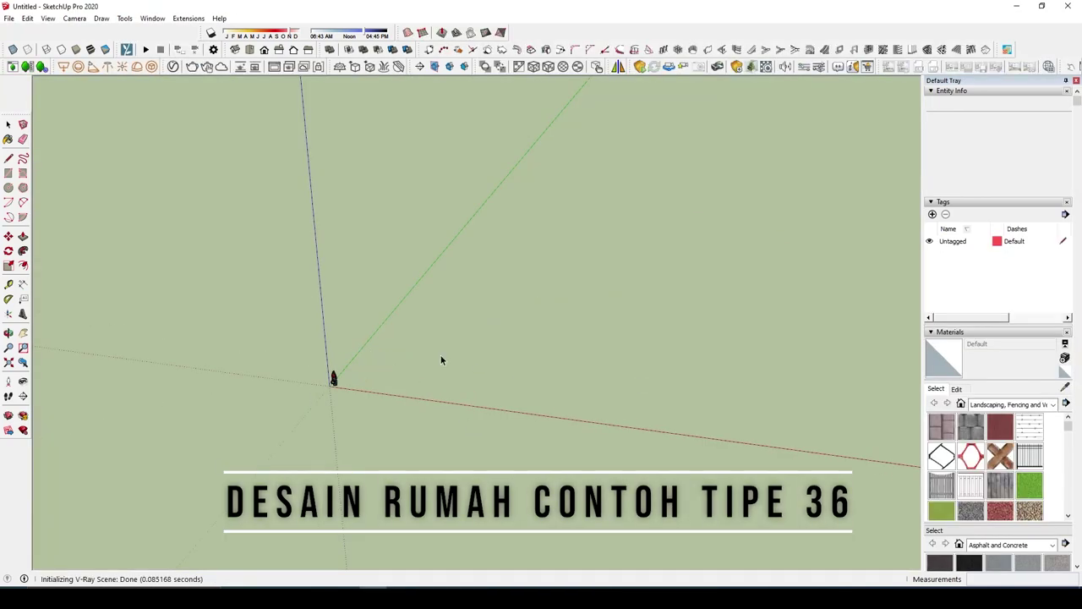
Step: Keep Decimal format and set Length, Area and Volume units to centimetres, cm² and cm³
mouse_move(421, 371)
middle_down()
mouse_move(454, 375)
mouse_move(466, 414)
middle_up()
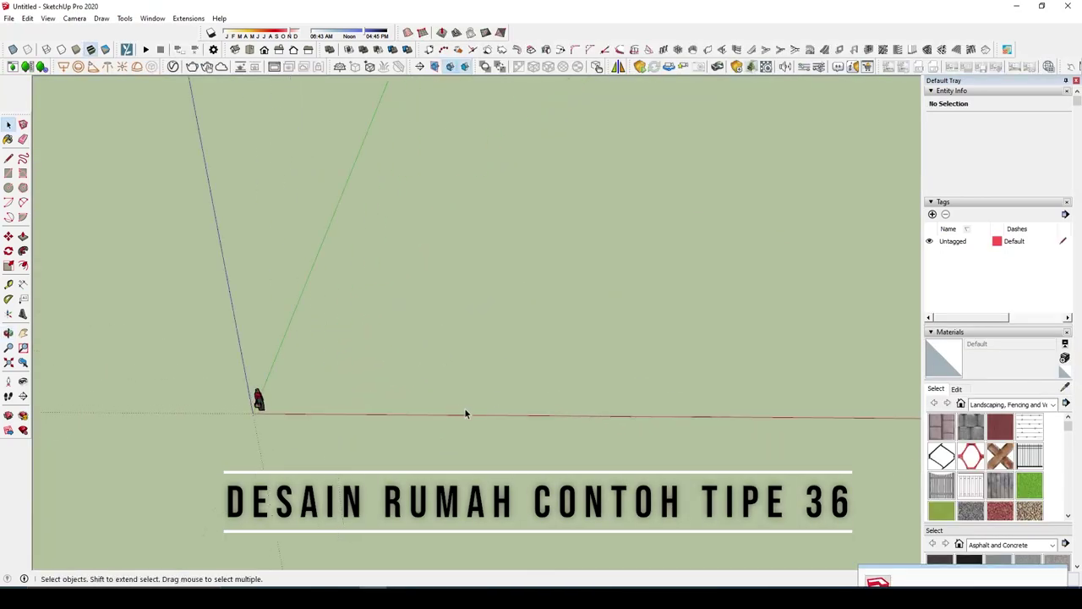
click(152, 17)
click(201, 77)
click(526, 124)
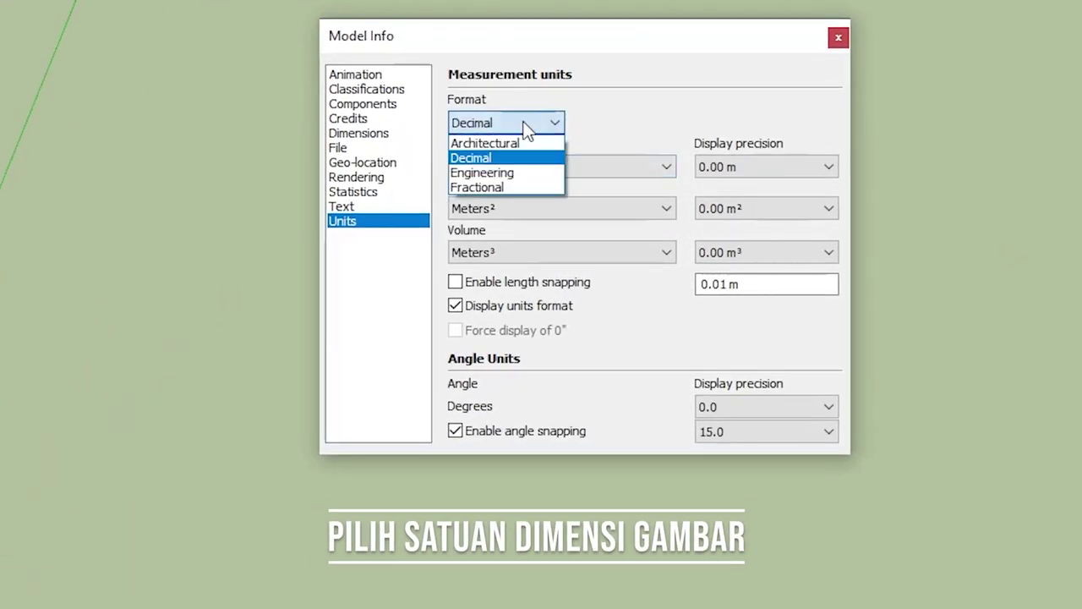
click(524, 121)
click(532, 167)
click(540, 245)
click(538, 208)
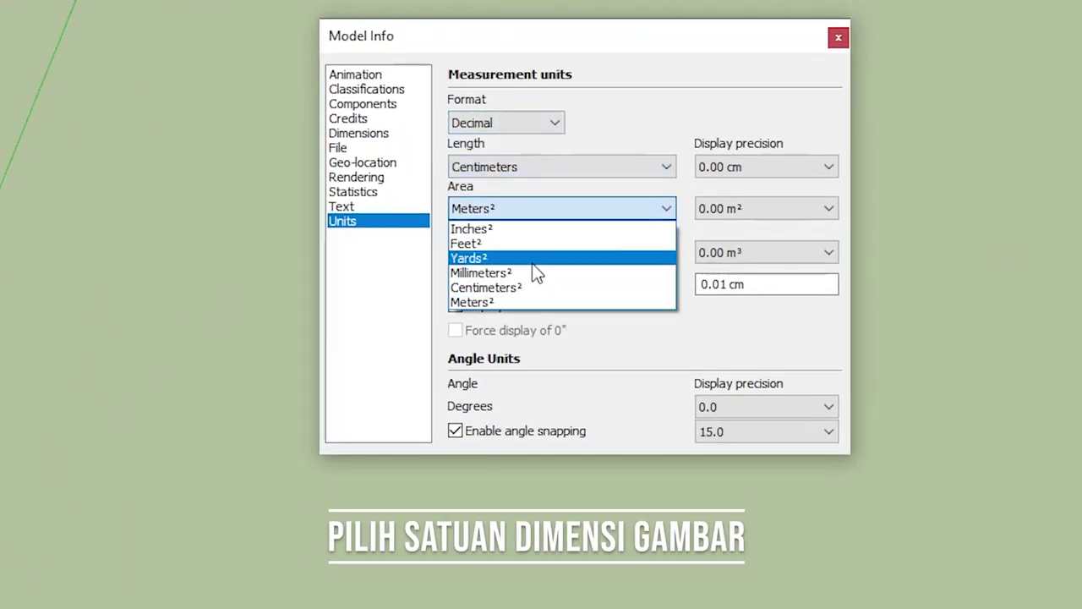
click(533, 285)
click(521, 252)
click(528, 340)
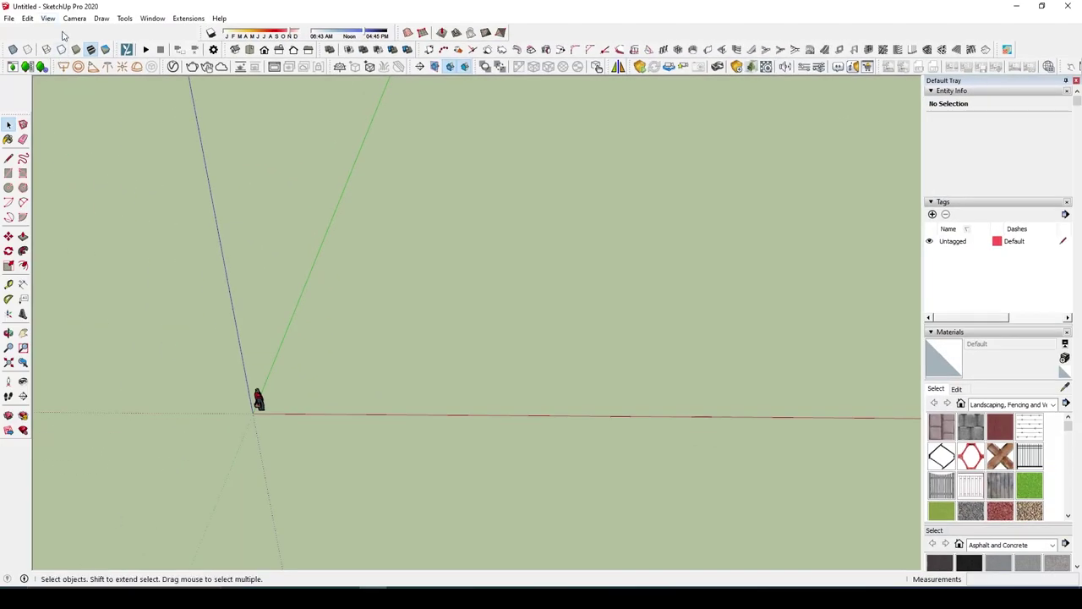
Step: Change the edge display style and close the outline into the 720000 cm² rectangular floor face
click(48, 18)
mouse_move(72, 179)
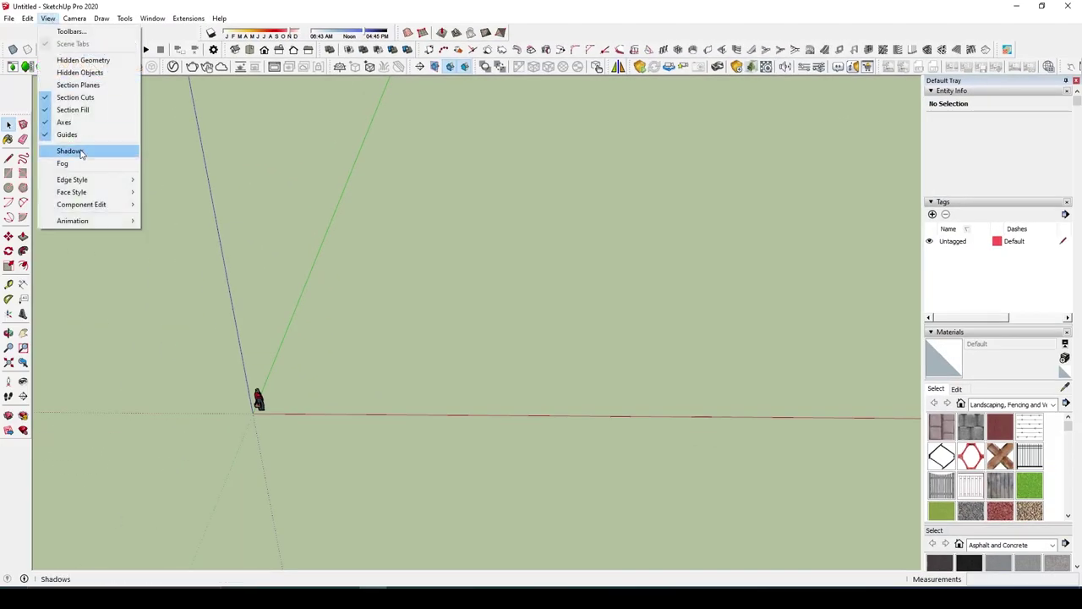
click(179, 191)
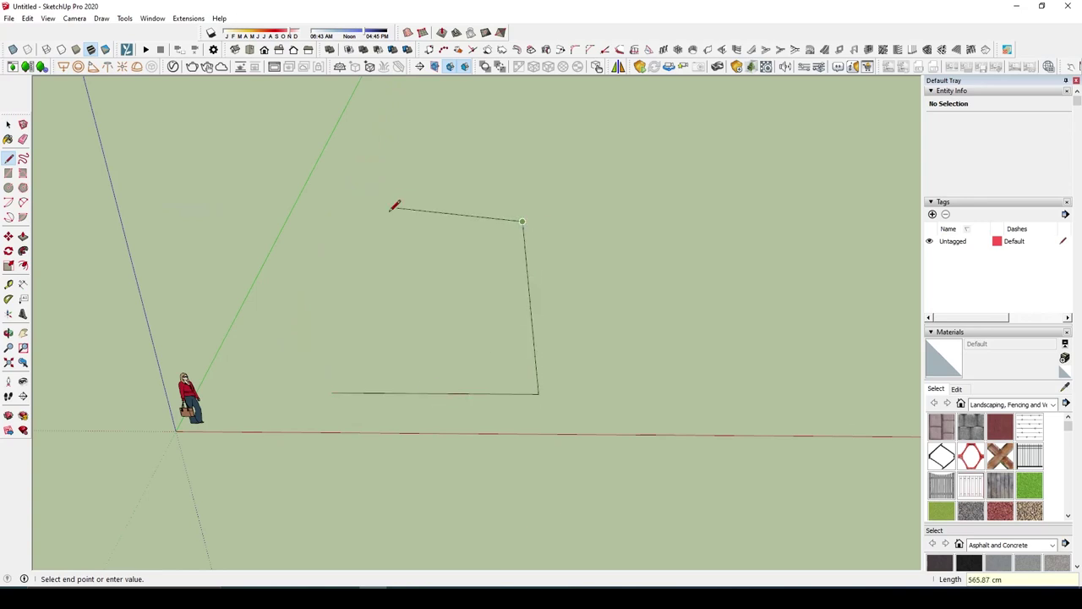
click(334, 392)
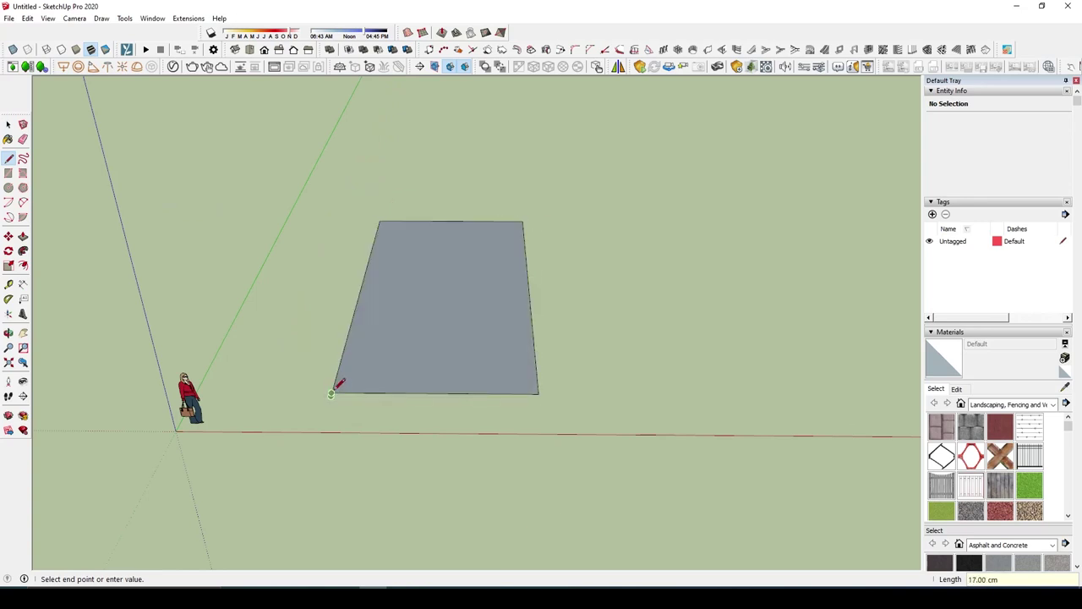
scroll(336, 394, up, 3)
key(e)
scroll(323, 397, down, 3)
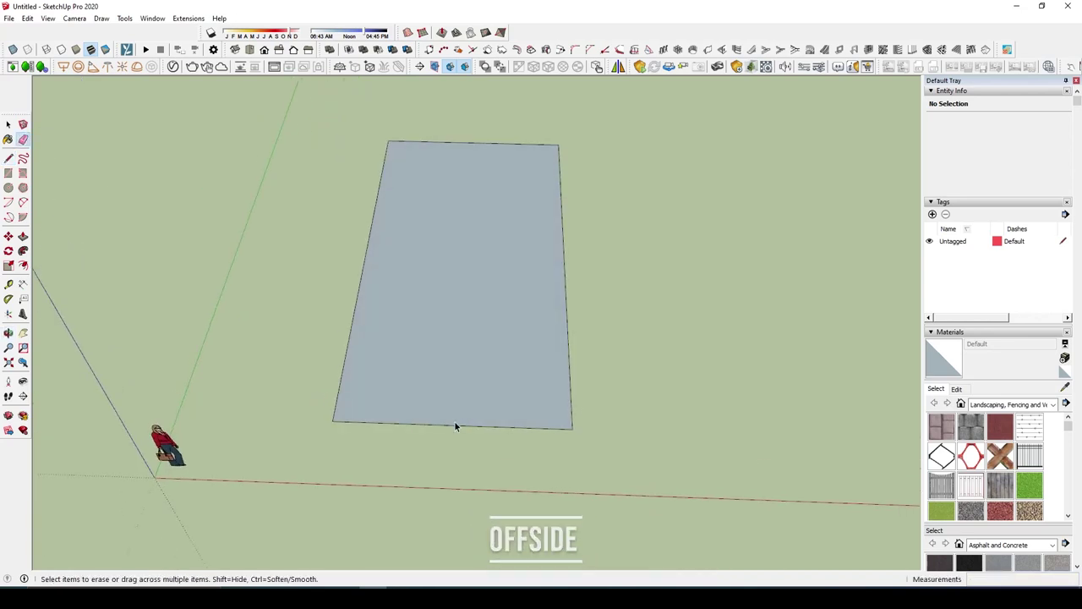
Step: Offset the floor face's edges inward by 5 to form a thin inner border
key(f)
click(485, 425)
text(5)
key(Return)
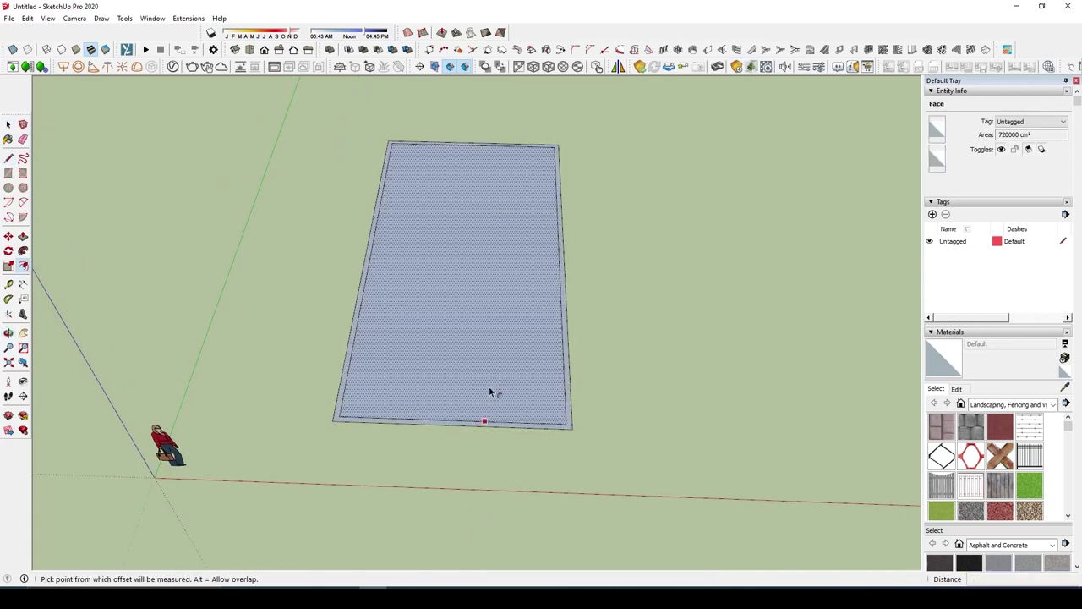
key(space)
scroll(469, 415, up, 3)
drag(338, 404, 735, 459)
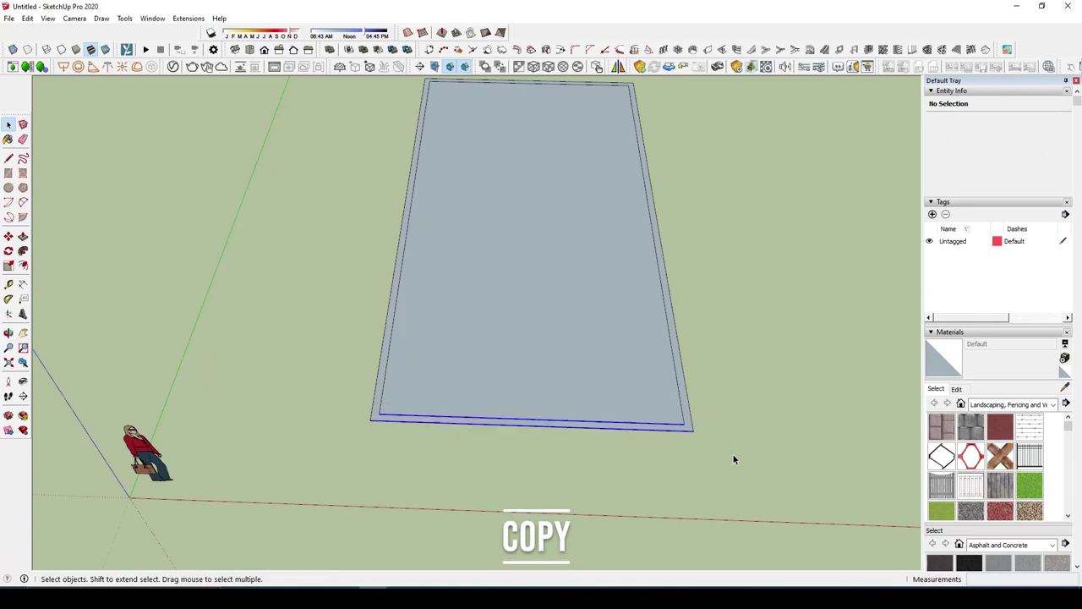
Step: Copy the floor's left edges 370 cm across as the lengthwise middle divider
key(m)
click(755, 425)
key(ctrl)
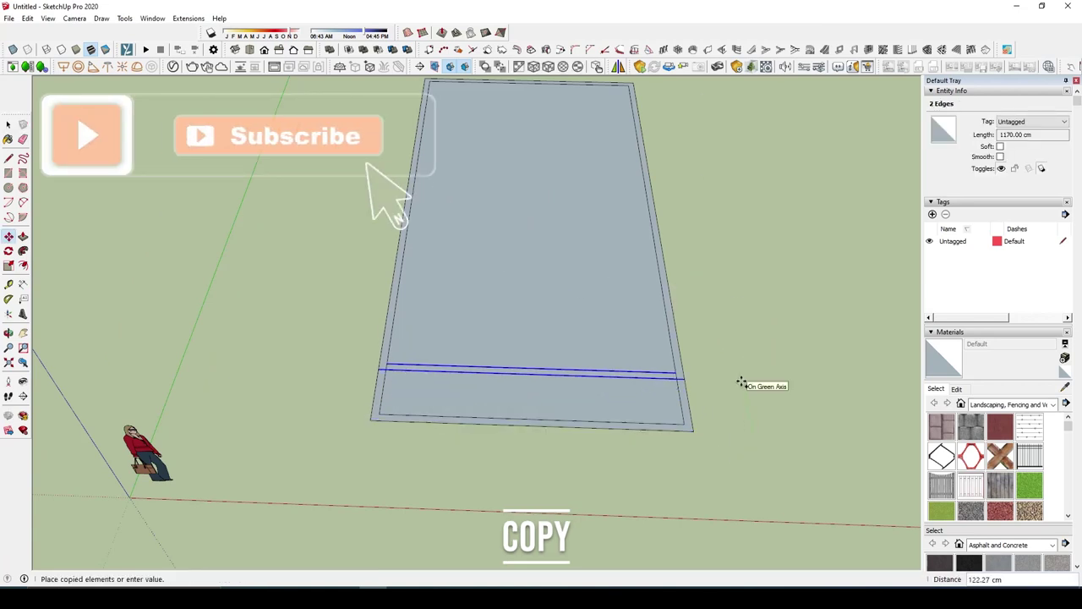
key(space)
middle_drag(672, 411, 456, 177)
drag(456, 177, 547, 454)
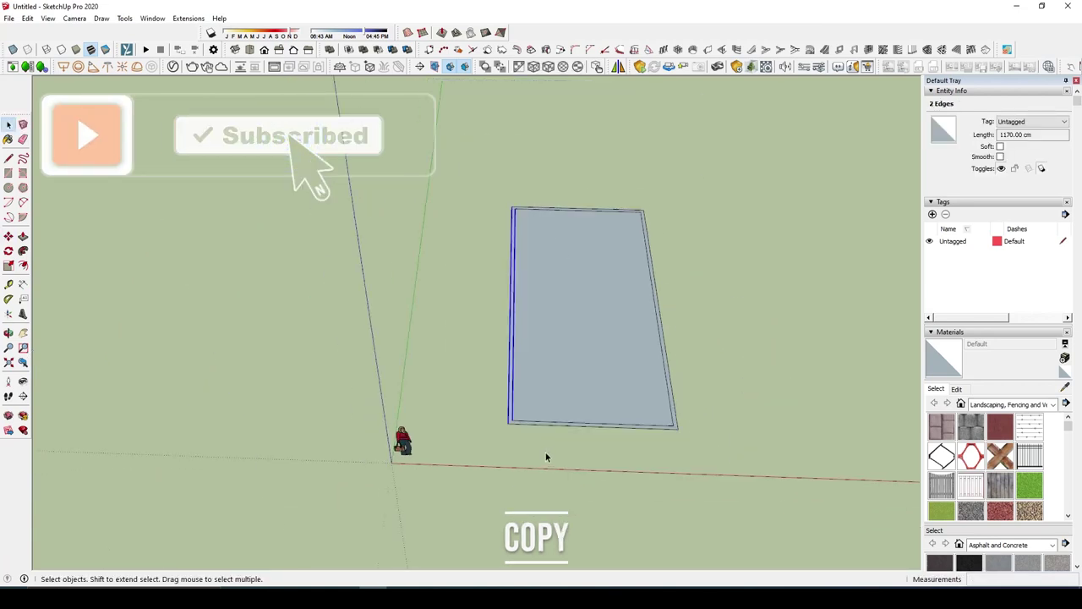
scroll(547, 454, up, 1)
key(m)
key(ctrl)
text(37)
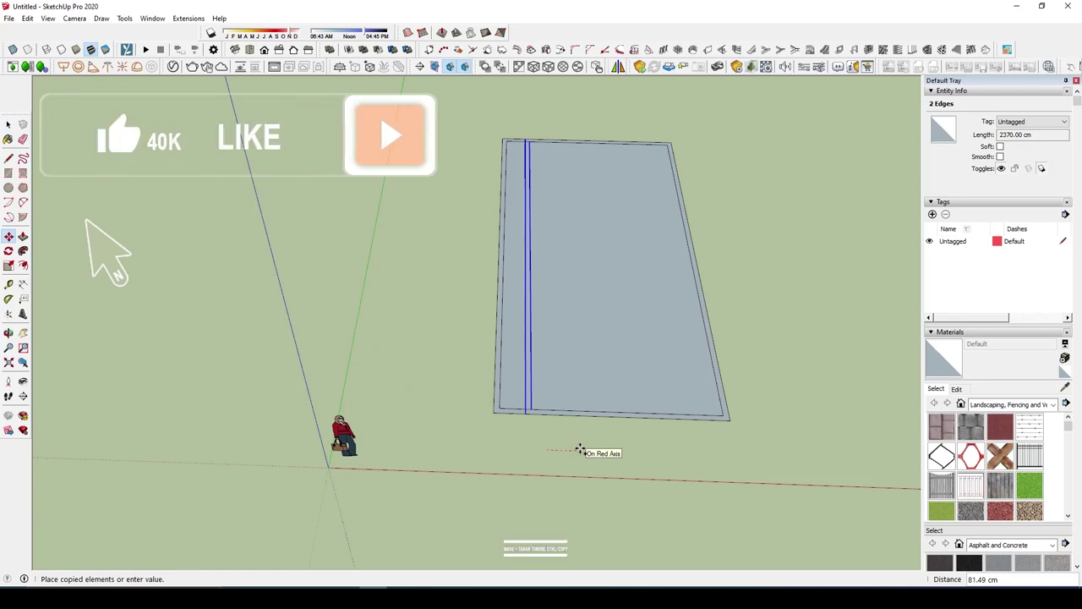
text(0.0)
key(Return)
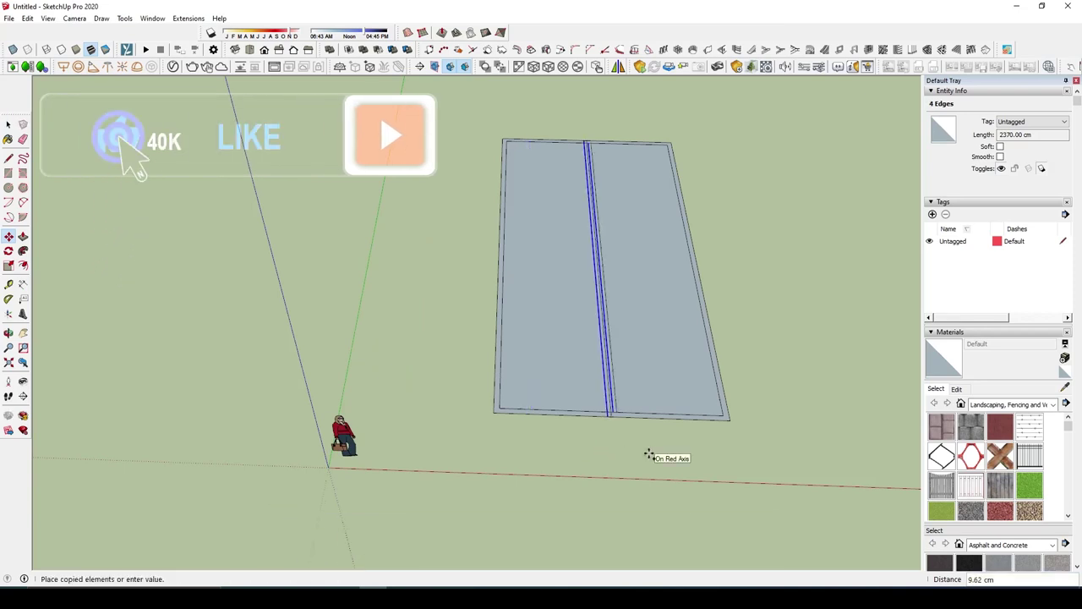
mouse_move(647, 454)
middle_down()
mouse_move(652, 442)
mouse_move(609, 440)
middle_up()
key(space)
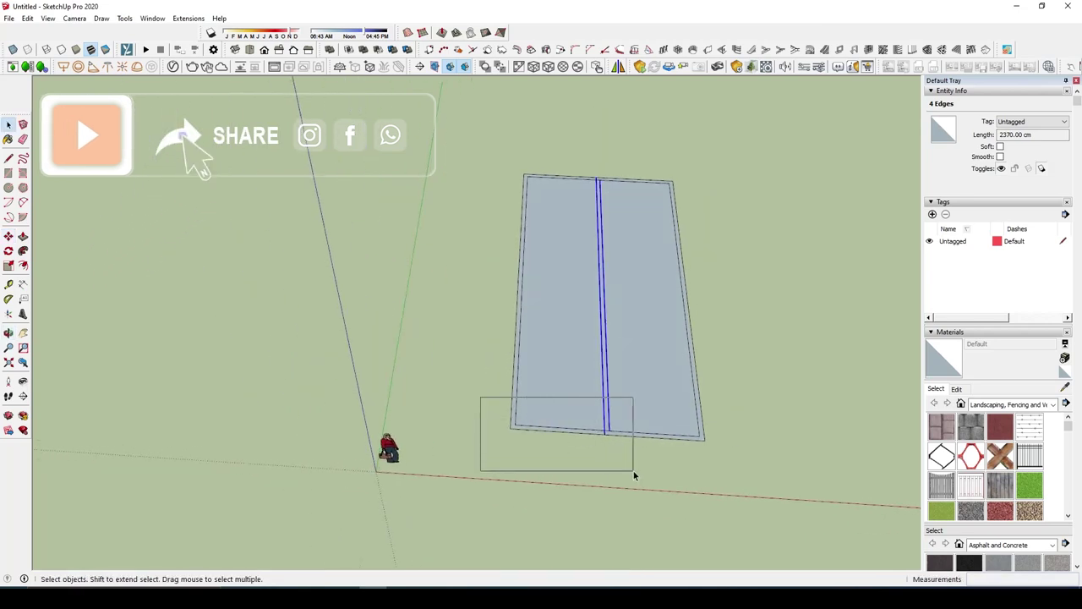
Step: Select the floor's bottom edges and start a copy, then cancel it
drag(634, 475, 657, 490)
scroll(651, 465, up, 3)
key(m)
key(ctrl)
click(650, 448)
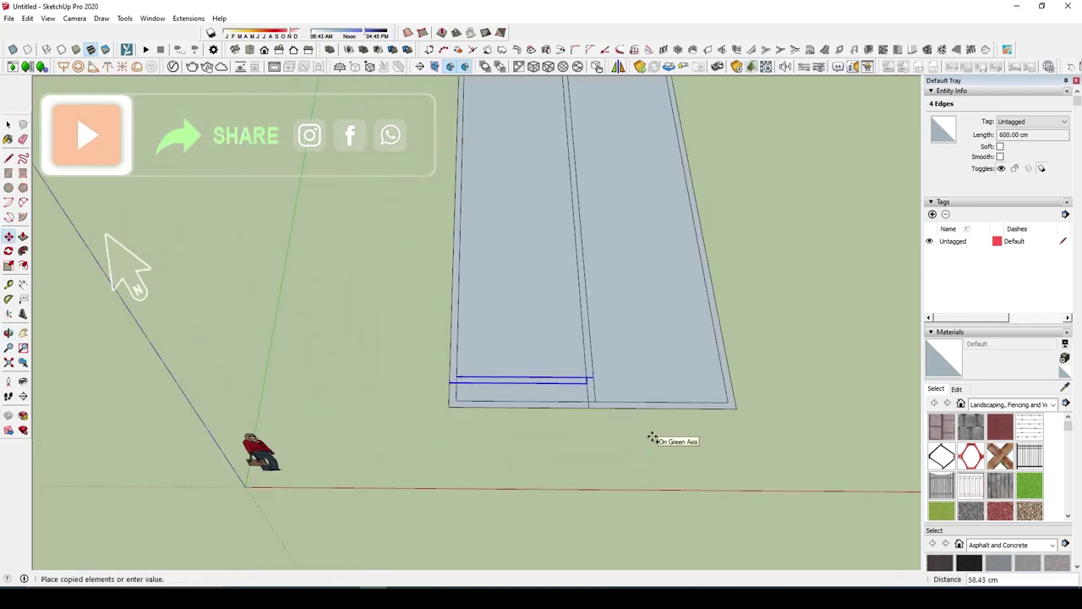
key(Escape)
scroll(652, 437, down, 3)
scroll(669, 404, up, 3)
key(space)
Step: Copy the right half's bottom edge 400 cm upward as a cross divider
drag(551, 404, 749, 468)
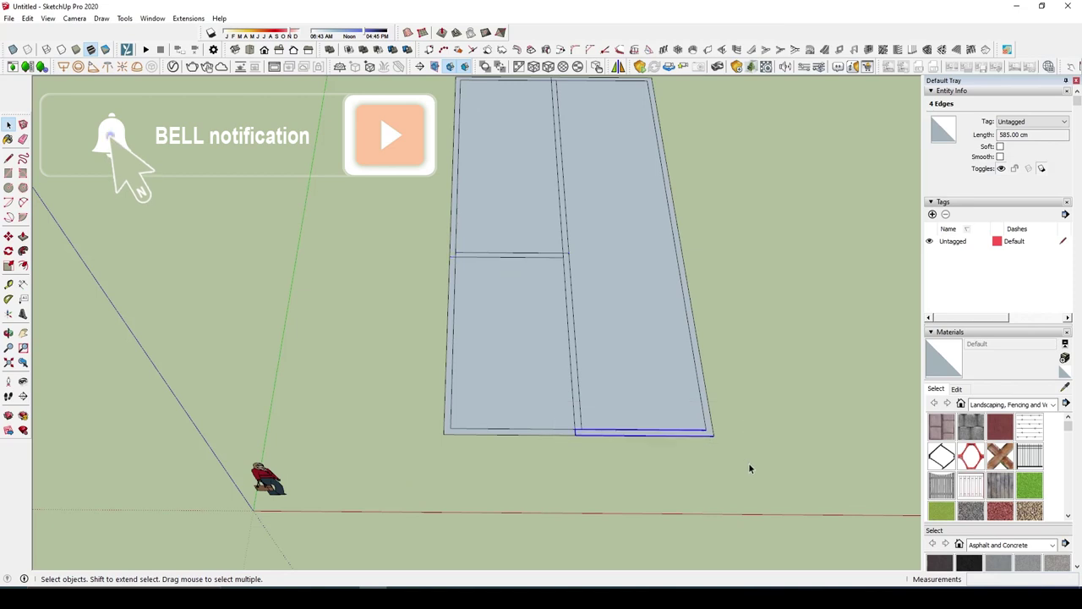
key(m)
key(ctrl)
click(772, 443)
text(400)
key(Return)
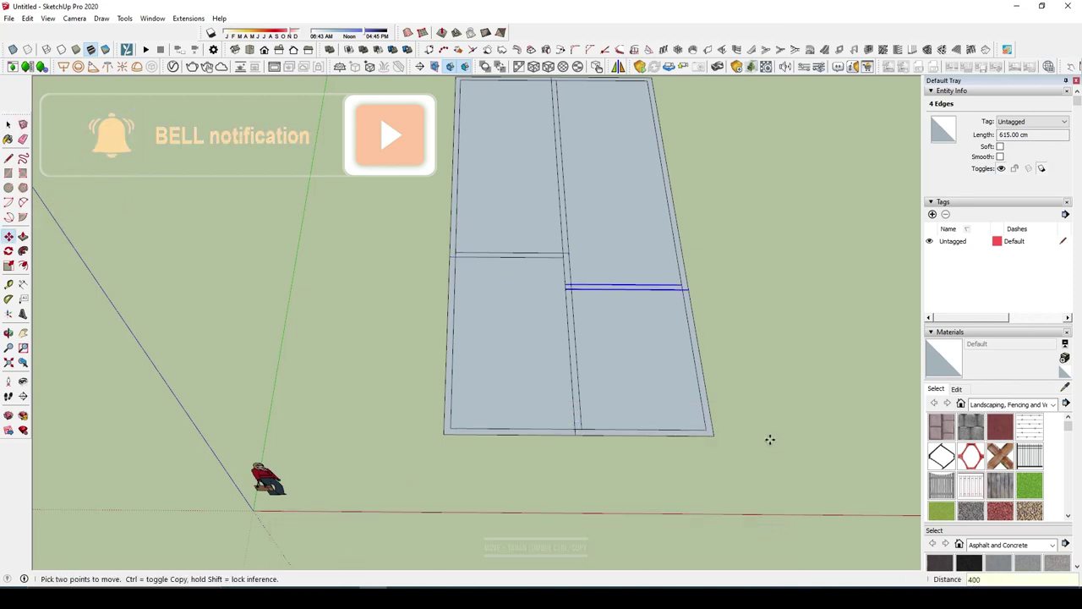
scroll(727, 389, up, 2)
key(space)
Step: Copy the cross divider twice more to add further crosswise partitions in the right half
scroll(525, 270, up, 2)
scroll(507, 258, up, 1)
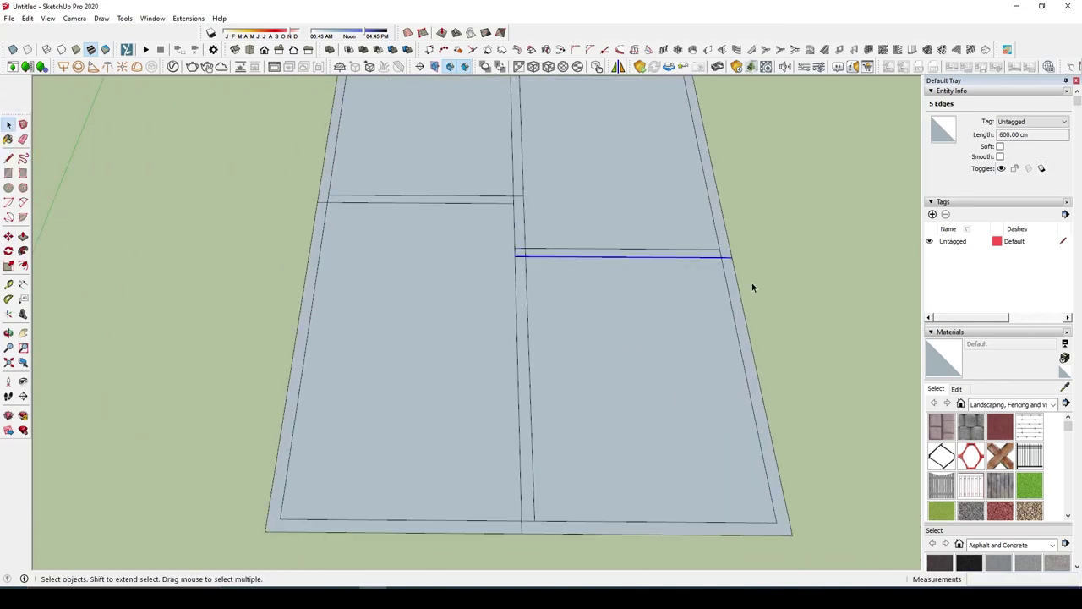
key(m)
key(ctrl)
click(773, 276)
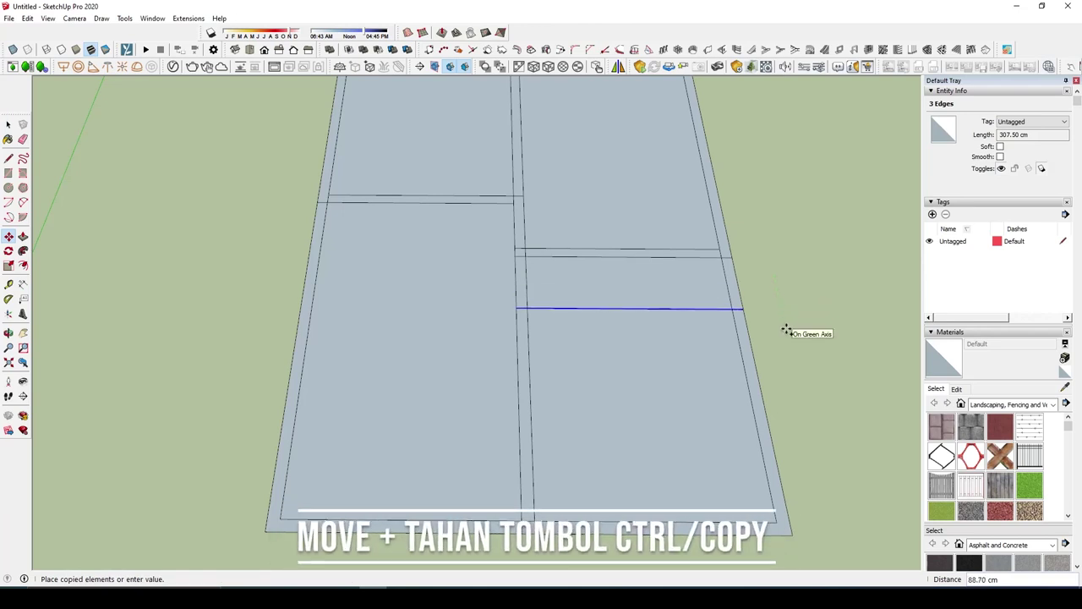
click(786, 330)
scroll(767, 353, down, 1)
scroll(679, 307, down, 2)
key(space)
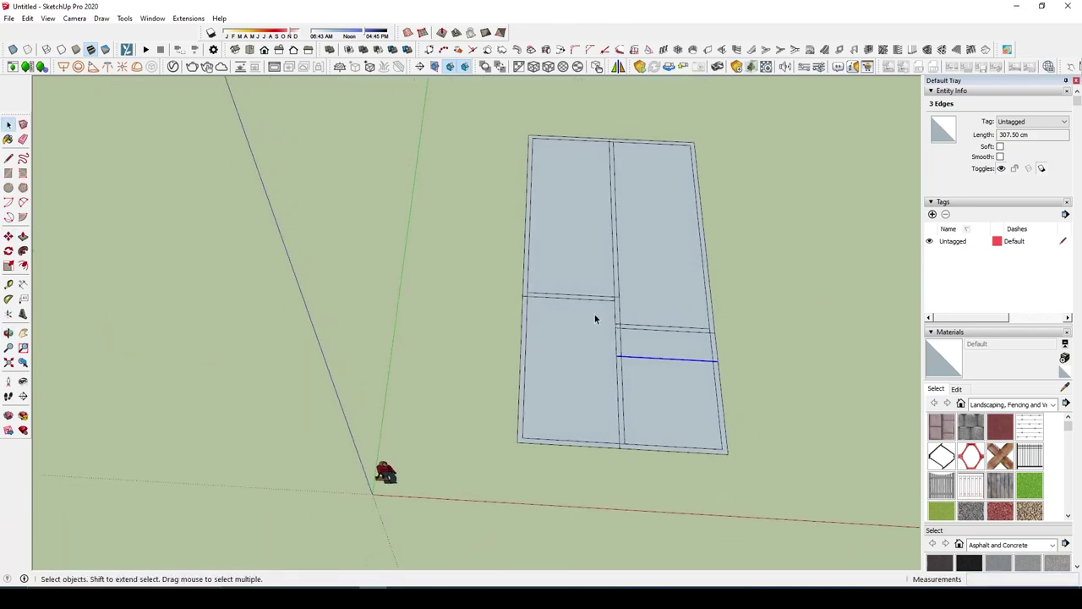
key(m)
key(ctrl)
click(764, 350)
text(500)
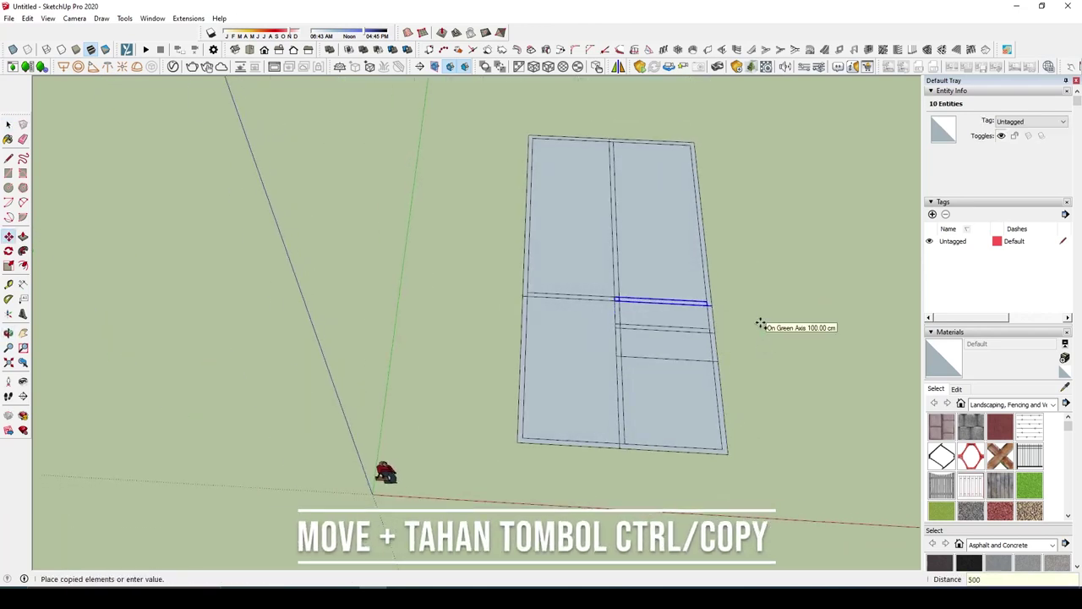
click(761, 324)
scroll(645, 206, up, 1)
Step: Copy the selected right-half edge 30 cm away to form a double-line partition
key(space)
drag(492, 328, 681, 373)
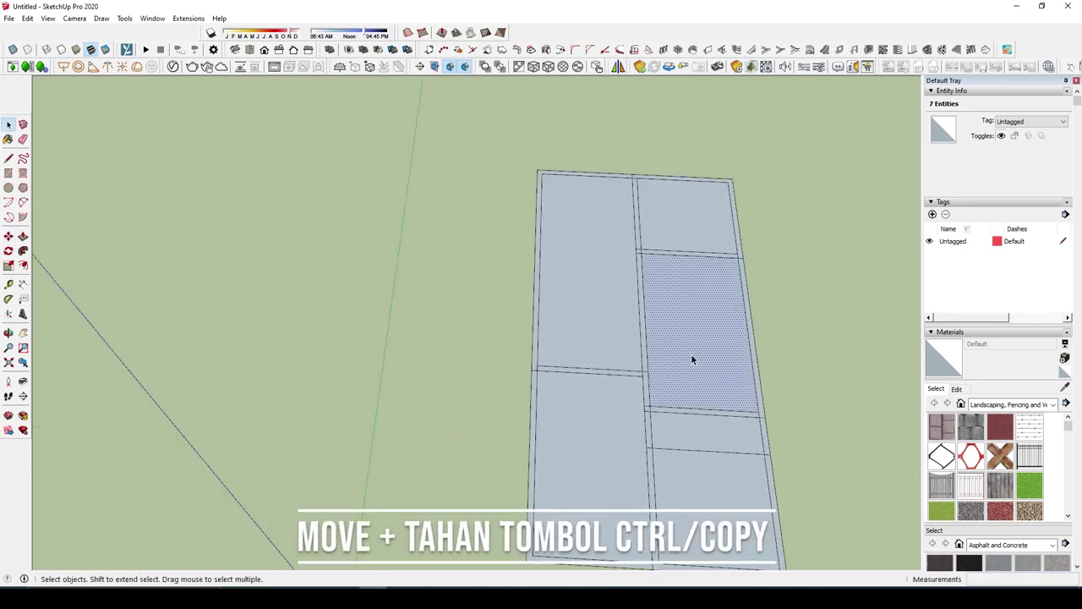
key(m)
key(ctrl)
click(692, 369)
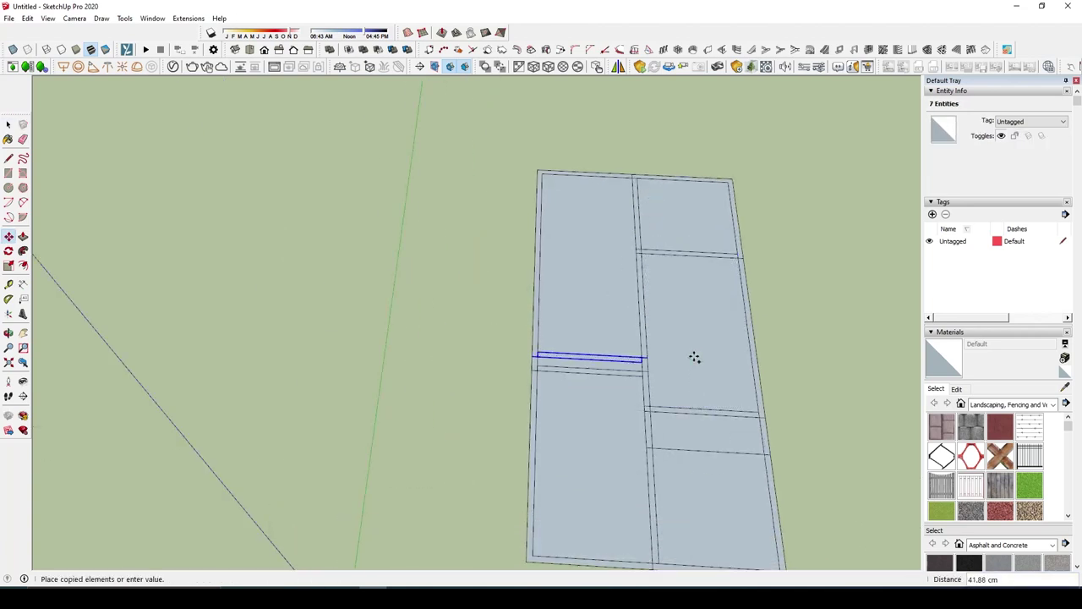
key(Return)
scroll(668, 326, down, 1)
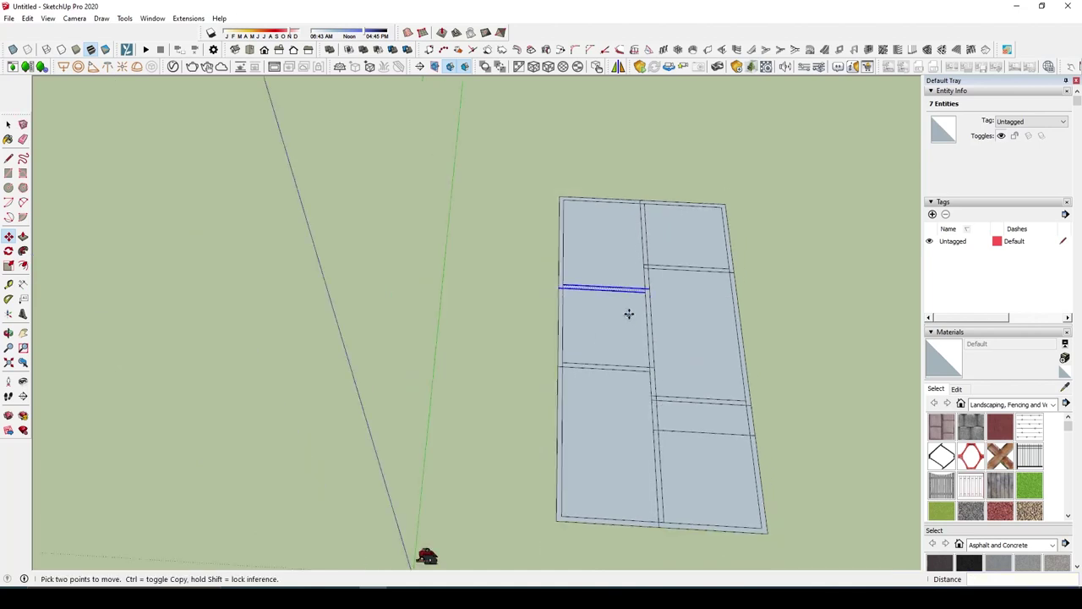
scroll(628, 312, up, 2)
scroll(691, 283, up, 2)
Step: Make another copy of the edge at a typed distance
key(ctrl)
click(645, 289)
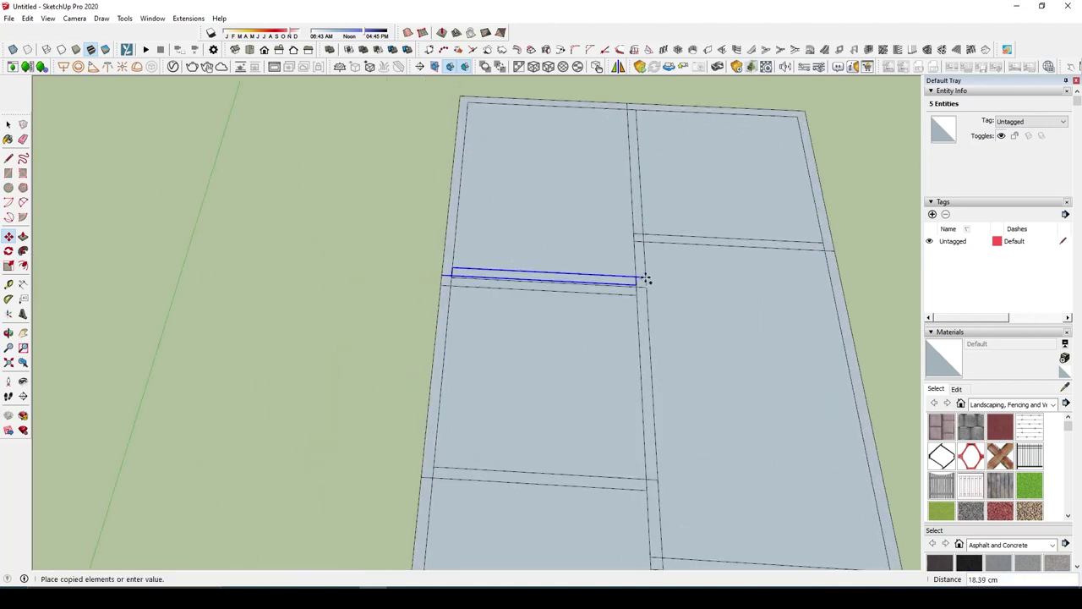
text(30)
key(Return)
scroll(659, 279, down, 1)
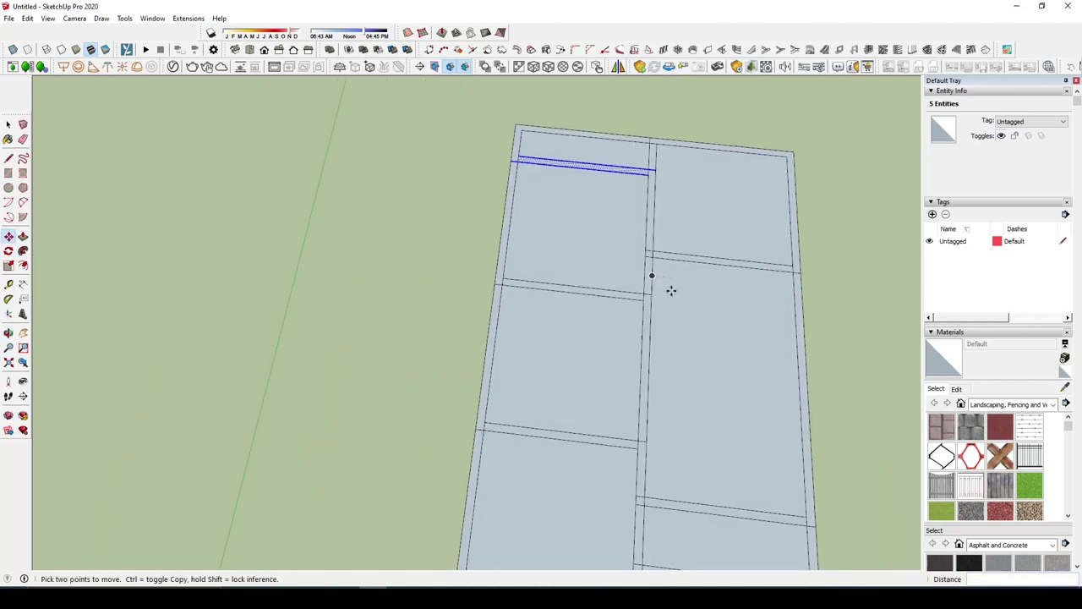
scroll(672, 292, up, 2)
key(space)
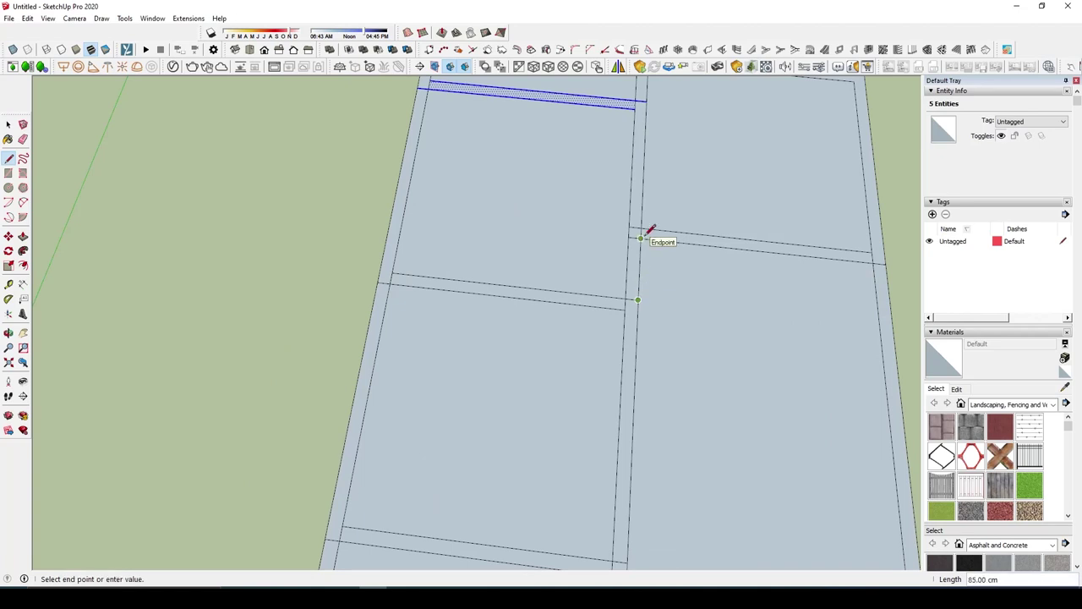
scroll(650, 230, down, 3)
middle_drag(652, 225, 676, 280)
Step: Select the three cross edges in the left column and confirm the moved strip's position
key(space)
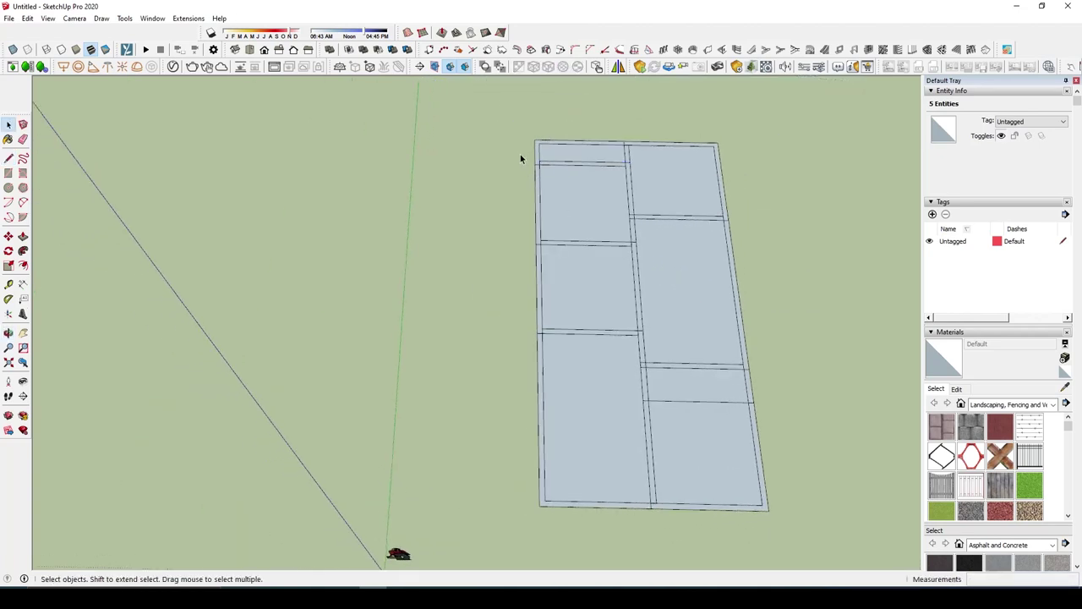
drag(520, 159, 626, 188)
shift+drag(531, 235, 674, 255)
shift+drag(514, 318, 668, 349)
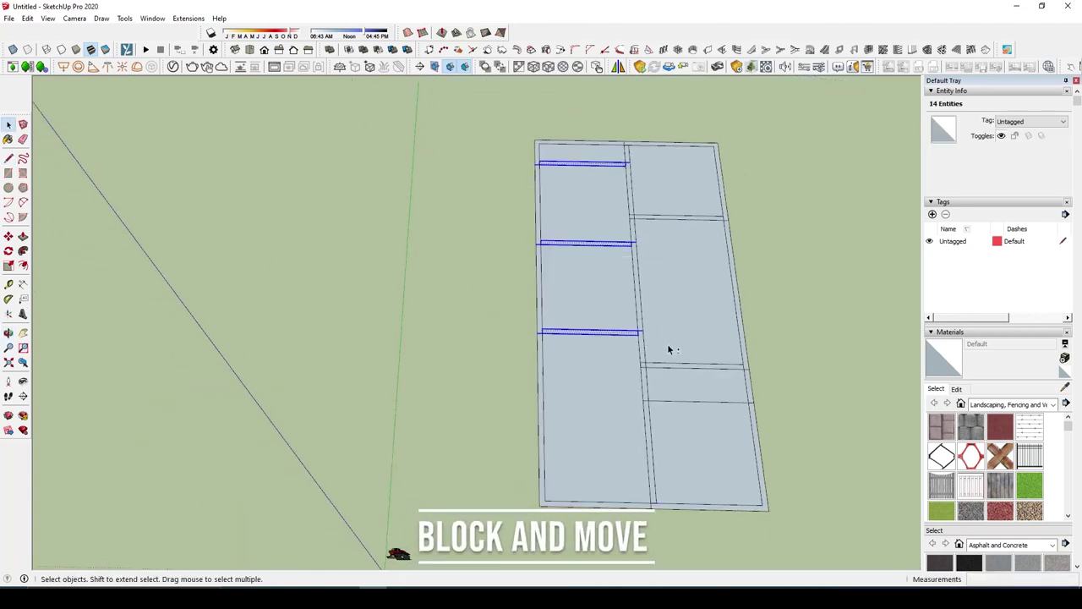
scroll(668, 350, up, 3)
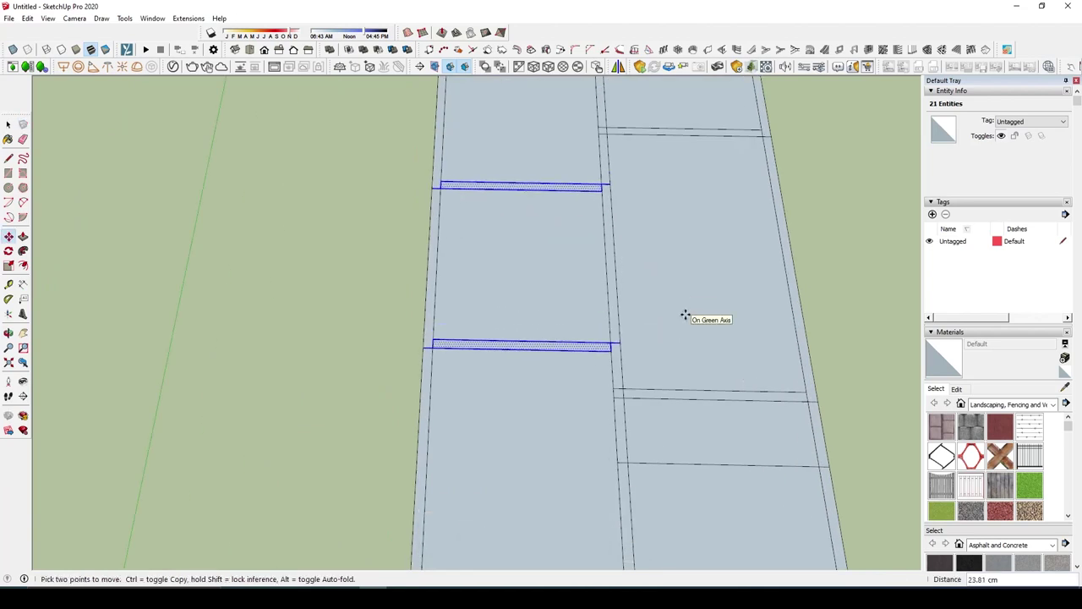
text(2)
key(Return)
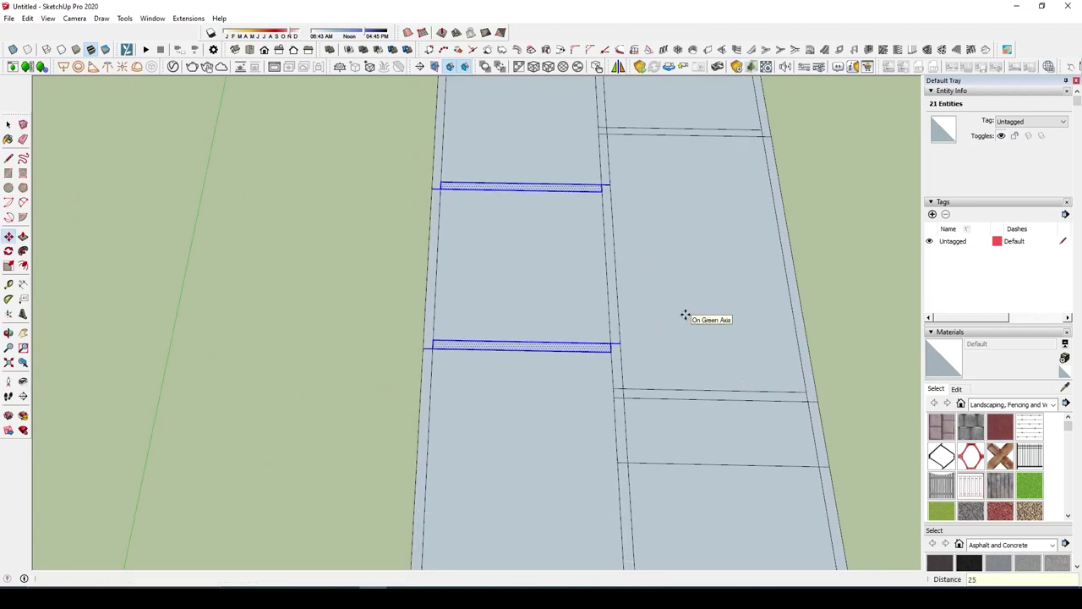
scroll(685, 321, down, 5)
key(space)
scroll(580, 224, up, 5)
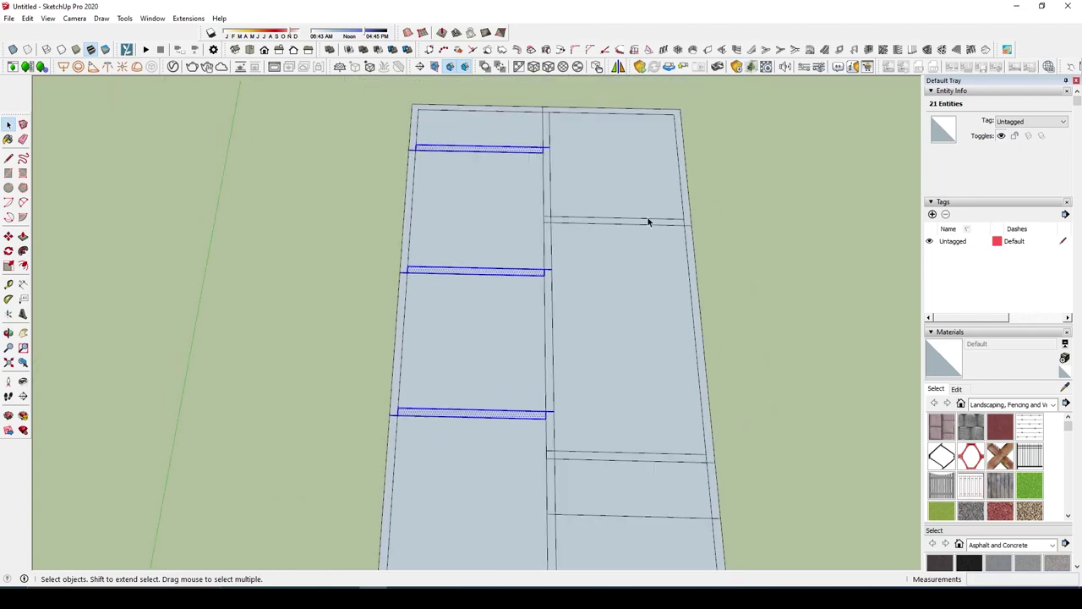
scroll(648, 222, up, 2)
Step: Copy a horizontal wall strip 150 cm further down the slab
drag(458, 188, 782, 246)
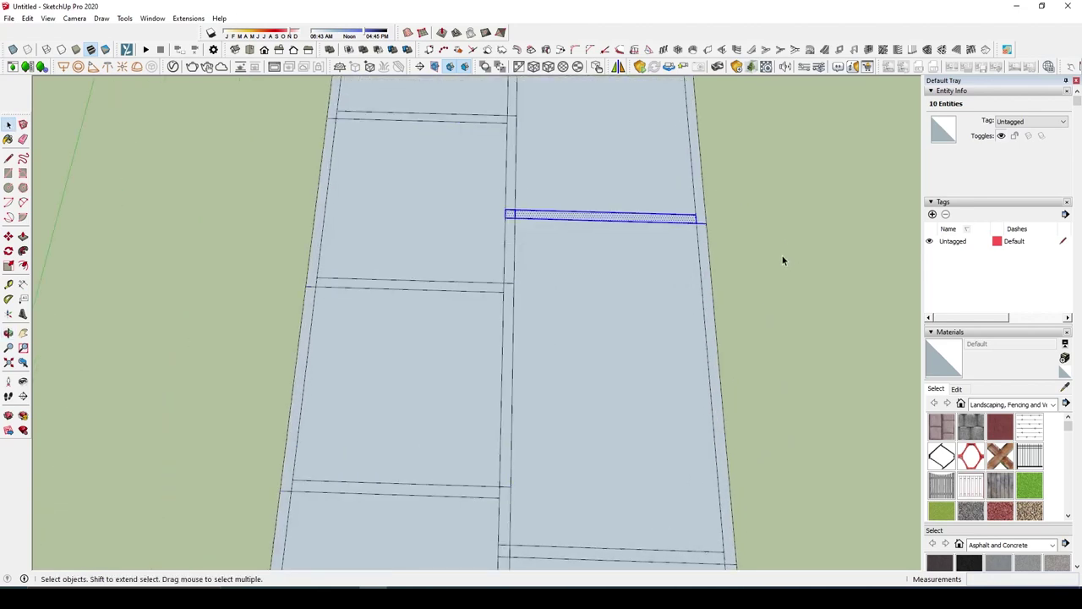
key(m)
click(782, 256)
key(ctrl)
text(0)
key(Return)
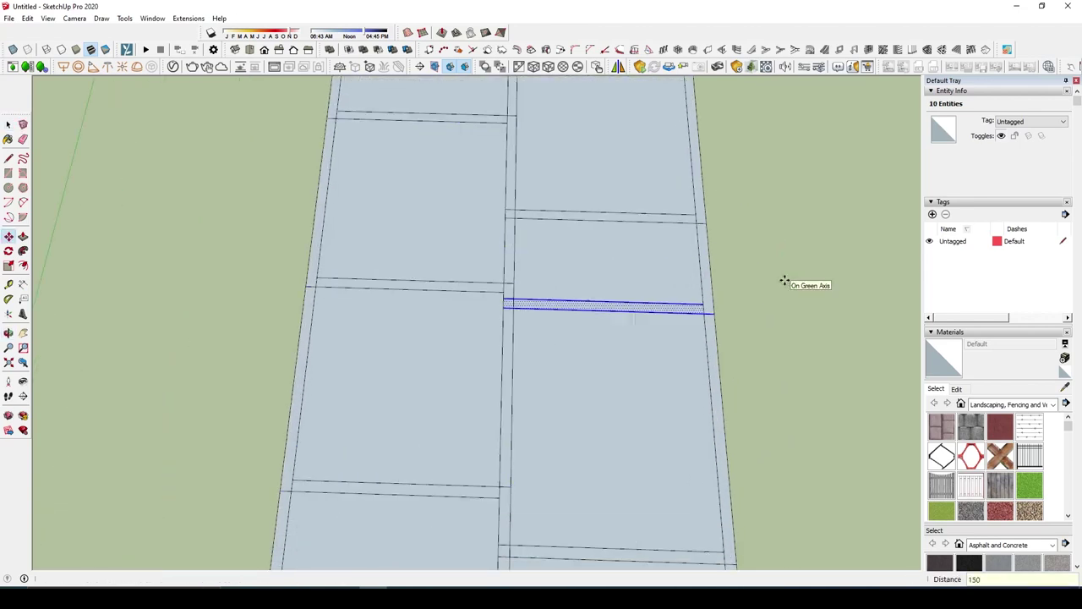
scroll(736, 280, up, 1)
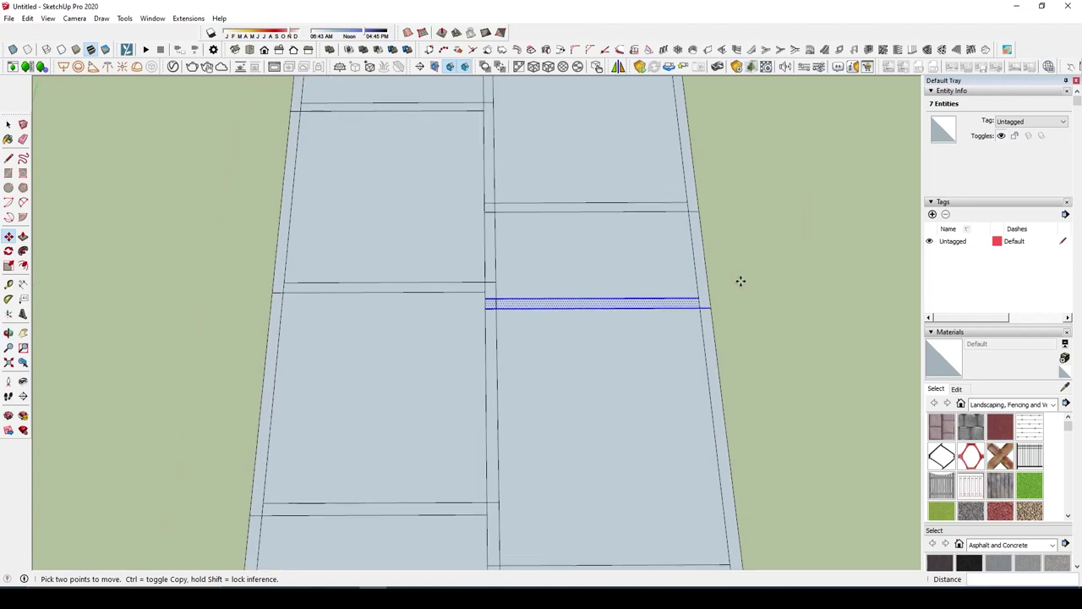
Step: Copy the vertical strip along the right wall to the left
key(space)
drag(652, 169, 736, 325)
key(ctrl)
click(806, 292)
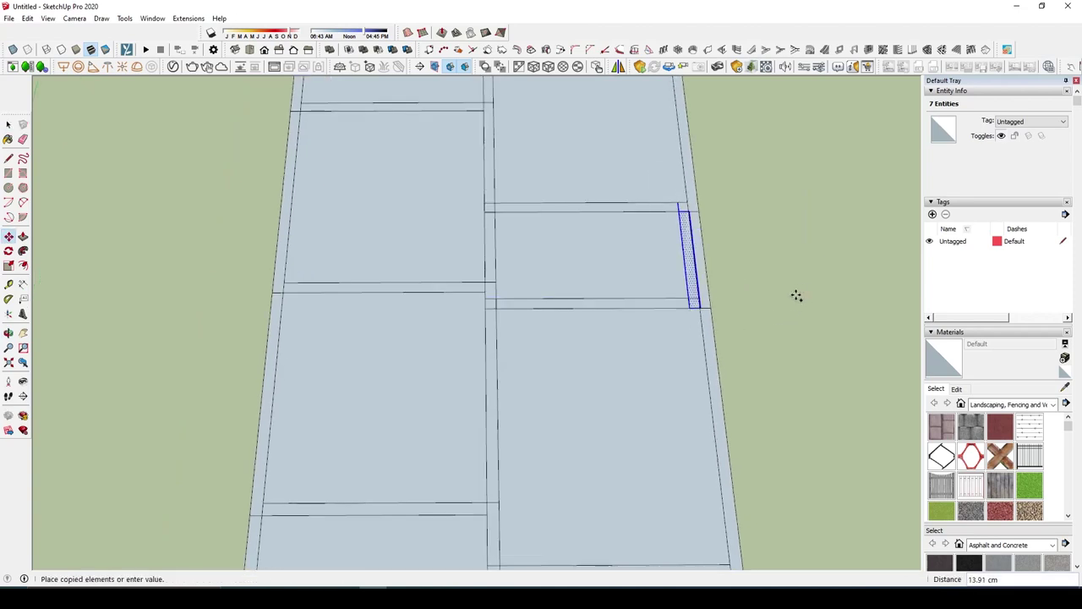
click(604, 327)
key(space)
Step: Erase the short leftover edge segment at a wall junction
key(e)
scroll(510, 309, up, 3)
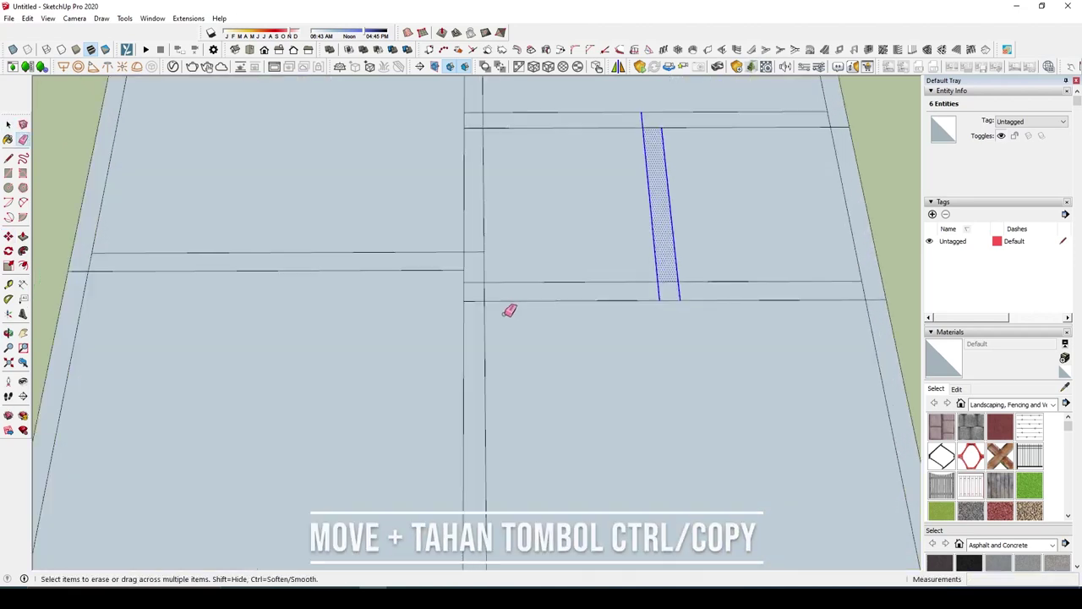
scroll(476, 284, up, 1)
click(472, 298)
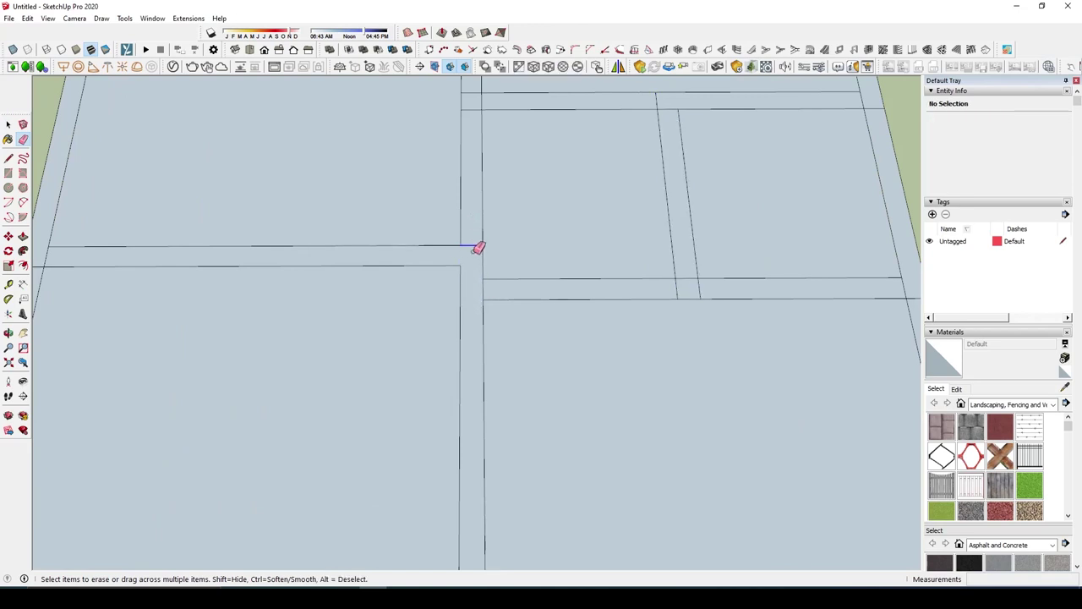
scroll(572, 295, up, 1)
scroll(548, 295, down, 1)
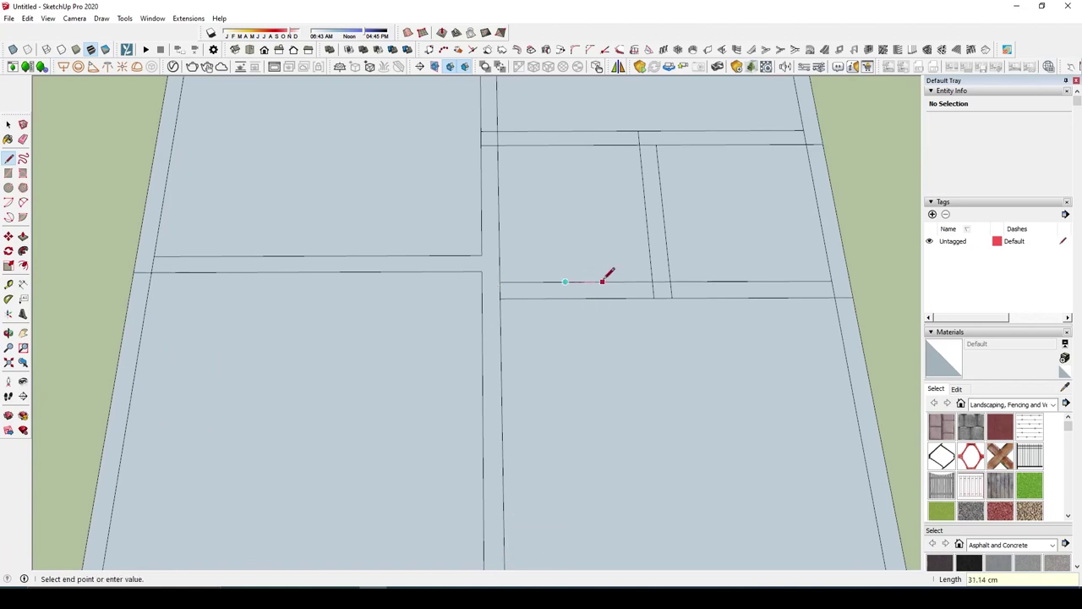
key(space)
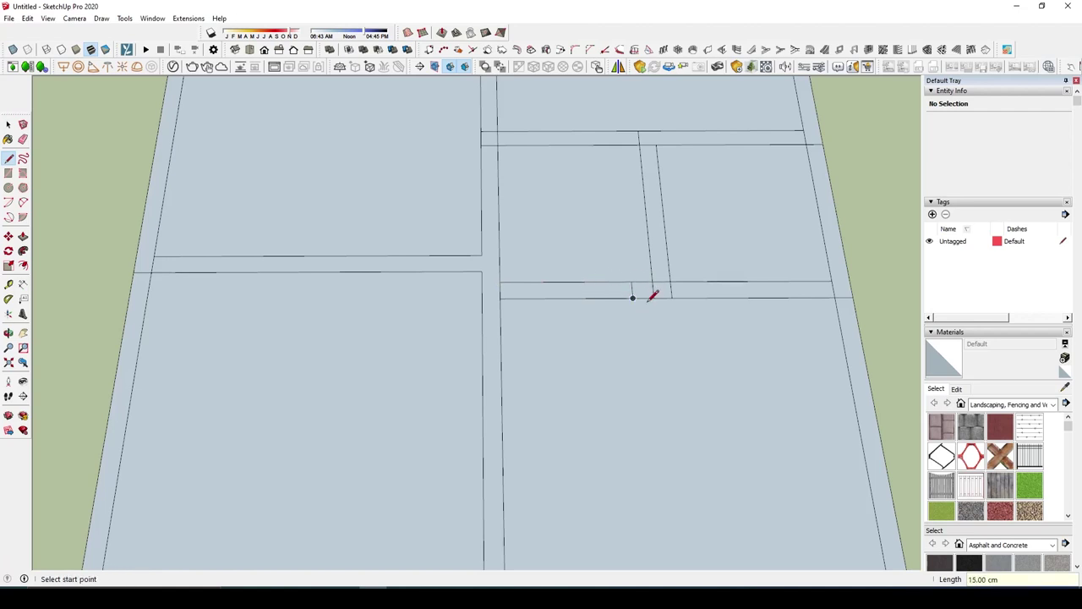
Step: Erase the wall strip's left horizontal edges and the short edge at its bottom
key(e)
drag(584, 279, 592, 297)
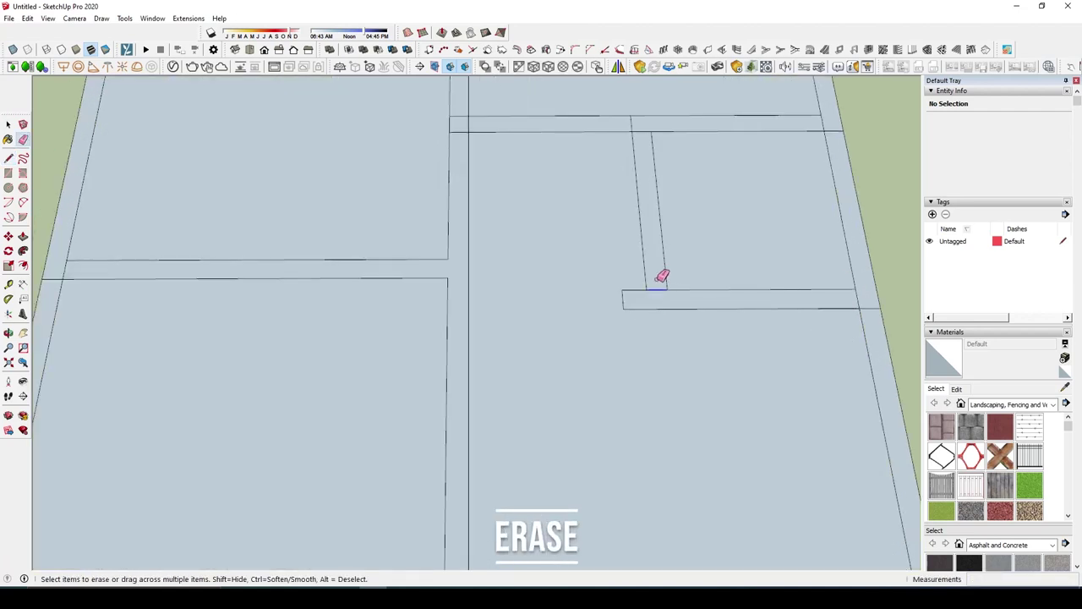
click(658, 288)
middle_drag(662, 277, 744, 226)
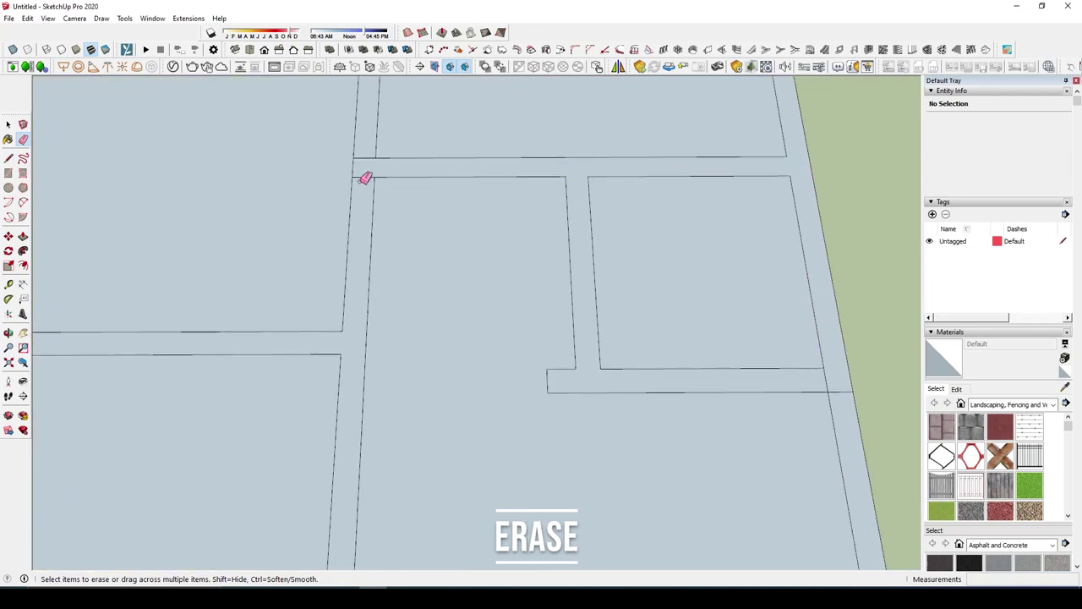
scroll(580, 270, down, 2)
scroll(547, 135, down, 2)
scroll(558, 174, up, 1)
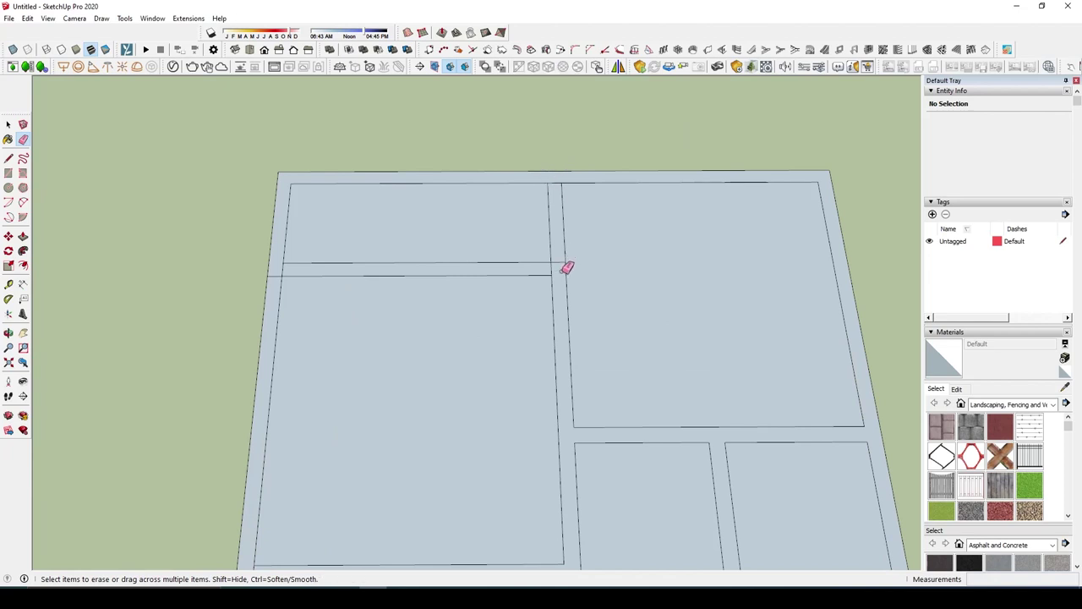
scroll(557, 254, up, 1)
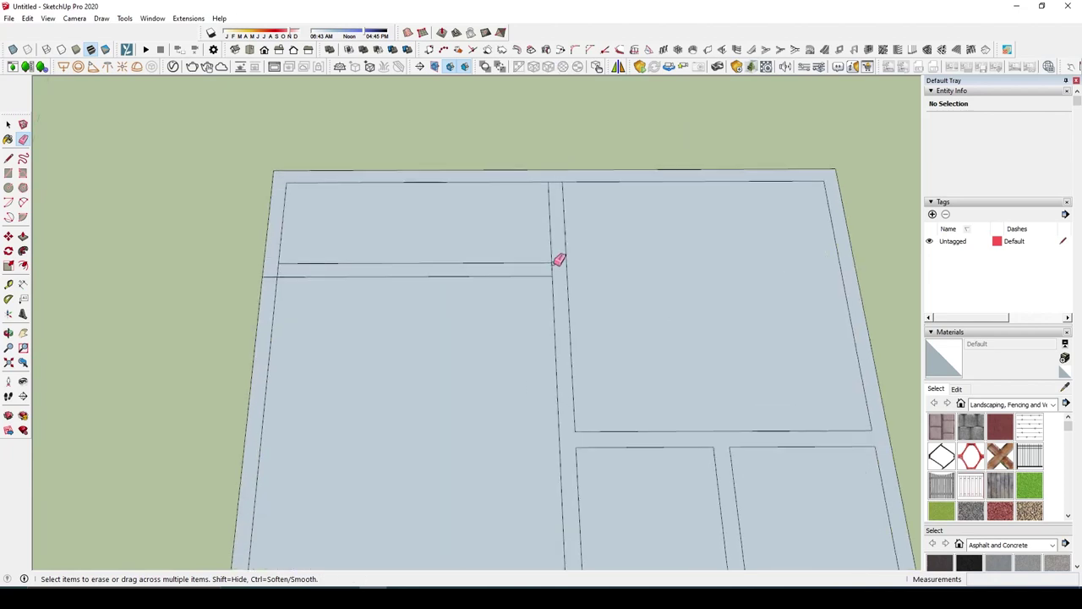
scroll(551, 261, up, 1)
Step: Erase the stray edge between the top rooms and cancel the unfinished line
click(551, 261)
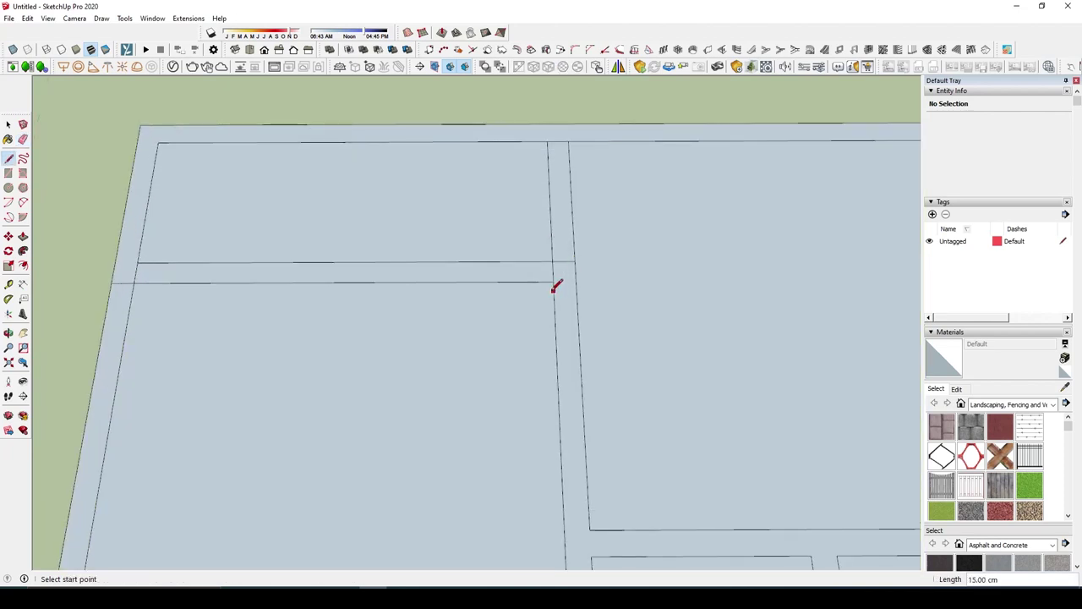
key(e)
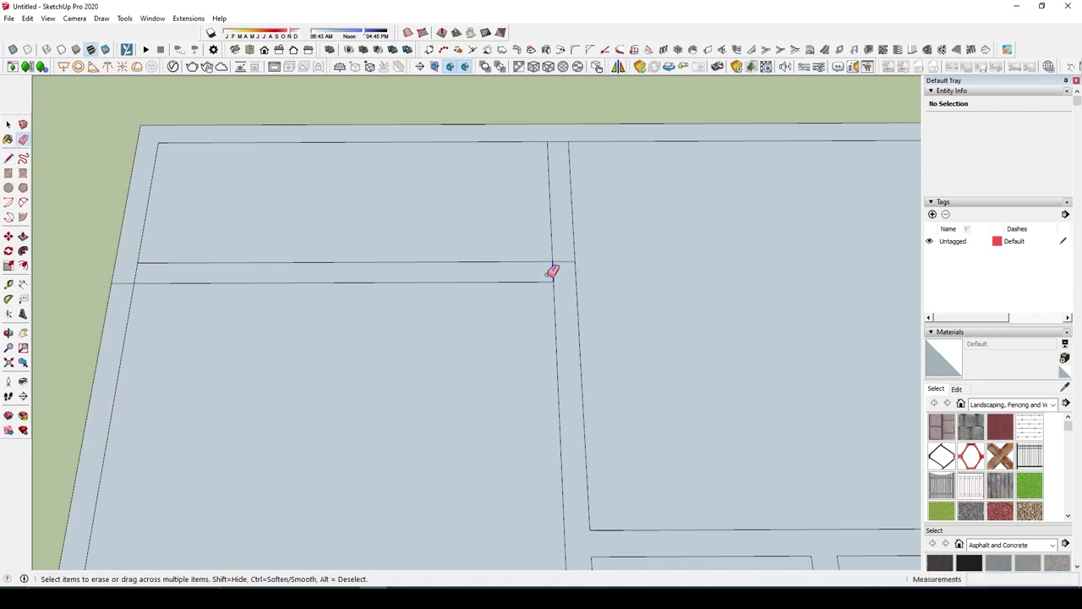
scroll(551, 271, down, 2)
scroll(570, 225, up, 1)
drag(541, 224, 570, 225)
scroll(420, 239, up, 2)
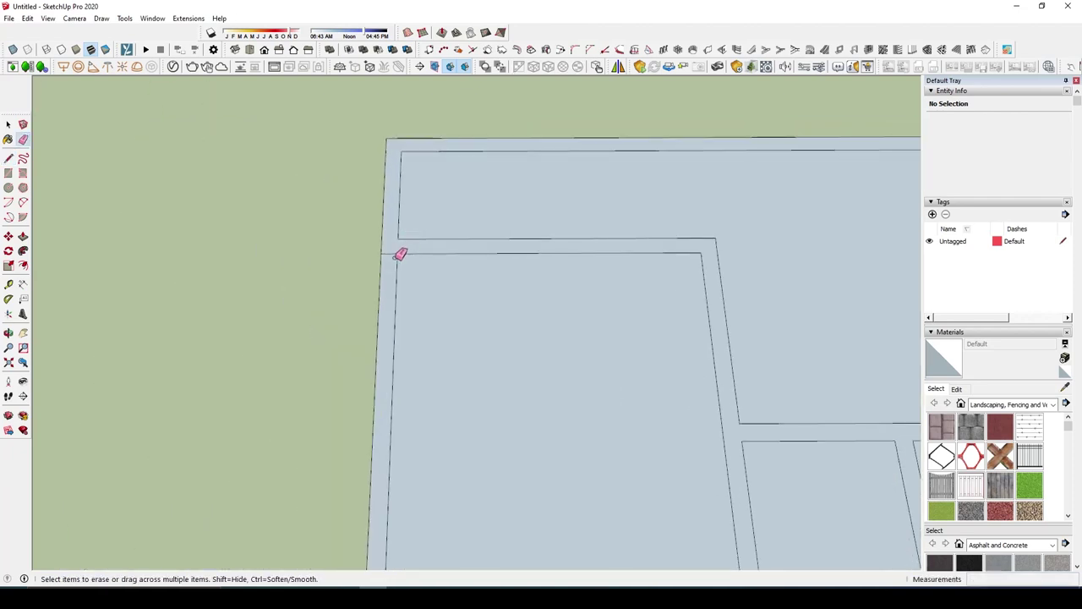
key(Escape)
scroll(387, 228, down, 3)
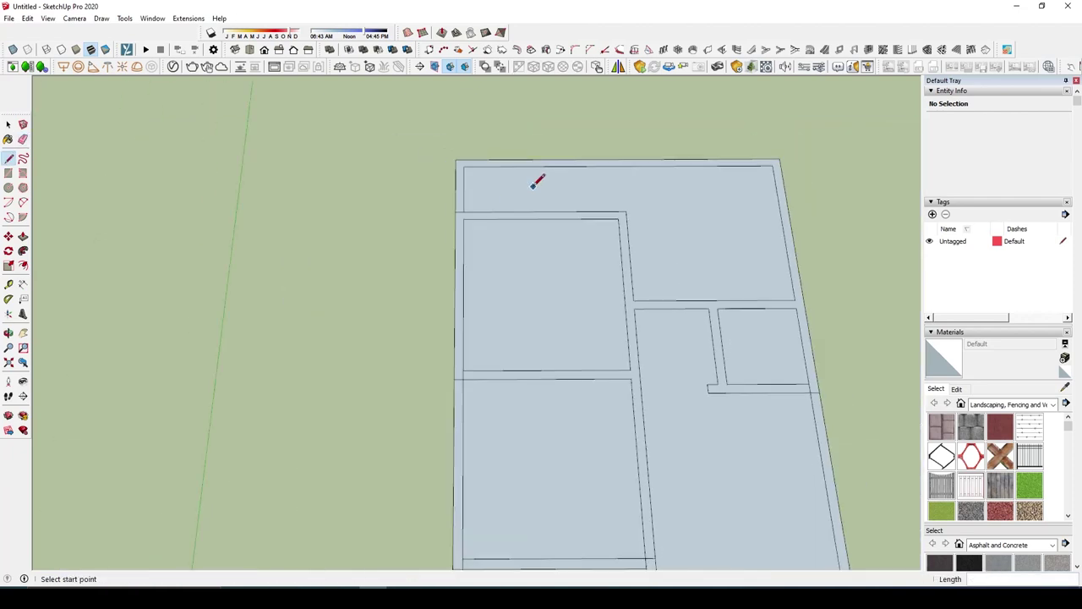
key(space)
scroll(532, 304, up, 1)
scroll(426, 269, up, 2)
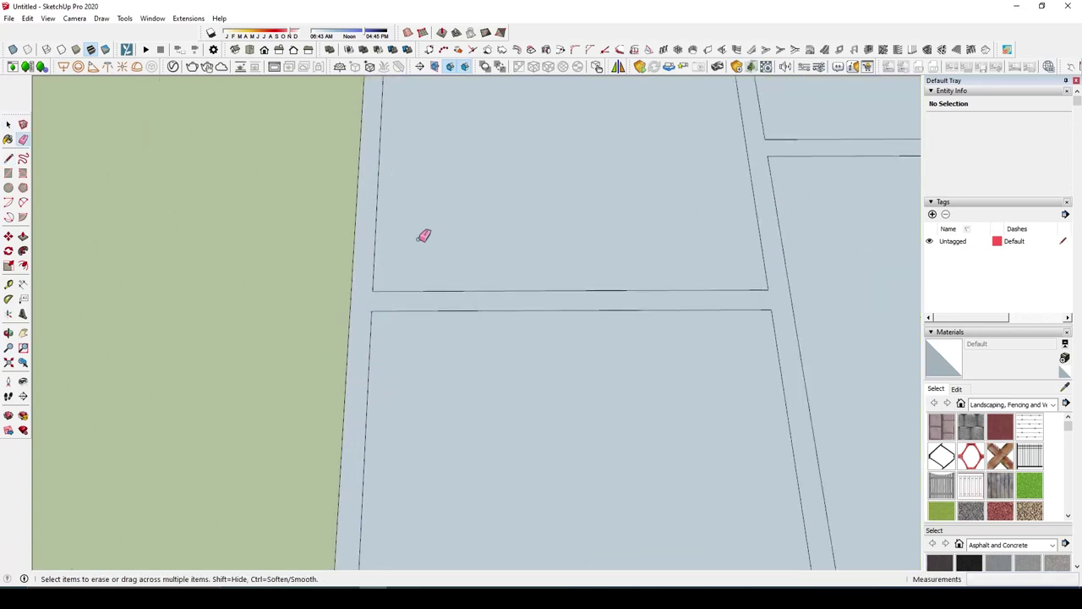
scroll(428, 355, down, 1)
scroll(400, 411, up, 2)
Step: Pan to the next wall junction and get the Eraser ready for cleanup
middle_drag(422, 395, 576, 450)
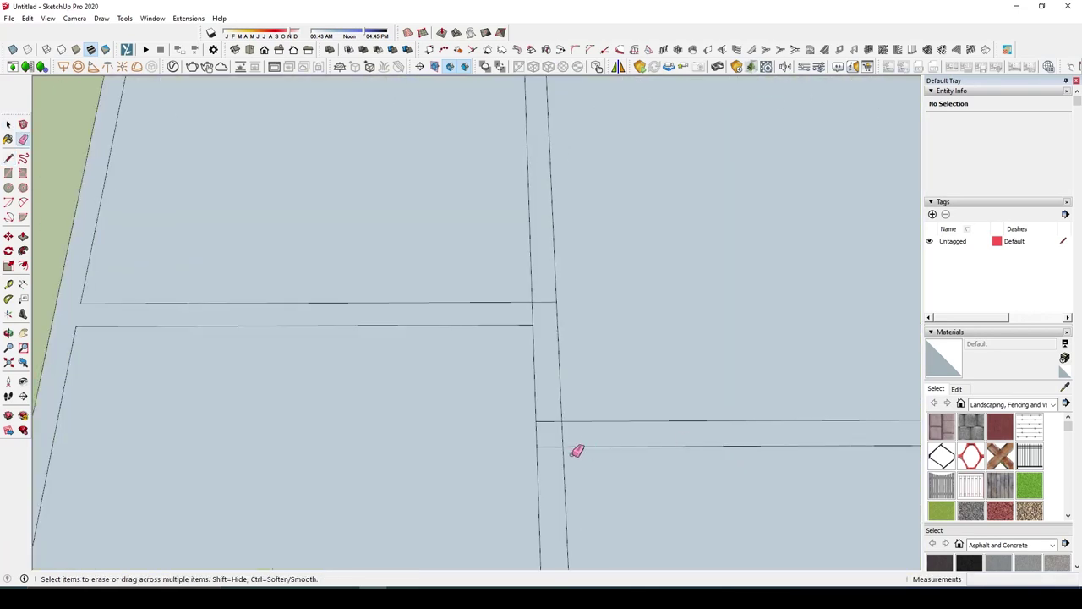
scroll(540, 310, down, 4)
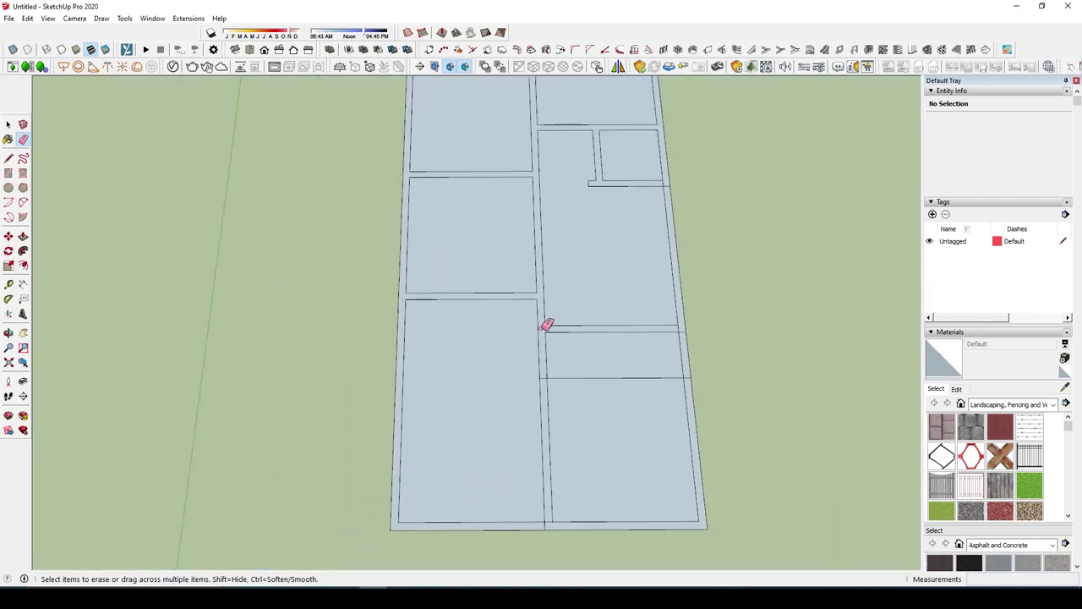
scroll(546, 323, up, 2)
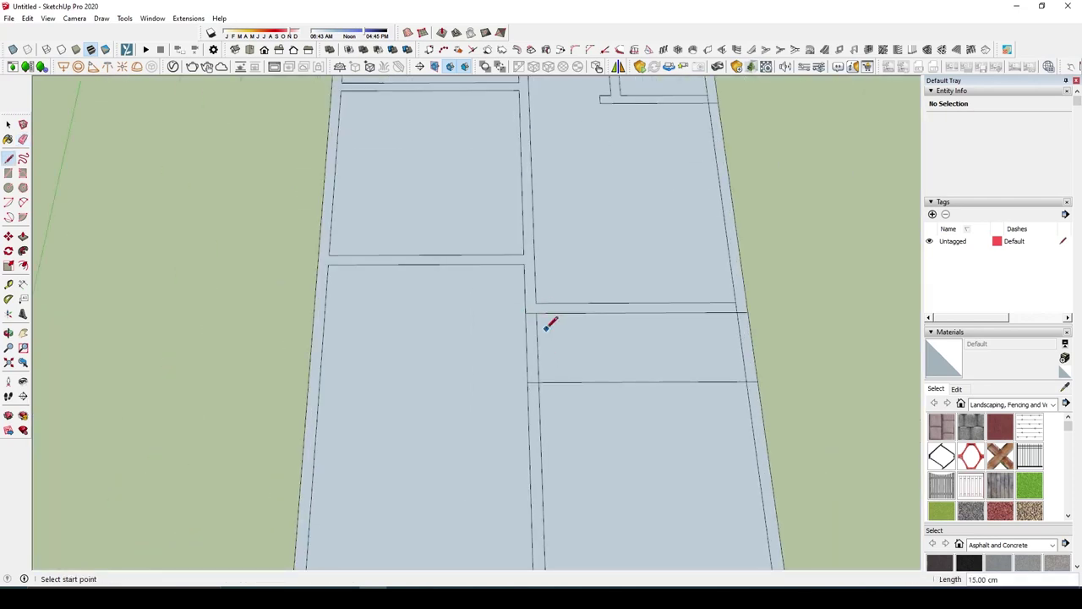
key(e)
scroll(553, 372, down, 2)
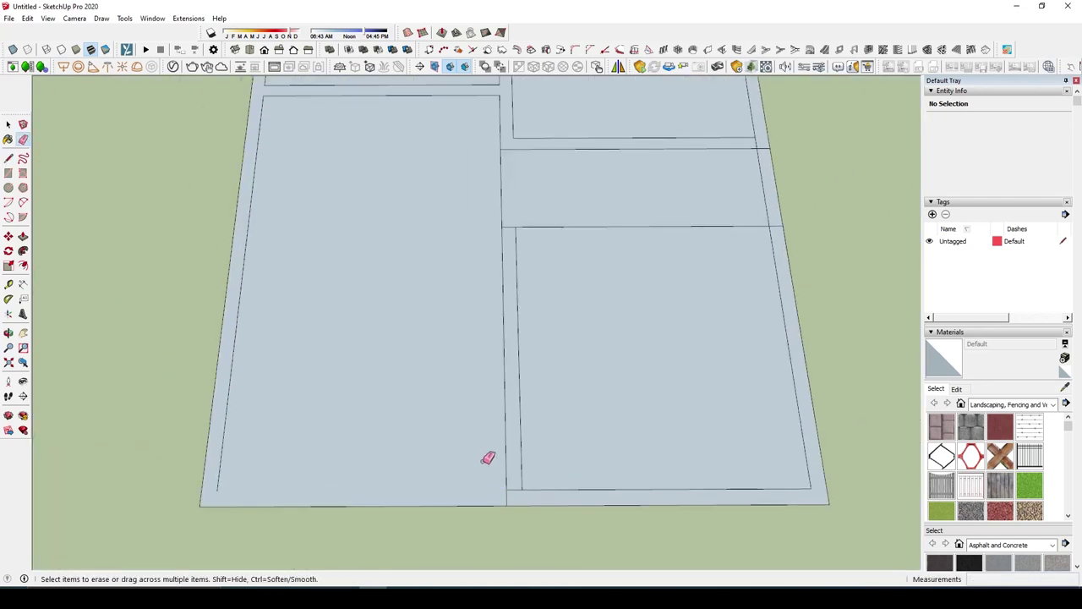
scroll(488, 457, up, 1)
scroll(701, 307, down, 2)
scroll(701, 307, up, 4)
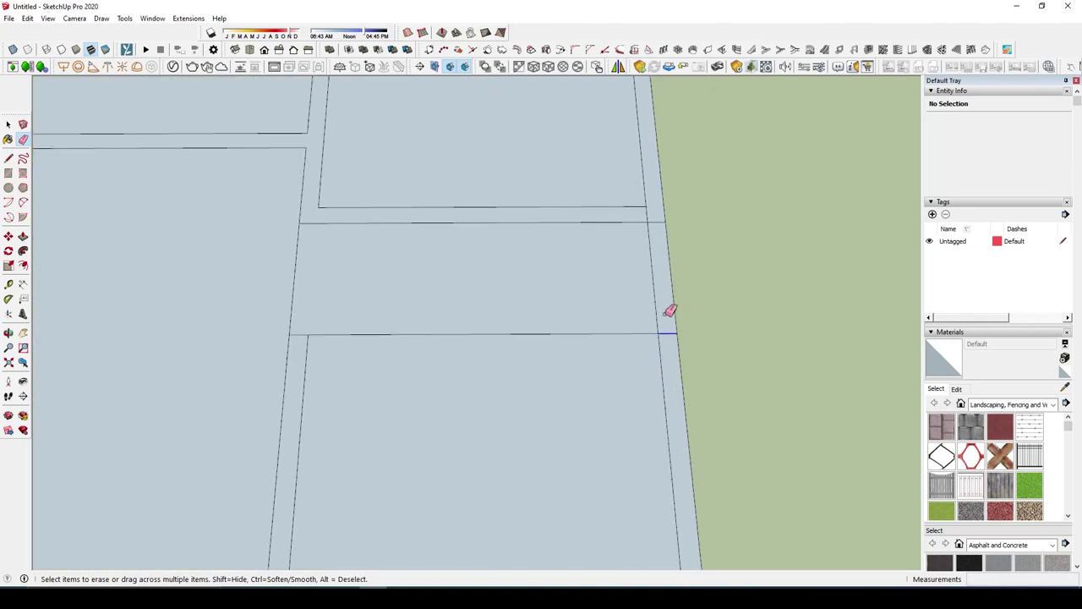
scroll(583, 321, down, 3)
Step: Complete the door rectangle with a height edge of 2, closing it into a face
scroll(645, 295, down, 2)
key(space)
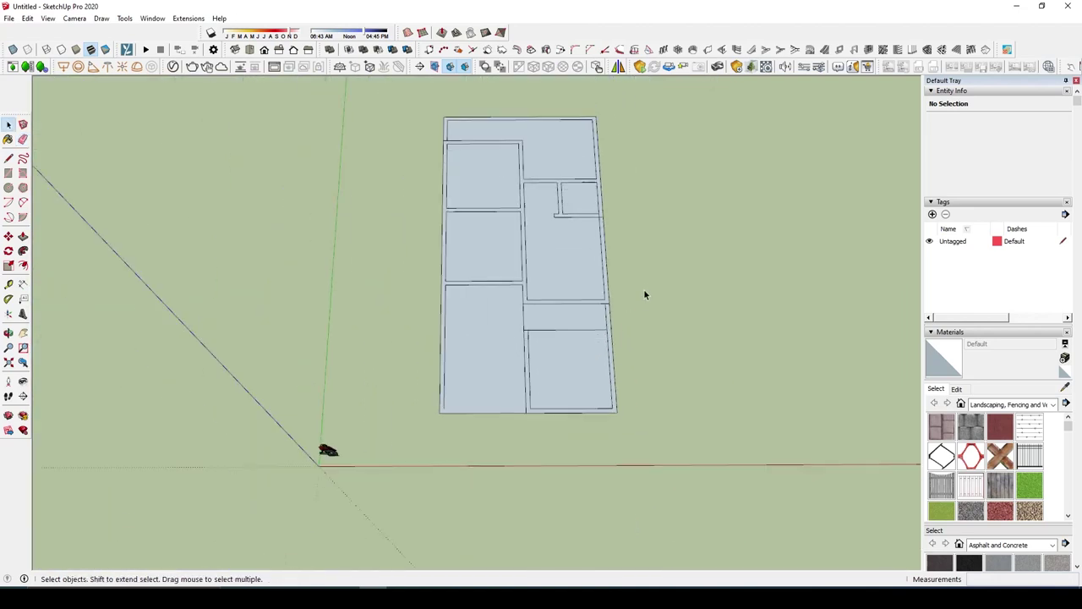
scroll(636, 310, up, 1)
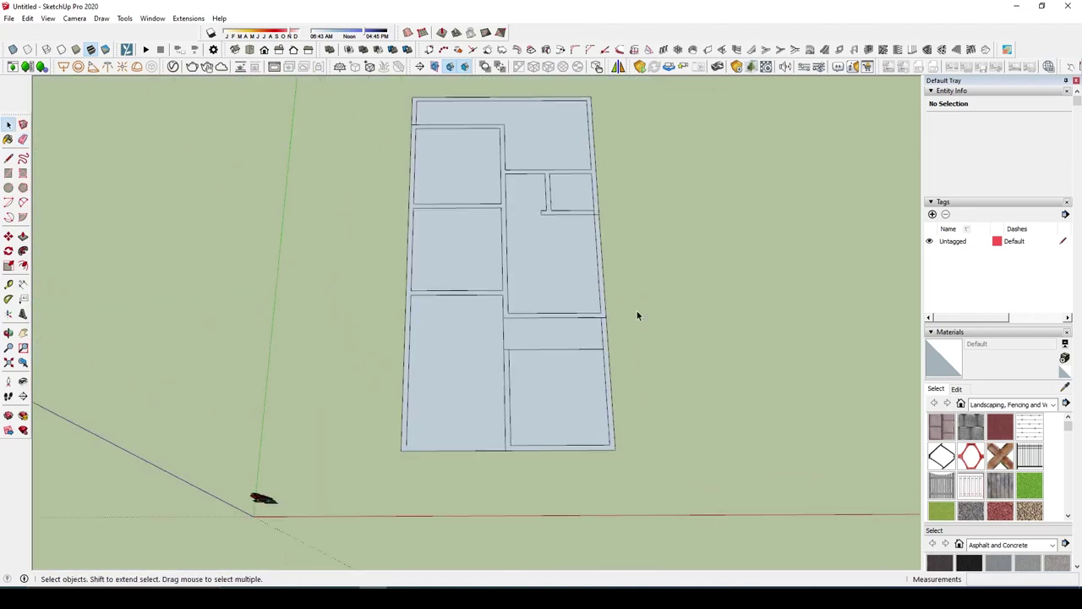
click(745, 372)
middle_drag(745, 372, 720, 306)
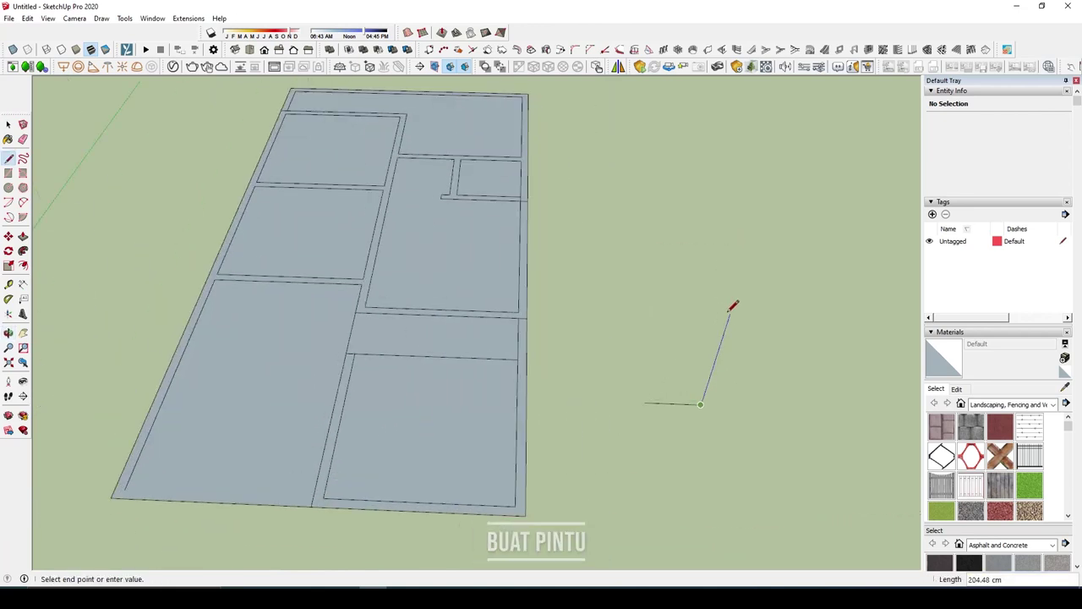
text(205)
key(Return)
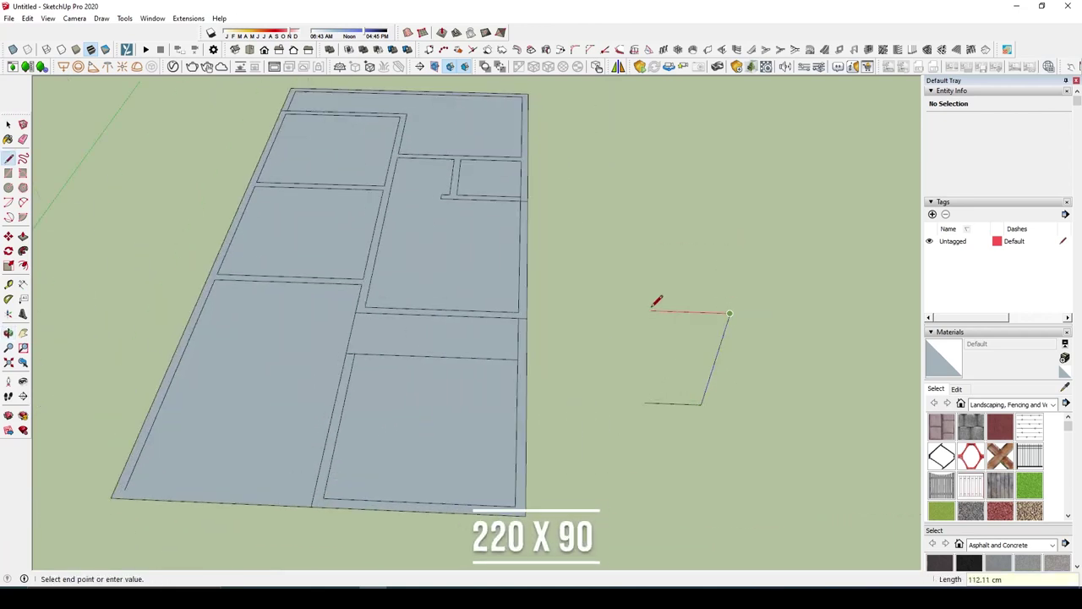
key(Return)
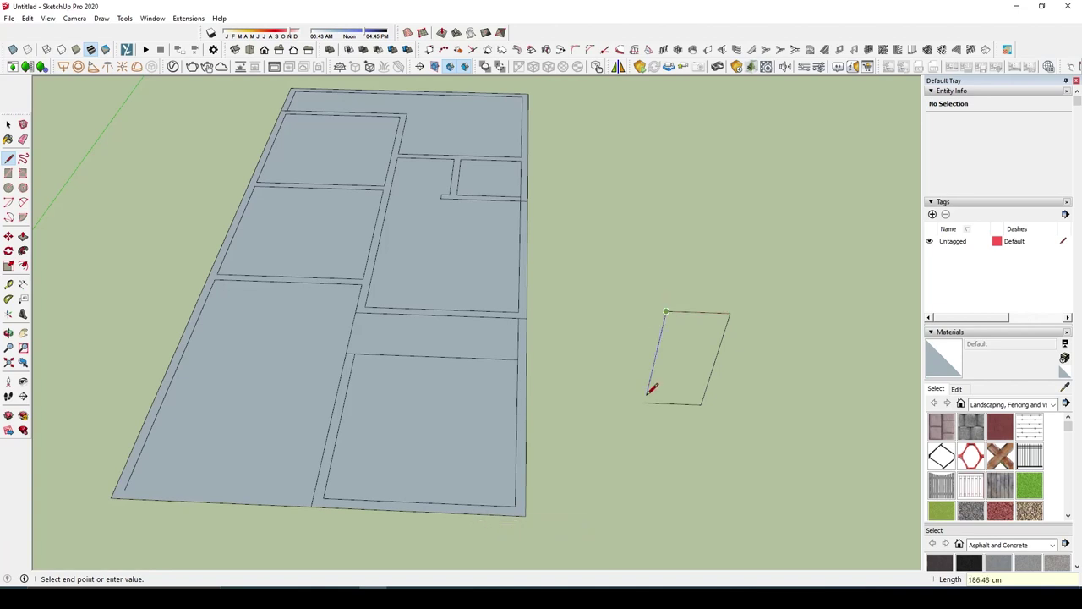
Step: Offset the door rectangle inward into a border and erase its inner face
click(646, 402)
scroll(693, 377, up, 3)
key(space)
click(685, 364)
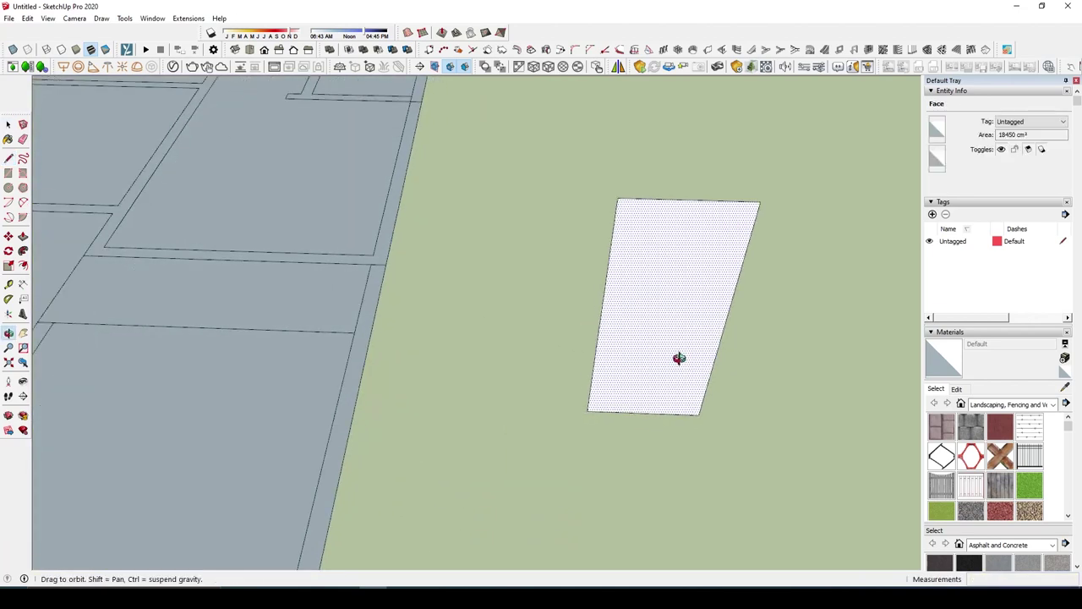
key(g)
click(621, 166)
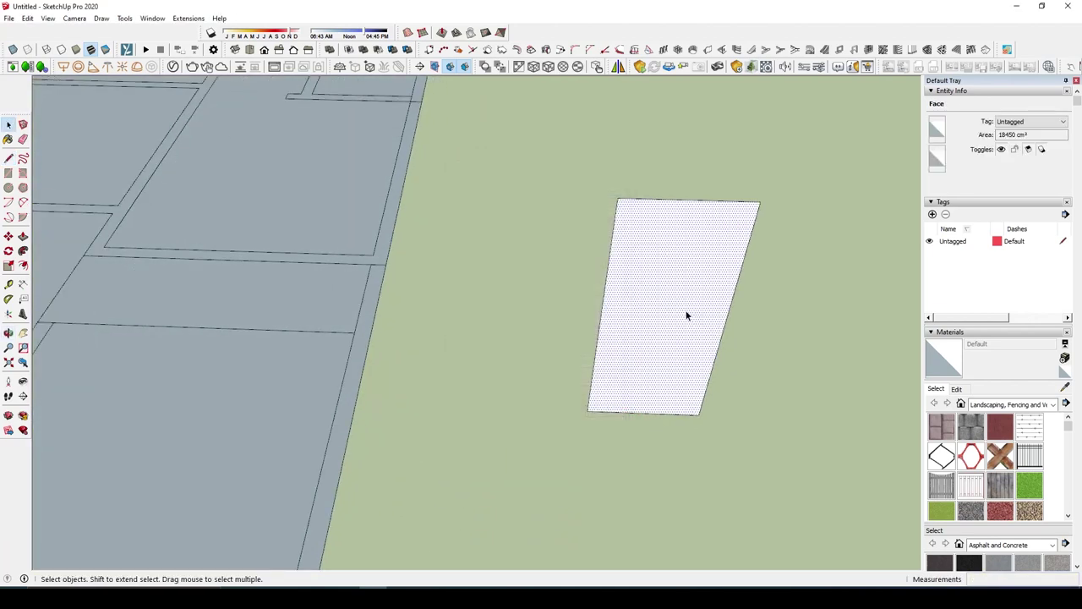
click(681, 372)
click(675, 357)
scroll(675, 356, up, 3)
key(l)
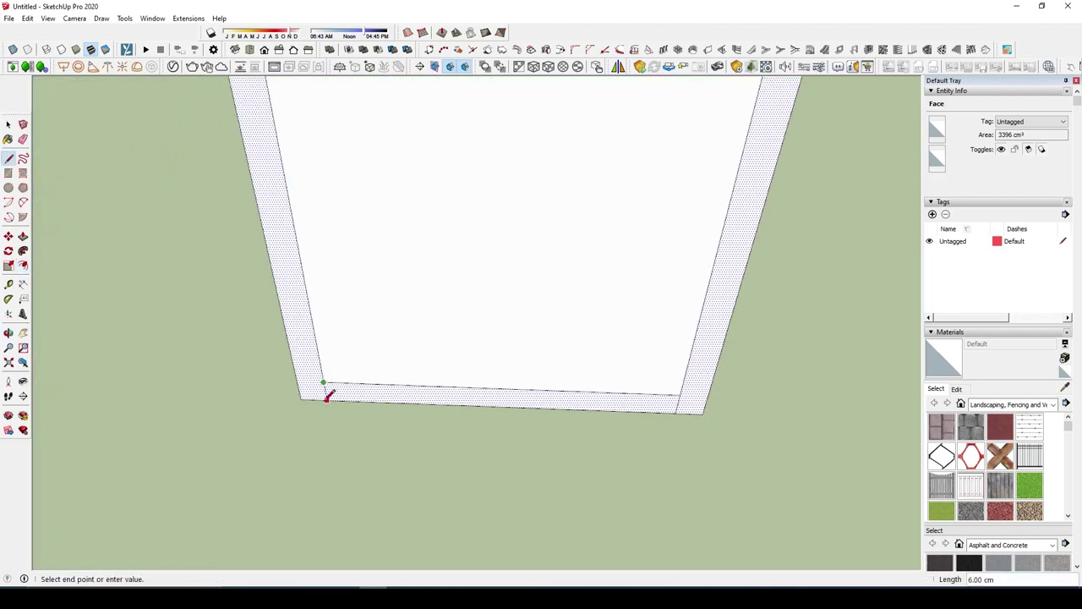
key(e)
scroll(329, 397, down, 3)
click(474, 392)
Step: Push/Pull the thin border strip up 15 cm
mouse_move(536, 448)
middle_down()
mouse_move(299, 438)
mouse_move(340, 459)
middle_up()
key(p)
double_click(306, 428)
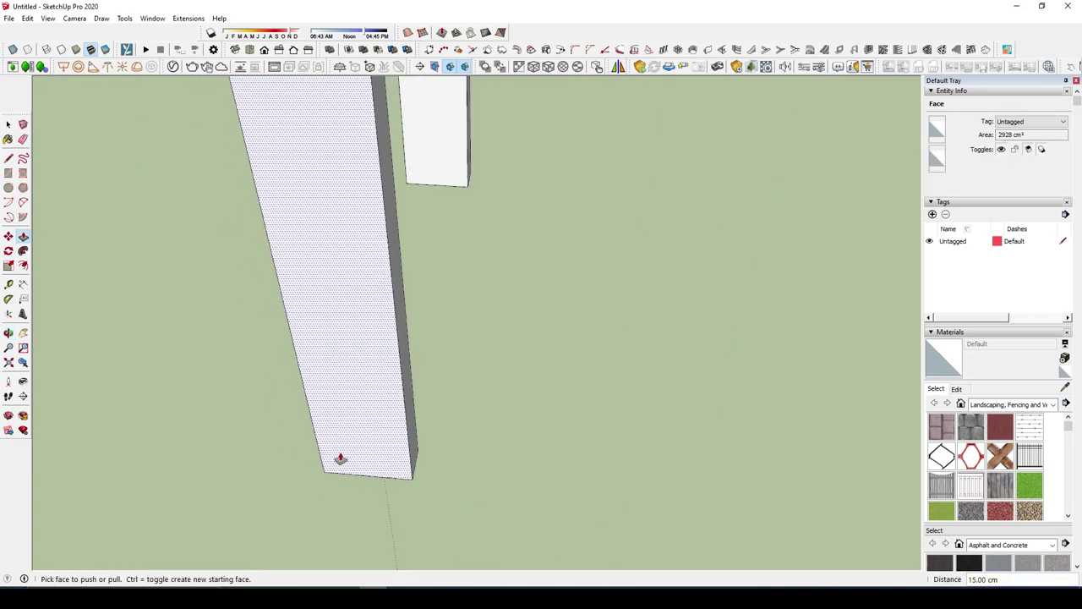
key(space)
scroll(772, 438, down, 3)
Step: Add an inset outline on the post's top face
middle_drag(772, 438, 745, 374)
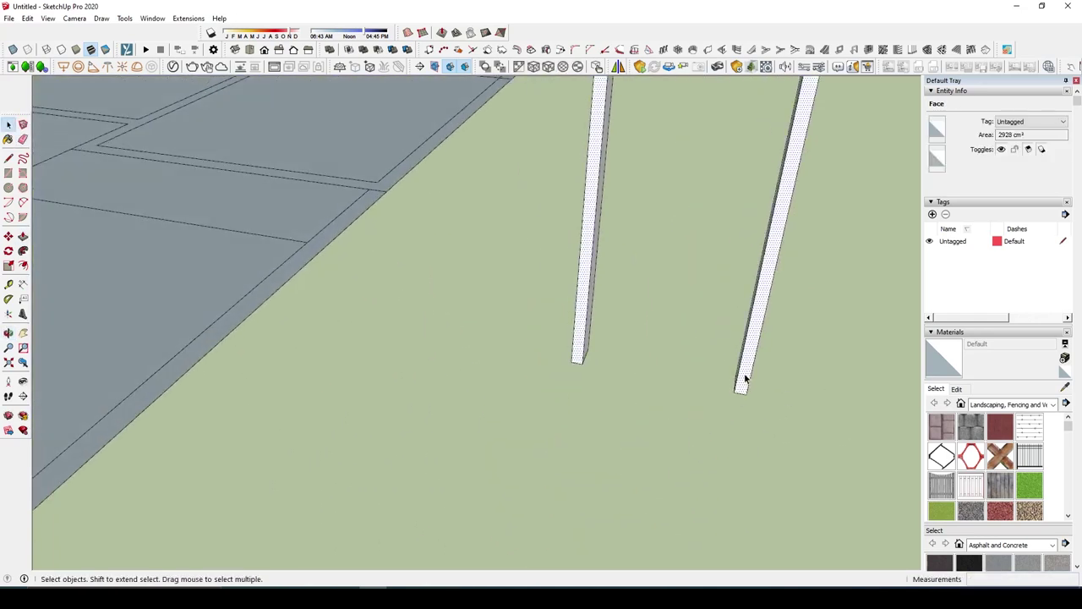
scroll(737, 380, up, 2)
click(756, 370)
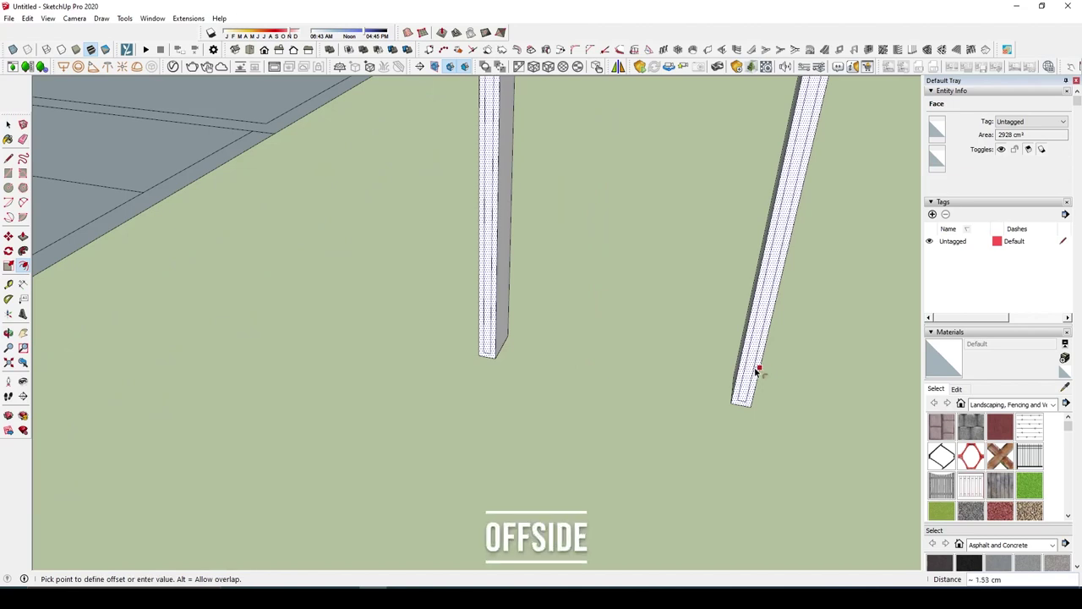
text(1)
click(758, 370)
mouse_move(759, 370)
middle_down()
mouse_move(745, 406)
mouse_move(741, 391)
mouse_move(795, 372)
mouse_move(548, 318)
mouse_move(499, 352)
mouse_move(570, 367)
middle_up()
key(l)
key(Escape)
key(e)
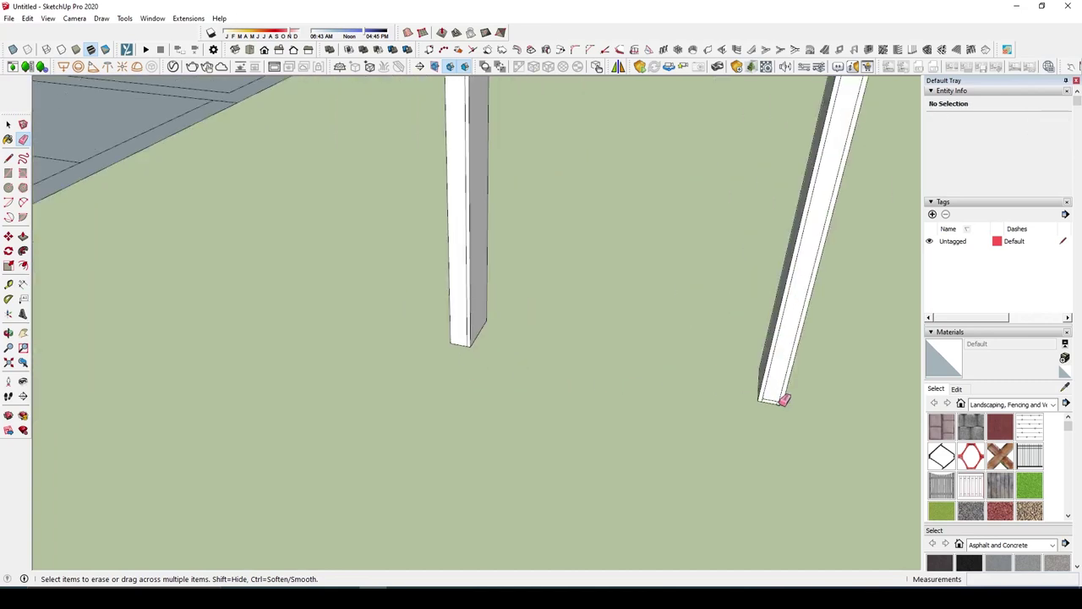
Step: Push/Pull a post face out 4 cm, then select the entire door frame
mouse_move(786, 396)
middle_down()
mouse_move(691, 442)
mouse_move(747, 184)
mouse_move(786, 186)
middle_up()
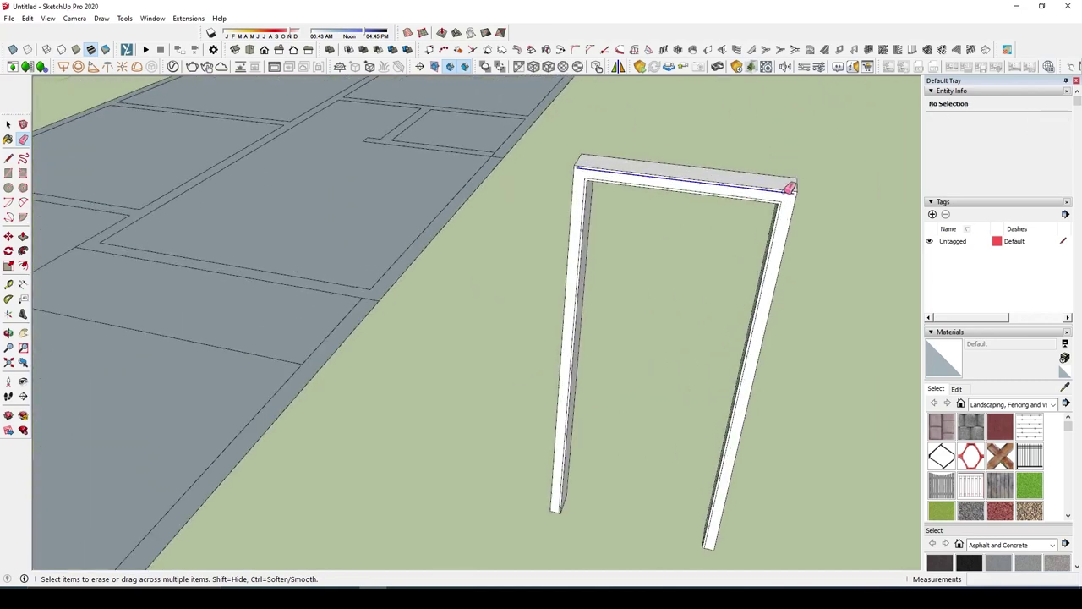
scroll(562, 270, up, 5)
scroll(459, 302, down, 3)
middle_drag(459, 302, 461, 297)
key(p)
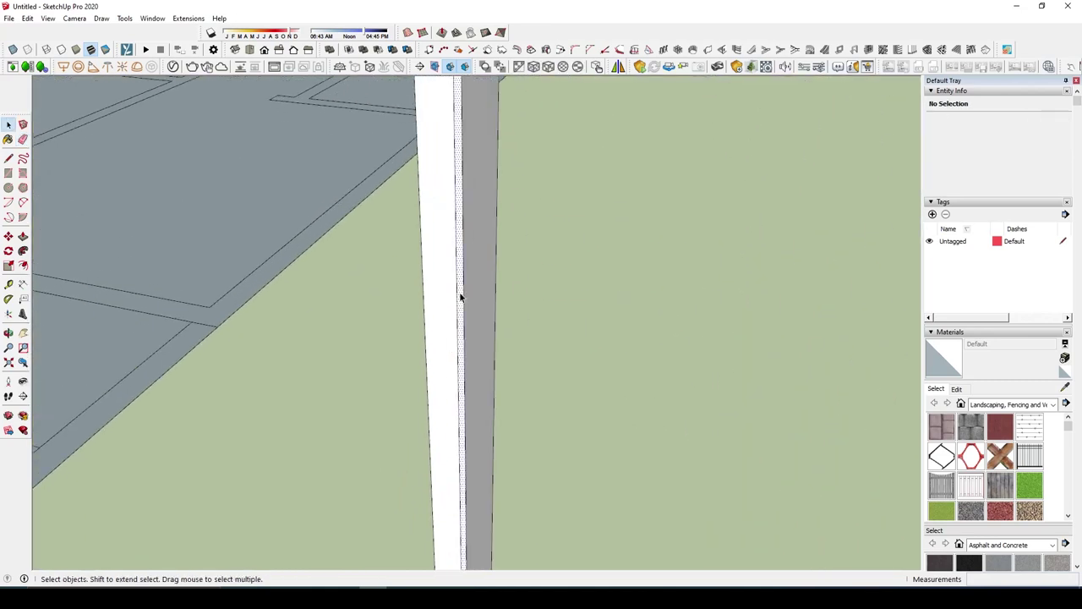
click(461, 298)
text(4)
key(Return)
scroll(563, 330, down, 6)
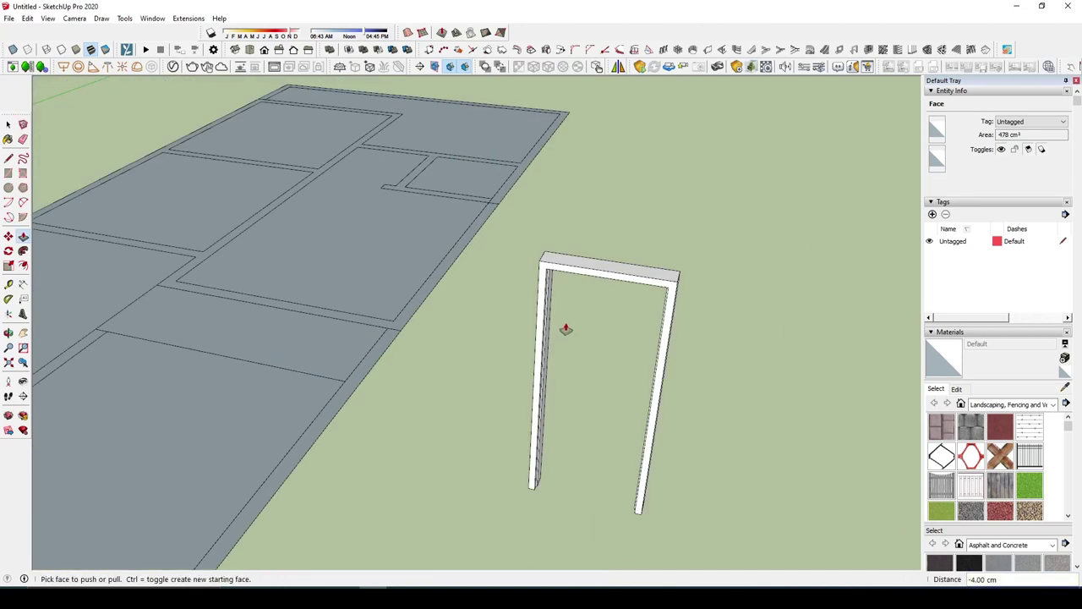
key(space)
scroll(615, 352, up, 2)
triple_click(649, 372)
Step: Make the selected door frame a group
right_click(665, 150)
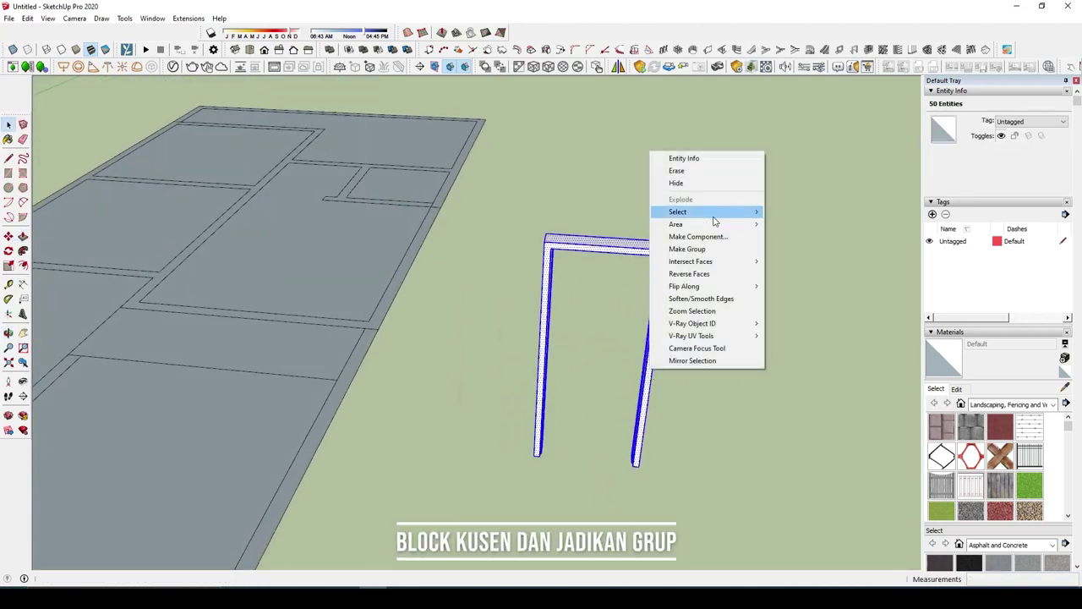
click(687, 249)
click(692, 352)
scroll(699, 351, up, 2)
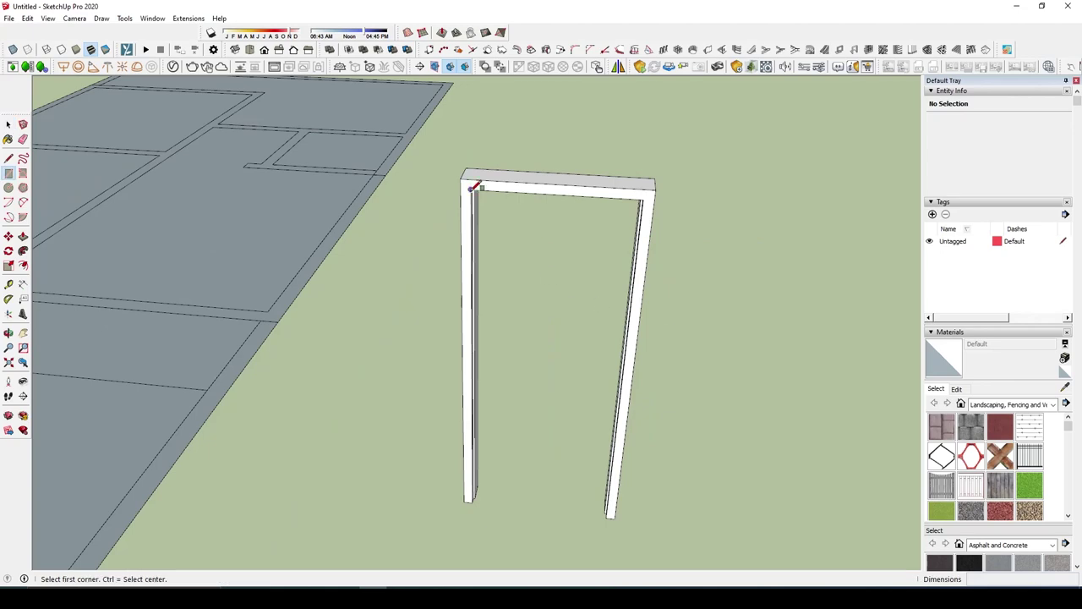
Step: Draw a door-leaf rectangle inside the frame and move it out beside the frame
click(473, 188)
click(609, 513)
key(space)
double_click(590, 466)
key(m)
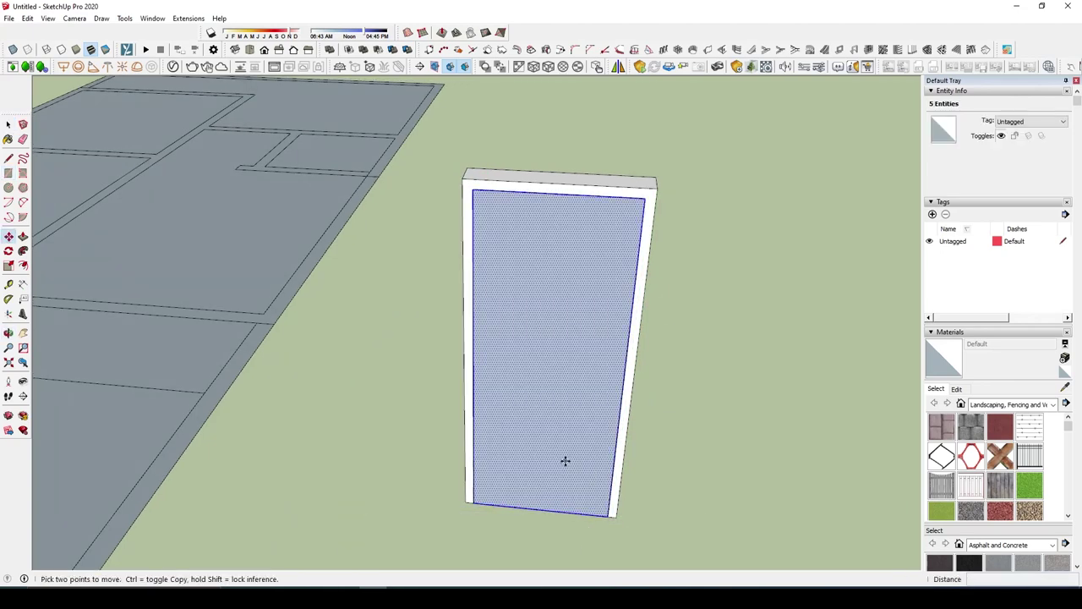
drag(565, 460, 787, 476)
middle_drag(787, 476, 280, 427)
key(space)
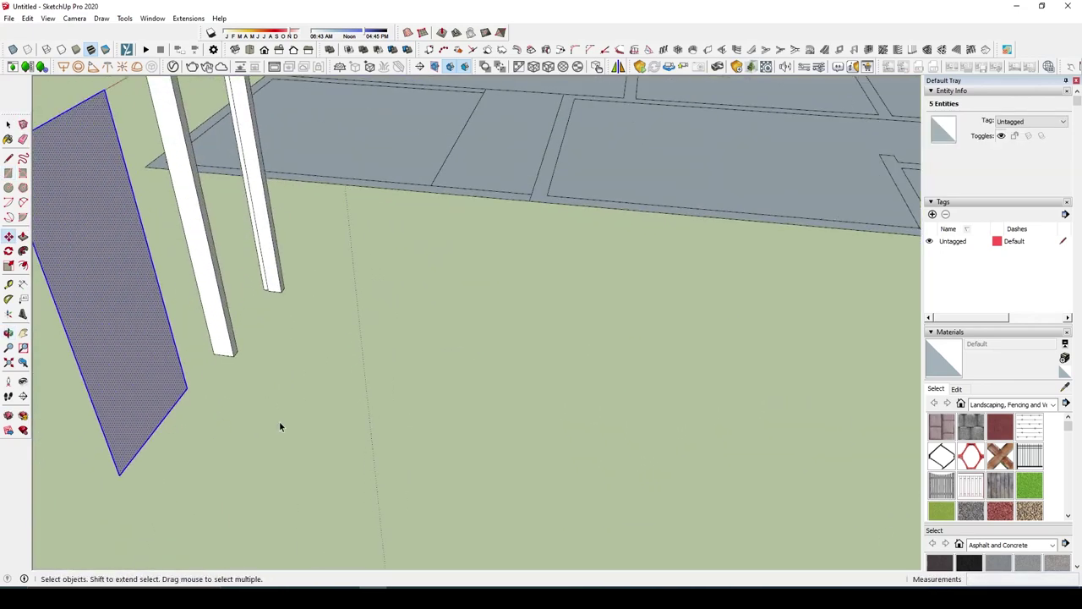
Step: Push/Pull the door leaf 4 cm thick and turn to its front face
key(p)
click(135, 377)
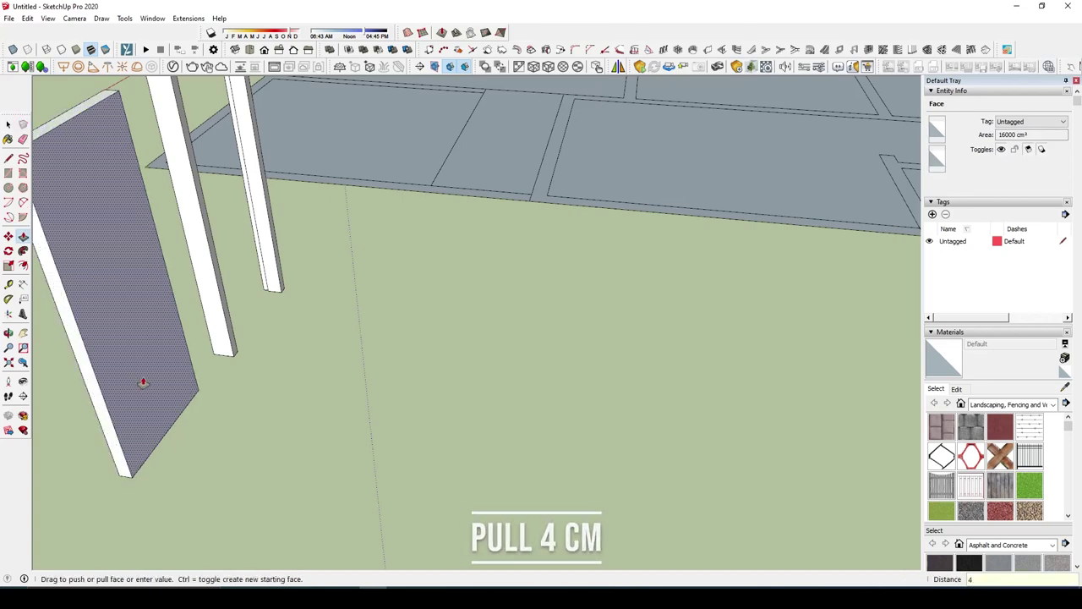
mouse_move(143, 380)
middle_down()
mouse_move(340, 416)
mouse_move(762, 441)
middle_up()
key(space)
mouse_move(743, 407)
middle_down()
mouse_move(742, 362)
mouse_move(635, 358)
mouse_move(662, 365)
middle_up()
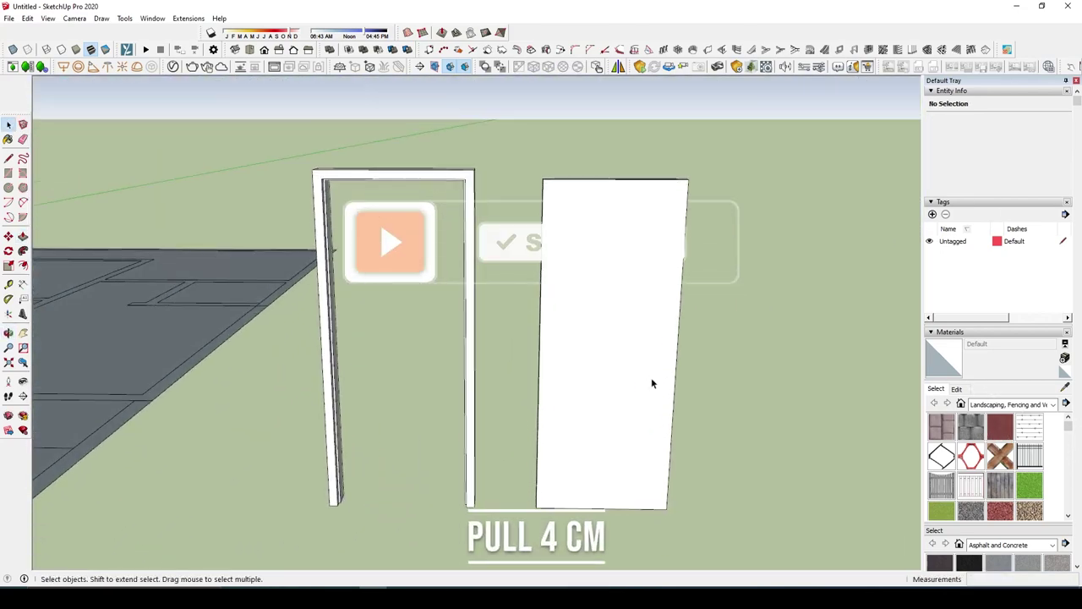
click(624, 423)
mouse_move(623, 423)
middle_down()
mouse_move(589, 491)
mouse_move(686, 304)
mouse_move(483, 368)
mouse_move(324, 389)
mouse_move(611, 406)
mouse_move(674, 379)
middle_up()
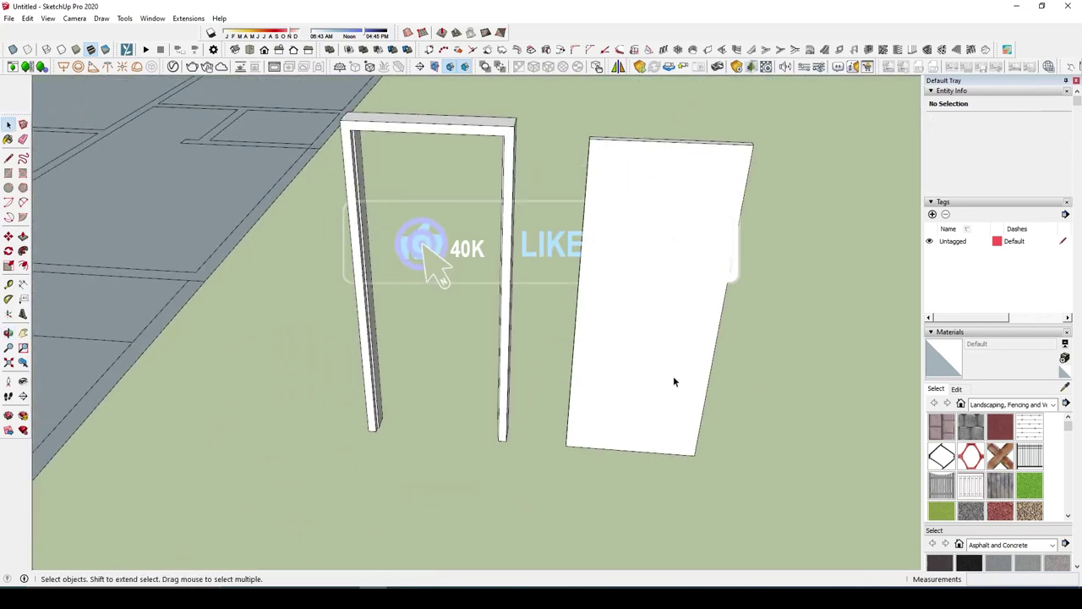
Step: Offset the door face inward to form an inset border around an inner panel
key(f)
click(676, 397)
text(15)
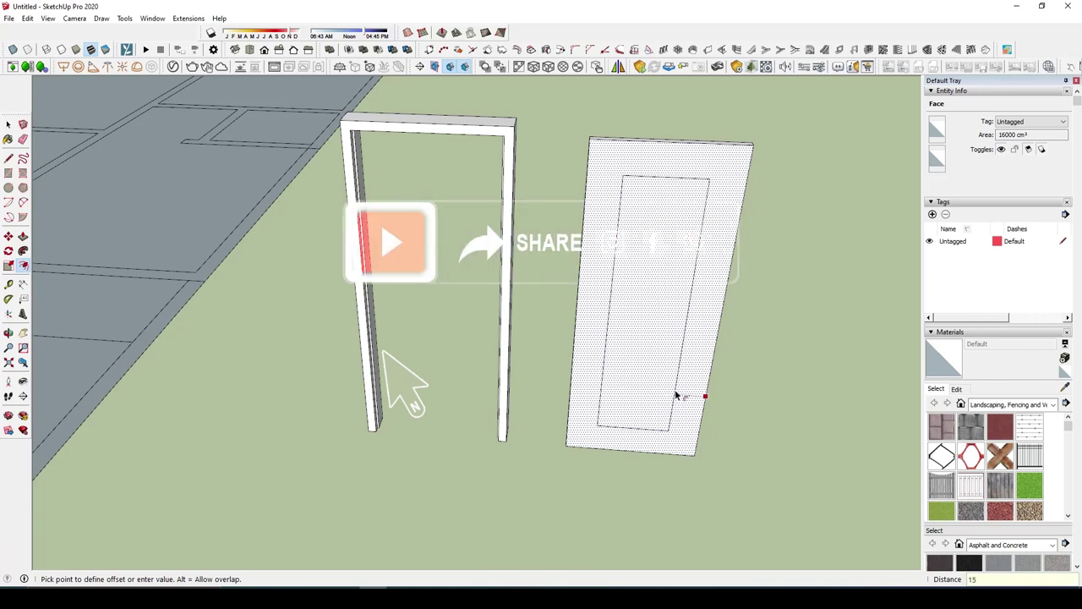
click(688, 394)
scroll(657, 390, up, 3)
key(space)
click(654, 395)
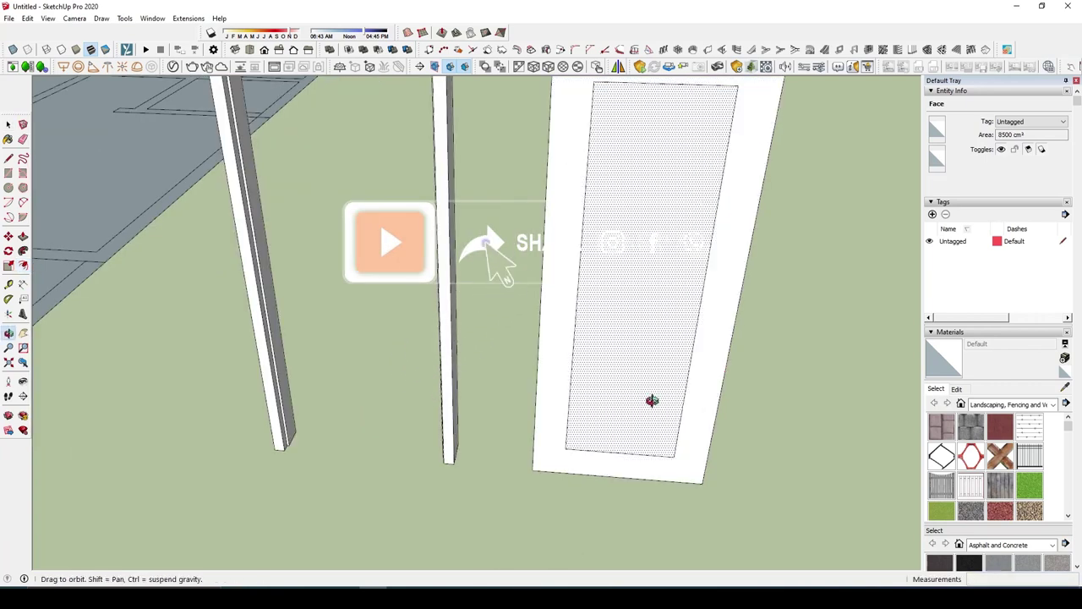
key(f)
click(658, 404)
middle_drag(658, 404, 652, 415)
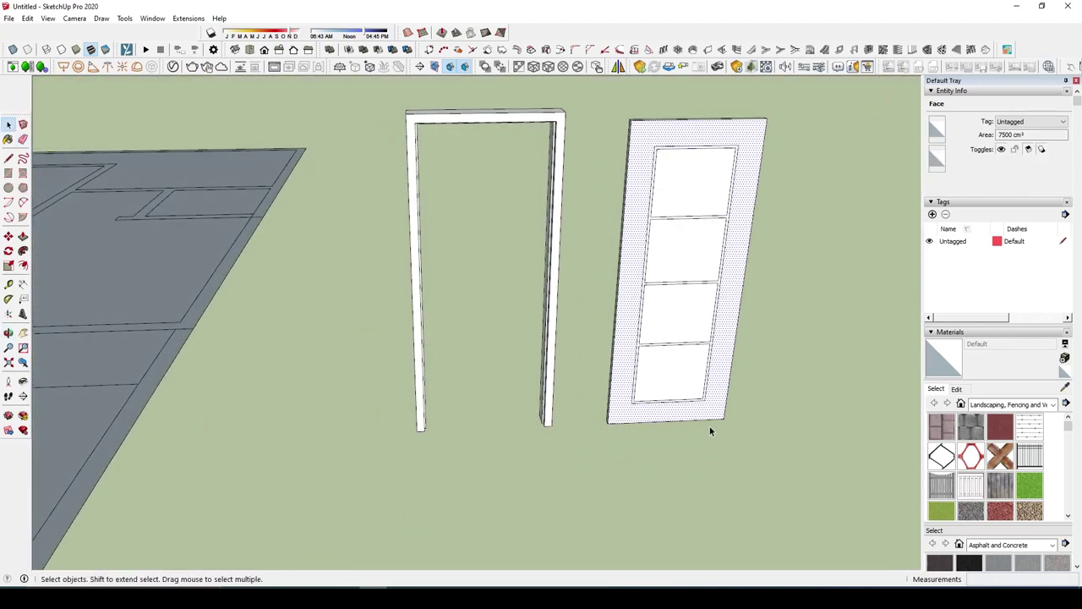
Step: Select the door leaf and add its four stacked panels to the selection
double_click(683, 147)
mouse_move(683, 147)
middle_down()
mouse_move(528, 351)
mouse_move(693, 321)
middle_up()
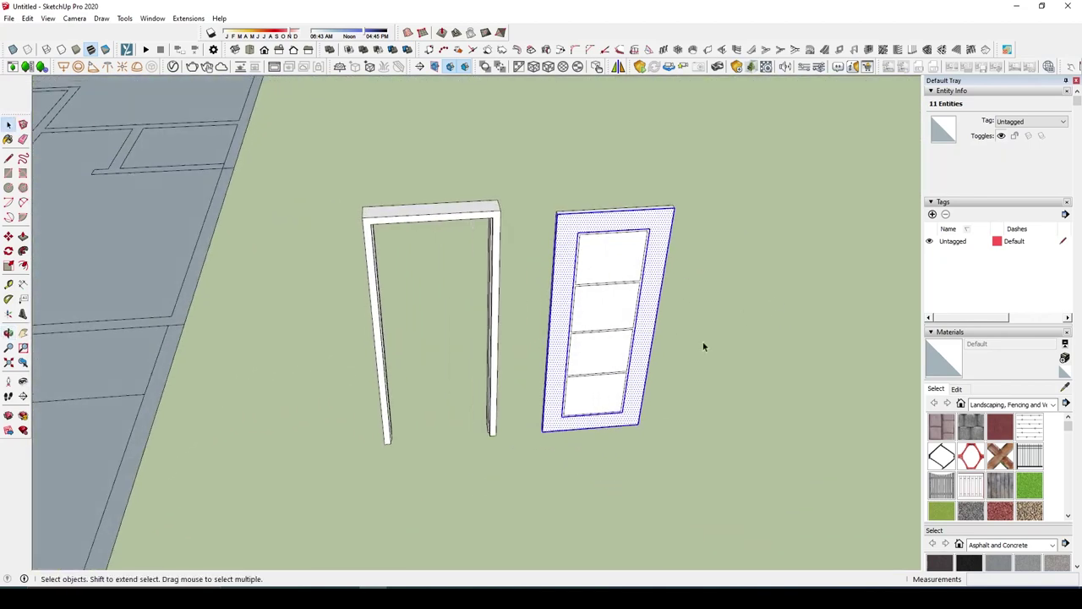
shift+click(609, 254)
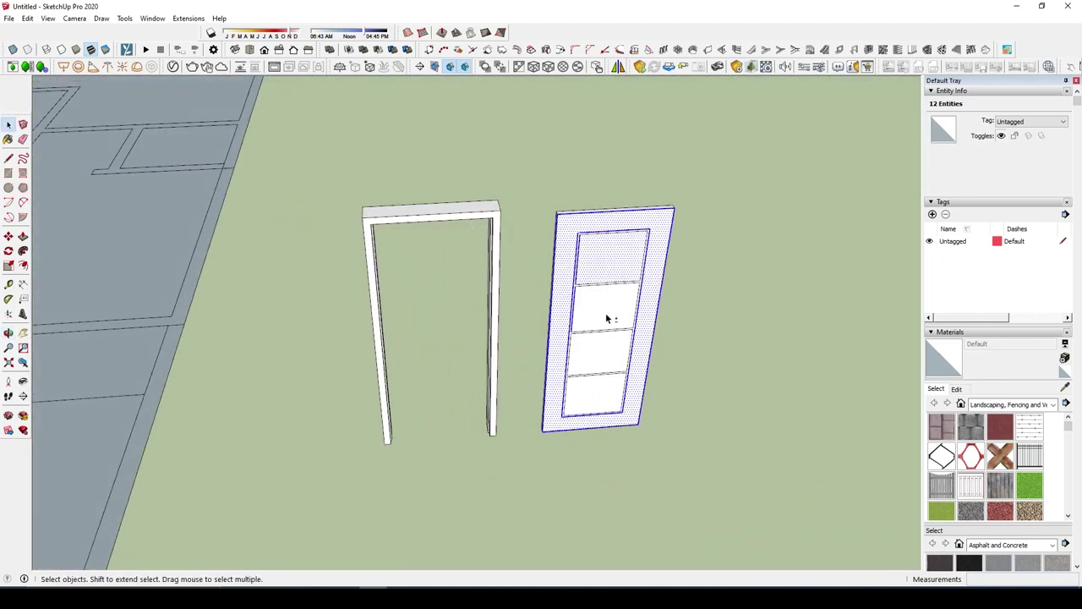
shift+click(607, 309)
shift+click(602, 355)
shift+click(600, 394)
Step: Add the lower, lower-middle and top panels' edges and faces to the selection
scroll(622, 382, up, 3)
shift+double_click(624, 372)
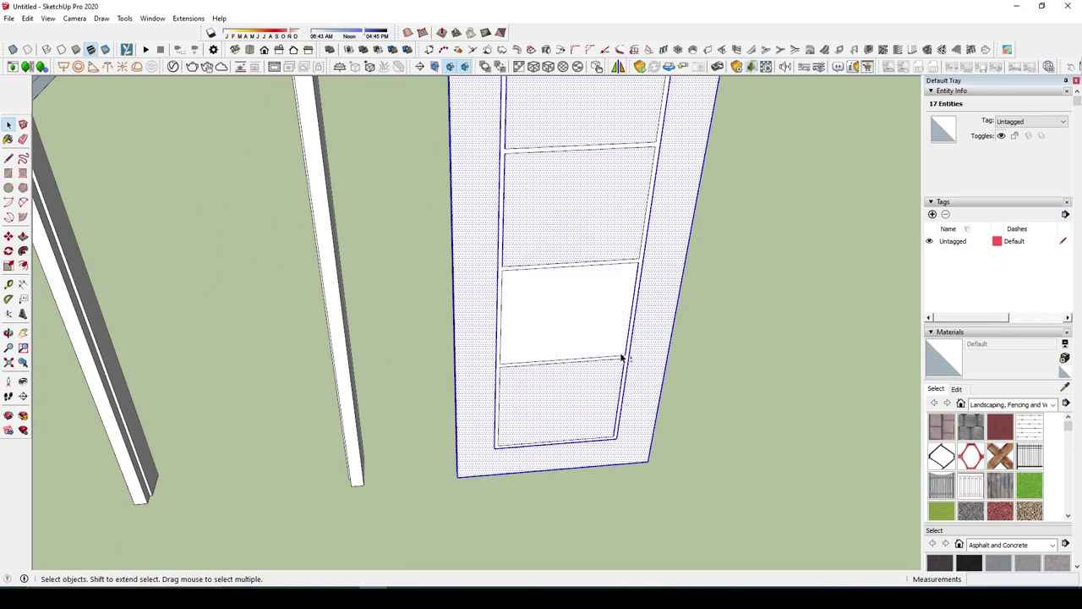
shift+click(613, 366)
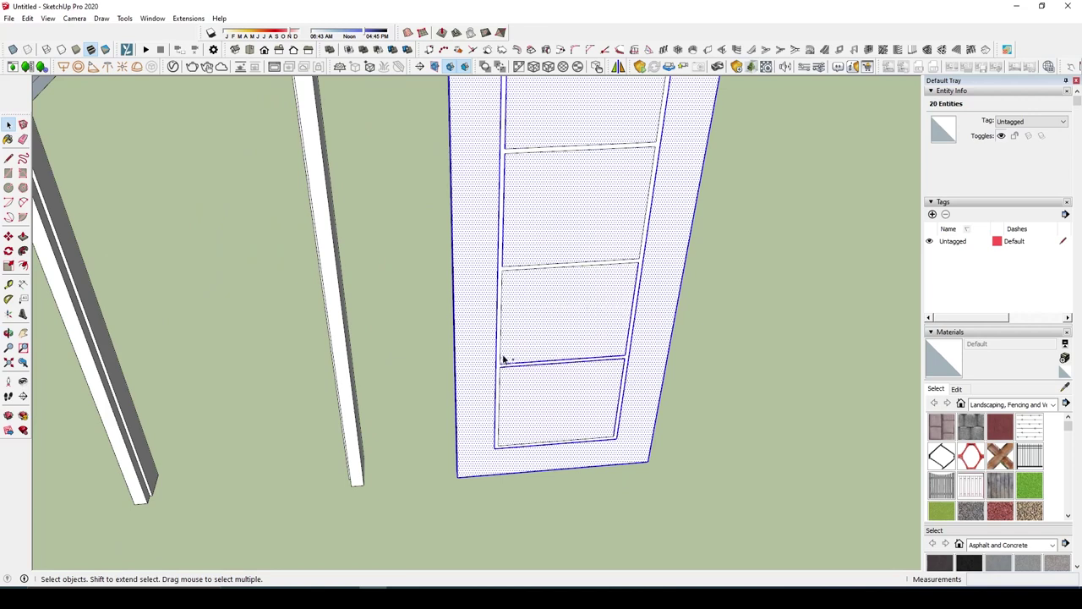
shift+click(502, 382)
shift+click(562, 320)
shift+click(646, 149)
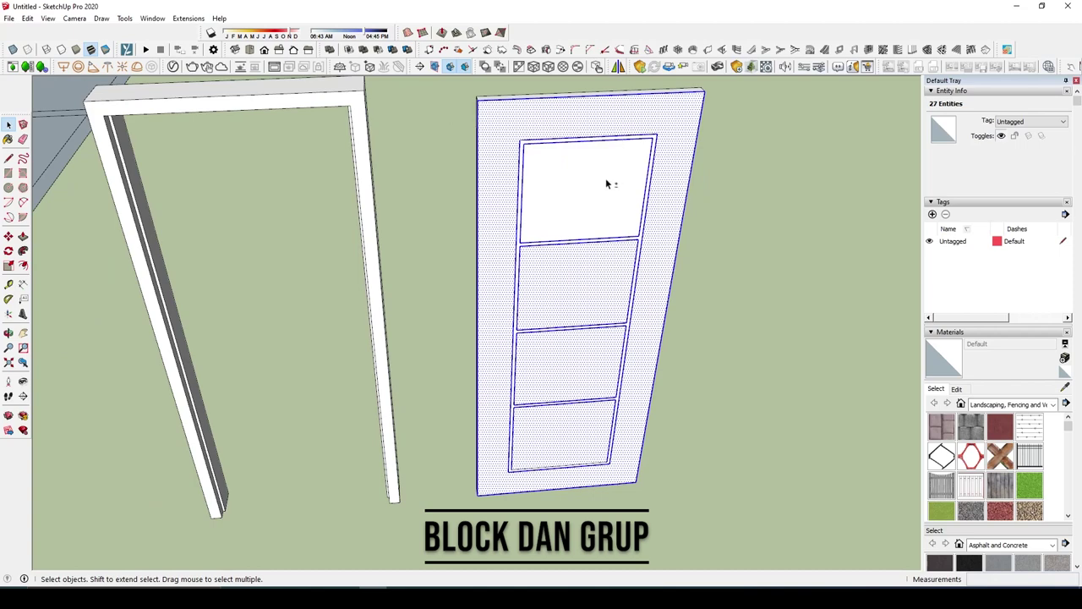
shift+click(606, 184)
Step: Paste a copy of the door parts onto the door's other side and make it a group
scroll(606, 183, down, 3)
middle_drag(691, 247, 101, 344)
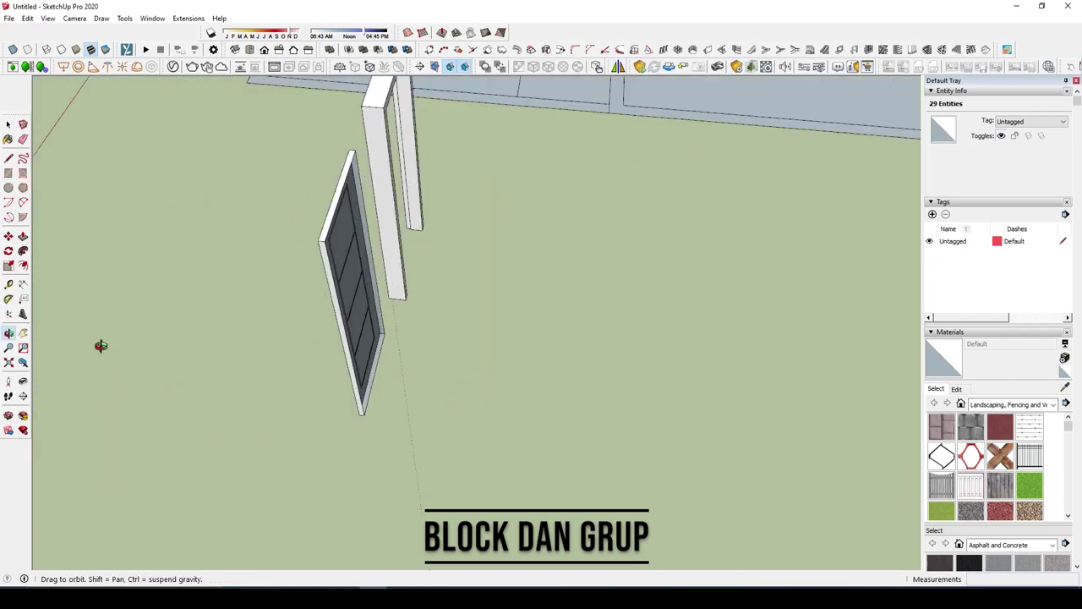
key(ctrl+c)
key(ctrl+v)
mouse_move(364, 448)
middle_down()
mouse_move(312, 295)
mouse_move(455, 224)
middle_up()
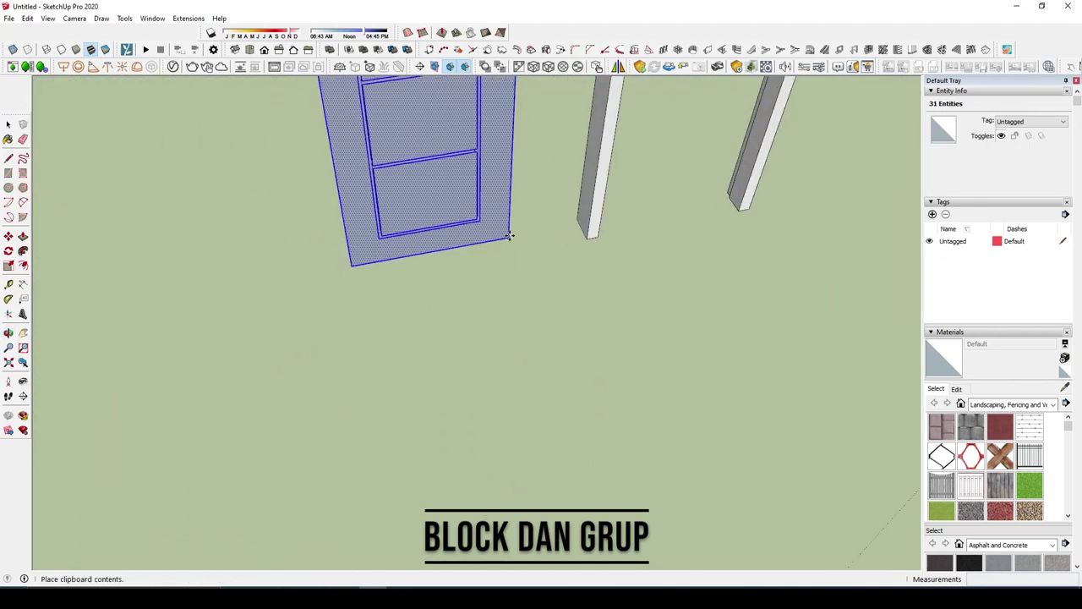
right_click(494, 222)
click(550, 319)
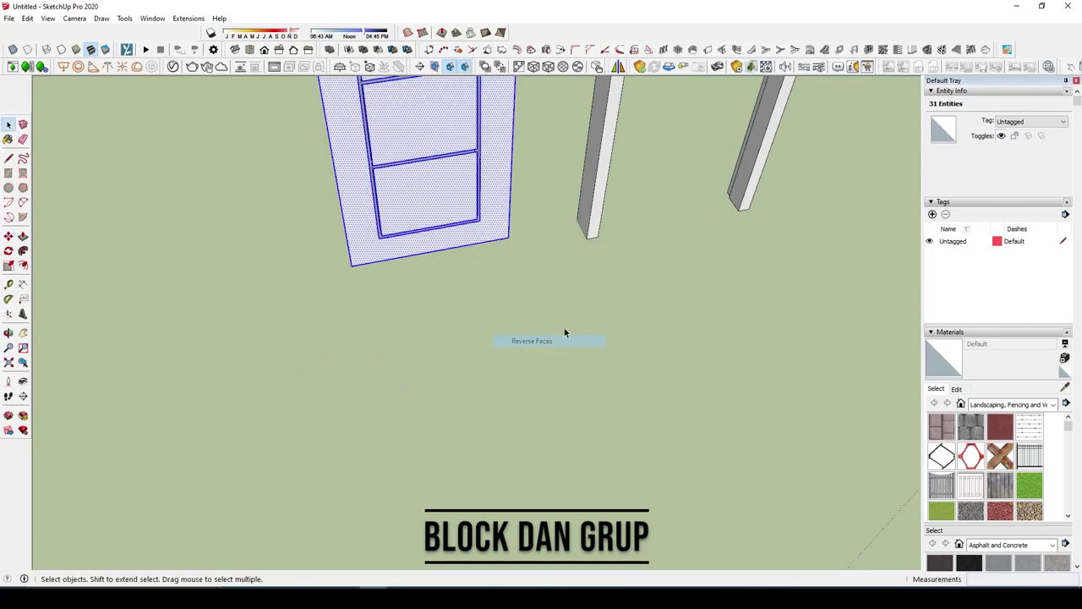
Step: Begin tracing lines along the copied door's panel edges
middle_drag(564, 327, 507, 355)
scroll(357, 280, up, 5)
scroll(486, 382, up, 3)
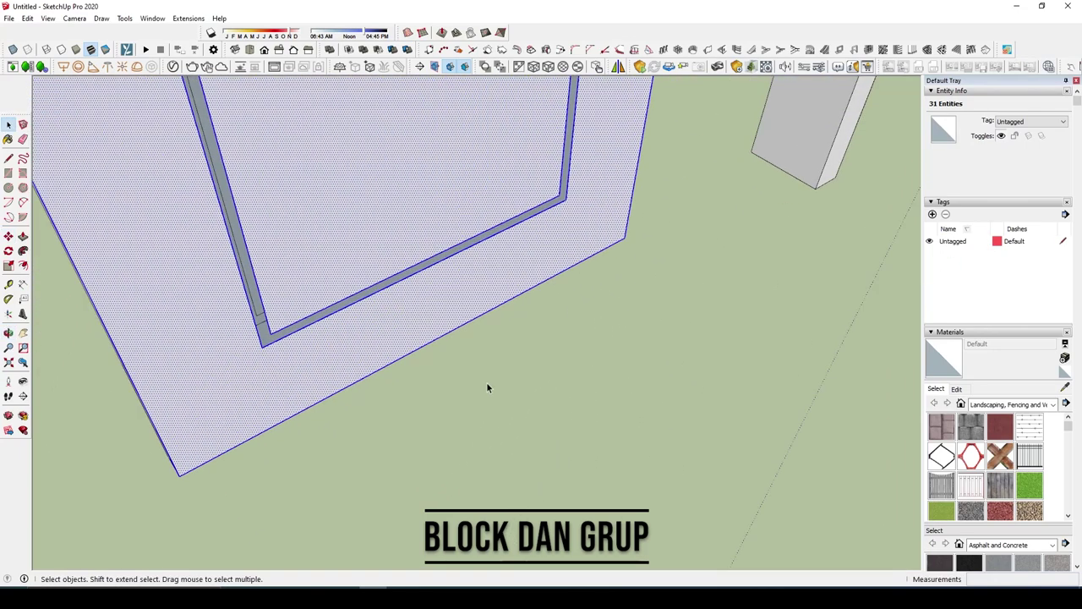
key(l)
click(319, 344)
middle_drag(319, 344, 363, 163)
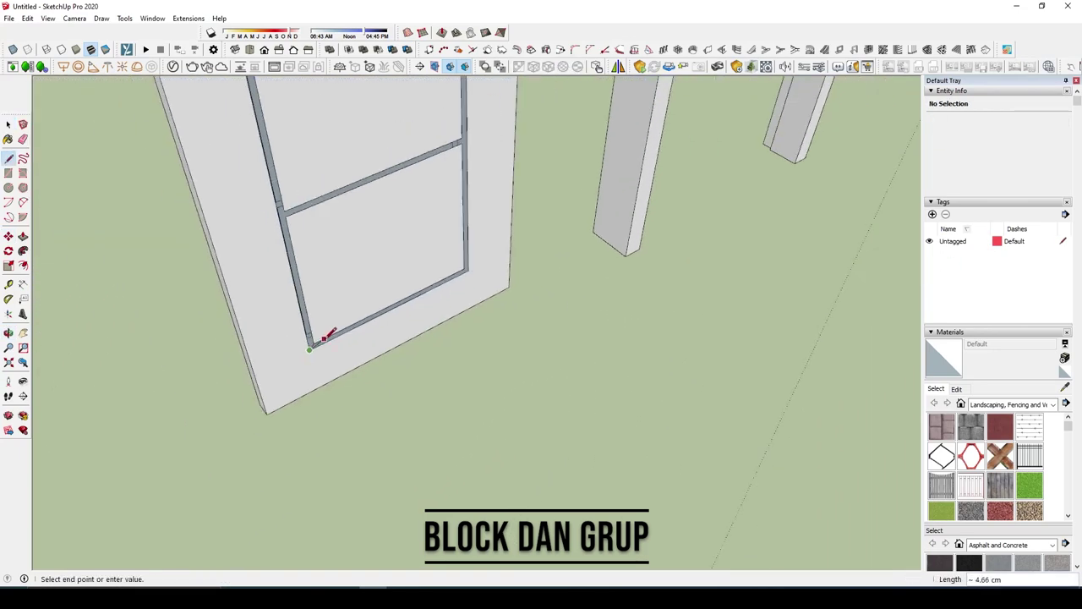
scroll(364, 163, up, 3)
key(space)
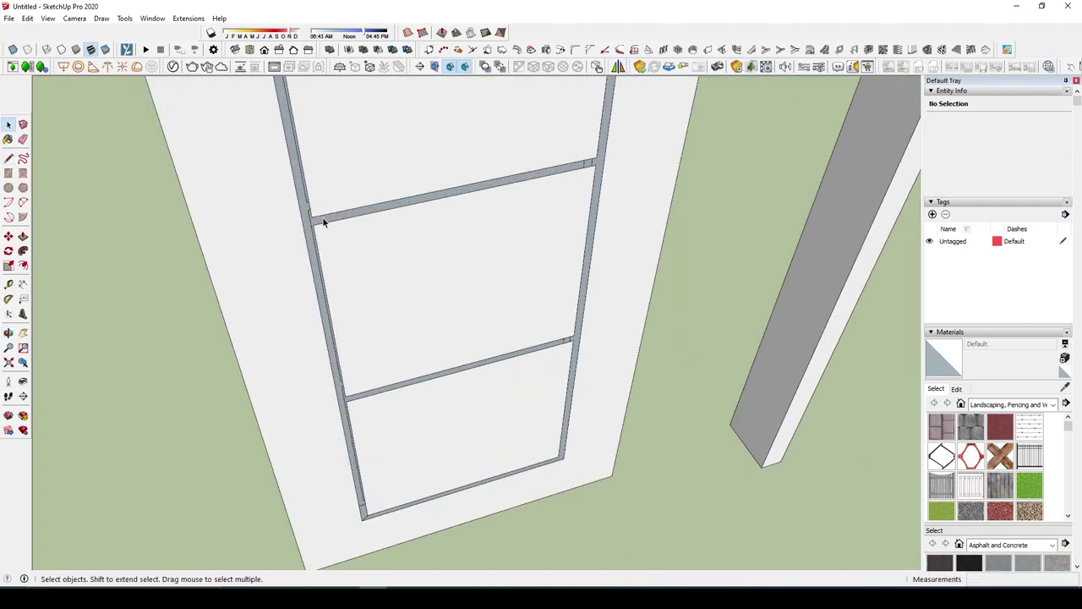
key(space)
key(l)
click(307, 212)
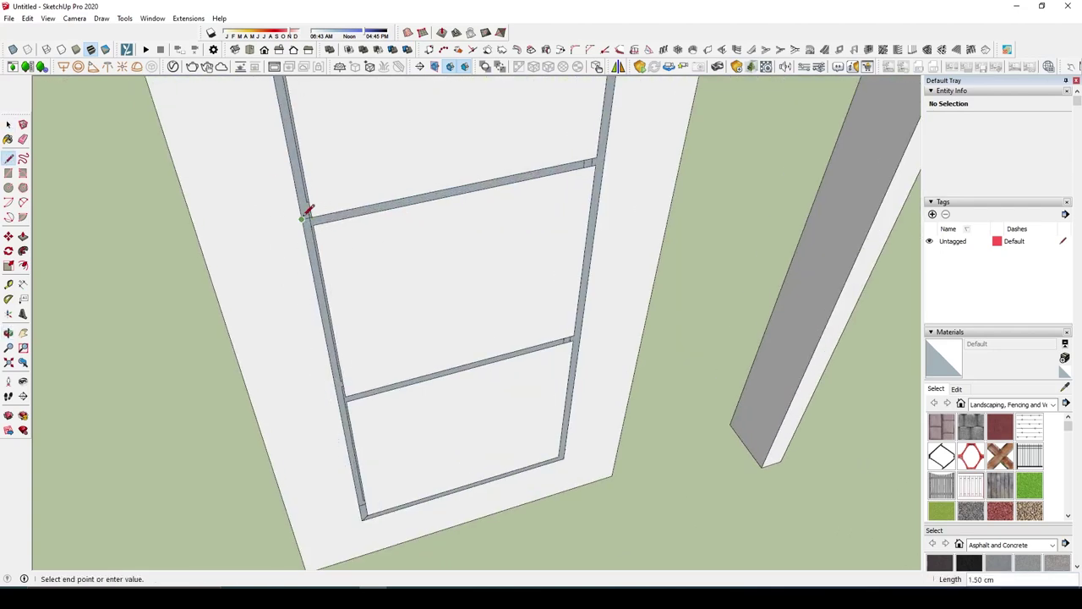
middle_drag(307, 213, 429, 233)
Step: Draw a panel outline rectangle from the door's top-left across its face
scroll(364, 254, down, 2)
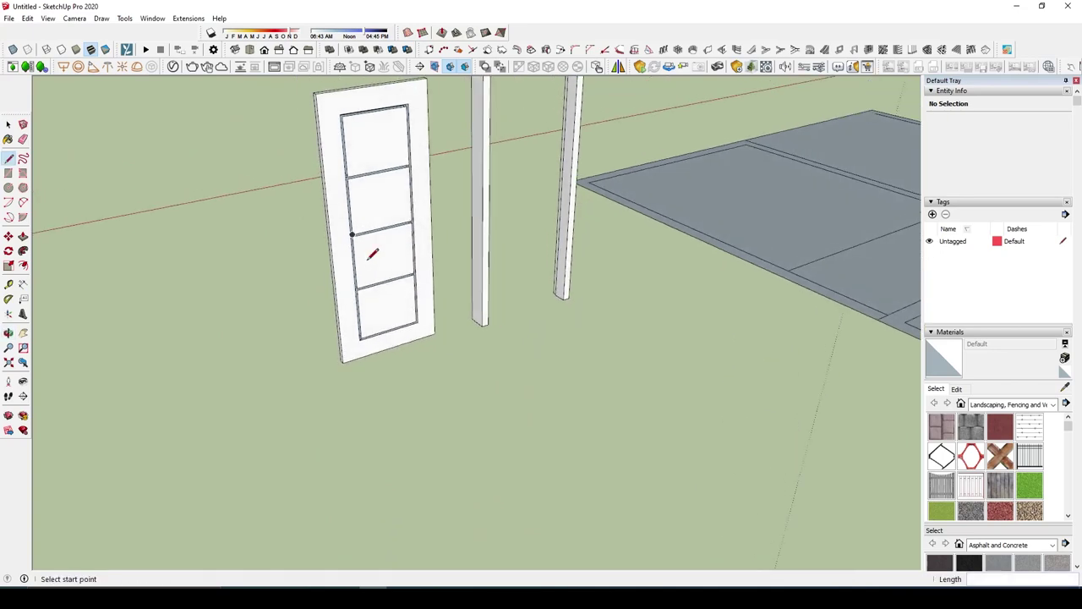
key(r)
scroll(347, 109, up, 2)
click(337, 121)
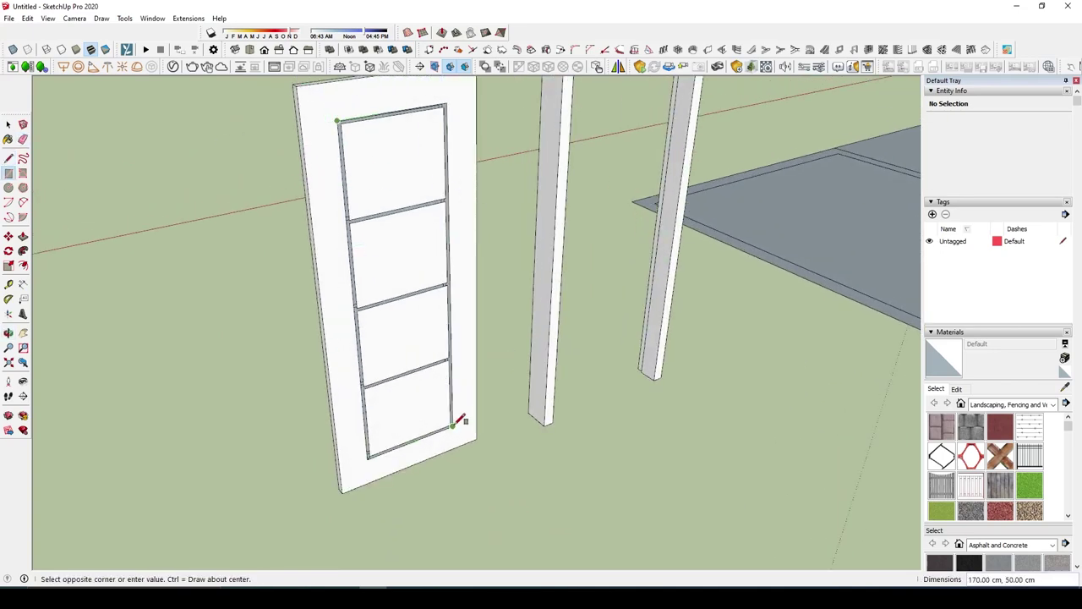
click(453, 426)
key(space)
Step: Push the groove face into the door surface to recess the panels
mouse_move(423, 416)
middle_down()
mouse_move(440, 462)
mouse_move(829, 449)
mouse_move(694, 311)
middle_up()
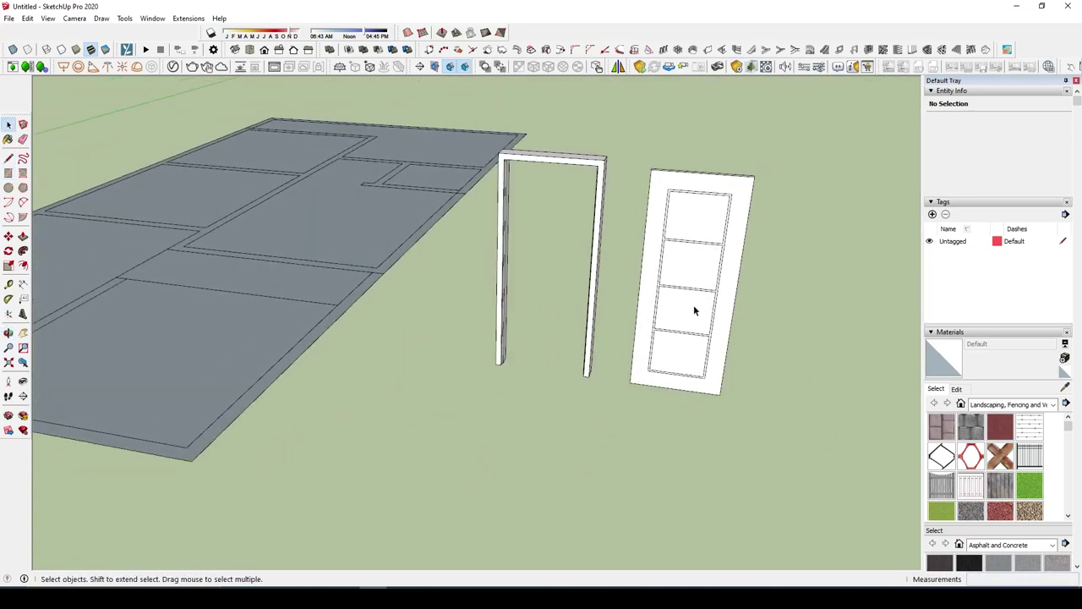
scroll(694, 311, up, 5)
click(750, 342)
key(p)
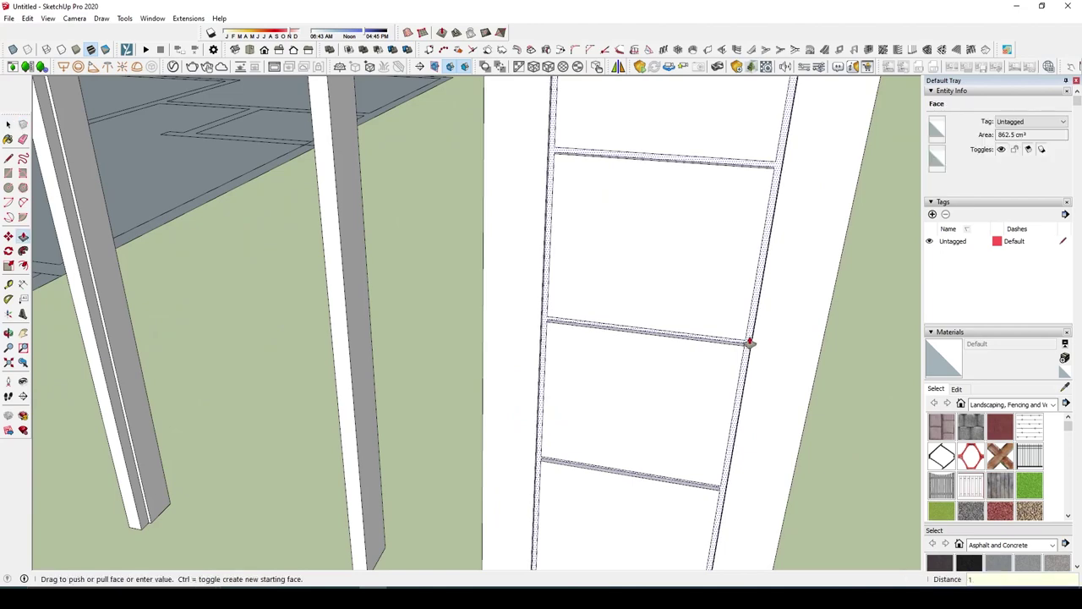
click(722, 336)
mouse_move(722, 335)
middle_down()
mouse_move(96, 423)
mouse_move(295, 426)
middle_up()
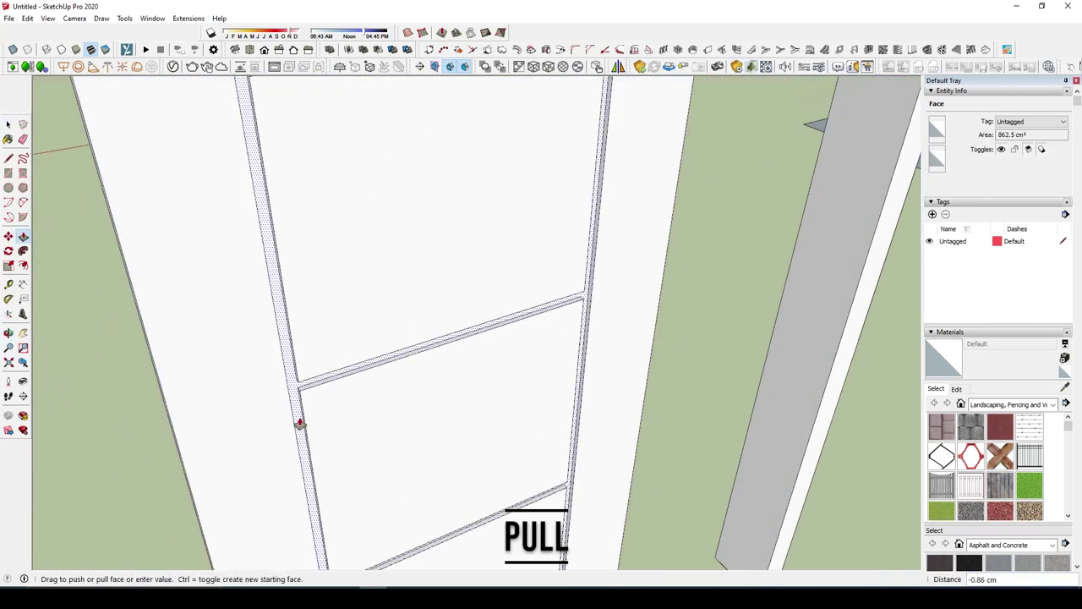
click(299, 423)
Step: Select the entire door and make it a single group
scroll(406, 380, down, 3)
key(space)
triple_click(367, 387)
right_click(369, 389)
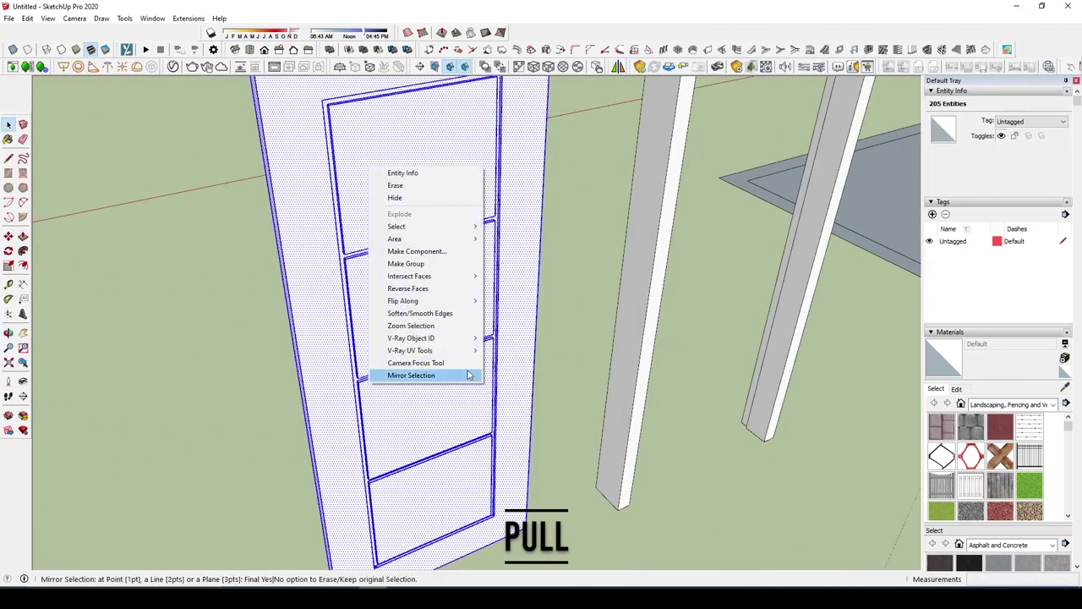
click(449, 266)
scroll(404, 476, down, 3)
click(405, 476)
mouse_move(404, 476)
middle_down()
mouse_move(704, 339)
mouse_move(684, 346)
middle_up()
scroll(675, 357, up, 5)
scroll(807, 312, up, 3)
Step: Draw a 1.5 radius circle near the door's lower corner and raise it into a thin disc
scroll(784, 313, up, 1)
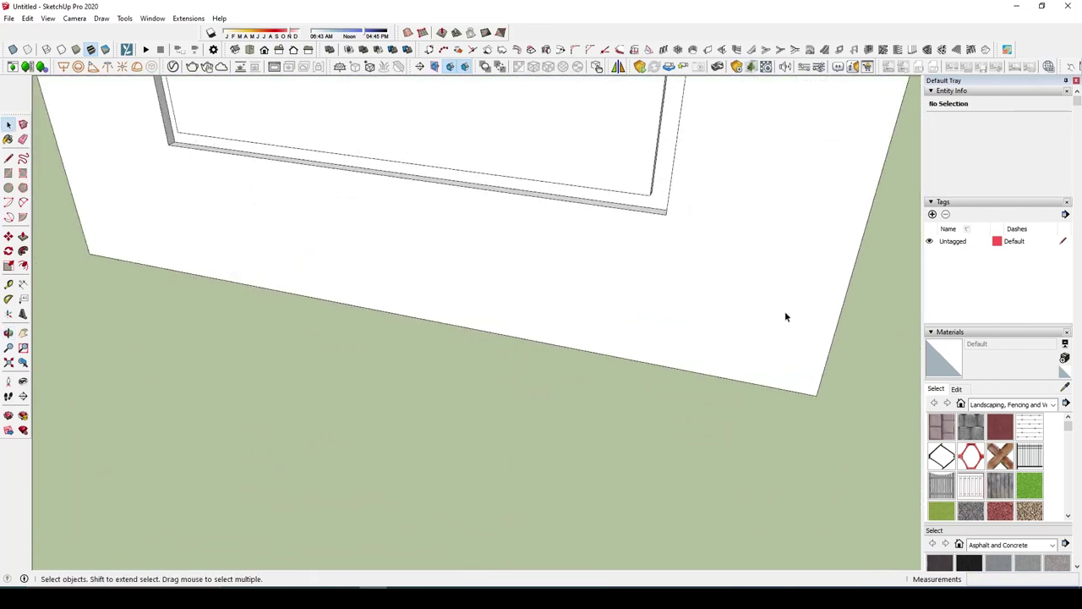
key(c)
click(774, 299)
text(1.5)
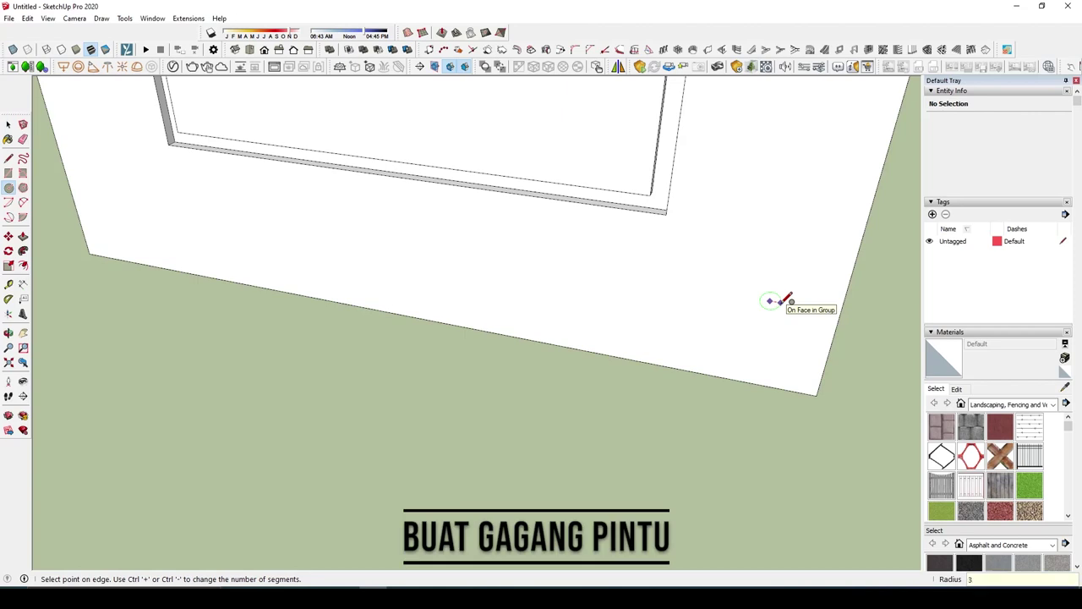
key(Return)
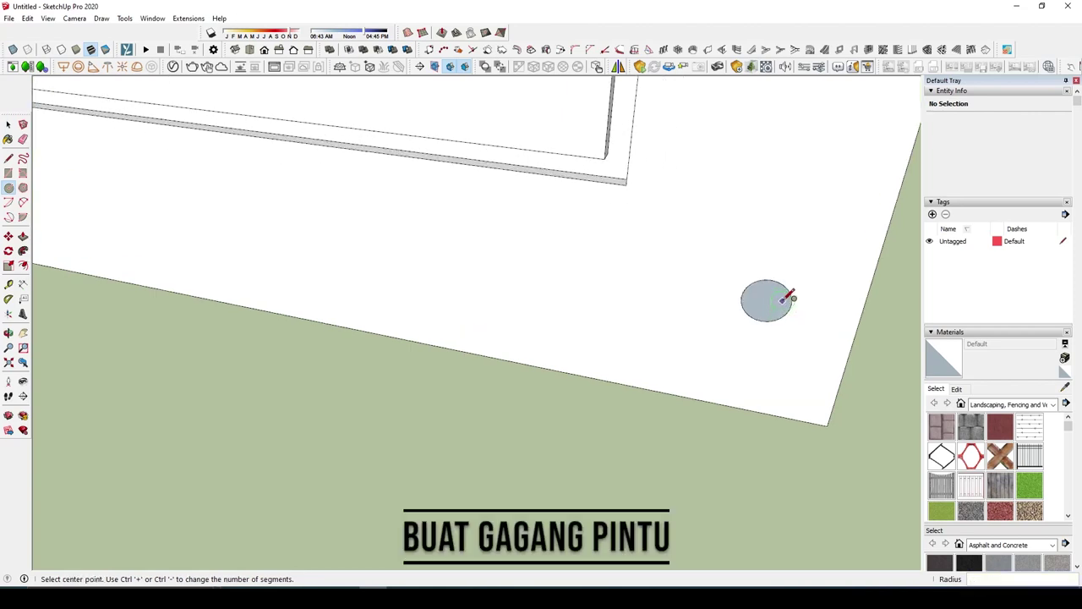
key(space)
scroll(757, 310, up, 3)
middle_drag(756, 310, 764, 293)
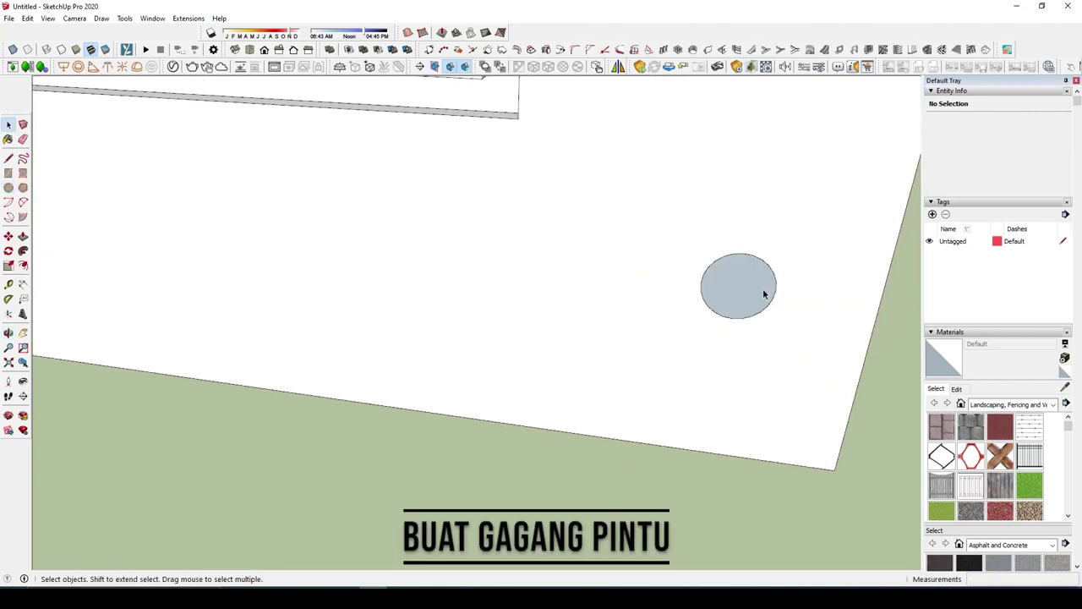
key(p)
click(749, 295)
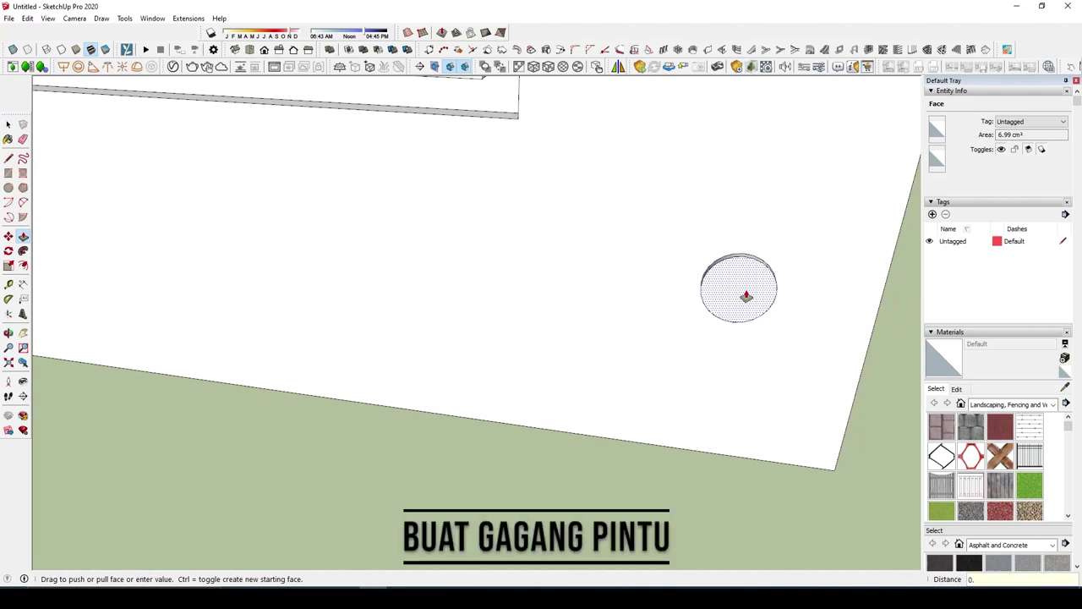
mouse_move(747, 295)
middle_down()
mouse_move(768, 257)
mouse_move(763, 278)
middle_up()
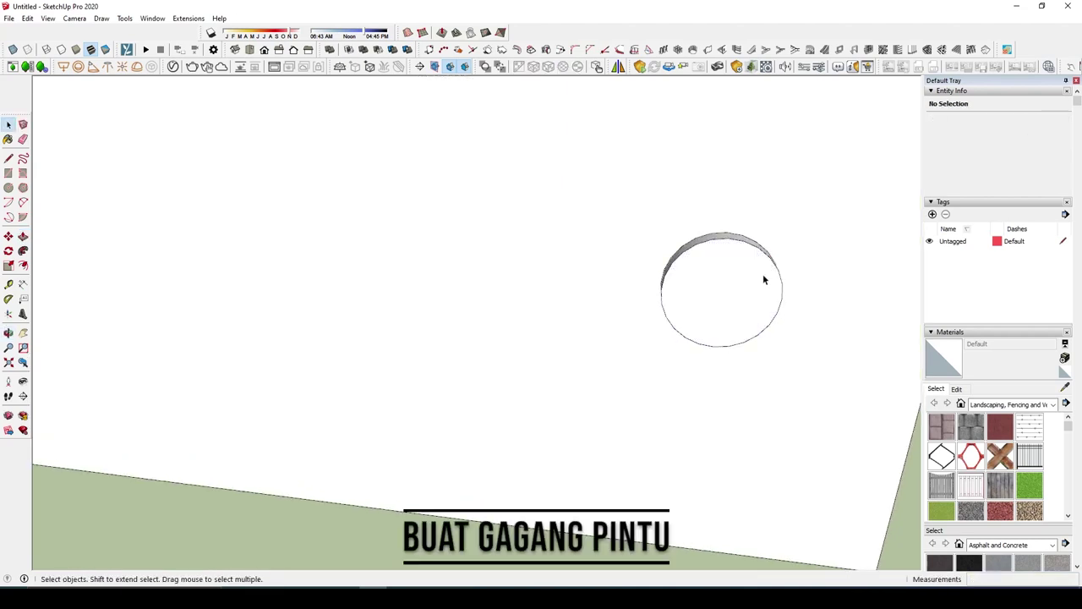
Step: Draw a smaller inner circle on the disc and pull it out about 2.78 cm into a cylinder
key(c)
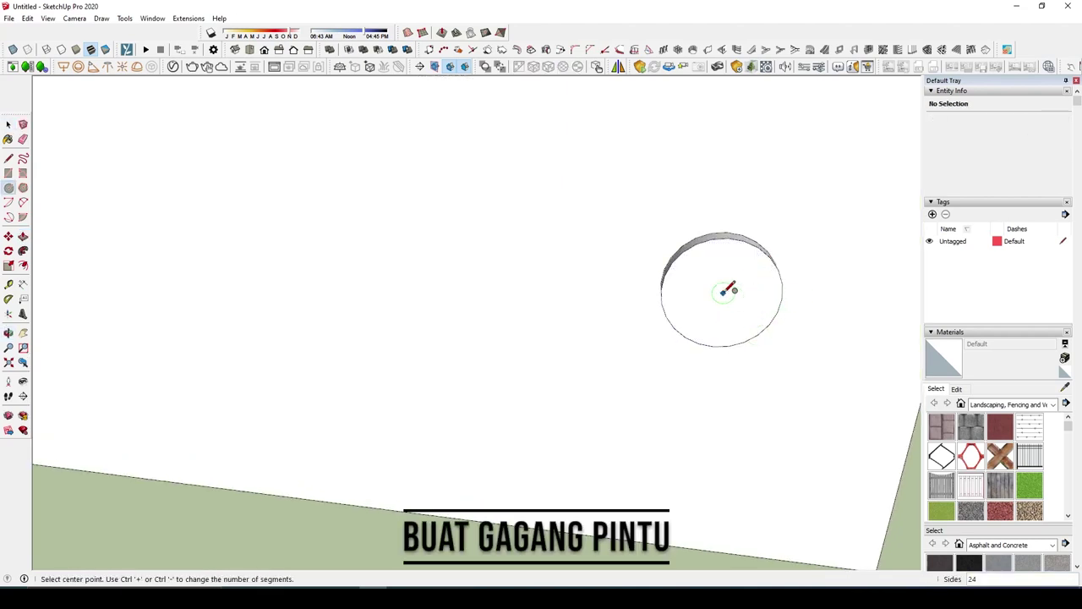
scroll(741, 295, down, 3)
scroll(742, 295, up, 3)
key(l)
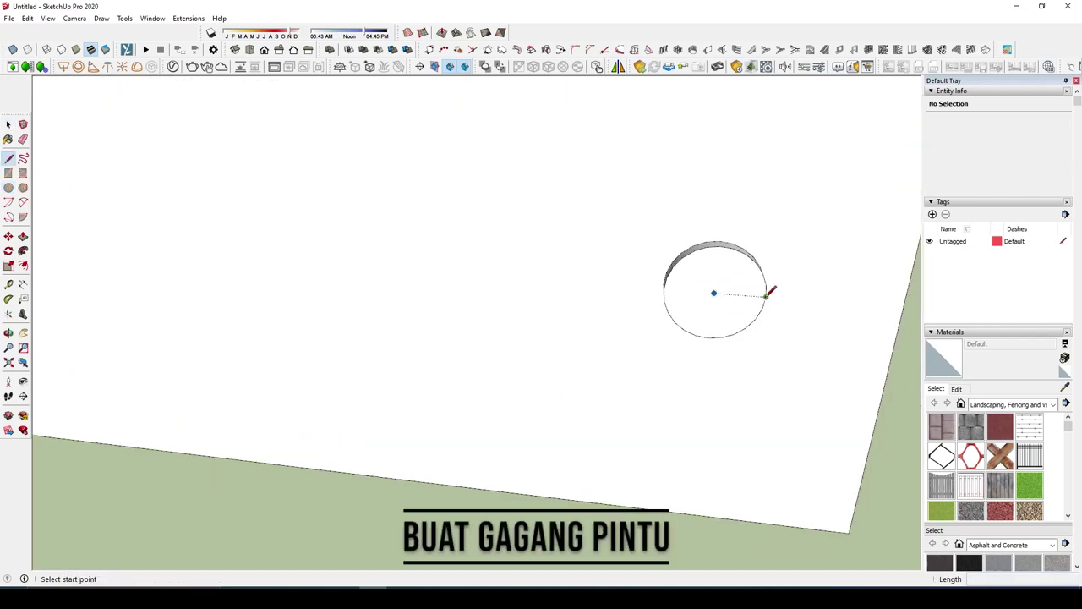
click(765, 297)
key(c)
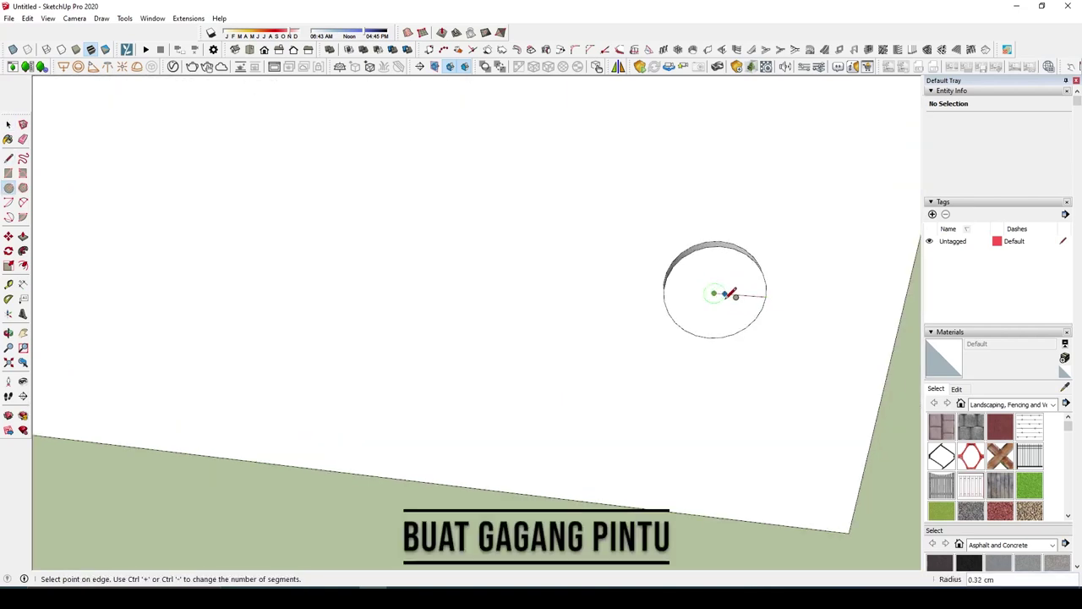
click(746, 295)
scroll(746, 295, up, 2)
key(space)
key(e)
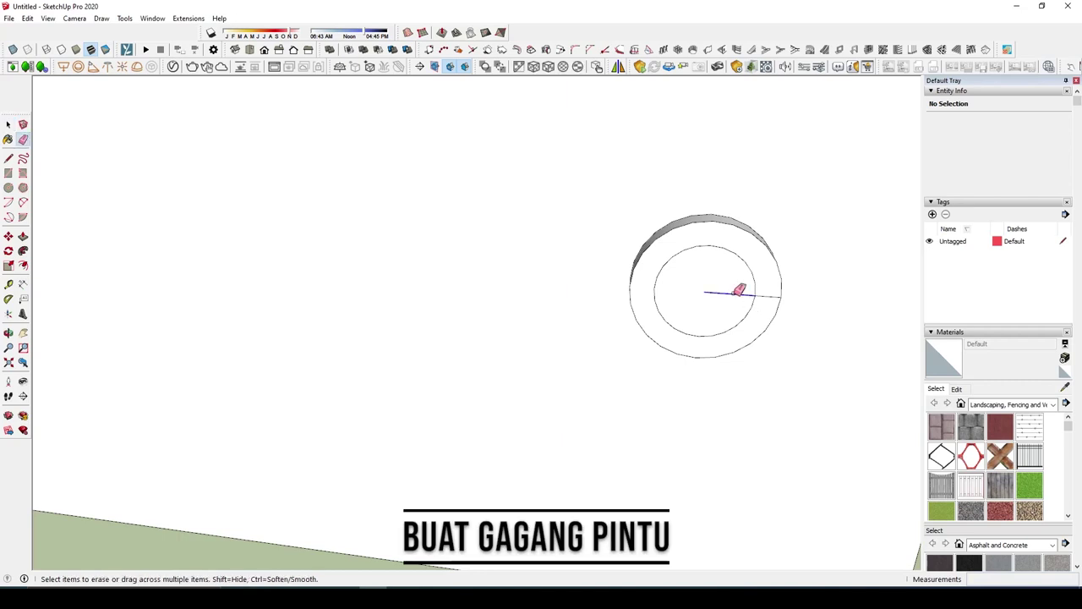
key(p)
drag(725, 295, 709, 357)
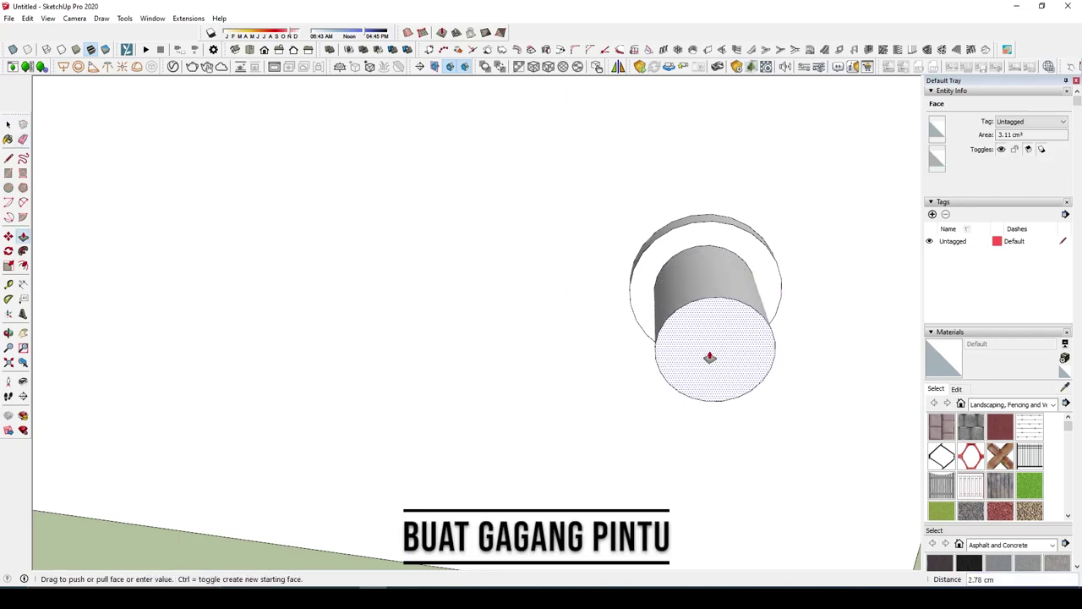
mouse_move(710, 357)
middle_down()
mouse_move(854, 215)
mouse_move(685, 348)
mouse_move(735, 239)
mouse_move(701, 310)
middle_up()
key(space)
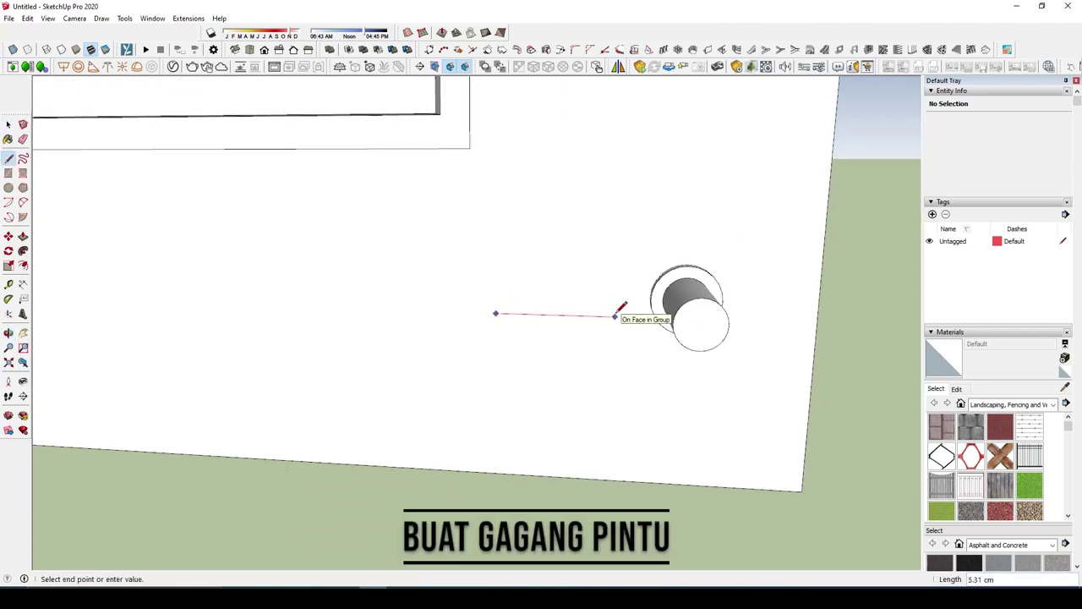
Step: Close the rectangle outline beside the knob
scroll(614, 315, down, 3)
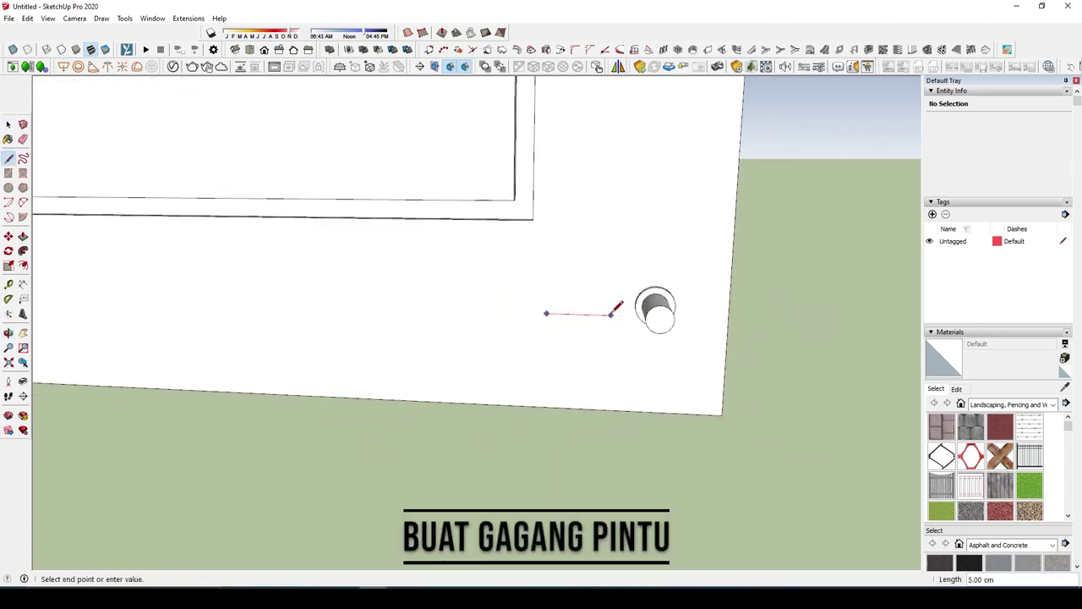
mouse_move(614, 311)
middle_down()
mouse_move(875, 288)
mouse_move(664, 307)
middle_up()
scroll(660, 317, down, 3)
scroll(668, 327, up, 4)
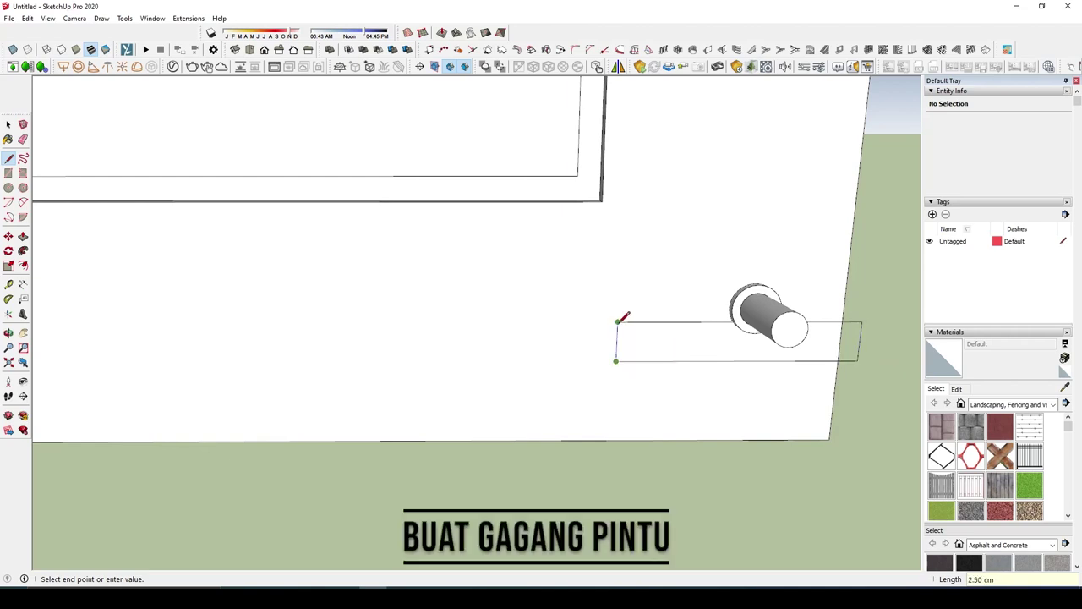
click(616, 321)
scroll(796, 365, up, 2)
key(space)
Step: Draw a 2-Point Arc across the rectangle's top edge as a curved notch
scroll(640, 352, up, 2)
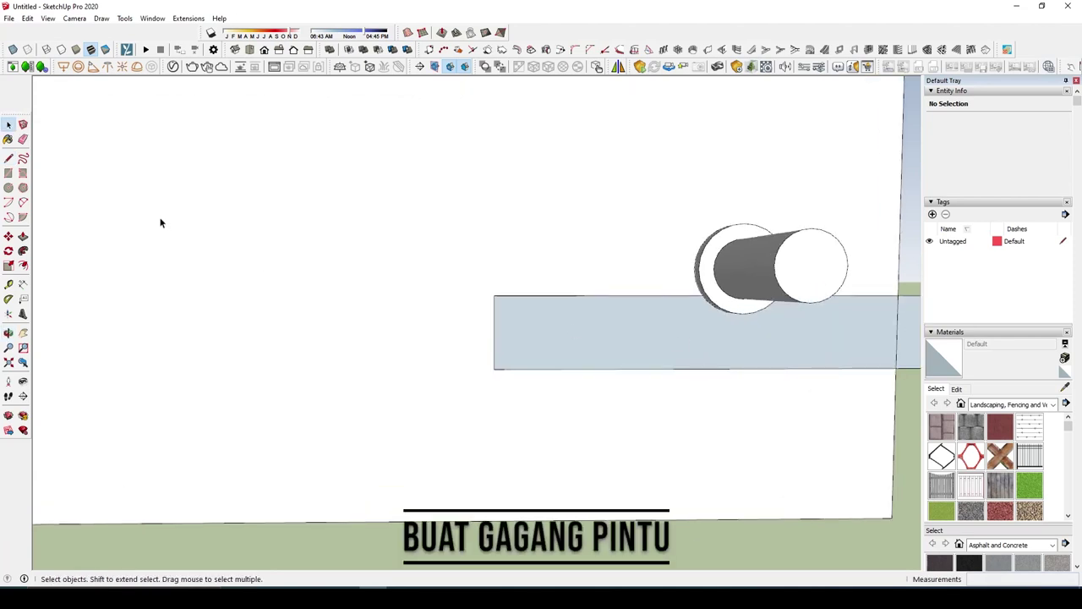
click(24, 217)
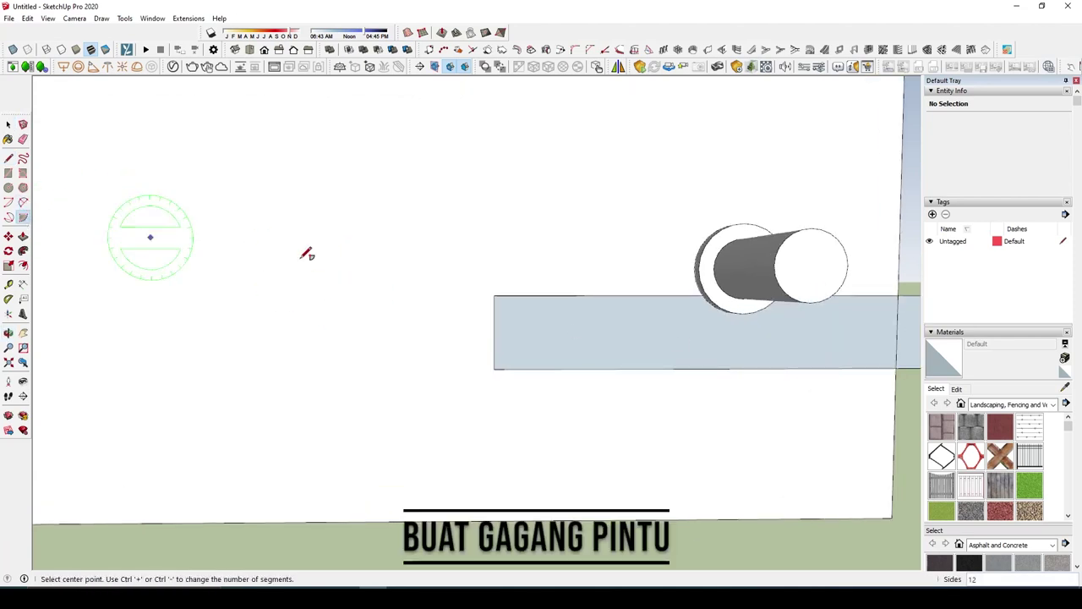
click(493, 296)
scroll(913, 330, down, 2)
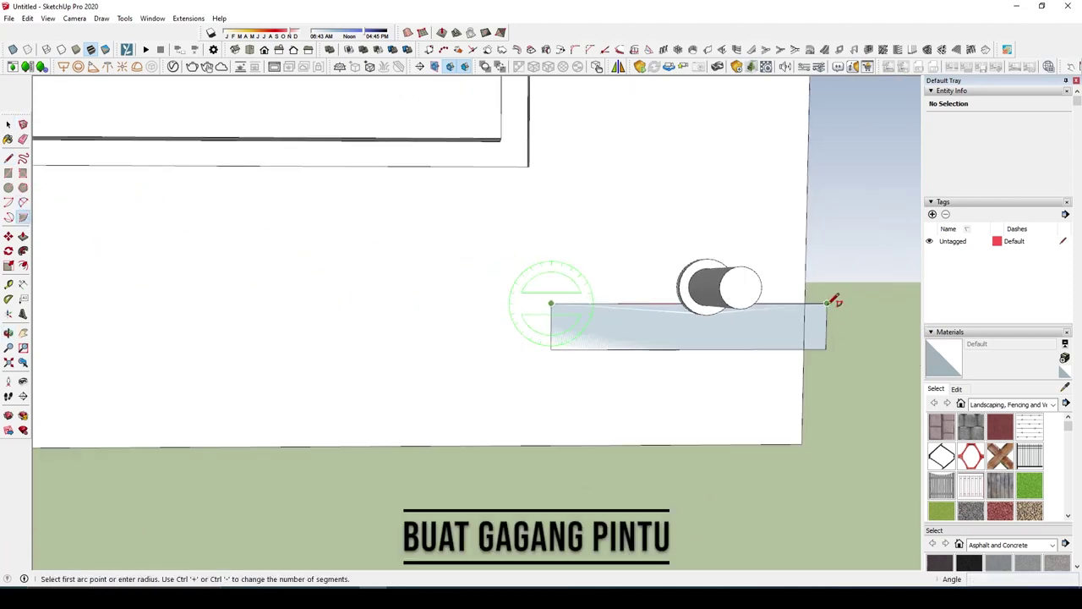
key(space)
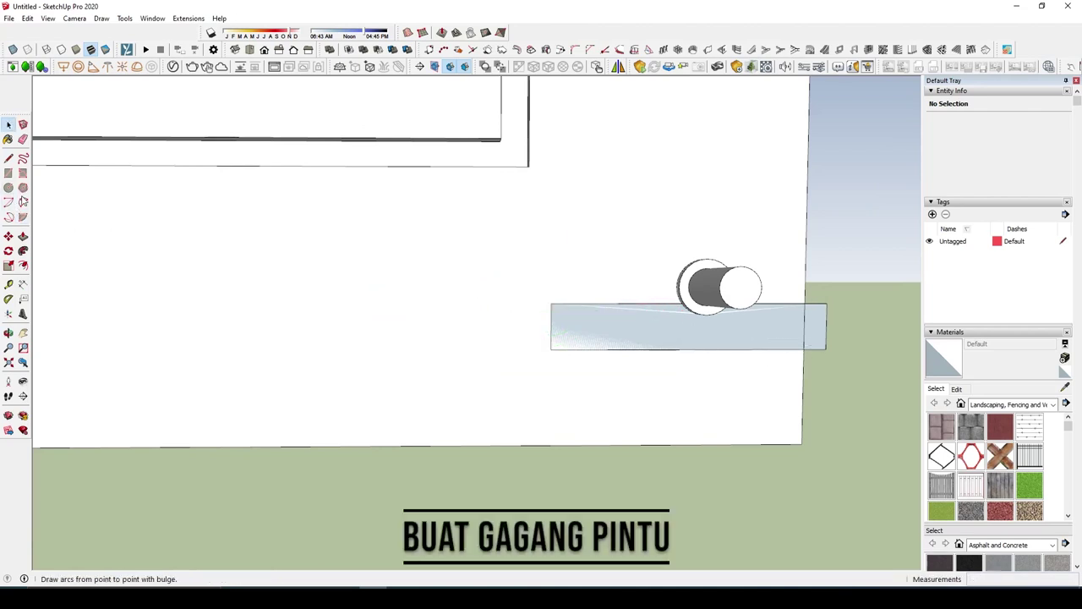
click(24, 203)
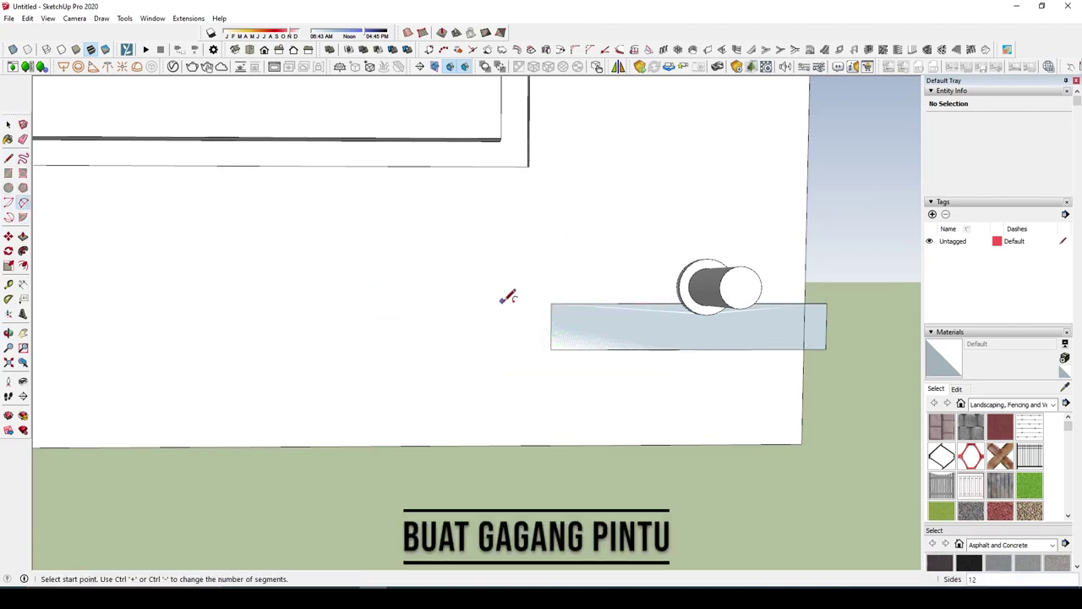
click(674, 303)
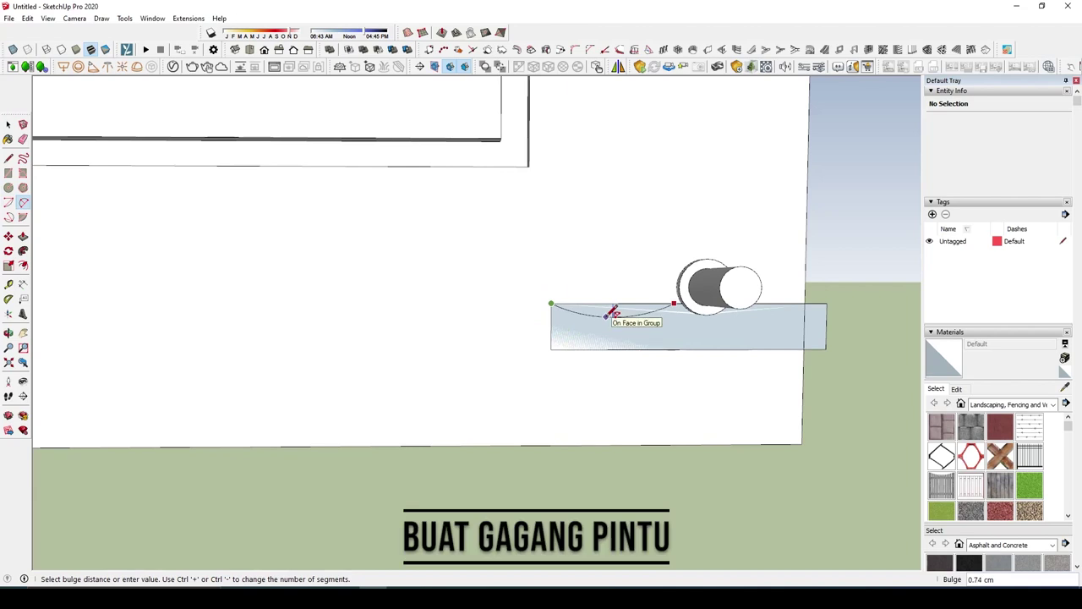
key(space)
scroll(511, 304, down, 2)
Step: Copy the lever shape to the right and delete a face from the original
triple_click(558, 313)
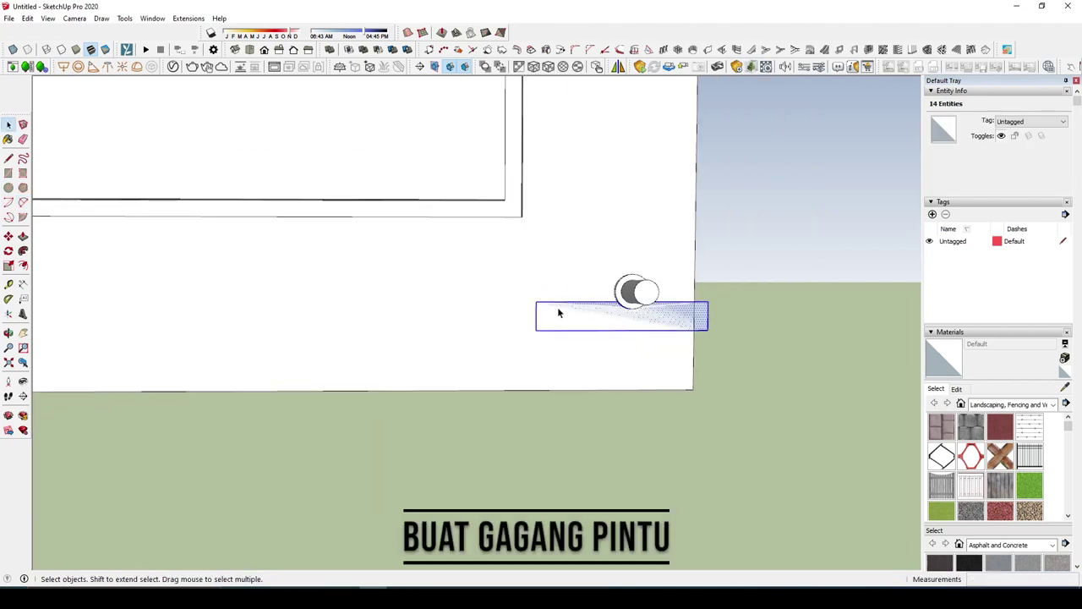
key(m)
click(594, 314)
key(ctrl)
click(791, 319)
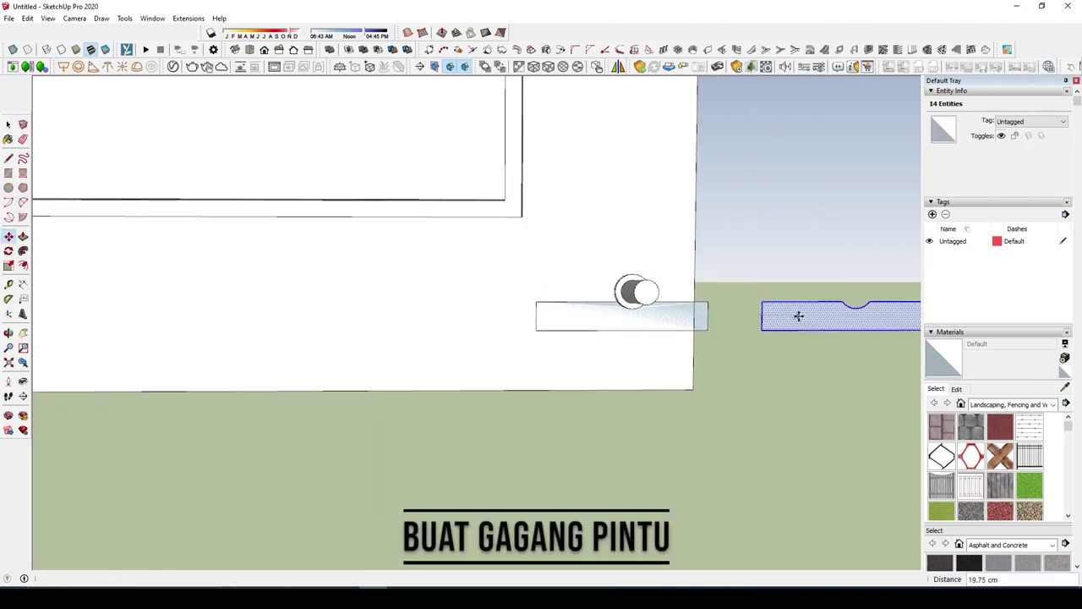
key(space)
click(596, 303)
key(Delete)
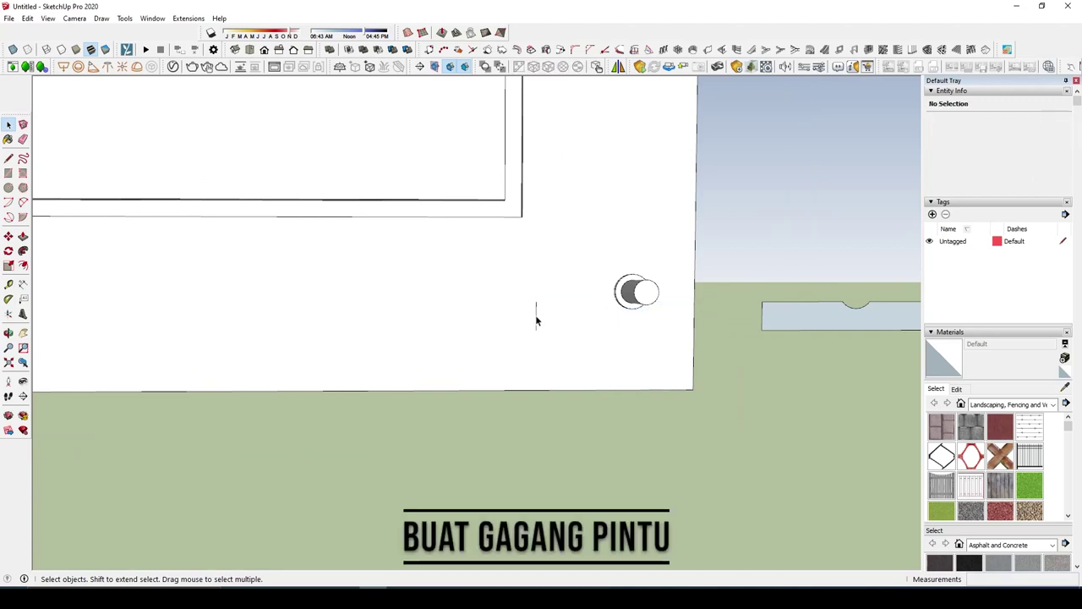
Step: Erase the extra edges around the notch
scroll(773, 304, up, 3)
scroll(745, 307, down, 5)
scroll(724, 307, up, 2)
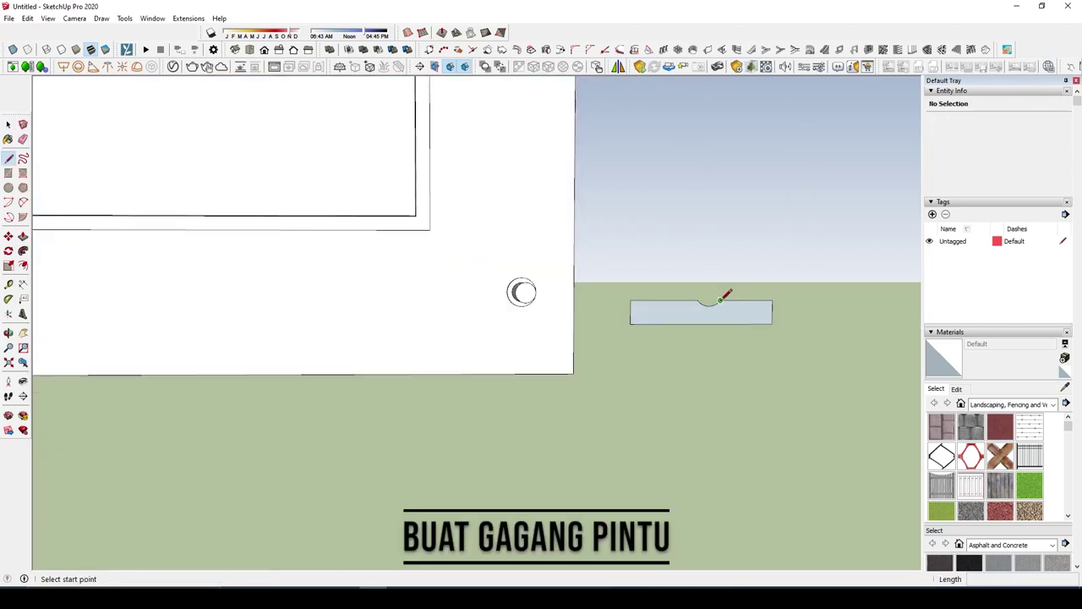
key(Escape)
scroll(706, 301, up, 2)
key(e)
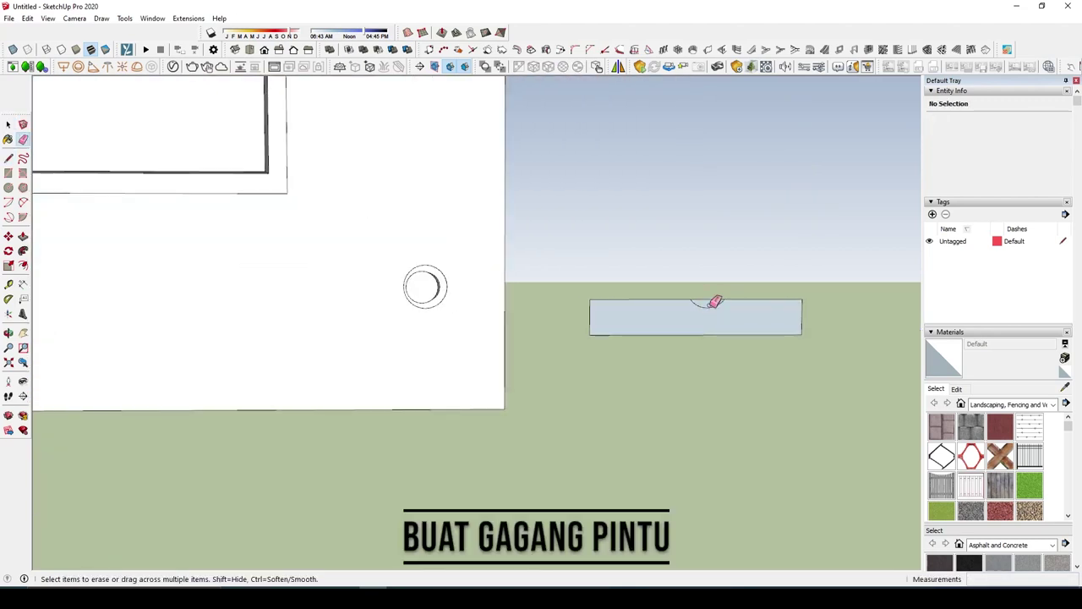
middle_drag(713, 302, 655, 314)
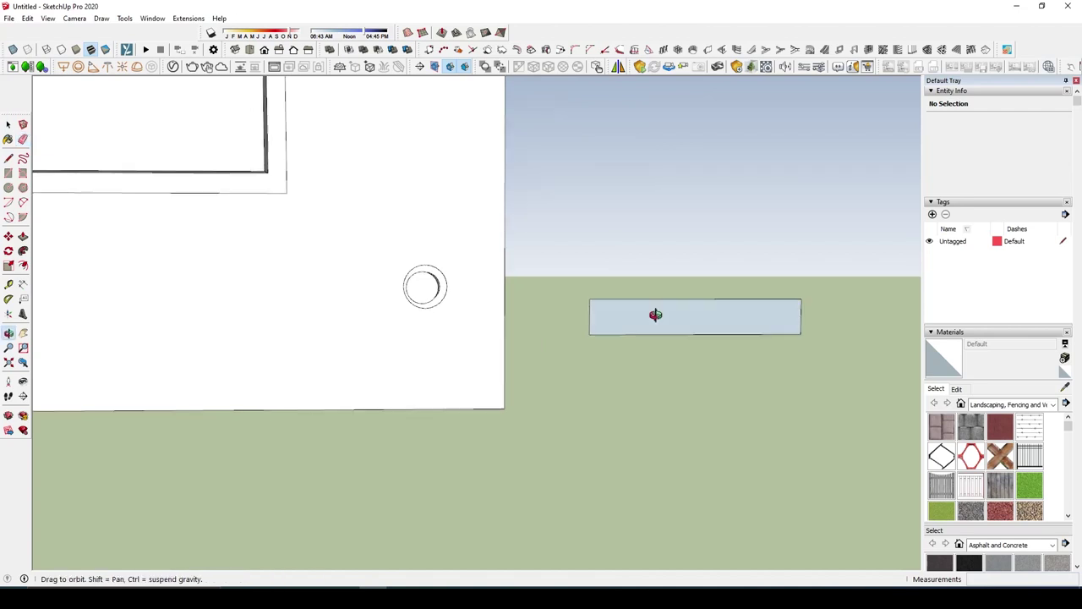
Step: Draw two-point arcs from the rectangle's left corner down to its bottom edge
click(25, 201)
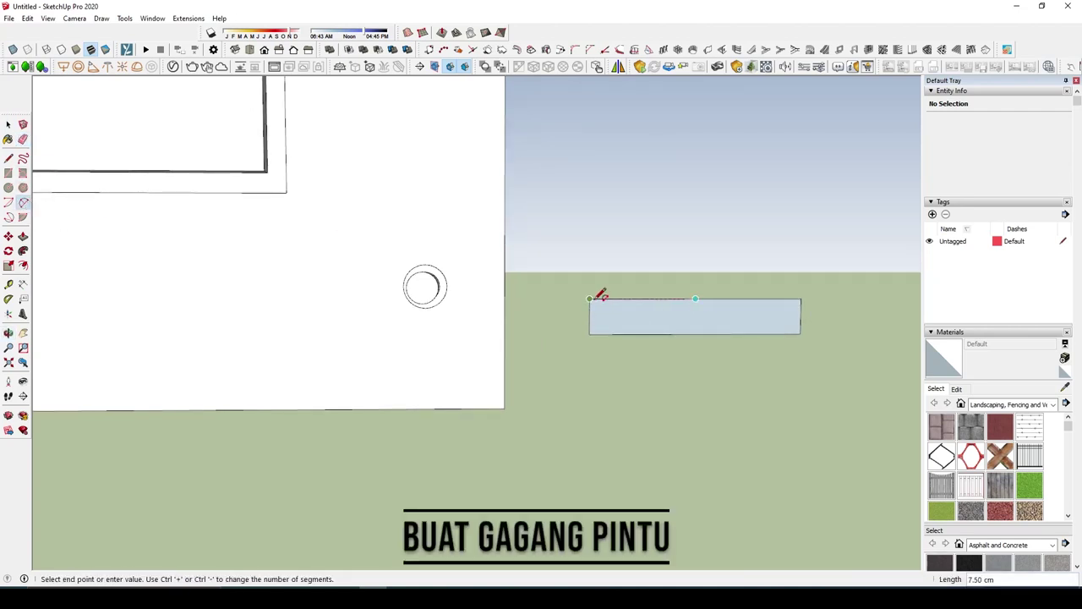
click(641, 310)
click(590, 299)
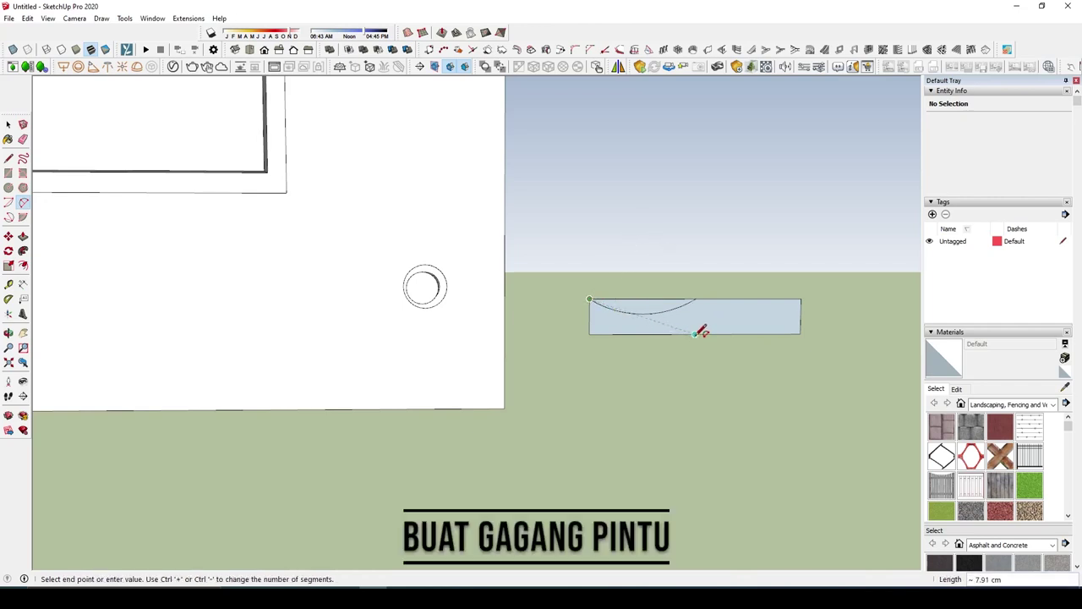
click(696, 334)
key(space)
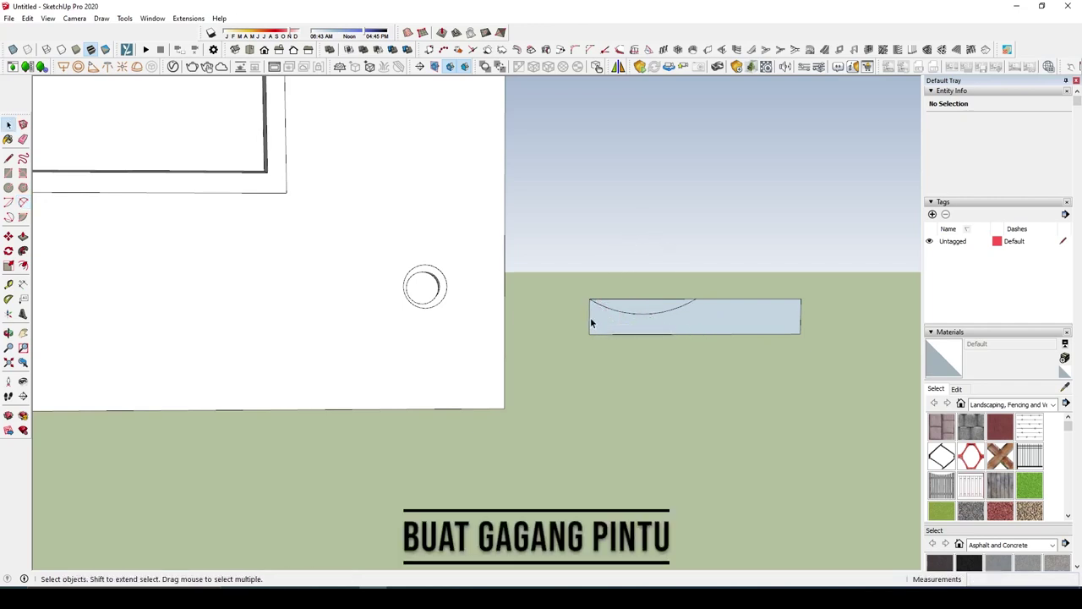
click(23, 204)
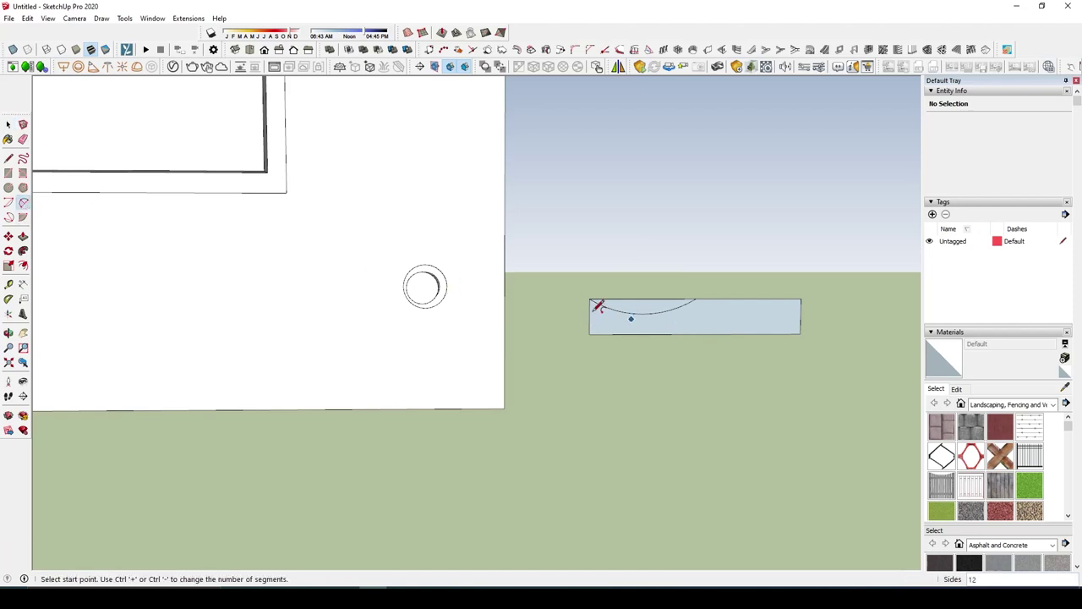
click(701, 329)
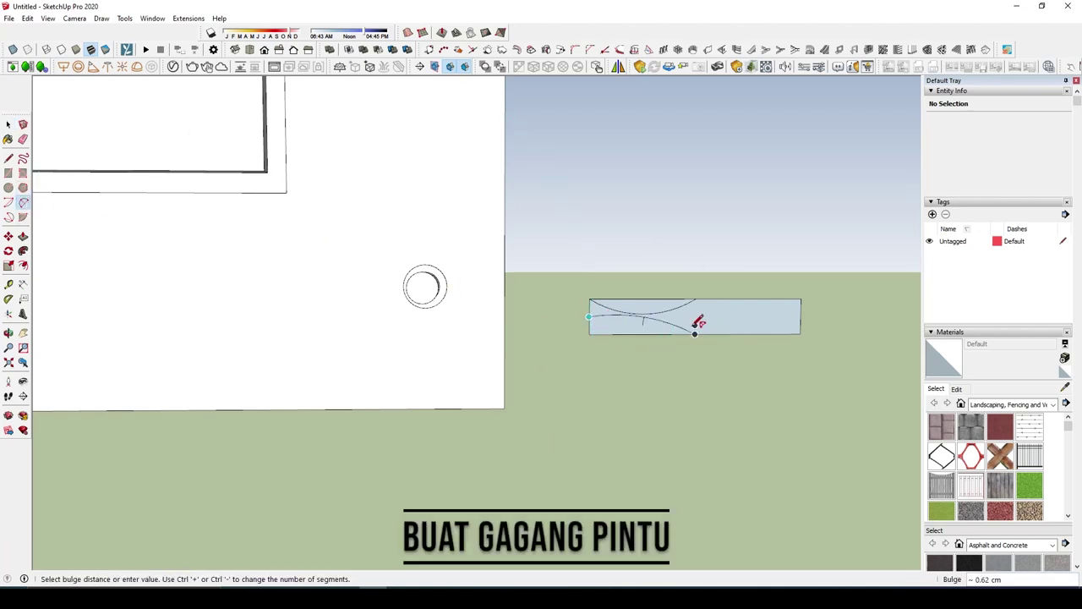
scroll(627, 322, up, 3)
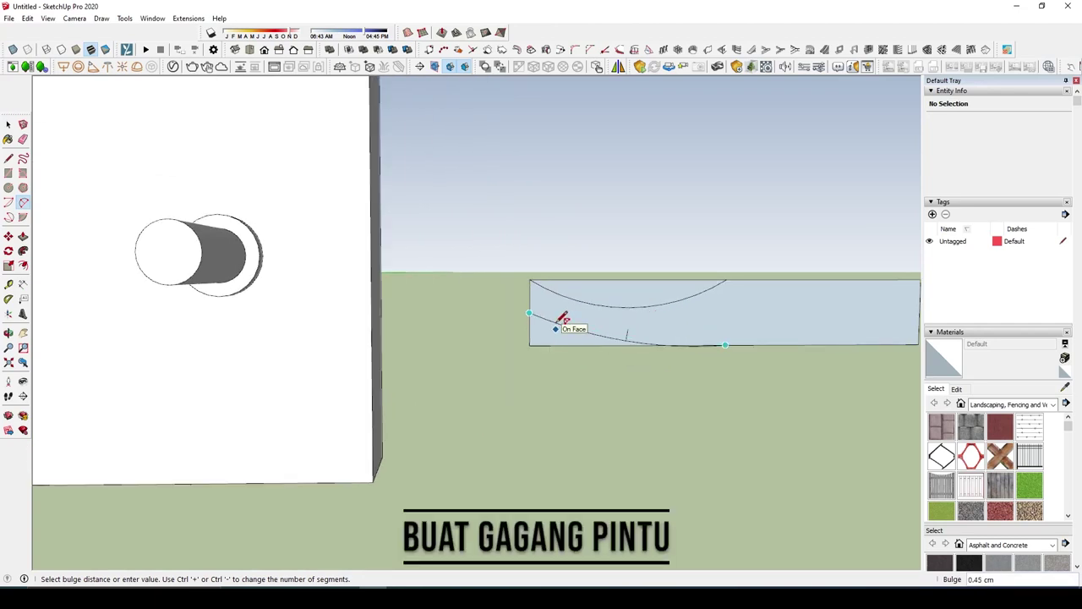
click(571, 300)
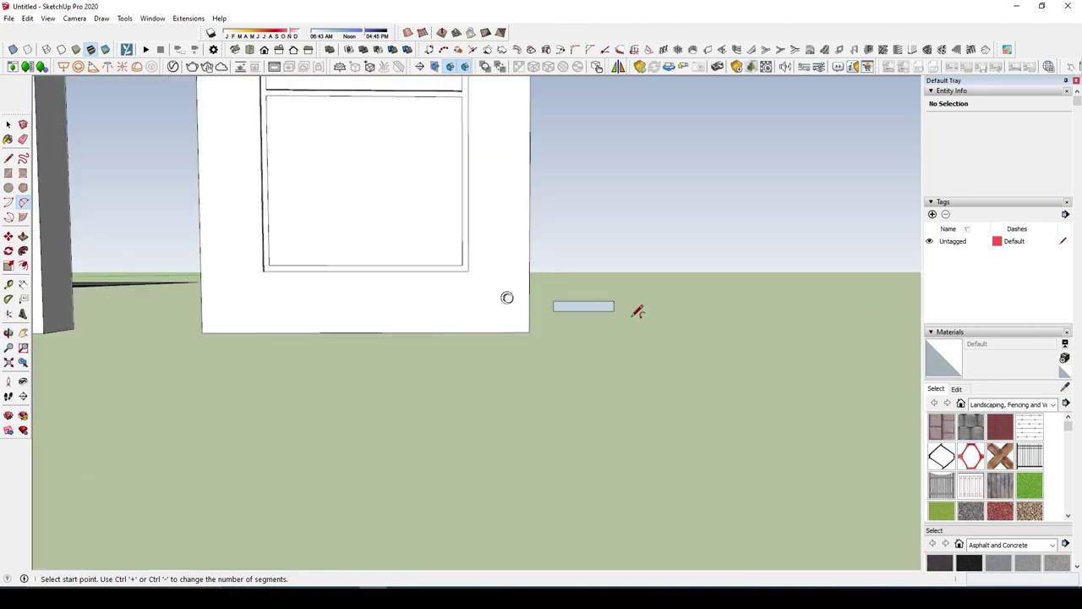
Step: Draw a shallow arc along the rectangle's top edge between its corners
scroll(585, 296, up, 3)
scroll(584, 296, up, 2)
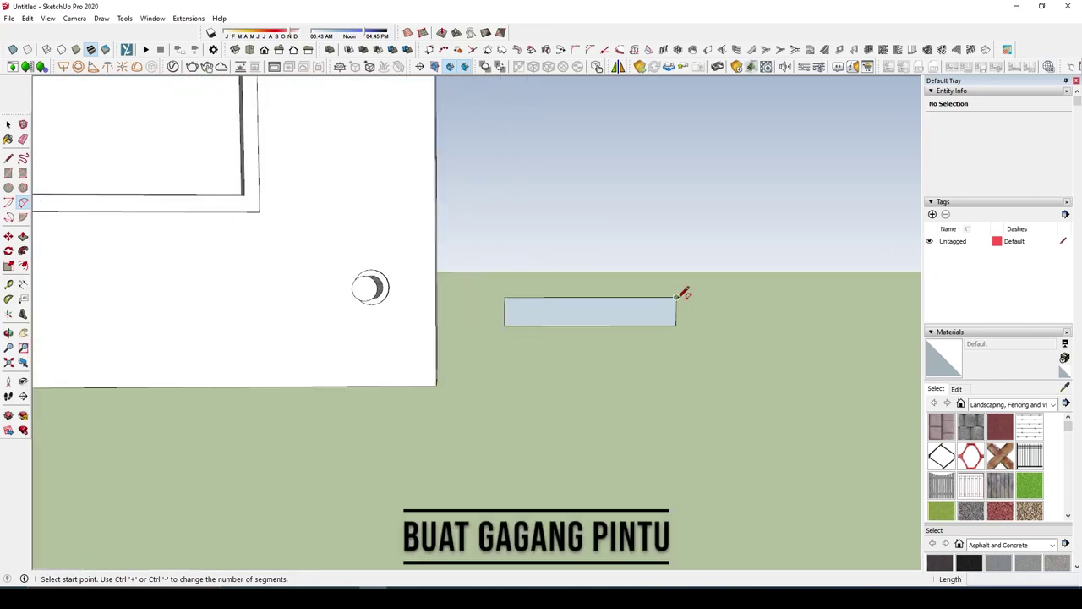
click(677, 297)
click(505, 297)
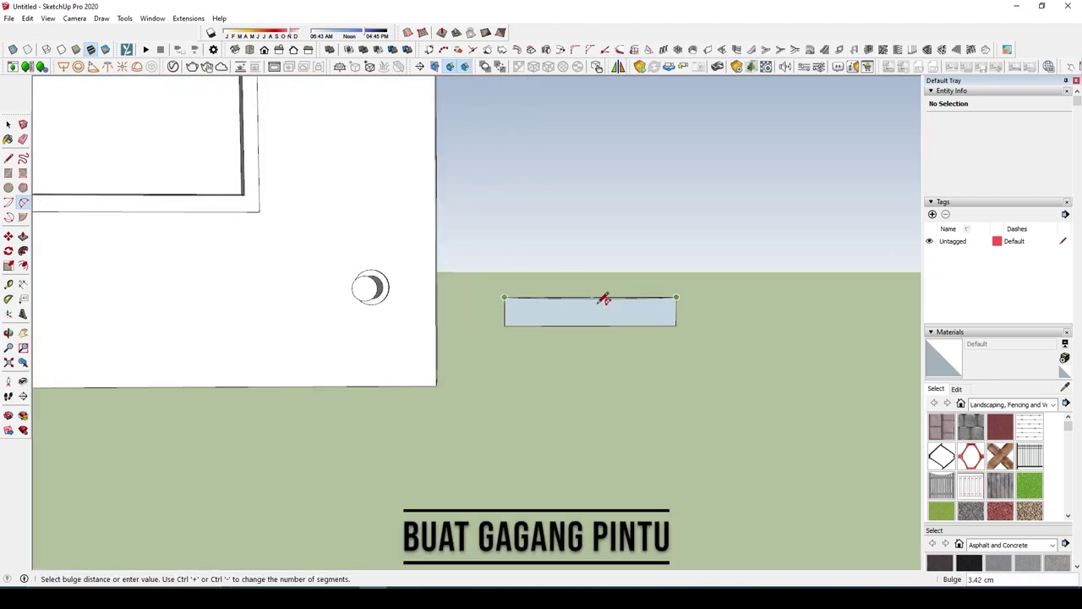
scroll(597, 301, up, 2)
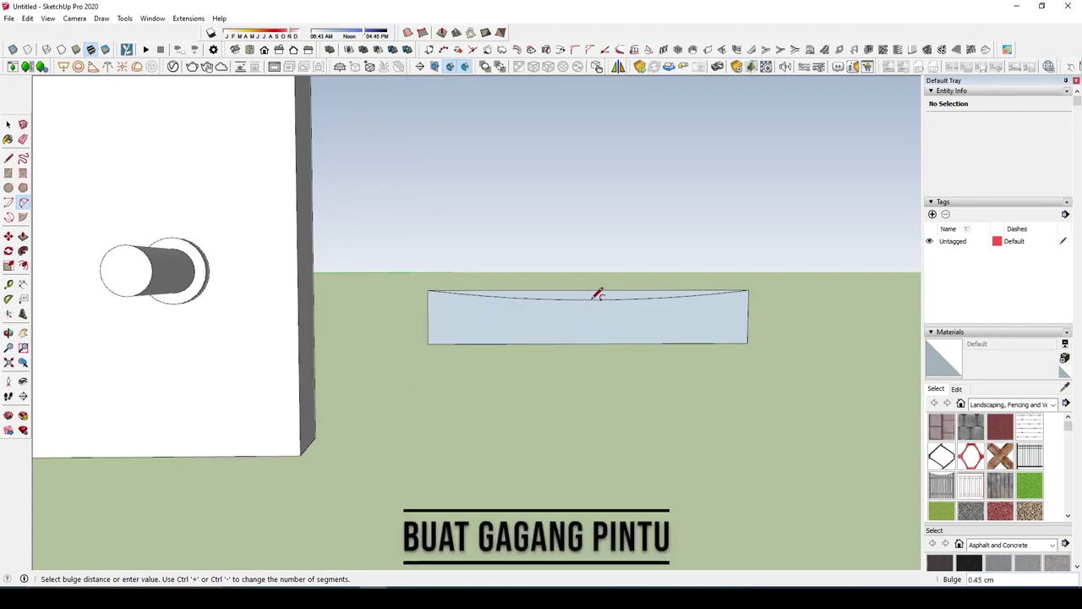
click(597, 295)
middle_drag(597, 294, 612, 307)
key(space)
Step: Draw the bottom arc from the rectangle's left edge to its bottom edge
scroll(466, 308, up, 2)
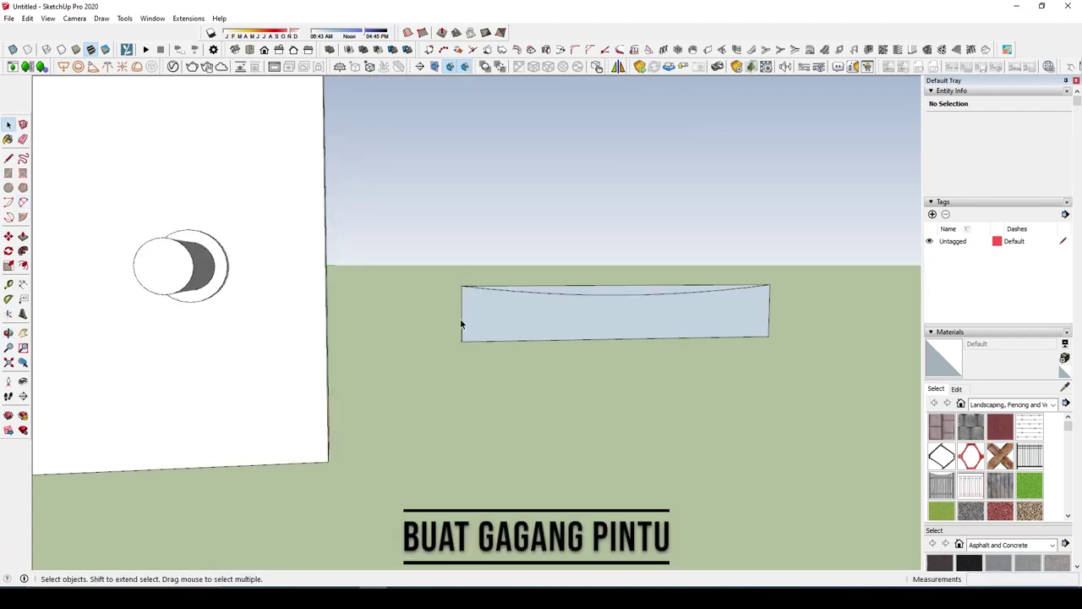
click(23, 203)
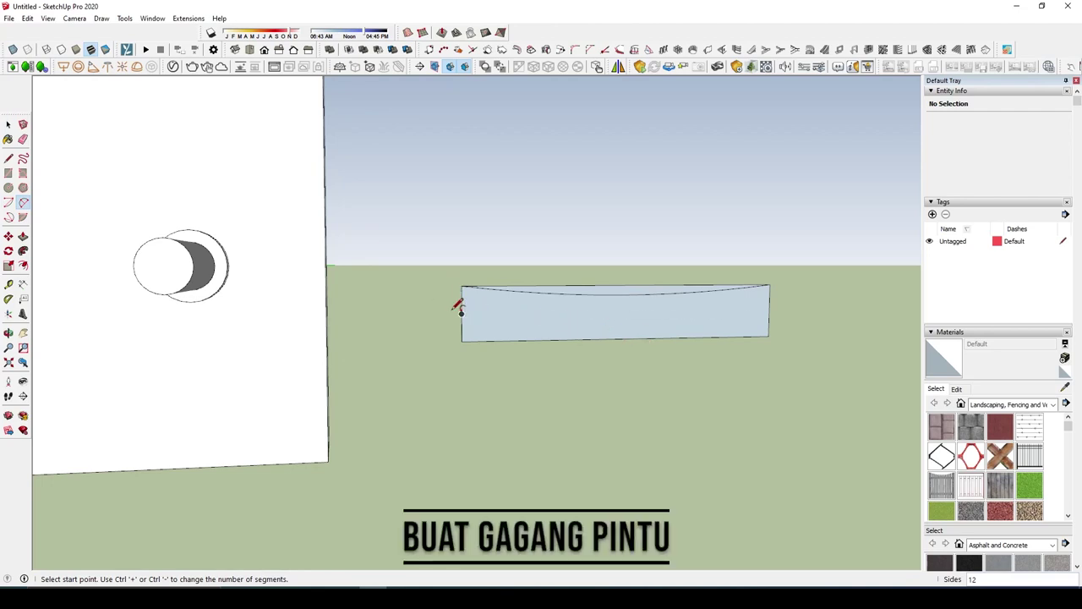
click(461, 313)
click(626, 335)
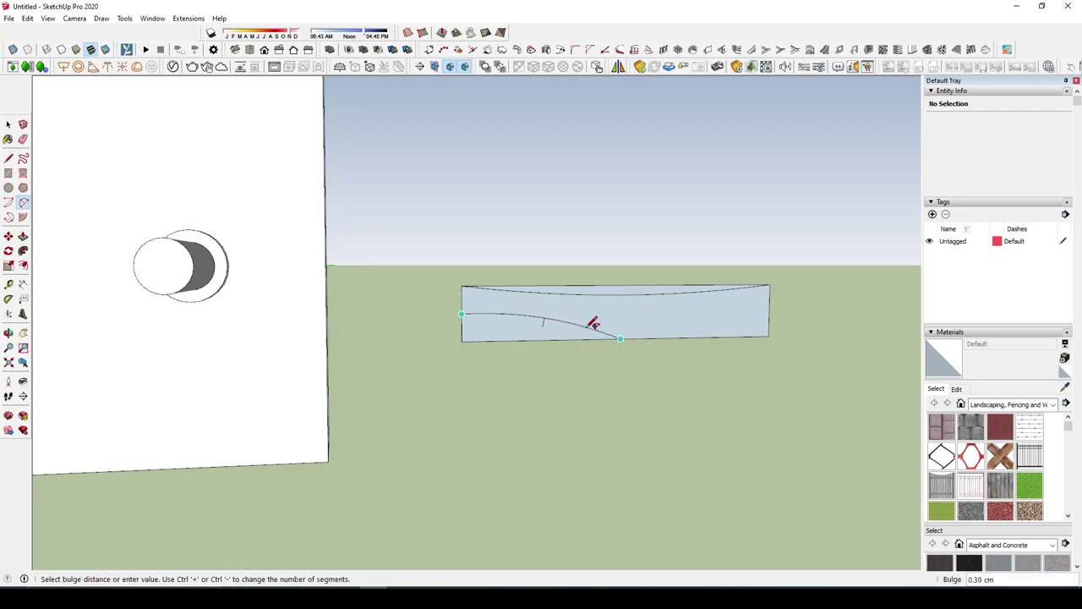
click(521, 326)
key(space)
Step: Erase the leftover straight edges and extrude the curved face into a thick block
middle_drag(580, 307, 602, 310)
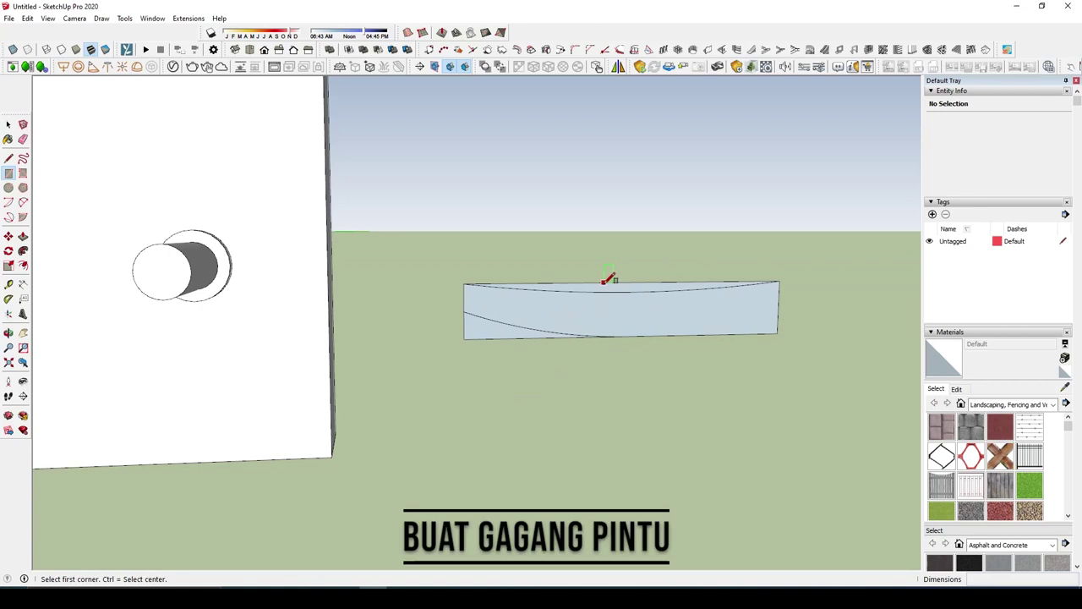
key(e)
click(603, 282)
drag(471, 336, 456, 333)
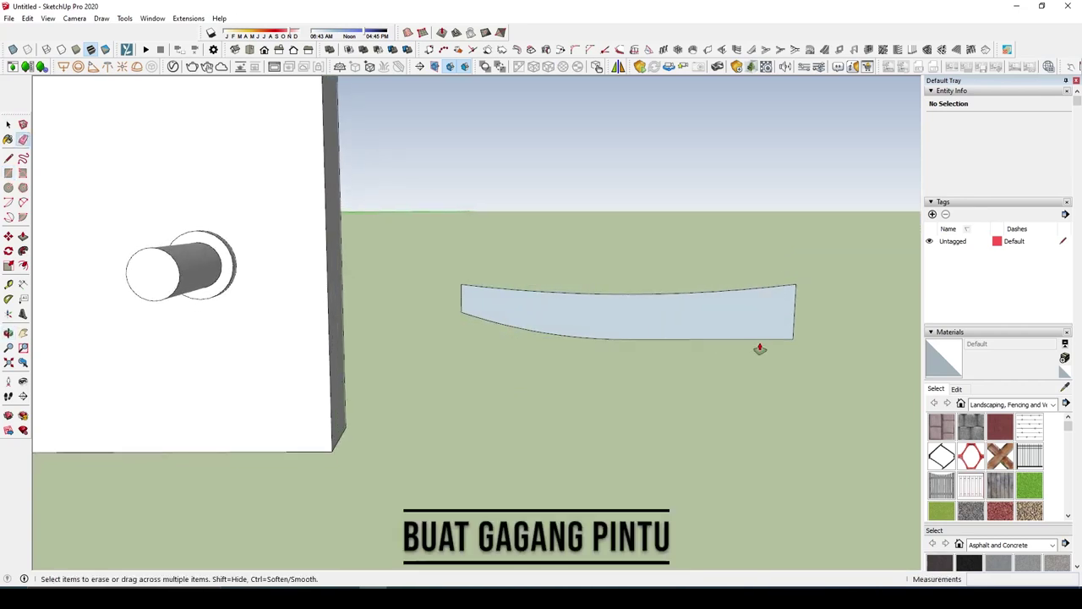
key(p)
mouse_move(761, 350)
middle_down()
mouse_move(790, 358)
mouse_move(725, 370)
middle_up()
Step: Push/Pull the curved handle profile to a thickness of 2 and make it a group
click(790, 357)
text(2)
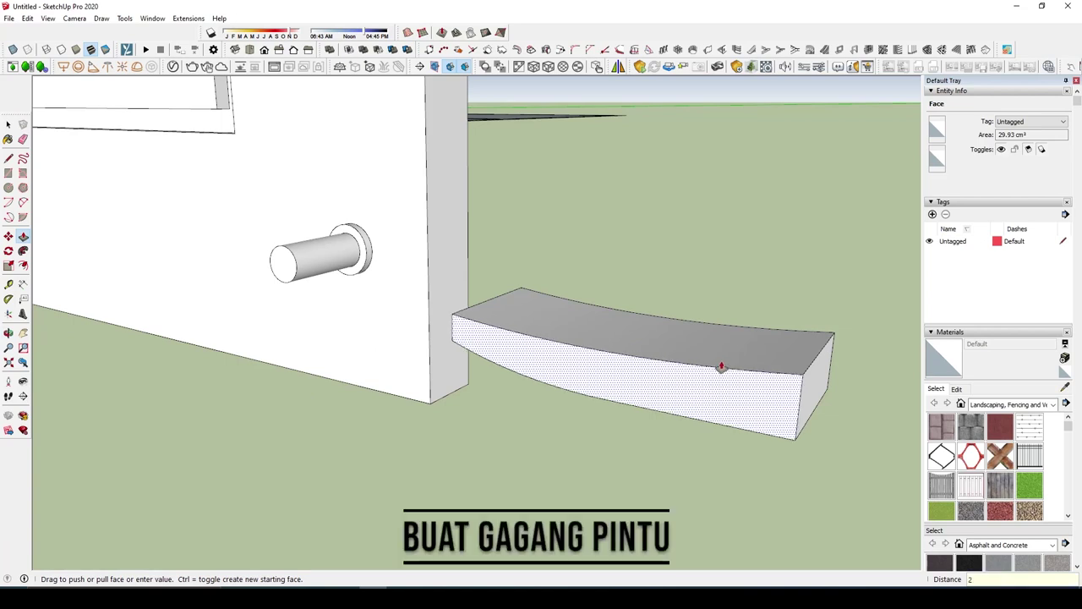
text(1.5)
key(Return)
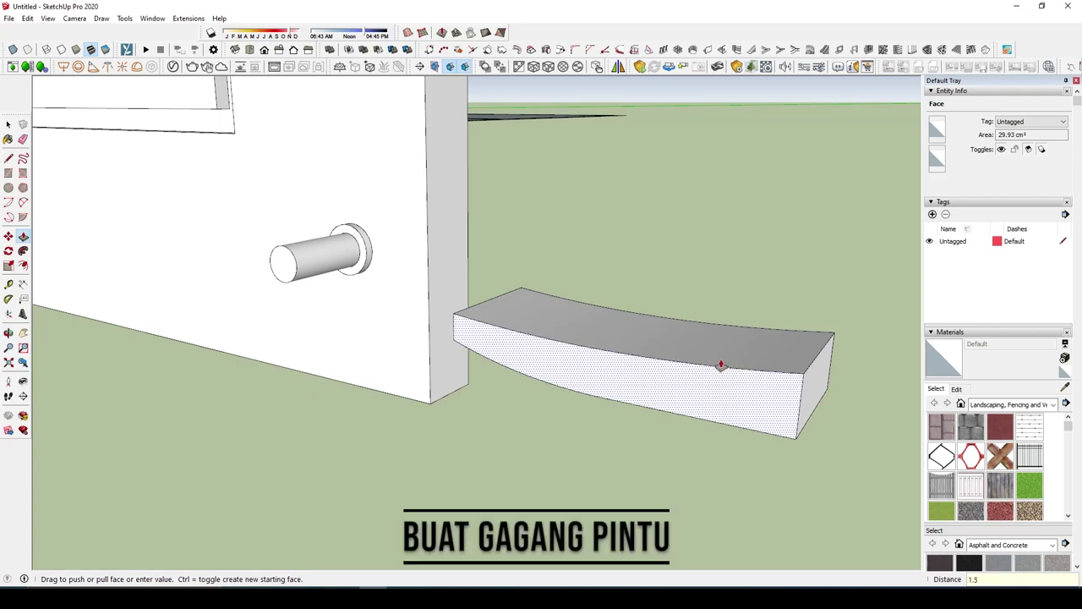
key(Return)
middle_drag(720, 365, 792, 353)
key(space)
triple_click(769, 364)
right_click(770, 359)
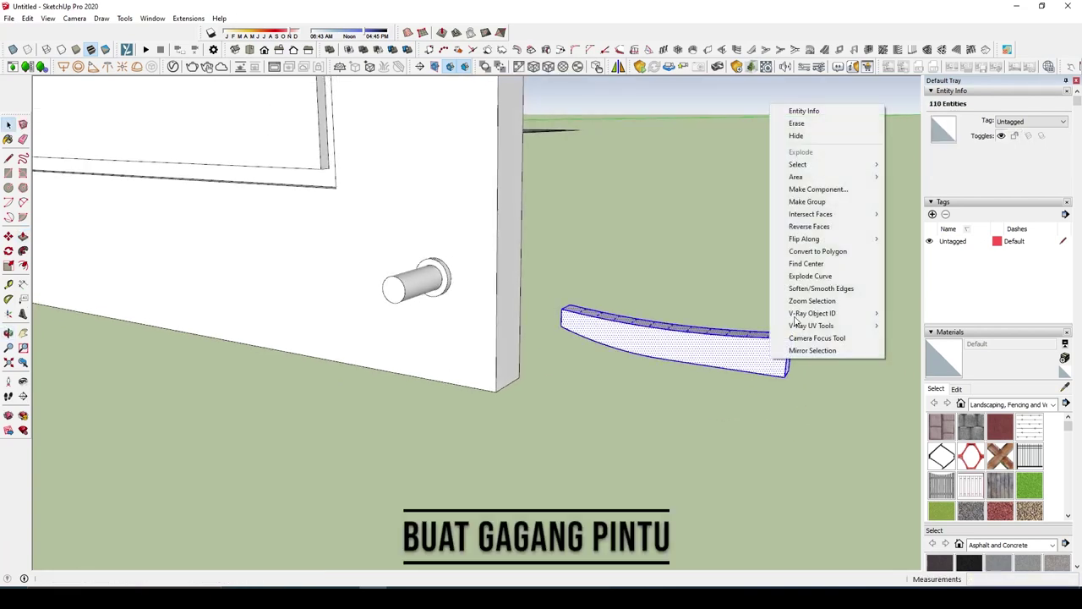
click(807, 201)
Step: Move the grouped handle onto the door's round knob
middle_drag(612, 330, 545, 353)
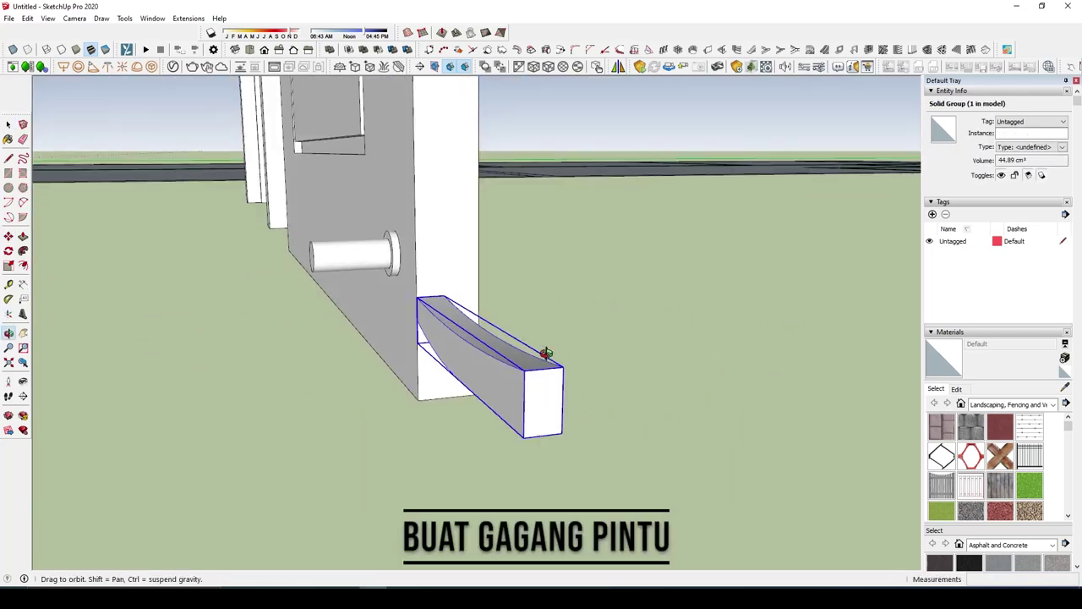
key(m)
click(560, 406)
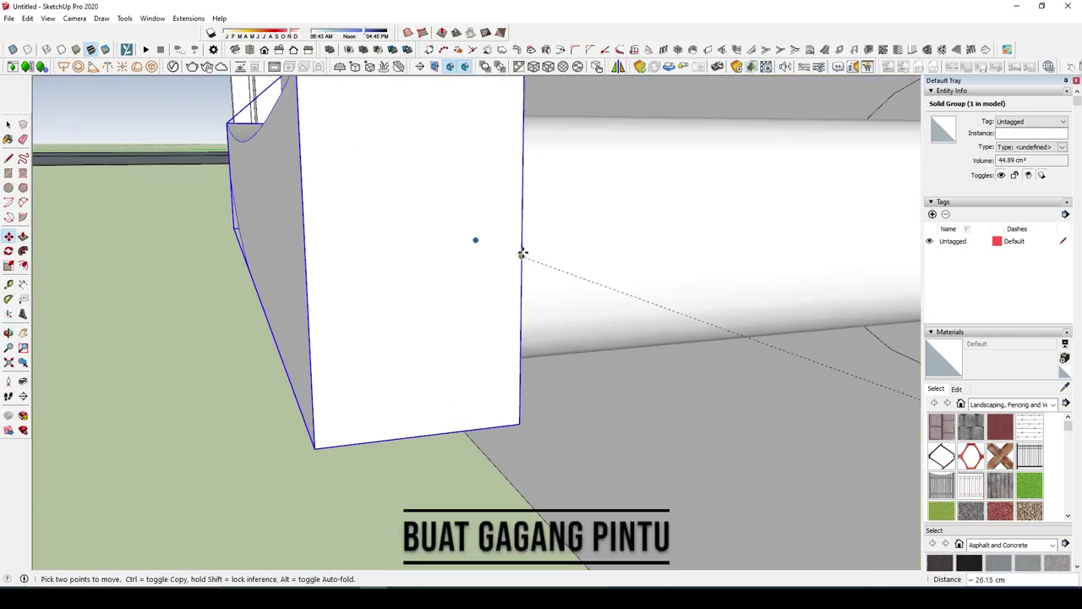
click(523, 253)
scroll(527, 244, up, 5)
mouse_move(623, 278)
middle_down()
mouse_move(671, 212)
mouse_move(297, 309)
mouse_move(336, 327)
mouse_move(295, 309)
middle_up()
scroll(651, 237, up, 3)
Step: Reposition the handle so its end block aligns with the knob cylinder's end
key(m)
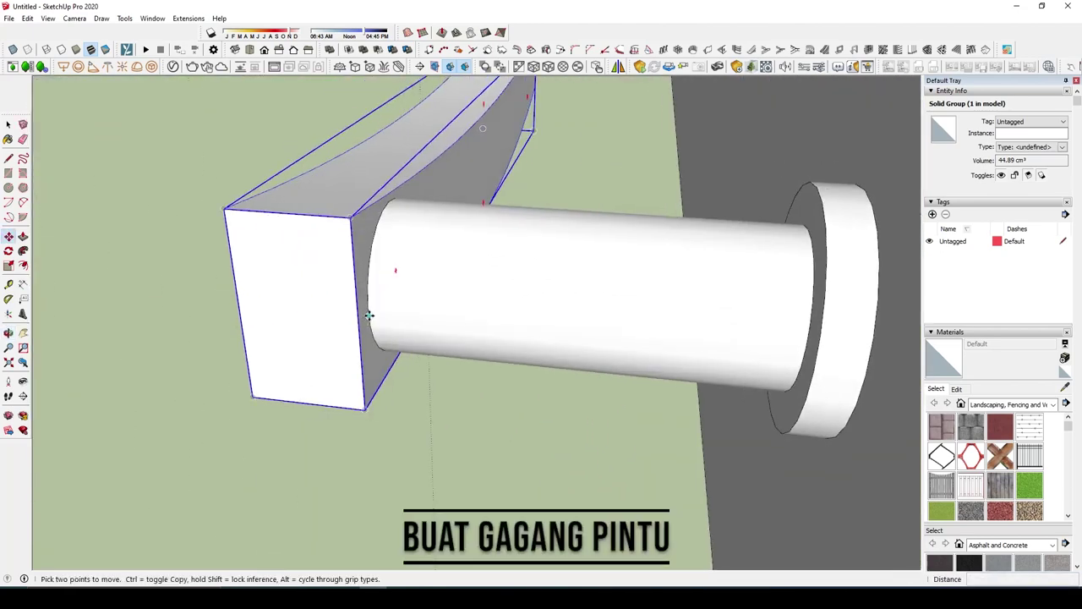
click(370, 315)
middle_drag(500, 316, 663, 296)
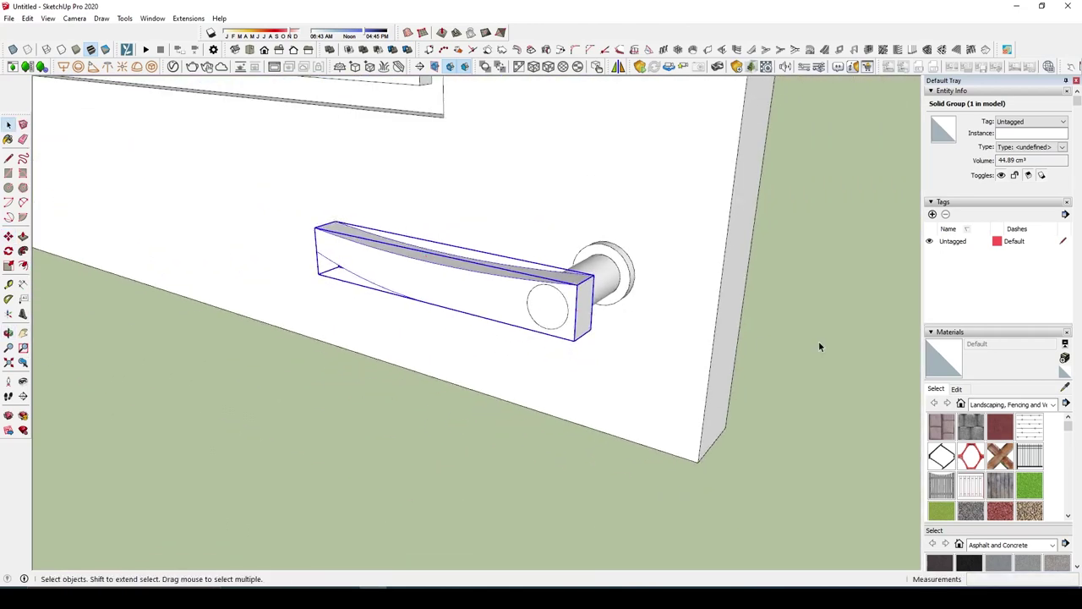
scroll(711, 313, up, 4)
scroll(607, 286, up, 3)
key(m)
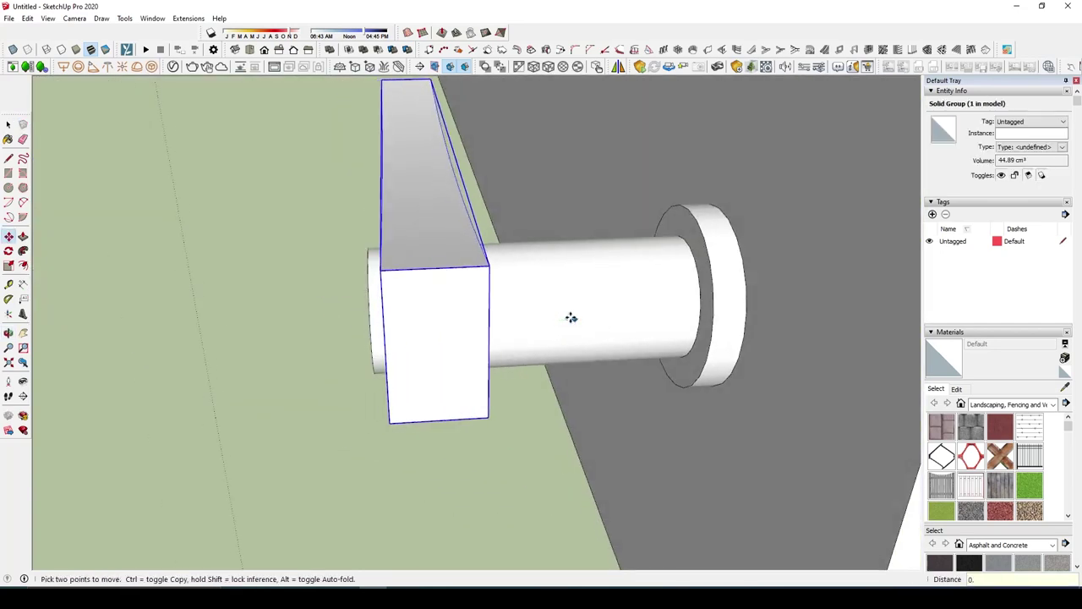
middle_drag(570, 317, 714, 357)
Step: Group the curved handle together with its knob
scroll(808, 378, down, 3)
click(808, 378)
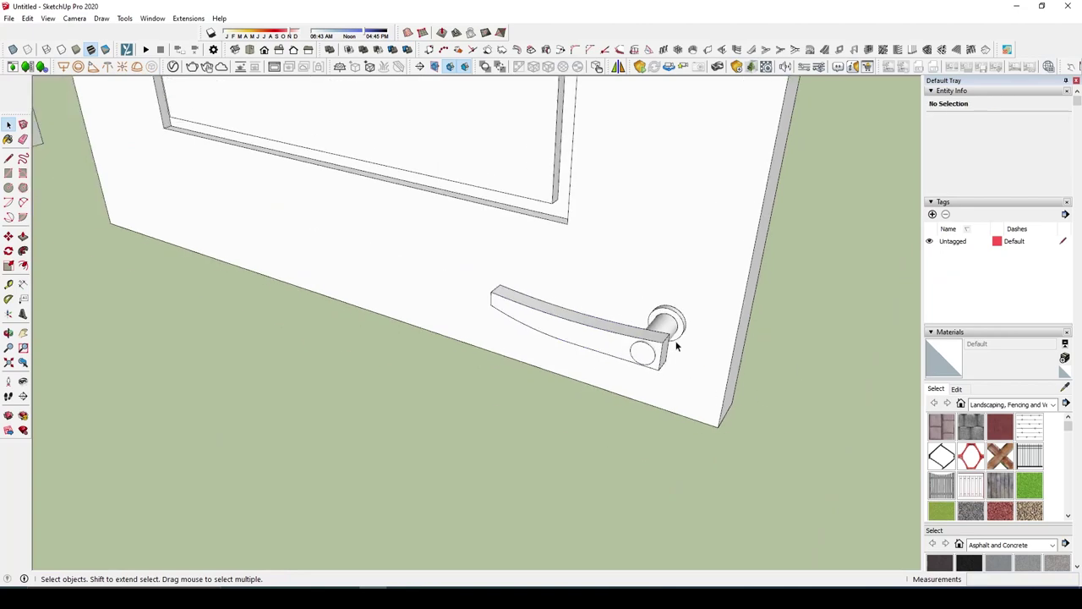
drag(759, 381, 758, 382)
right_click(672, 338)
click(715, 181)
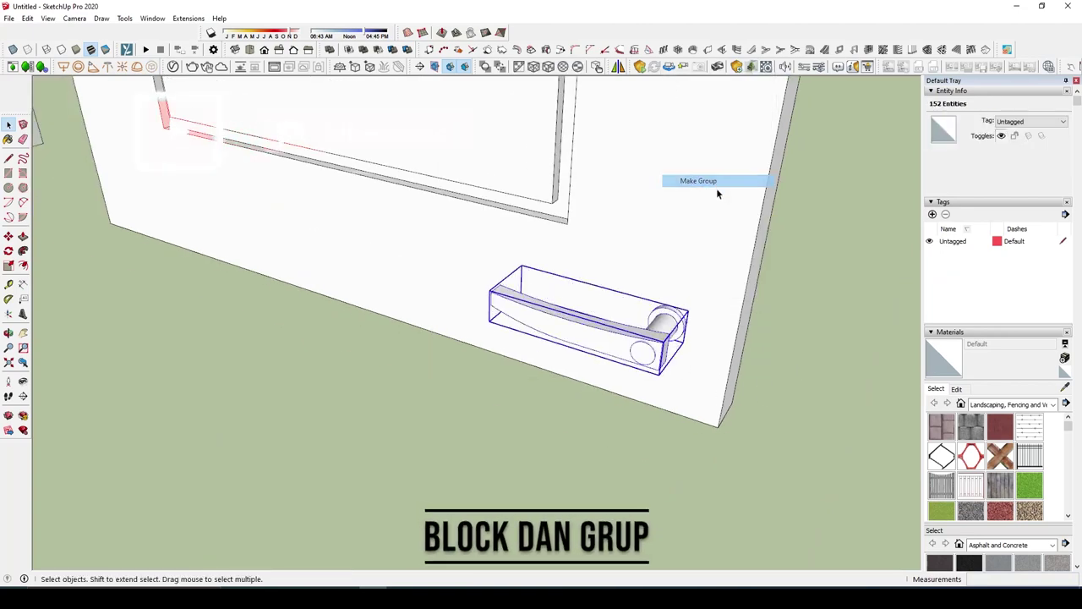
Step: Copy the handle group to the door's opposite face and flip it along the green axis
middle_drag(715, 181, 669, 369)
key(m)
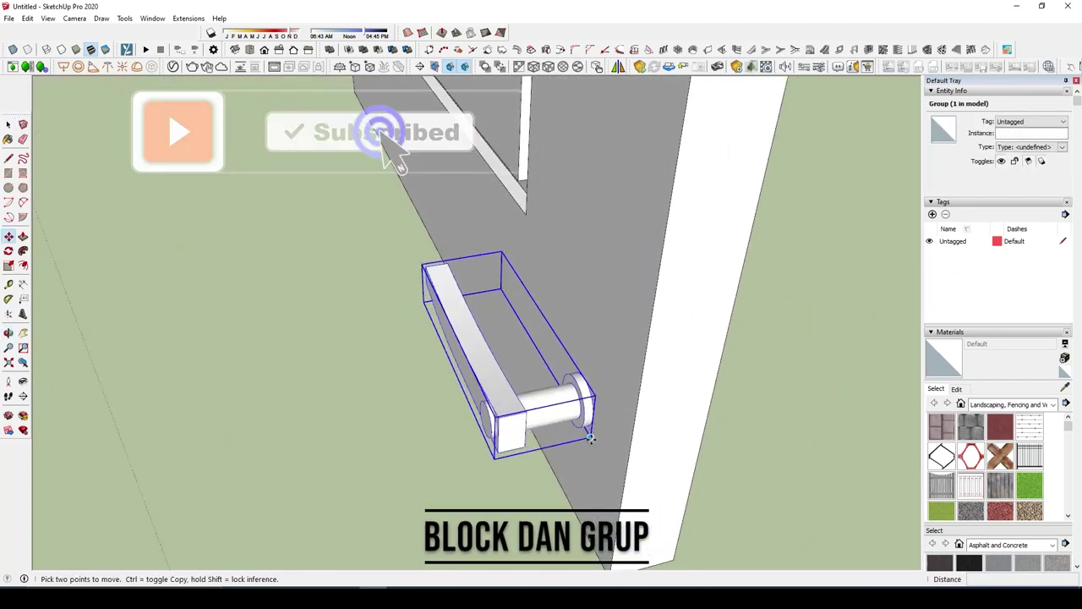
key(ctrl)
click(595, 423)
middle_drag(595, 422, 644, 510)
click(645, 510)
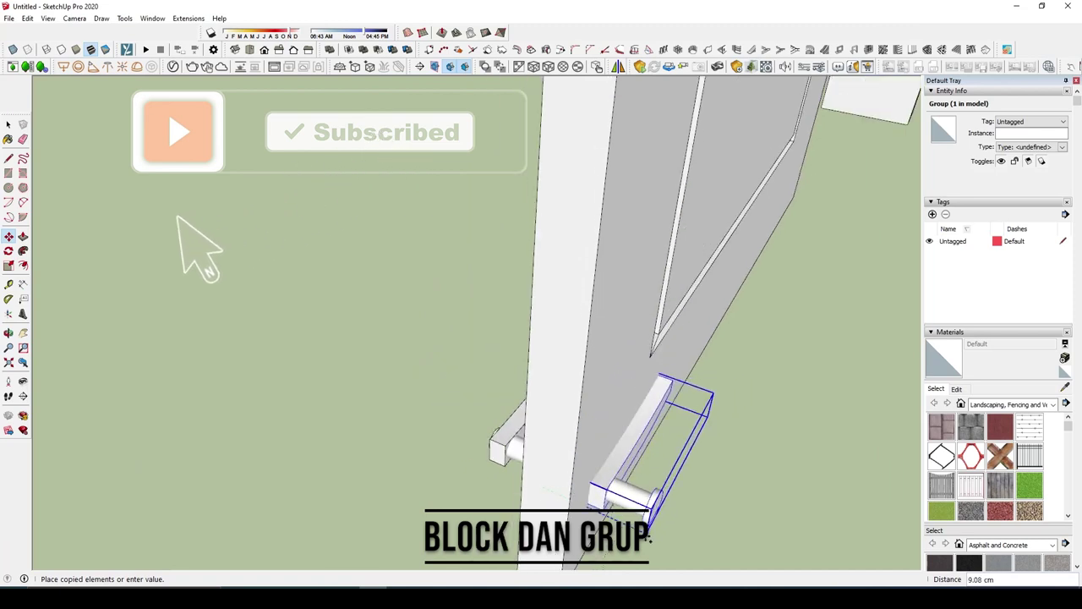
key(space)
right_click(644, 510)
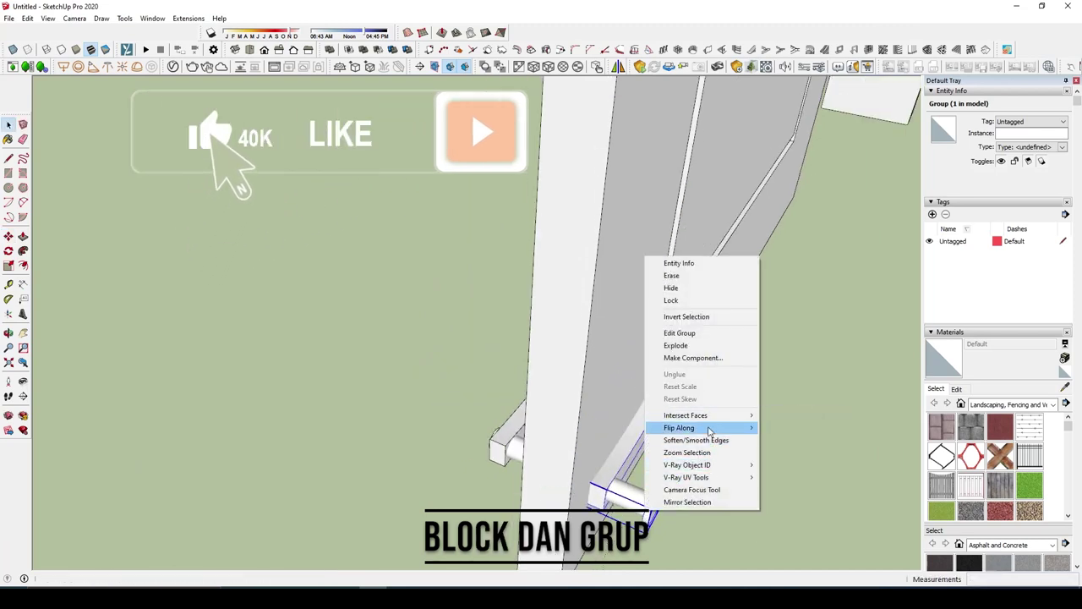
click(795, 439)
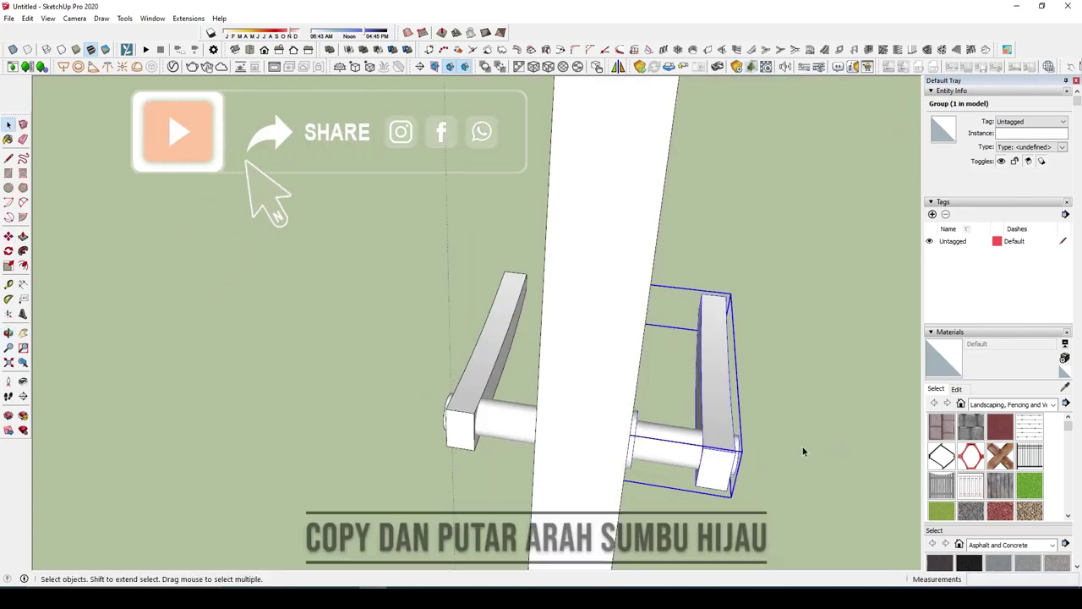
Step: Combine both handles into a single group
middle_drag(621, 306, 756, 430)
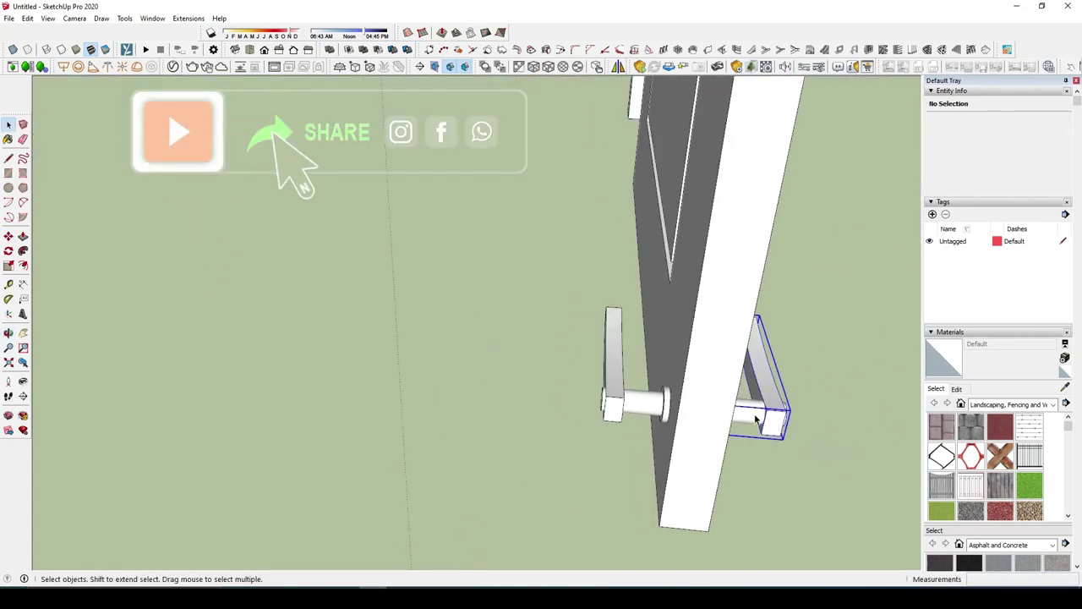
right_click(755, 427)
click(761, 410)
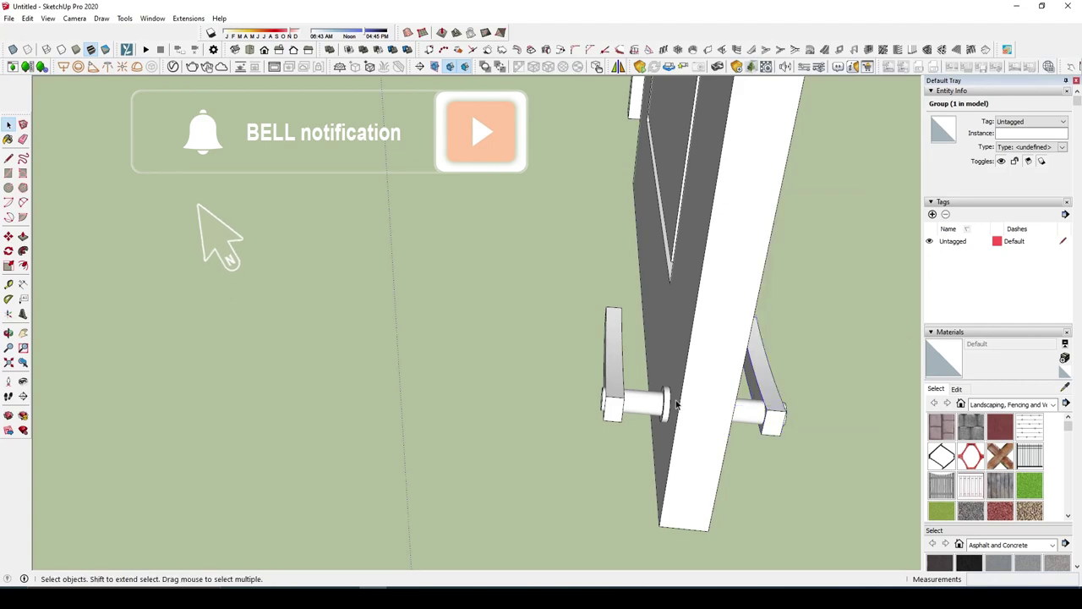
right_click(761, 410)
click(803, 282)
mouse_move(804, 282)
middle_down()
mouse_move(894, 374)
mouse_move(713, 368)
middle_up()
scroll(719, 338, up, 2)
scroll(749, 285, up, 2)
Step: Move the handle pair 100 cm up the door leaf
scroll(747, 314, down, 5)
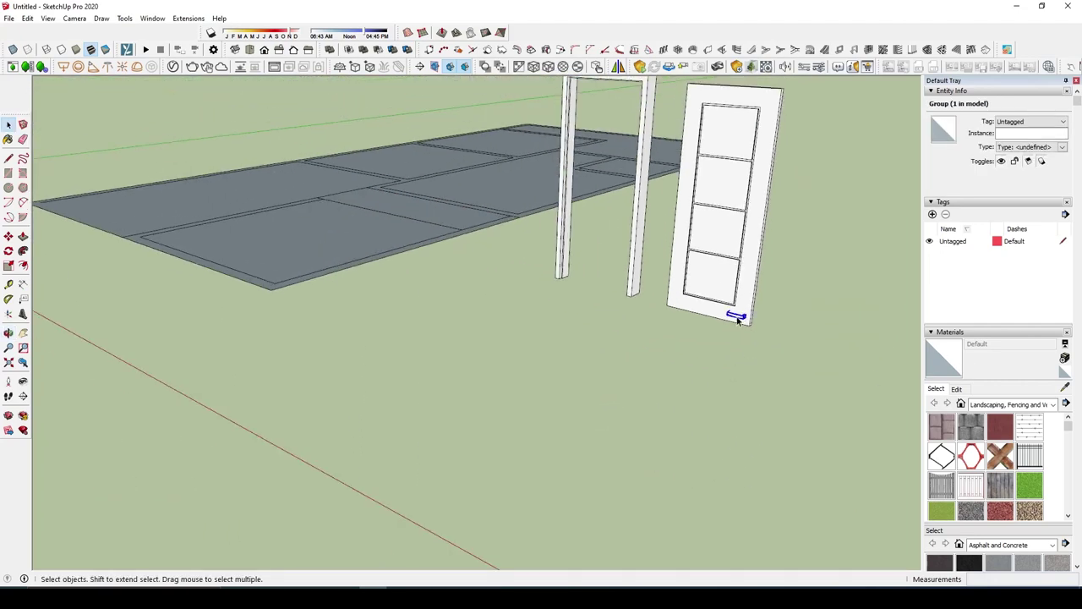
scroll(759, 332, up, 5)
scroll(761, 338, up, 2)
scroll(767, 350, up, 2)
scroll(732, 352, up, 2)
key(m)
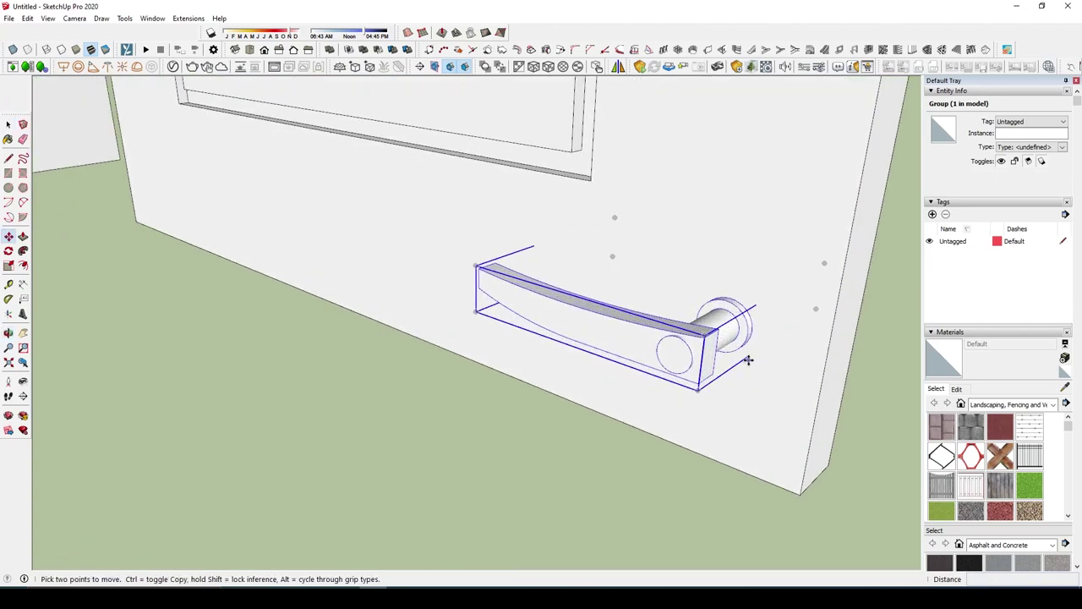
click(748, 359)
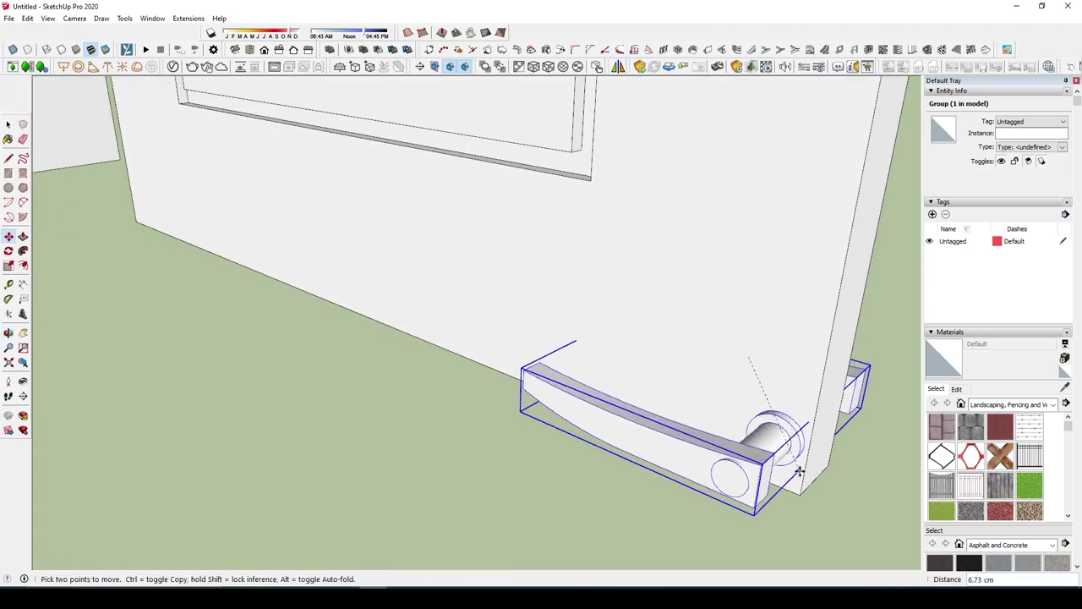
middle_drag(799, 499, 812, 423)
text(100)
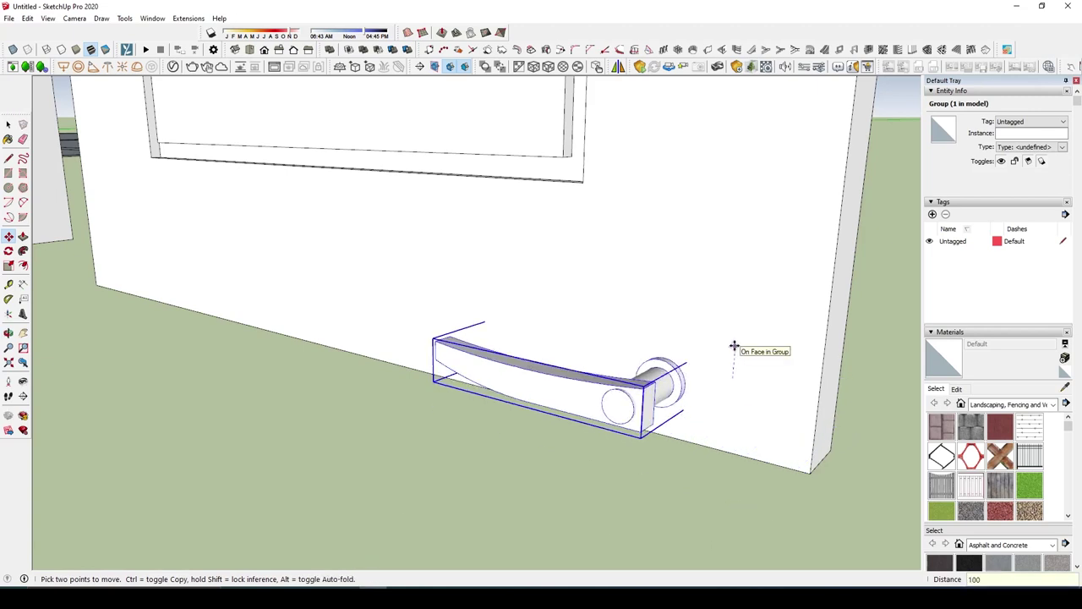
key(Return)
Step: Nudge the handle slightly into its final spot beside the panel line
scroll(734, 346, down, 5)
scroll(793, 379, down, 3)
key(space)
click(804, 379)
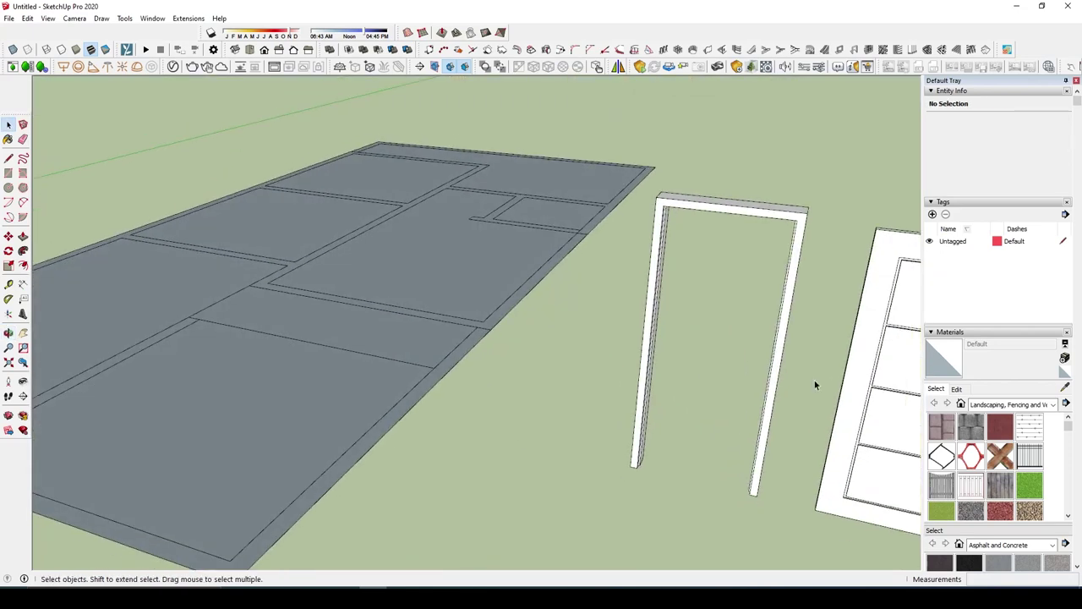
mouse_move(815, 380)
middle_down()
mouse_move(713, 384)
mouse_move(713, 334)
middle_up()
scroll(713, 385, up, 5)
scroll(714, 331, up, 3)
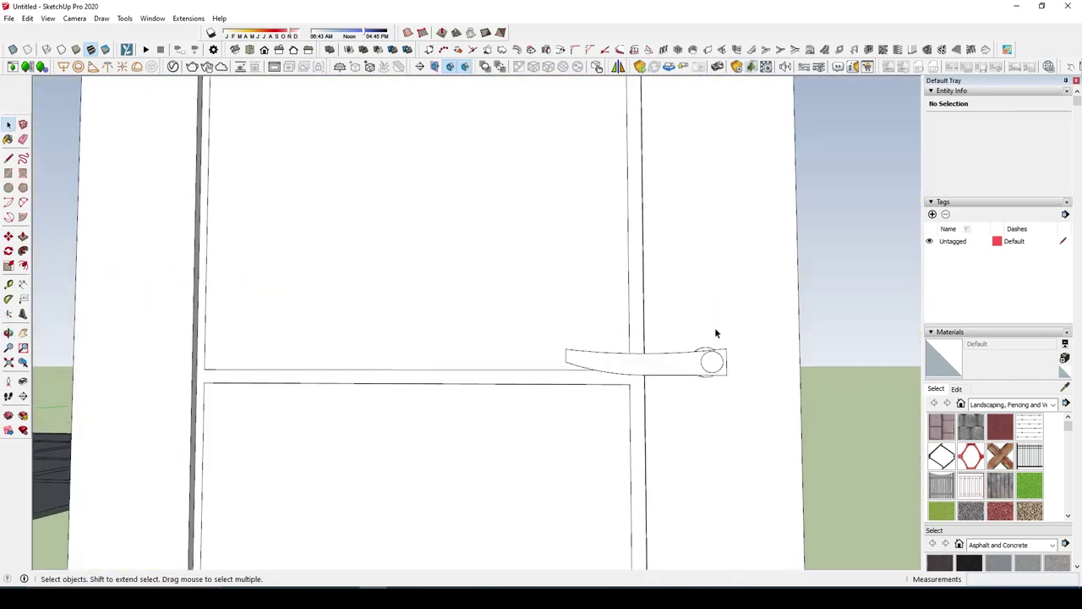
scroll(717, 403, up, 1)
click(708, 387)
key(m)
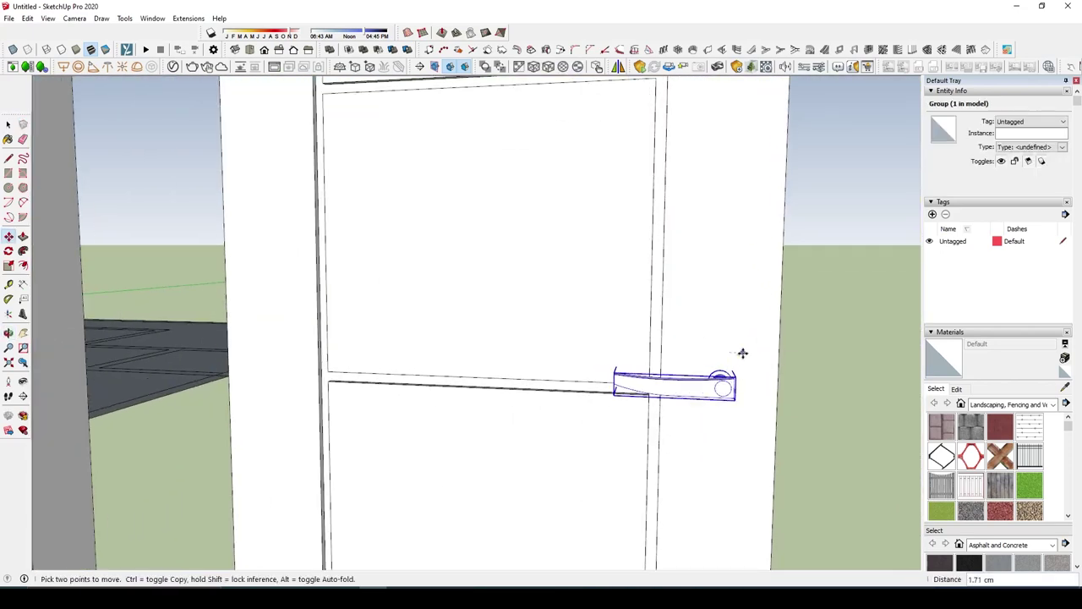
scroll(743, 353, down, 2)
scroll(795, 398, down, 3)
key(space)
click(798, 403)
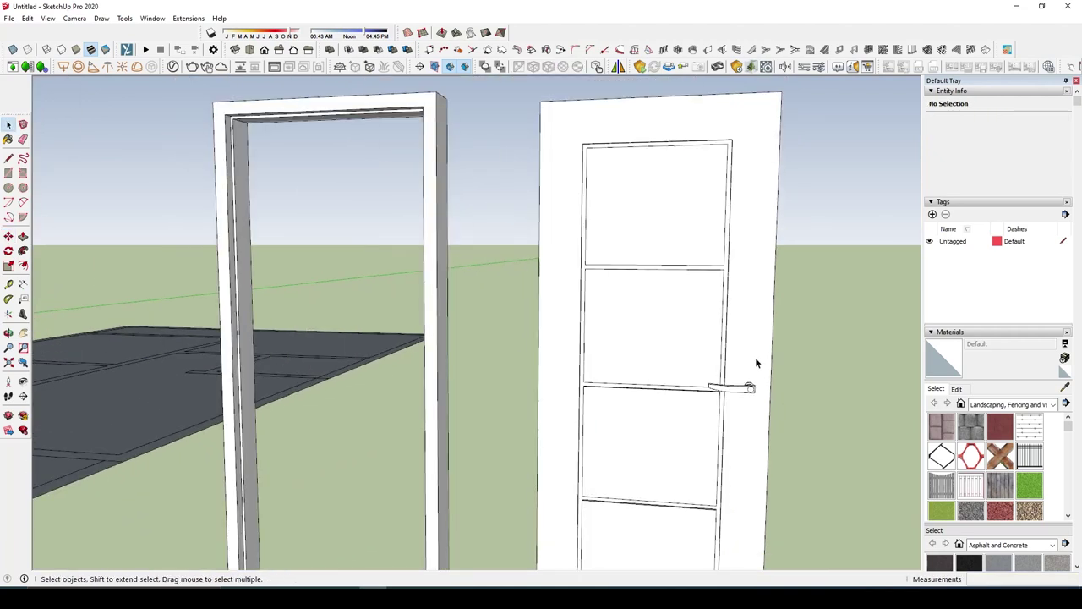
Step: Paint the door leaf and its frame with Wood Veneer 01 from the Wood materials
click(1020, 405)
click(1004, 542)
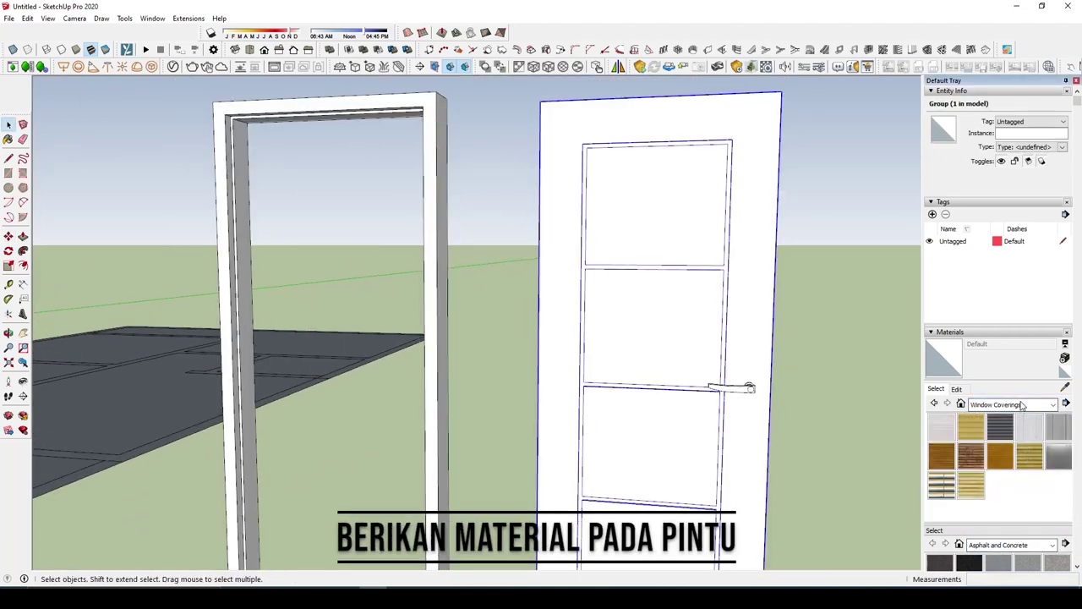
click(1014, 405)
click(1003, 542)
click(1017, 406)
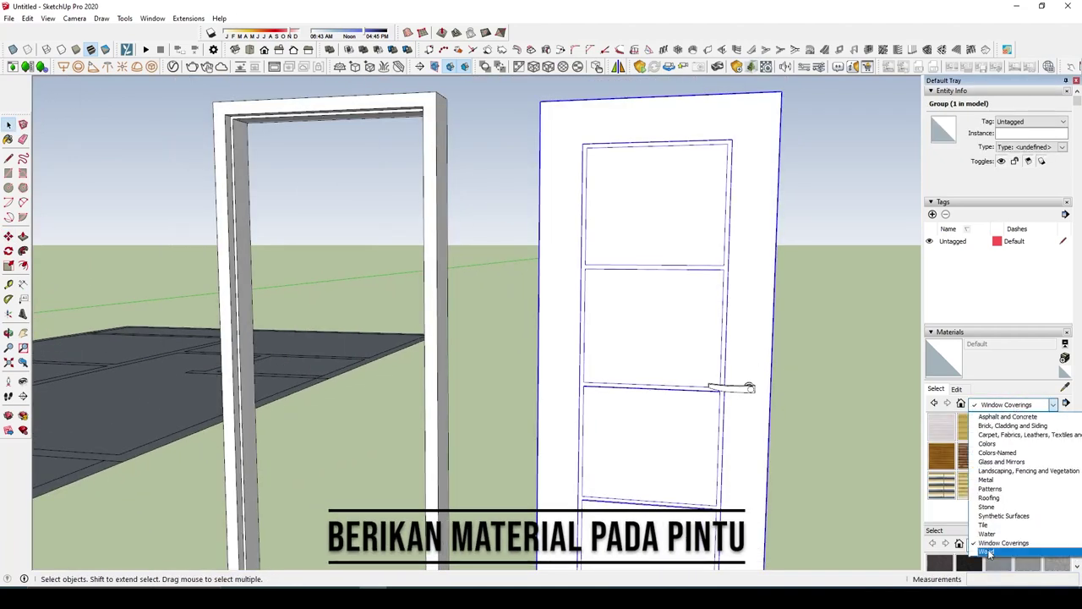
click(1014, 493)
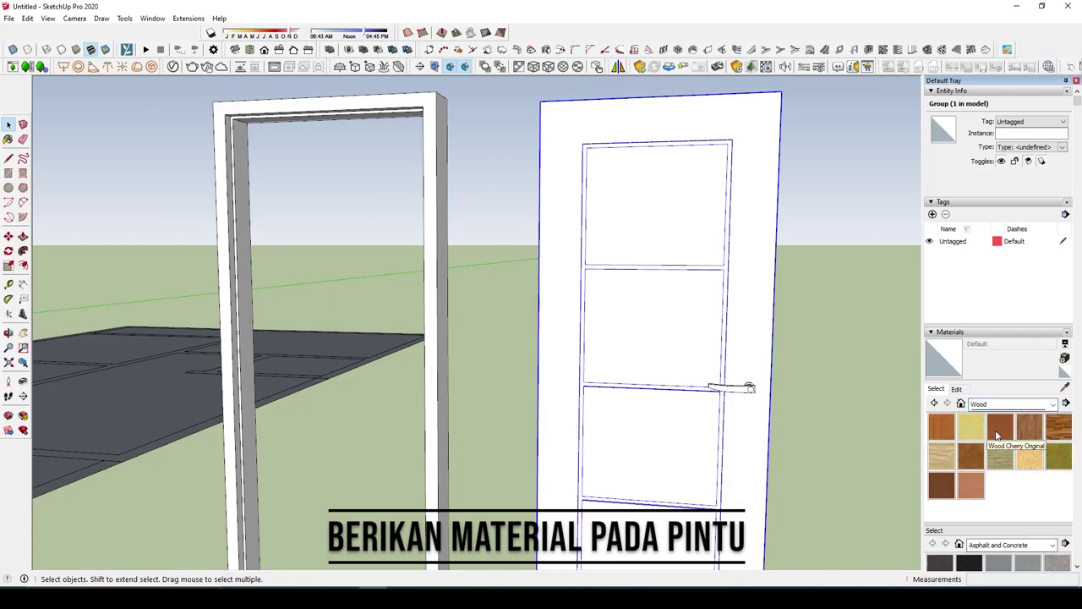
click(942, 490)
click(744, 346)
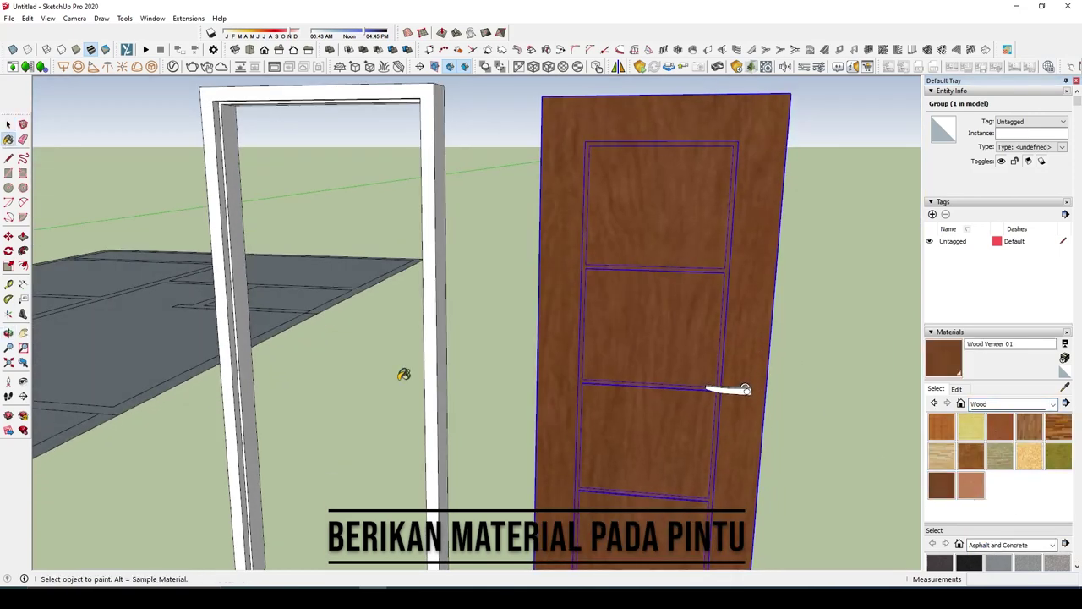
click(440, 358)
scroll(440, 363, down, 2)
click(718, 437)
middle_drag(718, 437, 611, 418)
Step: Apply the Metal Corrugated Shiny material to the door handle
scroll(610, 418, up, 3)
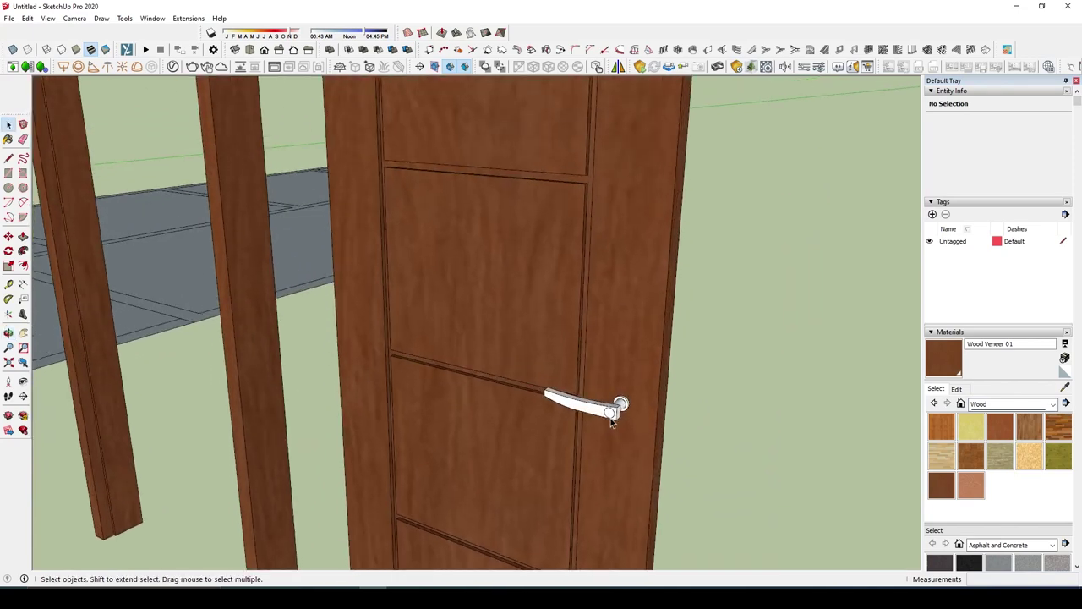
scroll(618, 448, up, 2)
click(1018, 404)
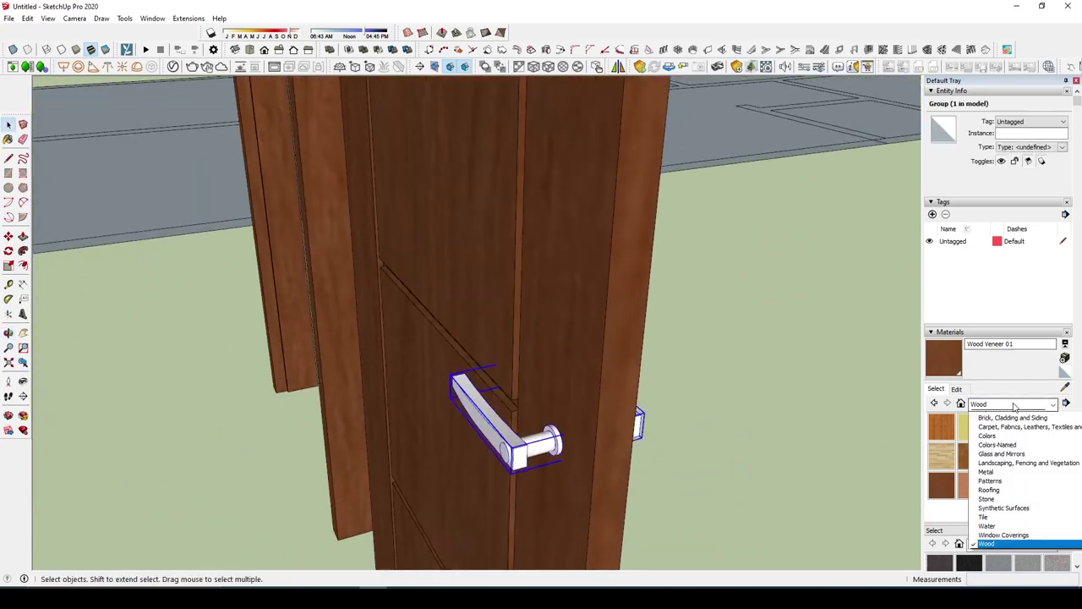
click(1007, 480)
click(997, 433)
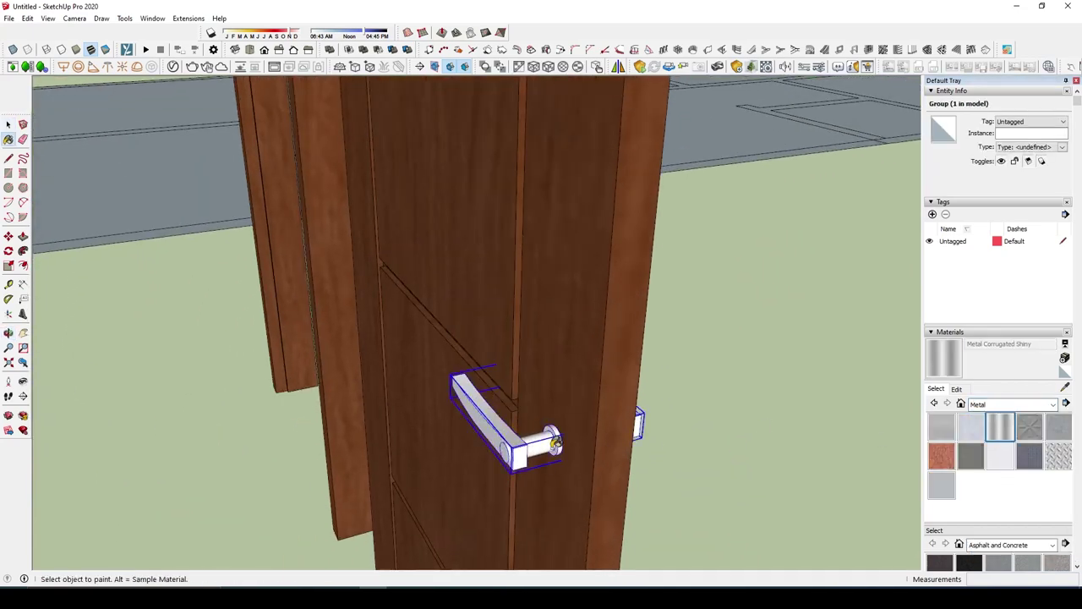
Step: Group the door leaf with its handle and start moving it from its bottom corner
middle_drag(642, 406, 748, 435)
scroll(761, 465, down, 5)
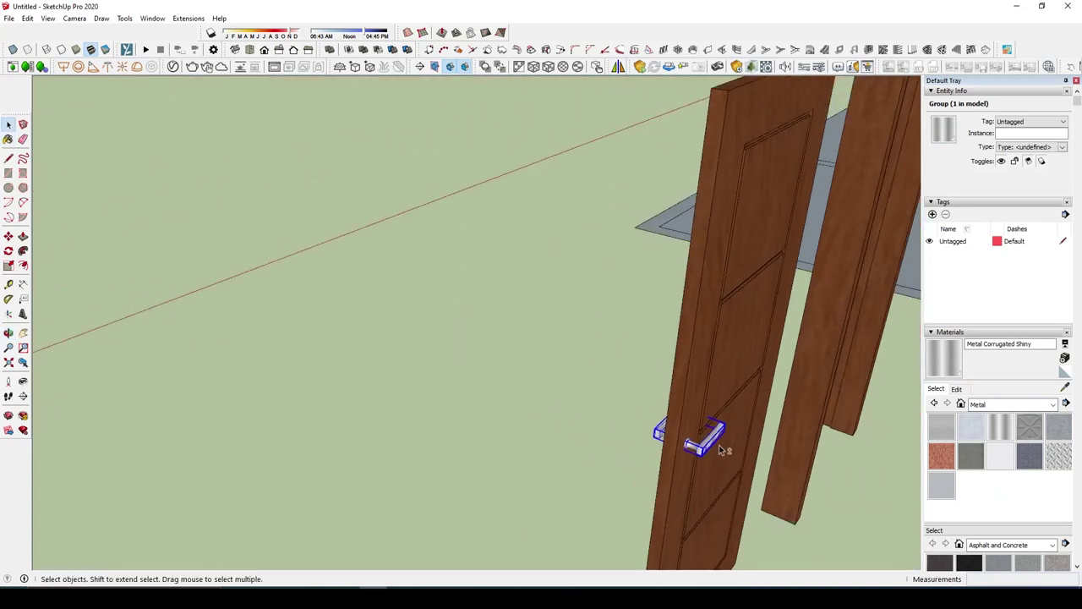
right_click(715, 382)
click(761, 261)
scroll(761, 261, down, 5)
mouse_move(761, 339)
middle_down()
mouse_move(844, 394)
mouse_move(761, 314)
mouse_move(635, 263)
mouse_move(304, 182)
middle_up()
scroll(843, 394, up, 5)
key(m)
click(635, 263)
Step: Drop the door leaf into its frame and group the door with the frame
scroll(668, 296, down, 3)
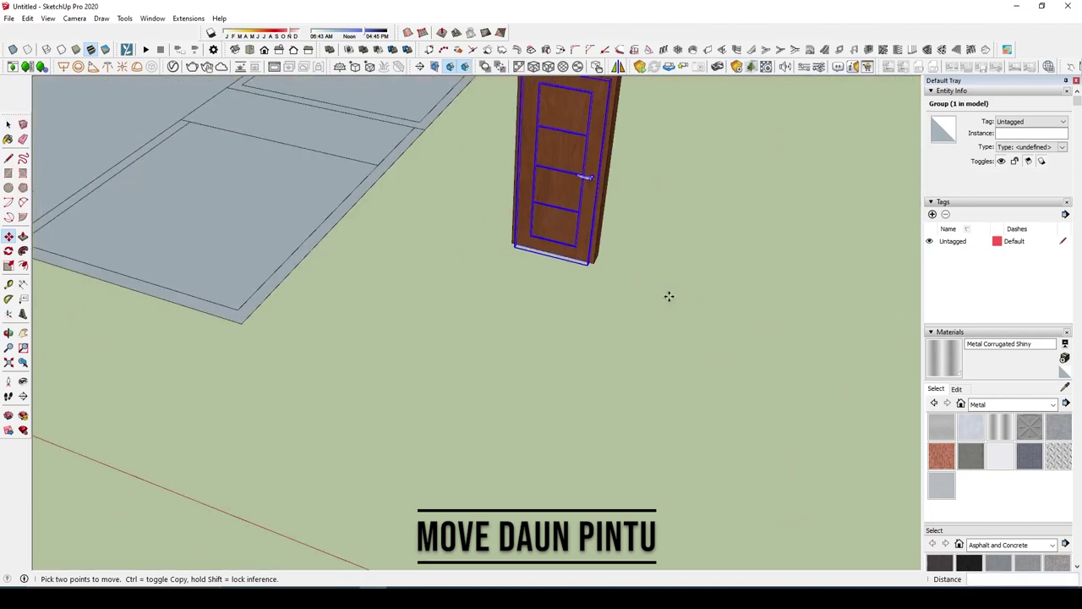
scroll(669, 296, down, 2)
key(space)
click(714, 235)
middle_drag(714, 234, 719, 161)
drag(719, 295, 619, 188)
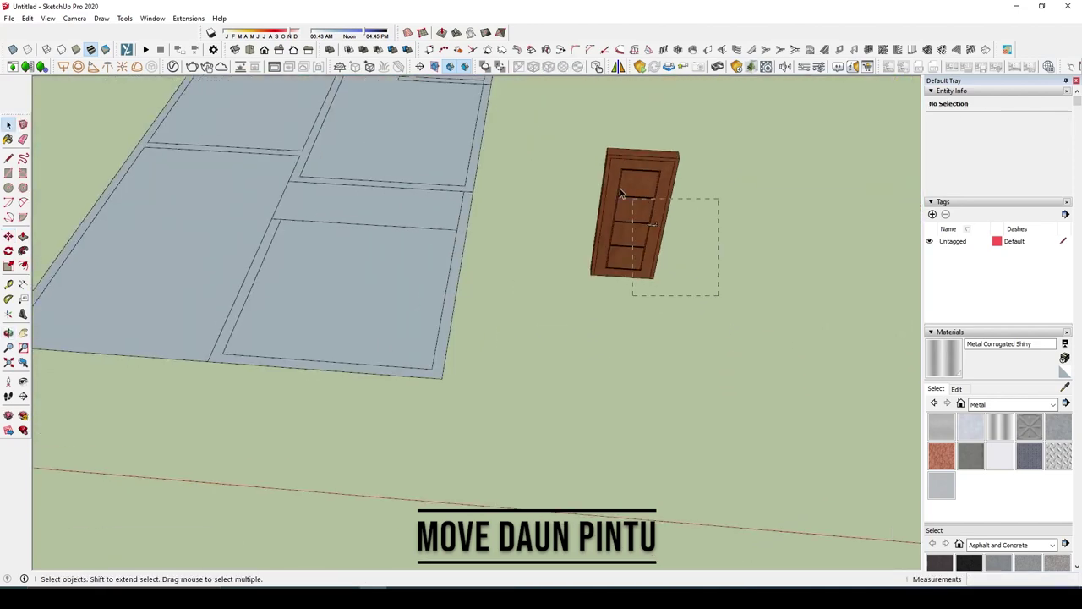
right_click(661, 191)
click(725, 225)
Step: Flip the assembled door along the green direction
middle_drag(725, 225, 647, 152)
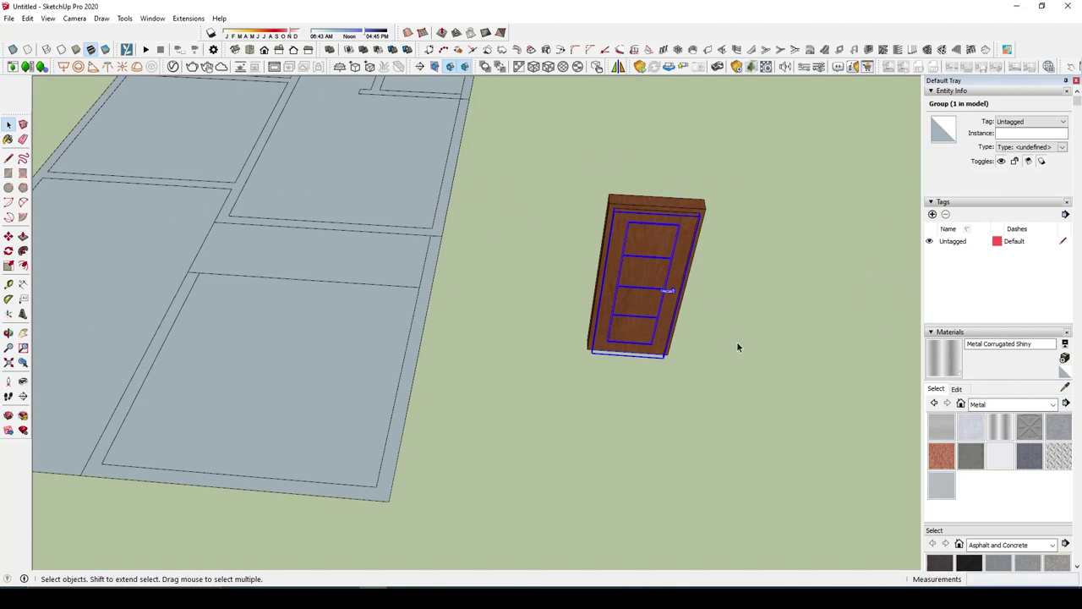
right_click(635, 225)
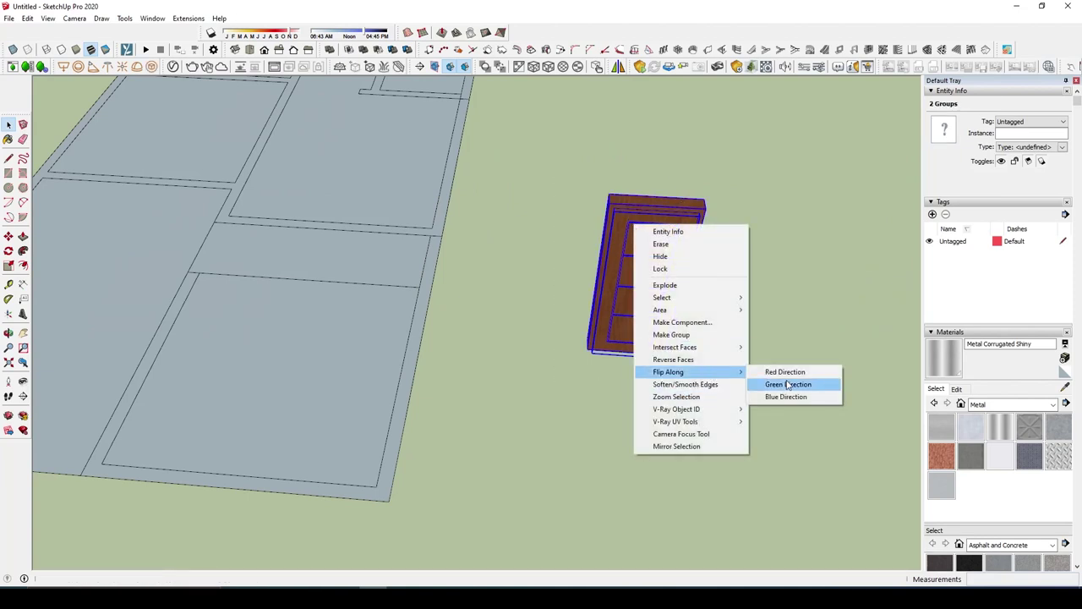
click(787, 384)
scroll(797, 381, up, 3)
scroll(603, 316, down, 4)
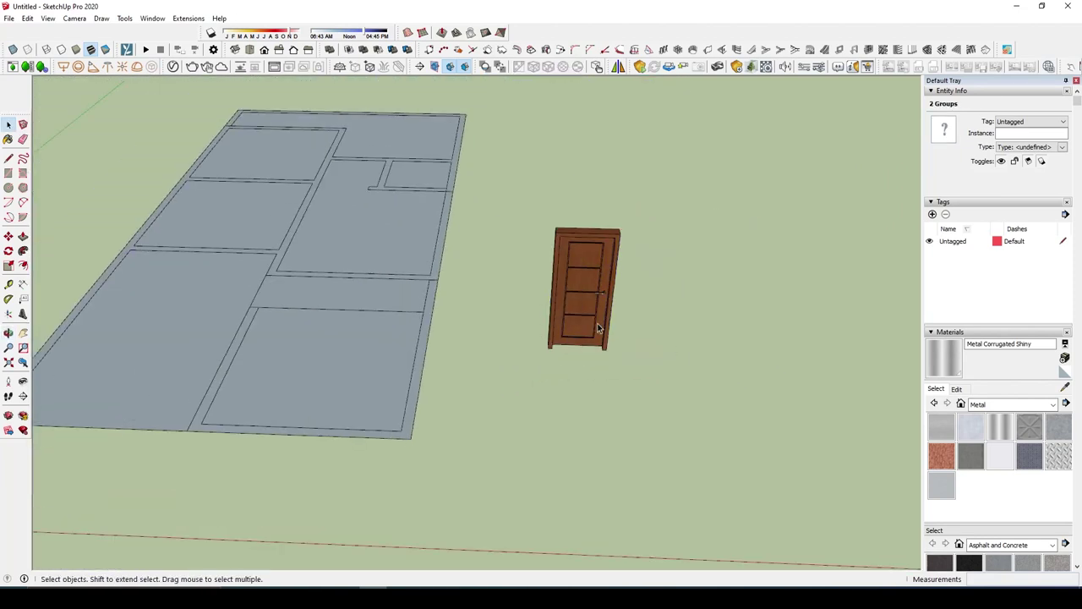
scroll(634, 279, up, 2)
key(l)
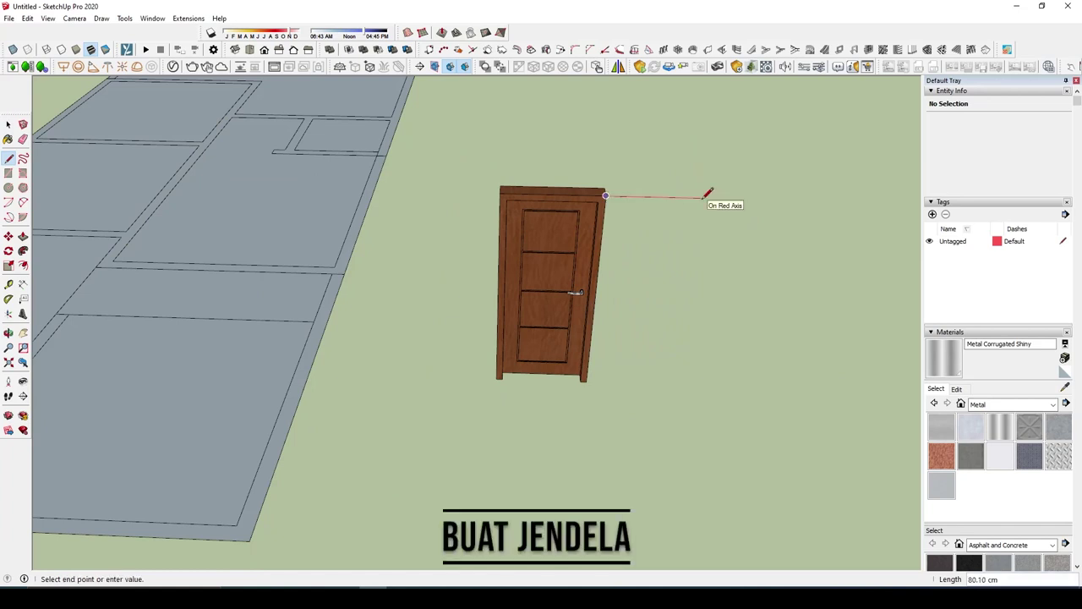
Step: Close the 50 cm window outline into a face and move it beside the door
text(50)
key(Return)
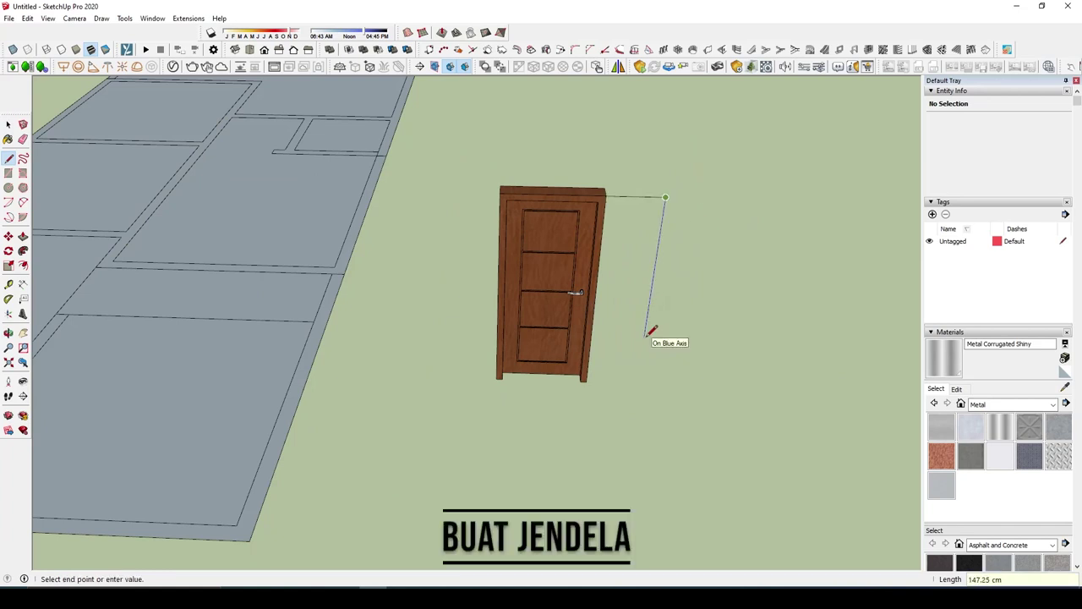
click(642, 347)
scroll(642, 338, up, 2)
click(572, 350)
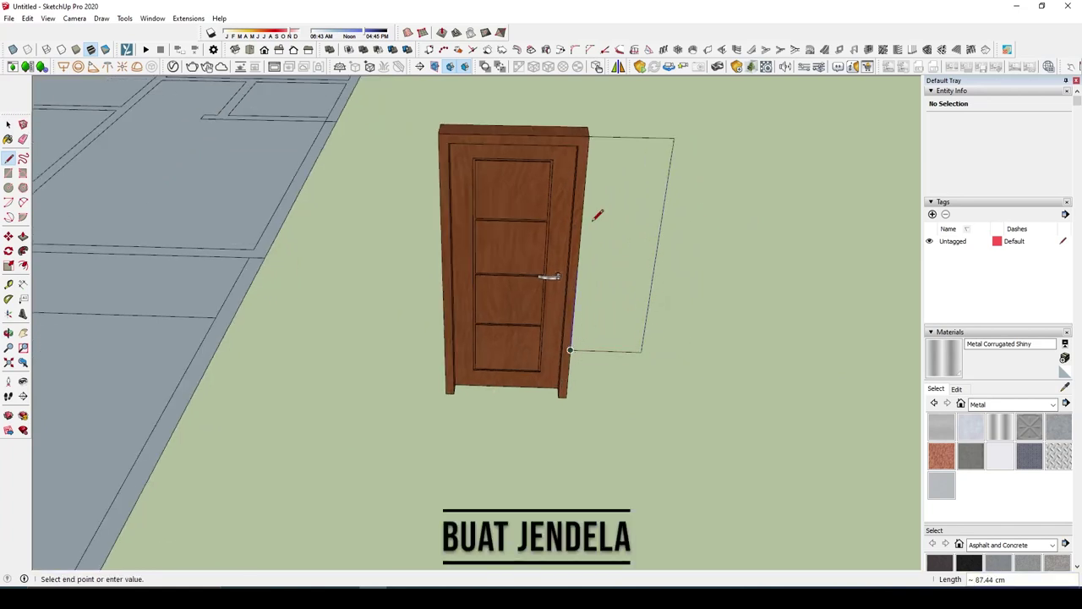
click(589, 135)
key(space)
double_click(615, 222)
key(m)
click(615, 222)
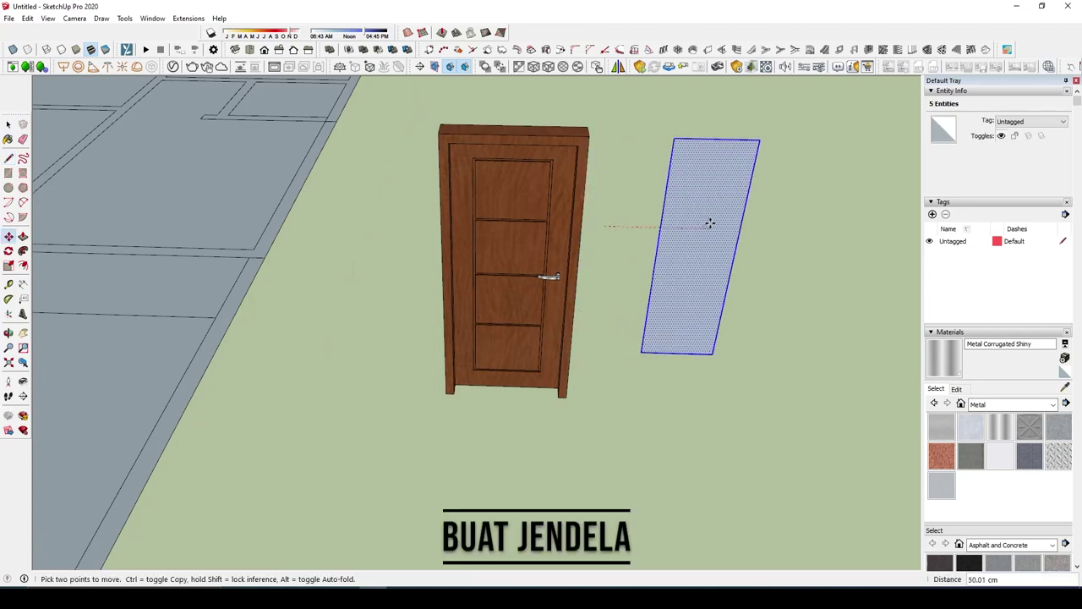
click(709, 225)
key(space)
Step: Offset the window face inward to form a border, then delete the inner face
scroll(711, 221, up, 2)
click(709, 212)
key(f)
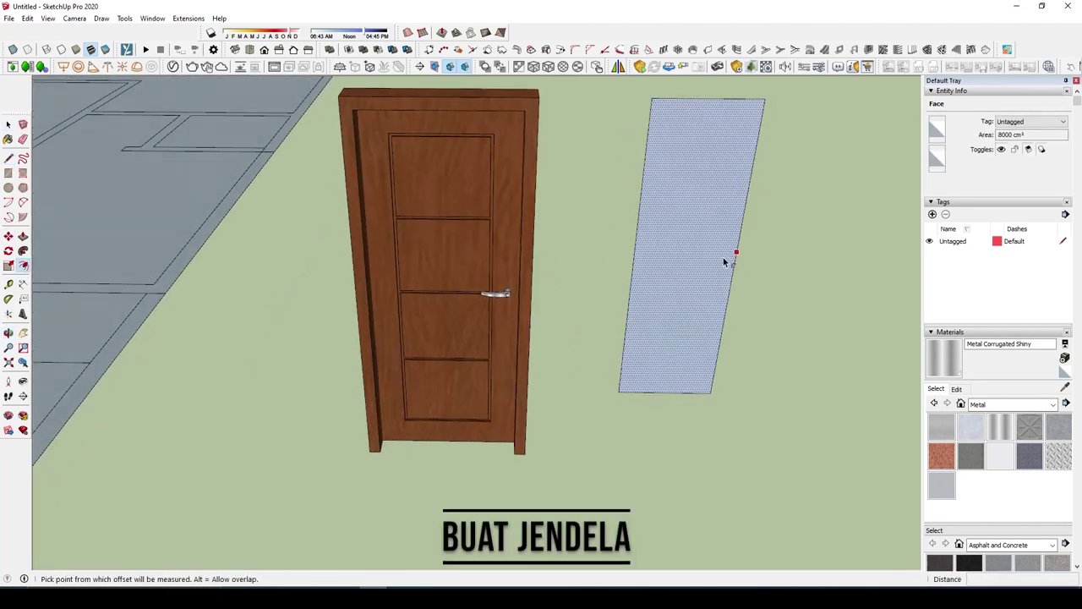
click(732, 259)
click(719, 265)
middle_drag(719, 266, 673, 240)
key(space)
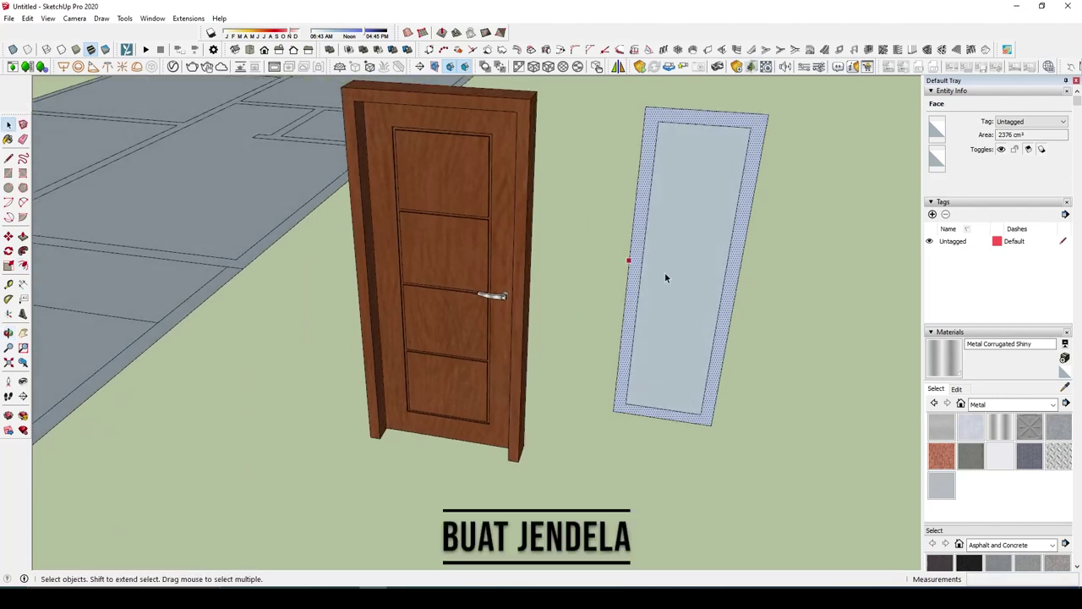
click(664, 272)
key(Delete)
Step: Extrude the window frame border to a depth of 15
middle_drag(696, 275, 339, 484)
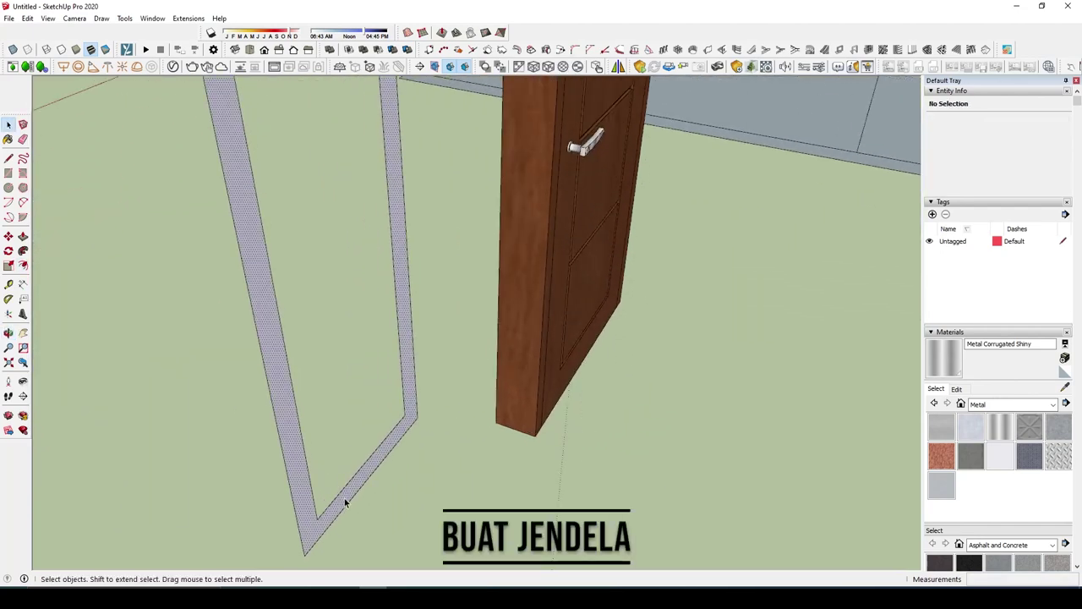
key(p)
click(345, 499)
key(Return)
mouse_move(350, 503)
middle_down()
mouse_move(763, 512)
mouse_move(727, 440)
mouse_move(751, 367)
middle_up()
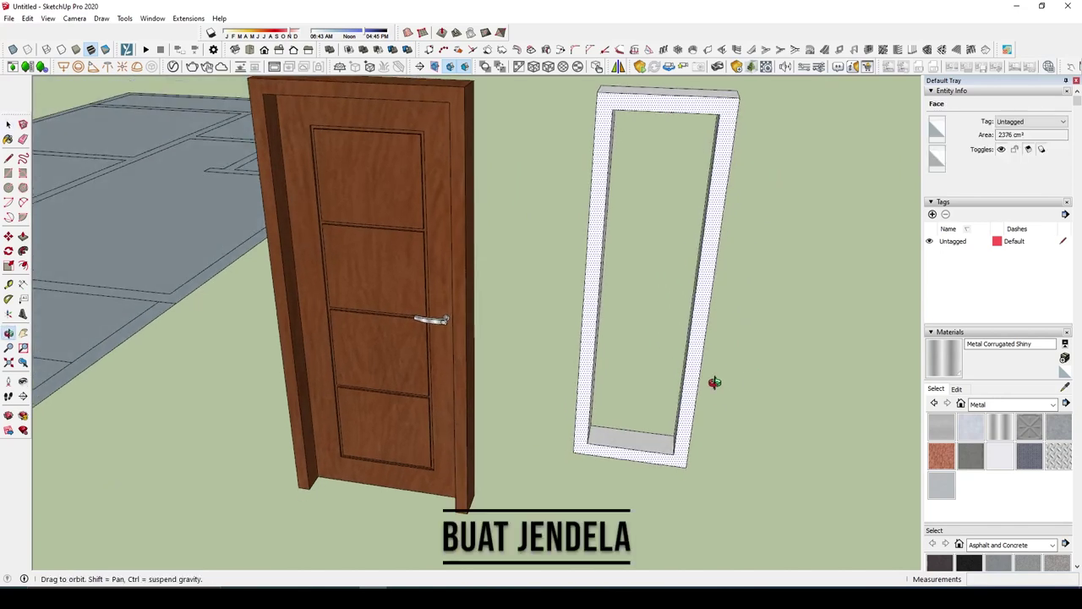
Step: Offset the frame's inner face by 1 and push it in as a recessed lip
click(695, 400)
scroll(695, 399, up, 2)
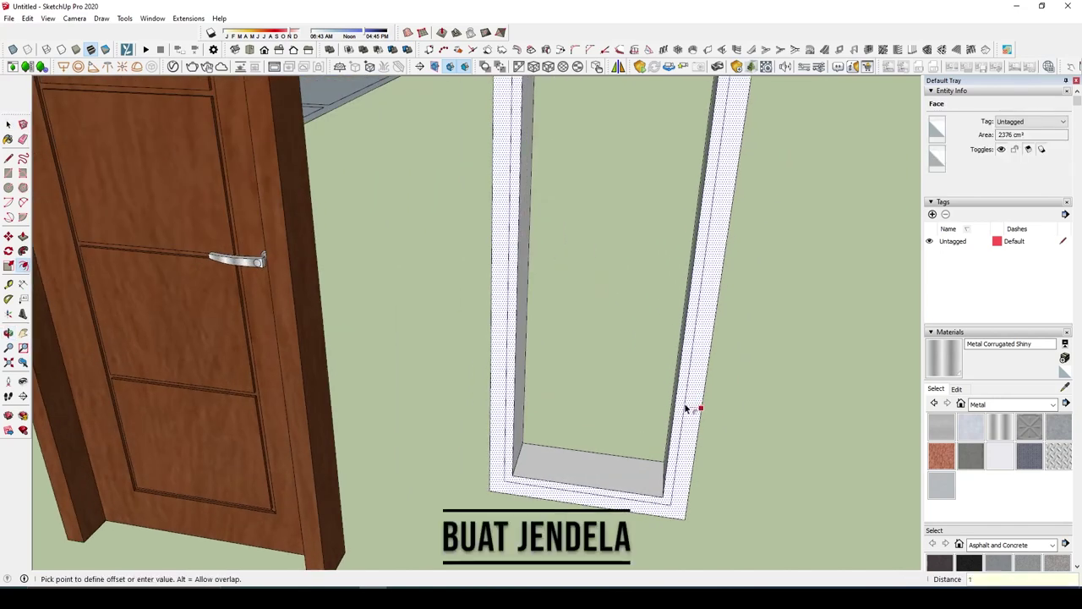
key(Return)
scroll(679, 452, up, 2)
scroll(675, 467, up, 2)
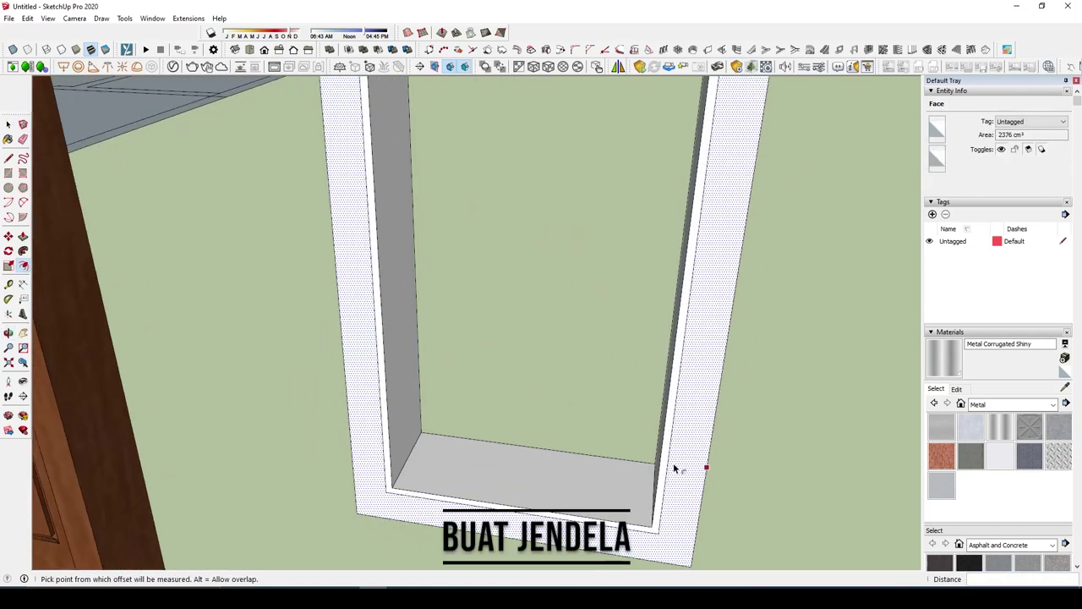
middle_drag(675, 467, 701, 447)
key(space)
key(p)
click(691, 446)
text(4)
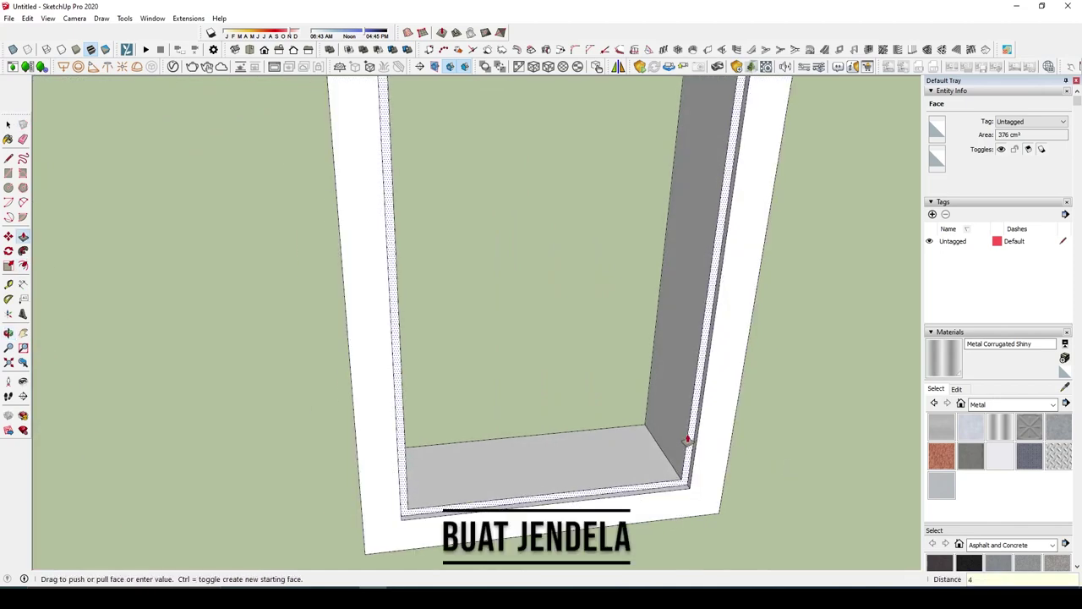
key(Return)
Step: Select the entire window frame and make it a group
key(space)
scroll(787, 454, down, 5)
scroll(622, 396, down, 2)
scroll(725, 371, down, 1)
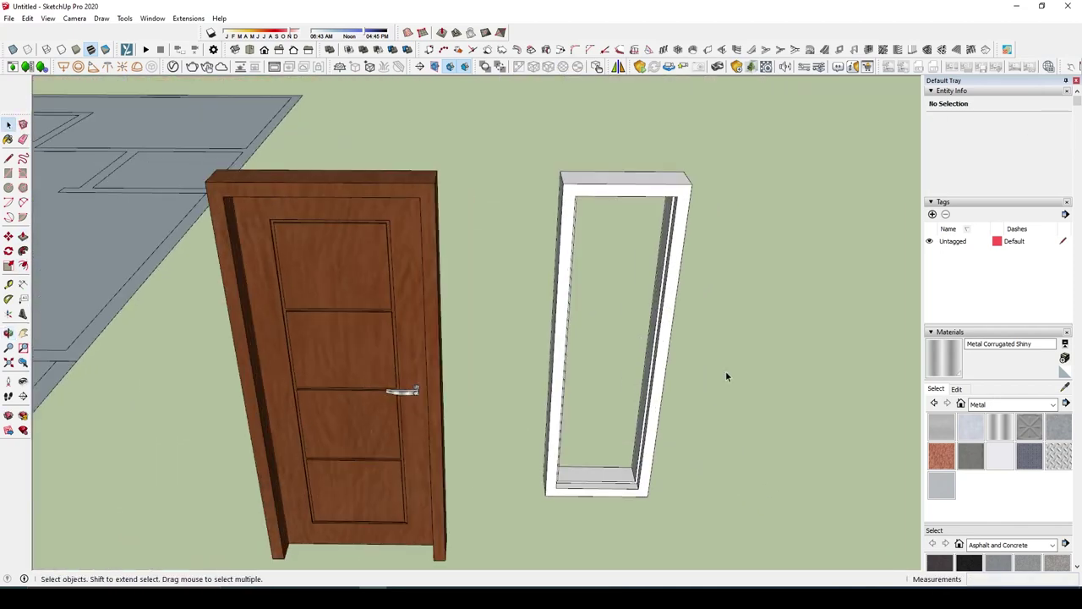
triple_click(644, 430)
right_click(645, 426)
click(683, 305)
Step: Draw a 40×150 cm rectangle for the new pane frame
key(r)
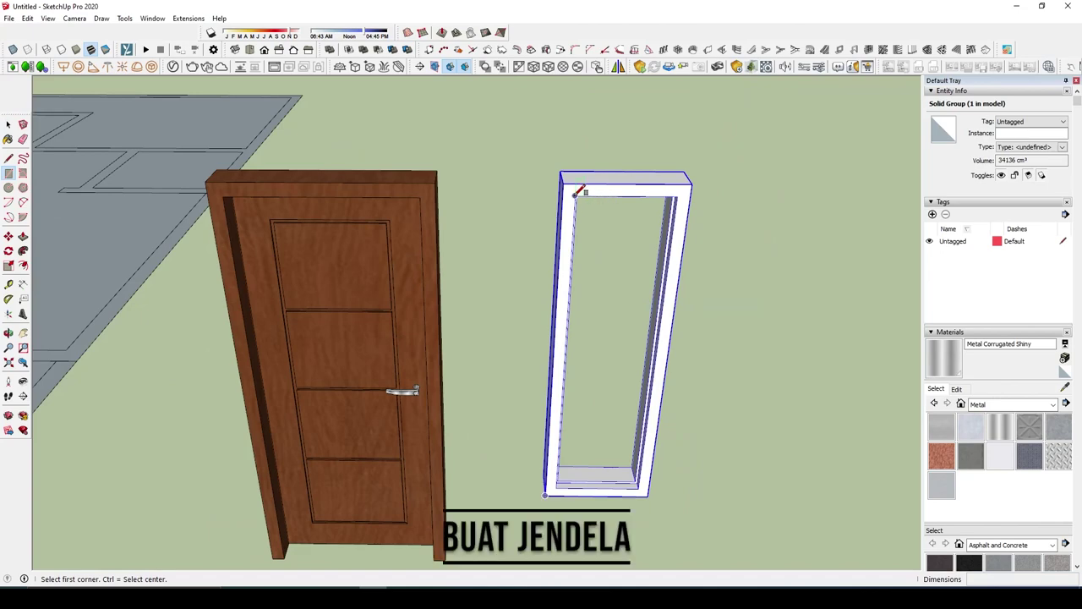
click(641, 486)
middle_drag(459, 437, 615, 440)
key(space)
click(615, 436)
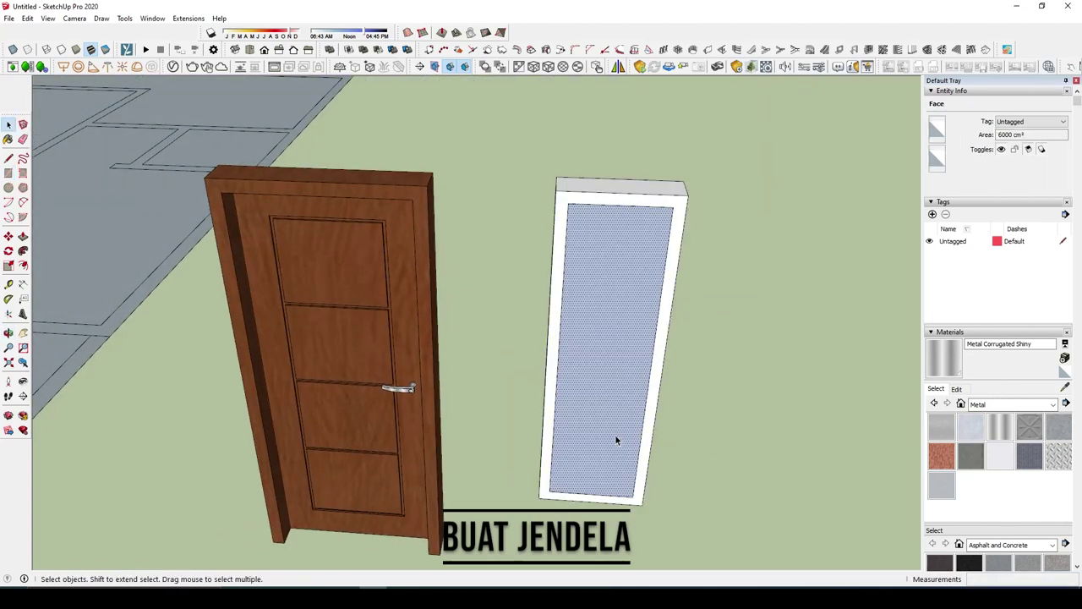
Step: Move the 40×150 cm face about 95 cm to the right
key(m)
scroll(611, 435, down, 3)
mouse_move(612, 435)
mouse_down()
mouse_move(720, 442)
mouse_move(737, 427)
mouse_up()
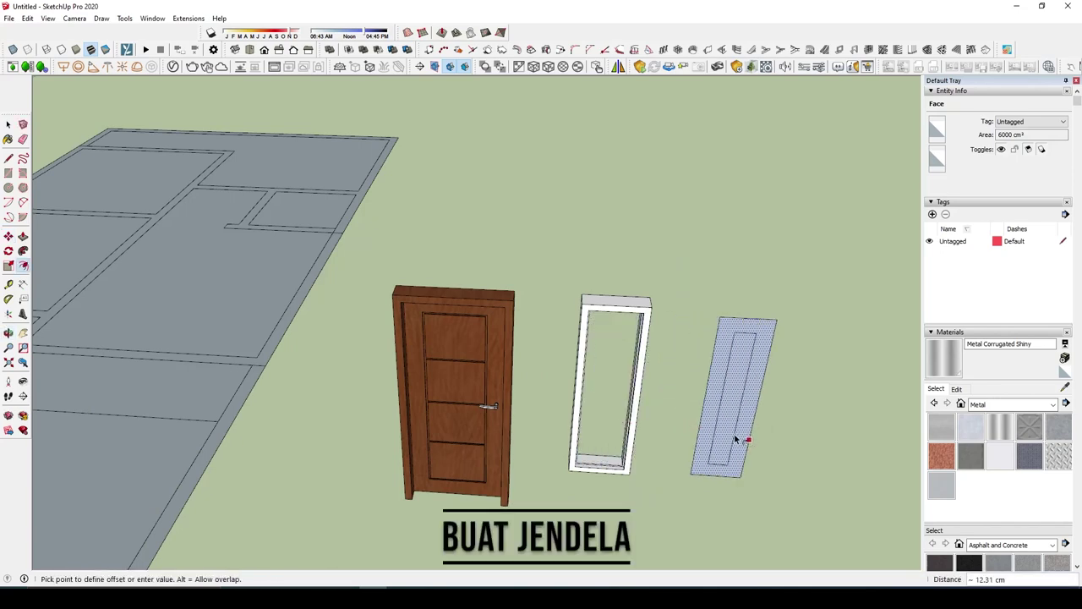
click(736, 438)
scroll(736, 438, up, 3)
key(space)
middle_drag(736, 434, 251, 412)
scroll(252, 412, up, 3)
scroll(237, 435, up, 2)
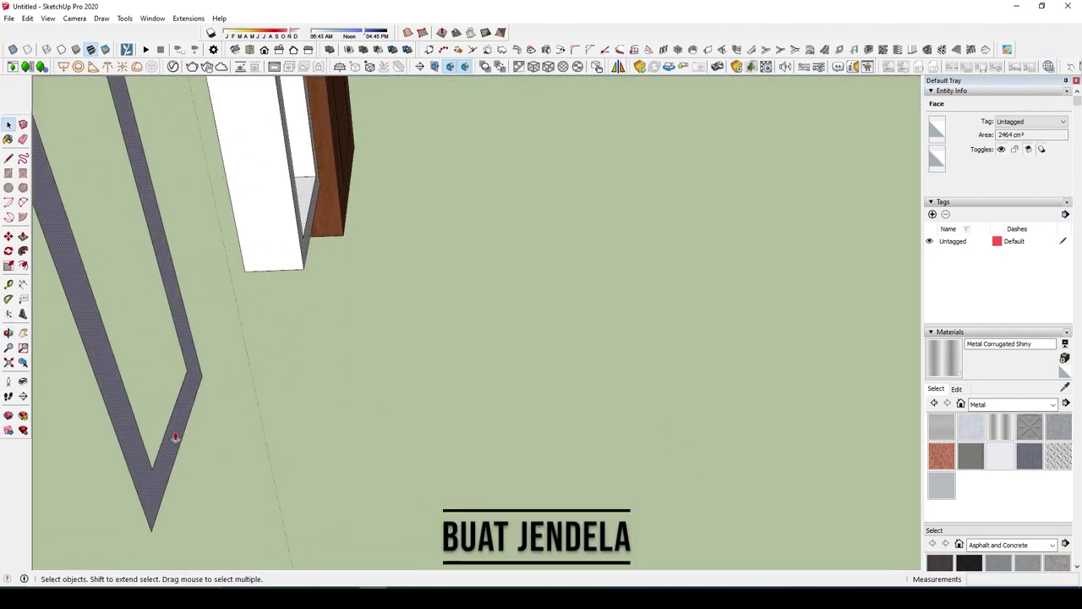
Step: Push/Pull the new frame's rim to give it depth
key(p)
click(175, 437)
key(Return)
middle_drag(191, 439, 667, 442)
key(space)
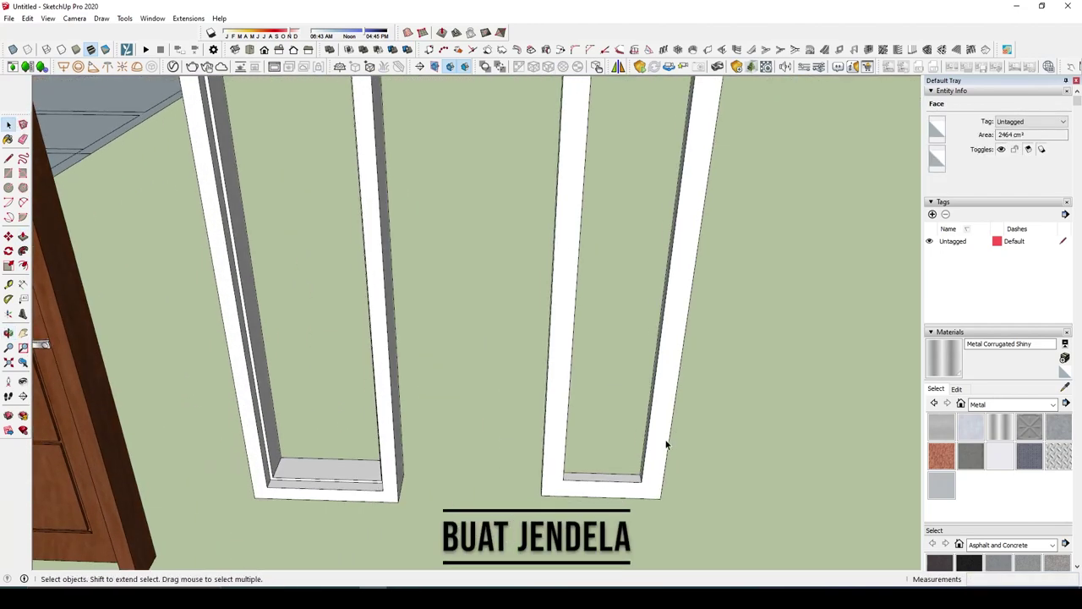
Step: Select the whole slim frame and make it a group
triple_click(654, 447)
right_click(657, 449)
click(826, 375)
middle_drag(826, 374, 669, 411)
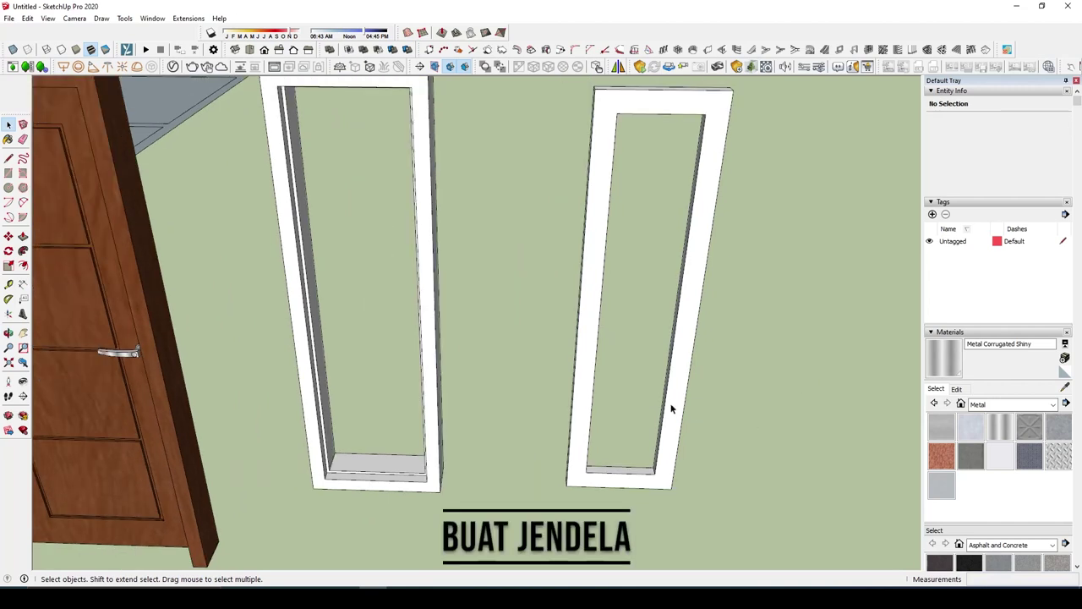
triple_click(681, 376)
right_click(685, 330)
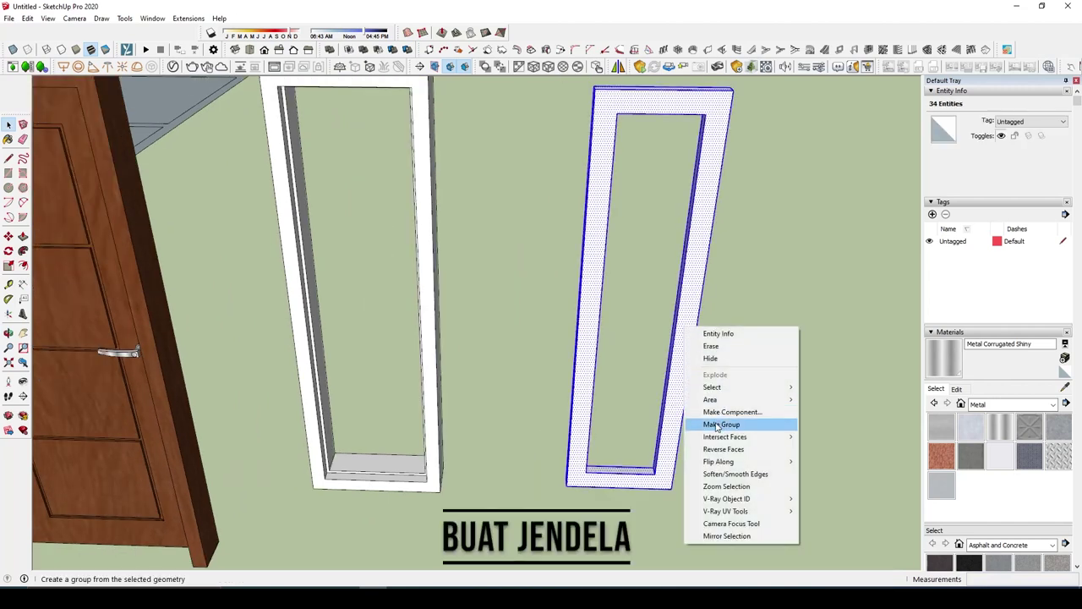
click(717, 425)
scroll(742, 367, down, 5)
Step: Apply Translucent Glass Blue to the pane and Push/Pull it to give thickness
key(r)
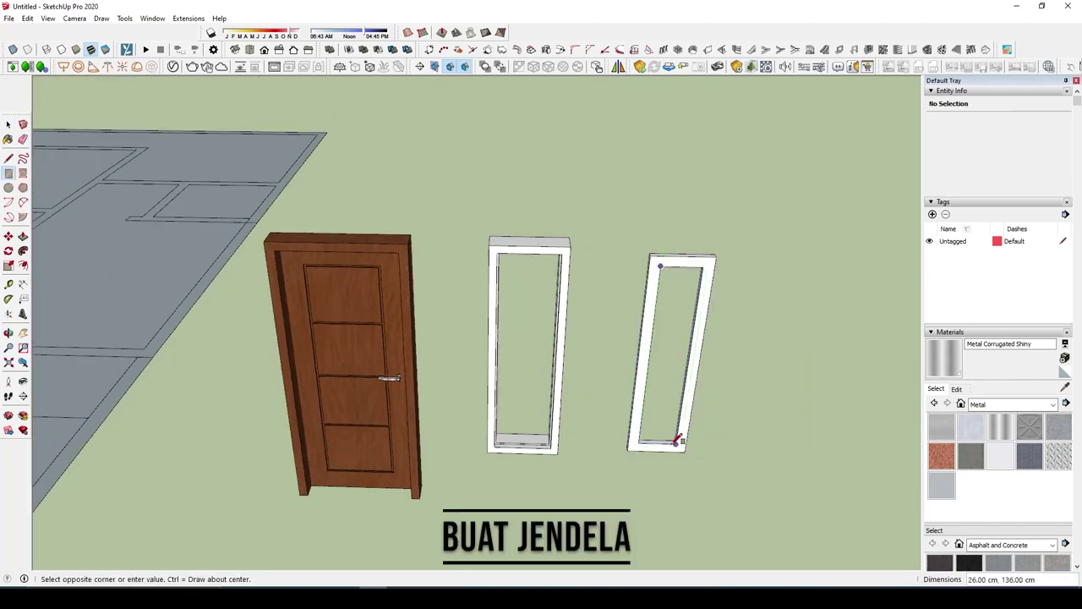
click(1042, 405)
click(1019, 463)
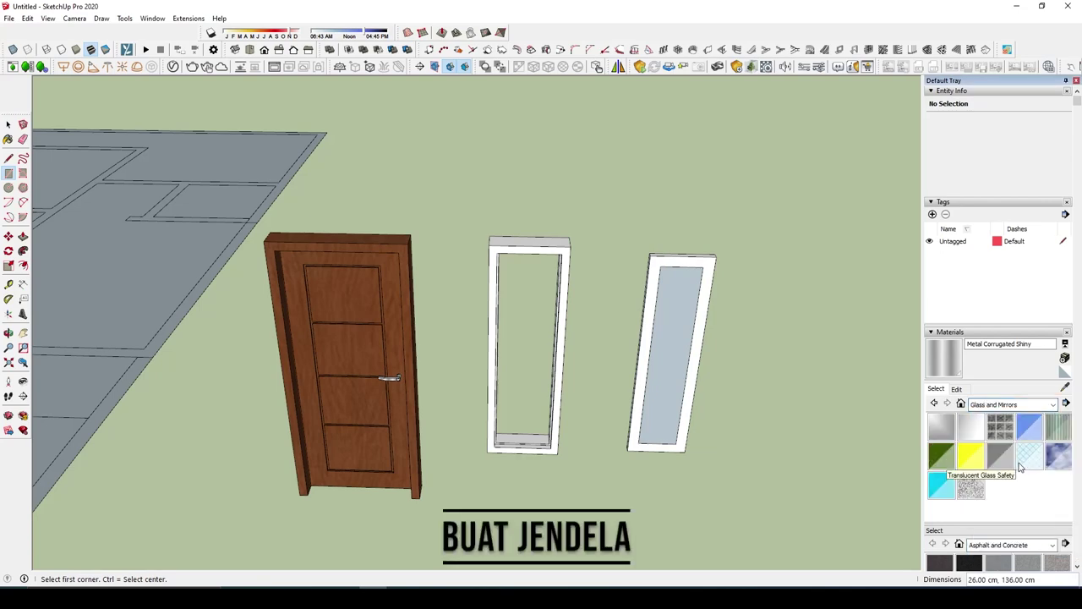
click(1029, 427)
middle_drag(652, 379, 327, 403)
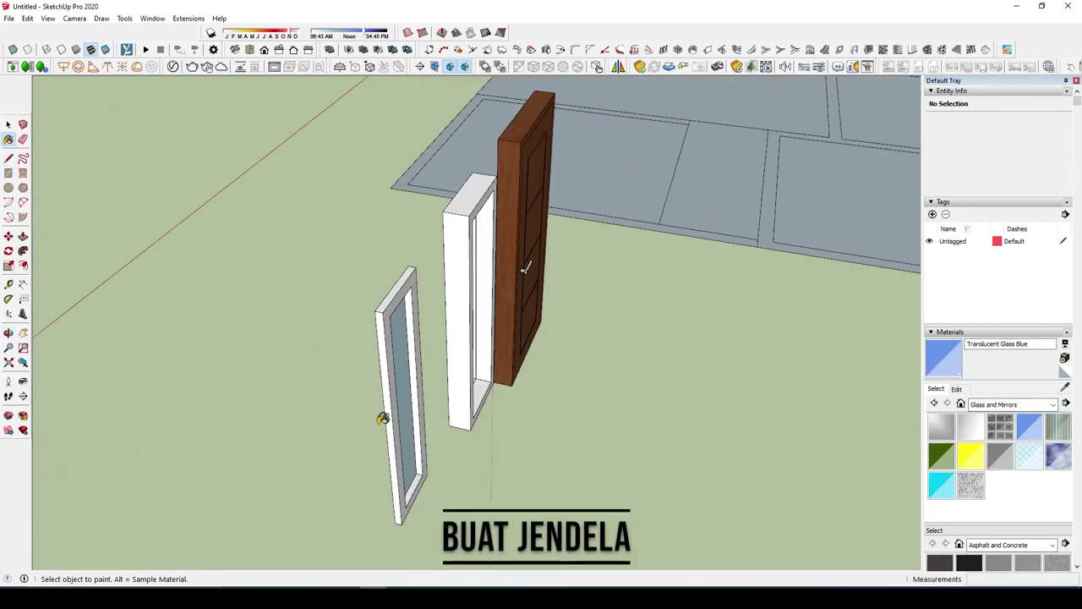
key(p)
click(328, 403)
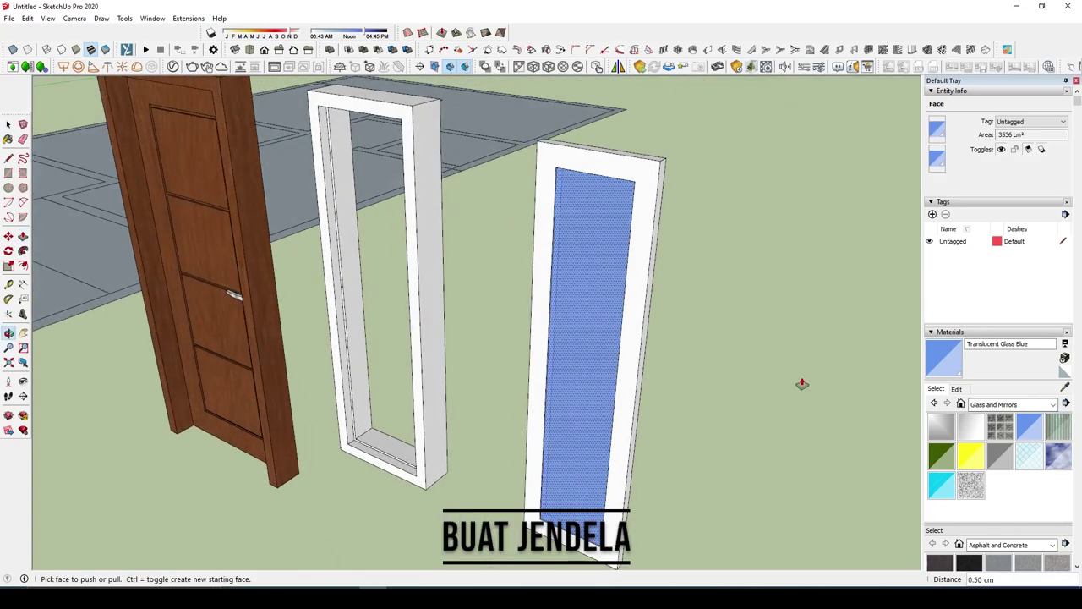
Step: Make the blue glass pane into a group
right_click(599, 416)
click(656, 295)
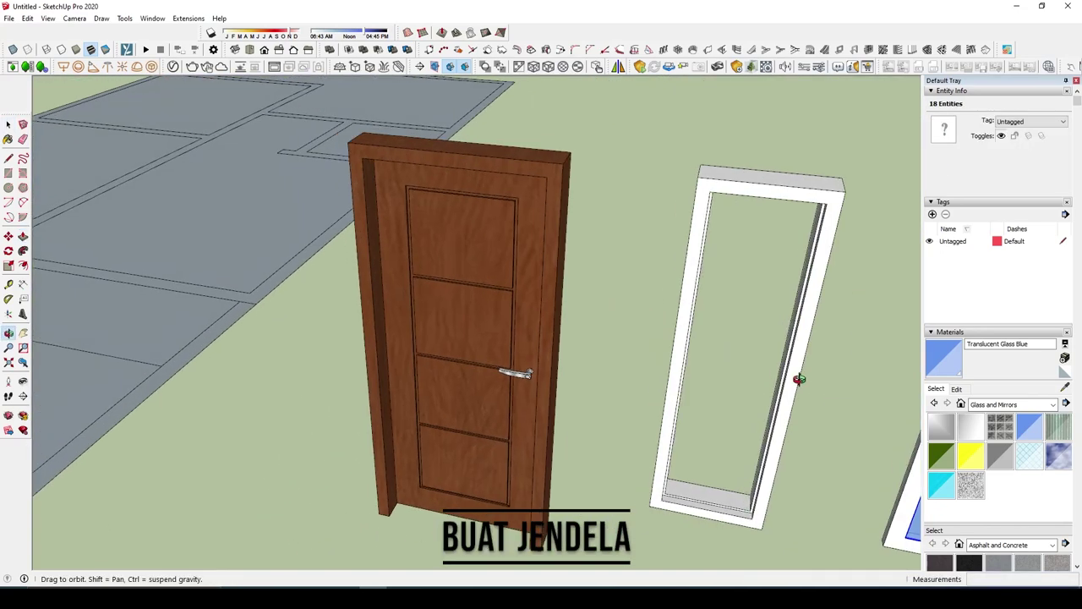
scroll(817, 384, down, 5)
scroll(743, 413, up, 4)
scroll(717, 443, up, 3)
click(717, 444)
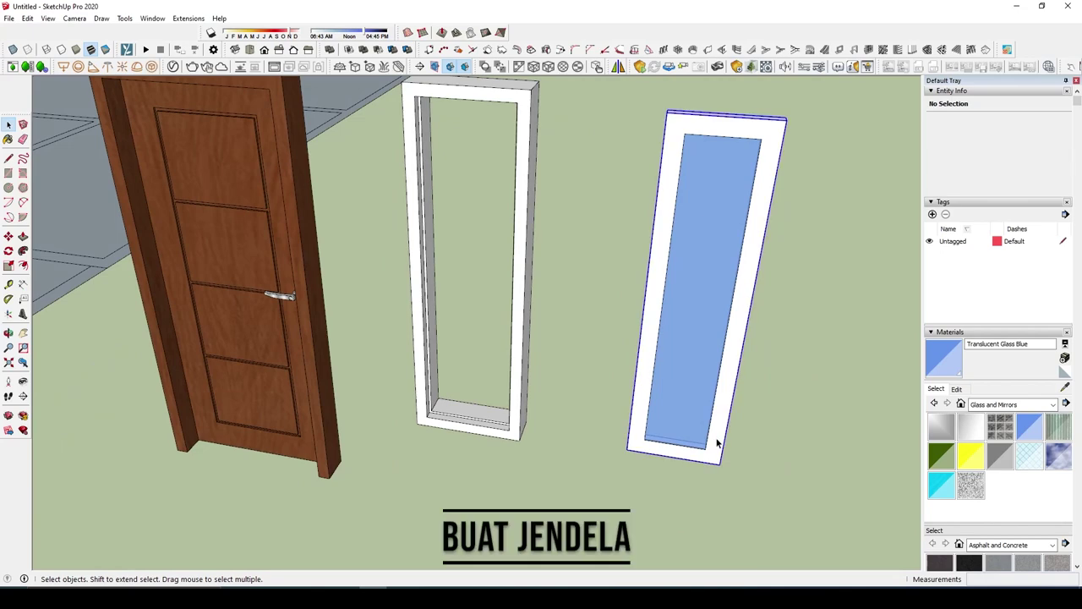
Step: Sample Wood Veneer 01 from the door and paint both window frames
click(1065, 387)
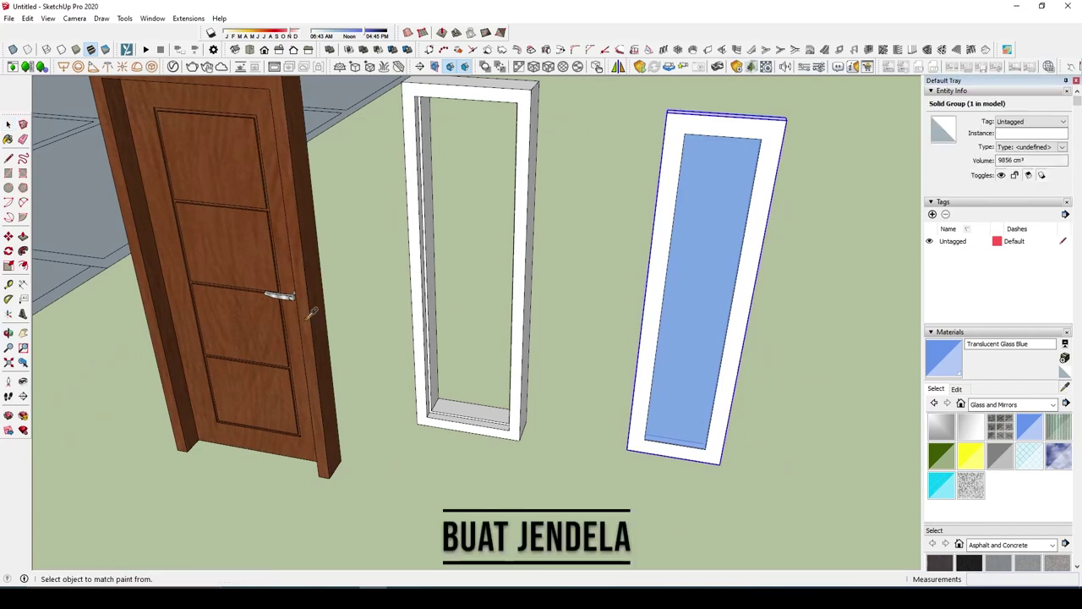
click(245, 253)
click(529, 297)
click(651, 384)
Step: Shift the glass group 1.5 cm into its frame
key(space)
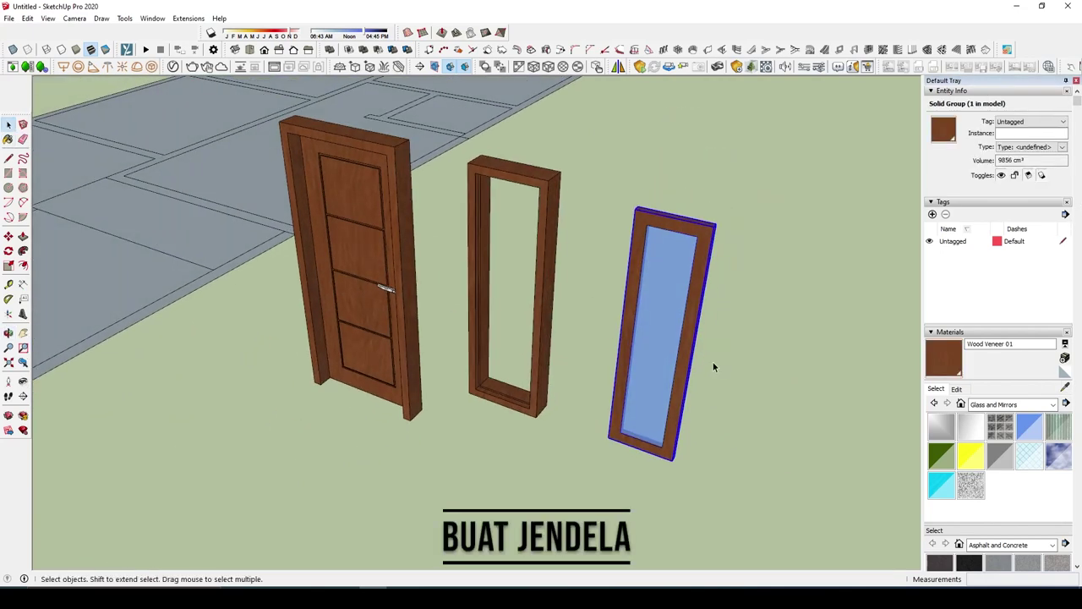
click(713, 362)
scroll(648, 440, up, 5)
middle_drag(648, 441, 267, 415)
click(268, 416)
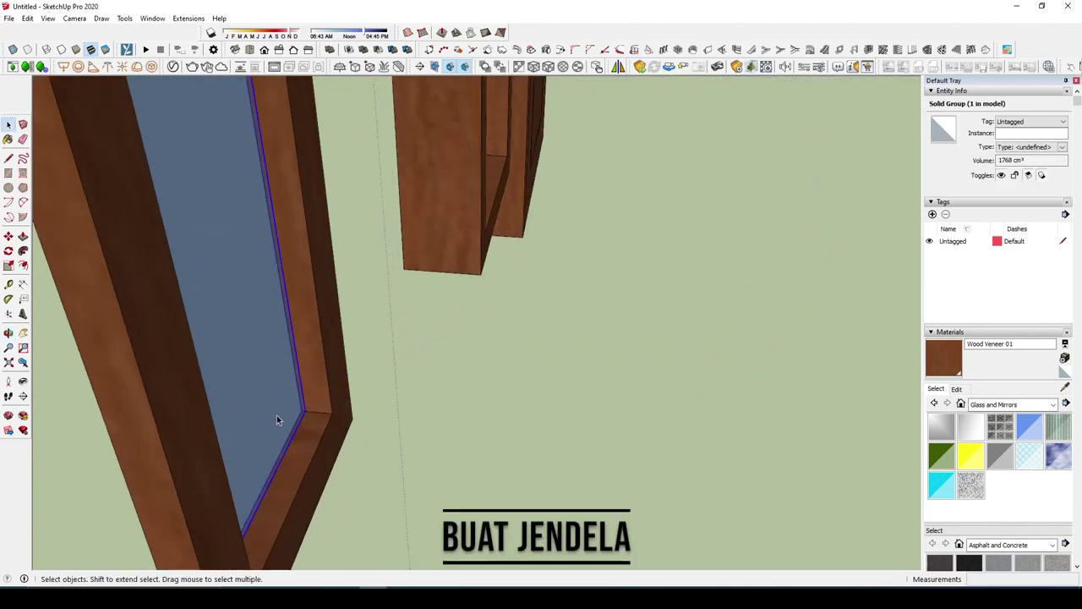
key(m)
click(277, 415)
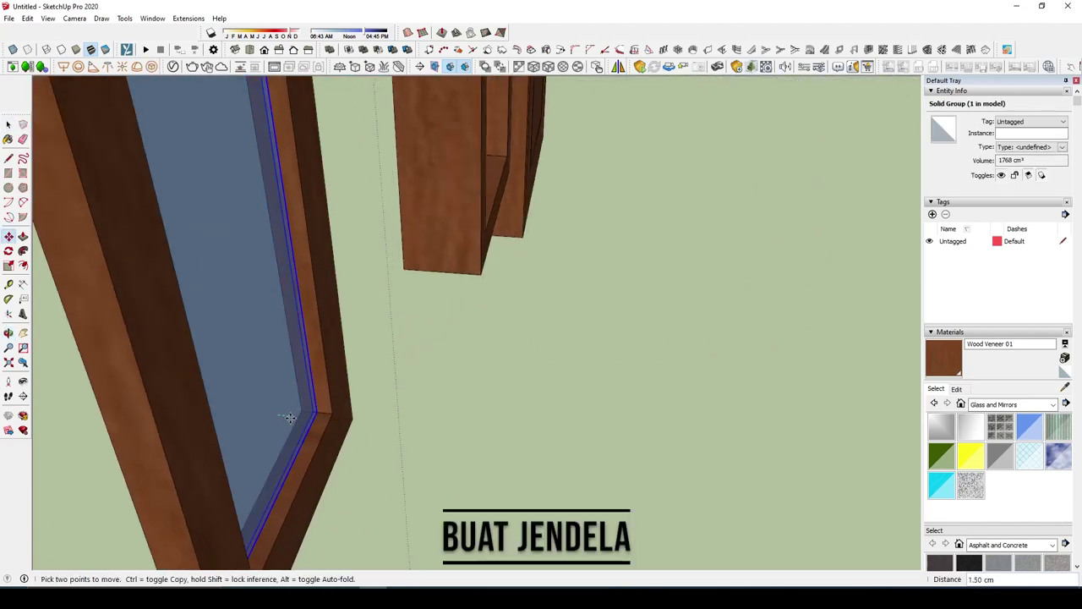
text(1.)
key(Return)
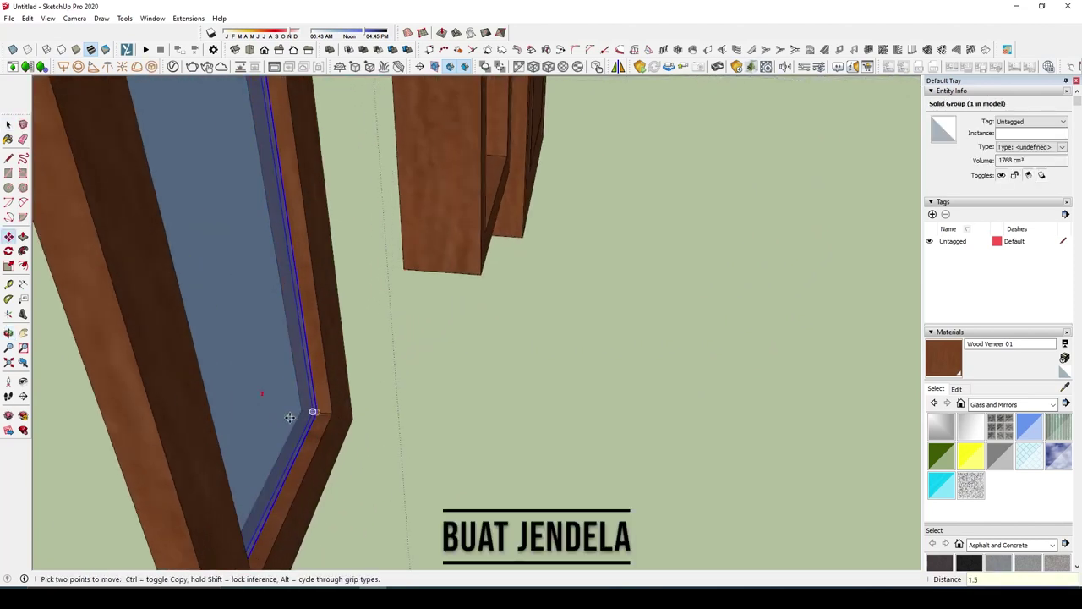
key(space)
Step: Box-select the glass and its frame and combine them into one group
middle_drag(676, 455, 569, 439)
scroll(774, 407, up, 2)
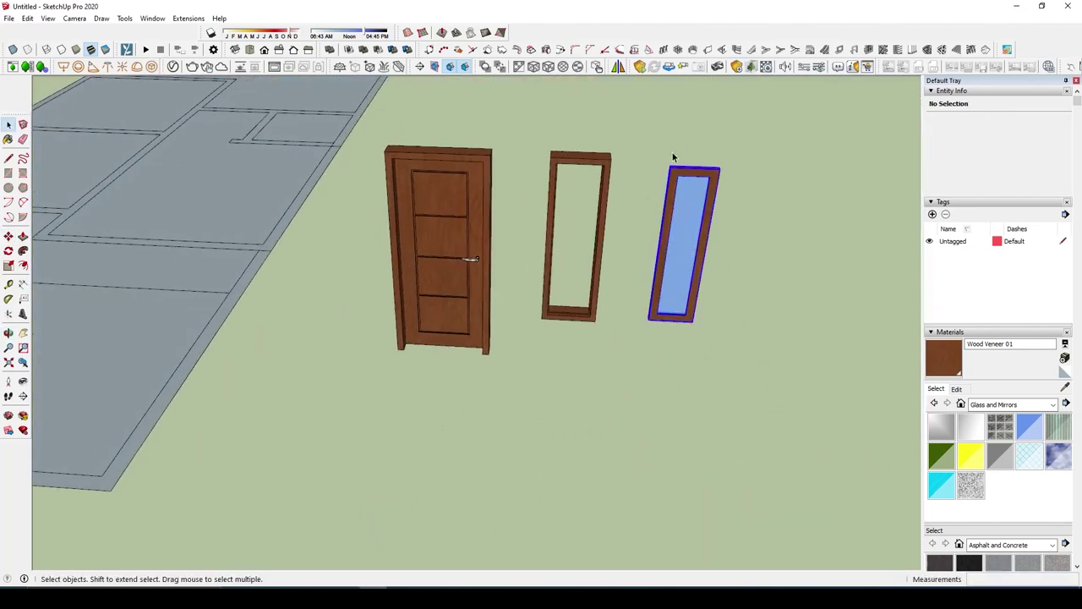
click(734, 377)
drag(769, 367, 665, 166)
right_click(690, 206)
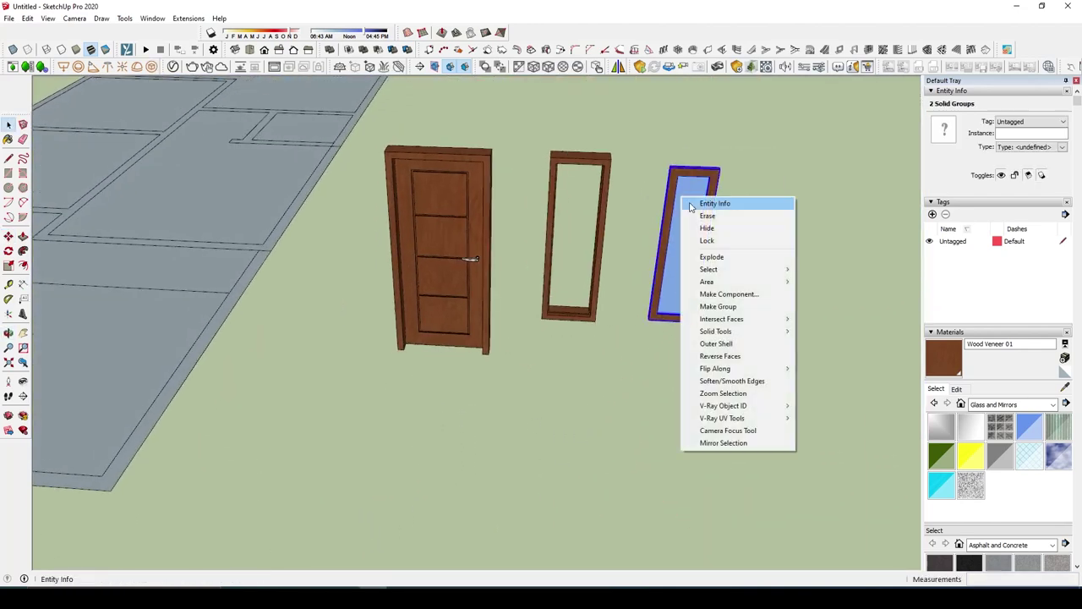
click(718, 307)
Step: Move the grouped sash inside the larger wooden window frame
scroll(668, 163, up, 3)
click(686, 177)
click(431, 156)
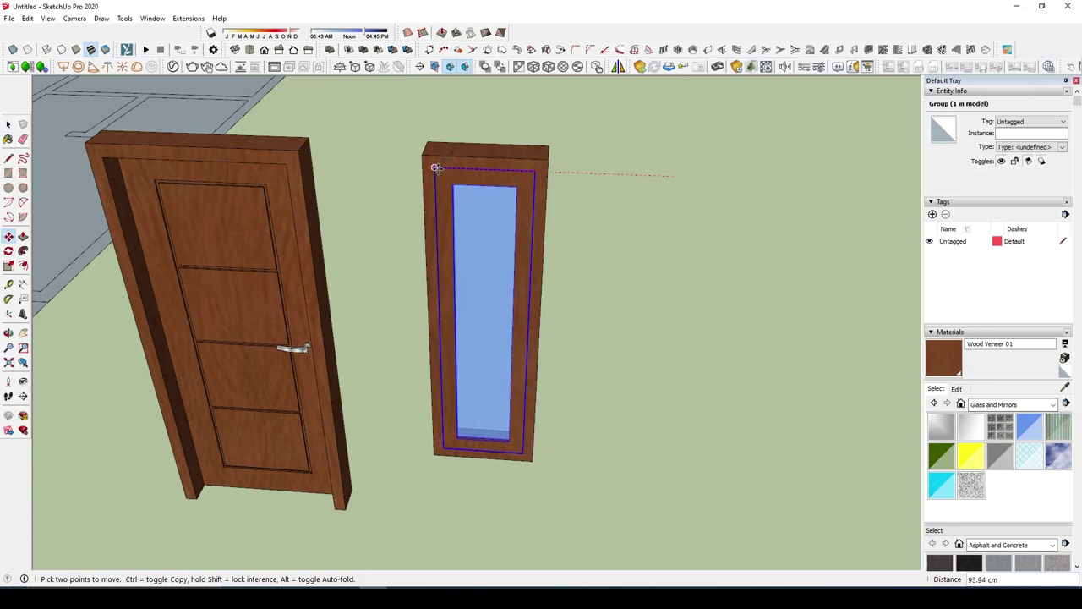
key(space)
scroll(577, 282, down, 3)
scroll(615, 257, up, 1)
click(614, 257)
middle_drag(615, 257, 609, 275)
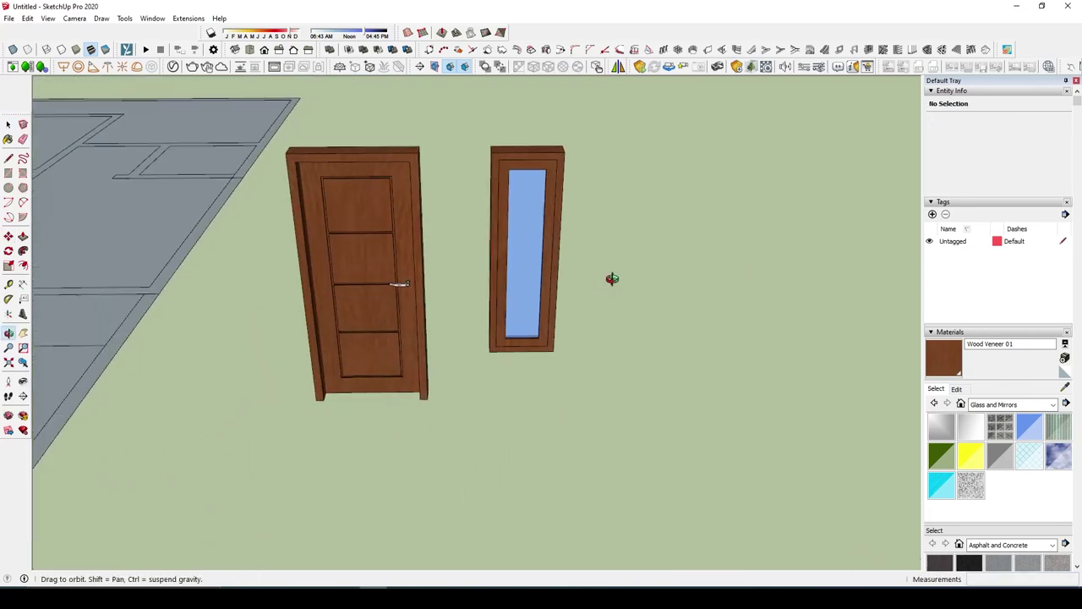
Step: Draw a 40 cm wide rectangular outline with the Line tool
scroll(592, 228, up, 2)
key(l)
click(626, 276)
text(20)
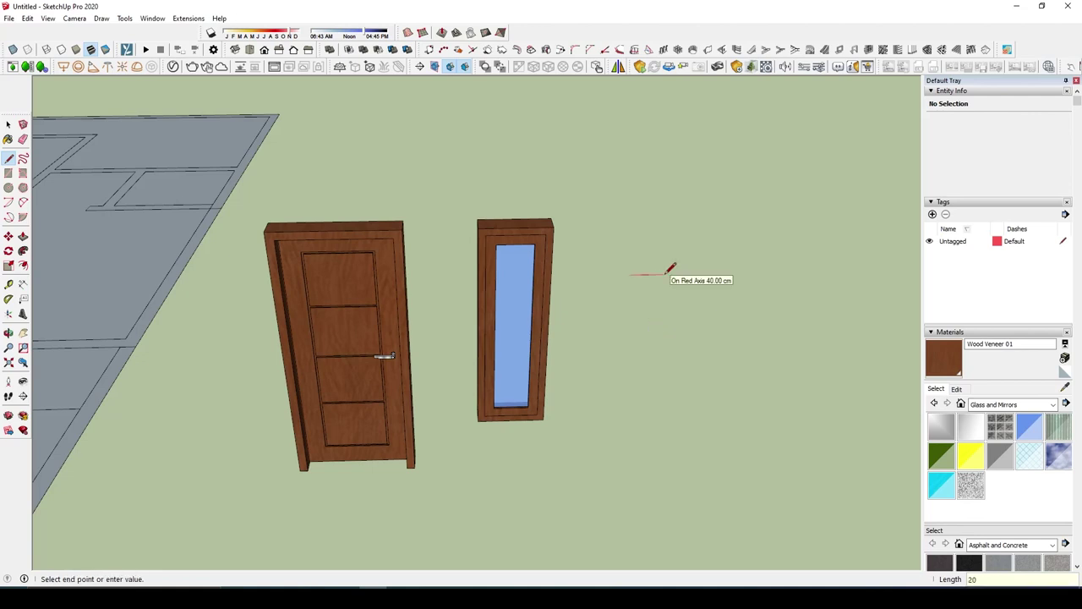
middle_drag(649, 276, 649, 298)
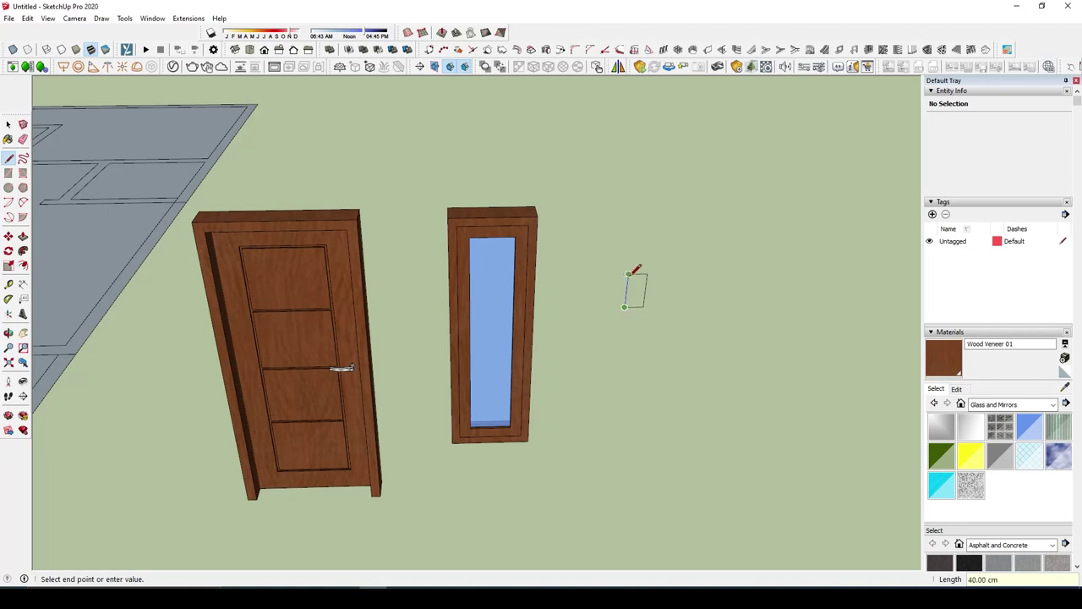
click(628, 274)
Step: Offset the new face's edge inward by 5 cm
key(space)
scroll(630, 279, up, 5)
click(635, 305)
key(f)
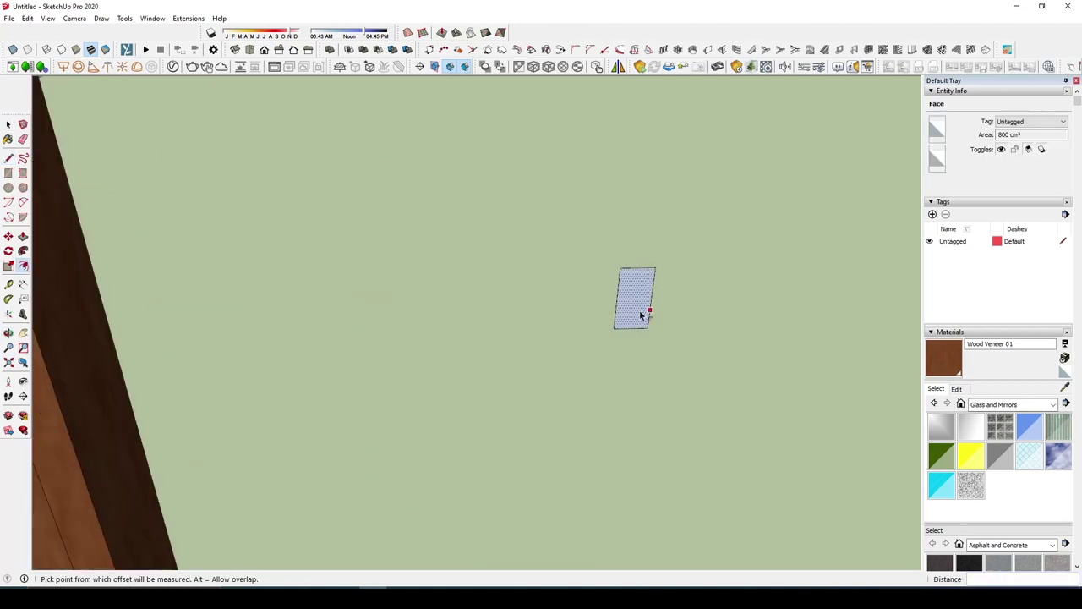
text(5)
key(Return)
mouse_move(643, 315)
middle_down()
mouse_move(513, 306)
mouse_move(623, 408)
mouse_move(240, 430)
mouse_move(473, 437)
middle_up()
Step: Push/Pull the 5 cm rim to give the block depth, then select it
key(p)
click(480, 435)
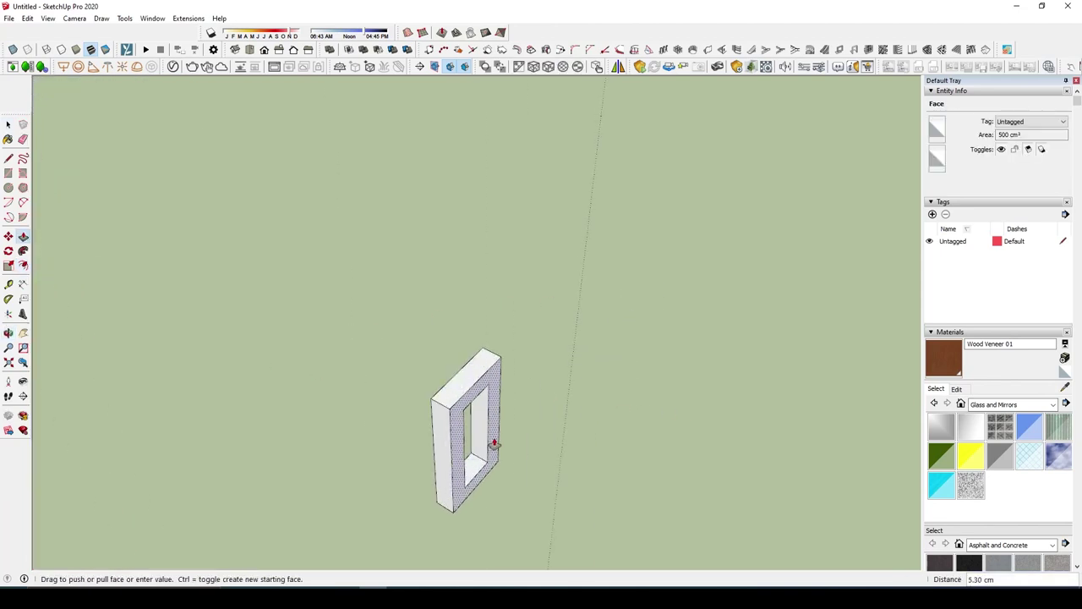
key(Return)
scroll(625, 406, down, 3)
key(space)
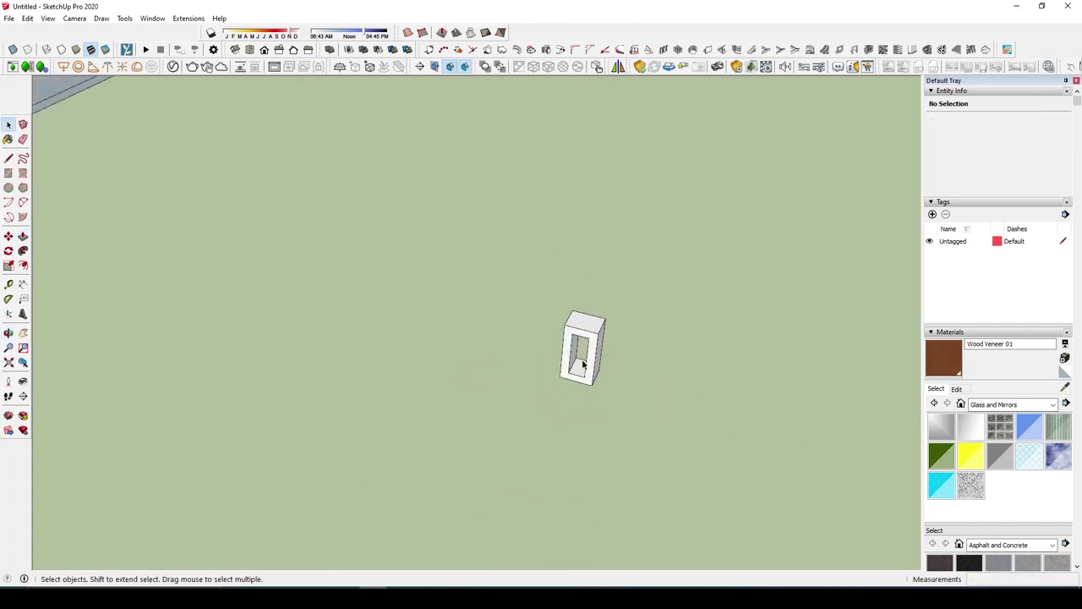
click(595, 362)
Step: Make the small vent block a group and set it on the window frame top
right_click(594, 362)
click(649, 454)
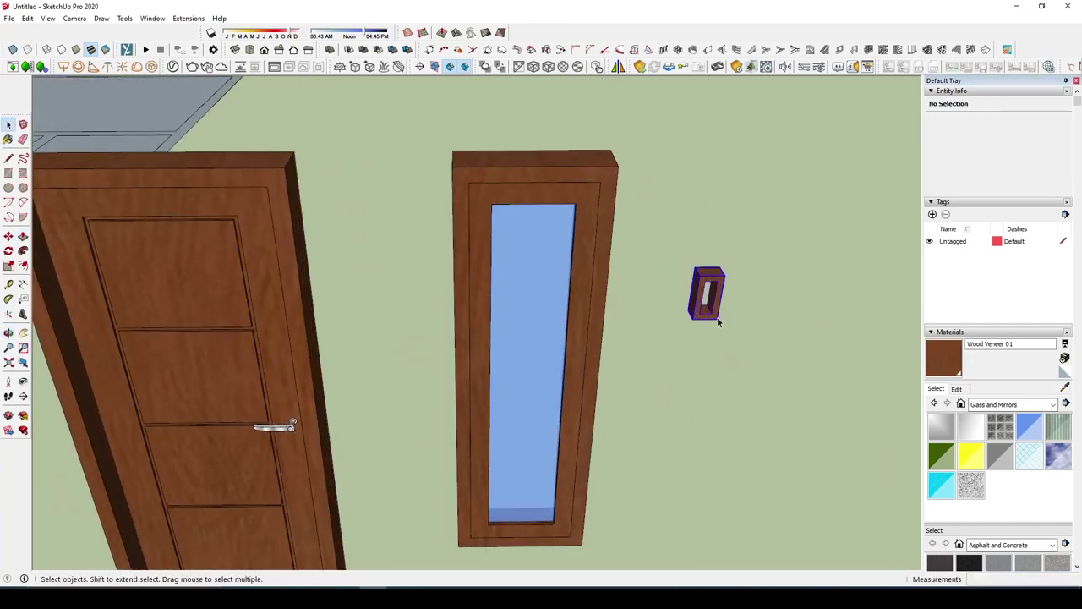
click(717, 318)
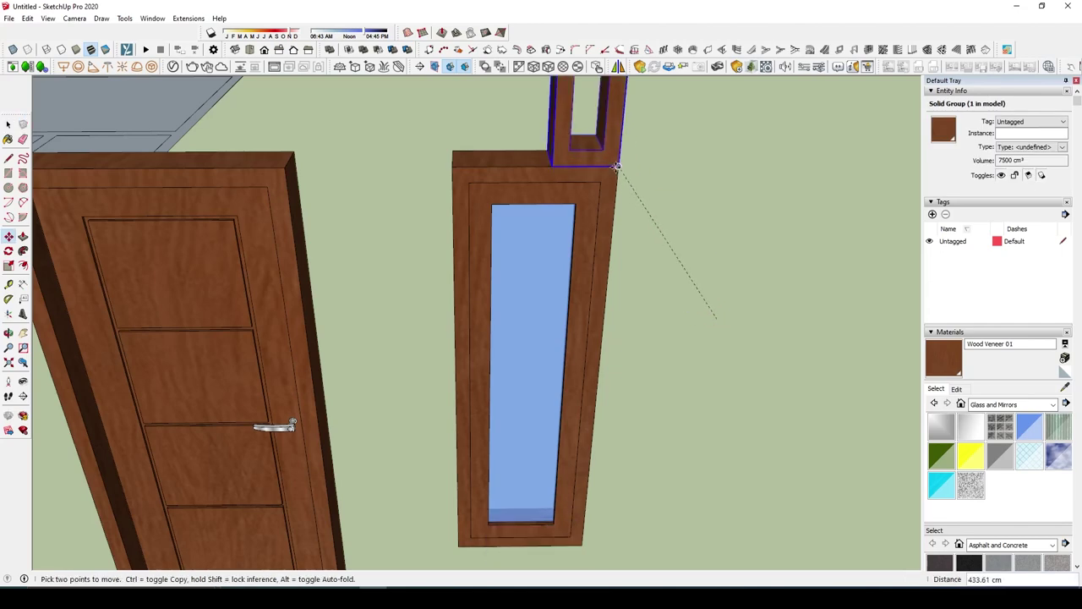
click(617, 166)
Step: Lift the vent block up into position on top of the window
scroll(619, 148, down, 2)
middle_drag(675, 229, 692, 204)
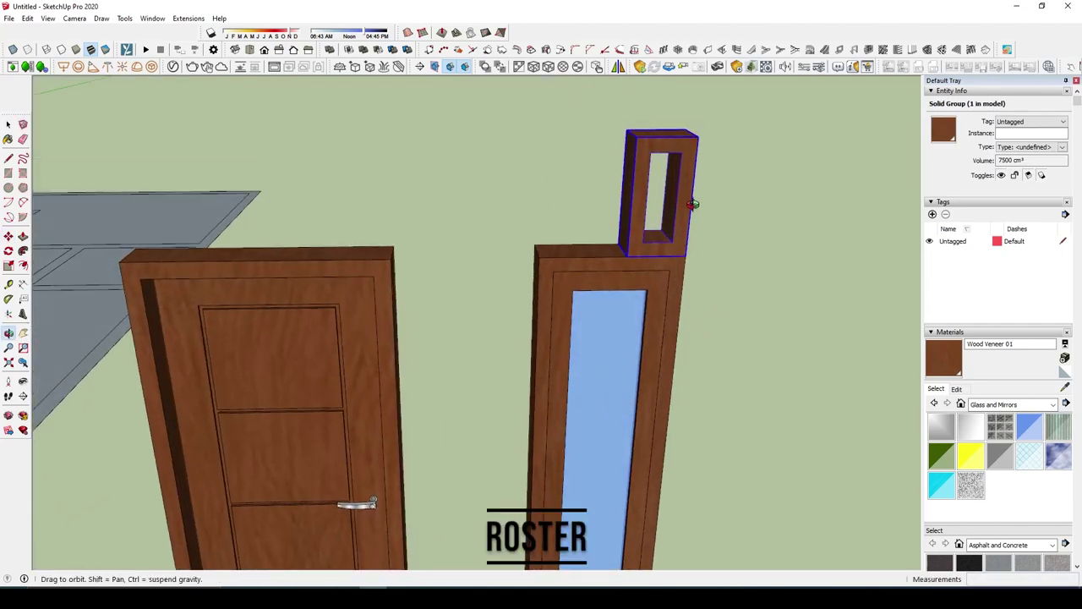
click(685, 258)
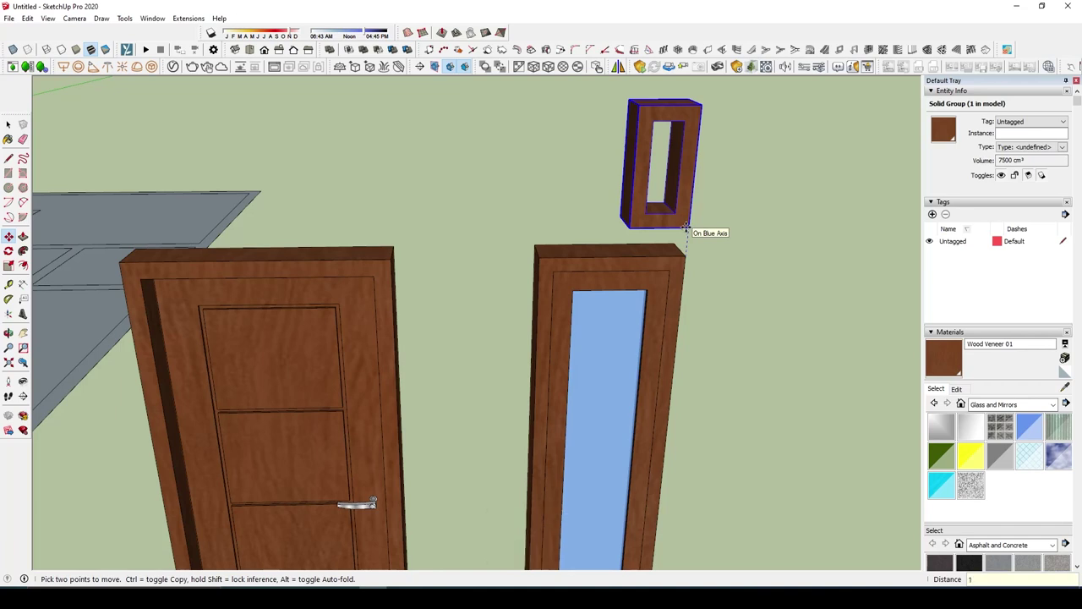
middle_drag(686, 229, 682, 226)
click(682, 226)
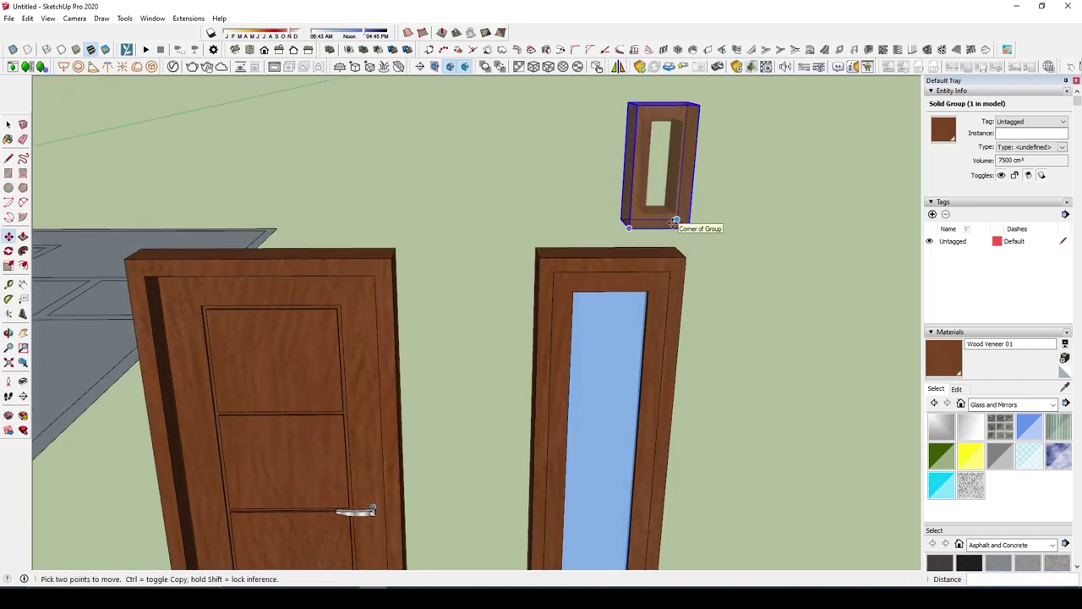
Step: Copy the vent block 30 cm to the left on the window top
click(628, 226)
key(ctrl)
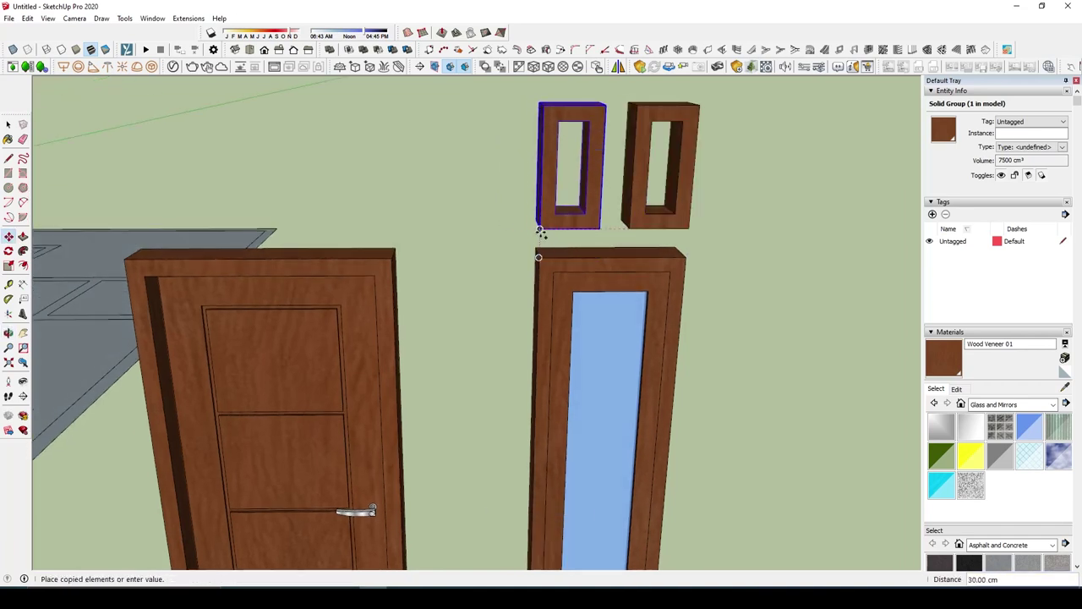
click(538, 255)
scroll(662, 253, down, 5)
key(space)
scroll(684, 256, down, 3)
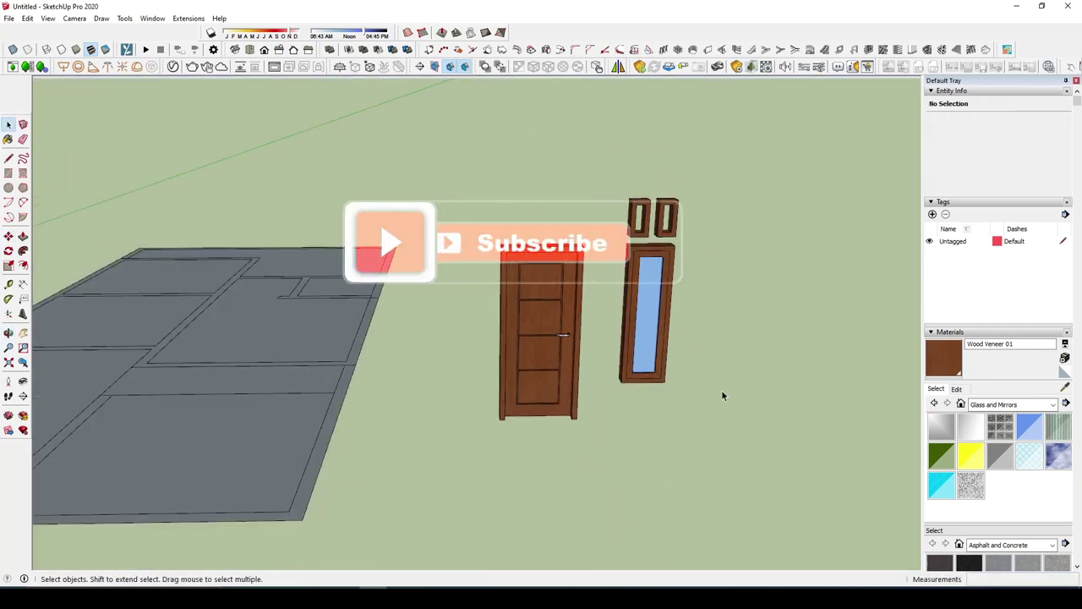
right_click(651, 216)
Step: Group the window with its two vent blocks
click(685, 329)
mouse_move(685, 329)
middle_down()
mouse_move(651, 311)
mouse_move(672, 304)
mouse_move(643, 309)
middle_up()
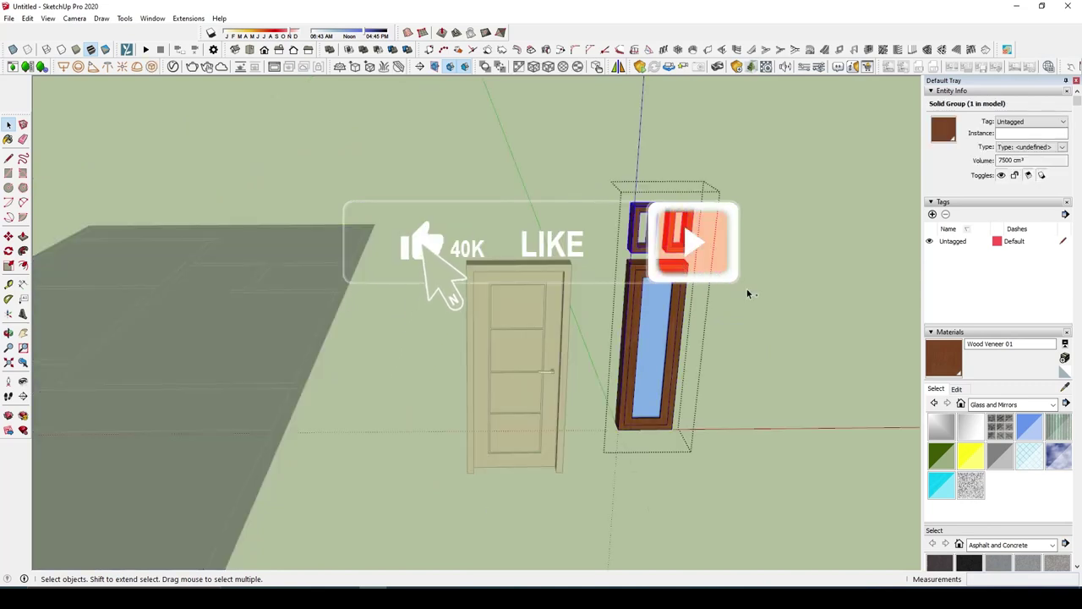
key(Escape)
Step: Copy and paste a vent block, setting it above the door
key(ctrl+c)
key(ctrl+v)
scroll(412, 260, up, 2)
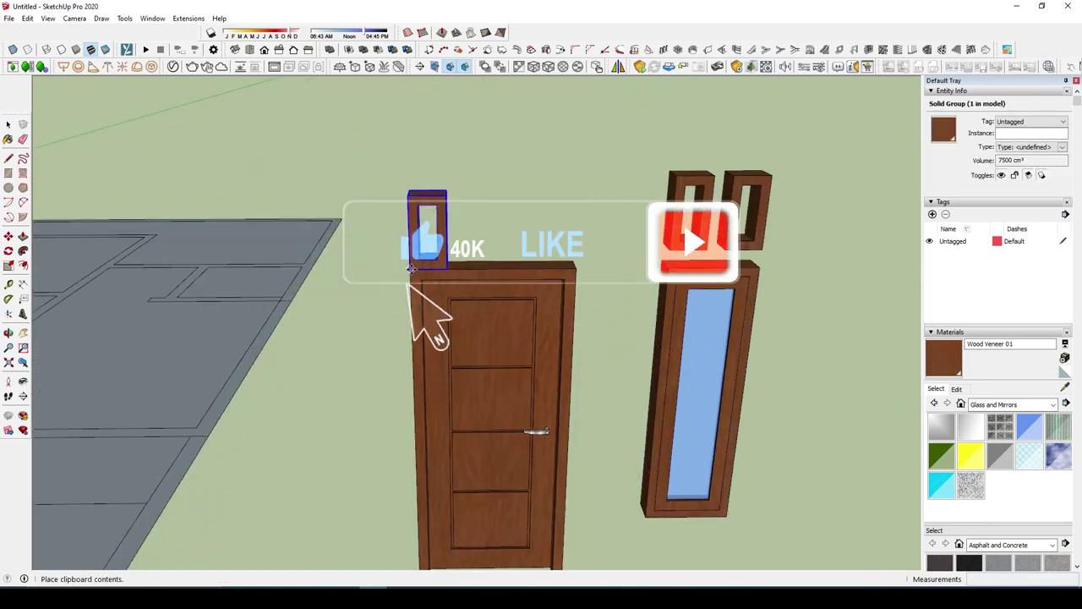
click(457, 279)
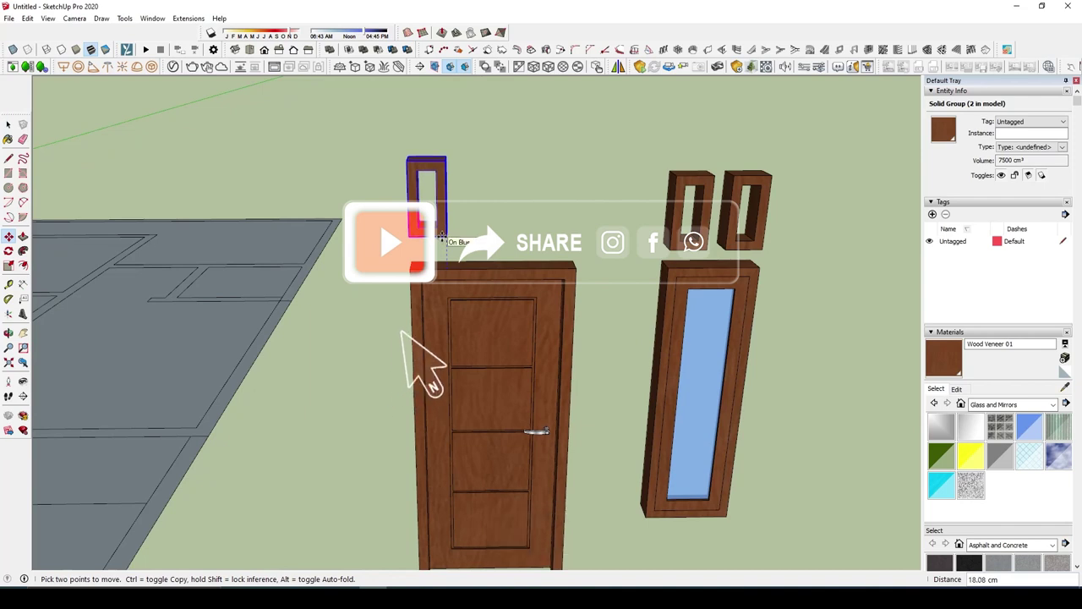
Step: Ctrl-move copies to get three vent blocks above the door
click(445, 252)
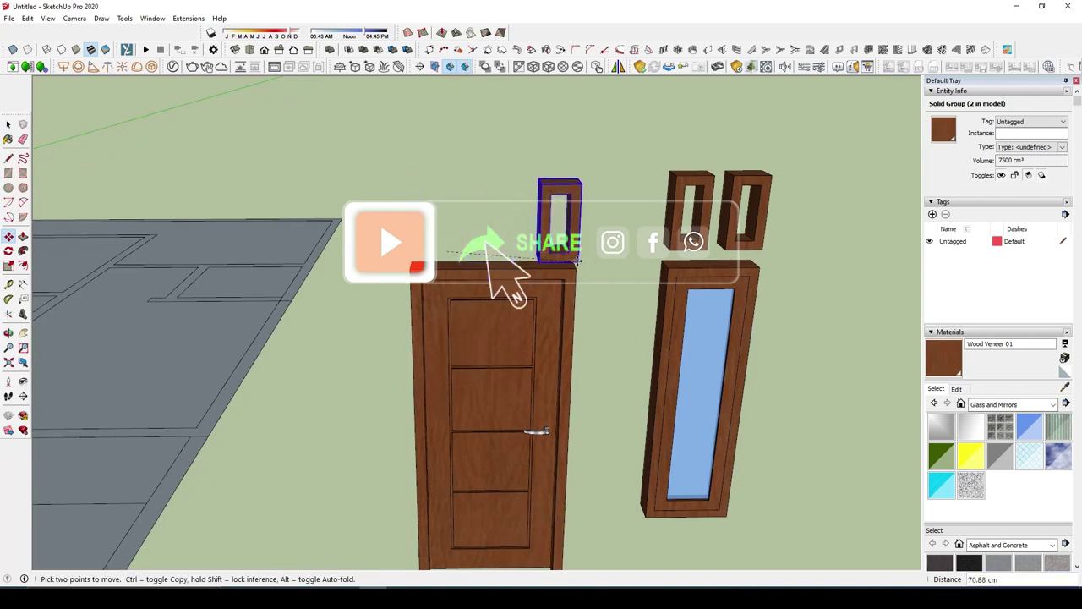
key(ctrl)
key(Escape)
scroll(574, 268, up, 1)
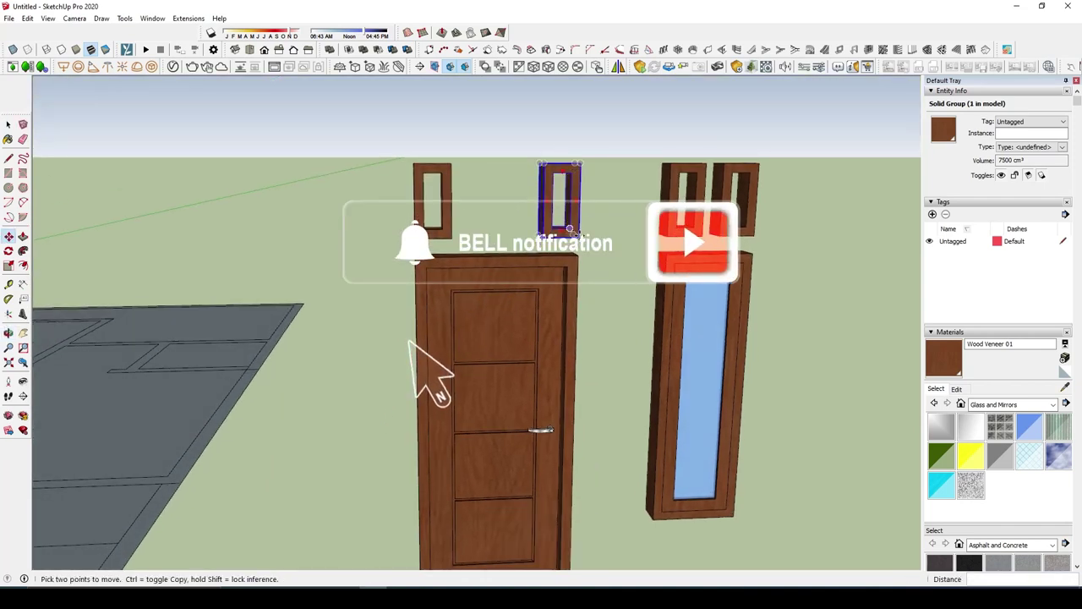
click(545, 237)
key(ctrl)
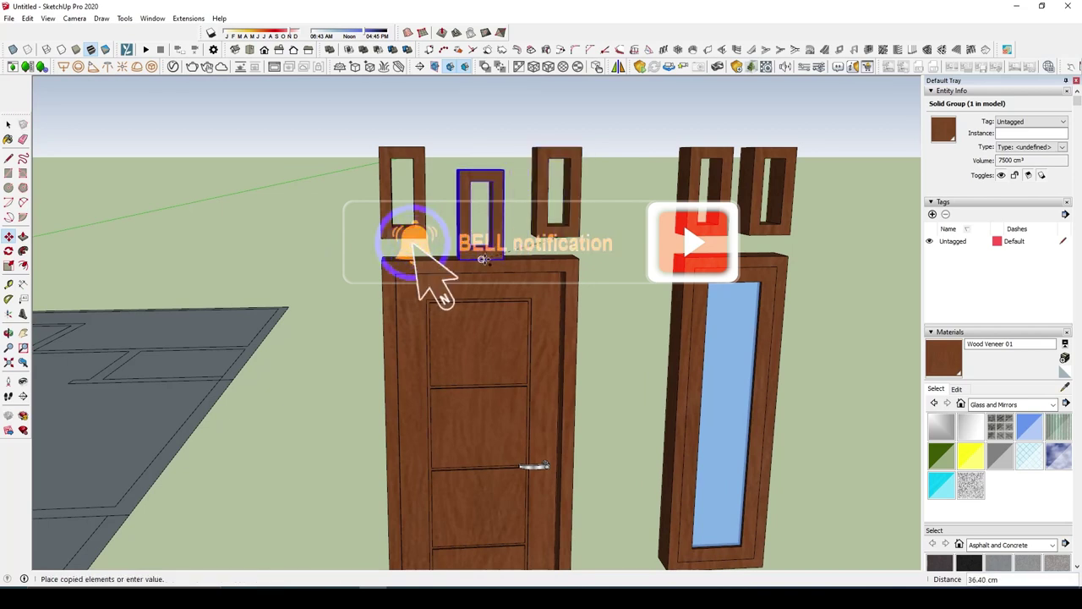
click(505, 259)
scroll(518, 221, down, 5)
key(space)
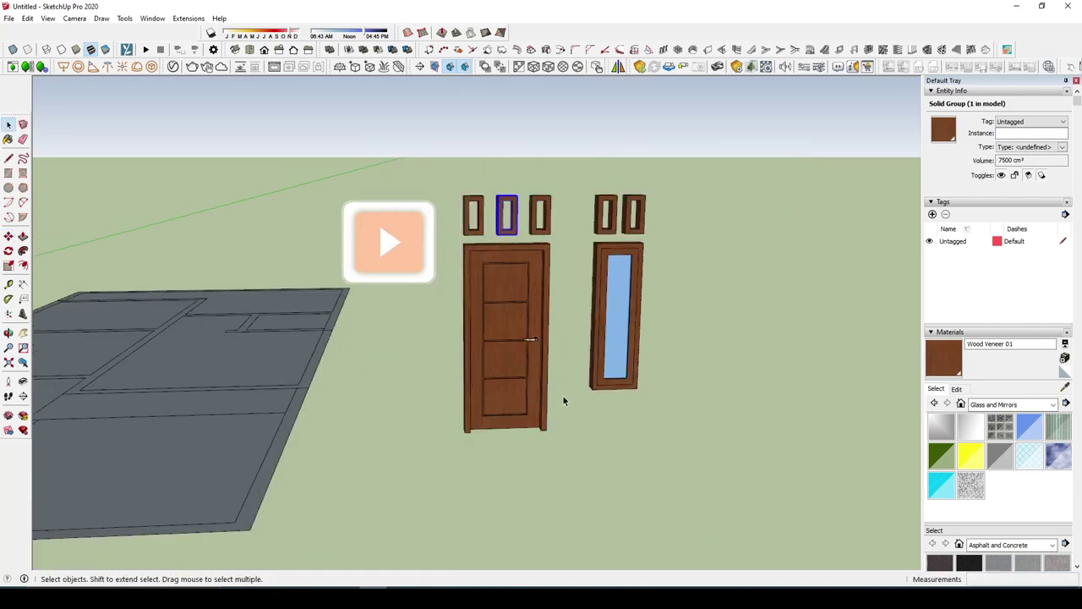
Step: Group the door together with its three vent blocks
drag(561, 442, 381, 144)
right_click(503, 239)
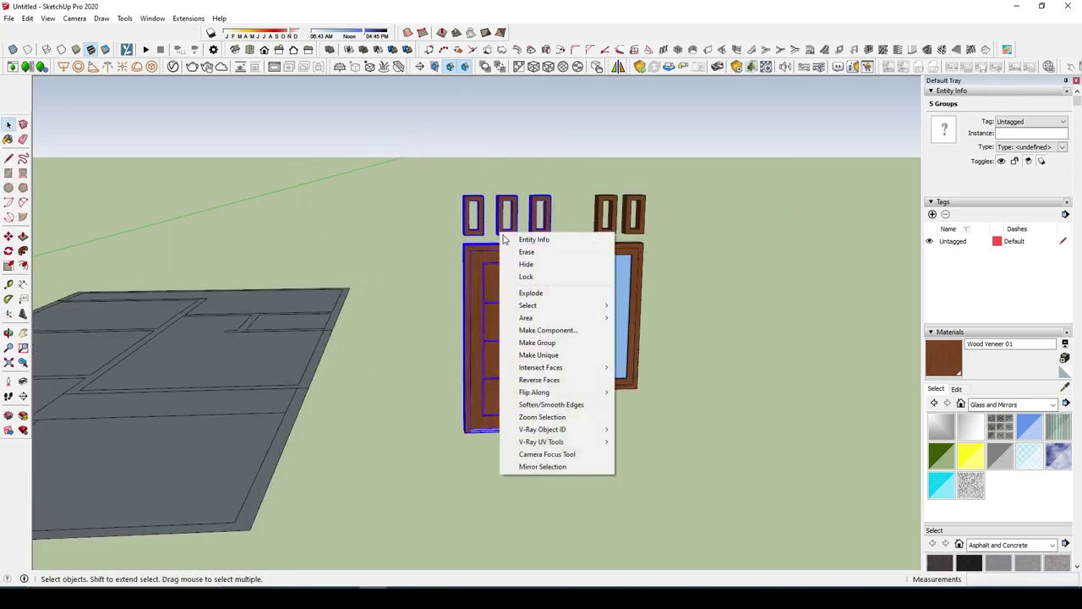
click(537, 342)
Step: Orbit out to look down onto the whole floor plan
middle_drag(708, 366, 593, 375)
scroll(595, 412, up, 2)
scroll(595, 412, down, 3)
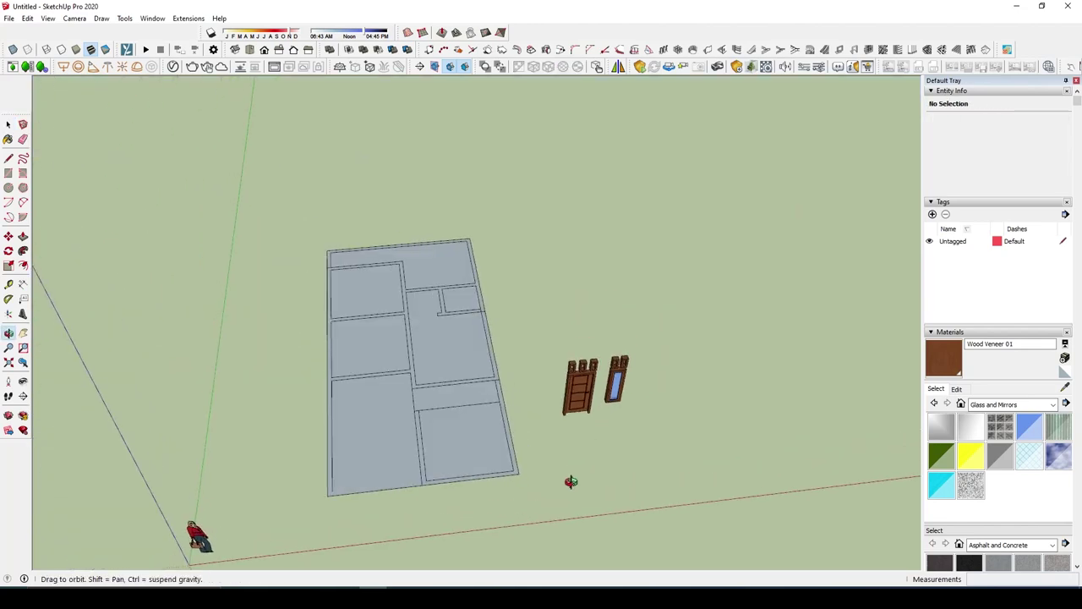
middle_drag(198, 531, 519, 437)
scroll(519, 437, up, 3)
scroll(507, 355, down, 2)
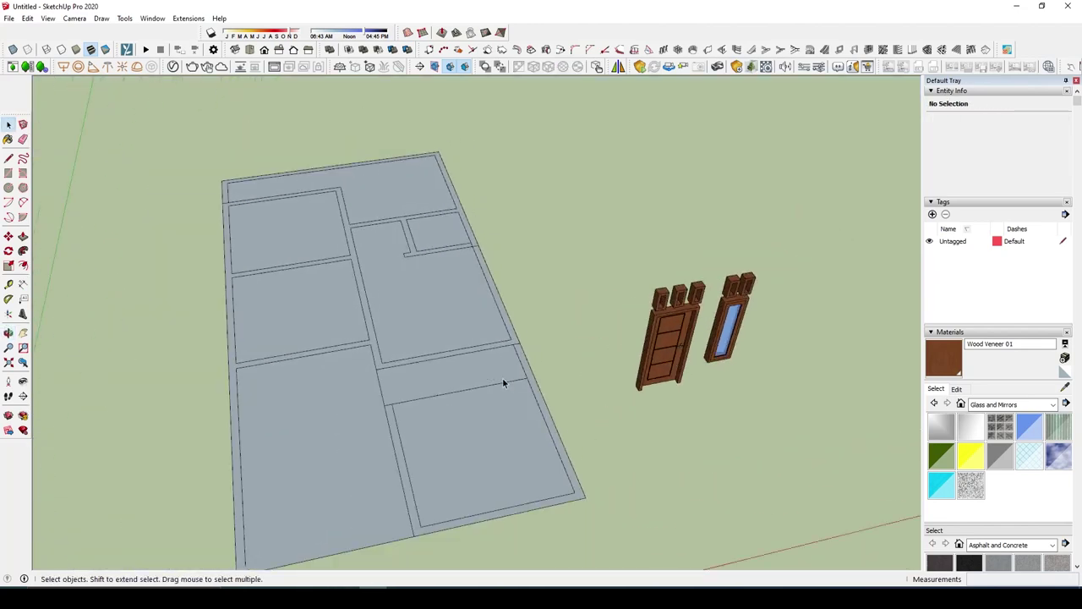
mouse_move(502, 377)
middle_down()
mouse_move(437, 361)
mouse_move(463, 375)
middle_up()
Step: Push/Pull the central room floor up into a thick slab
key(p)
drag(451, 369, 431, 328)
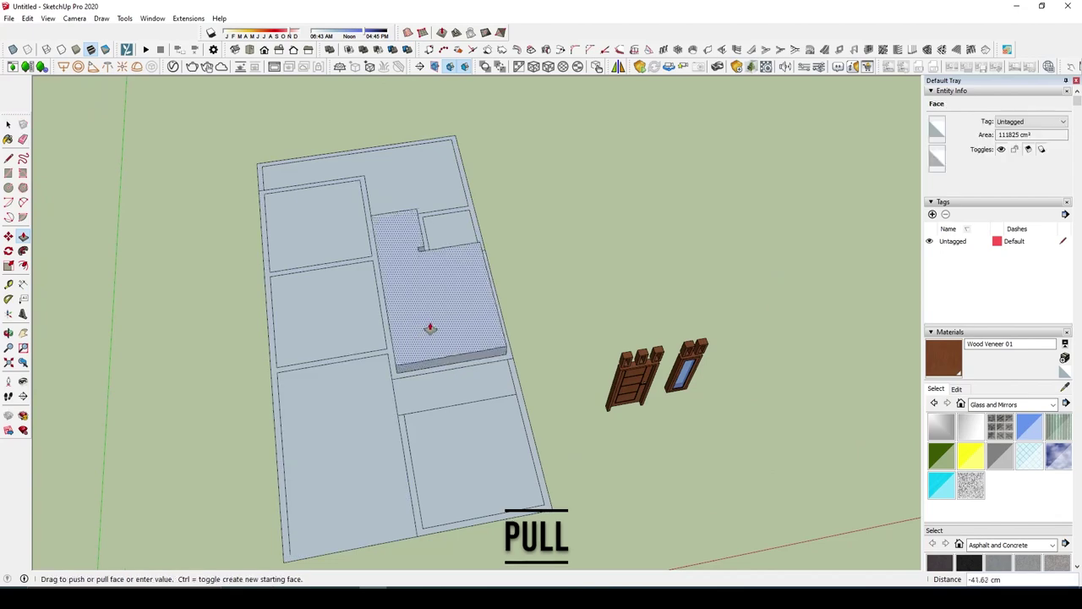
scroll(416, 345, up, 3)
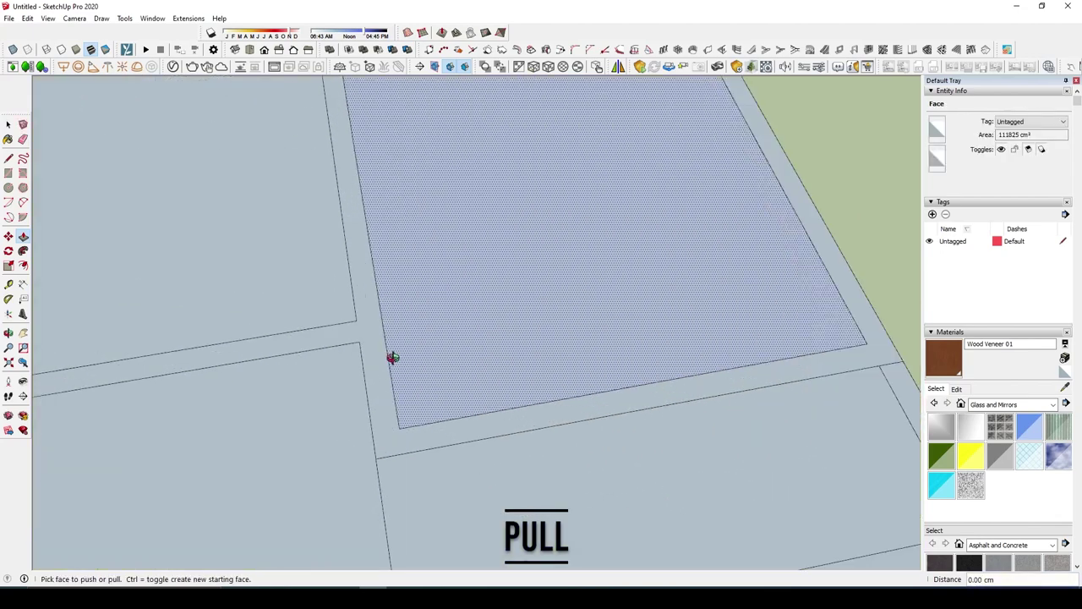
scroll(392, 357, up, 3)
key(Return)
scroll(541, 373, down, 3)
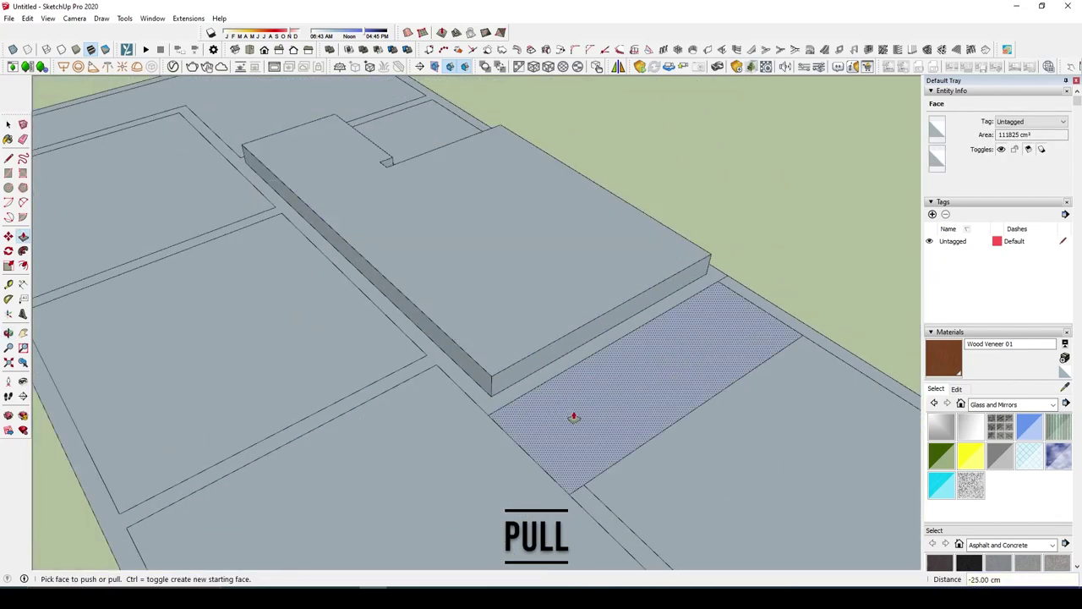
Step: Orbit around to inspect the raised room slabs from another side
mouse_move(215, 194)
middle_down()
mouse_move(647, 251)
mouse_move(544, 350)
mouse_move(536, 331)
mouse_move(572, 349)
middle_up()
scroll(558, 354, up, 2)
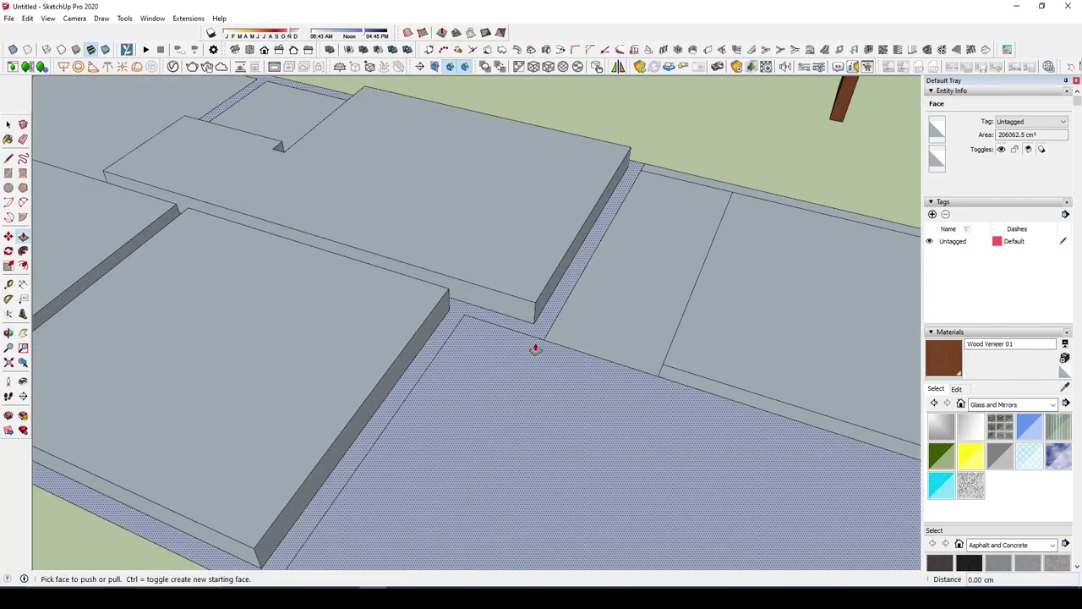
scroll(524, 351, up, 2)
key(space)
key(l)
key(space)
scroll(503, 408, down, 3)
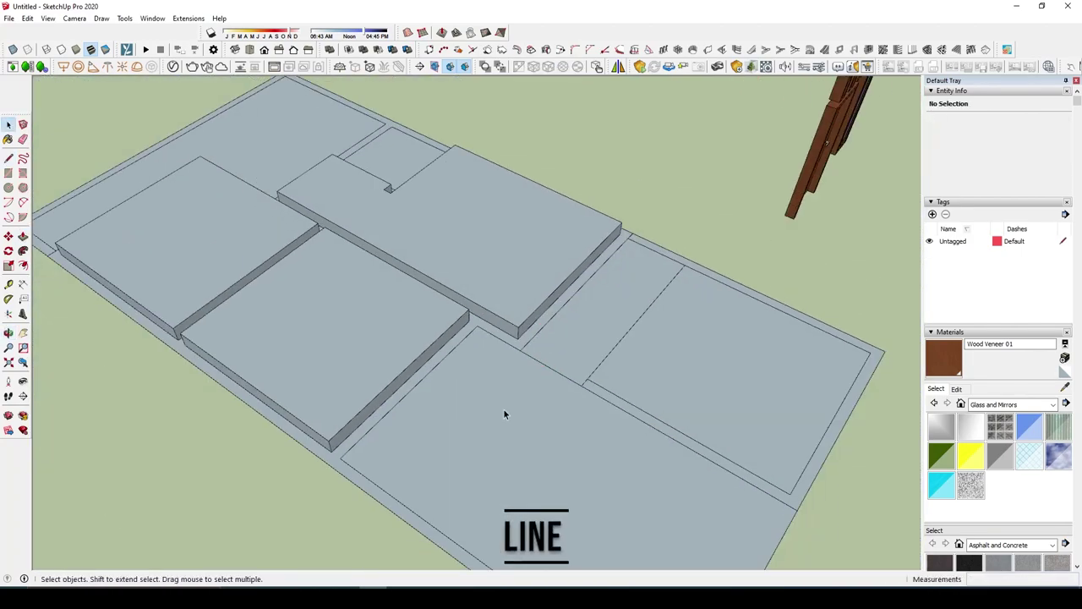
click(460, 410)
scroll(336, 446, down, 2)
key(l)
scroll(338, 448, up, 2)
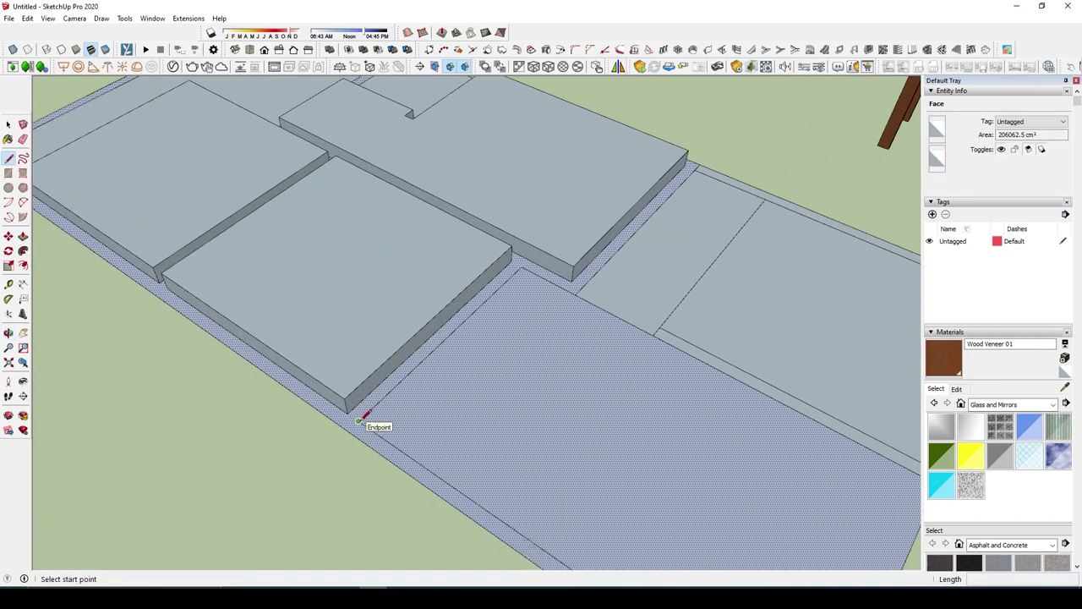
key(space)
middle_drag(501, 401, 591, 281)
key(p)
scroll(592, 265, up, 1)
scroll(629, 259, down, 4)
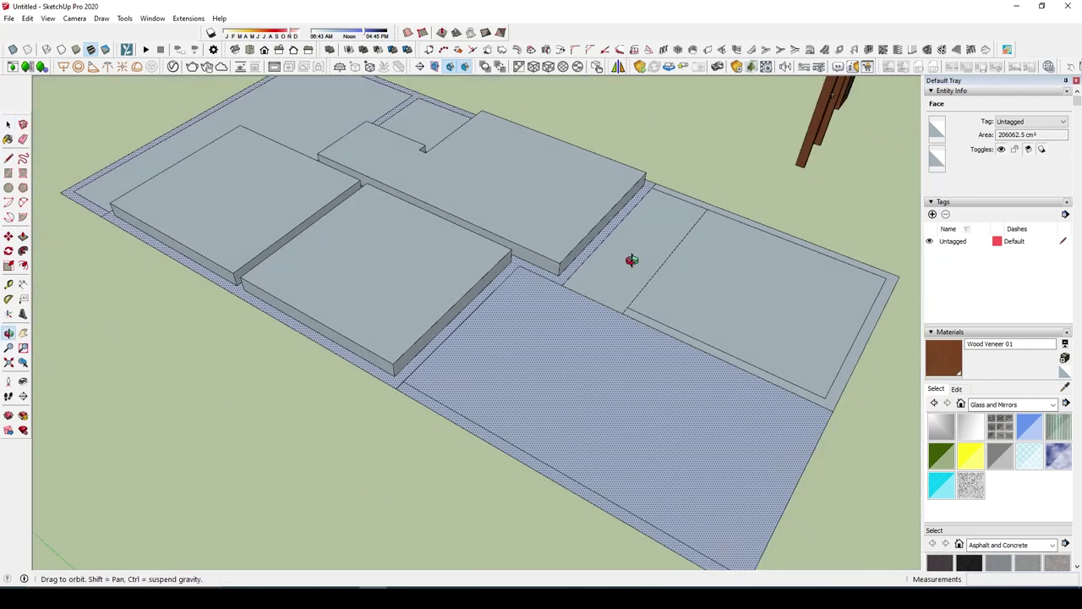
middle_drag(445, 380, 286, 414)
scroll(286, 414, up, 3)
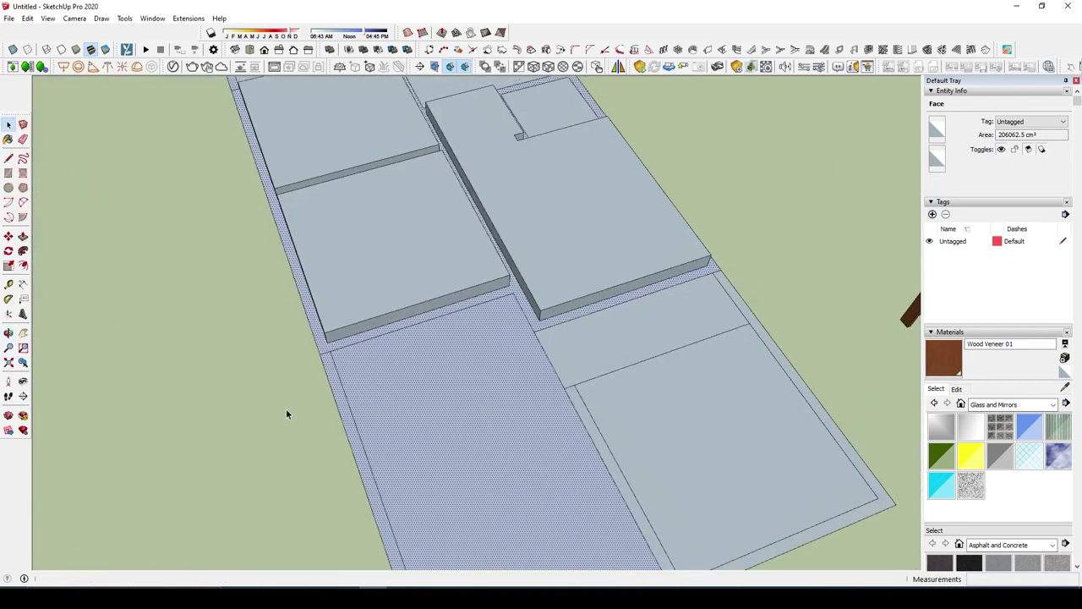
click(324, 350)
scroll(325, 347, down, 3)
key(space)
scroll(456, 320, up, 2)
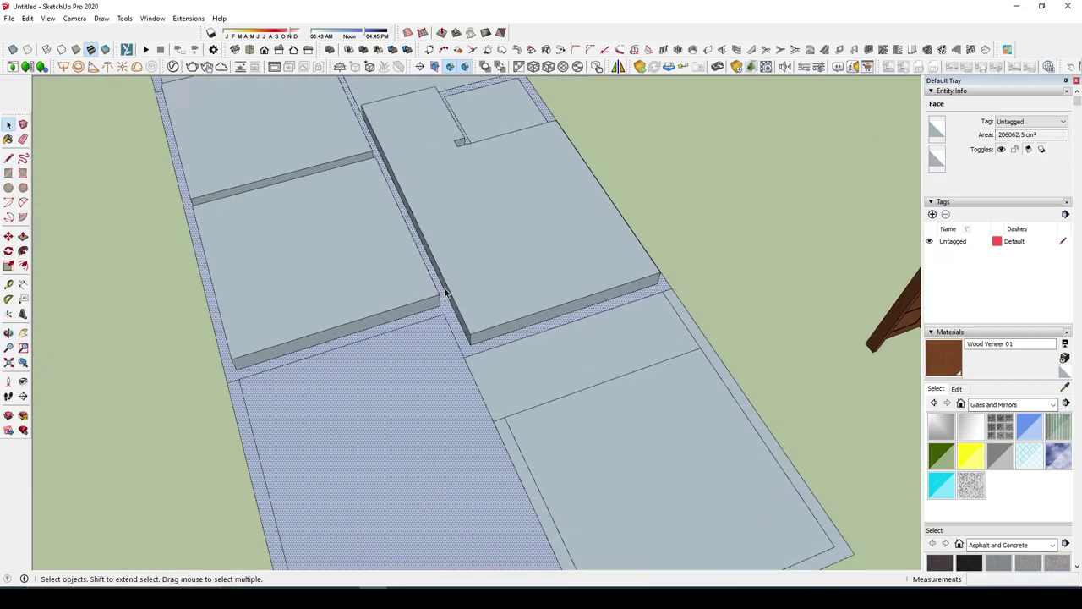
scroll(447, 310, up, 1)
scroll(448, 310, up, 2)
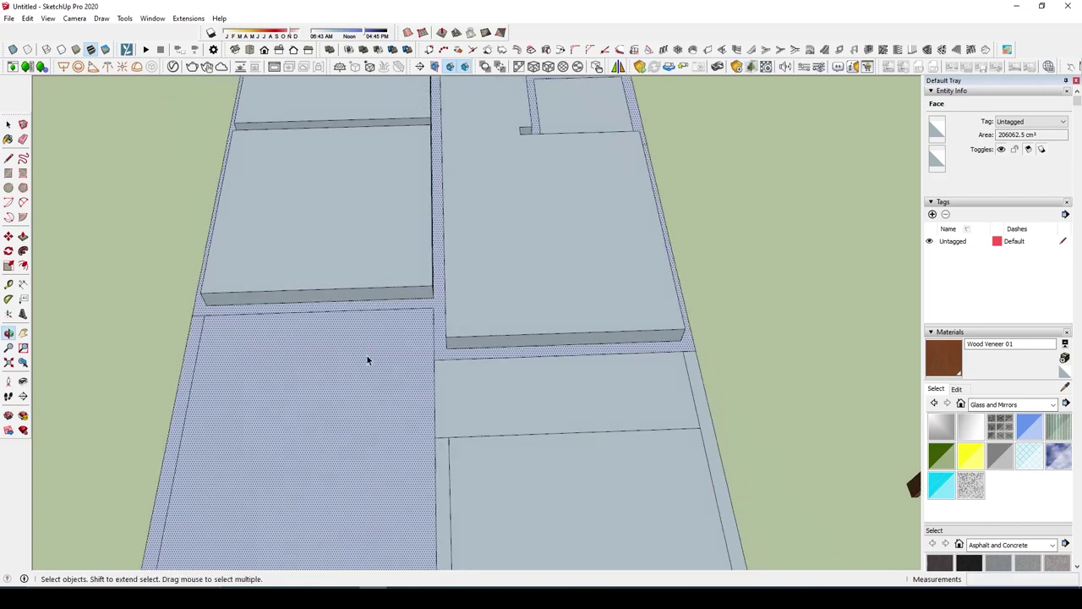
click(432, 391)
click(439, 344)
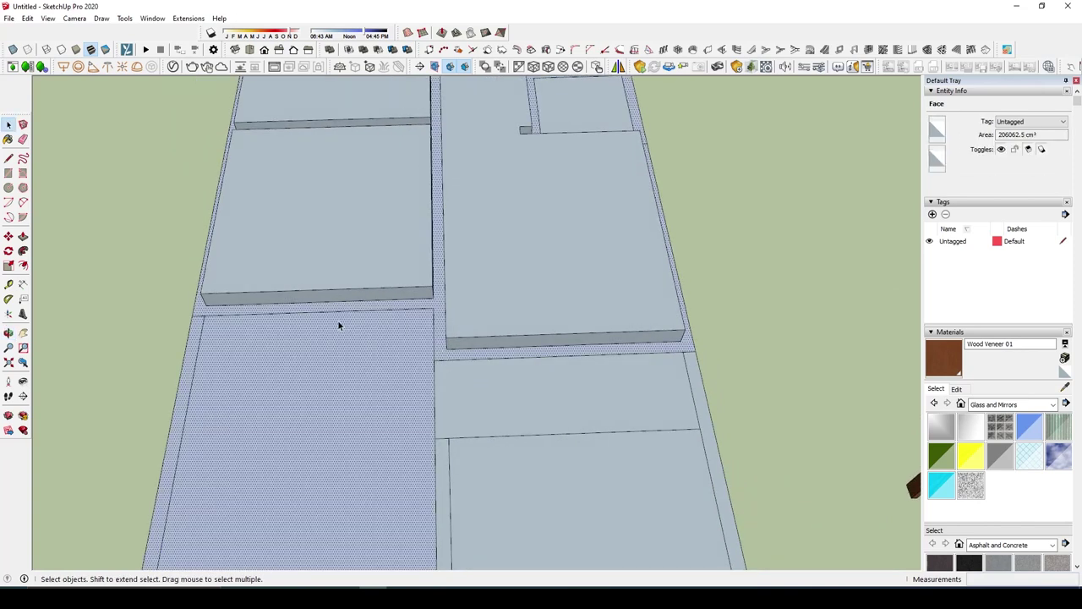
scroll(203, 316, up, 1)
scroll(180, 314, up, 2)
scroll(200, 310, up, 2)
scroll(199, 308, up, 1)
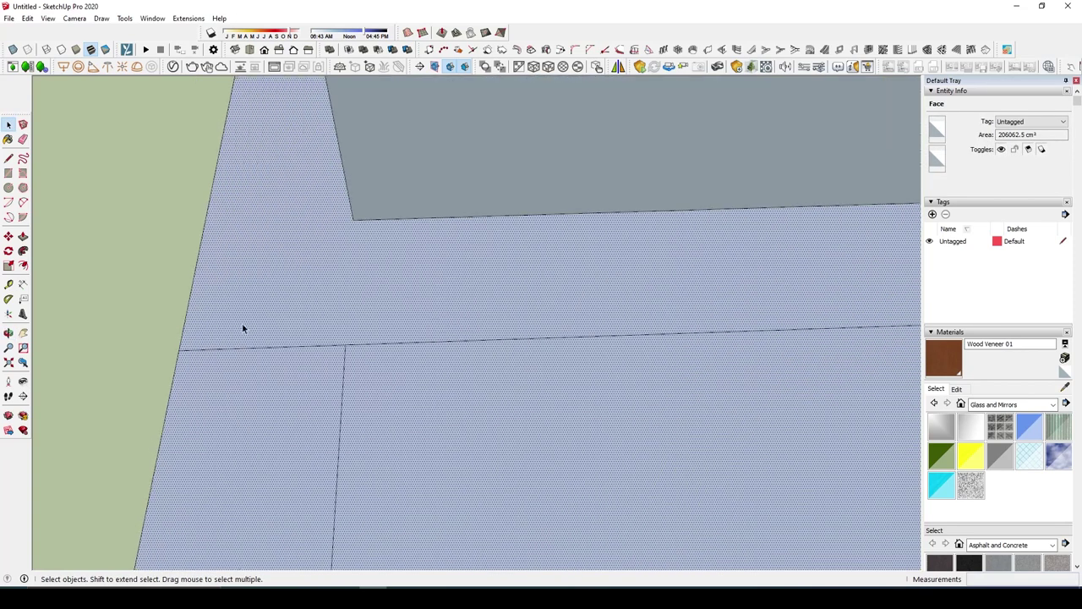
scroll(242, 323, down, 5)
middle_drag(664, 317, 496, 411)
click(490, 411)
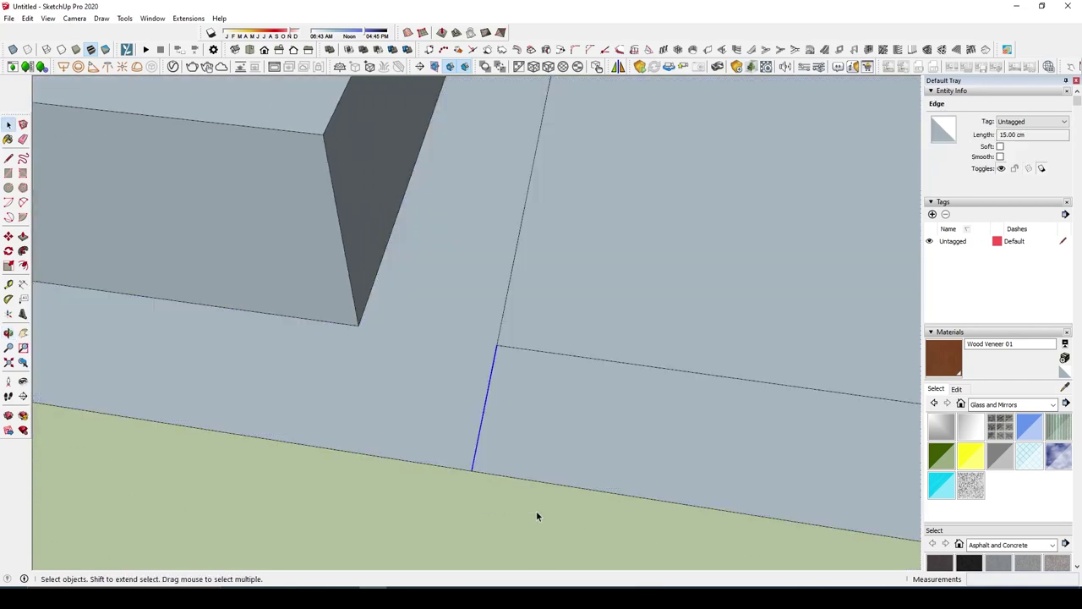
middle_drag(537, 511, 542, 482)
click(491, 342)
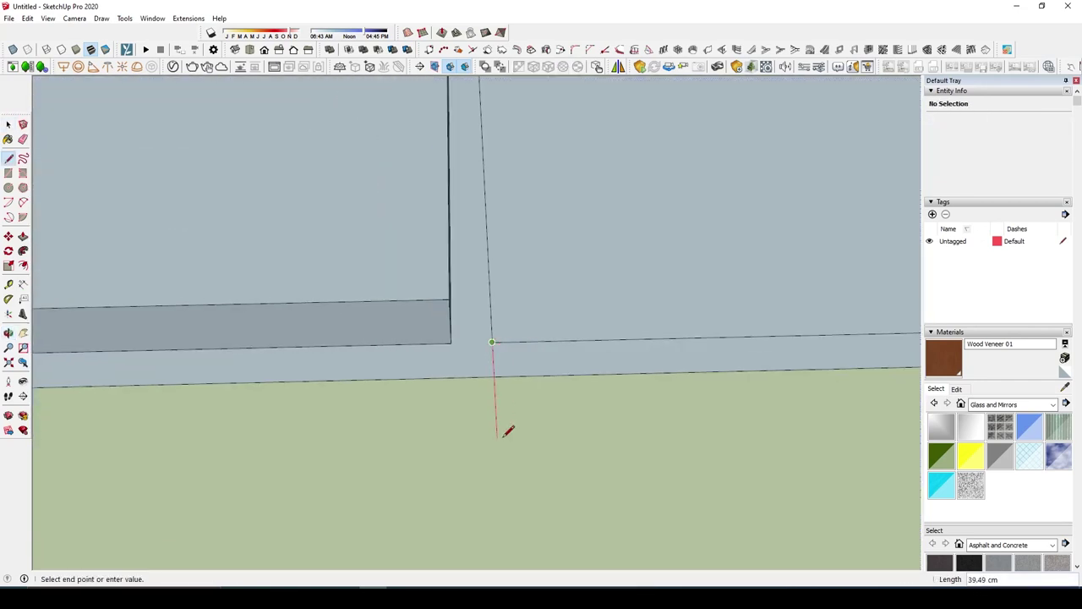
key(e)
key(space)
click(483, 359)
scroll(483, 358, down, 3)
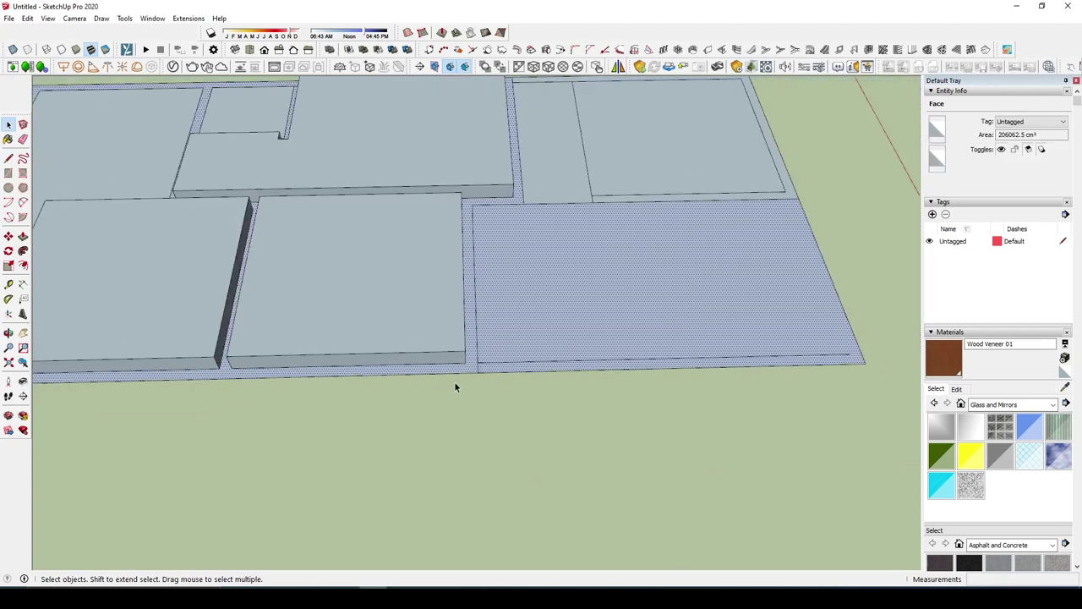
scroll(454, 381, down, 2)
mouse_move(488, 367)
middle_down()
mouse_move(433, 311)
mouse_move(508, 323)
mouse_move(551, 246)
middle_up()
scroll(608, 324, down, 3)
scroll(540, 323, up, 4)
scroll(521, 270, up, 3)
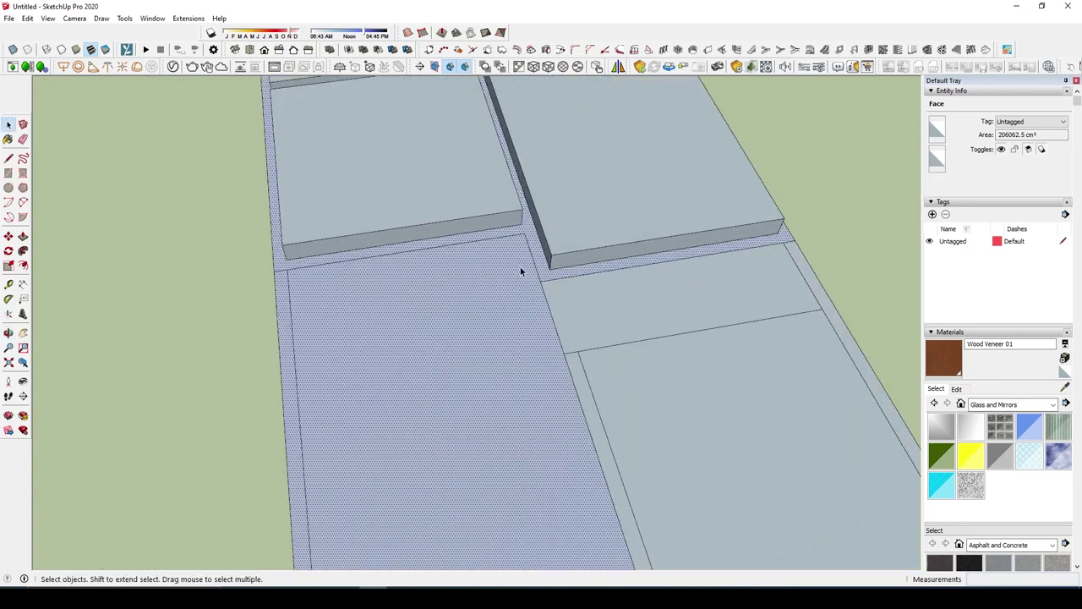
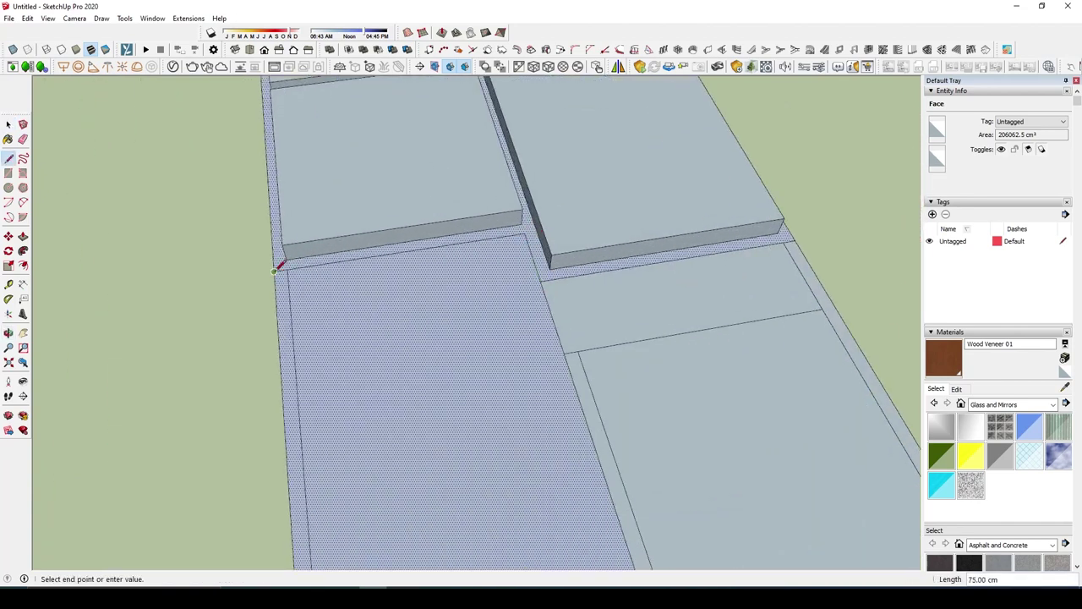
Step: Recess the lower-right room floor 5 cm with Push/Pull
key(space)
scroll(530, 253, down, 3)
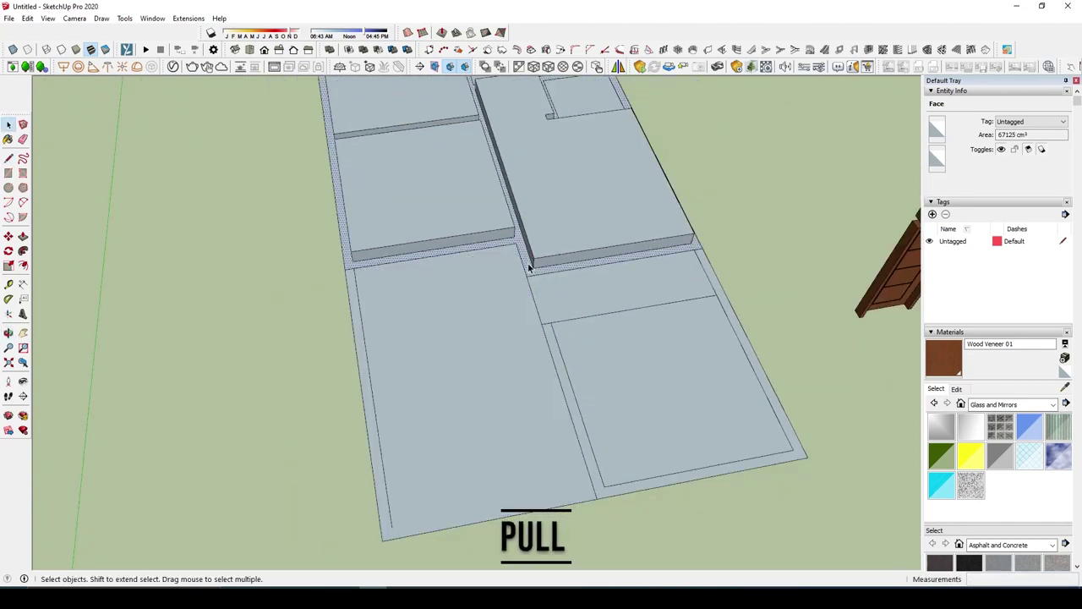
key(p)
click(544, 252)
scroll(565, 304, up, 2)
mouse_move(565, 304)
mouse_down()
mouse_move(684, 259)
mouse_move(654, 273)
mouse_up()
scroll(655, 269, up, 3)
click(713, 321)
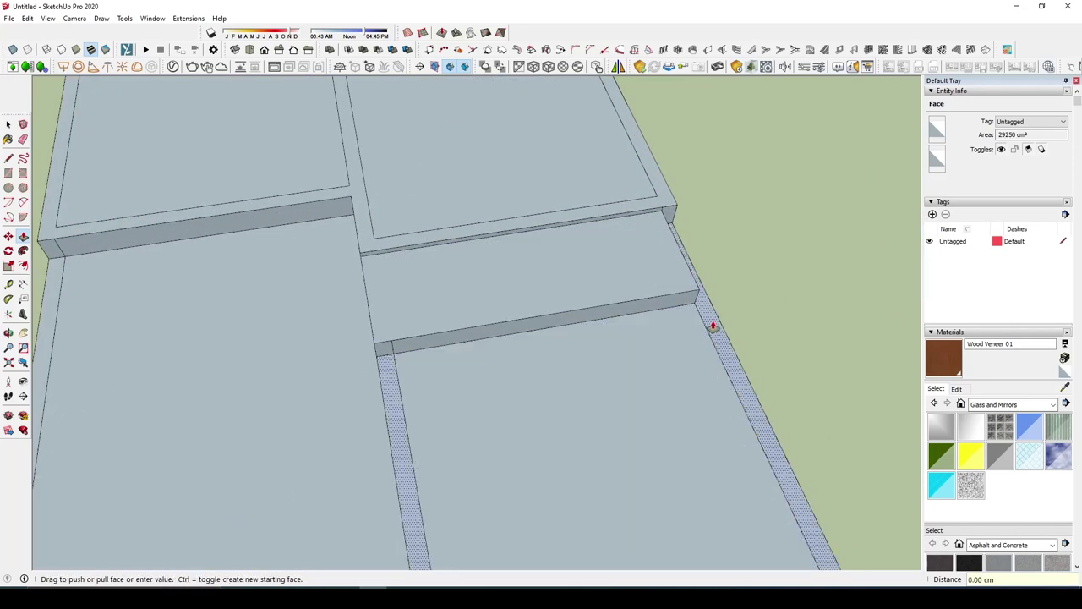
mouse_move(701, 300)
middle_down()
mouse_move(603, 380)
mouse_move(668, 378)
mouse_move(563, 358)
middle_up()
click(582, 394)
click(594, 381)
text(5)
key(Return)
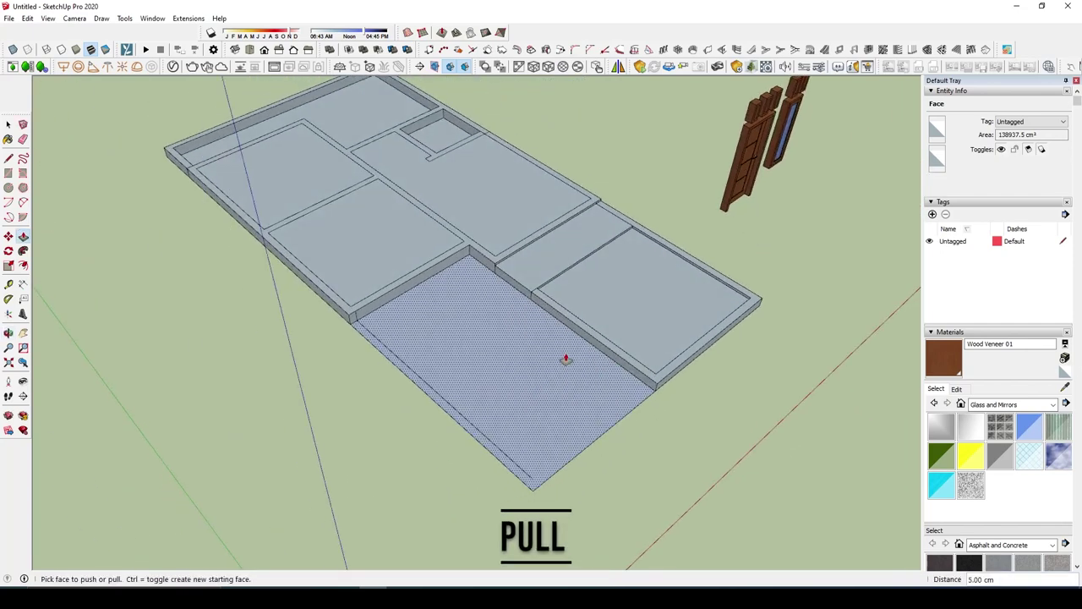
Step: Recess the large front room floor by the same 5 cm
scroll(563, 358, up, 3)
click(563, 360)
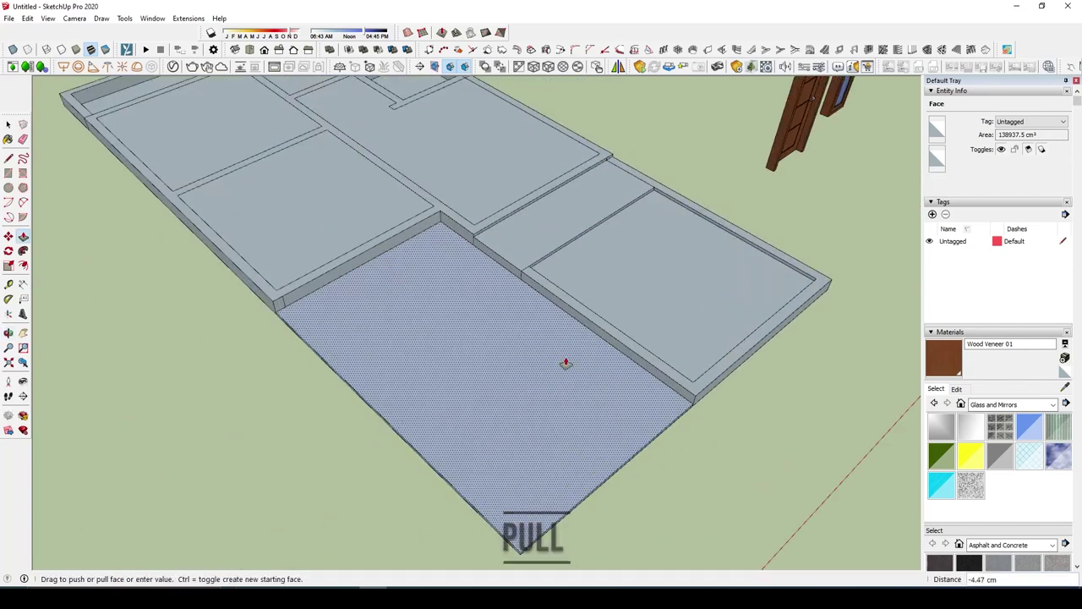
key(Return)
mouse_move(566, 364)
middle_down()
mouse_move(648, 380)
mouse_move(604, 420)
middle_up()
Step: Draw a line along the large room's left edge and push the floor beside the resulting strip
key(l)
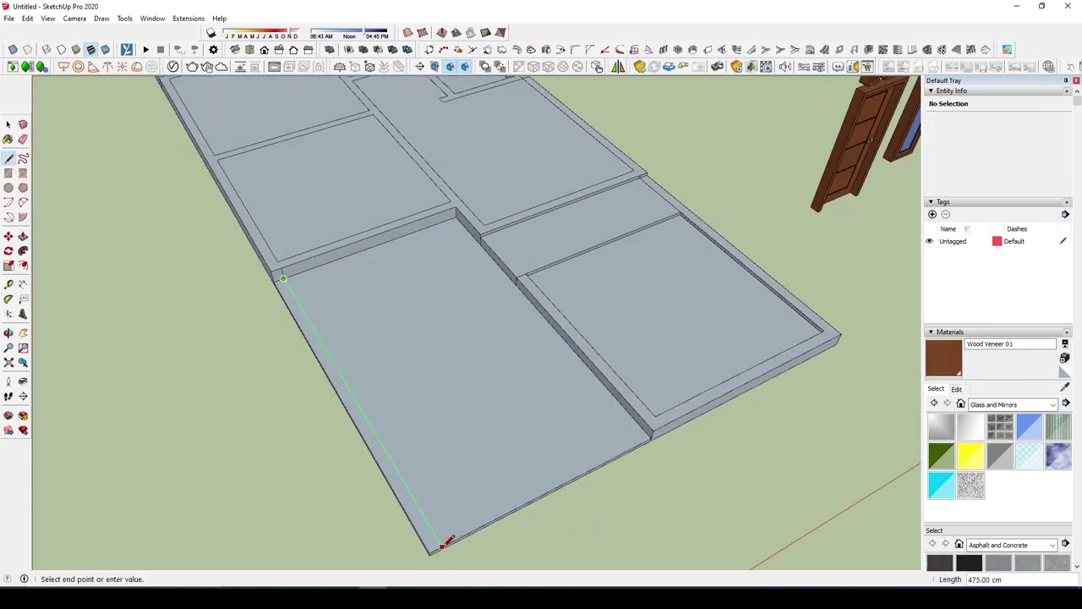
click(440, 546)
key(space)
click(425, 536)
key(p)
click(579, 427)
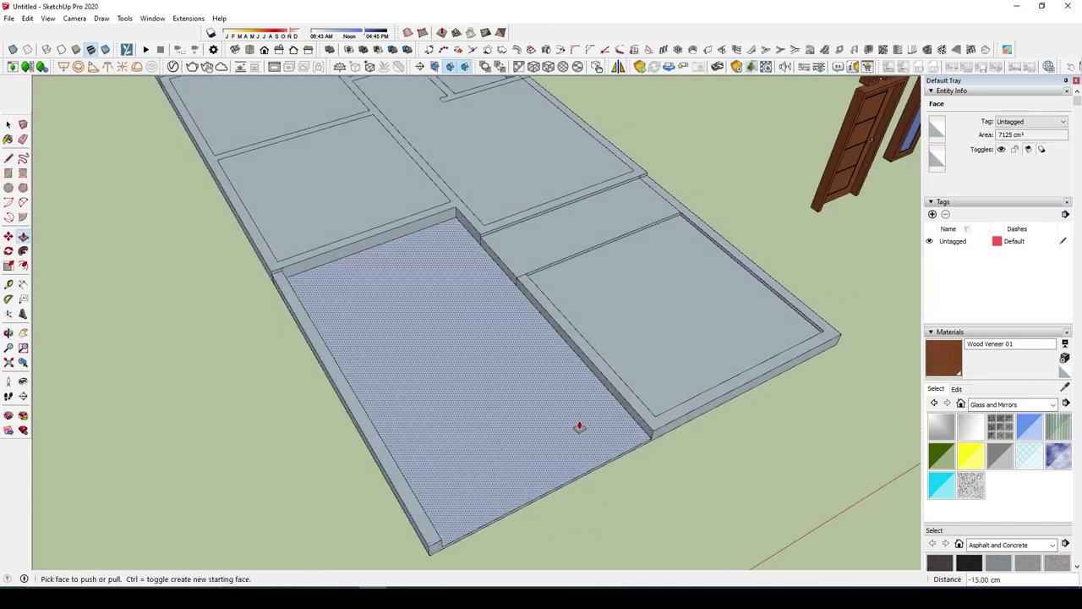
scroll(579, 427, down, 5)
scroll(603, 490, down, 2)
key(space)
scroll(530, 375, up, 6)
scroll(582, 377, up, 2)
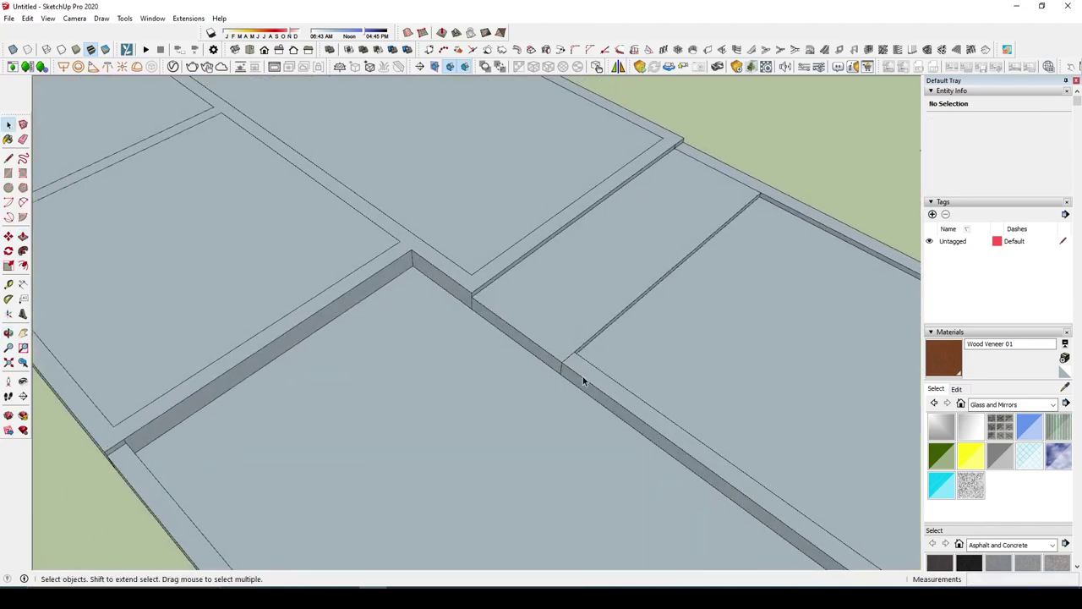
scroll(583, 376, up, 1)
key(e)
scroll(448, 283, down, 5)
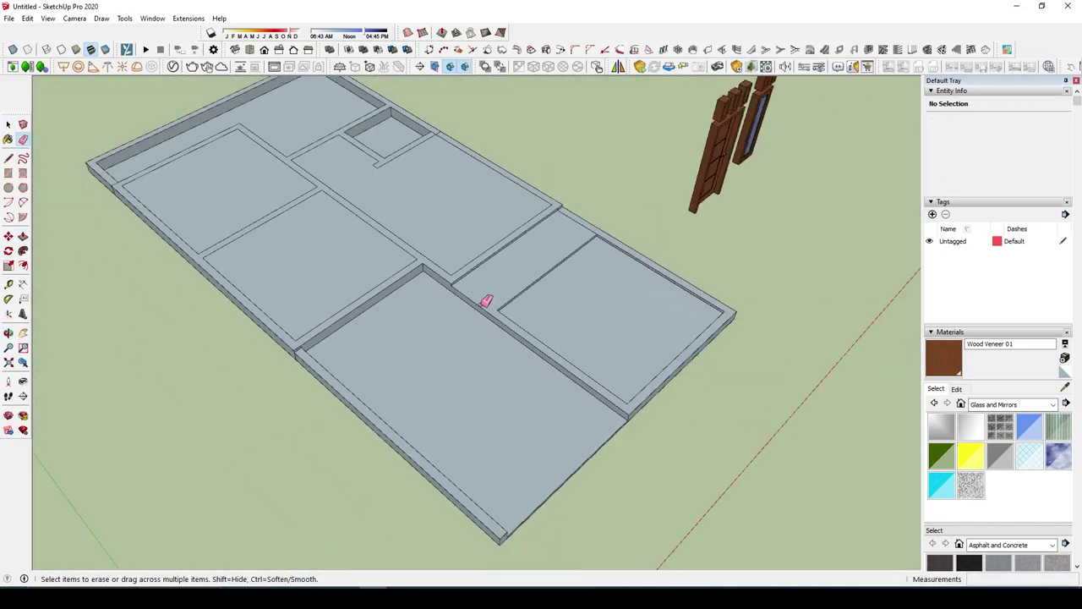
scroll(307, 241, up, 6)
scroll(305, 254, up, 1)
scroll(302, 259, down, 1)
Step: Push the small room's floor down 5 cm
scroll(378, 324, down, 5)
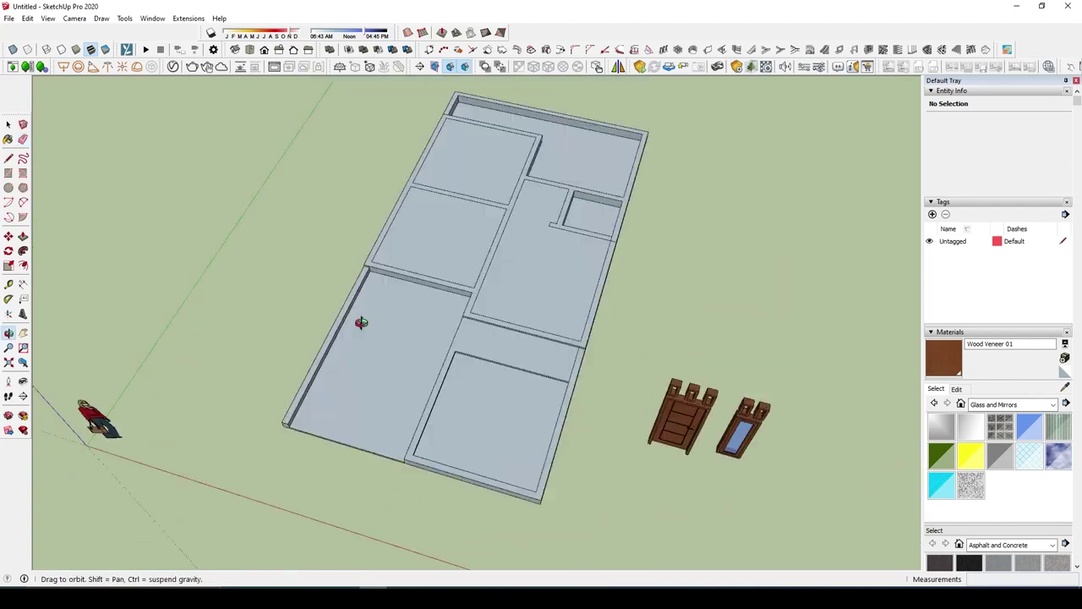
scroll(600, 278, up, 5)
key(space)
key(p)
click(610, 265)
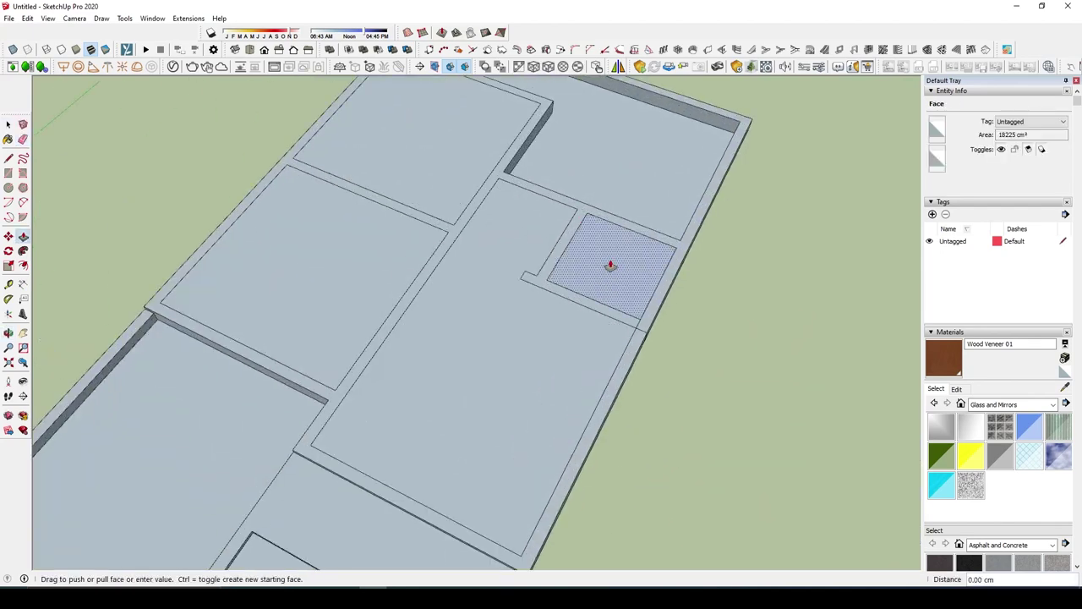
text(5)
key(Return)
Step: Place a Tape Measure guide 10 cm from the large end room's interior wall
middle_drag(609, 270, 580, 234)
scroll(597, 262, down, 4)
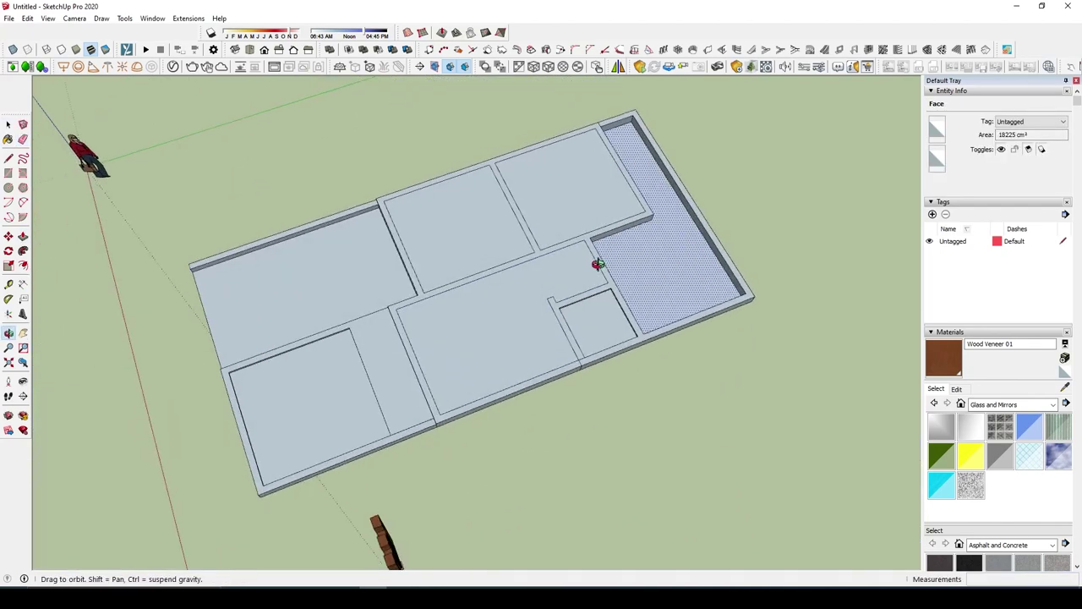
scroll(659, 314, up, 6)
scroll(658, 314, up, 3)
middle_drag(592, 423, 563, 379)
key(space)
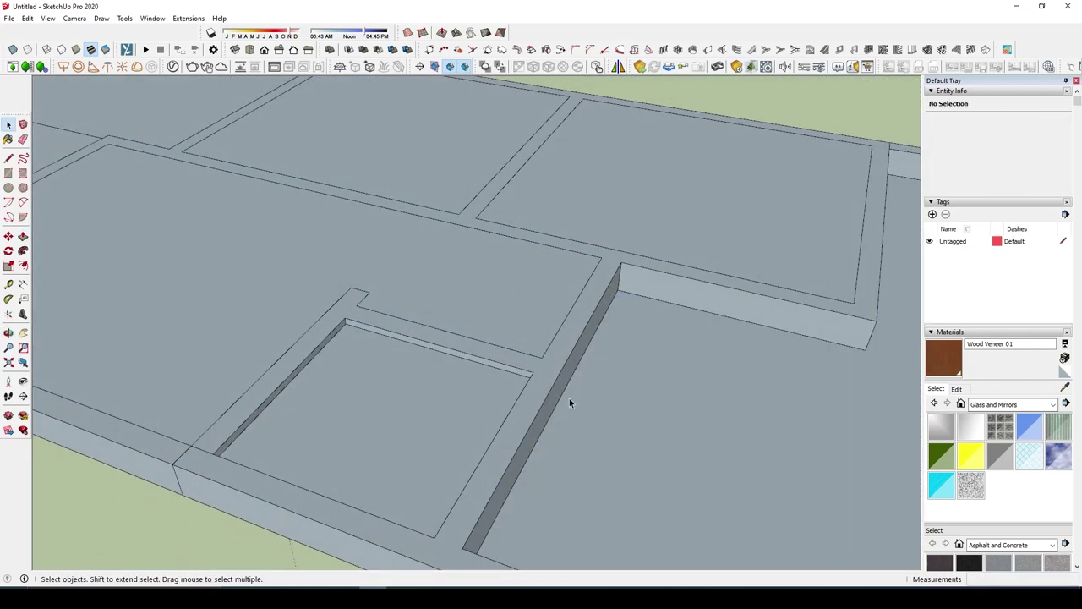
key(r)
click(561, 404)
key(space)
key(t)
click(556, 405)
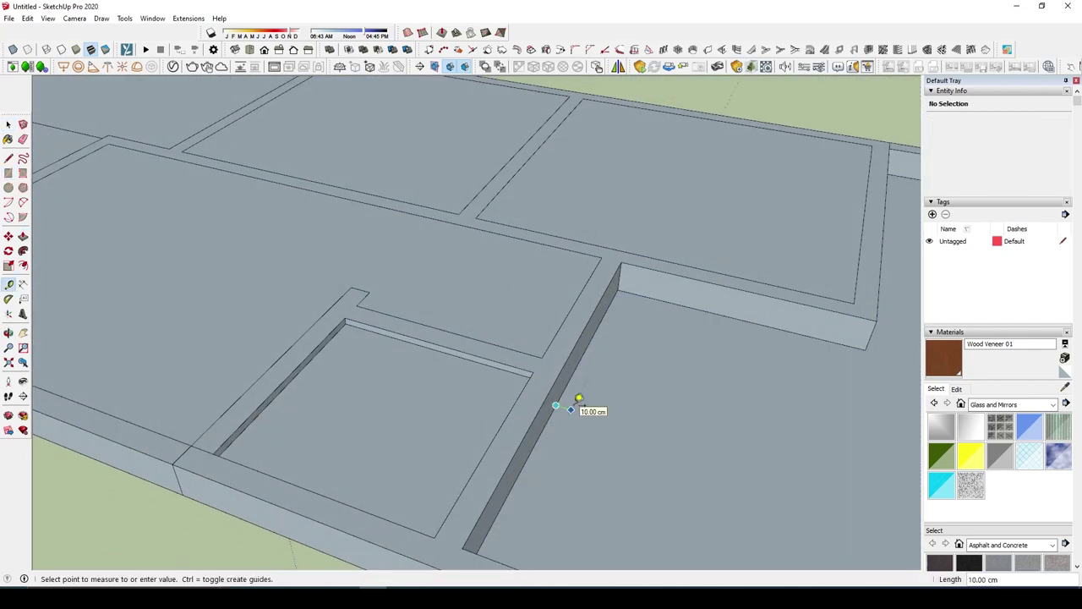
click(579, 400)
scroll(592, 398, down, 4)
scroll(648, 391, up, 2)
Step: Draw a line along the guide and push/pull the new strip 5 cm
key(l)
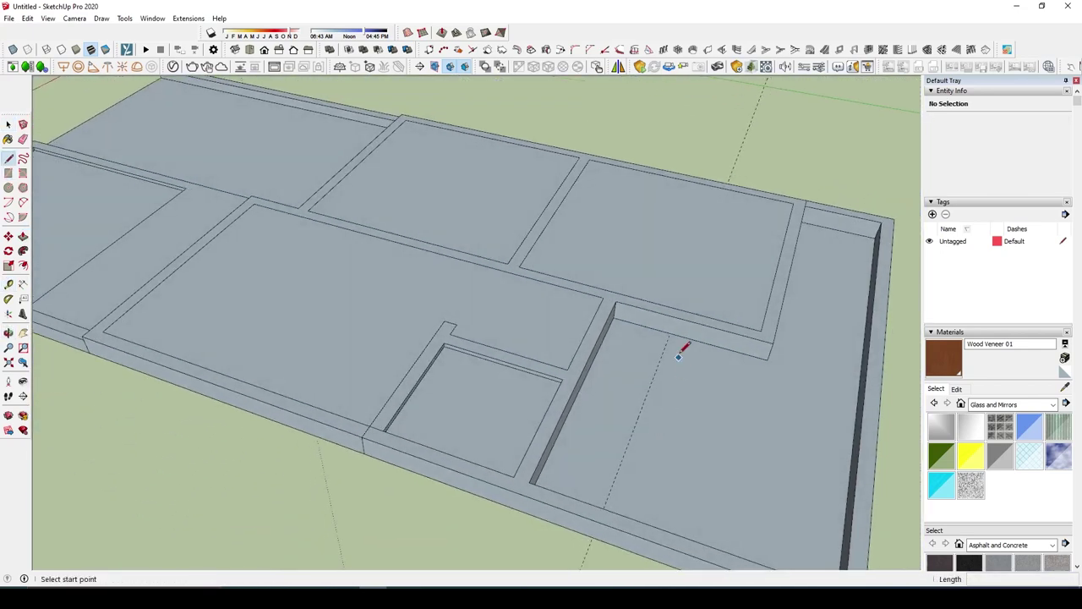
middle_drag(715, 376, 188, 367)
scroll(194, 309, up, 2)
click(193, 311)
key(space)
middle_drag(193, 311, 676, 345)
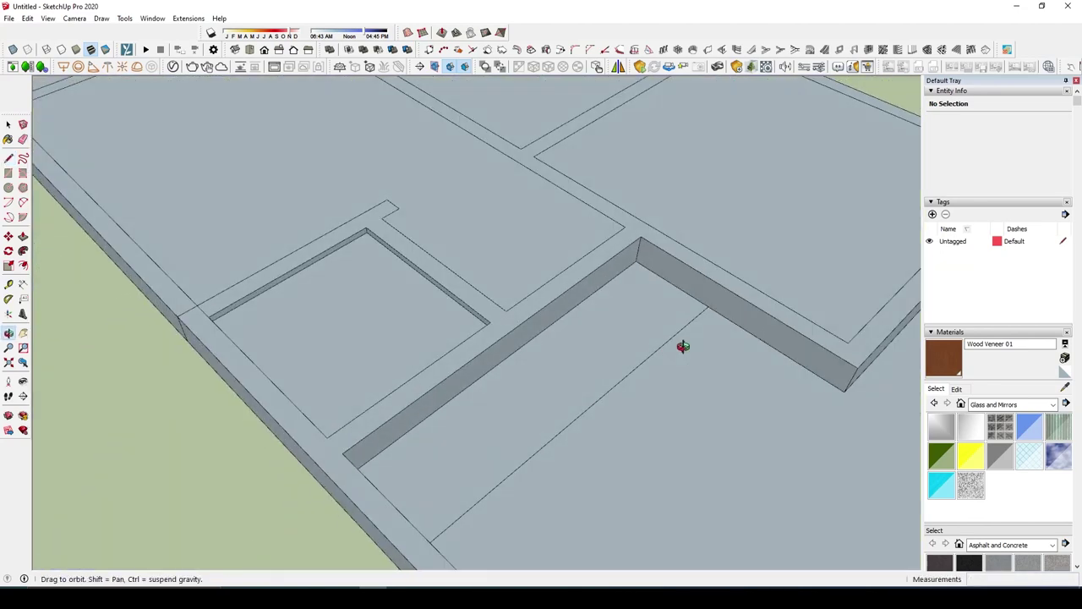
click(579, 355)
key(p)
scroll(544, 338, up, 1)
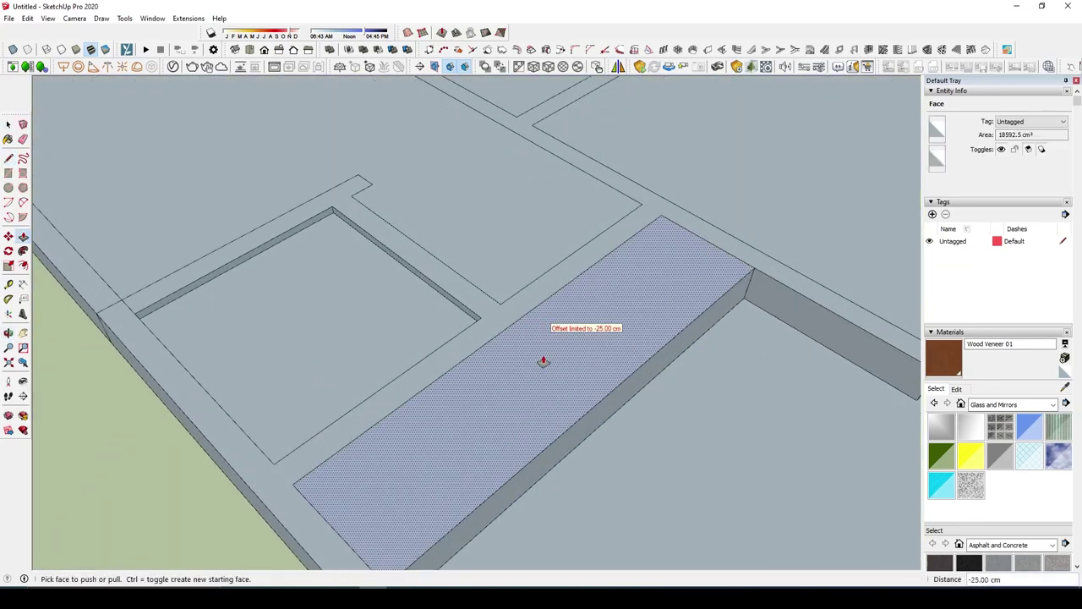
click(544, 363)
key(Return)
Step: Adjust the large end room floor's depth with Push/Pull and fit the whole model in view
scroll(545, 359, down, 3)
scroll(525, 339, down, 2)
key(space)
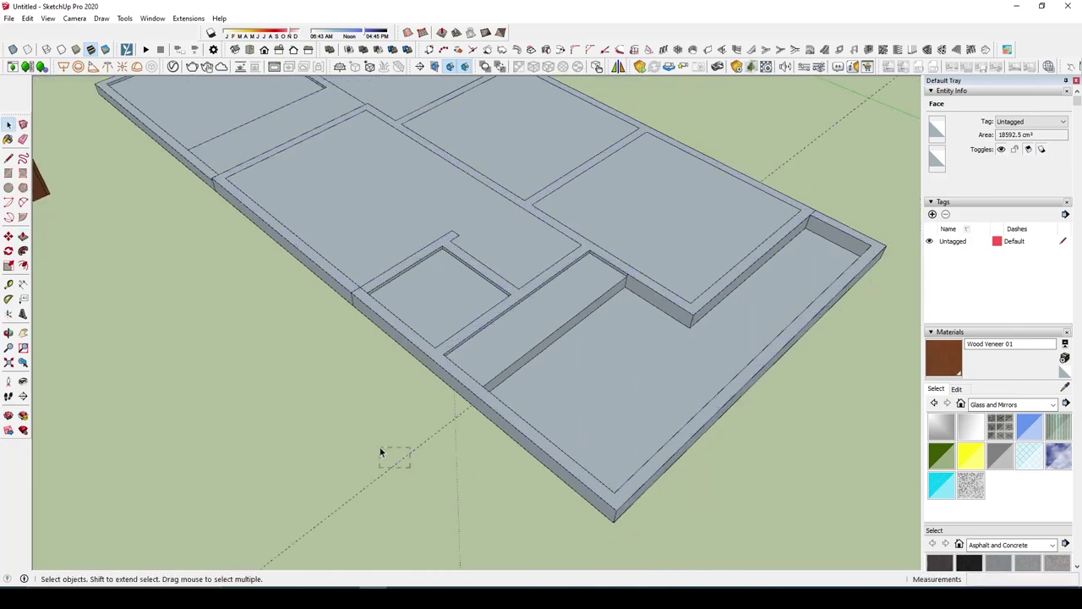
click(475, 451)
scroll(738, 440, down, 2)
middle_drag(738, 441, 625, 365)
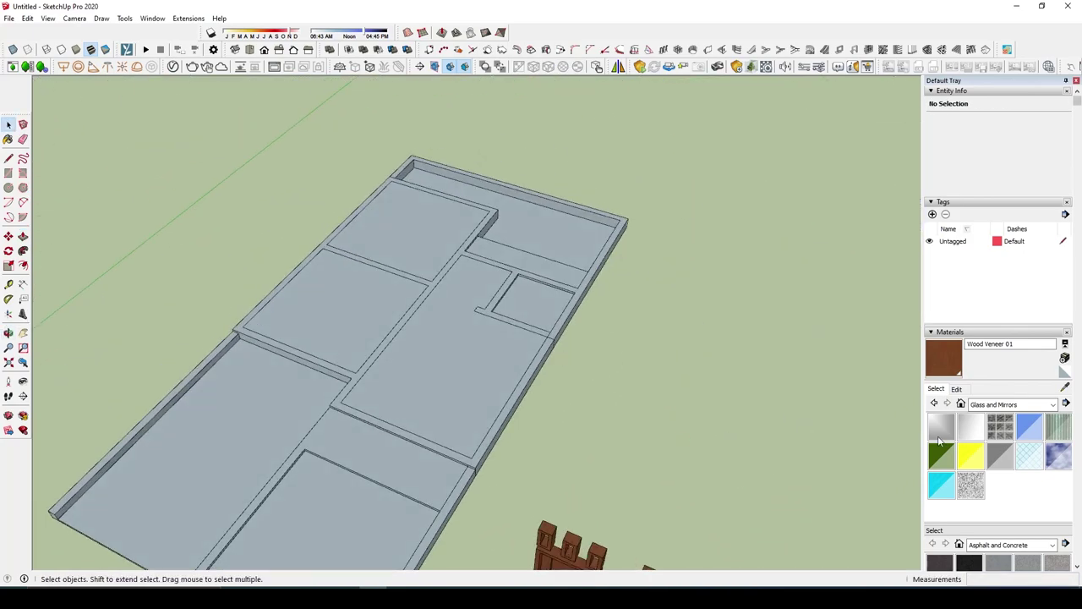
middle_drag(676, 321, 623, 254)
scroll(719, 406, up, 2)
scroll(605, 380, up, 2)
click(605, 380)
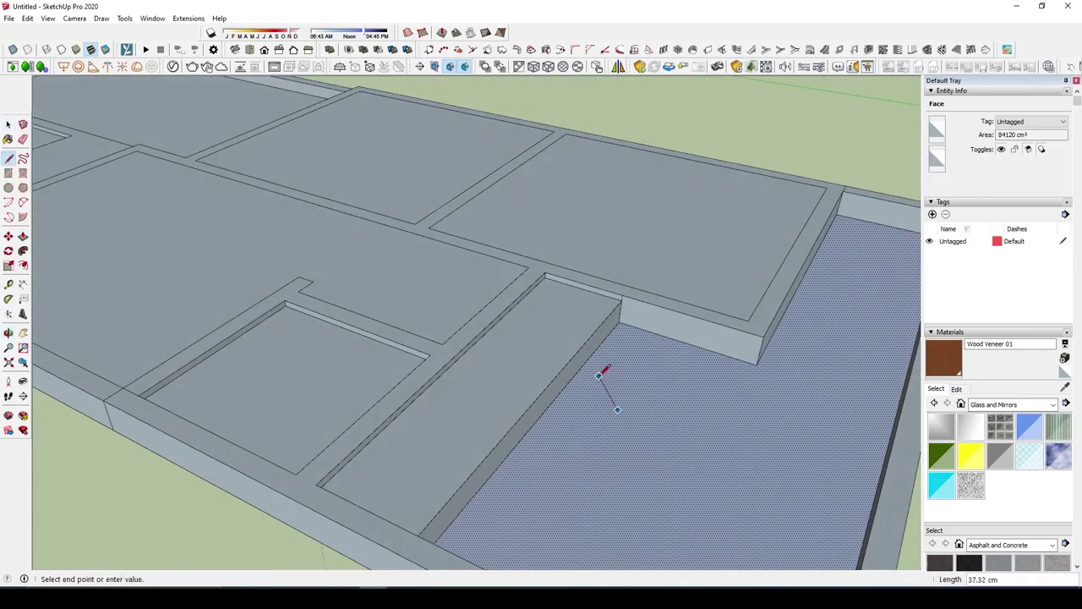
key(space)
key(p)
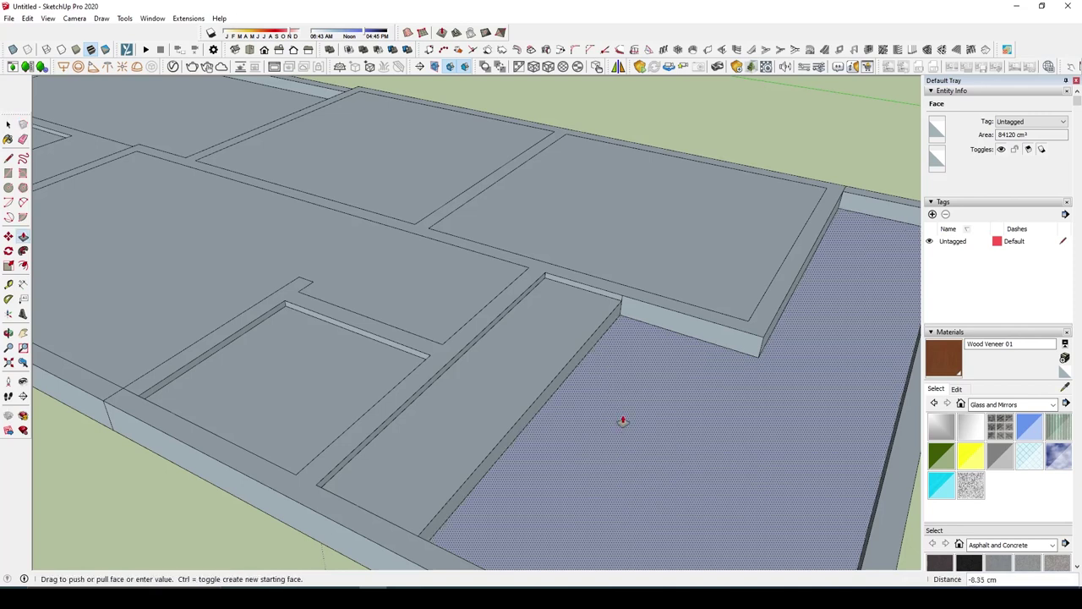
drag(622, 420, 551, 421)
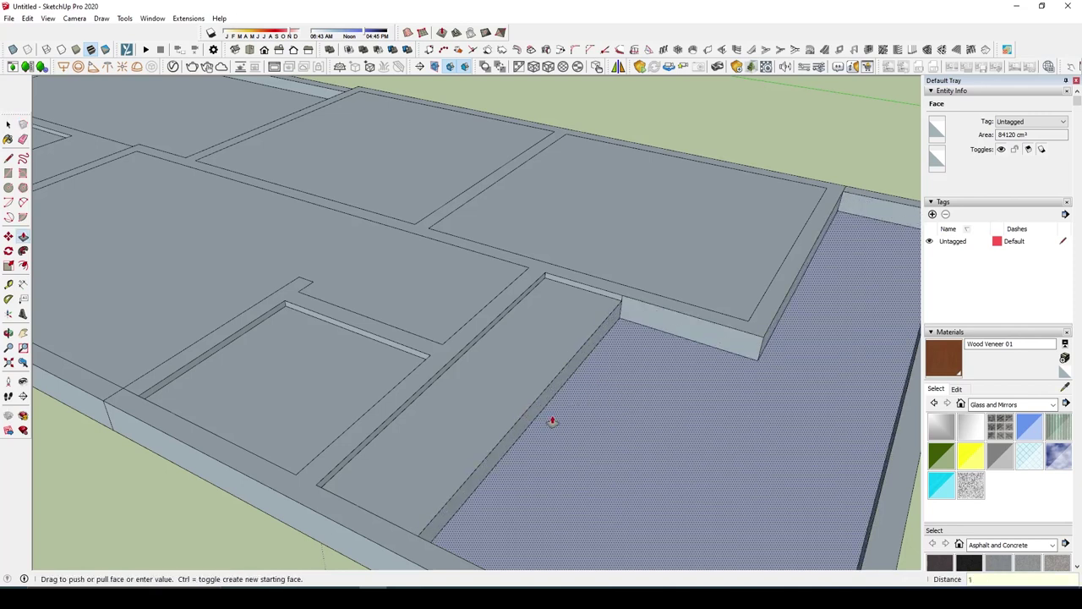
key(space)
key(shift+z)
click(879, 471)
click(1053, 405)
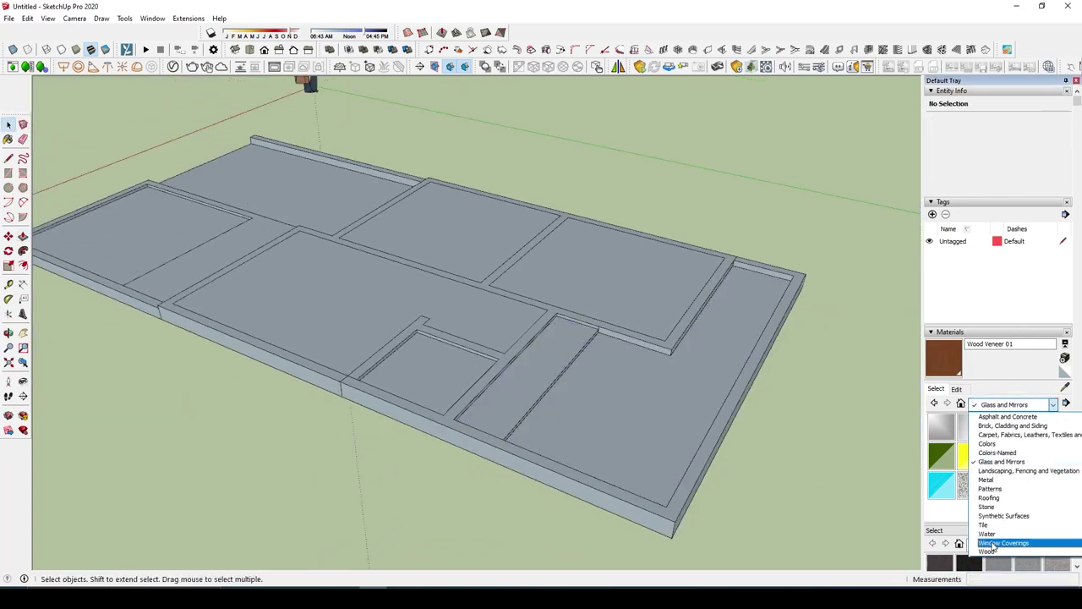
Step: Paint the yard faces with Grass Dark Green from Landscaping, Fencing and Vegetation
click(1053, 405)
click(1042, 470)
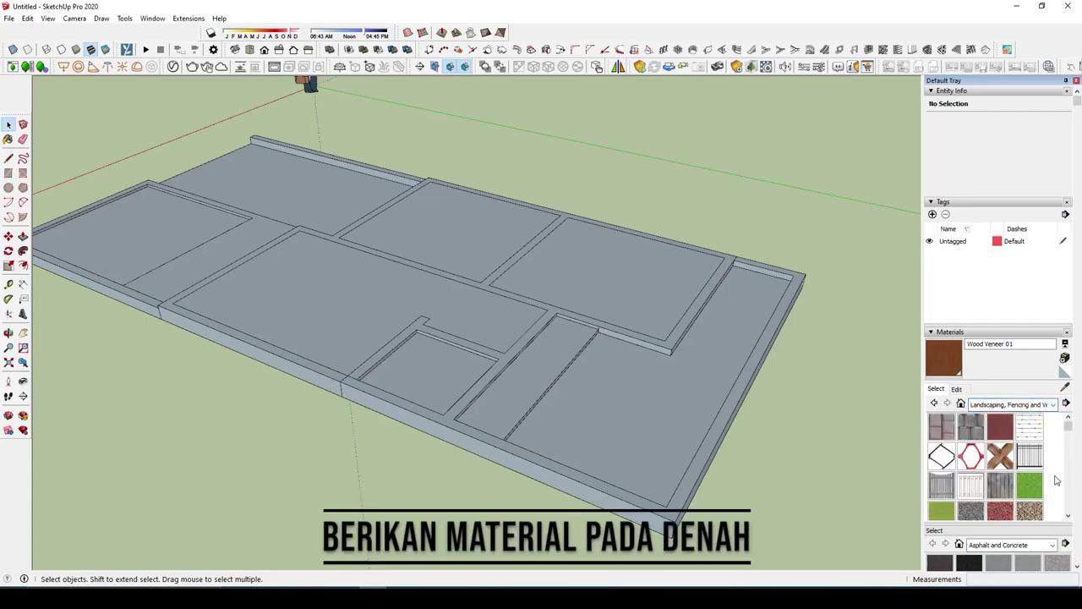
click(1029, 484)
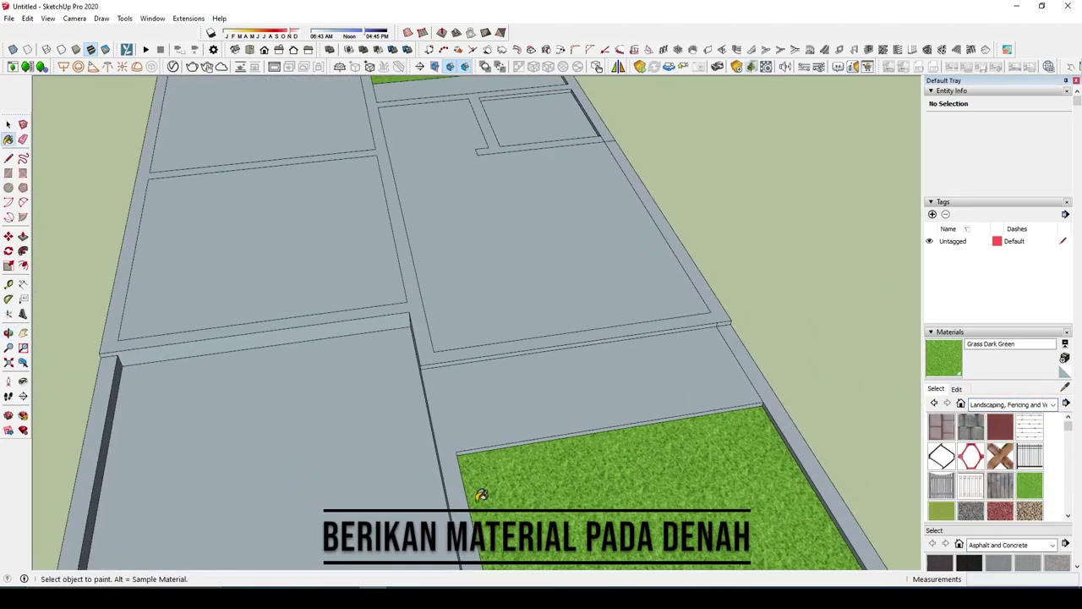
middle_drag(438, 434, 563, 434)
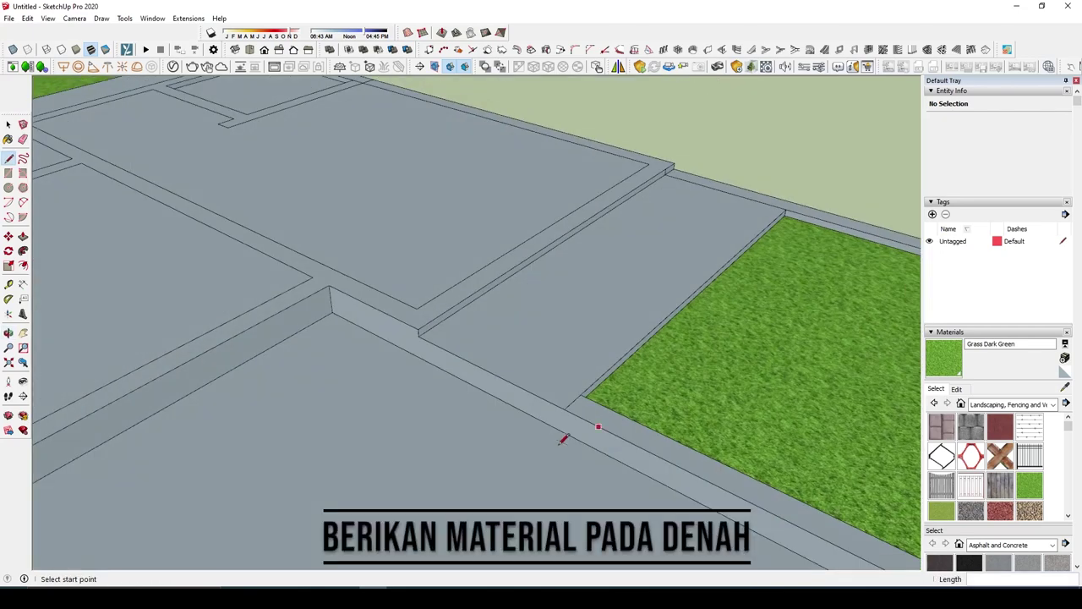
scroll(565, 414, down, 3)
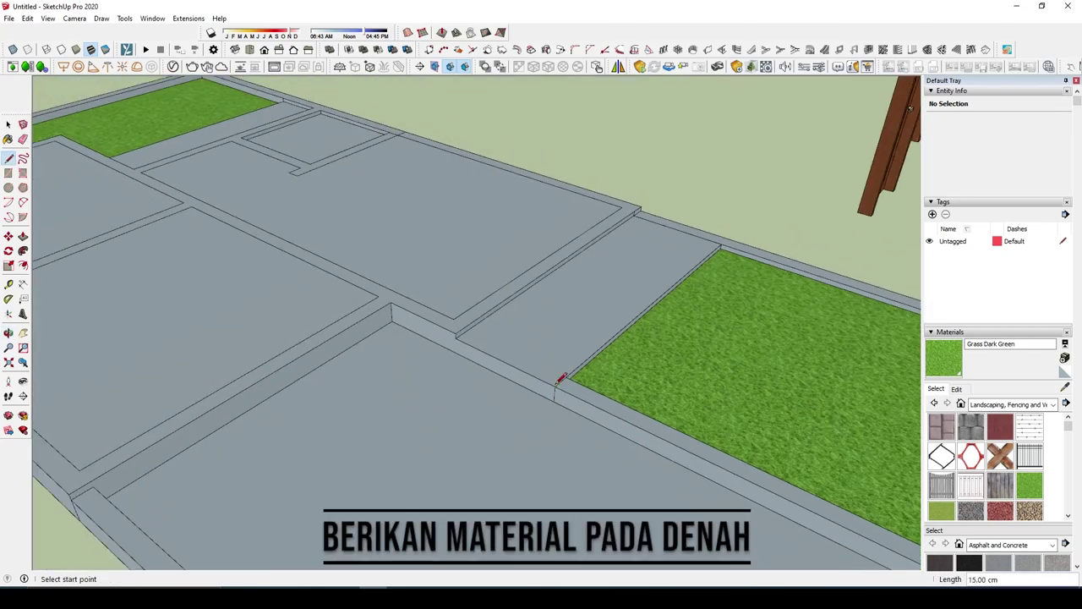
scroll(541, 389, down, 5)
key(space)
middle_drag(531, 376, 592, 376)
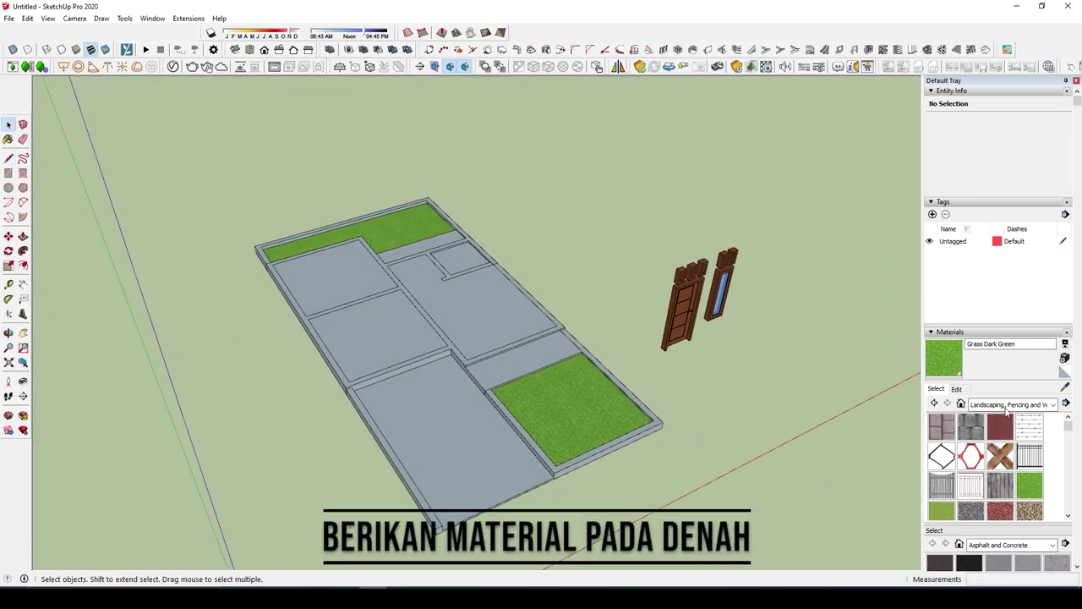
click(1012, 404)
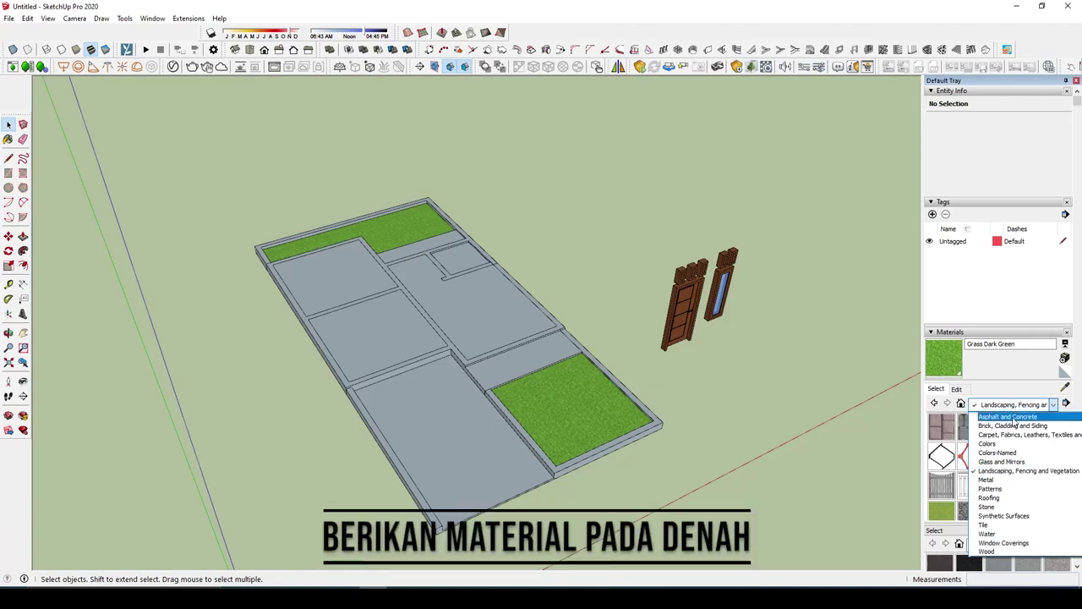
Step: Paint the lower-left floor area with Pavers with Grass Herringbone
click(1011, 473)
click(971, 429)
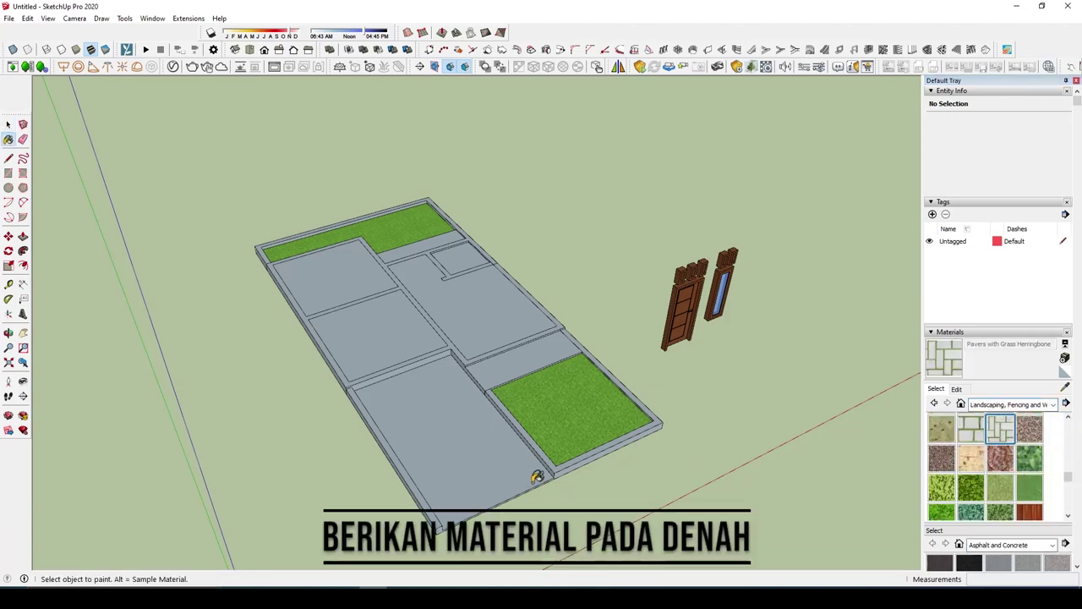
click(530, 448)
middle_drag(530, 448, 431, 464)
scroll(718, 414, up, 3)
key(space)
scroll(1013, 440, down, 2)
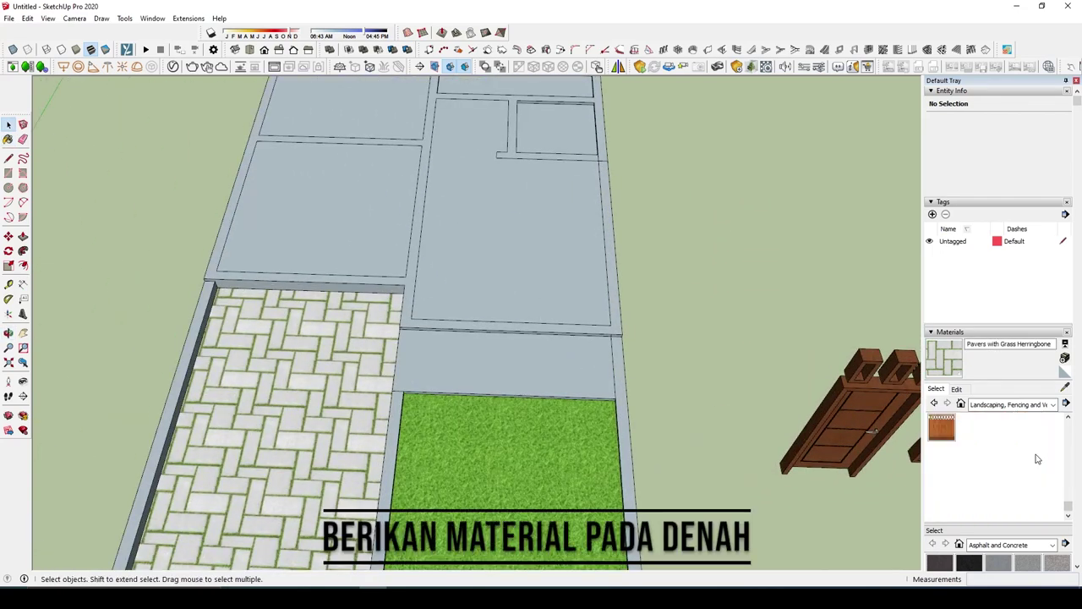
scroll(1012, 439, up, 2)
scroll(1012, 440, up, 2)
Step: Apply Tile Limestone Large from the Tile collection to the strip above the lower lawn
click(1014, 405)
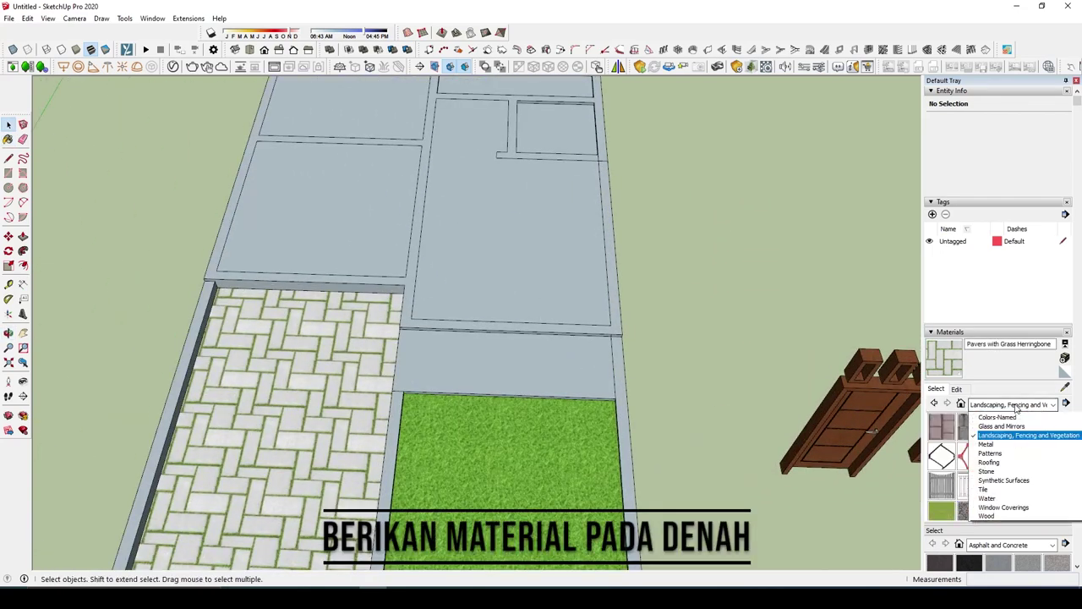
click(999, 526)
scroll(1020, 456, down, 2)
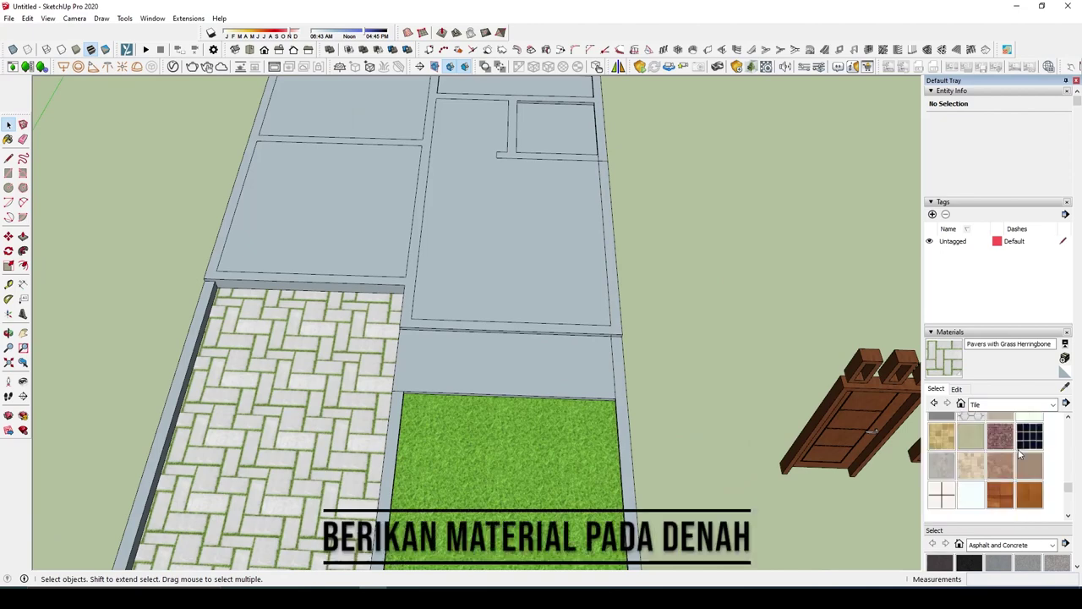
scroll(1020, 457, up, 1)
click(1029, 475)
click(557, 363)
scroll(435, 355, up, 3)
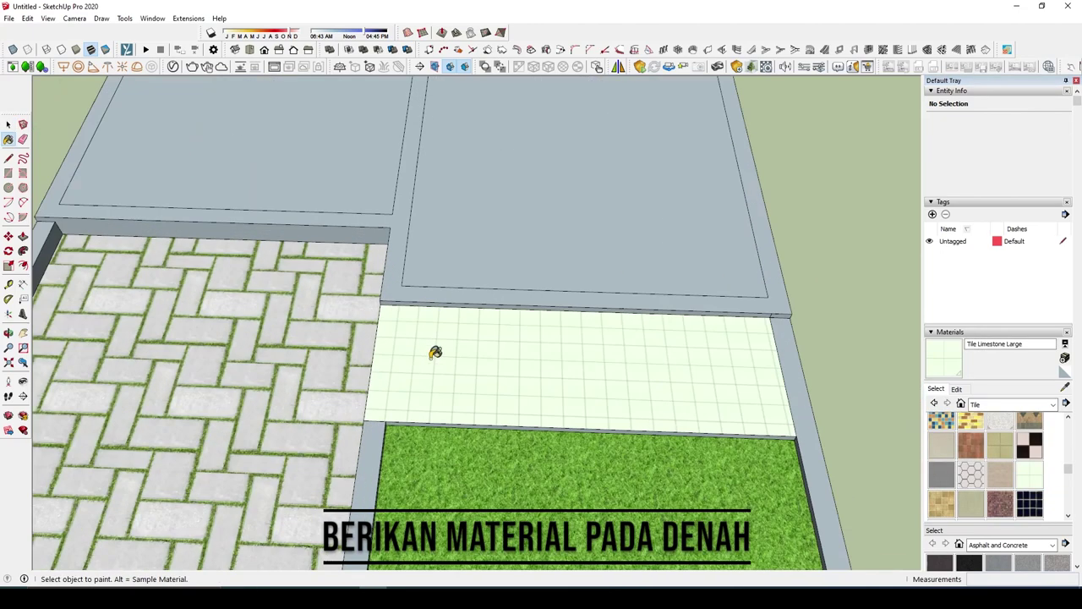
scroll(464, 380, up, 2)
scroll(464, 379, up, 2)
key(l)
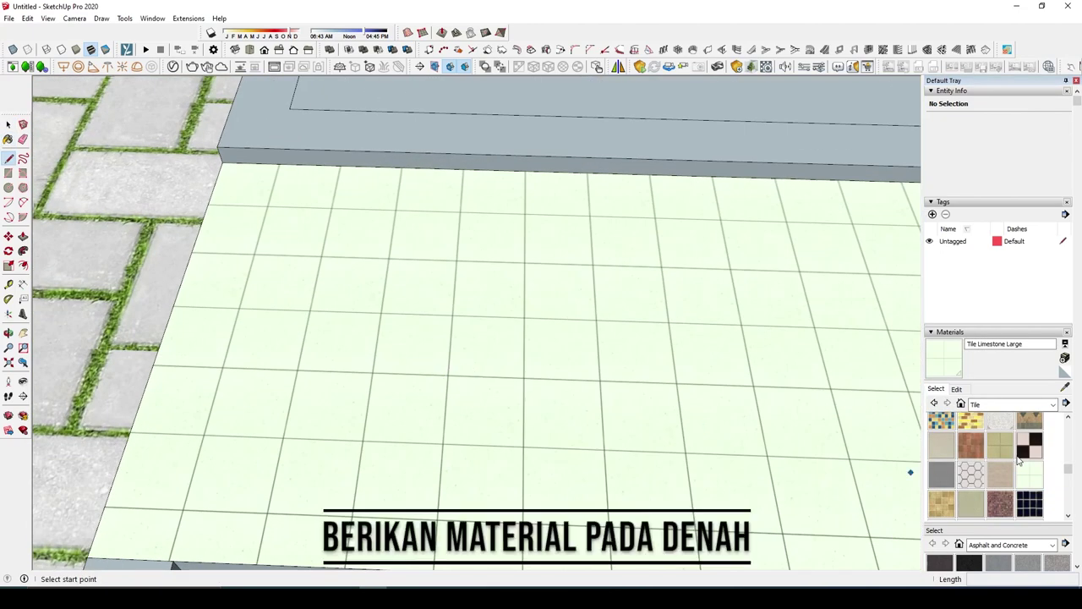
Step: Cover both lawn-side strips with Slate Light Tile
scroll(1020, 456, up, 2)
scroll(1018, 455, down, 3)
scroll(1015, 453, up, 1)
scroll(1011, 450, up, 1)
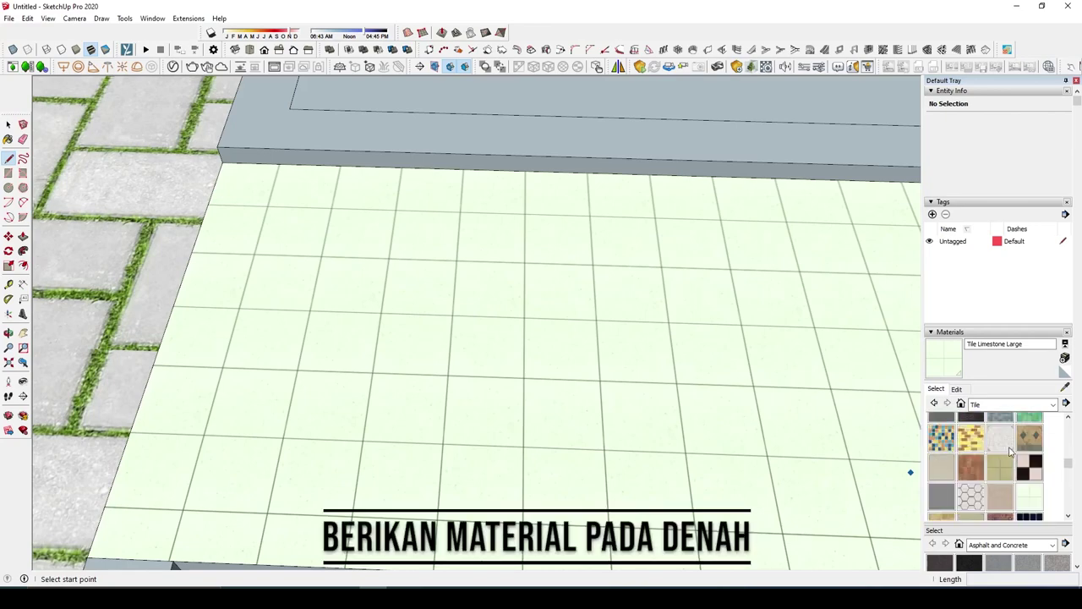
click(971, 417)
click(628, 430)
scroll(628, 430, down, 4)
middle_drag(618, 447, 571, 462)
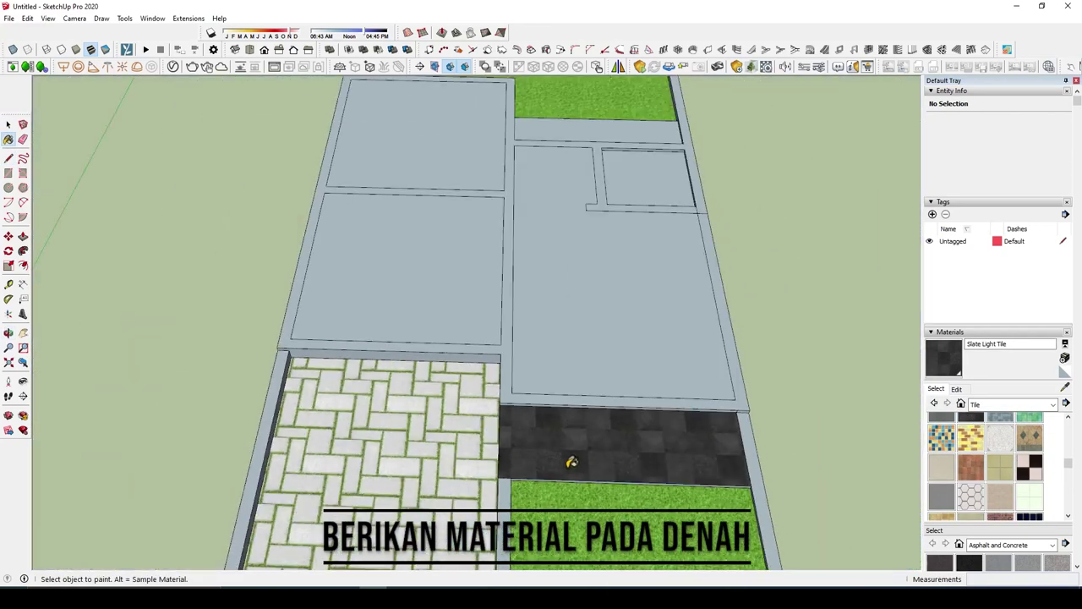
scroll(572, 462, down, 3)
click(612, 225)
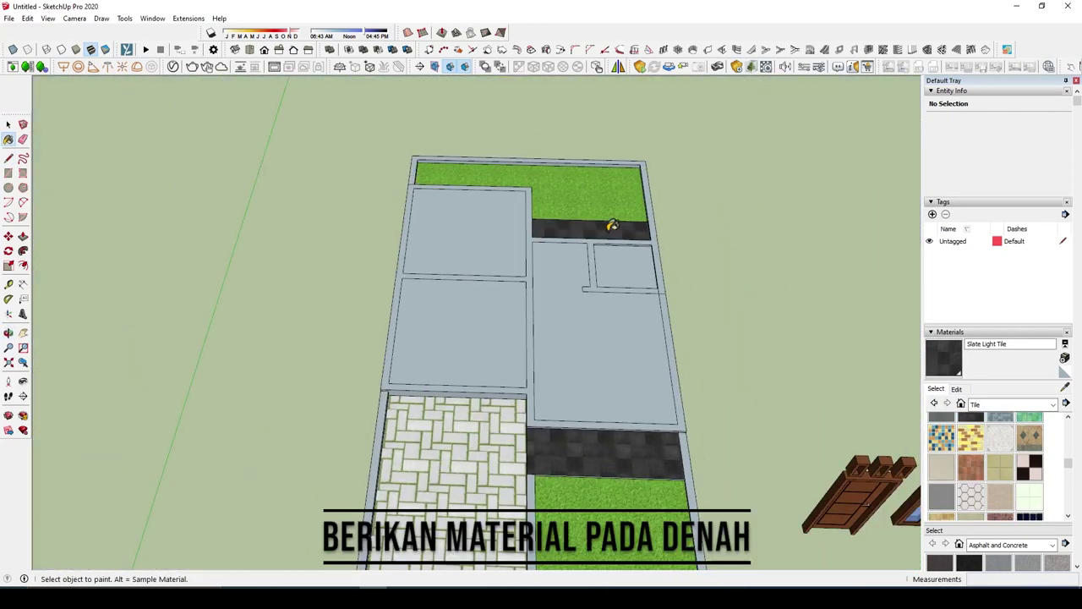
Step: Floor the right room with Tile Ceramic Natural
click(1001, 473)
click(601, 384)
scroll(592, 389, up, 2)
Step: Measure a floor tile and set the ceramic tile's texture size to 120 cm
scroll(584, 397, up, 2)
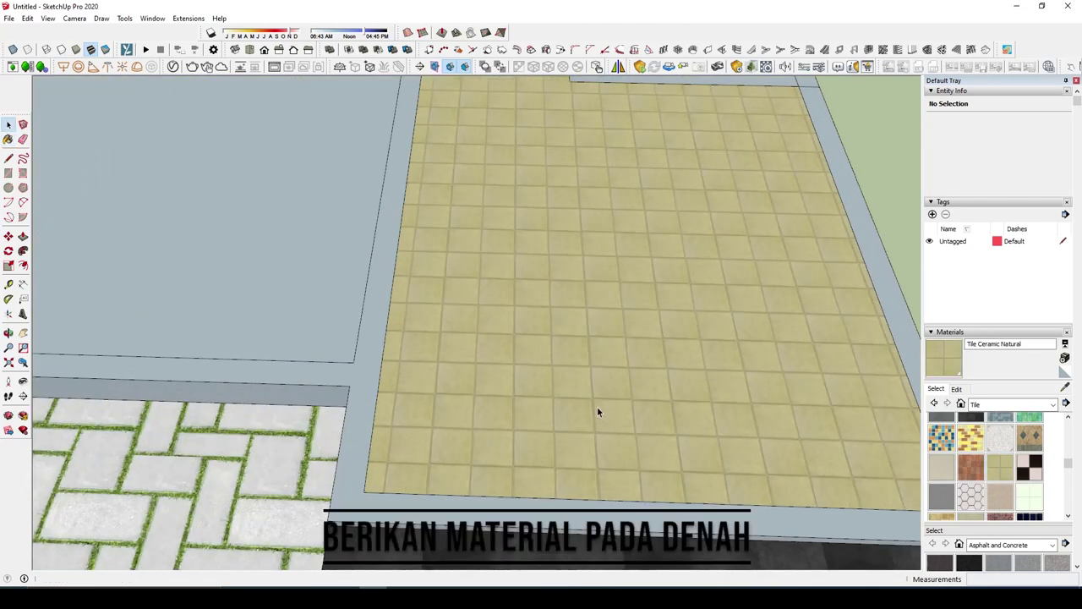
key(l)
scroll(595, 394, up, 2)
click(587, 391)
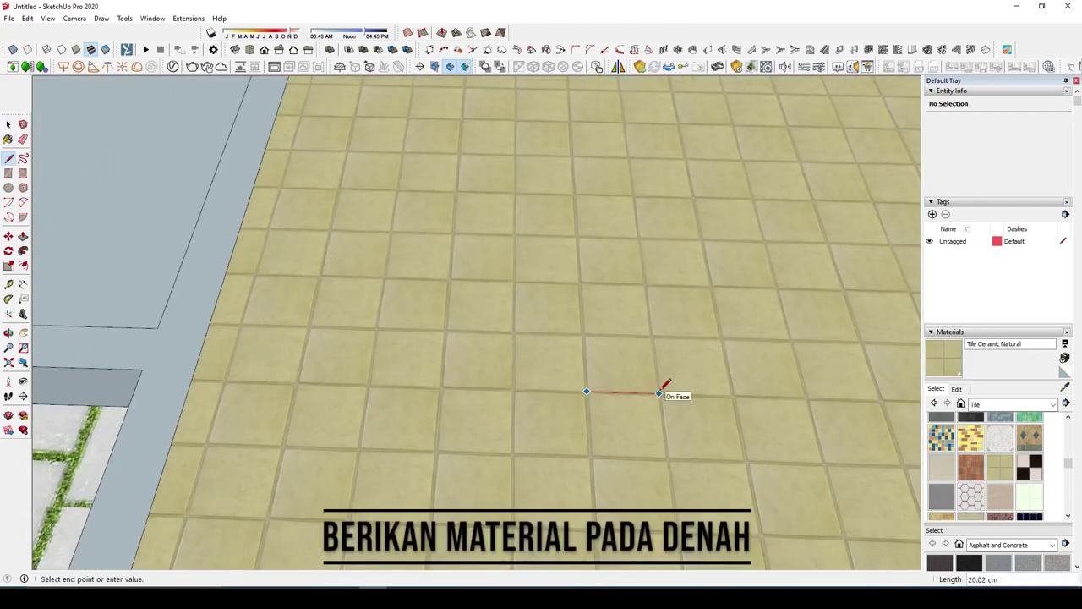
key(space)
click(957, 389)
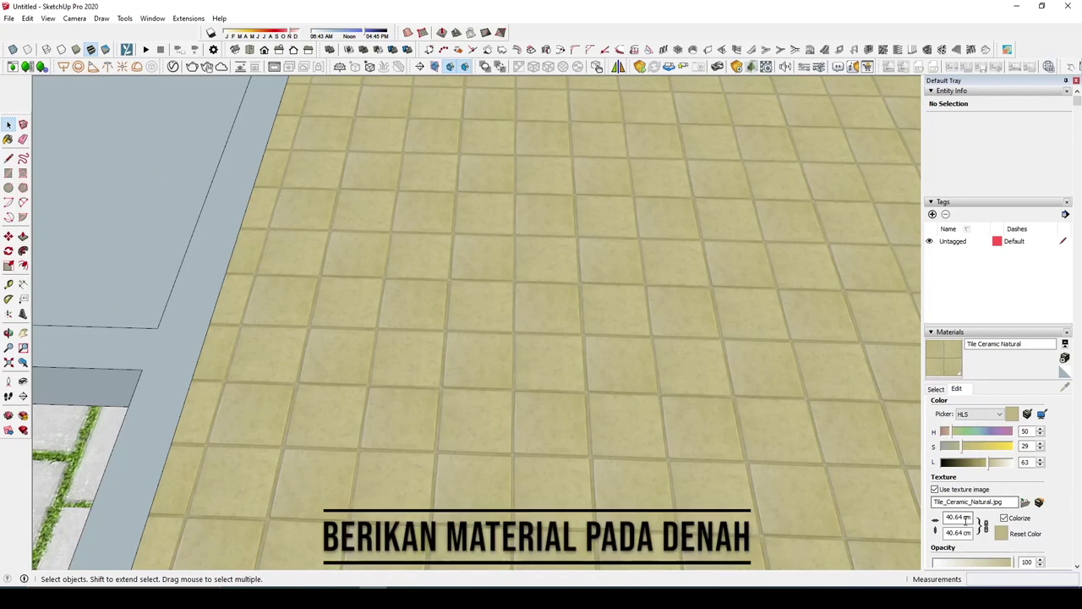
text(2)
key(Return)
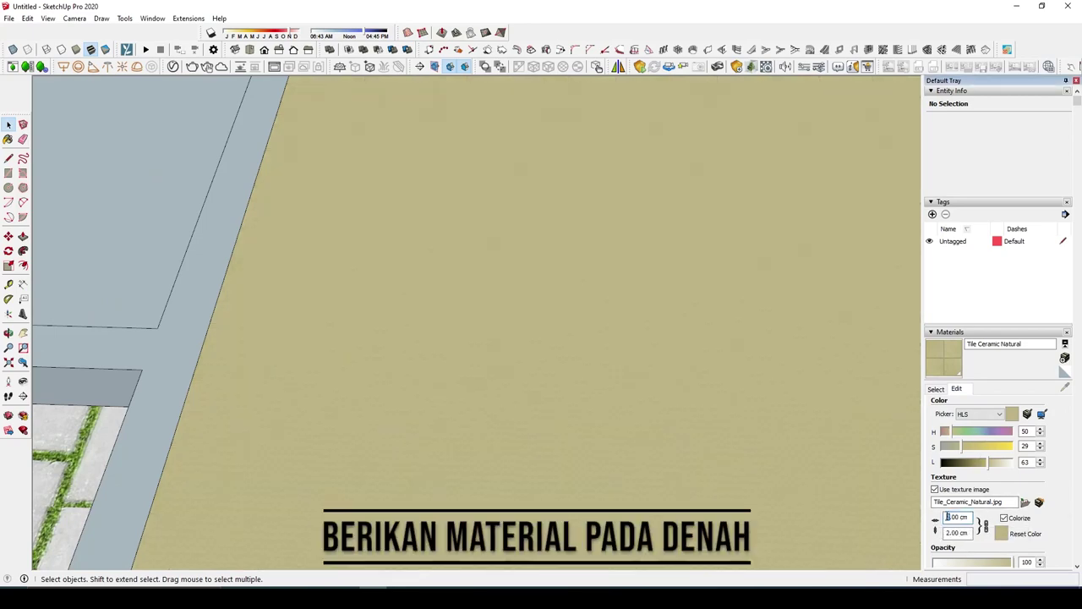
text(1)
key(Return)
text(0)
key(Return)
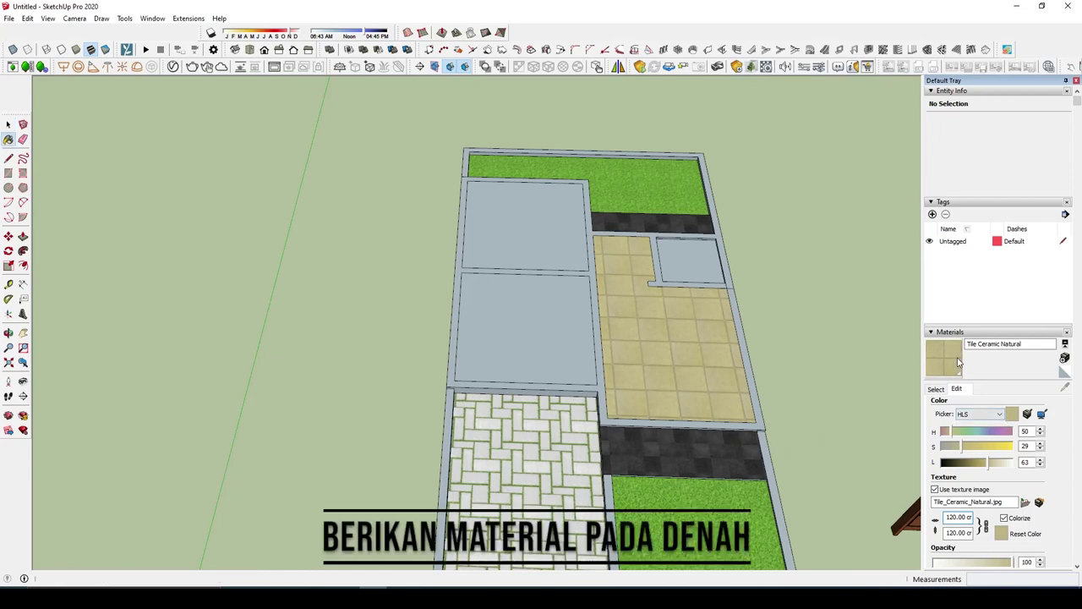
Step: Repaint the right room's floor with Tile Limestone Large and select that floor face
scroll(999, 444, down, 3)
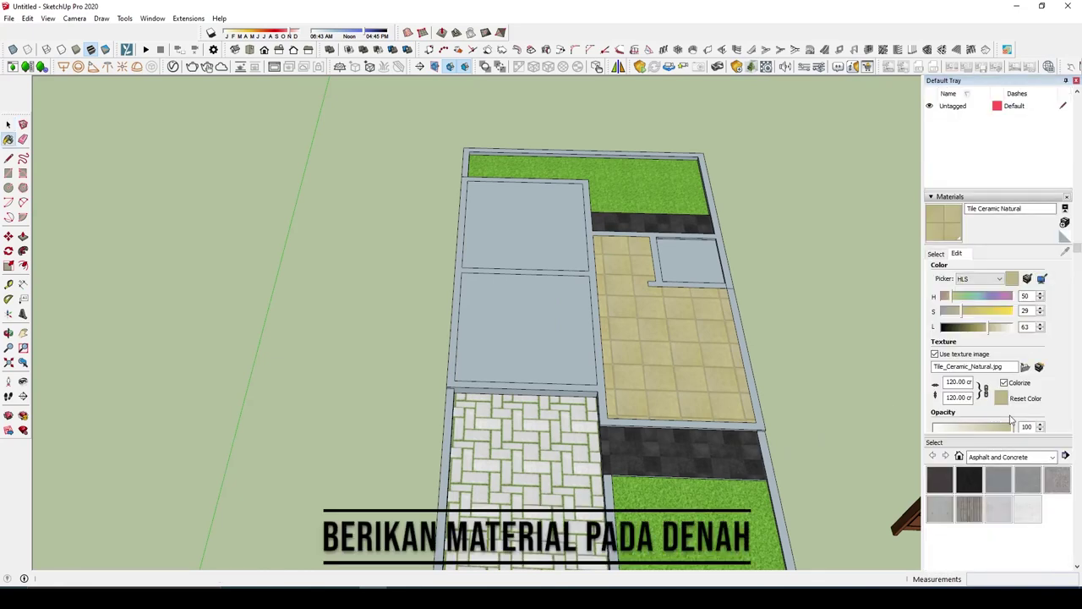
click(936, 254)
click(1029, 362)
click(737, 333)
key(space)
scroll(665, 453, up, 4)
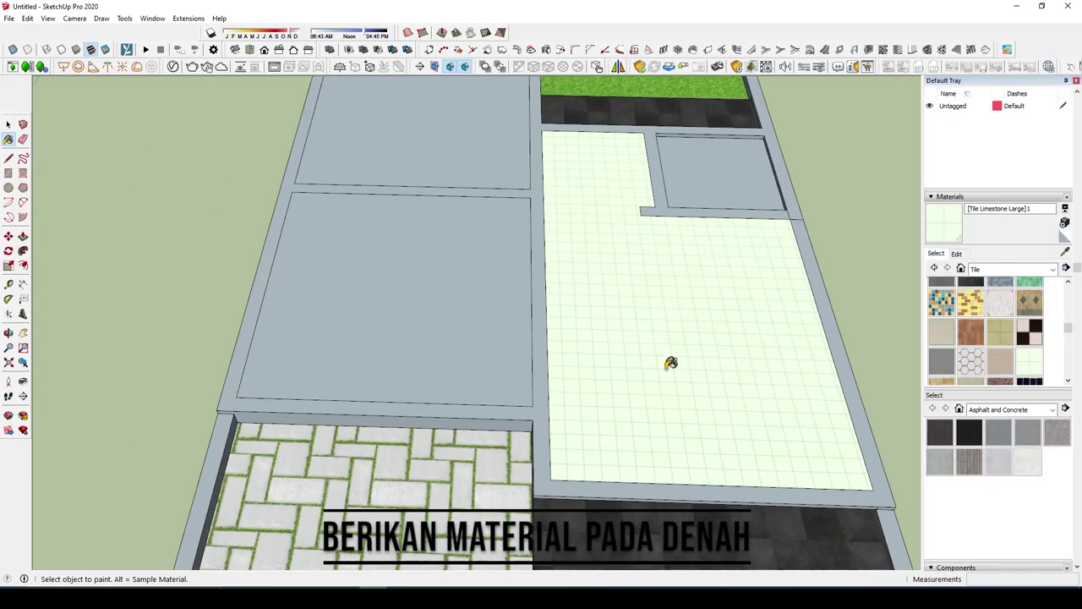
scroll(683, 399, up, 3)
click(682, 399)
Step: Set the Tile Limestone Large texture width to 120 cm, dismissing the invalid length warnings
click(957, 254)
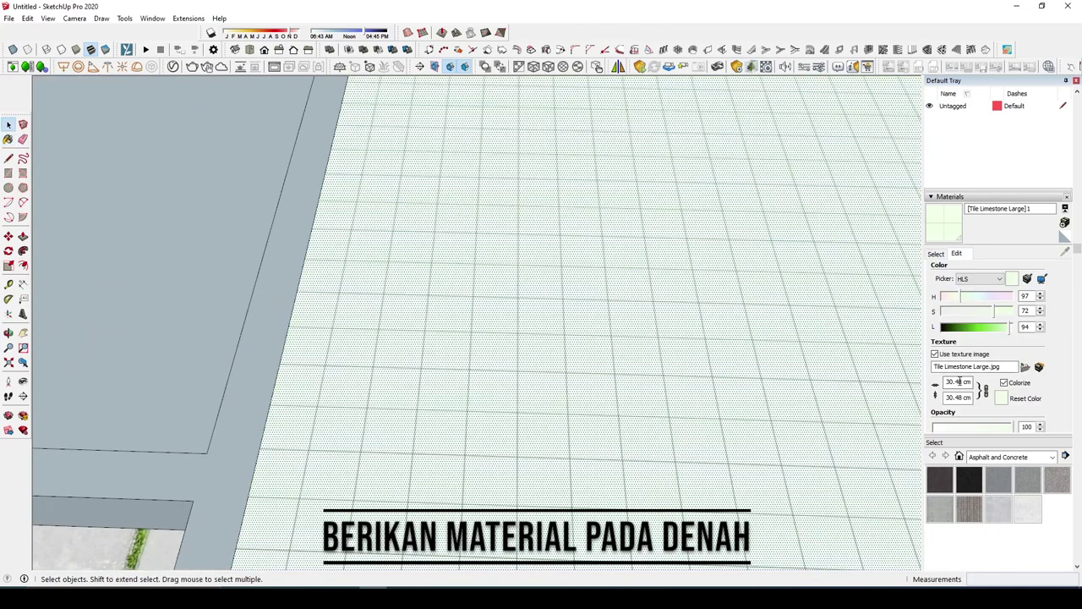
key(Return)
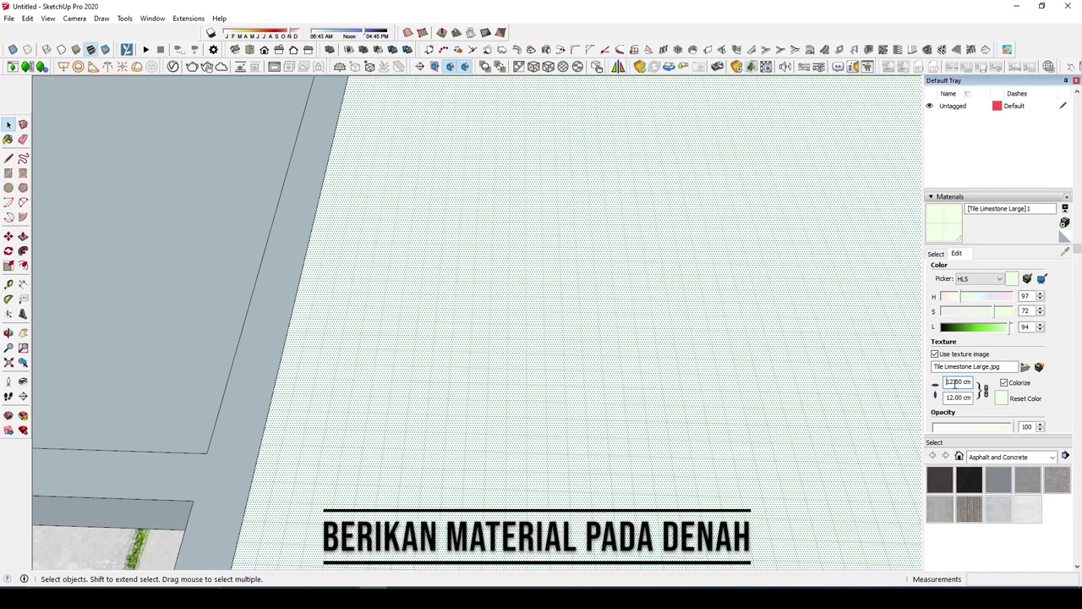
click(954, 382)
text(0)
key(Return)
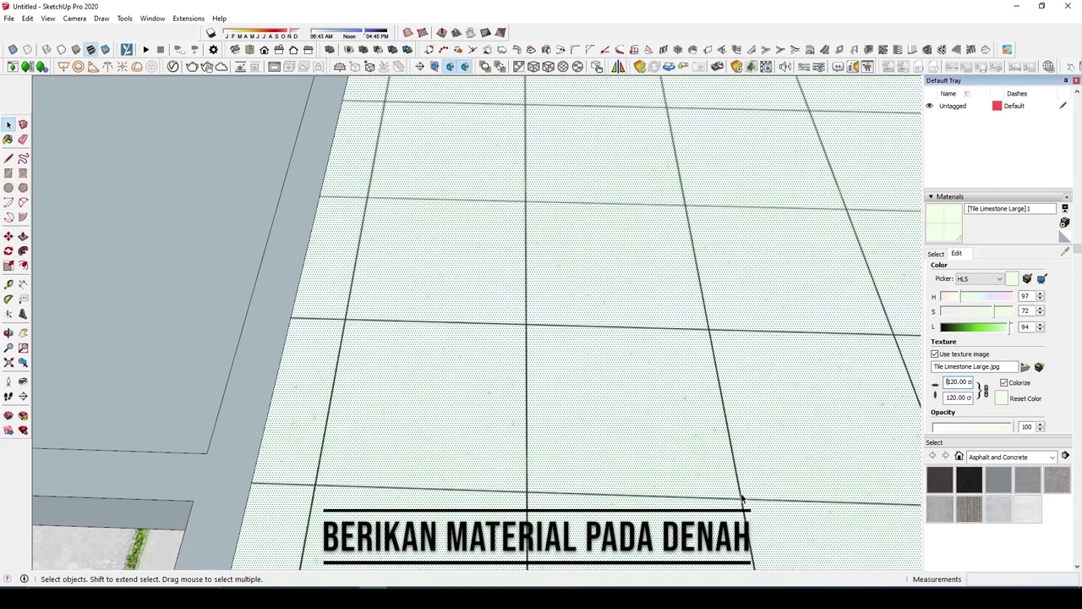
scroll(566, 302, down, 5)
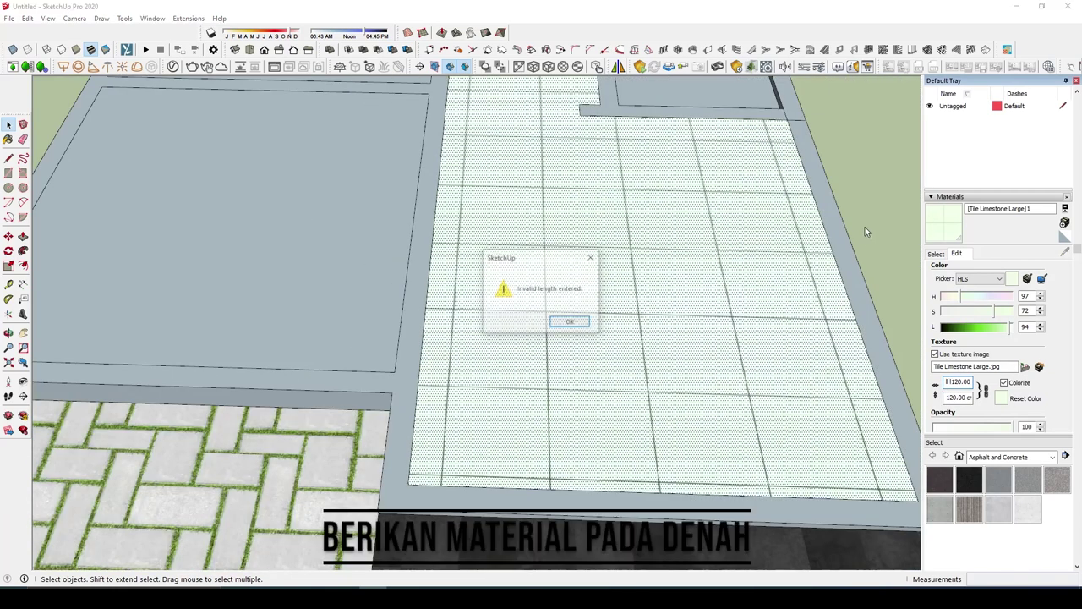
click(560, 322)
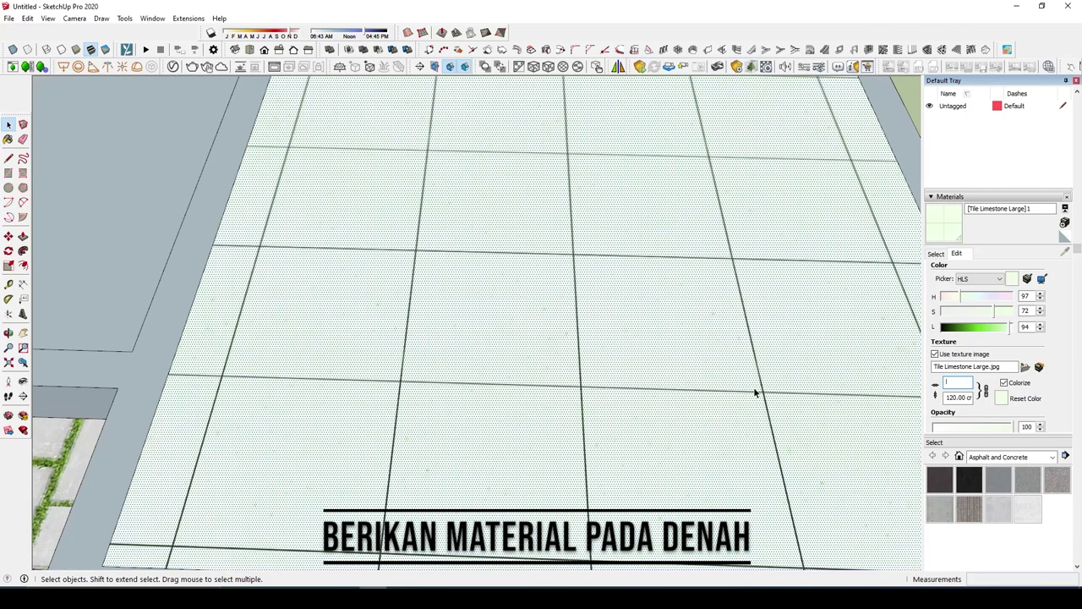
text(12)
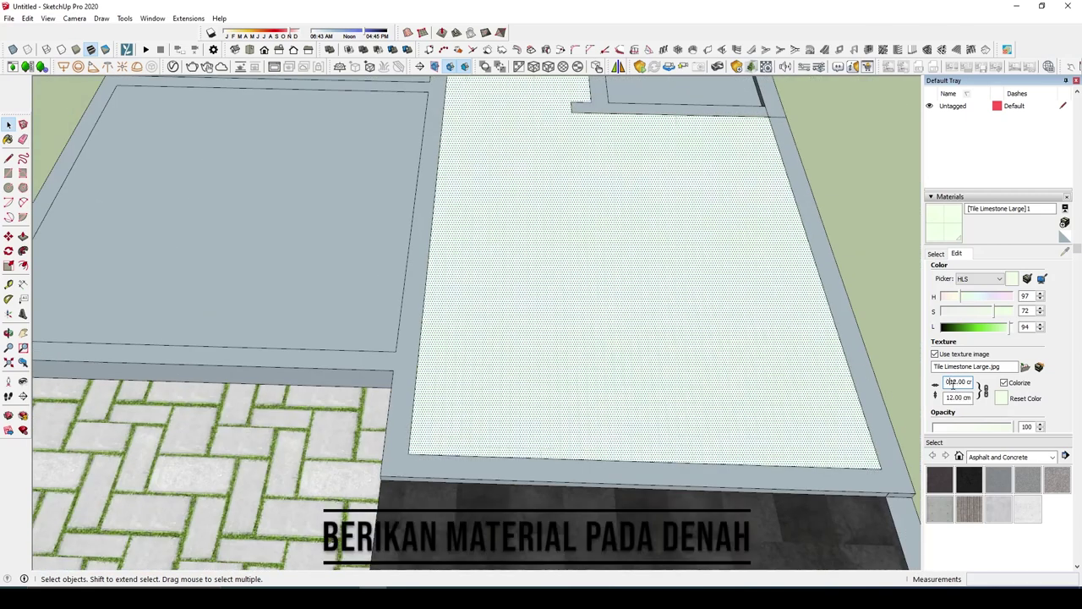
scroll(860, 347, down, 3)
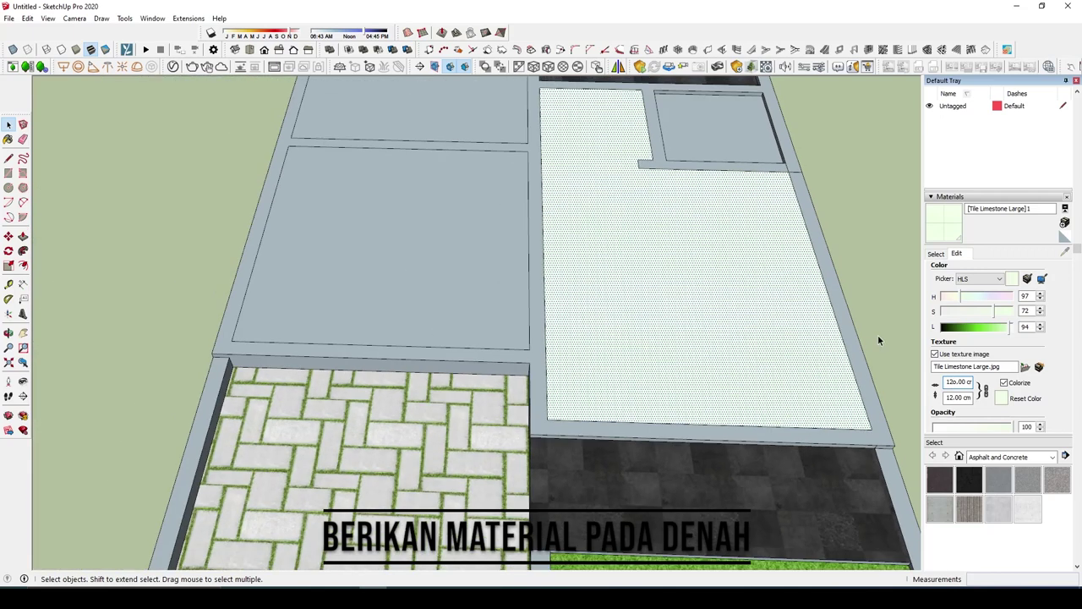
click(570, 322)
text(300)
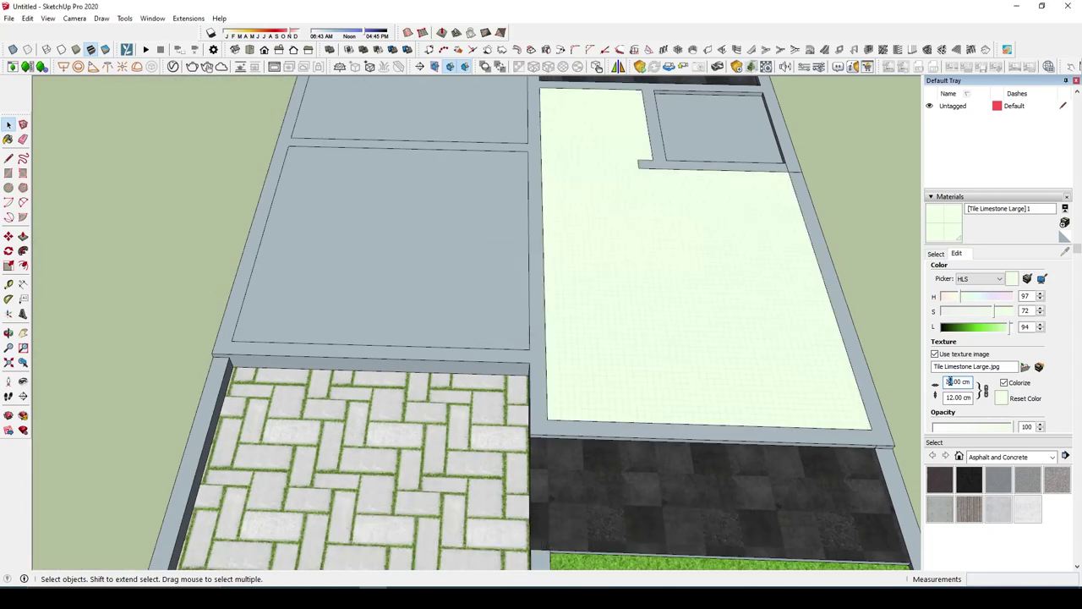
text(120)
key(Return)
Step: Check the new tile size and orbit to a near top-down view of the plan
scroll(881, 341, up, 2)
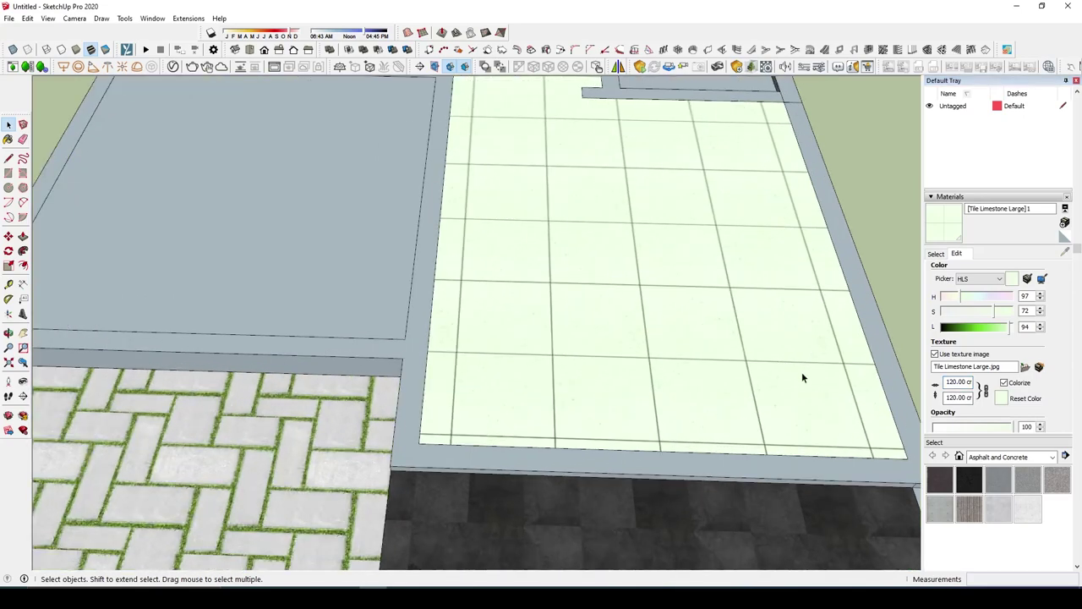
scroll(801, 372, up, 2)
key(l)
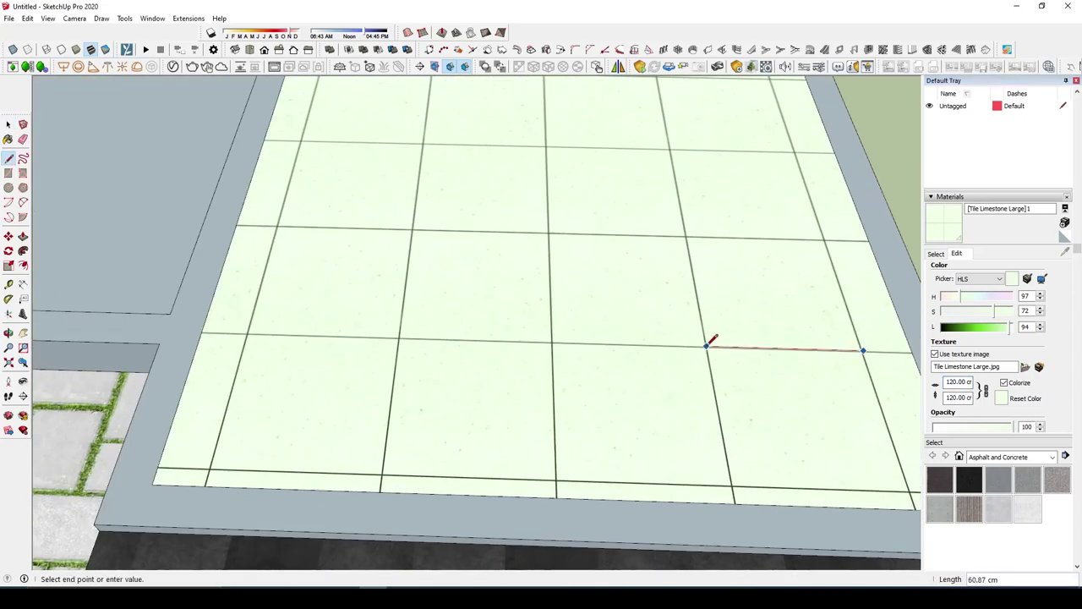
key(space)
scroll(693, 338, down, 5)
scroll(685, 321, up, 3)
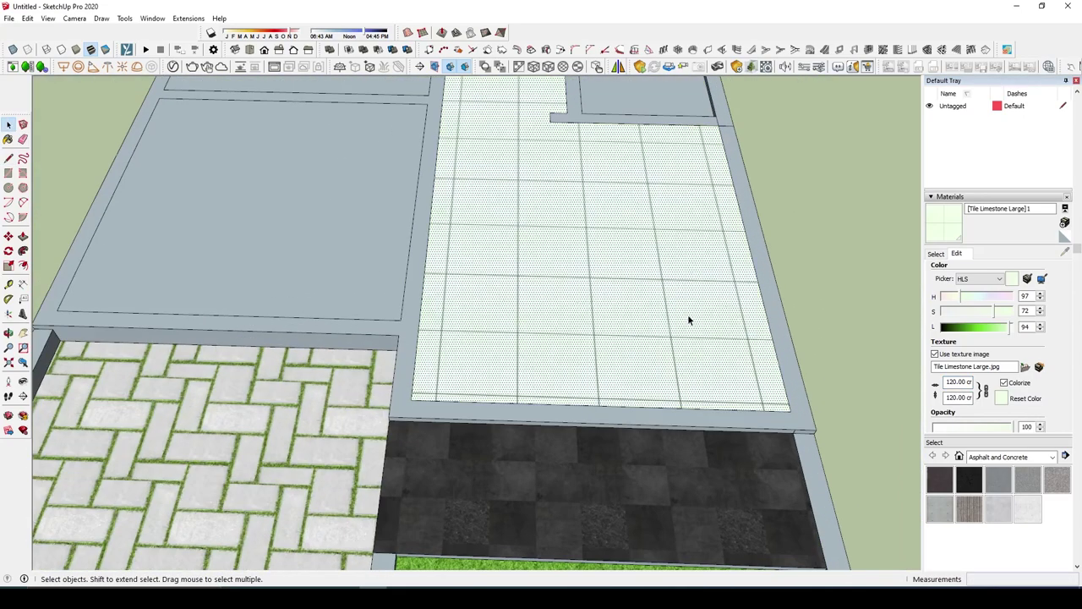
mouse_move(688, 316)
middle_down()
mouse_move(817, 164)
mouse_move(716, 409)
mouse_move(790, 293)
middle_up()
scroll(652, 270, down, 3)
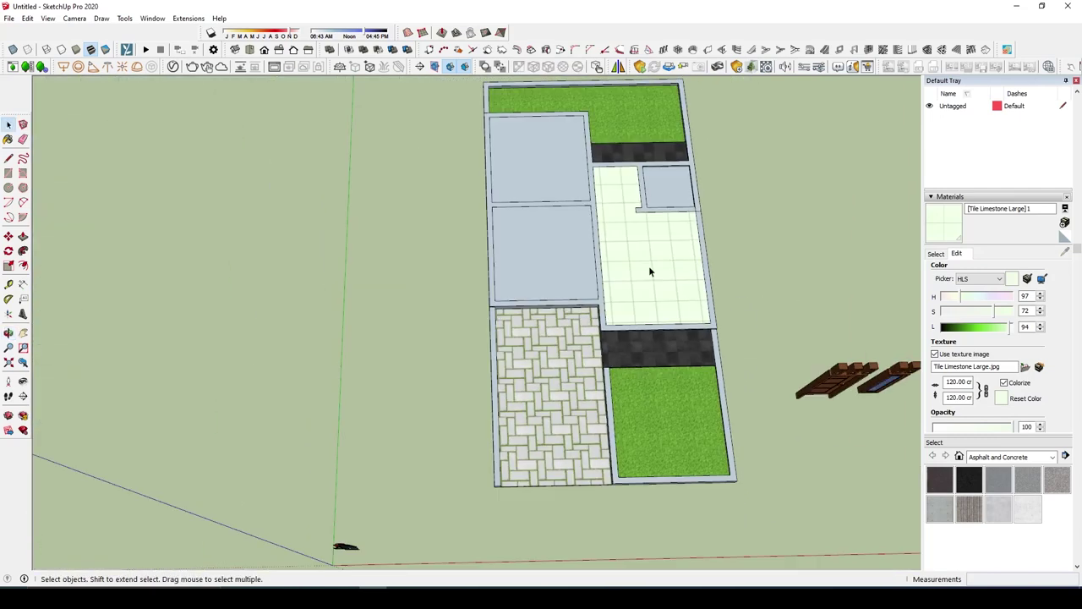
scroll(636, 295, up, 3)
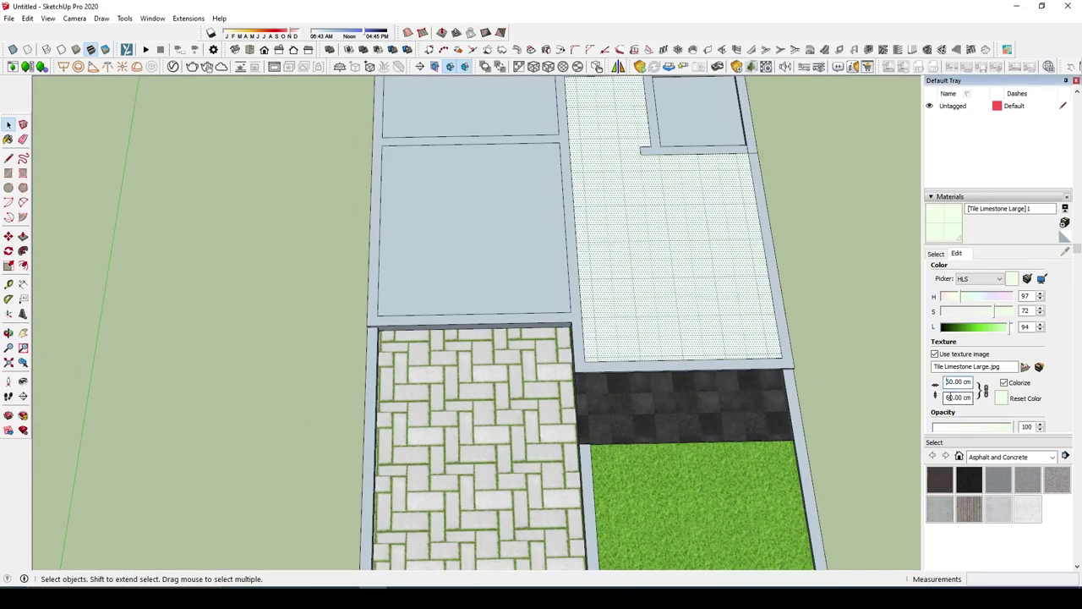
Step: Paint both left room floors with Tile Limestone Large
scroll(744, 353, down, 2)
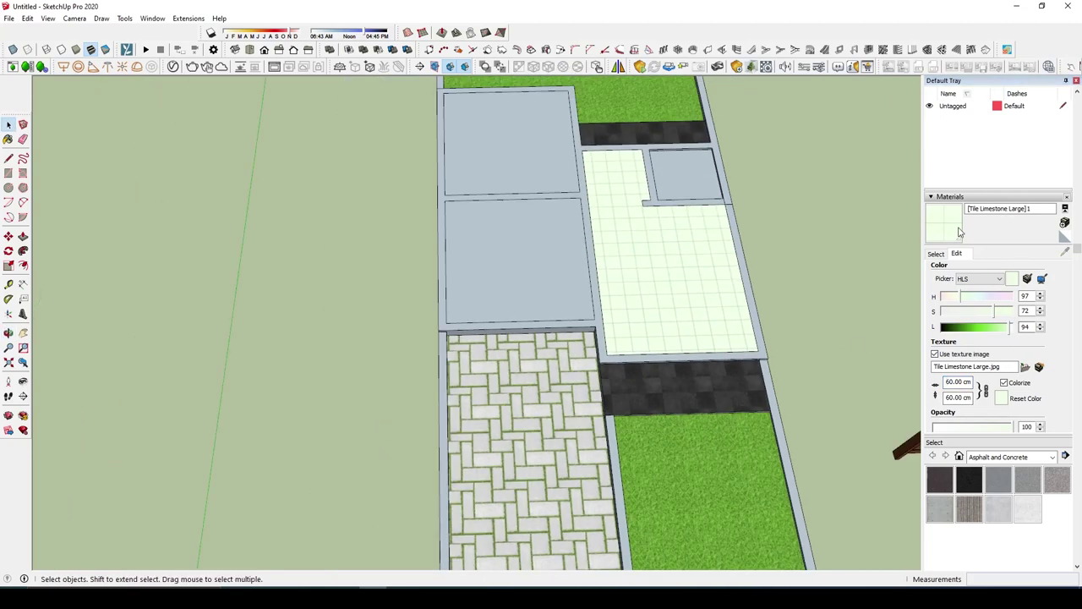
click(542, 269)
click(524, 169)
key(space)
scroll(519, 189, down, 3)
mouse_move(519, 189)
middle_down()
mouse_move(609, 295)
mouse_move(650, 251)
middle_up()
scroll(650, 251, up, 2)
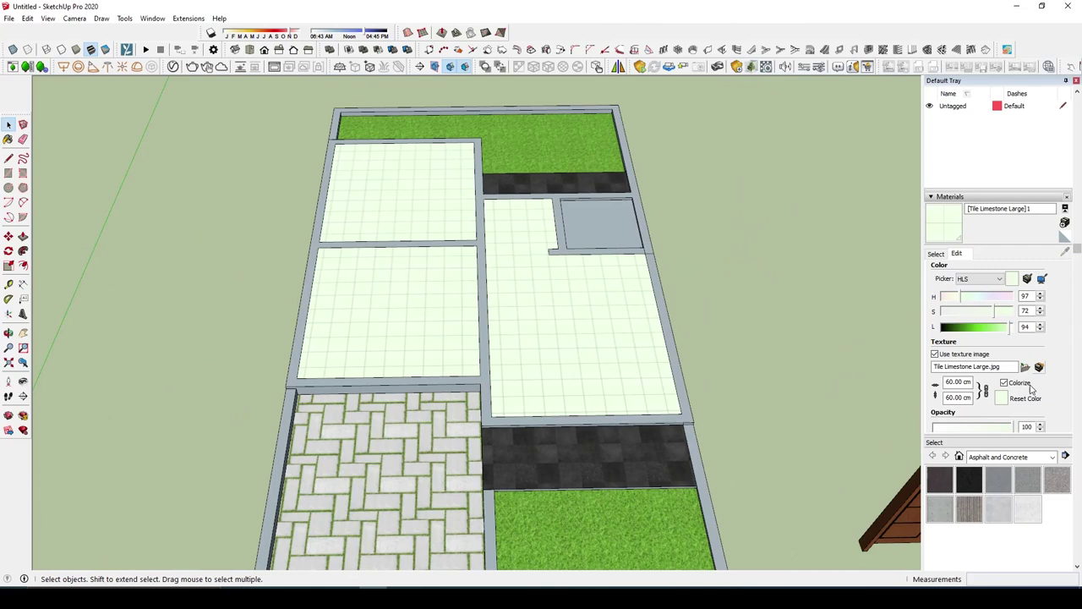
Step: Paint the small grey square with Tile Limestone Multi from the Tile library
click(936, 254)
scroll(1014, 334, down, 3)
scroll(1025, 337, up, 1)
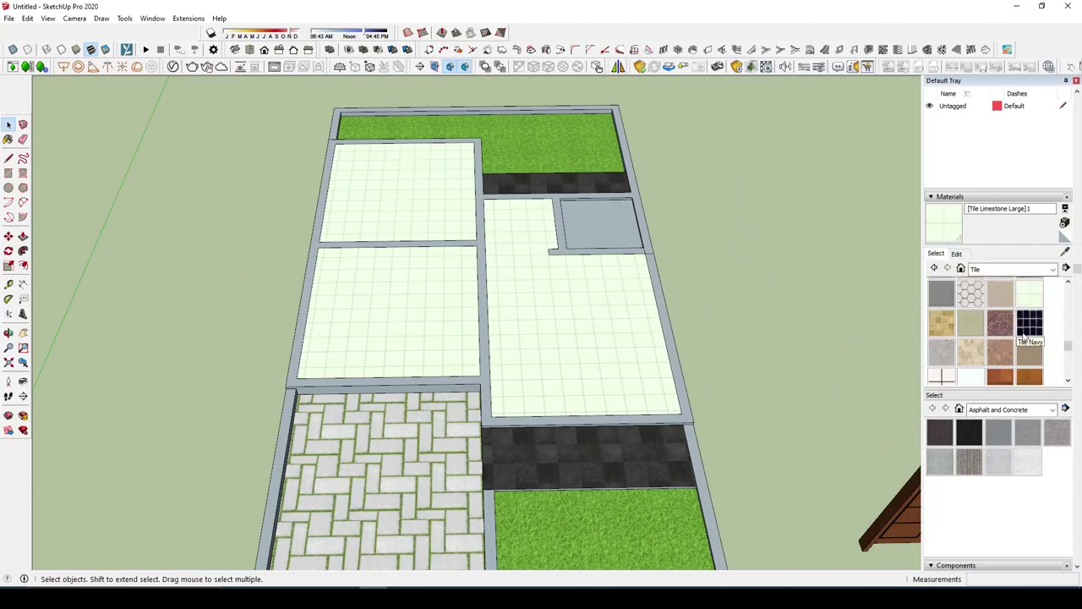
click(946, 320)
click(600, 224)
key(space)
mouse_move(601, 224)
middle_down()
mouse_move(721, 285)
mouse_move(621, 268)
mouse_move(674, 420)
middle_up()
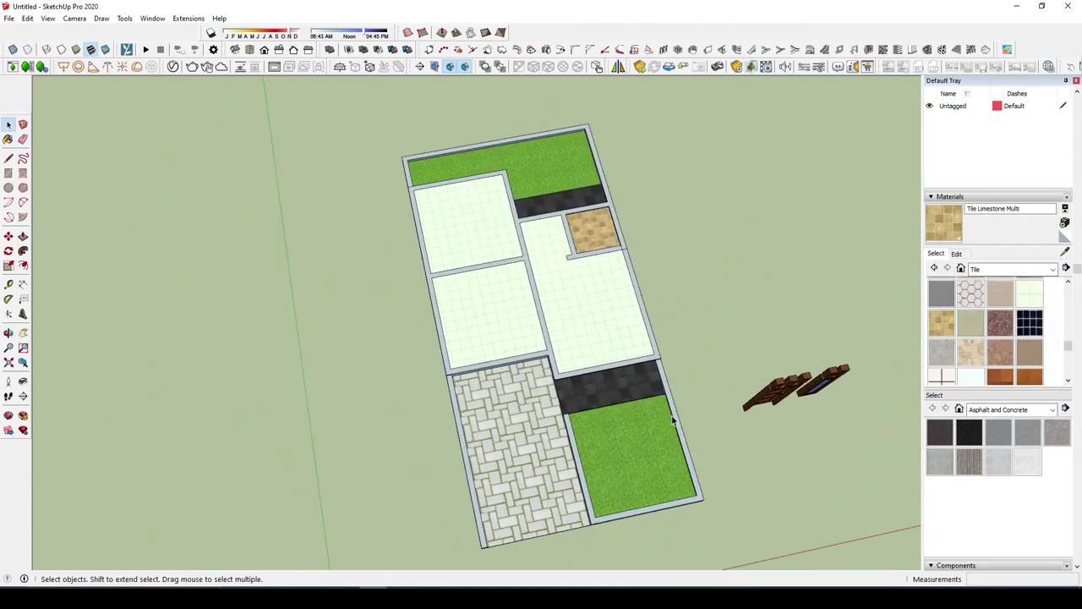
middle_drag(624, 395, 744, 436)
Step: Move the left door into the house, snapping its corner to the right room's wall edge
click(750, 439)
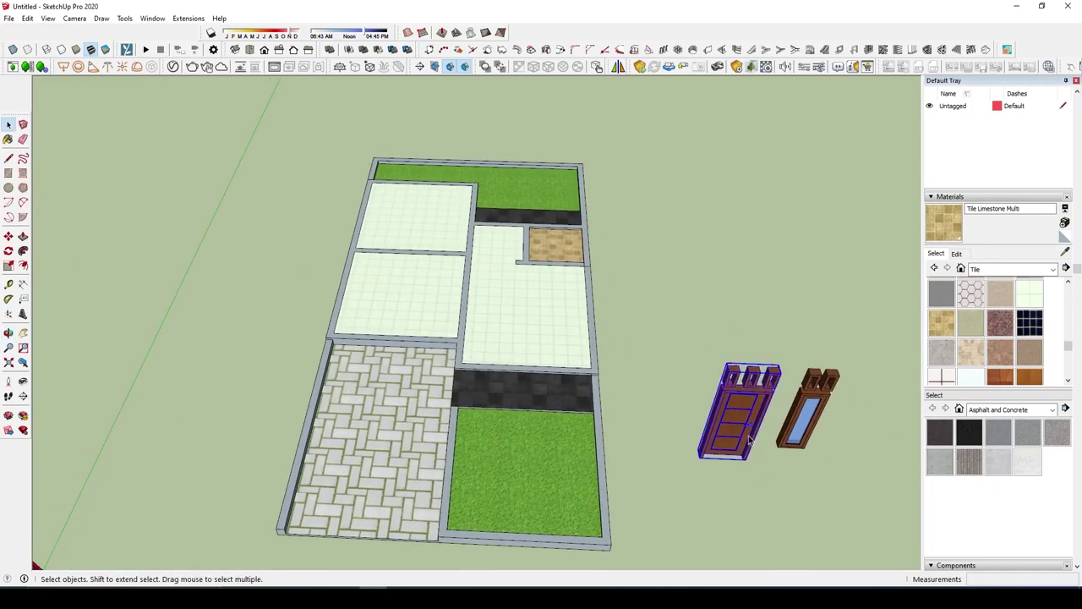
click(697, 459)
click(474, 364)
scroll(494, 355, up, 3)
mouse_move(494, 355)
middle_down()
mouse_move(581, 144)
mouse_move(507, 245)
middle_up()
scroll(580, 144, up, 3)
click(491, 237)
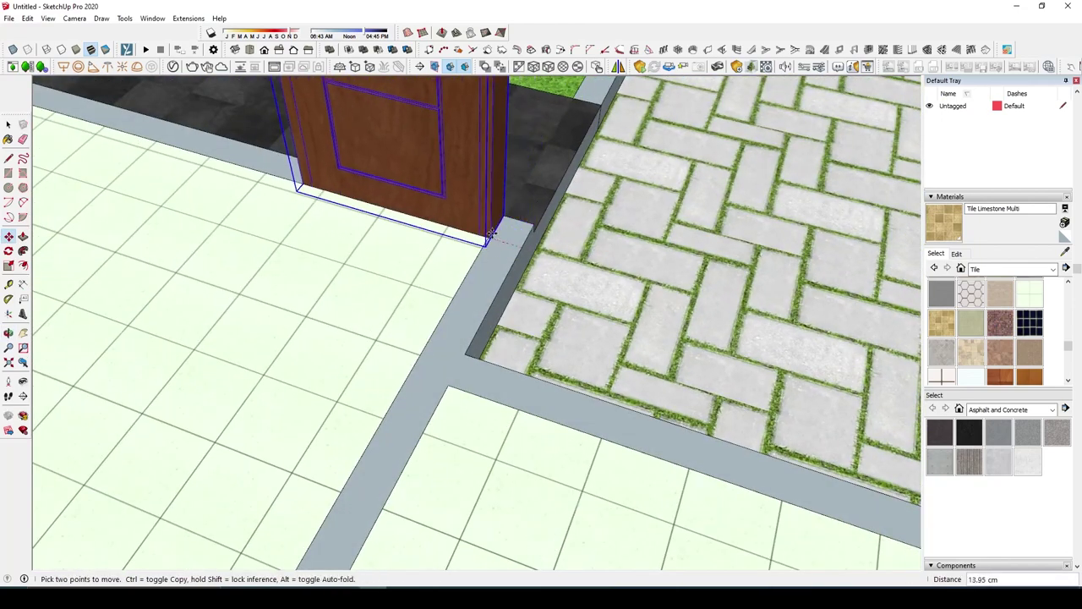
scroll(499, 241, down, 3)
scroll(499, 241, up, 3)
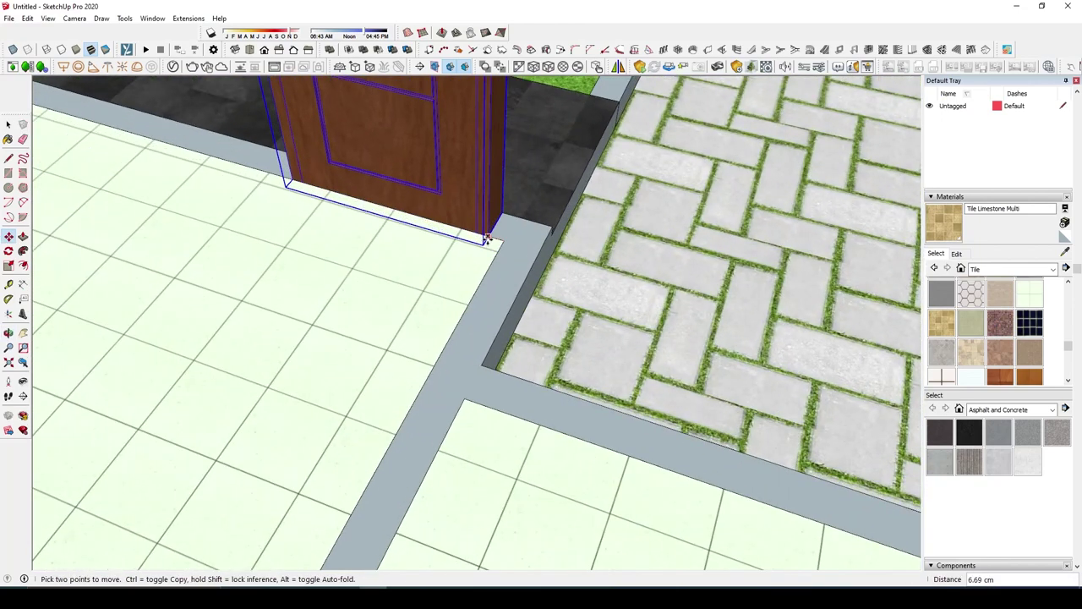
mouse_move(526, 235)
middle_down()
mouse_move(563, 358)
mouse_move(450, 369)
middle_up()
scroll(450, 370, up, 3)
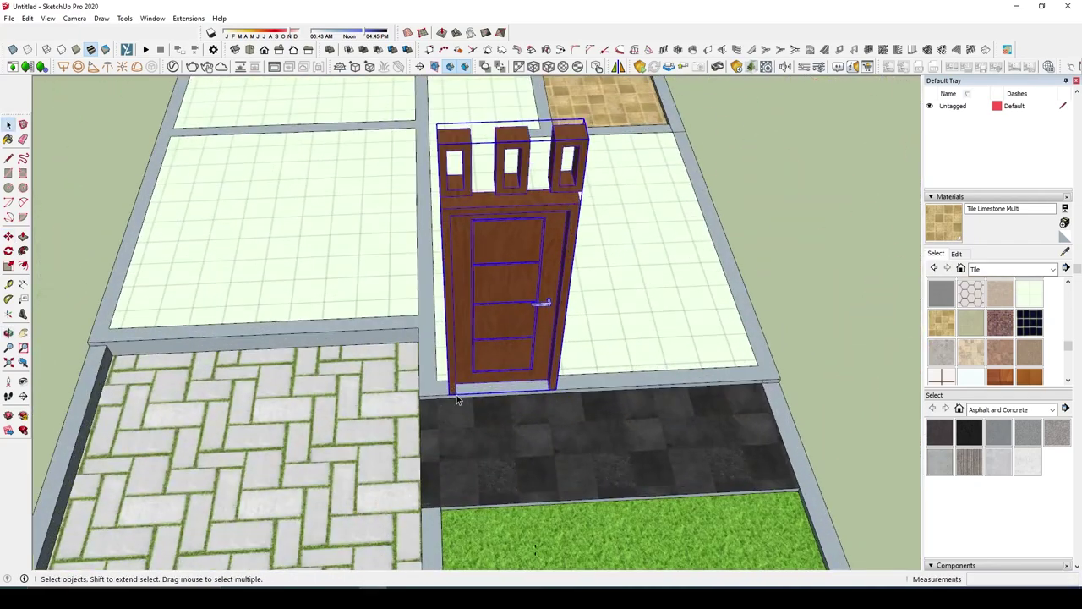
Step: Place a copy of the door at the interior wall corner
key(m)
click(450, 391)
scroll(442, 179, down, 3)
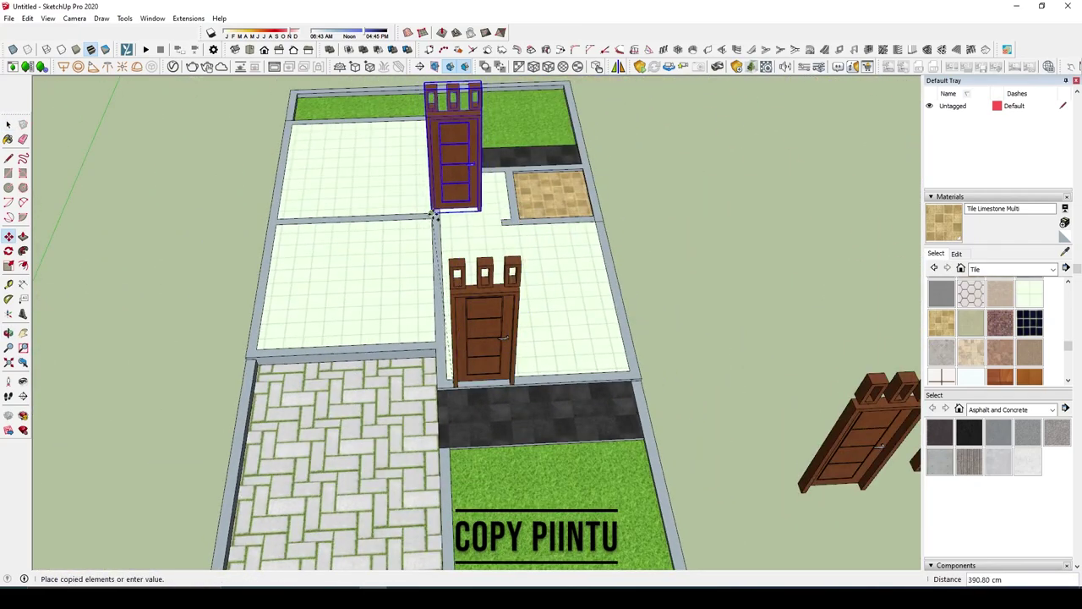
scroll(434, 188, up, 3)
click(439, 196)
scroll(427, 286, up, 2)
Step: Rotate the door copy 90° into line with the interior wall
key(q)
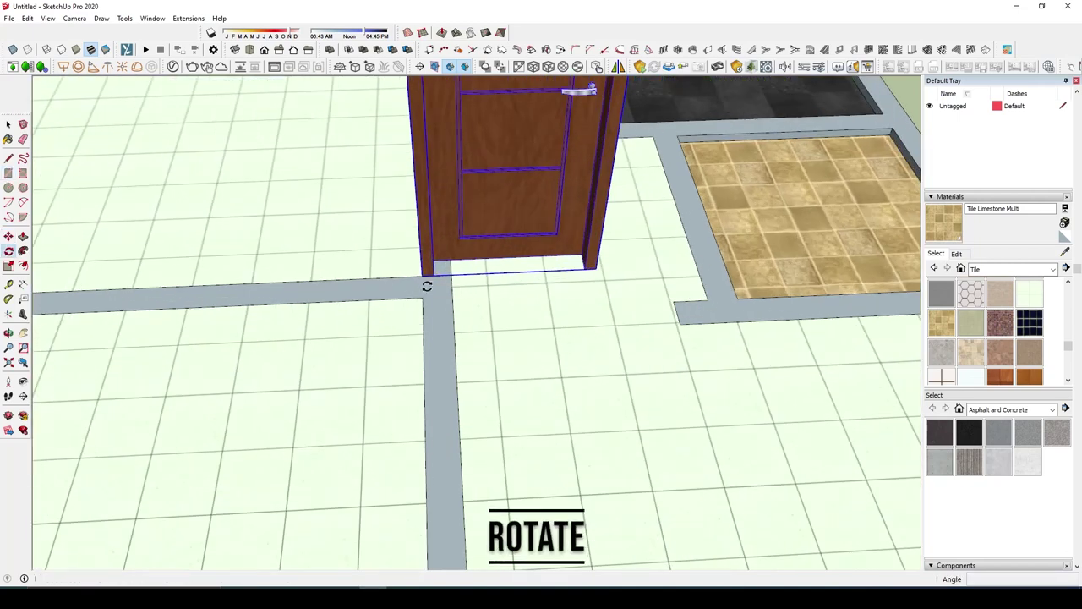
click(430, 319)
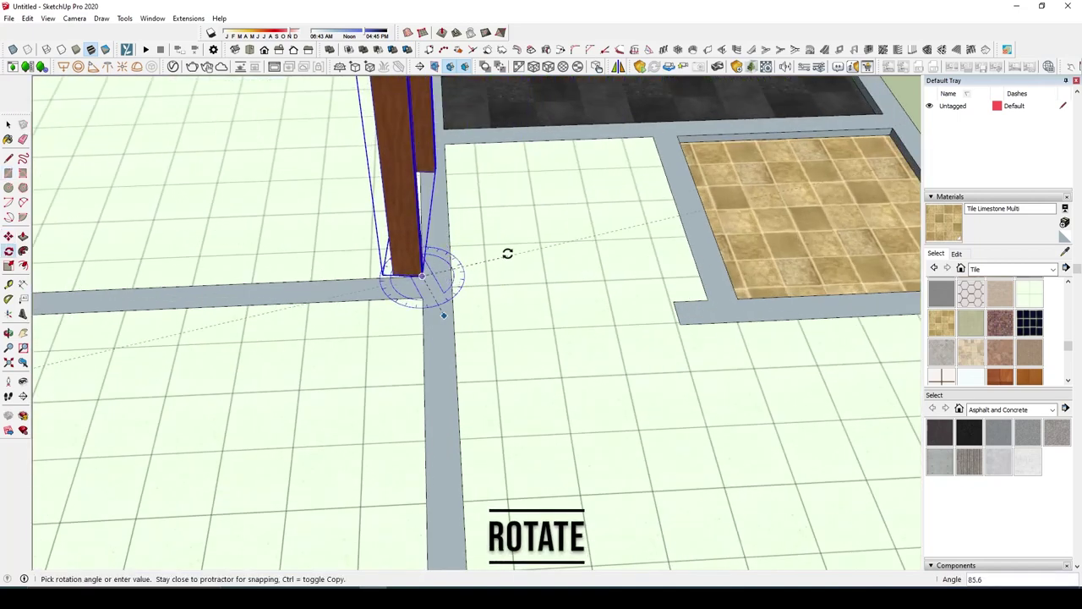
click(468, 230)
scroll(449, 244, up, 1)
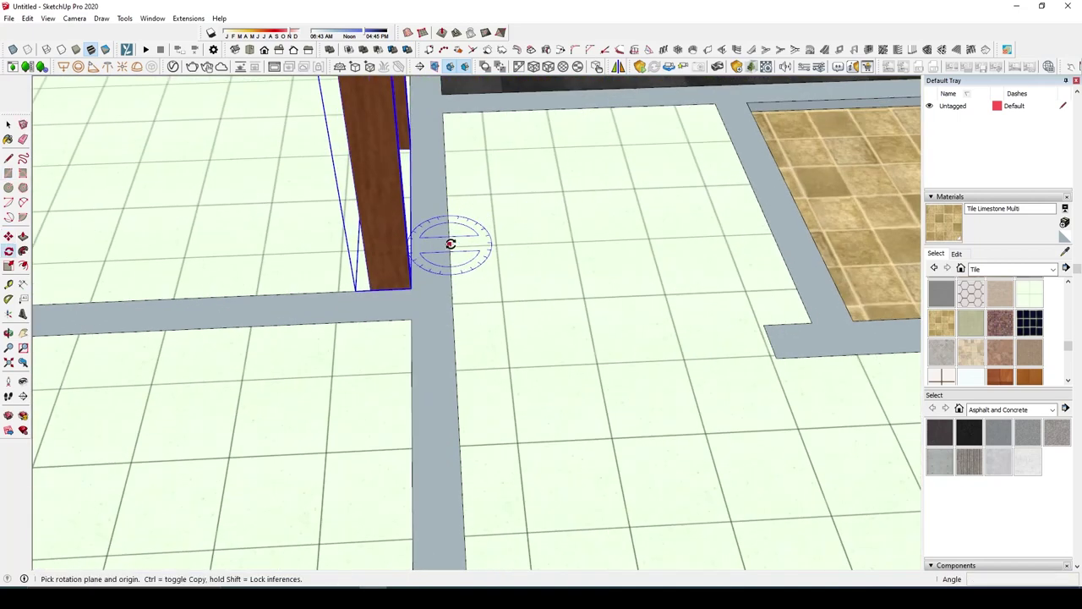
scroll(423, 271, up, 2)
Step: Shift the turned door 15 cm from the wall corner
key(m)
click(350, 302)
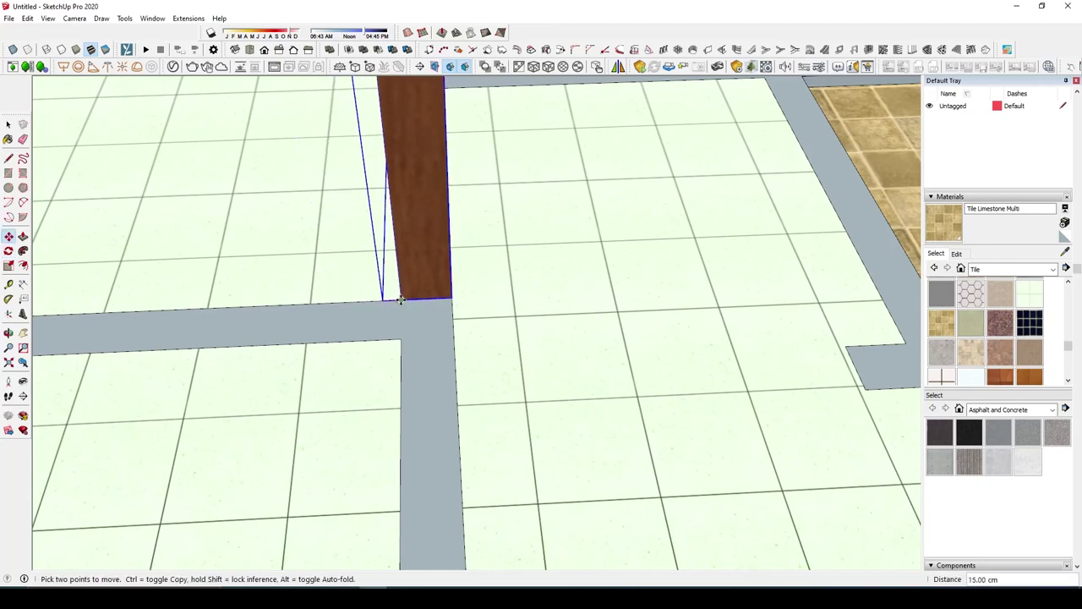
scroll(517, 313, down, 3)
mouse_move(517, 313)
middle_down()
mouse_move(620, 293)
mouse_move(546, 339)
middle_up()
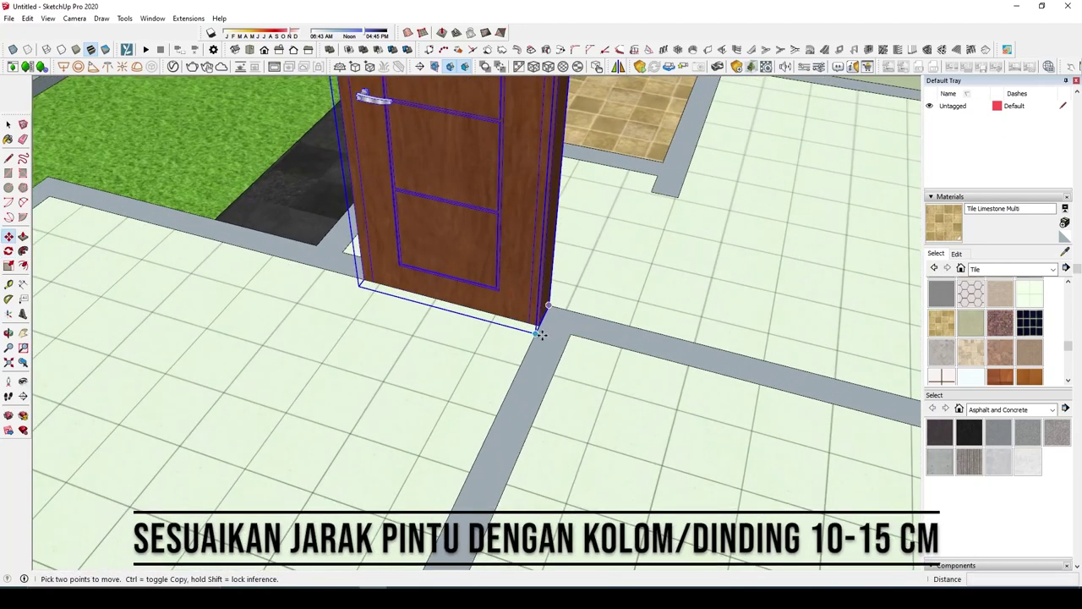
scroll(537, 319, up, 3)
click(537, 319)
key(Return)
scroll(524, 315, down, 3)
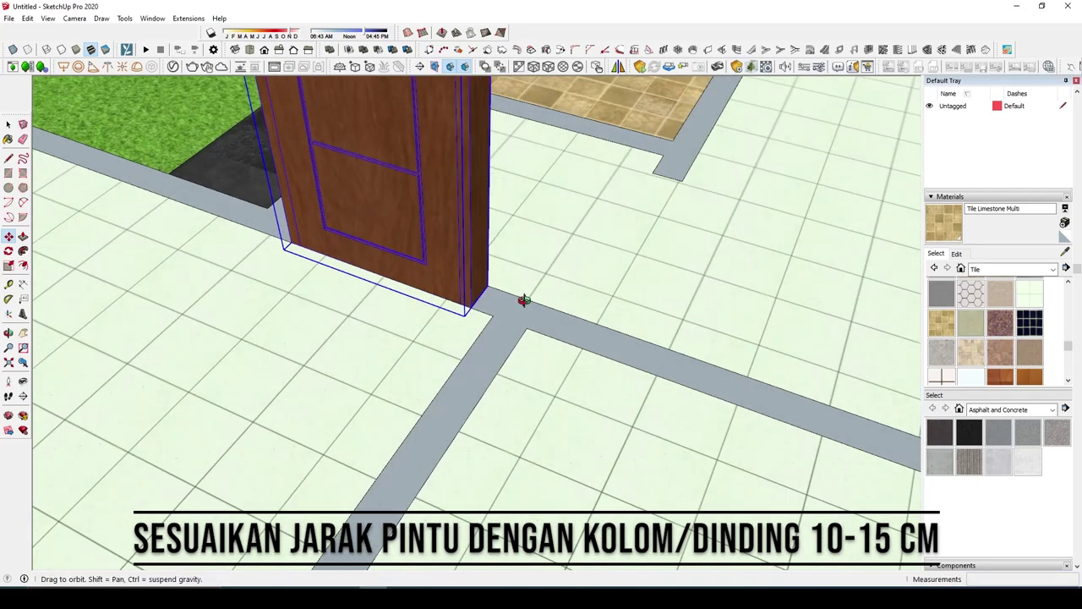
mouse_move(519, 300)
middle_down()
mouse_move(357, 316)
mouse_move(687, 179)
middle_up()
scroll(391, 319, up, 3)
scroll(394, 311, down, 2)
Step: Copy the door to the adjacent doorway, offset 10 cm from the wall
key(ctrl)
click(687, 179)
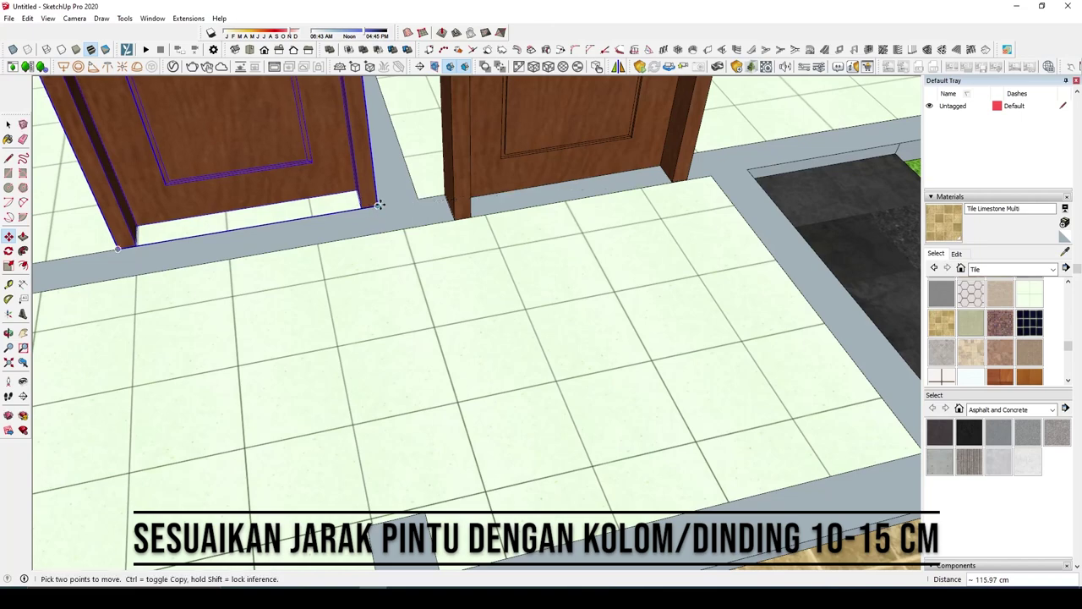
click(377, 206)
key(Return)
scroll(454, 249, down, 3)
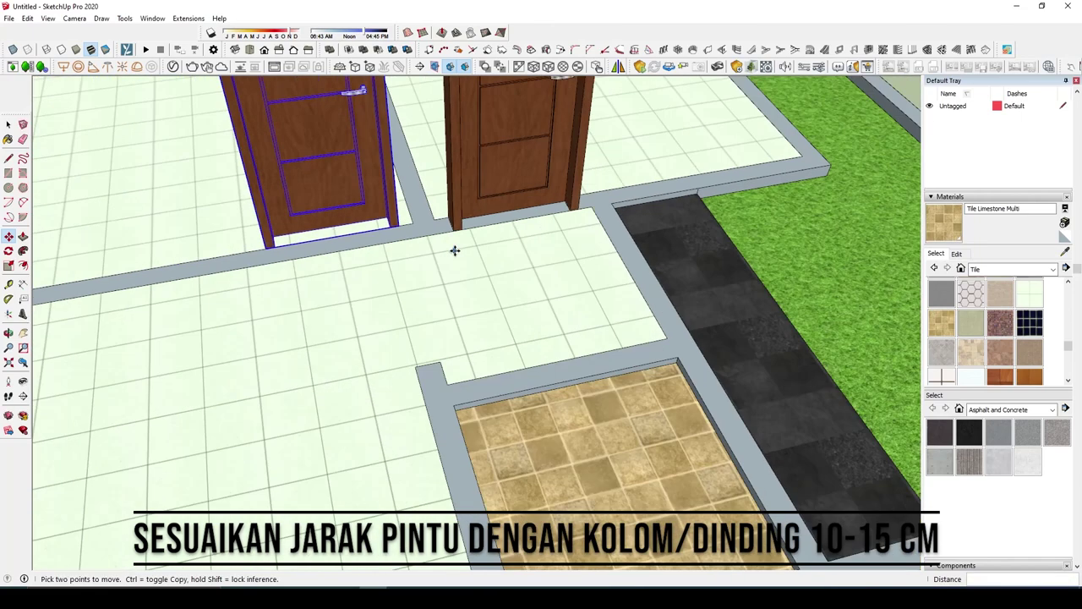
scroll(454, 249, up, 2)
scroll(433, 306, up, 2)
Step: Flip the door along its group axis so it swings the other way
scroll(423, 287, up, 2)
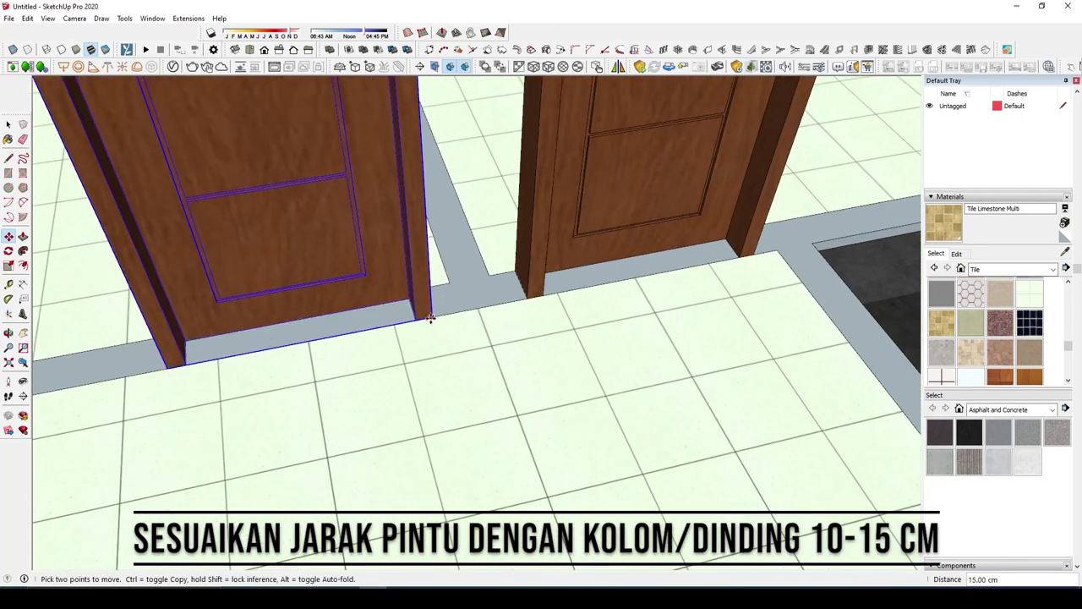
key(space)
right_click(427, 306)
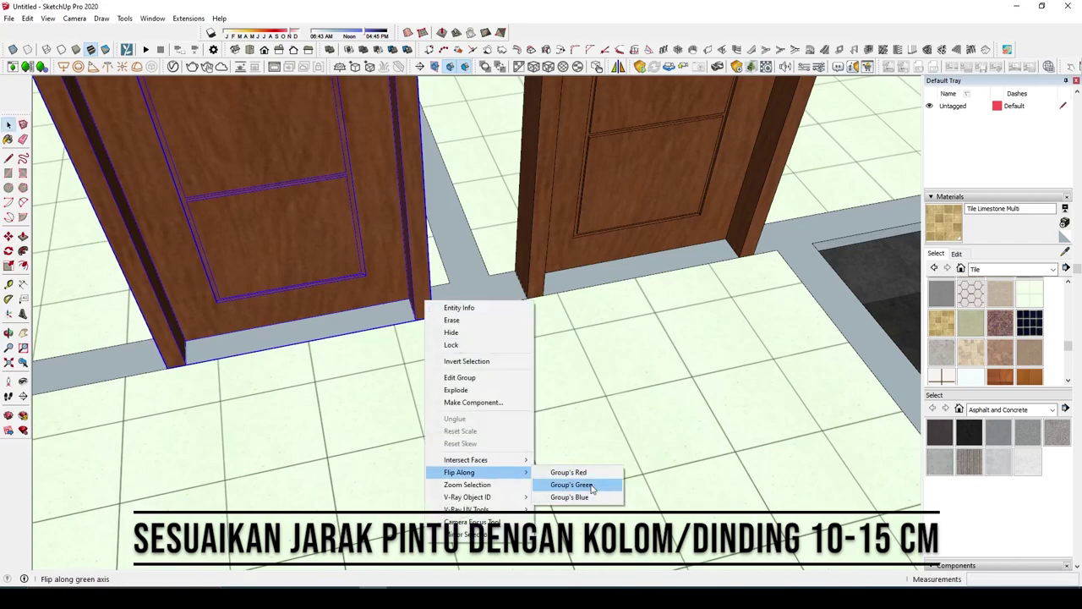
click(592, 476)
scroll(567, 435, down, 5)
mouse_move(561, 417)
middle_down()
mouse_move(305, 121)
mouse_move(507, 254)
middle_up()
mouse_move(573, 245)
middle_down()
mouse_move(488, 264)
mouse_move(411, 331)
mouse_move(464, 303)
mouse_move(461, 257)
middle_up()
Step: Copy the door over beside the dark paving
click(461, 257)
scroll(508, 296, up, 3)
scroll(742, 369, up, 2)
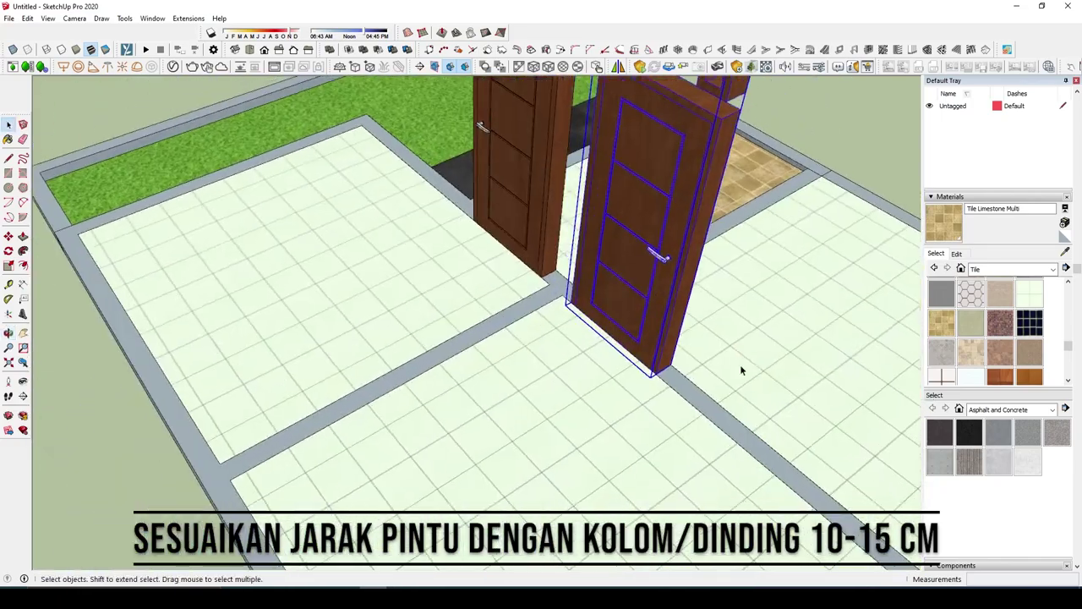
key(m)
click(663, 373)
key(ctrl)
middle_drag(676, 313, 568, 199)
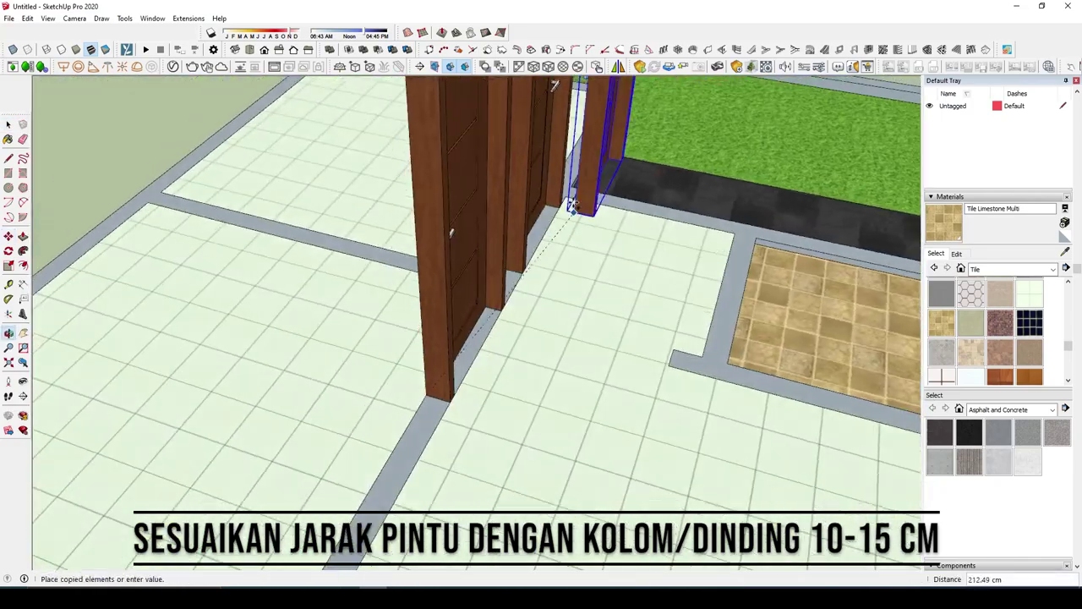
click(570, 200)
scroll(584, 190, up, 3)
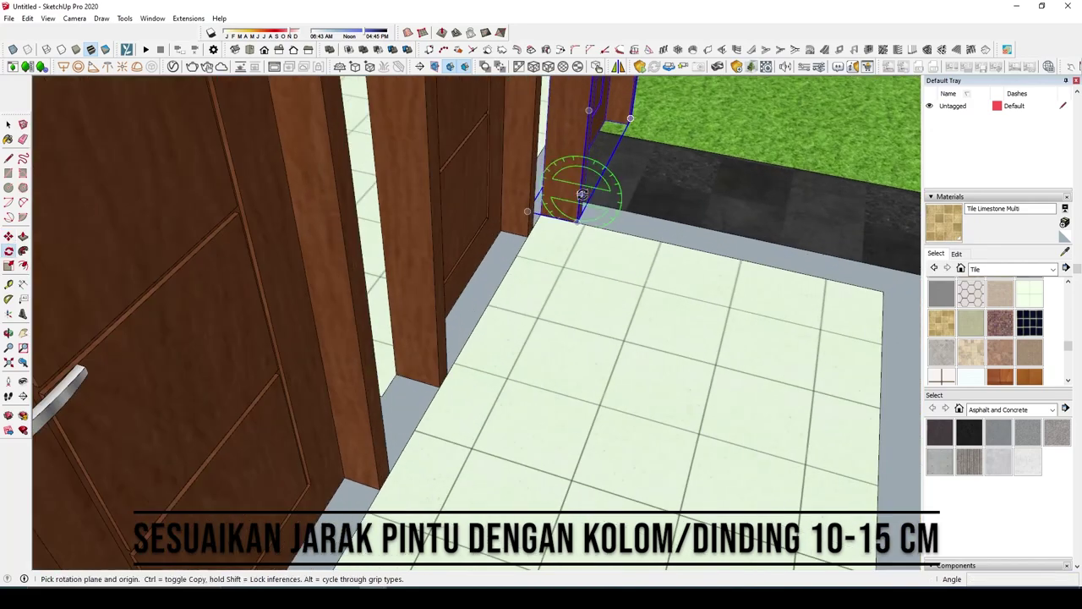
Step: Rotate the new door 90° and set it 15 cm from the wall
click(526, 247)
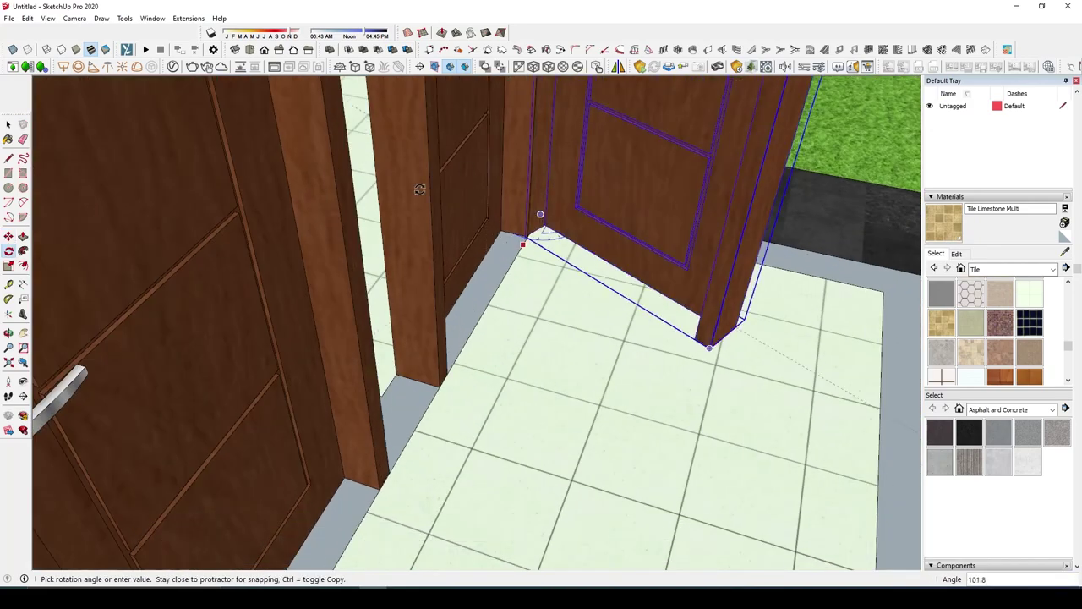
mouse_move(701, 338)
middle_down()
mouse_move(401, 311)
mouse_move(664, 291)
mouse_move(460, 338)
middle_up()
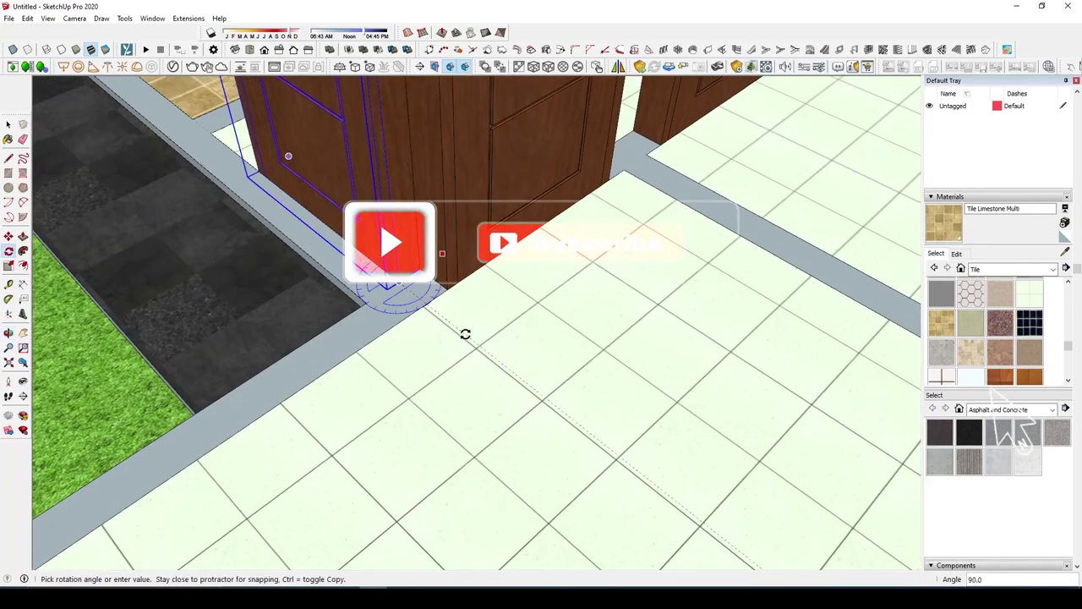
click(393, 285)
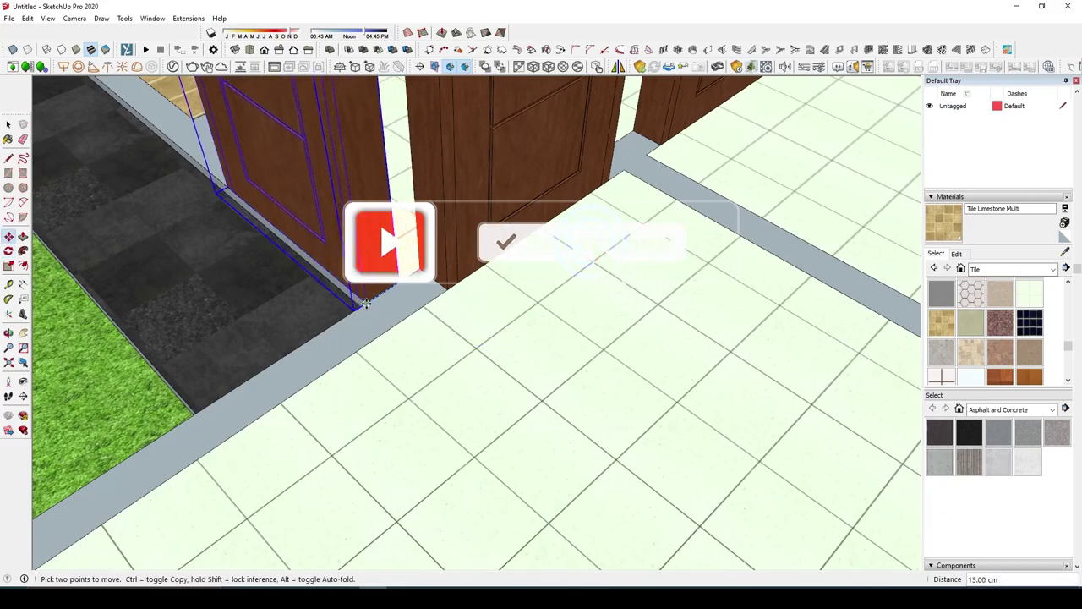
mouse_move(365, 304)
middle_down()
mouse_move(495, 285)
mouse_move(532, 314)
mouse_move(672, 307)
mouse_move(414, 372)
middle_up()
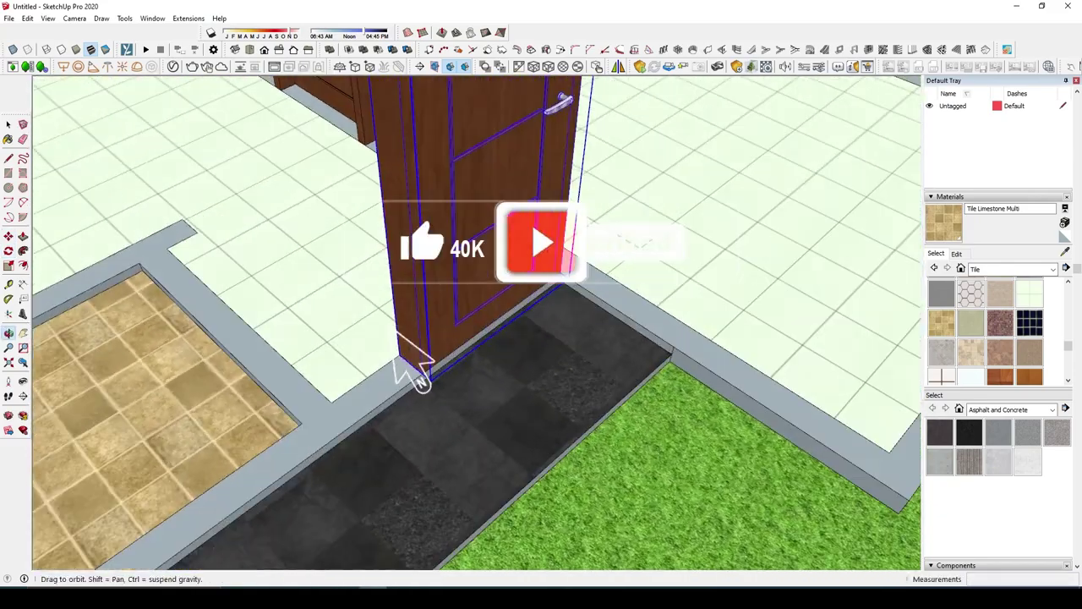
mouse_move(668, 304)
middle_down()
mouse_move(677, 324)
mouse_move(648, 322)
middle_up()
Step: Flip the louvered bathroom door along the green axis
right_click(596, 230)
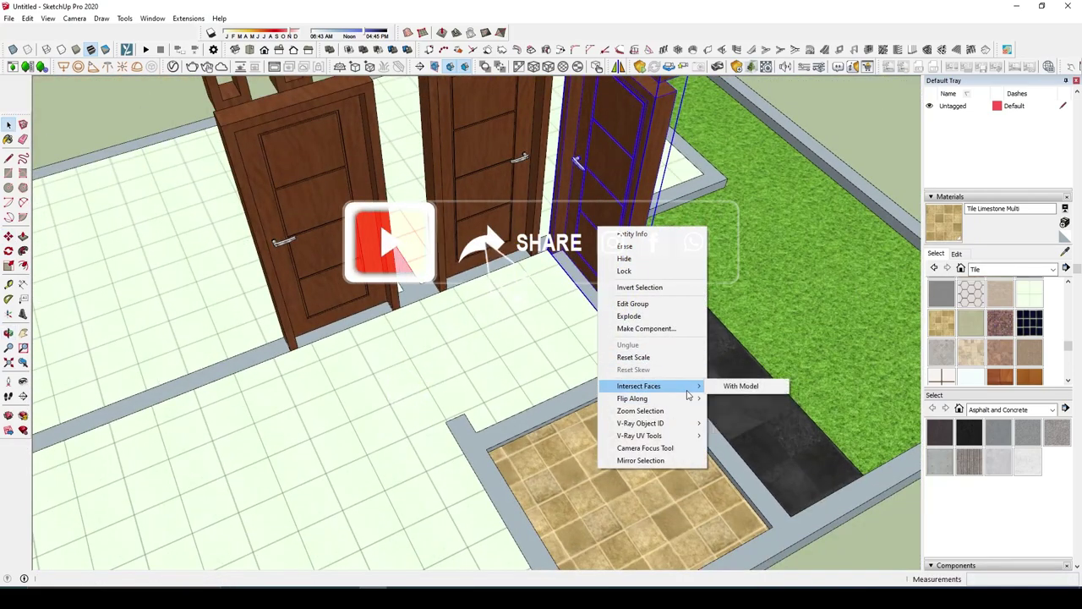
mouse_move(647, 399)
click(744, 412)
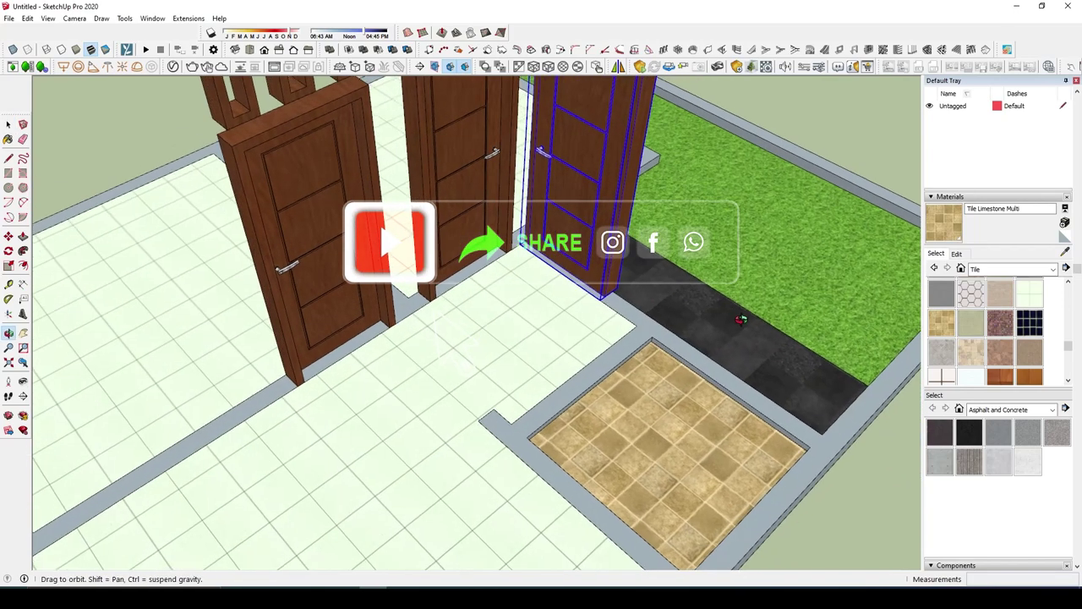
scroll(590, 232, up, 5)
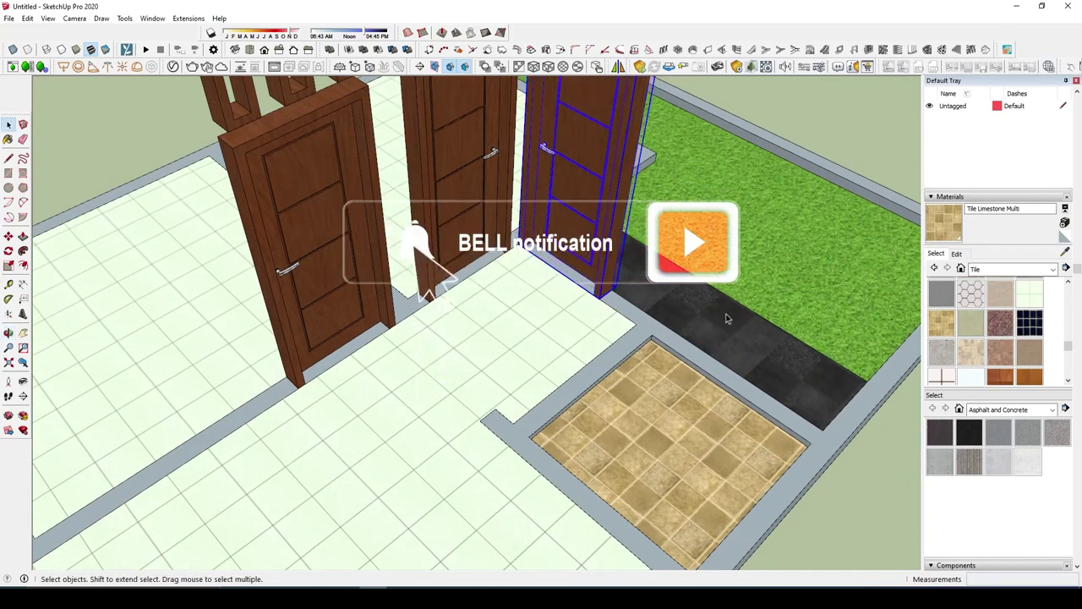
right_click(589, 232)
click(744, 409)
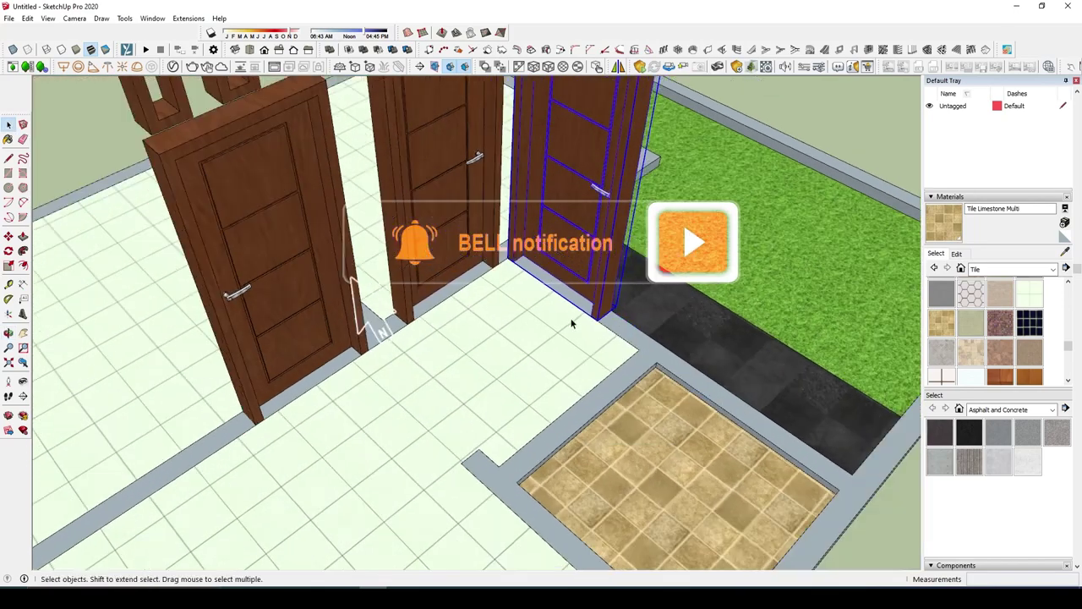
scroll(591, 338, down, 5)
Step: Orbit overhead and around the bathroom door, abandoning an attempted door copy
mouse_move(508, 321)
middle_down()
mouse_move(557, 287)
mouse_move(463, 313)
mouse_move(661, 295)
mouse_move(455, 447)
middle_up()
scroll(661, 296, down, 2)
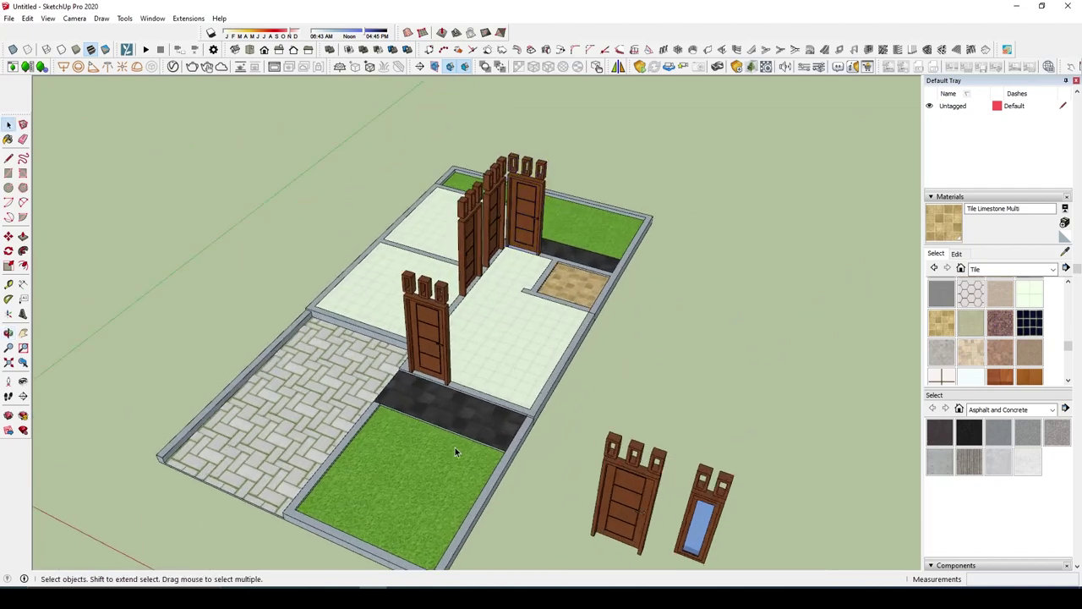
scroll(455, 448, up, 3)
scroll(455, 447, down, 3)
scroll(513, 180, up, 3)
scroll(512, 180, down, 1)
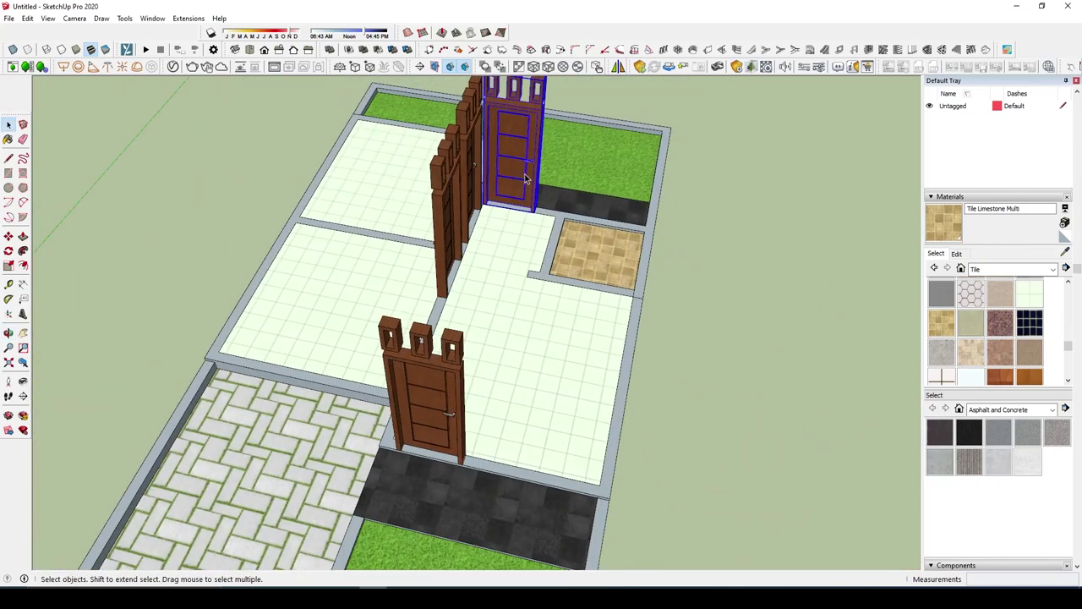
key(ctrl)
click(536, 213)
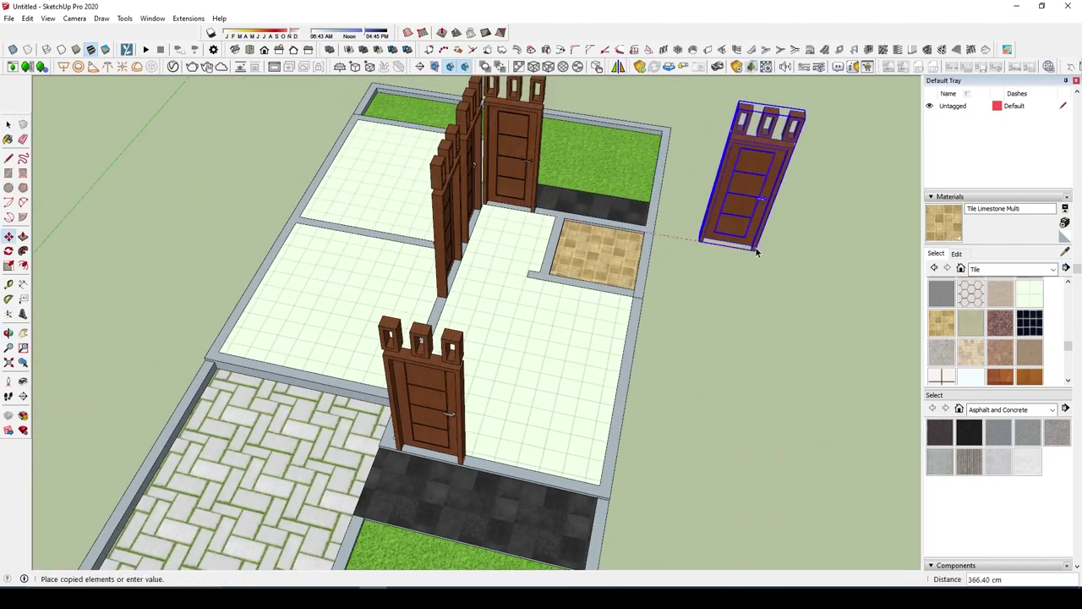
key(space)
scroll(757, 252, down, 1)
scroll(1019, 410, down, 3)
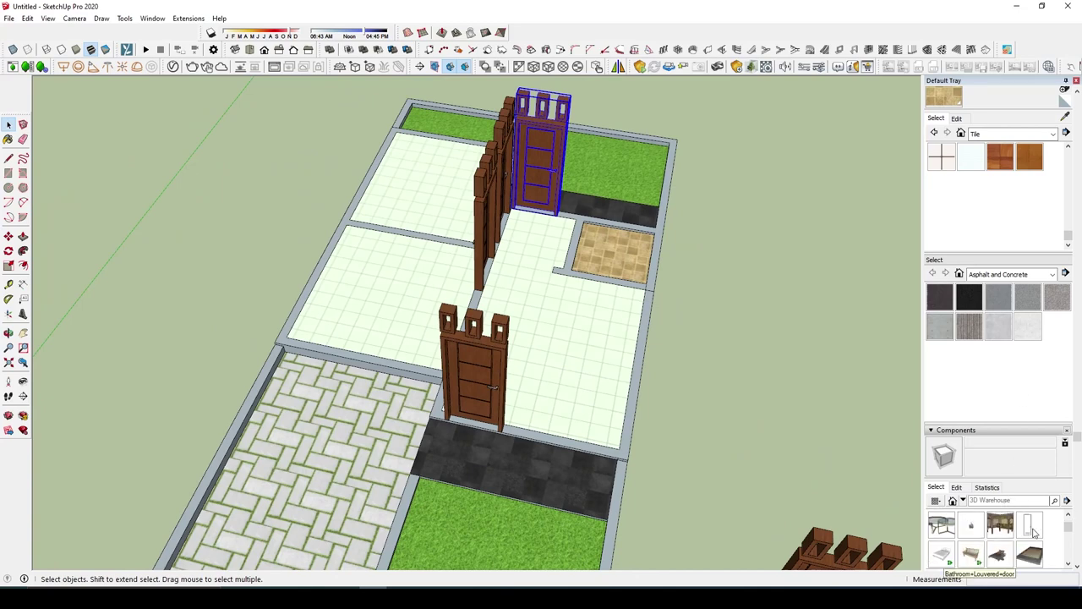
scroll(597, 309, up, 3)
scroll(589, 321, up, 2)
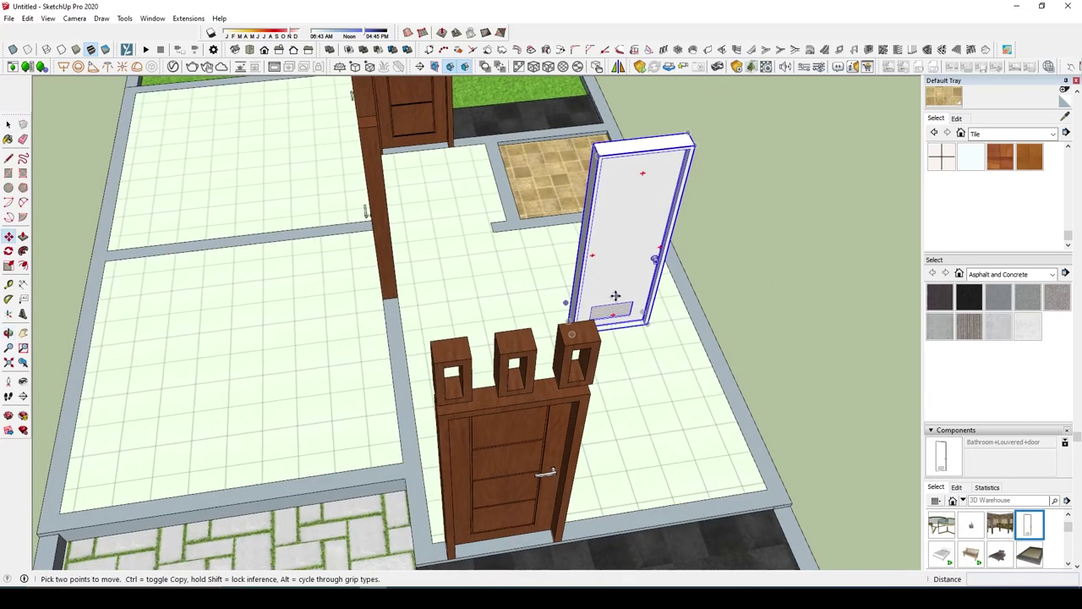
scroll(609, 302, up, 2)
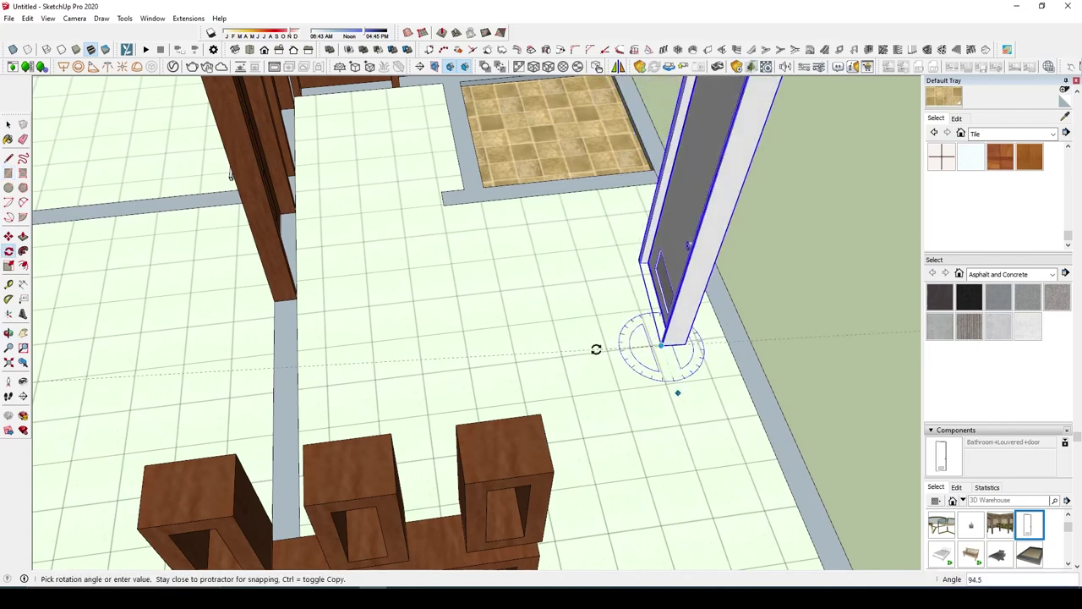
middle_drag(592, 356, 646, 324)
scroll(668, 313, down, 3)
scroll(695, 300, up, 2)
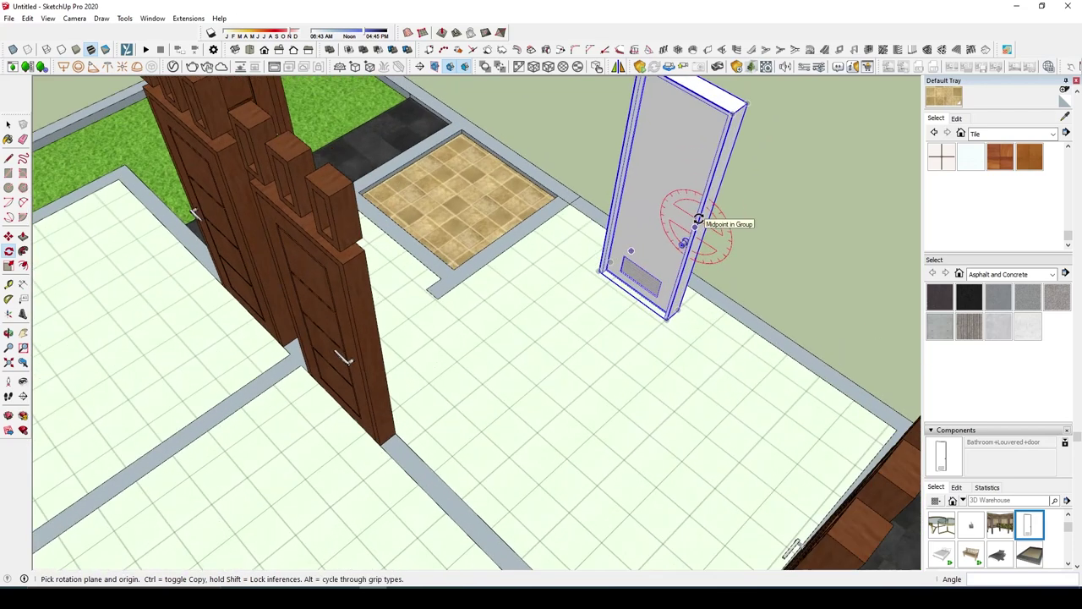
Step: Flip the bathroom door along its red axis and move it by its corner
key(space)
right_click(659, 237)
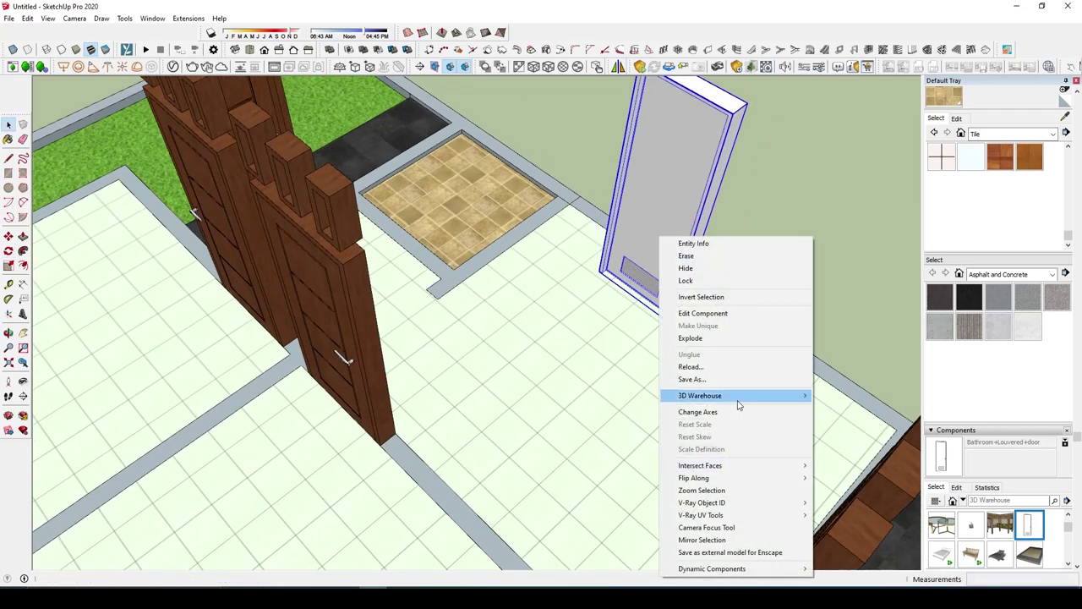
mouse_move(740, 478)
click(856, 478)
scroll(677, 342, up, 2)
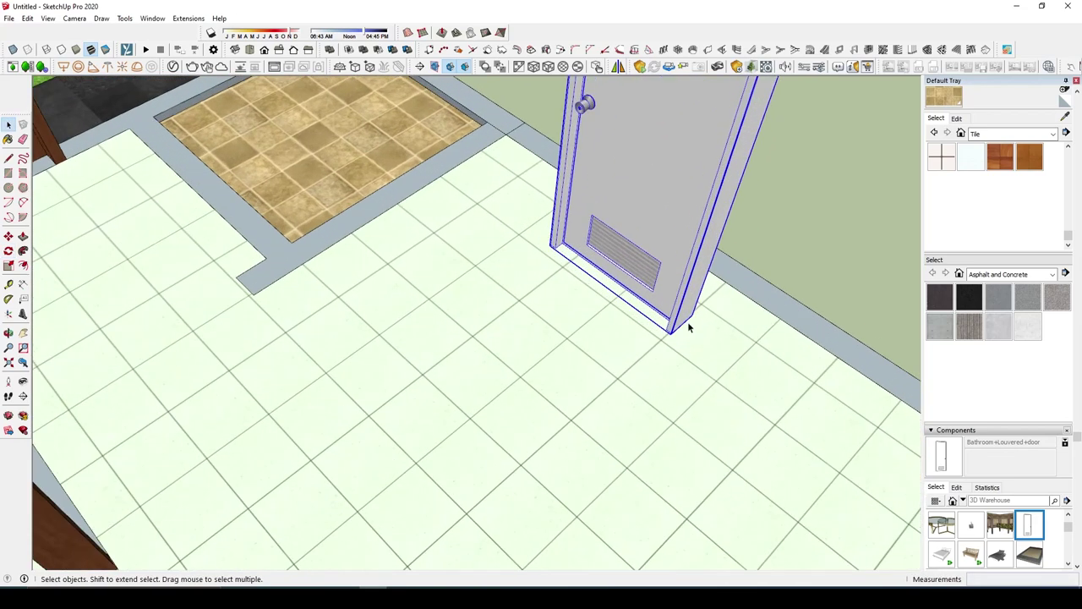
click(676, 335)
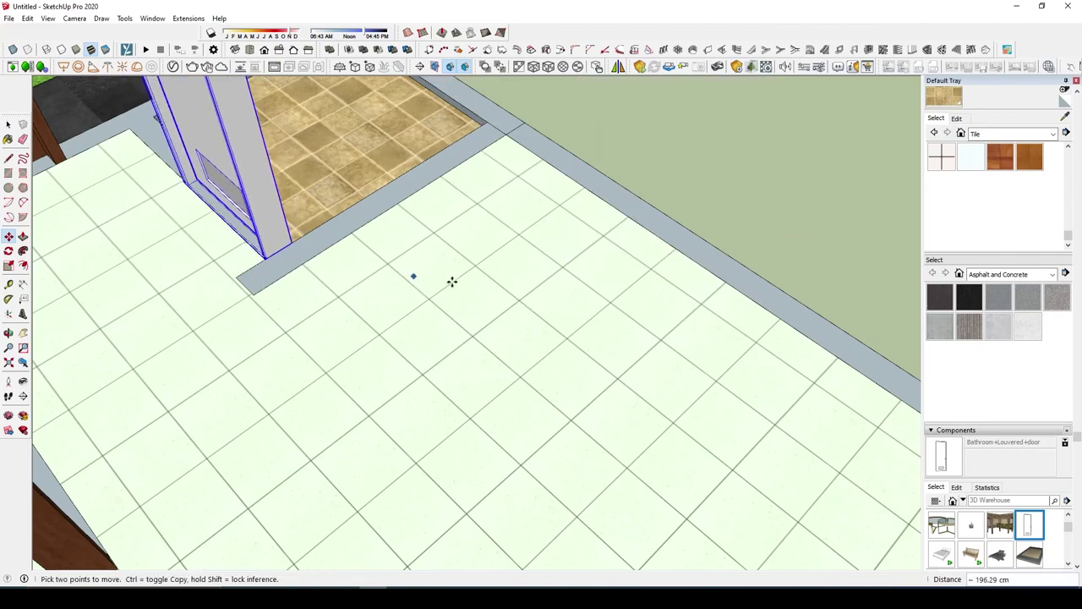
scroll(507, 254, down, 3)
scroll(567, 234, up, 3)
key(space)
Step: Orbit to a steeper view of the bathroom floor corner to check the door
middle_drag(553, 234, 507, 245)
scroll(497, 246, up, 2)
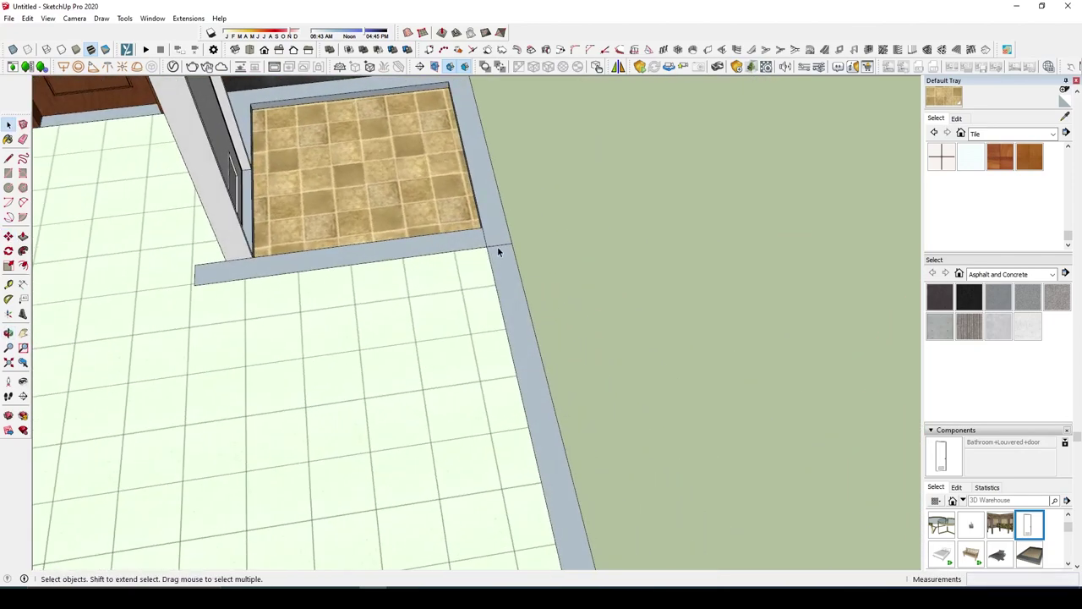
key(e)
scroll(499, 254, down, 2)
scroll(501, 283, down, 2)
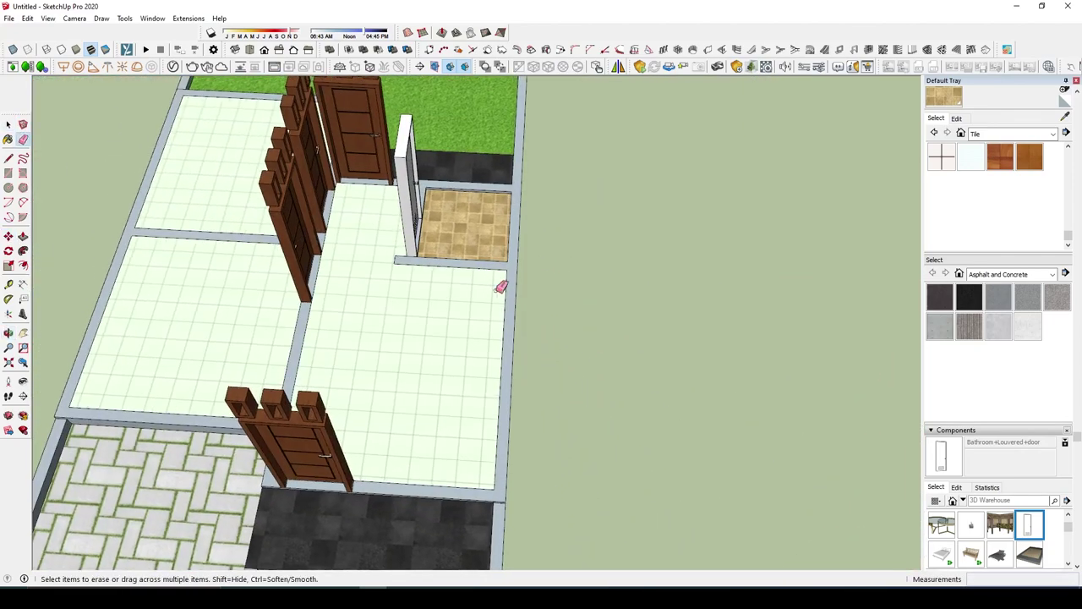
middle_drag(501, 287, 512, 242)
scroll(510, 241, up, 3)
key(l)
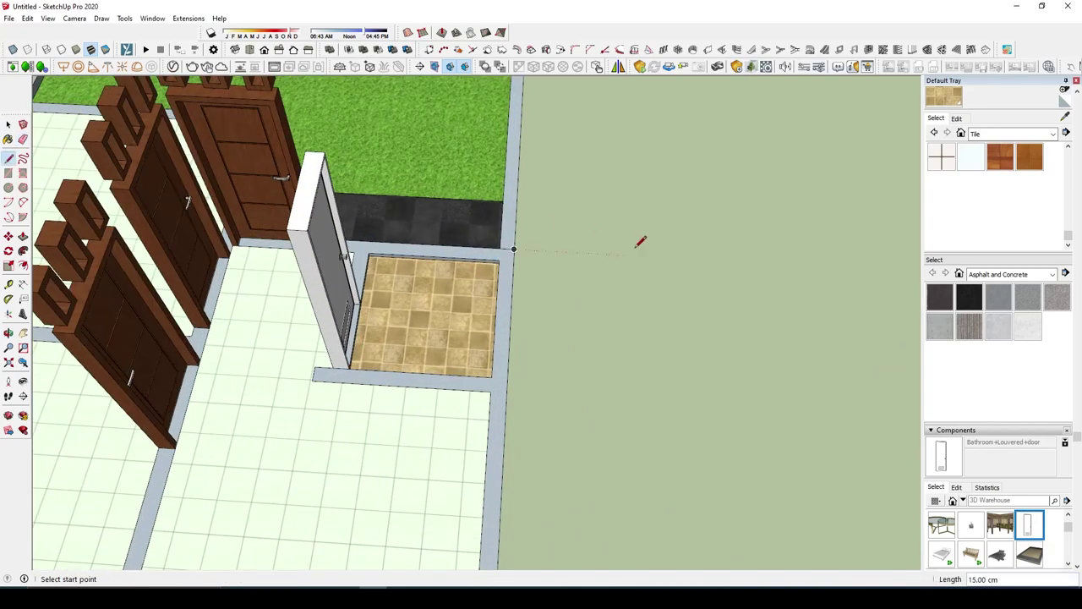
key(space)
scroll(640, 245, down, 3)
scroll(647, 369, down, 2)
Step: Review the doors and floor from low and high views, cancelling a Push/Pull
mouse_move(646, 370)
middle_down()
mouse_move(578, 375)
mouse_move(106, 252)
middle_up()
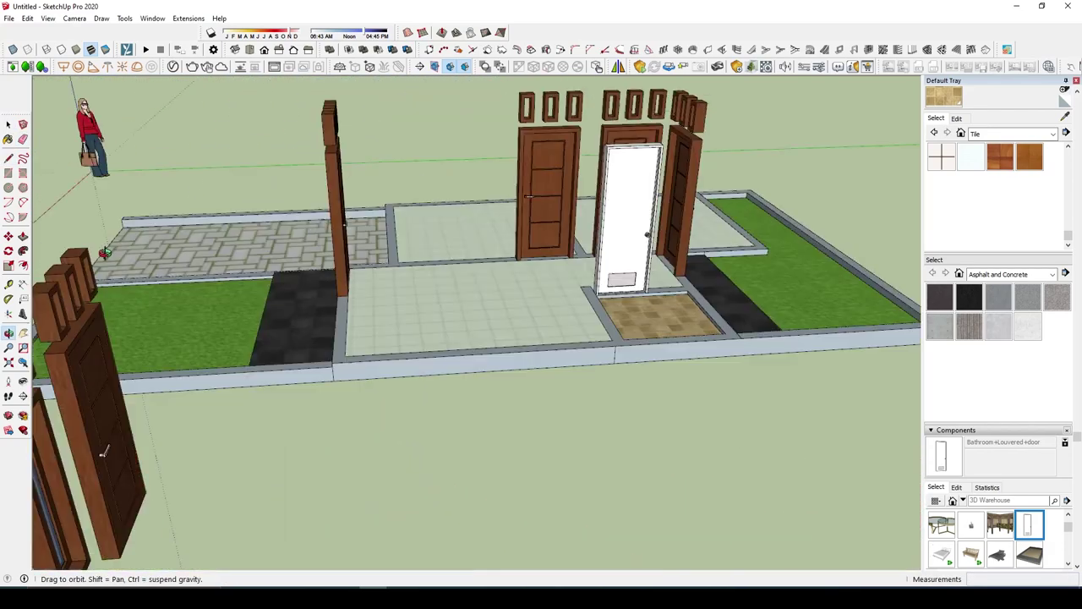
scroll(831, 340, up, 1)
scroll(519, 374, up, 1)
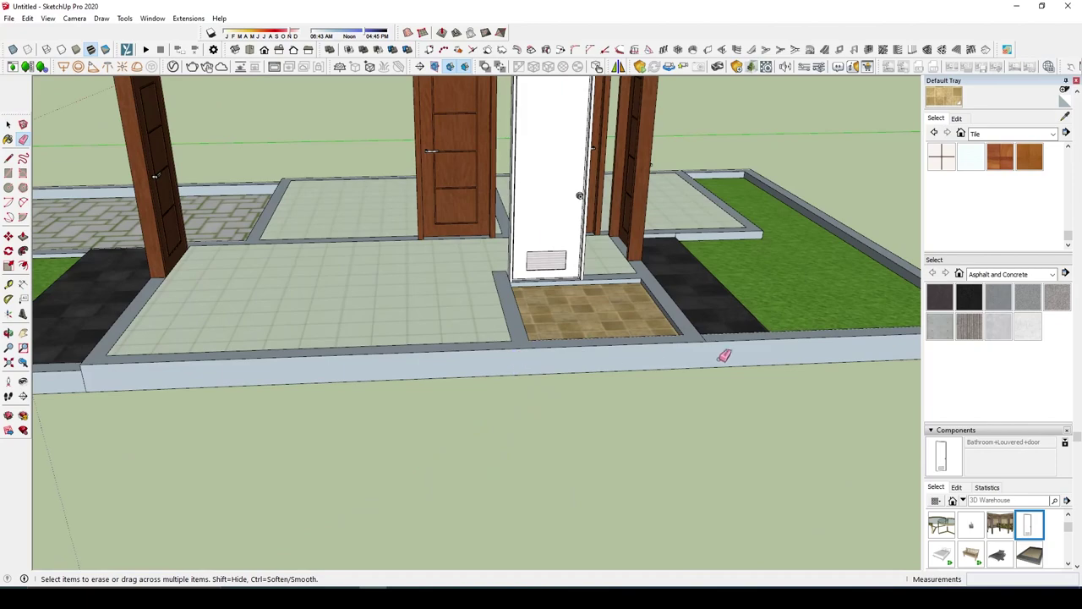
scroll(750, 322, up, 1)
scroll(742, 341, down, 2)
click(200, 372)
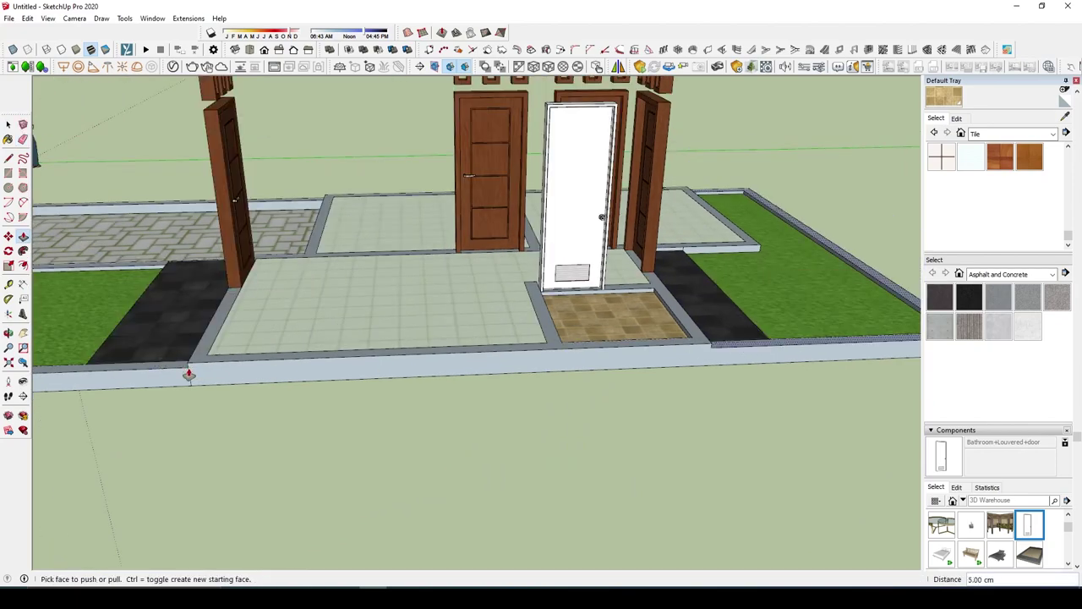
scroll(500, 386, down, 3)
key(space)
mouse_move(500, 386)
middle_down()
mouse_move(518, 322)
mouse_move(668, 372)
mouse_move(691, 271)
mouse_move(733, 322)
middle_up()
scroll(733, 323, down, 2)
scroll(592, 330, up, 1)
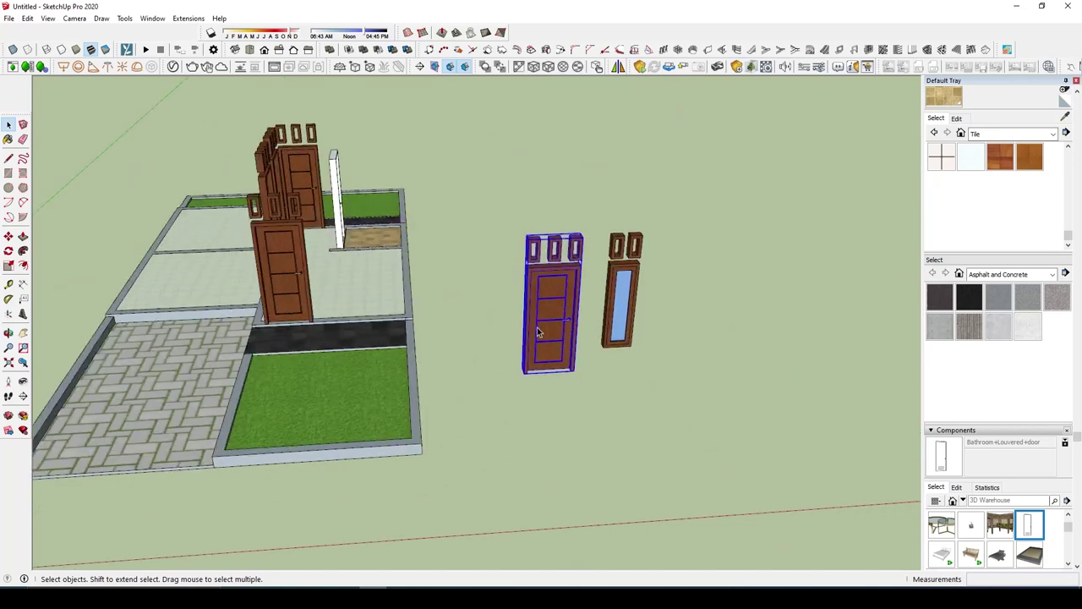
Step: Move the vent-topped glass window beside the front door
key(Delete)
click(623, 287)
key(m)
click(623, 296)
scroll(583, 220, up, 3)
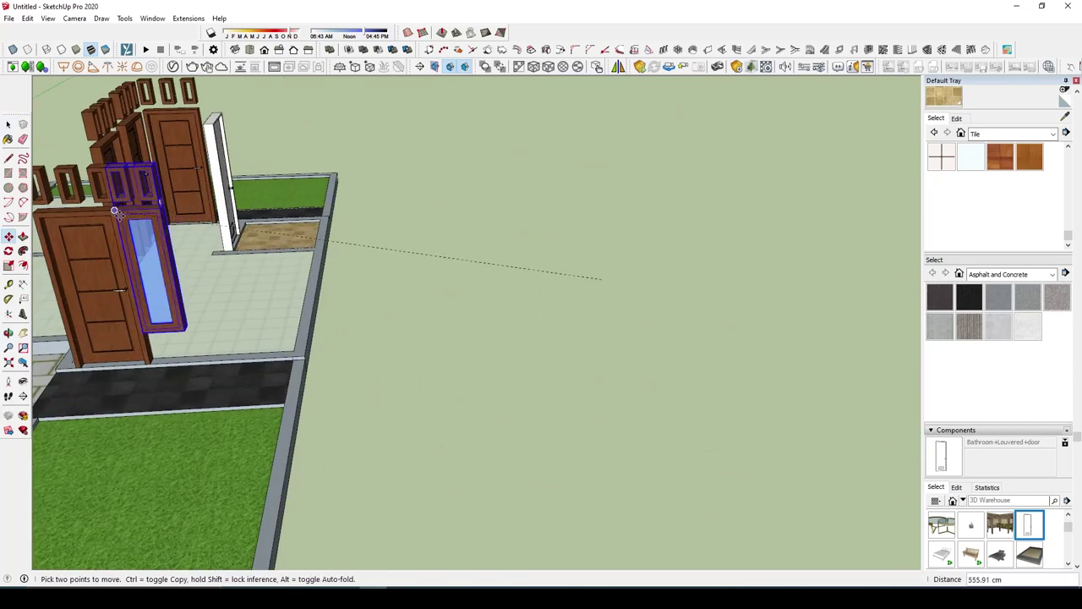
scroll(279, 381, up, 2)
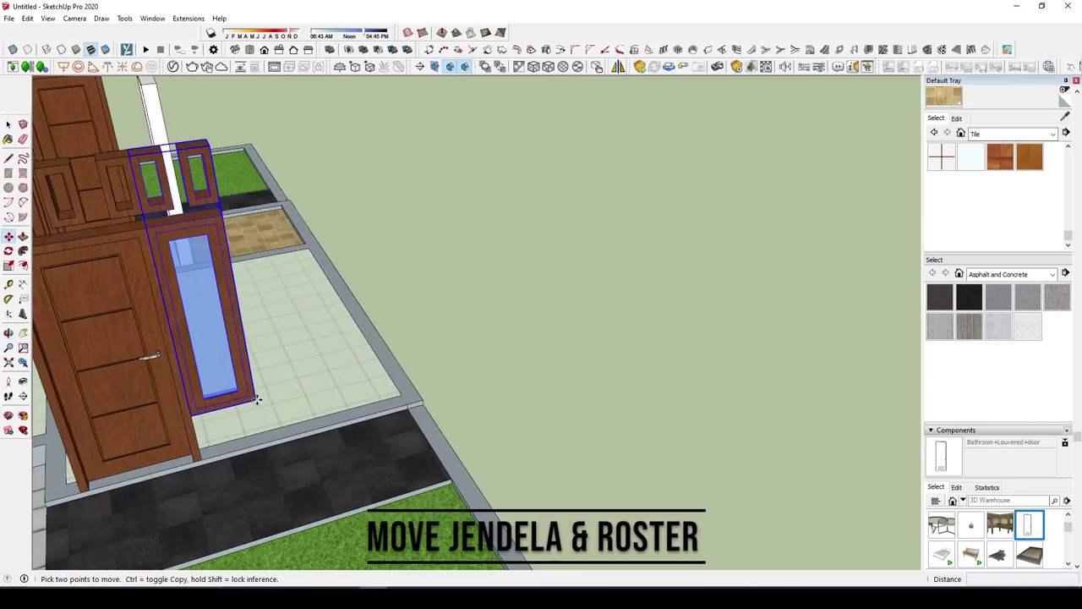
click(258, 400)
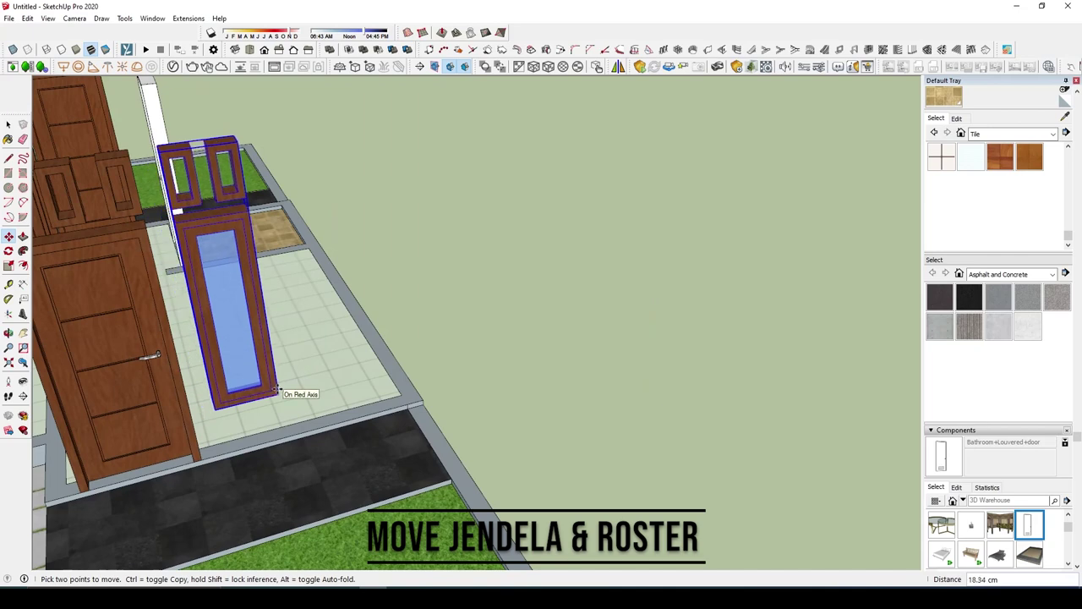
click(277, 390)
middle_drag(276, 390, 207, 285)
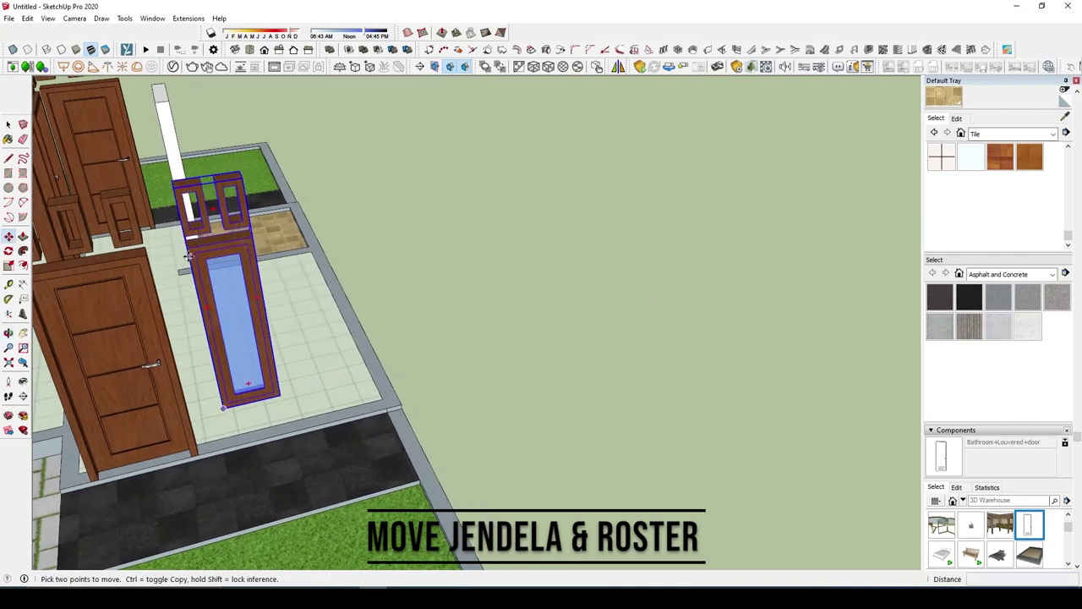
Step: Copy the window and line the copy up beside the first one
key(ctrl)
click(187, 256)
click(247, 250)
middle_drag(300, 299, 253, 235)
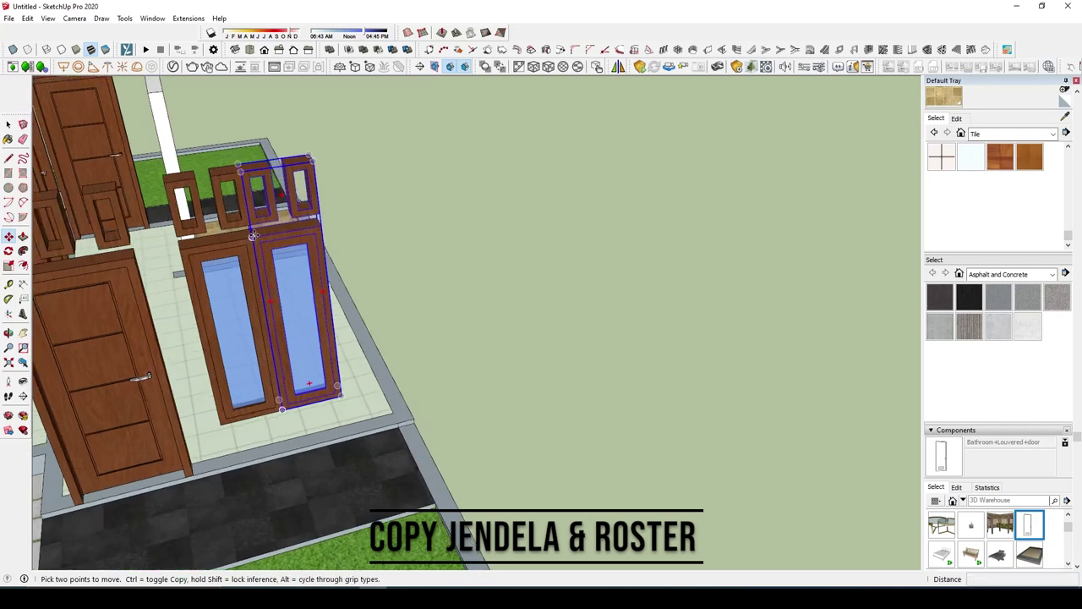
scroll(253, 235, up, 2)
click(258, 242)
text(1)
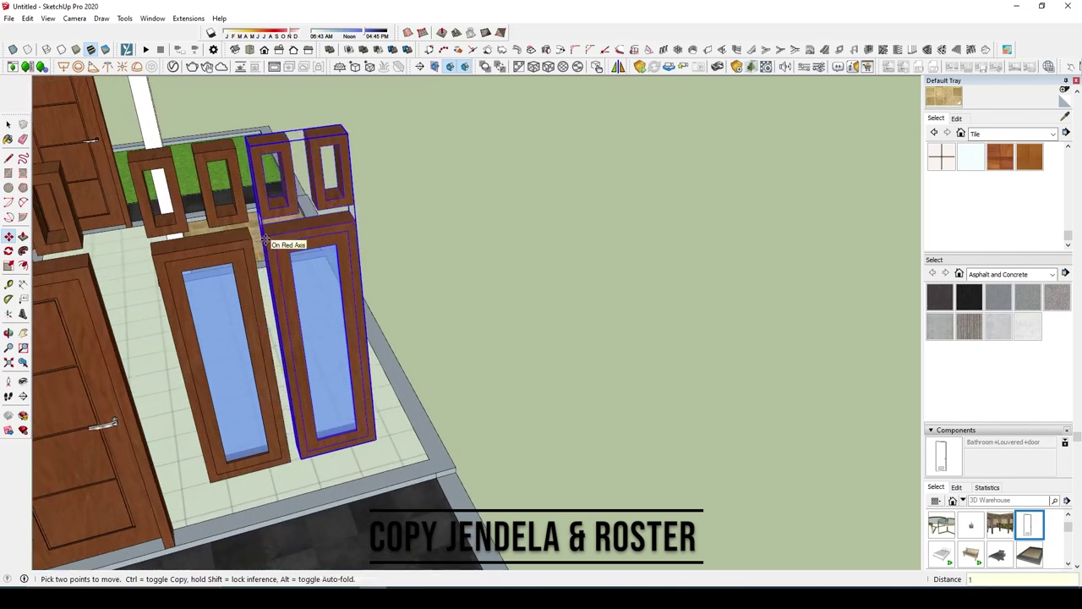
key(Return)
key(space)
middle_drag(265, 241, 472, 291)
scroll(473, 292, down, 3)
scroll(353, 317, up, 1)
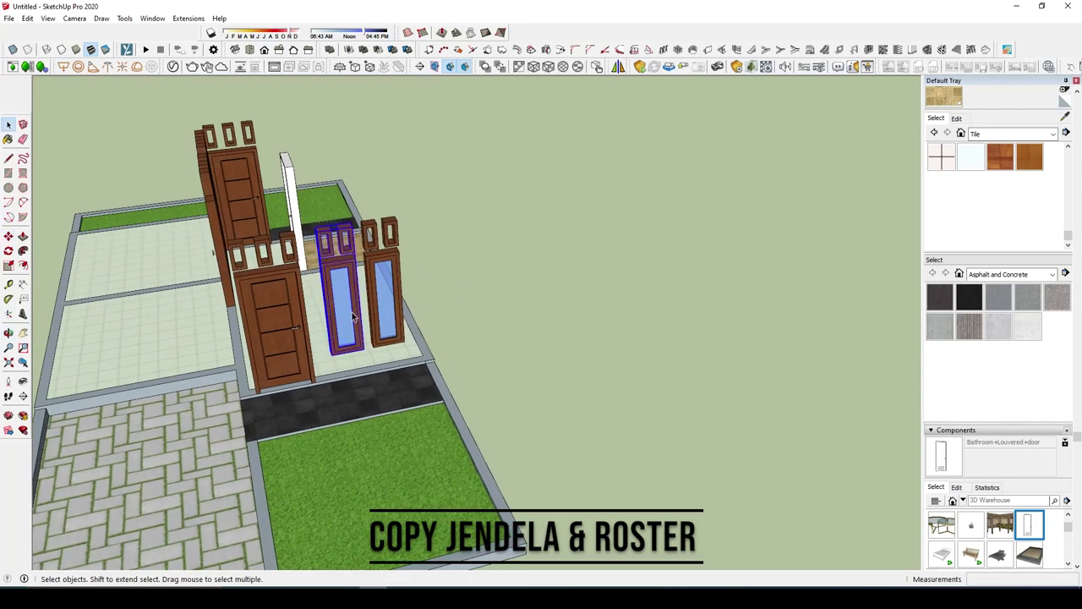
Step: Copy another window to the left room's edge
key(ctrl)
click(327, 385)
scroll(327, 384, up, 2)
scroll(254, 389, down, 3)
scroll(114, 396, up, 1)
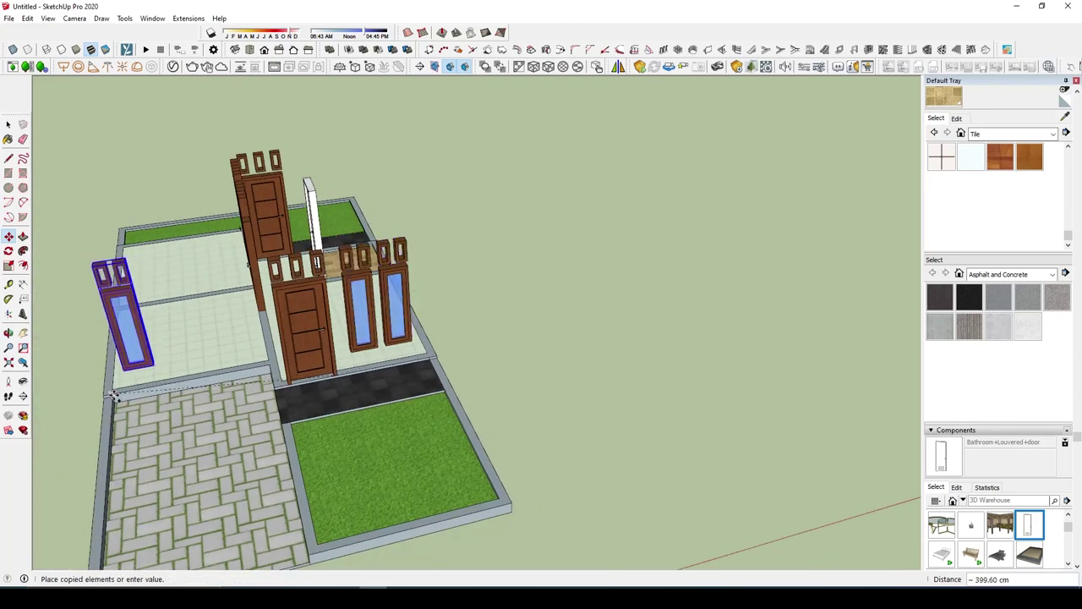
click(179, 381)
mouse_move(178, 381)
middle_down()
mouse_move(512, 362)
mouse_move(315, 343)
middle_up()
key(space)
Step: Group the entire floor model and open the new group for editing
scroll(393, 347, up, 2)
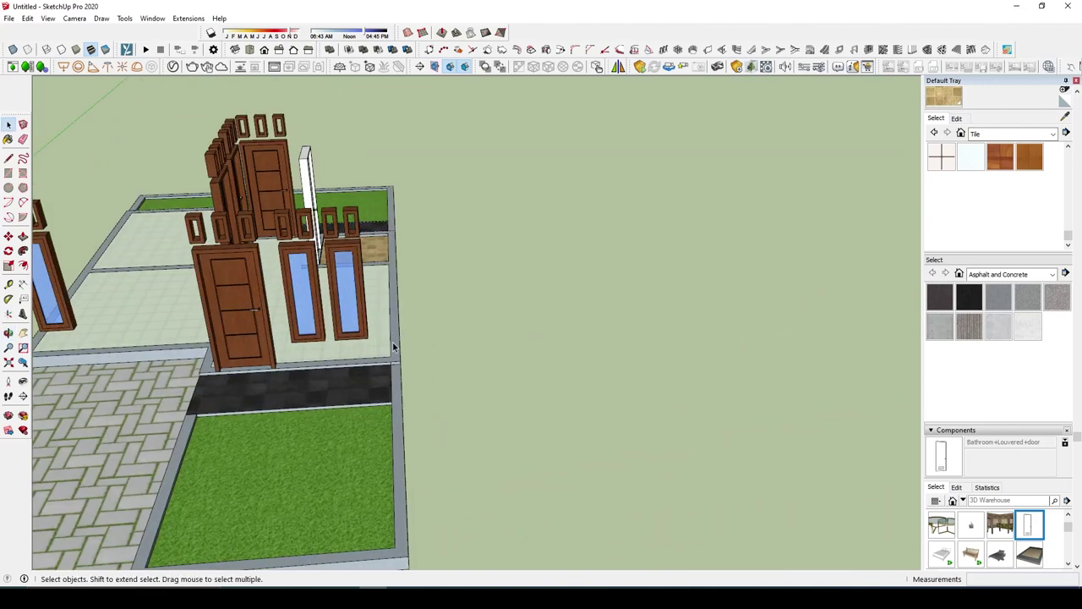
scroll(393, 347, down, 3)
triple_click(353, 395)
right_click(353, 395)
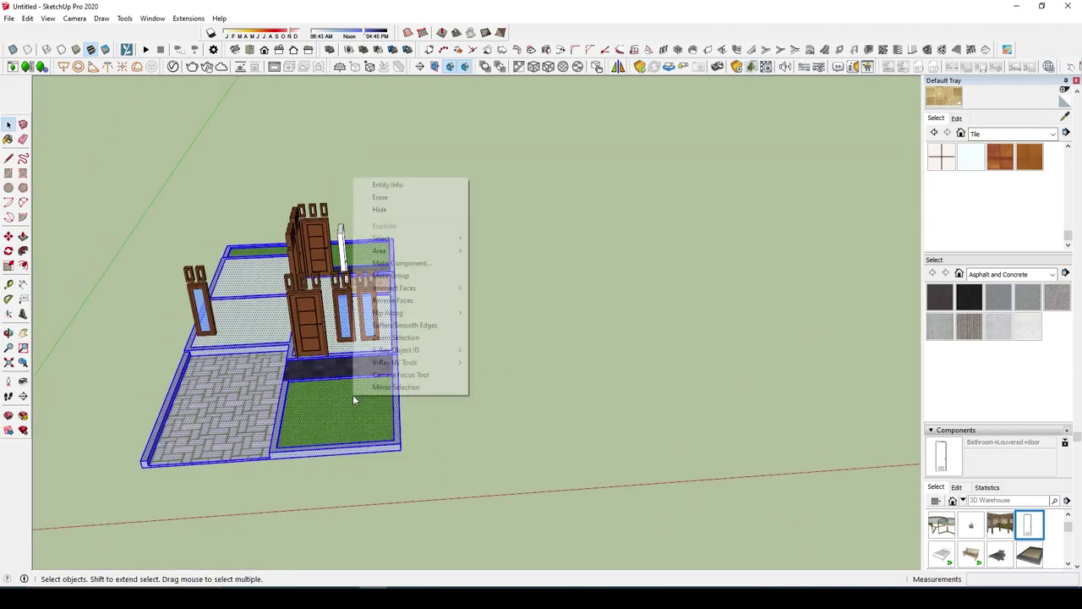
click(384, 276)
scroll(391, 339, up, 3)
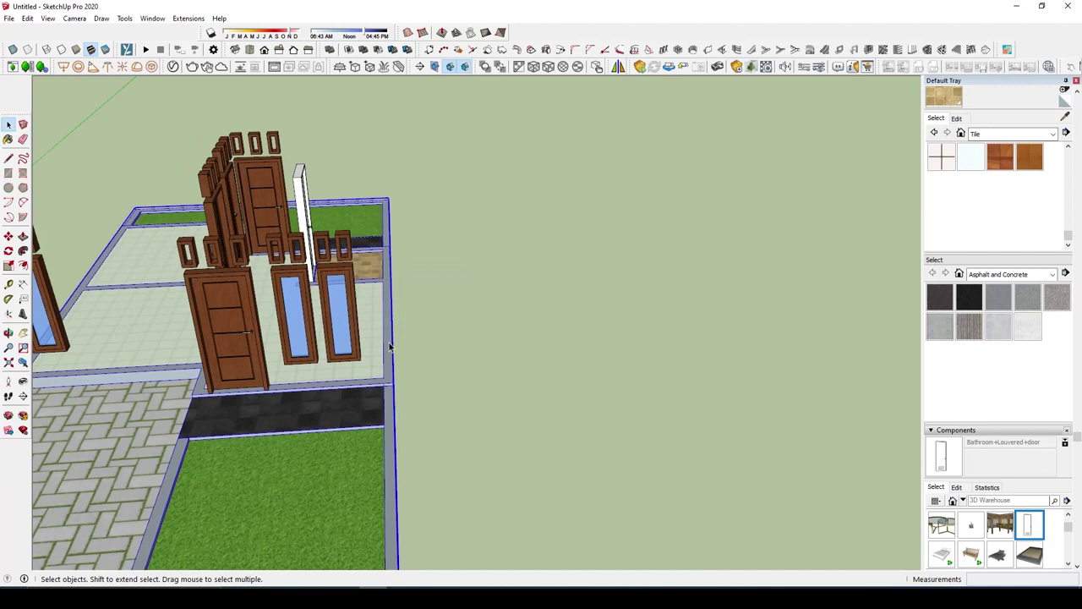
double_click(389, 365)
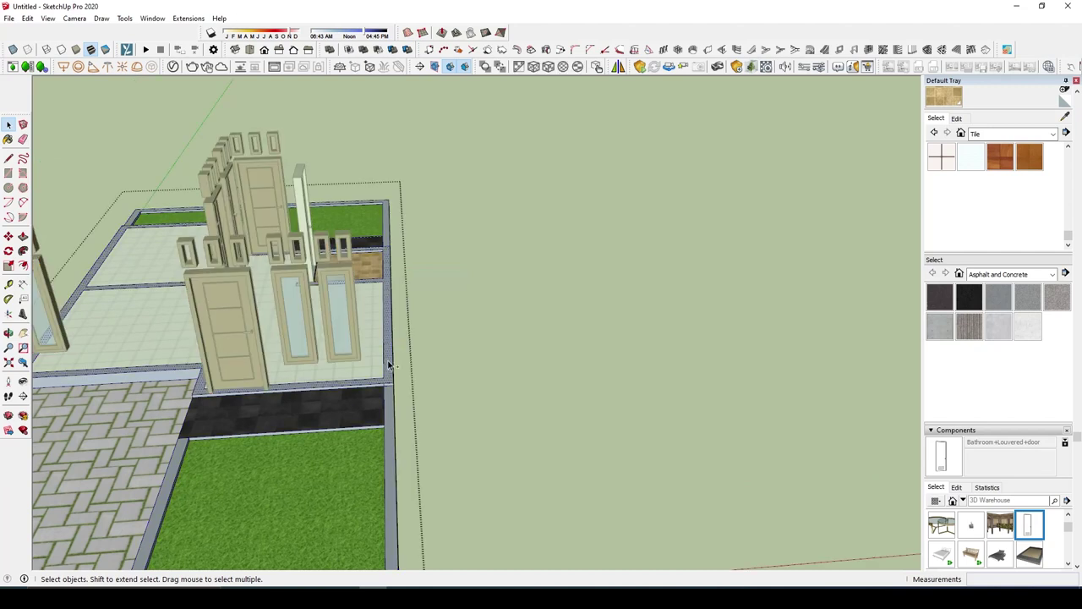
Step: Exit the group and Paste In Place the copied wall outline
click(538, 359)
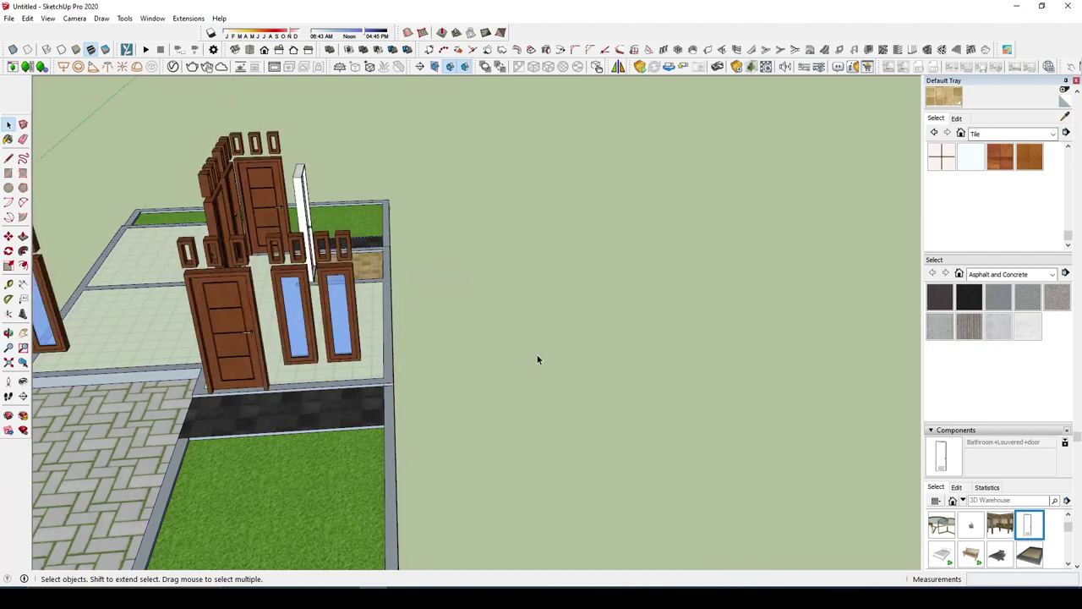
click(27, 18)
click(53, 96)
Step: Push/Pull the wall outline up to a height of 350 cm
click(463, 375)
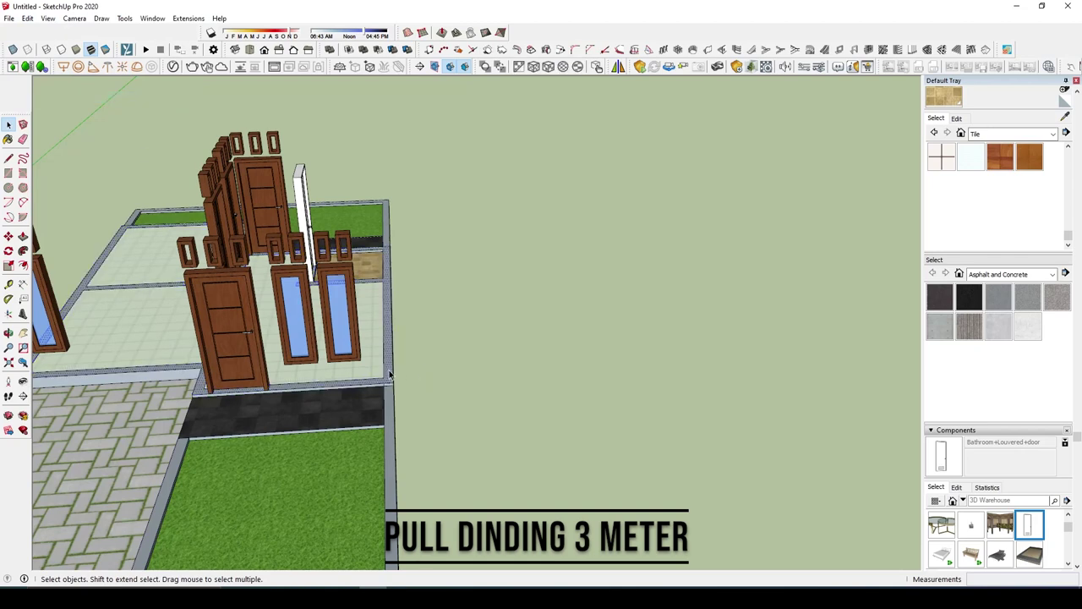
click(389, 374)
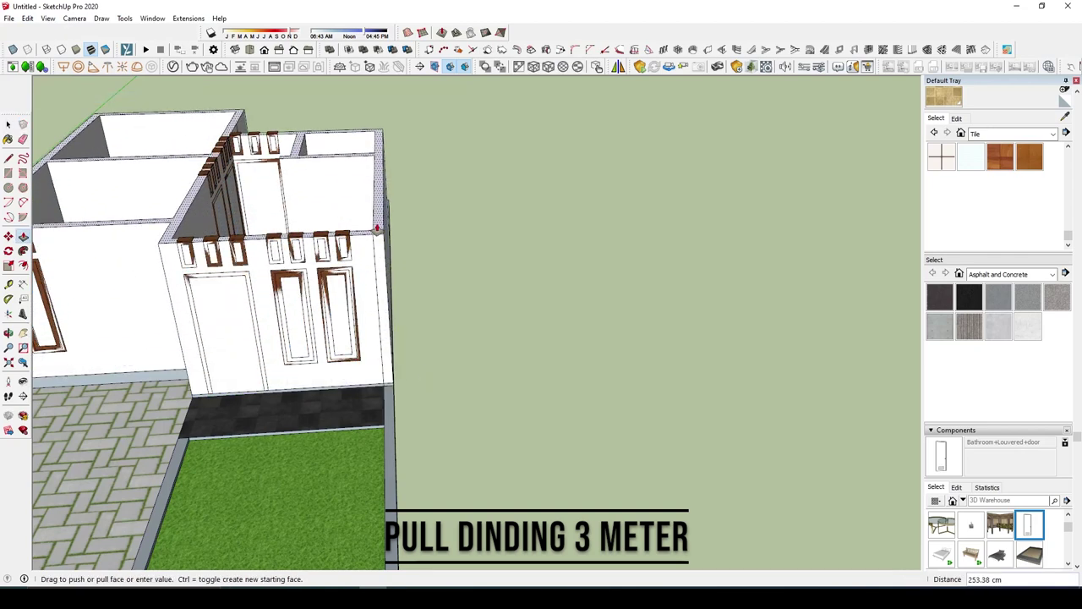
text(350)
key(Return)
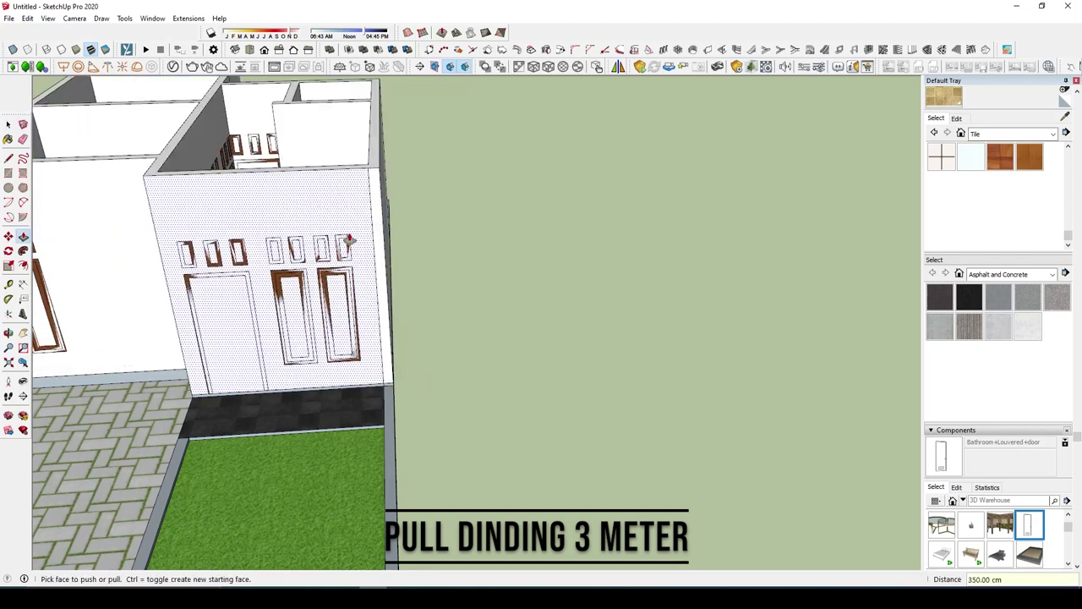
middle_drag(377, 229, 410, 265)
key(space)
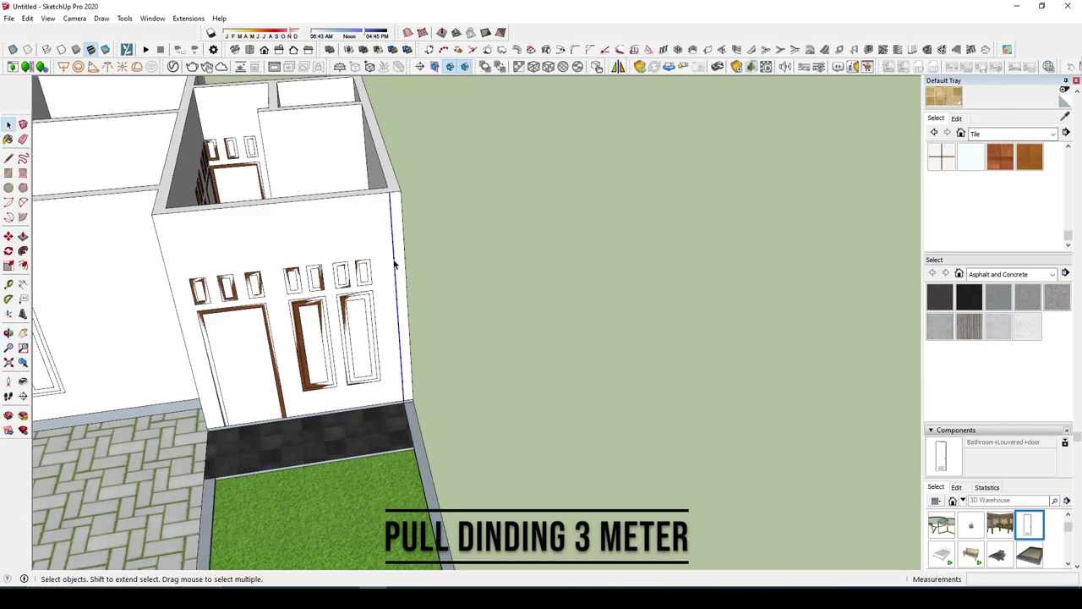
Step: Orbit around the house, erasing a stray wall-base edge and undoing the accidental floor erase
scroll(394, 265, down, 5)
mouse_move(501, 257)
middle_down()
mouse_move(657, 217)
mouse_move(596, 329)
middle_up()
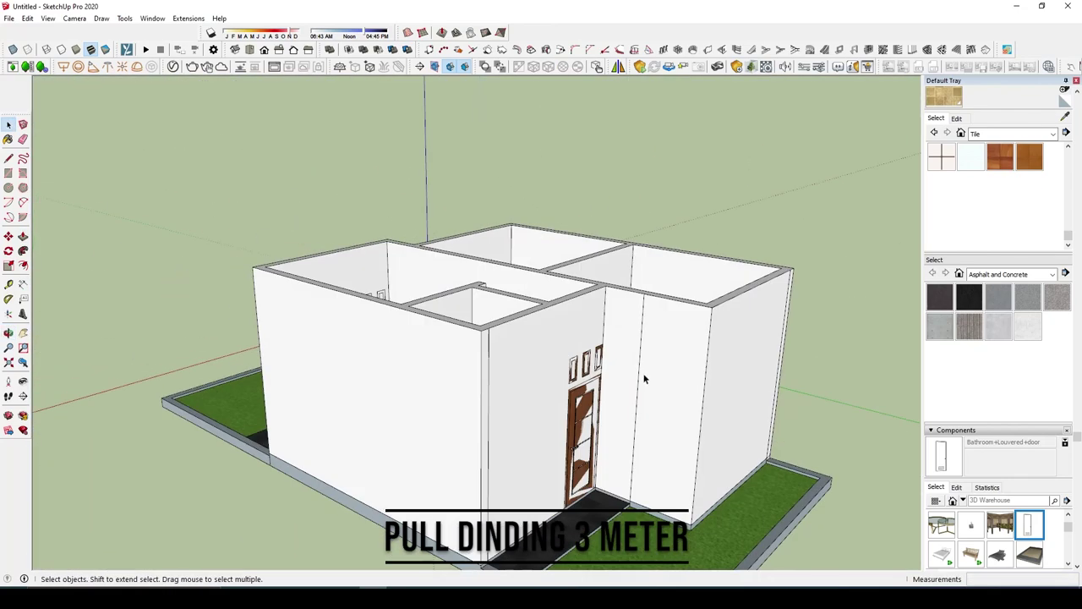
mouse_move(493, 339)
middle_down()
mouse_move(772, 358)
mouse_move(592, 444)
mouse_move(701, 513)
middle_up()
key(space)
scroll(648, 459, up, 5)
key(e)
click(646, 460)
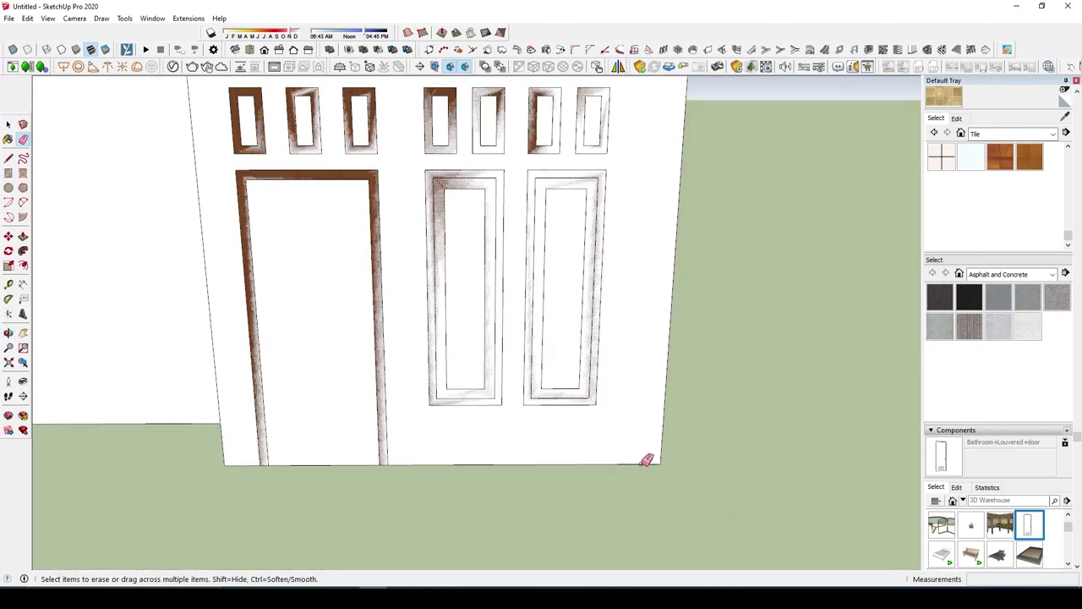
key(ctrl+z)
key(space)
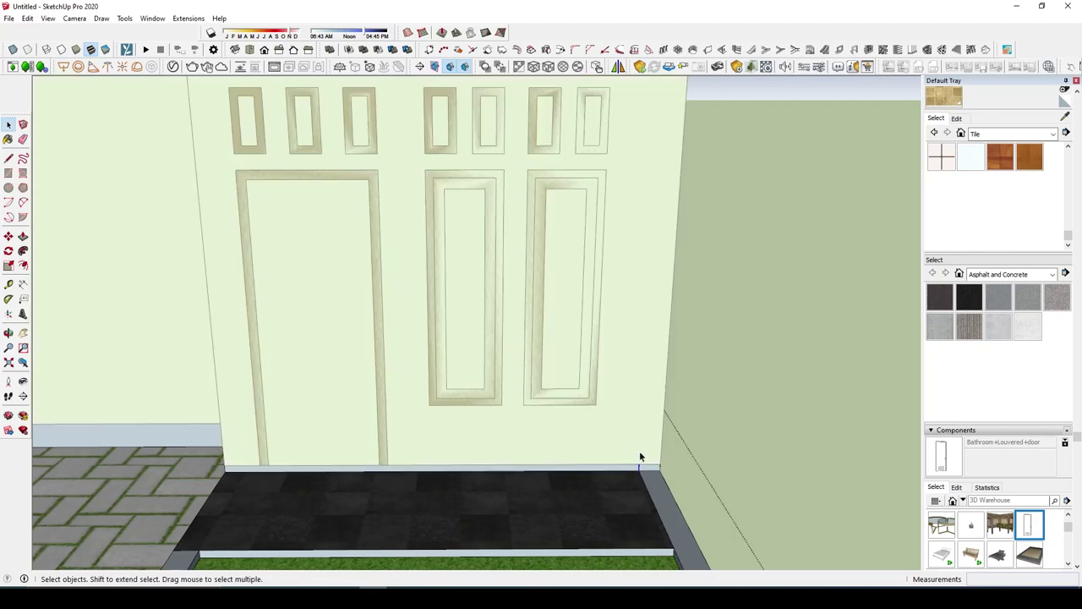
scroll(639, 457, down, 5)
mouse_move(604, 483)
middle_down()
mouse_move(739, 381)
mouse_move(628, 390)
middle_up()
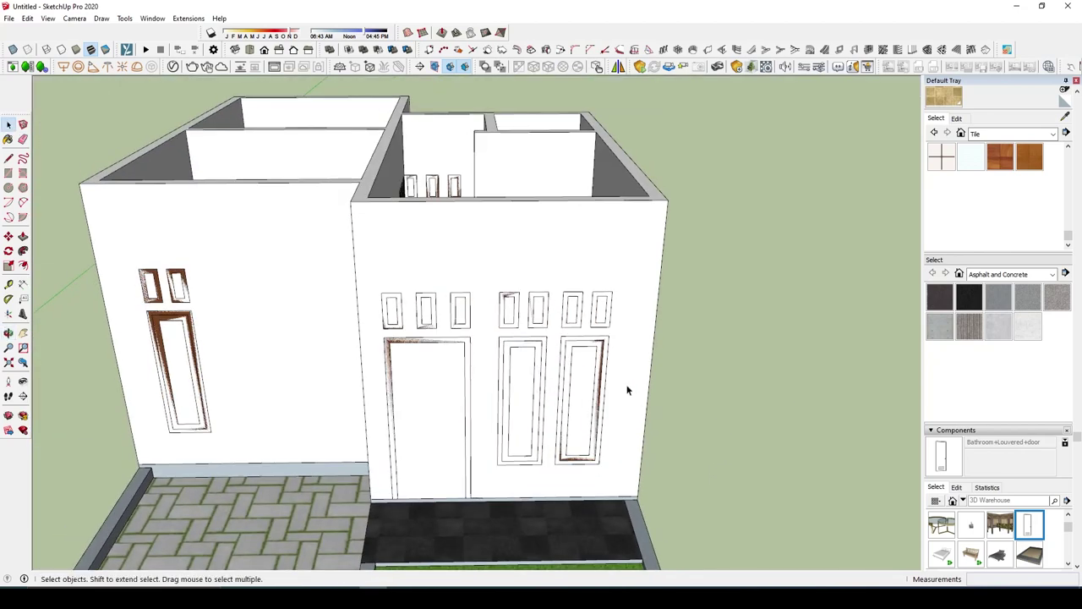
Step: Select the front wall and push the window outline through it
click(459, 373)
scroll(420, 293, up, 3)
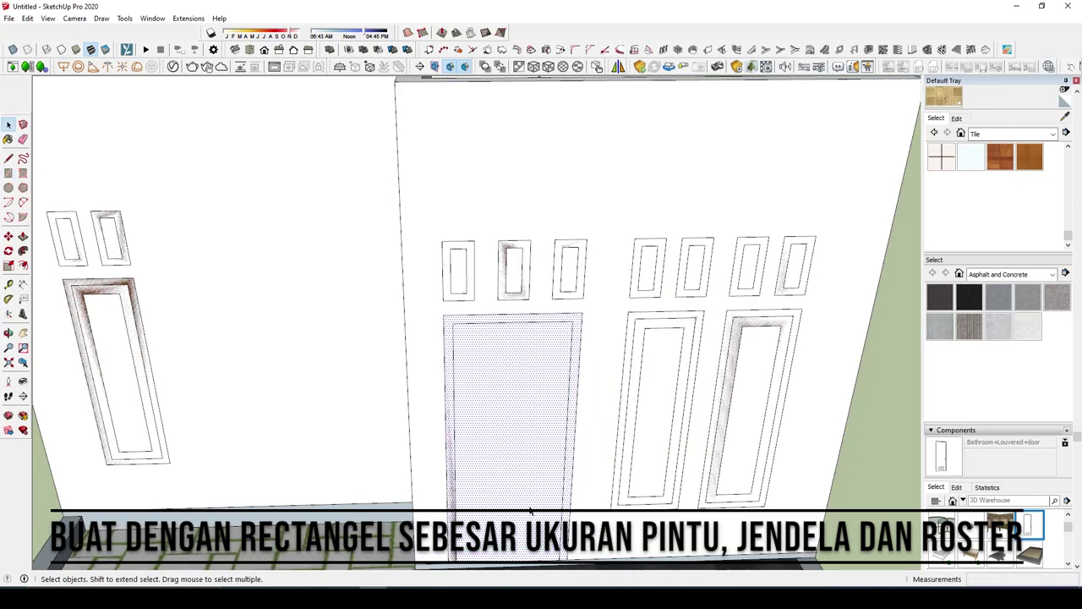
click(462, 269)
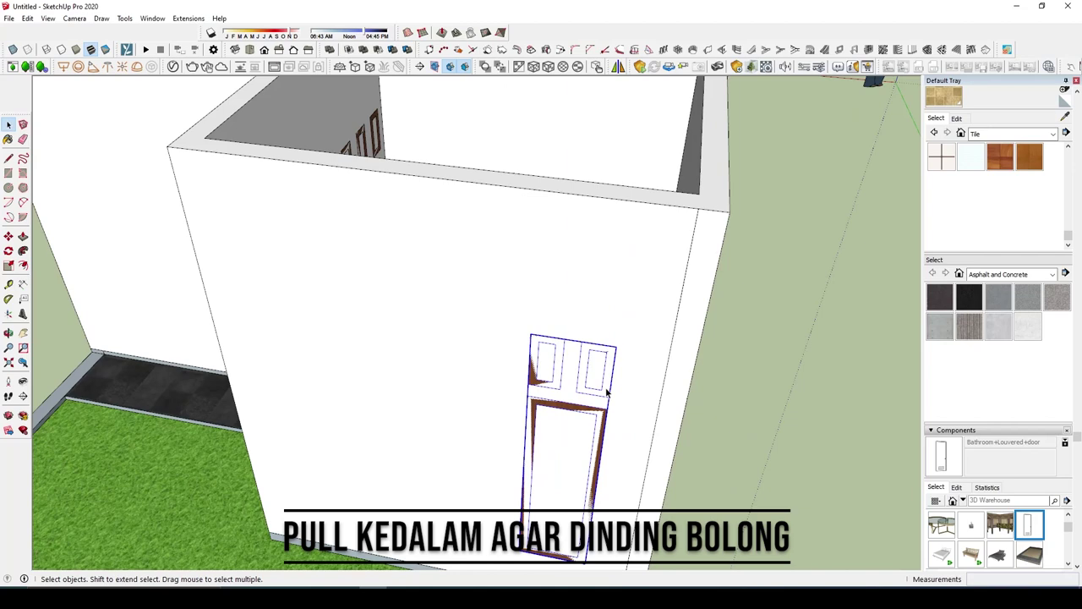
Step: Flip the placed door and push its outline through the wall to open the doorway
right_click(608, 118)
mouse_move(641, 289)
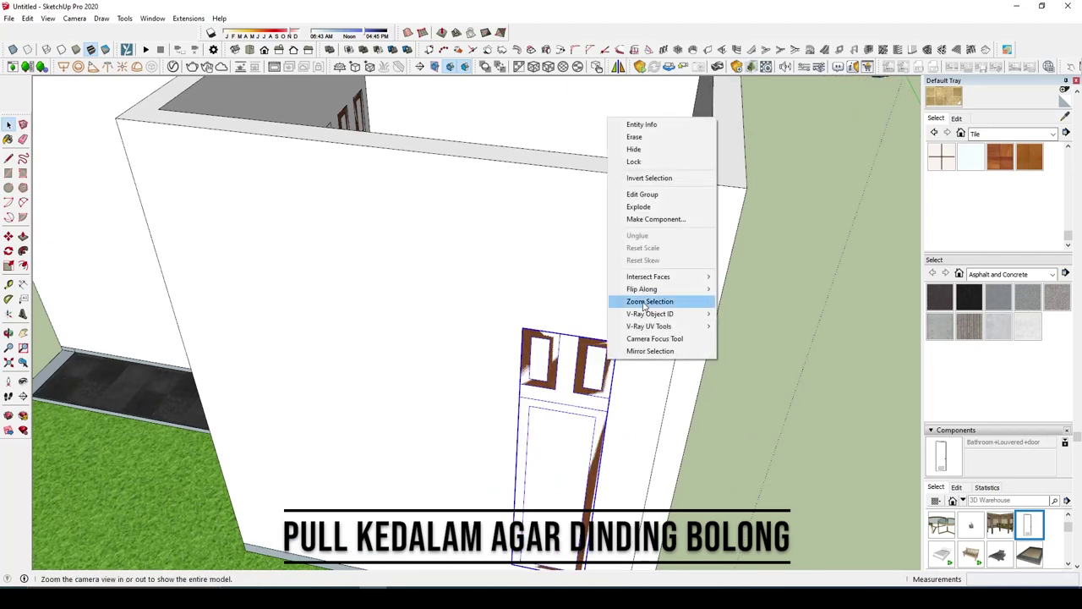
click(746, 302)
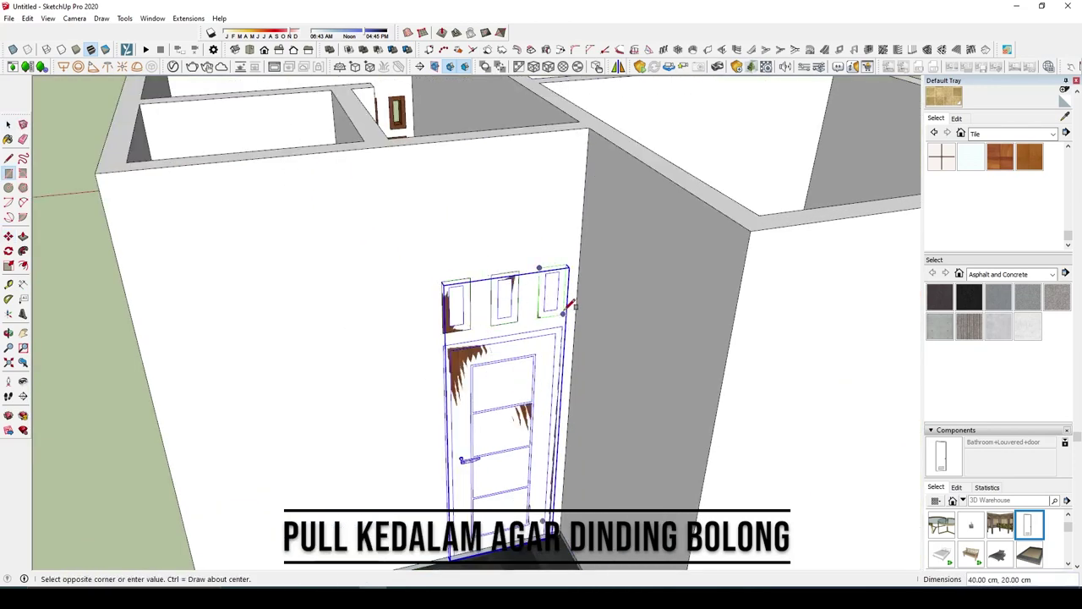
scroll(571, 306, up, 3)
key(p)
click(546, 504)
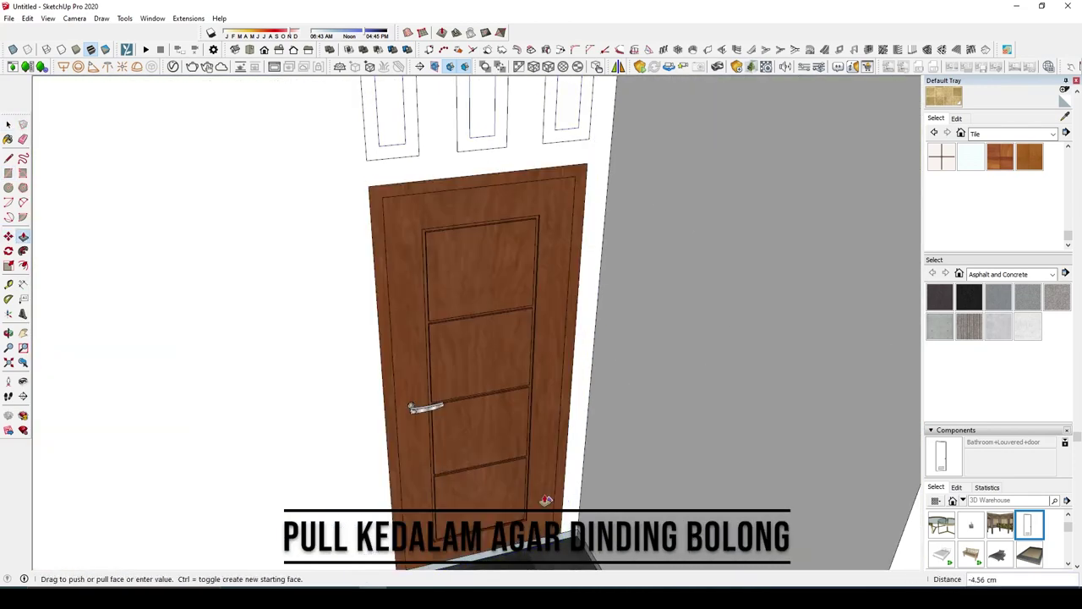
key(Return)
scroll(546, 500, down, 3)
scroll(546, 498, down, 5)
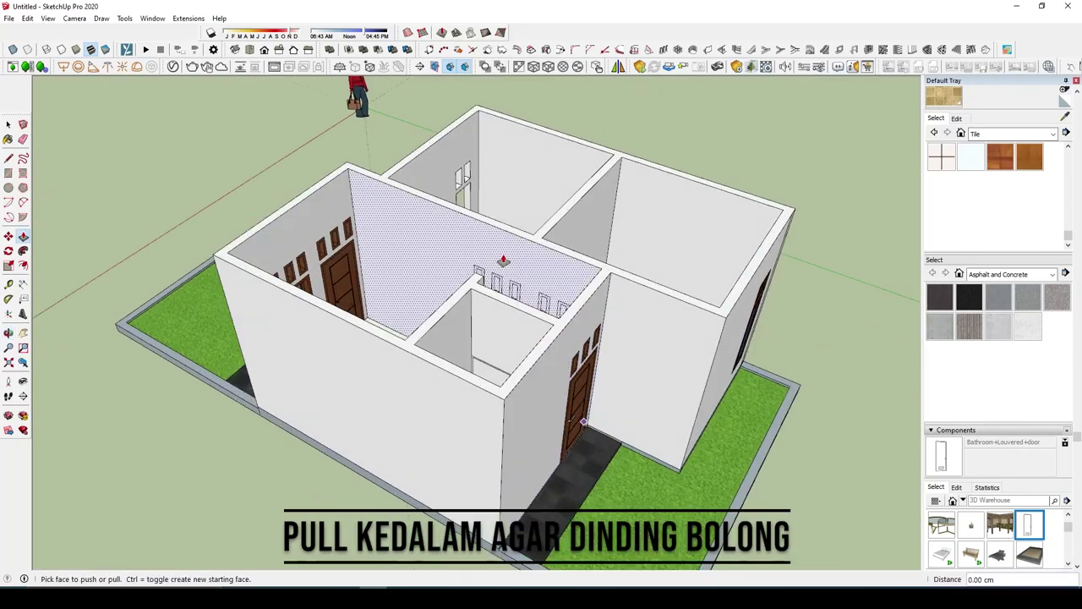
scroll(522, 211, up, 5)
scroll(466, 282, up, 3)
Step: With the Rectangle tool, orbit around the bathroom wall to a high view of the house
key(r)
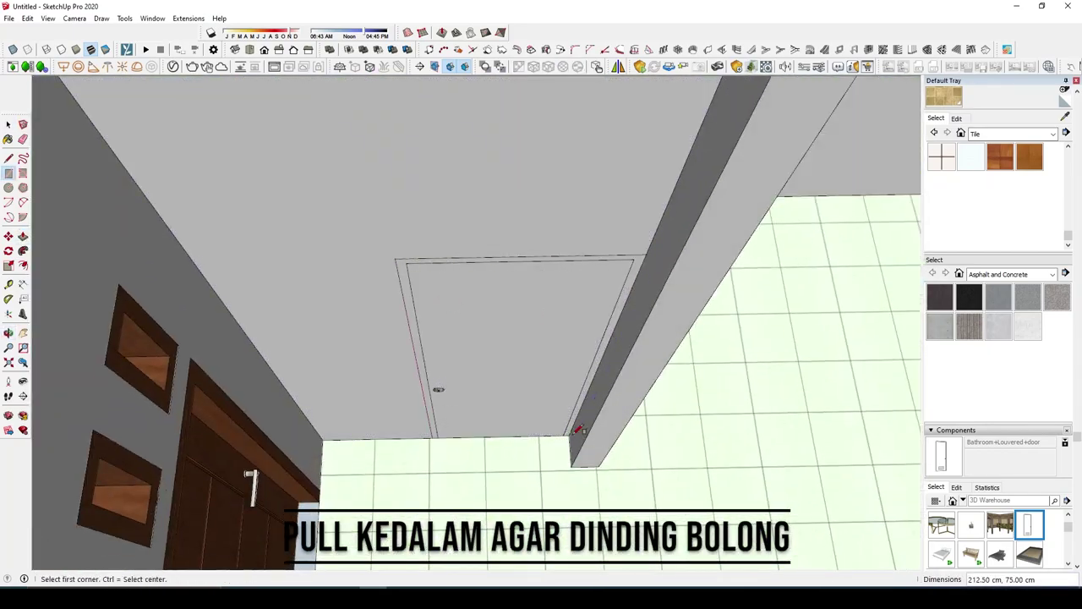
scroll(579, 430, down, 2)
scroll(536, 408, down, 2)
scroll(495, 411, down, 3)
scroll(474, 406, up, 4)
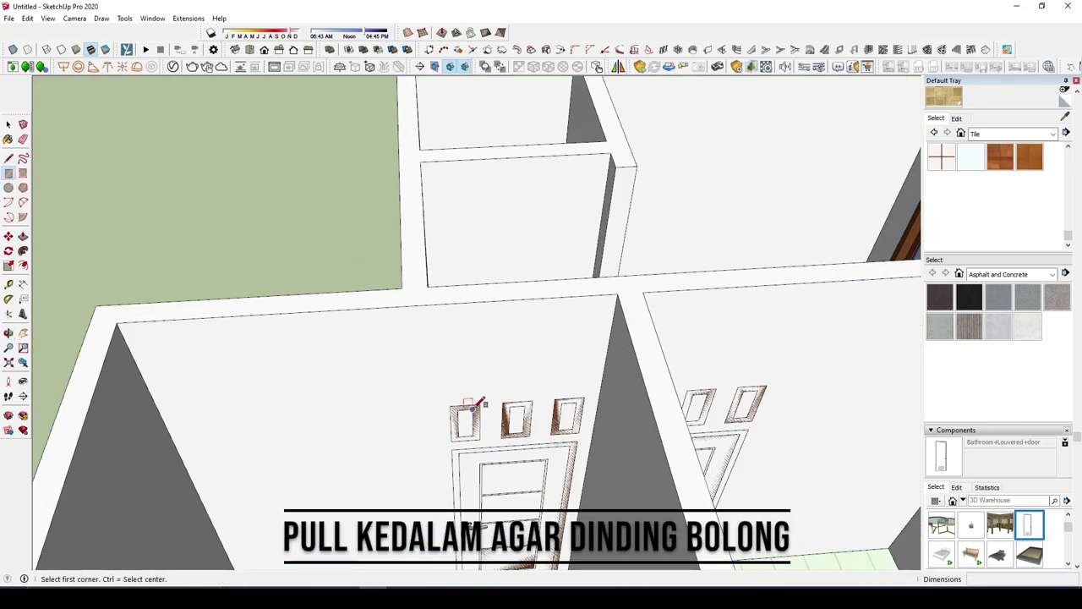
mouse_move(522, 427)
middle_down()
mouse_move(498, 459)
mouse_move(541, 423)
mouse_move(616, 387)
middle_up()
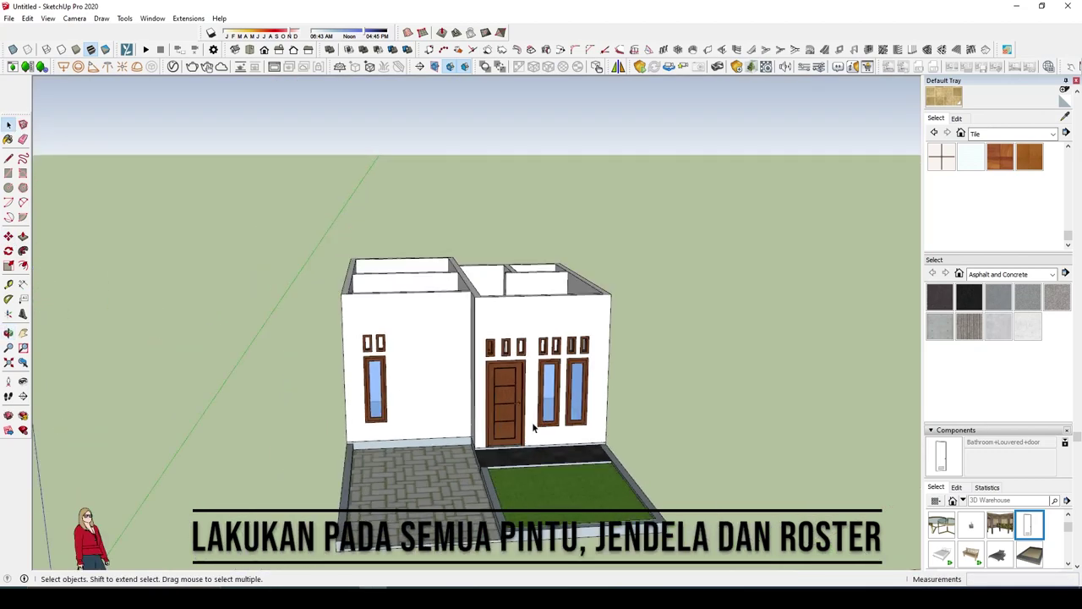
middle_drag(535, 428, 573, 417)
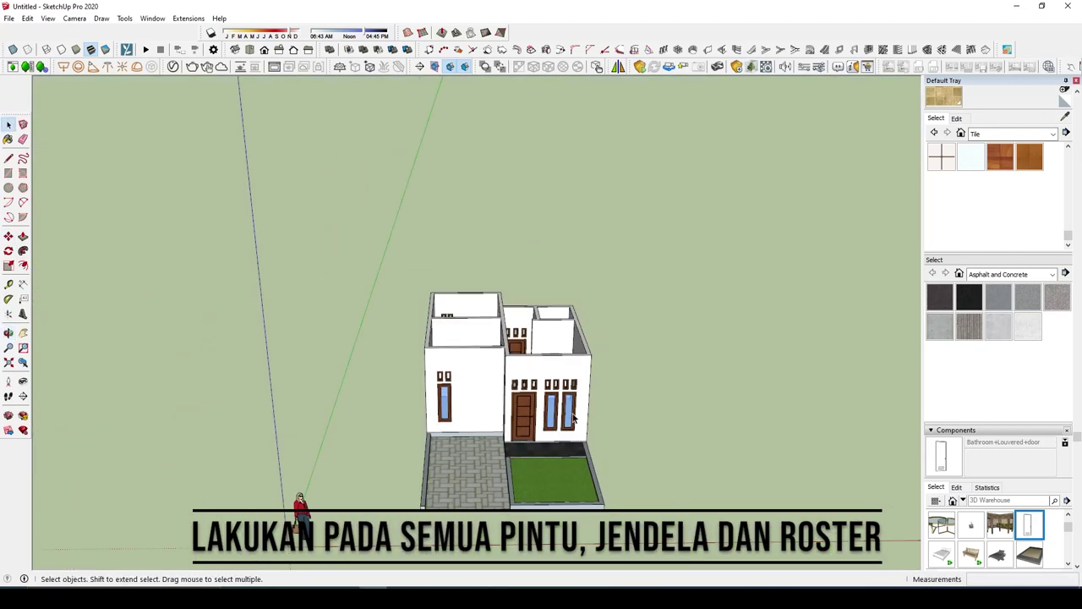
Step: Group the entire house and start the ceiling outline at a wall corner
triple_click(586, 380)
right_click(581, 380)
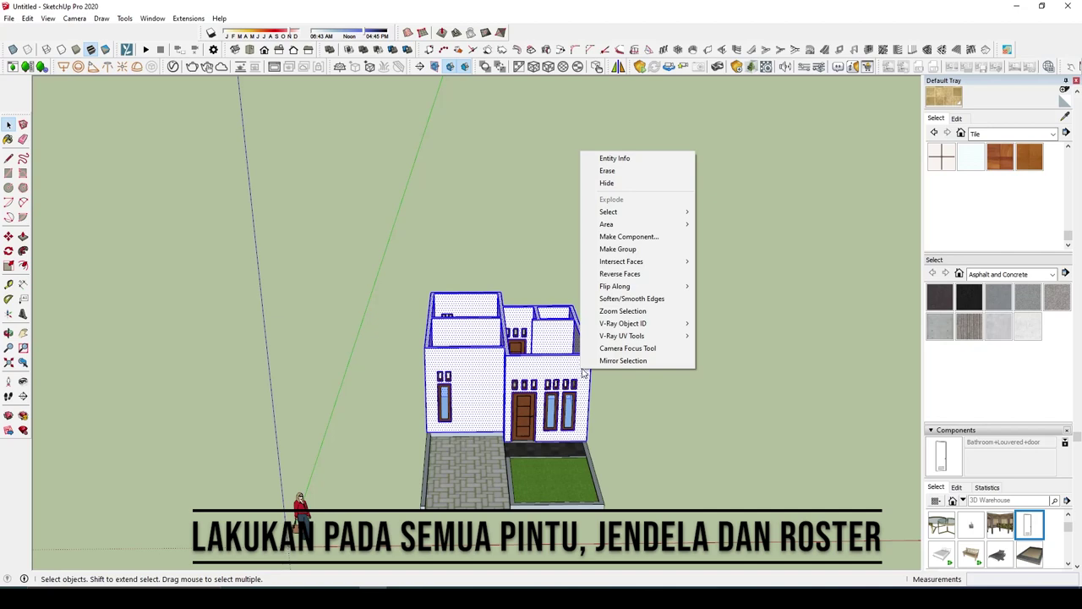
click(634, 246)
middle_drag(659, 346, 668, 362)
key(l)
scroll(524, 363, up, 4)
click(391, 362)
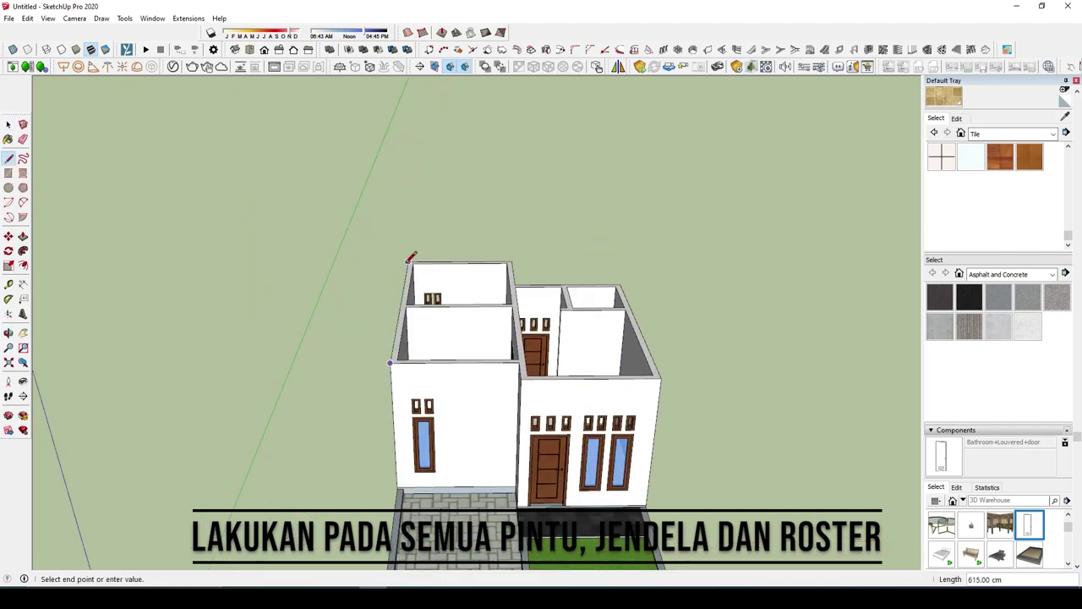
scroll(410, 261, up, 3)
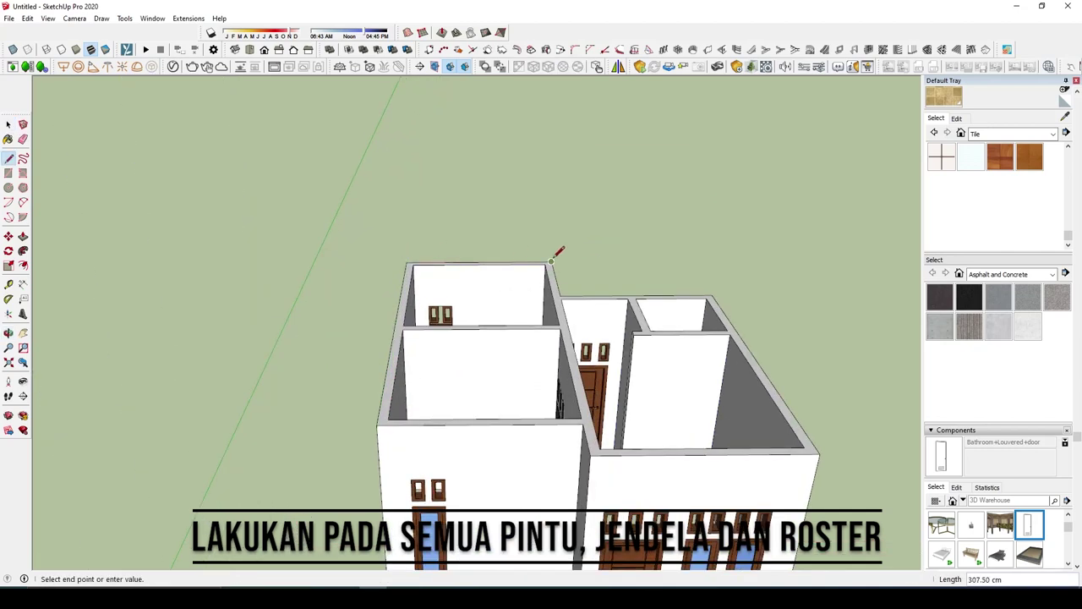
Step: Close the ceiling outline into faces over the walls and make it a group
click(711, 296)
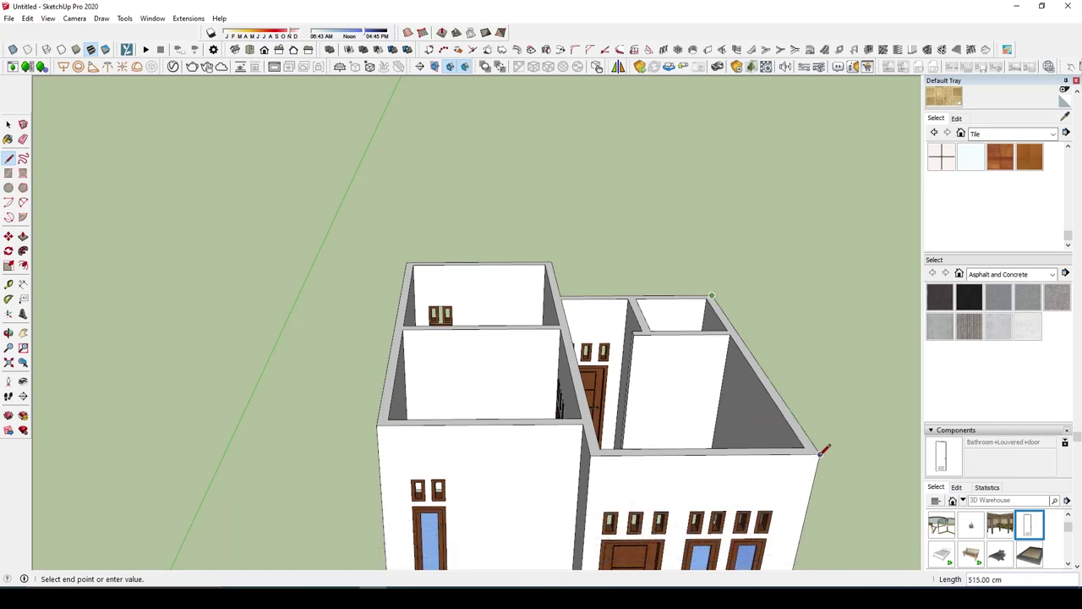
click(590, 455)
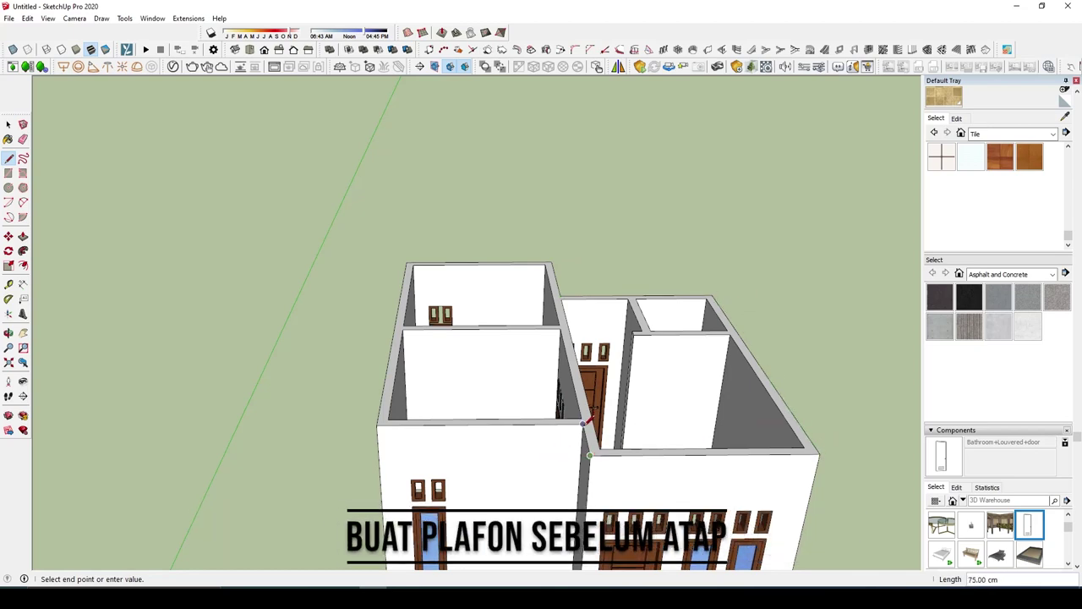
click(385, 423)
key(space)
middle_drag(499, 405, 601, 369)
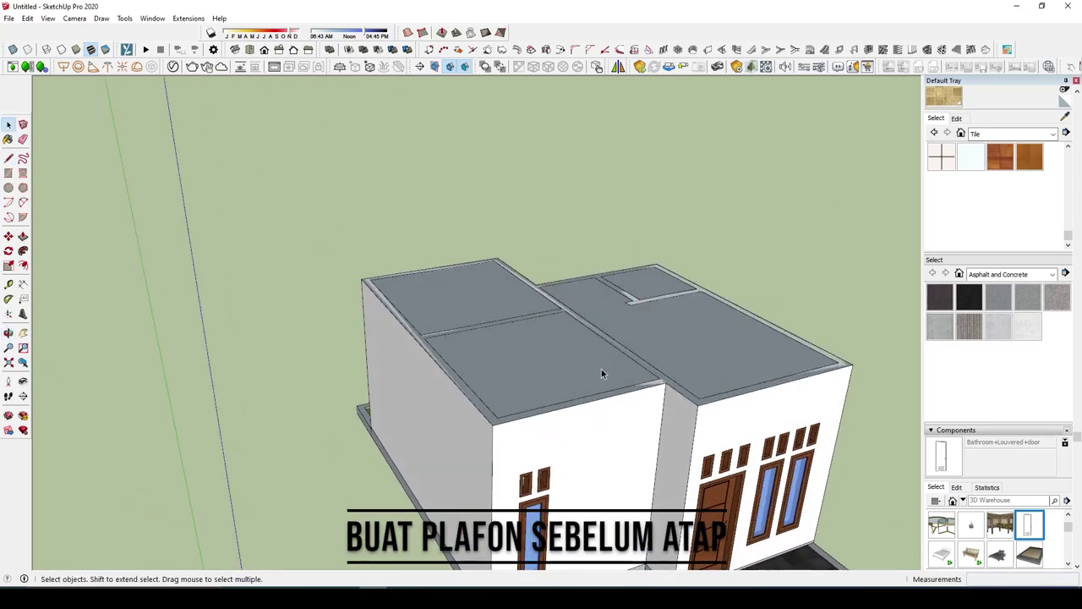
triple_click(596, 370)
right_click(559, 373)
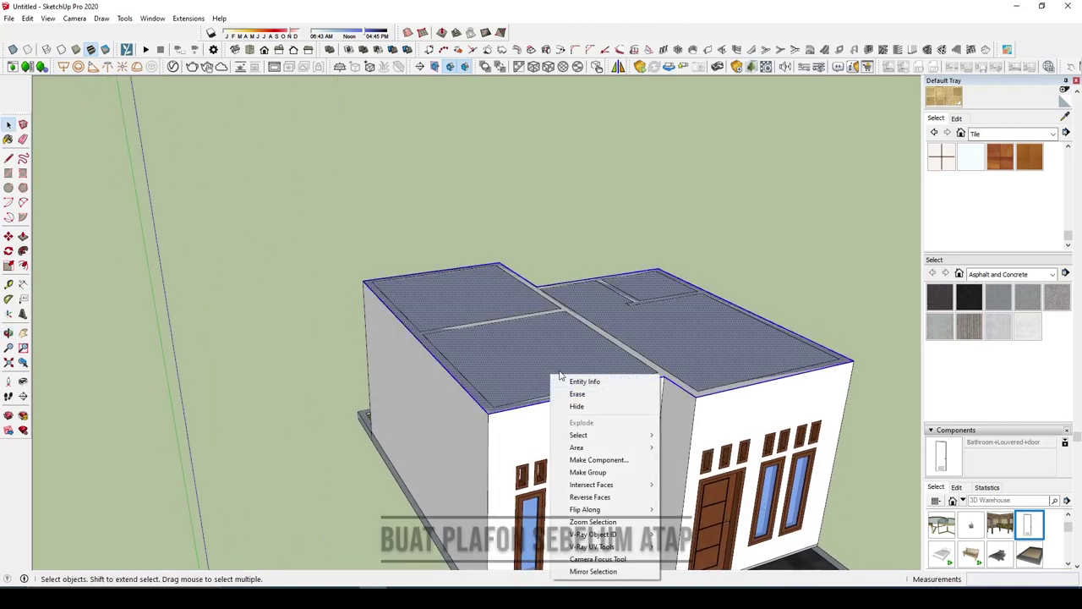
click(587, 472)
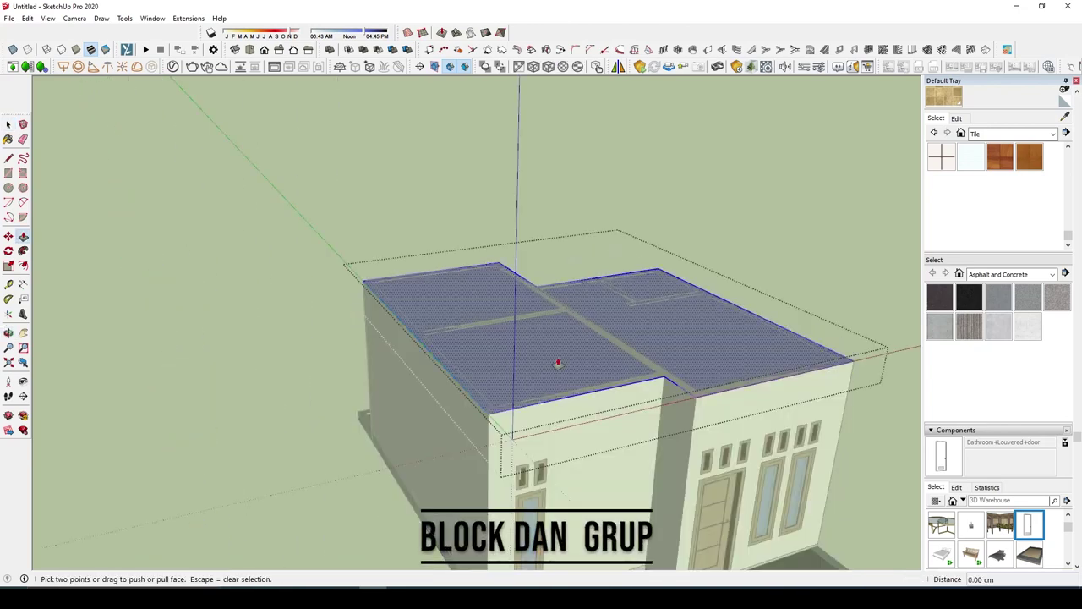
Step: Push/Pull the ceiling slab up 20 cm and view the house from the front
click(558, 364)
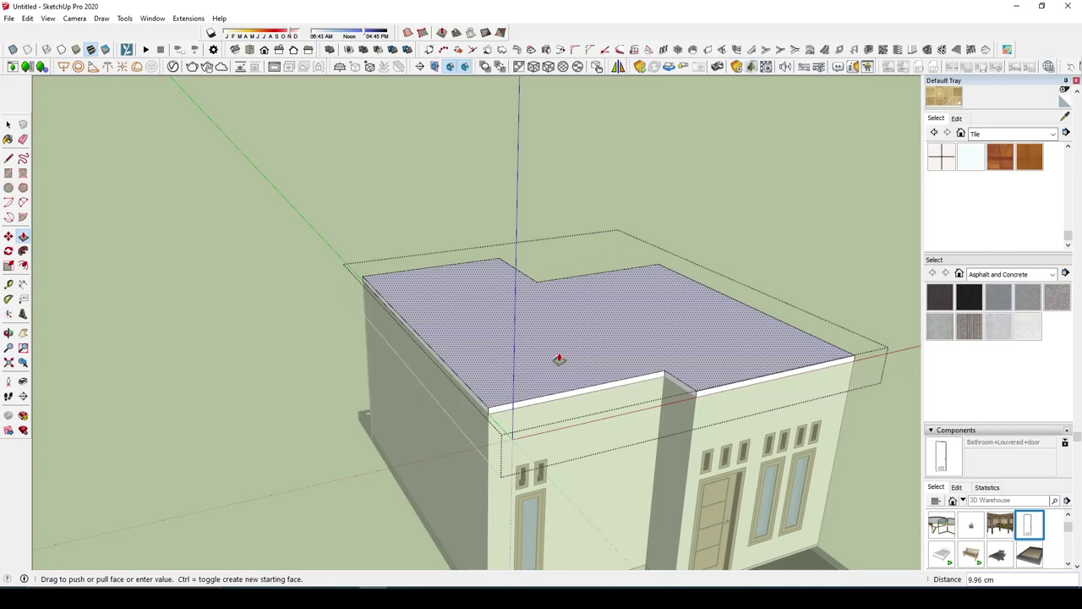
text(0)
key(Return)
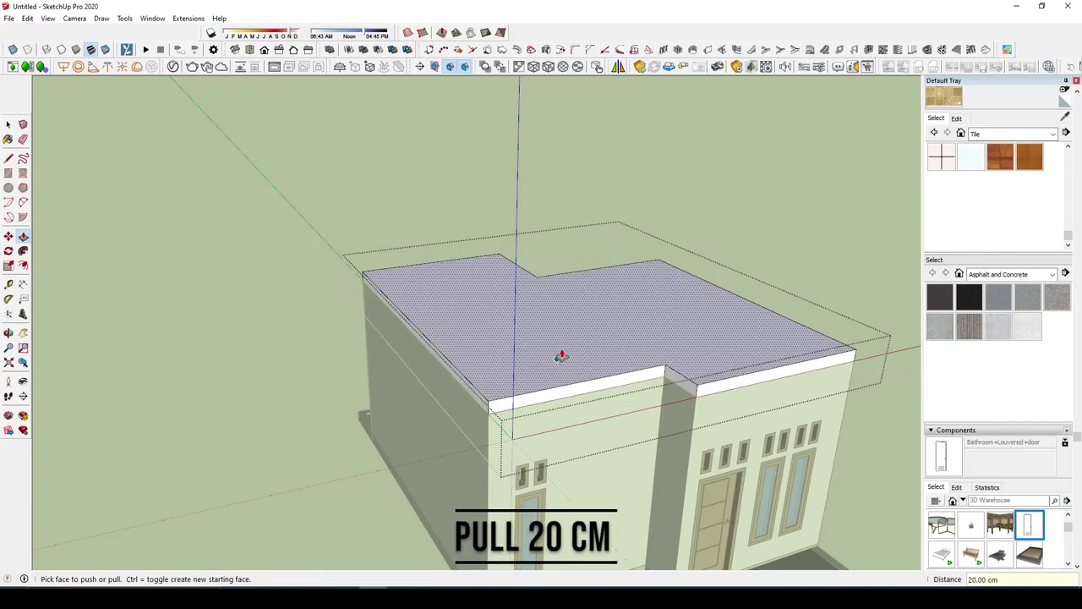
mouse_move(559, 358)
middle_down()
mouse_move(452, 273)
mouse_move(609, 394)
mouse_move(635, 331)
mouse_move(578, 391)
middle_up()
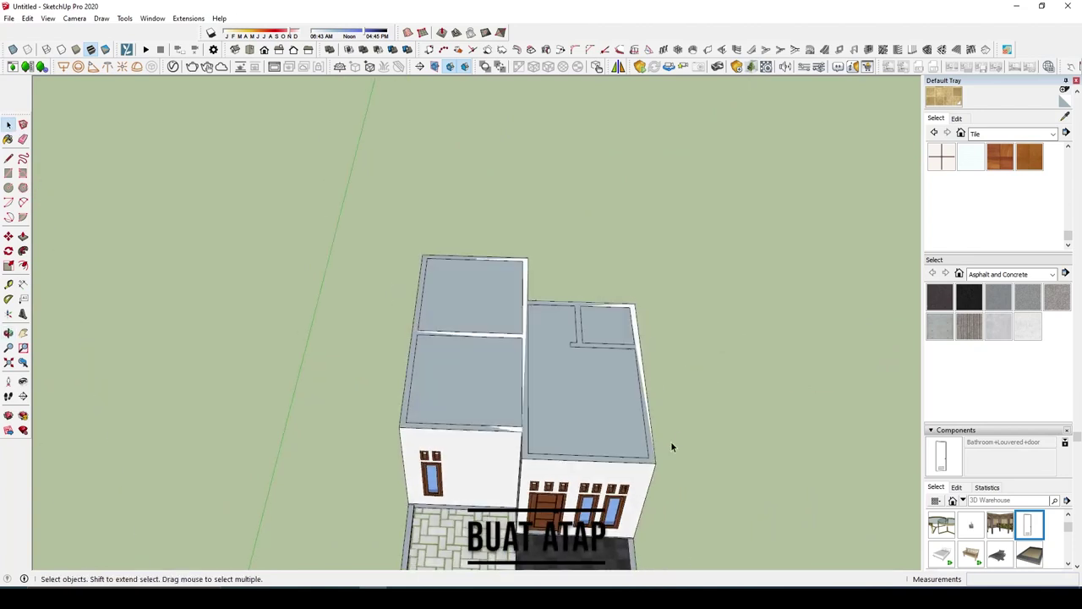
Step: Move the whole house aside to make room for the roof work
click(605, 279)
key(m)
click(668, 469)
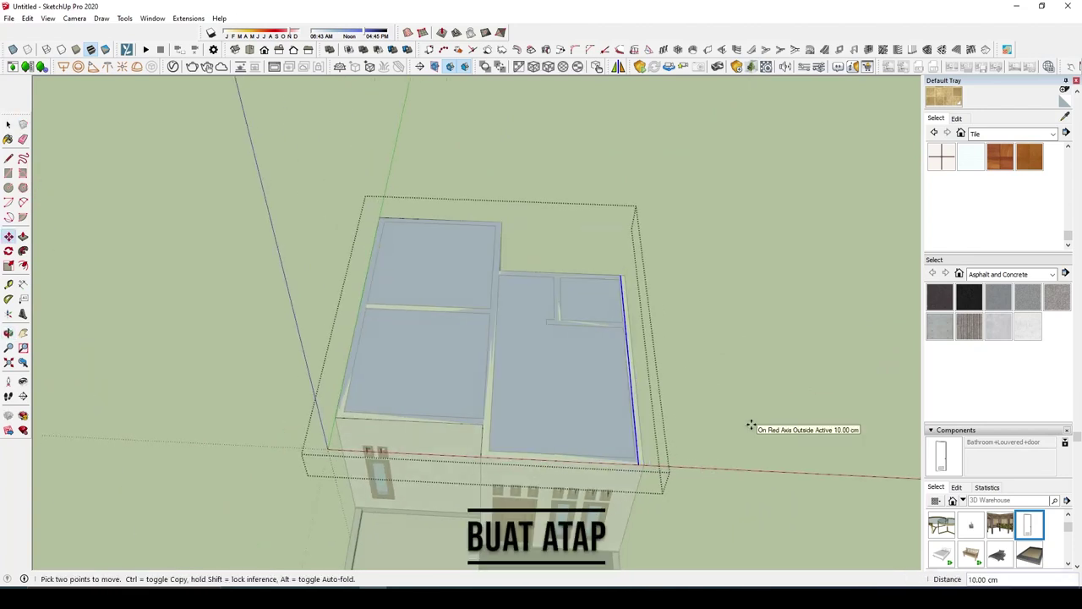
click(750, 425)
key(space)
Step: Shift the roof slab faces into a new position
mouse_move(383, 317)
middle_down()
mouse_move(346, 297)
mouse_move(403, 380)
middle_up()
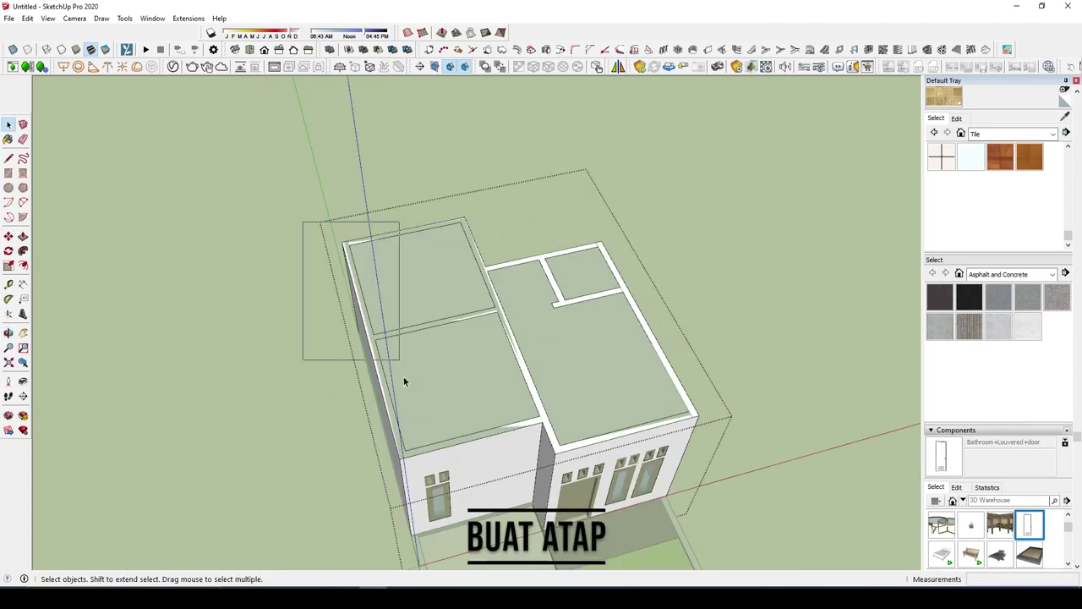
click(440, 410)
key(m)
click(412, 452)
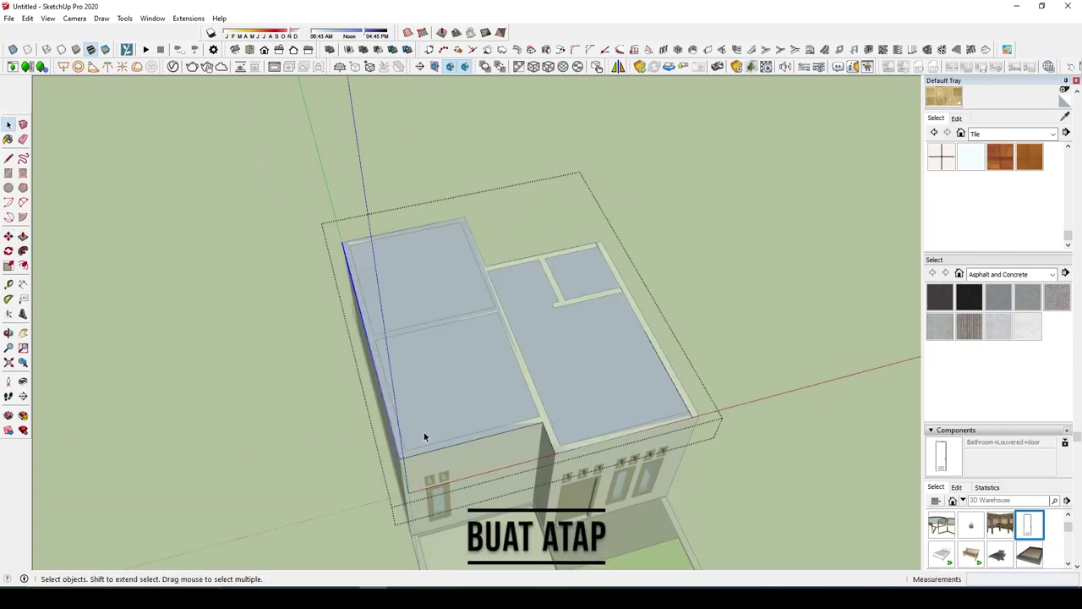
click(427, 424)
Step: Shift the roof outline's edges outward, including its right edge
key(space)
middle_drag(427, 424, 599, 414)
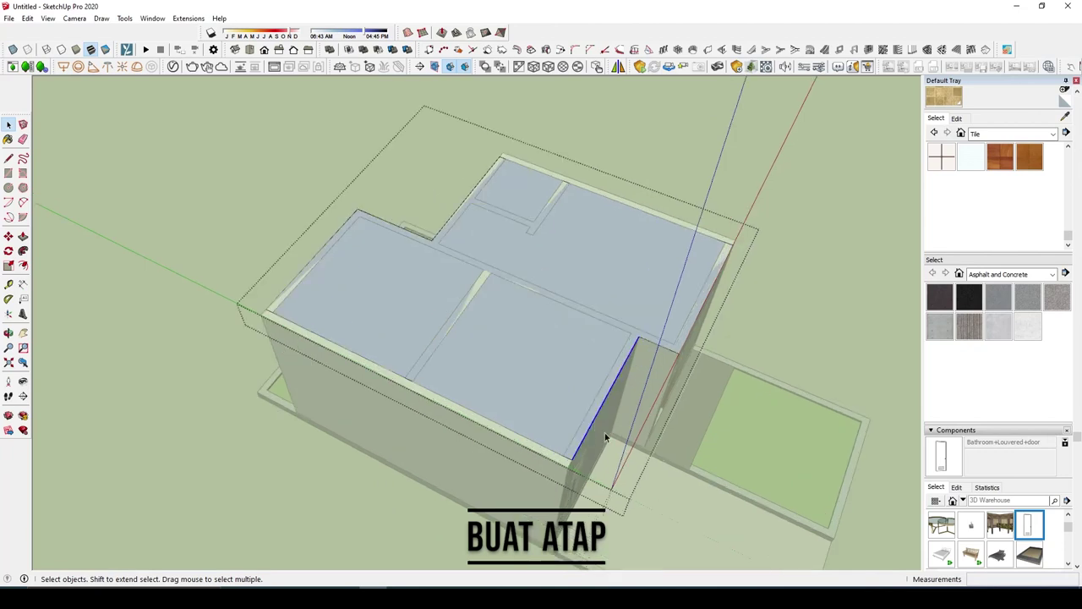
key(m)
click(600, 415)
click(632, 429)
key(space)
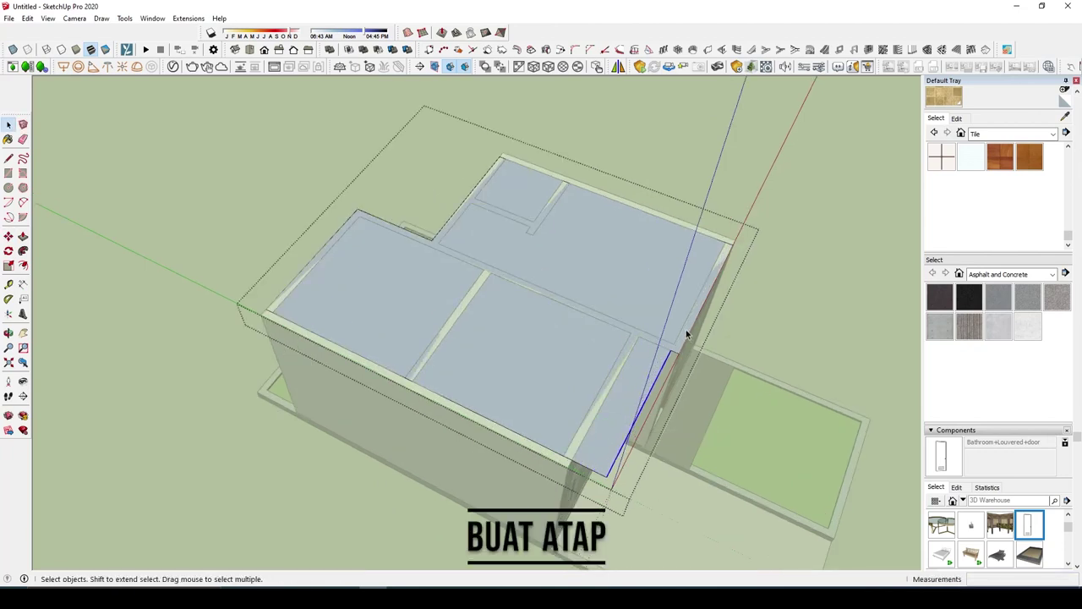
key(m)
click(728, 342)
key(Return)
key(space)
mouse_move(741, 348)
middle_down()
mouse_move(736, 374)
mouse_move(563, 278)
middle_up()
Step: Shift the roof's left and remaining edges by 6 for the overhang
click(602, 268)
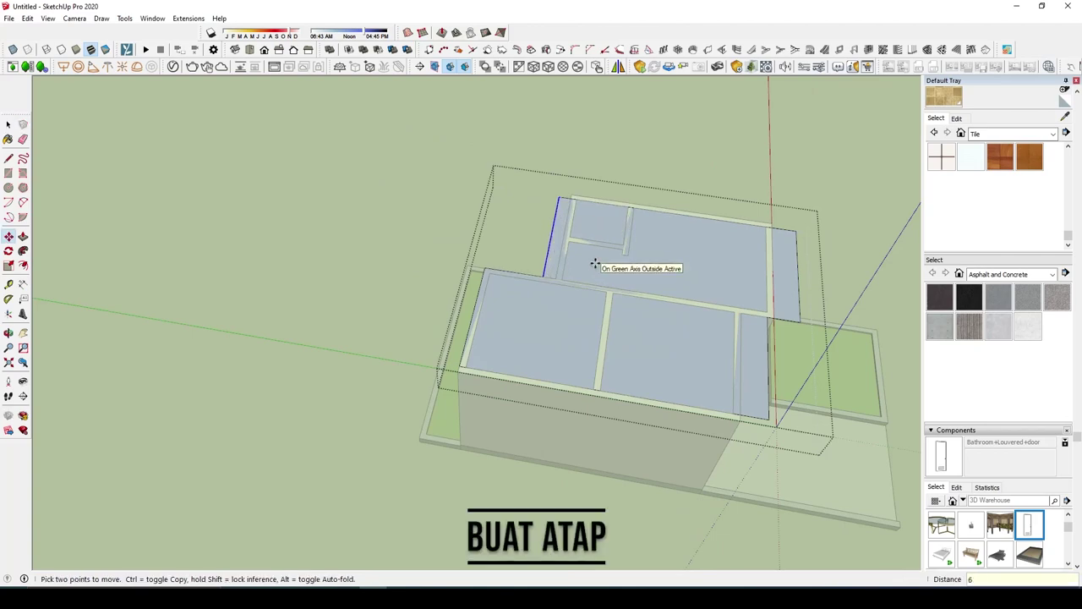
key(Return)
key(space)
mouse_move(469, 330)
middle_down()
mouse_move(590, 363)
mouse_move(532, 447)
mouse_move(549, 437)
middle_up()
key(m)
click(546, 347)
key(Return)
key(space)
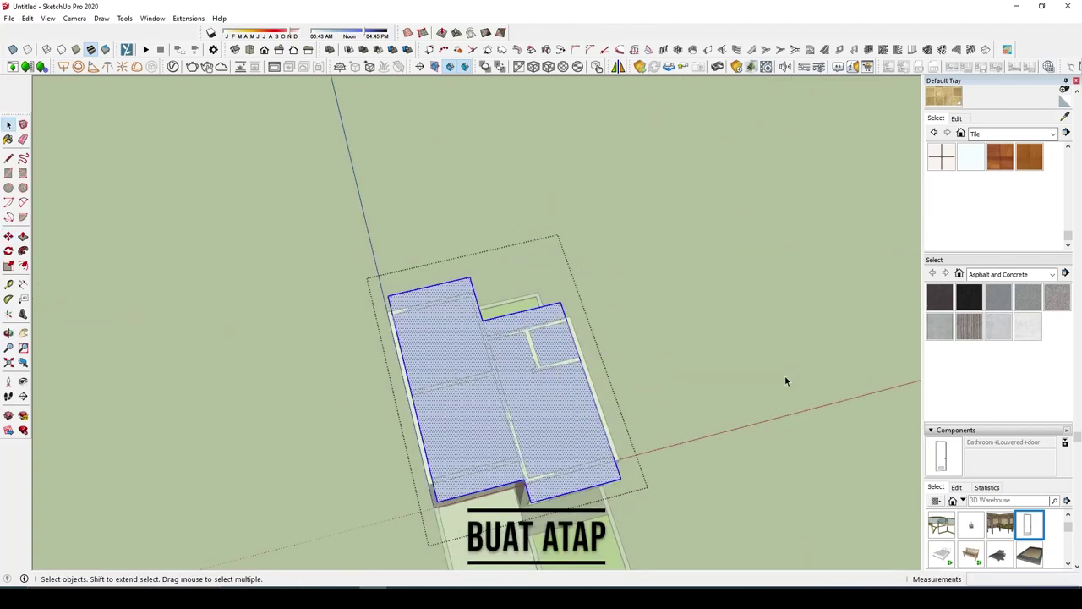
Step: Move the roof outline off to sit beside the house
middle_drag(785, 381, 592, 423)
key(m)
click(563, 416)
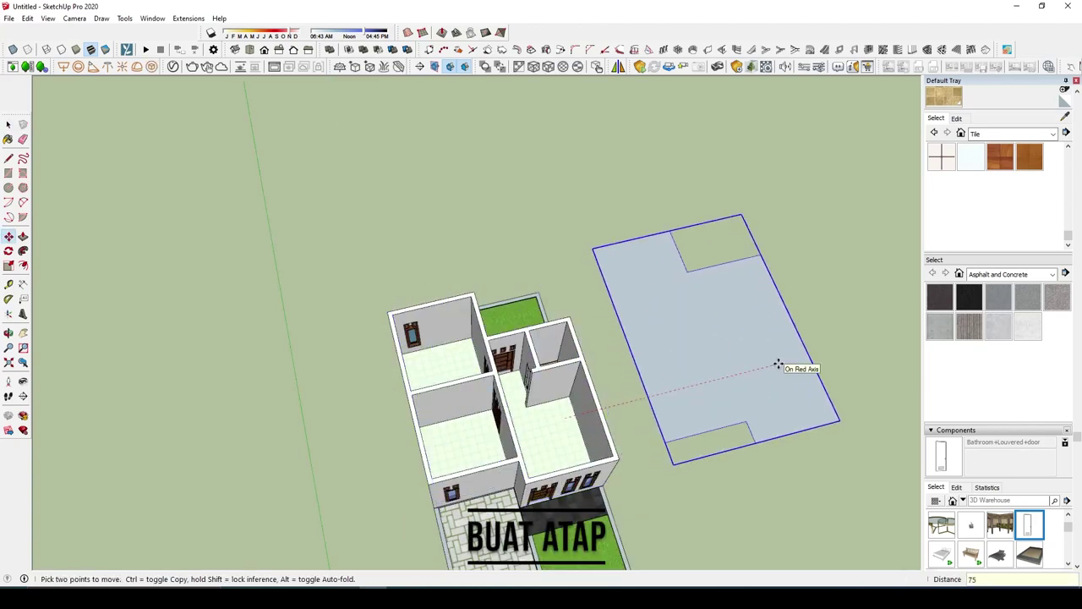
scroll(884, 340, down, 3)
key(Return)
key(space)
mouse_move(884, 340)
middle_down()
mouse_move(709, 411)
mouse_move(531, 404)
mouse_move(546, 227)
mouse_move(358, 281)
mouse_move(344, 325)
mouse_move(351, 317)
mouse_move(354, 328)
middle_up()
scroll(530, 405, up, 5)
Step: Rotate the outline's near bottom edge up into a 30° roof slope
click(344, 326)
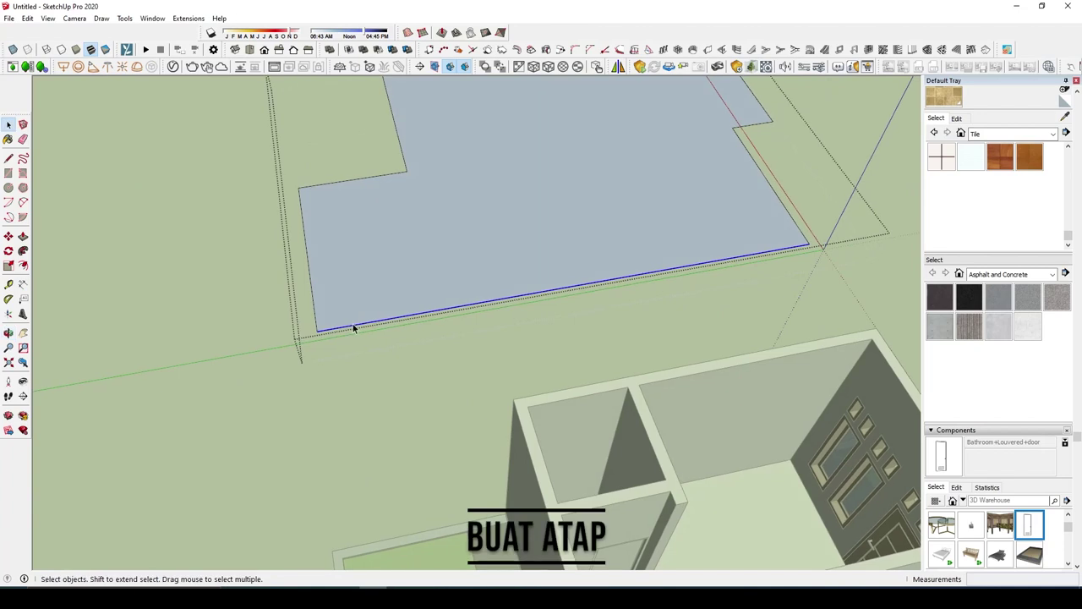
key(q)
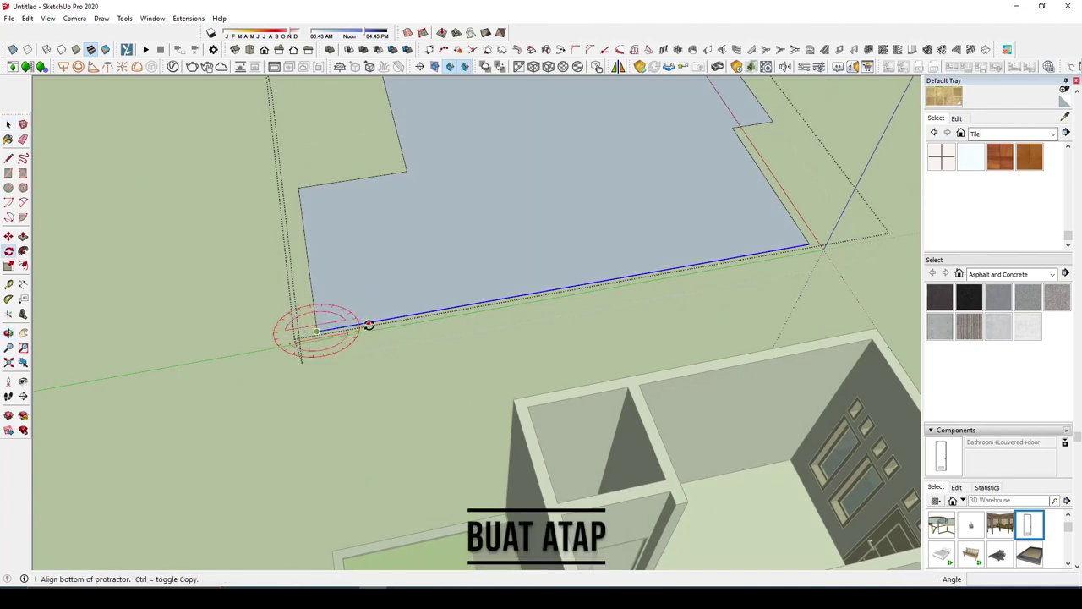
click(369, 325)
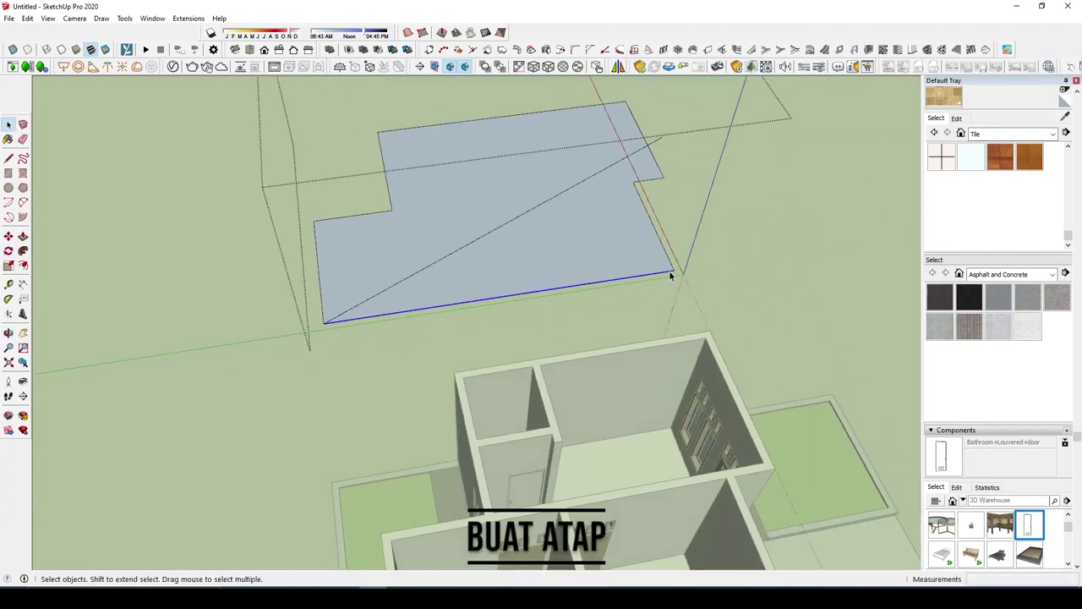
key(q)
drag(630, 276, 633, 271)
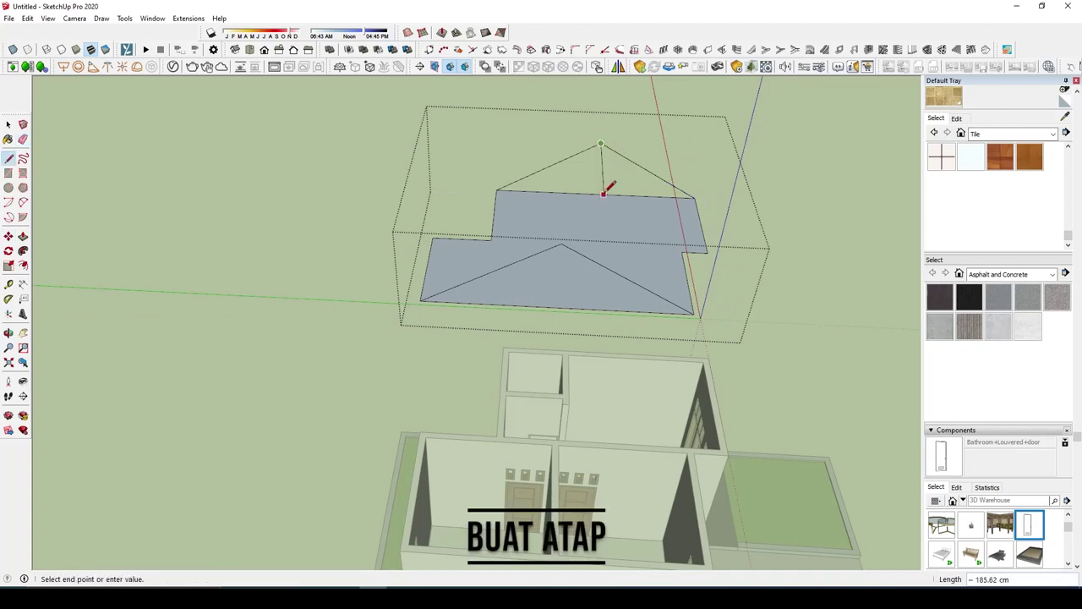
Step: Finish the gable line down to the eave and erase stray lines
click(603, 194)
click(556, 307)
key(e)
mouse_move(560, 282)
middle_down()
mouse_move(646, 181)
mouse_move(633, 273)
mouse_move(761, 436)
mouse_move(778, 428)
mouse_move(380, 355)
middle_up()
Step: Push/Pull the gable faces 292.50 cm and 277.50 cm into two roof blocks
key(space)
key(p)
drag(527, 338, 680, 304)
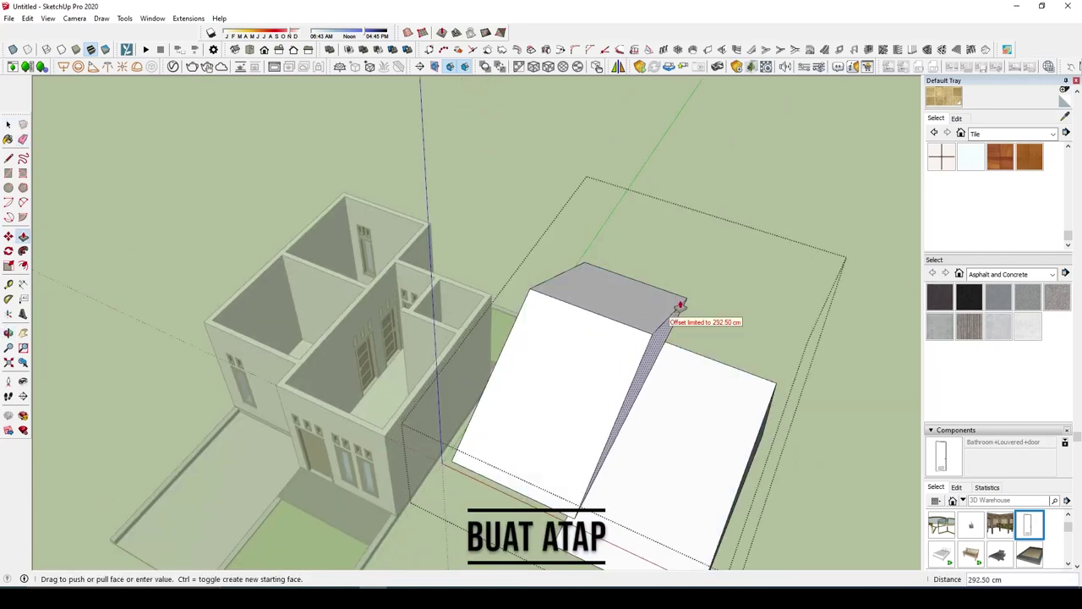
mouse_move(680, 304)
middle_down()
mouse_move(821, 338)
mouse_move(751, 311)
middle_up()
key(space)
key(p)
drag(753, 311, 634, 437)
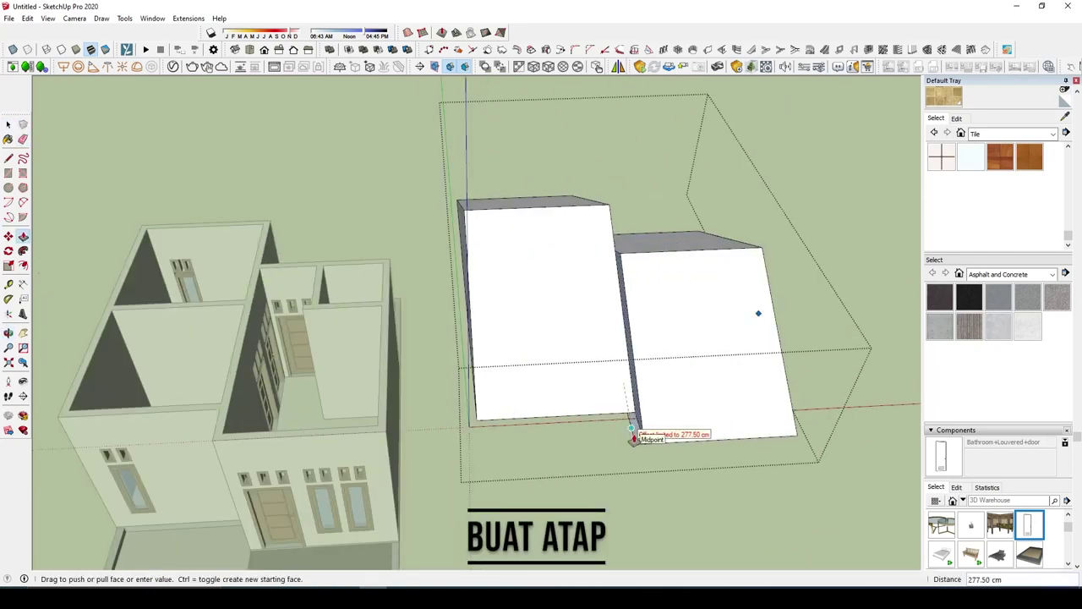
click(817, 322)
mouse_move(817, 322)
middle_down()
mouse_move(812, 215)
mouse_move(741, 263)
mouse_move(620, 274)
mouse_move(763, 278)
mouse_move(611, 373)
mouse_move(734, 337)
middle_up()
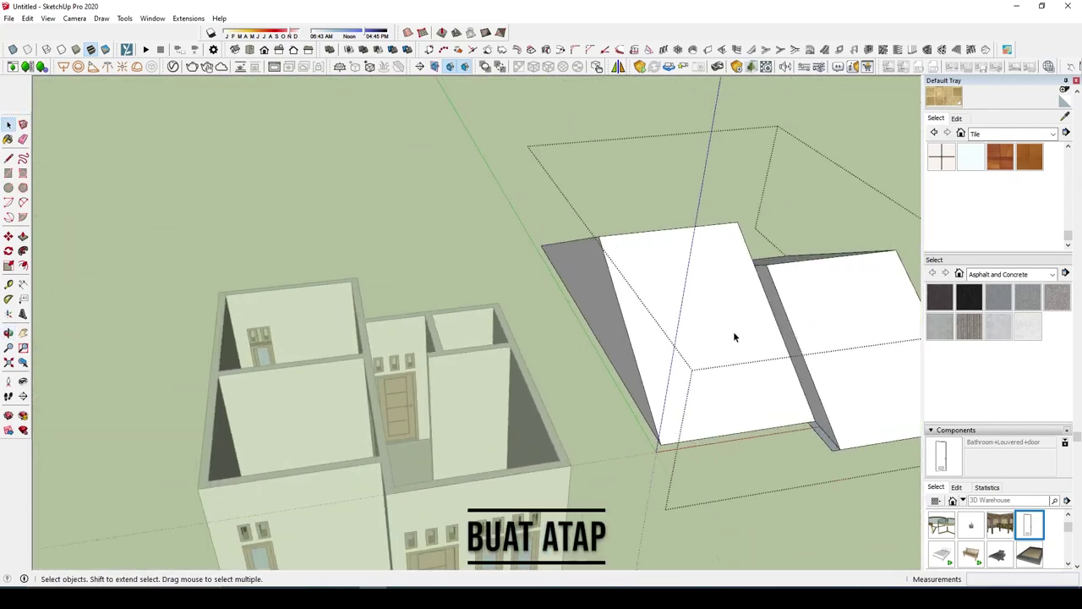
Step: Push the slanted roof face outward by 6
scroll(783, 285, up, 5)
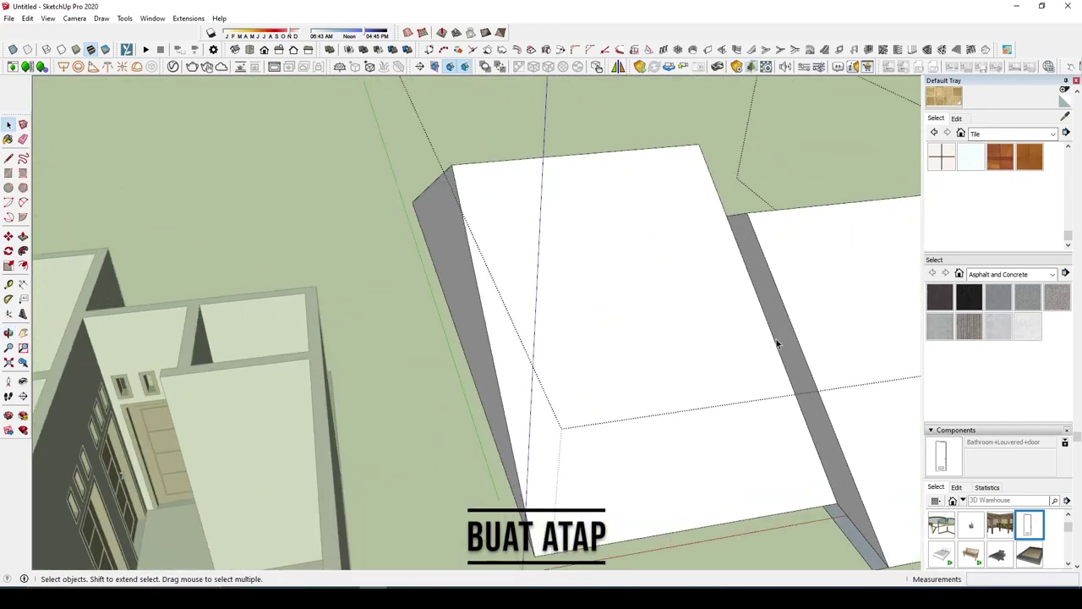
mouse_move(783, 285)
middle_down()
mouse_move(551, 251)
mouse_move(595, 249)
mouse_move(609, 500)
middle_up()
key(p)
scroll(522, 248, down, 5)
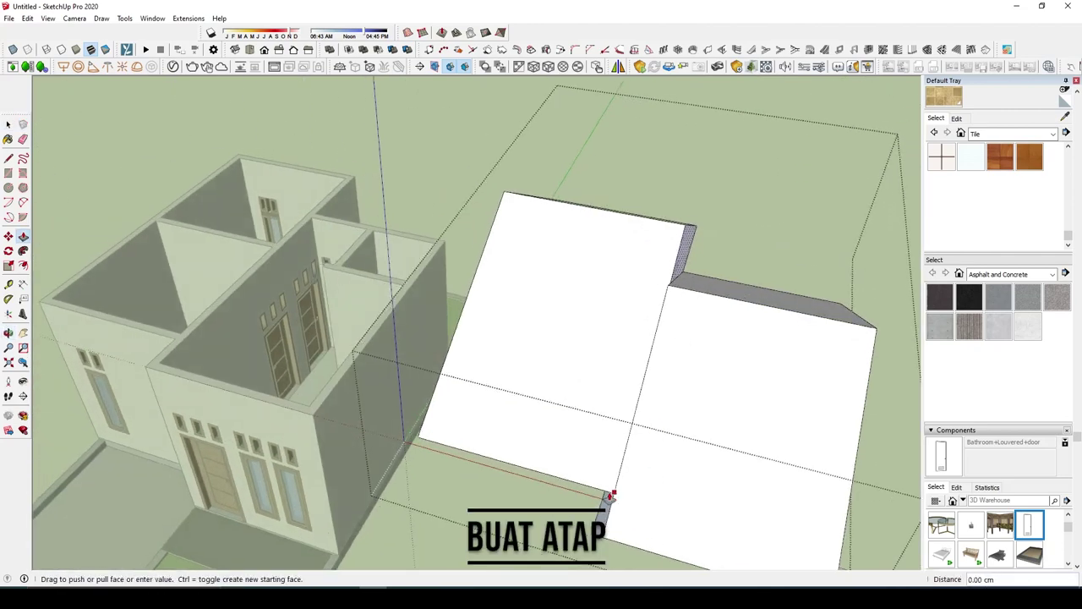
key(space)
scroll(767, 374, up, 3)
scroll(767, 375, up, 3)
key(p)
scroll(772, 403, down, 3)
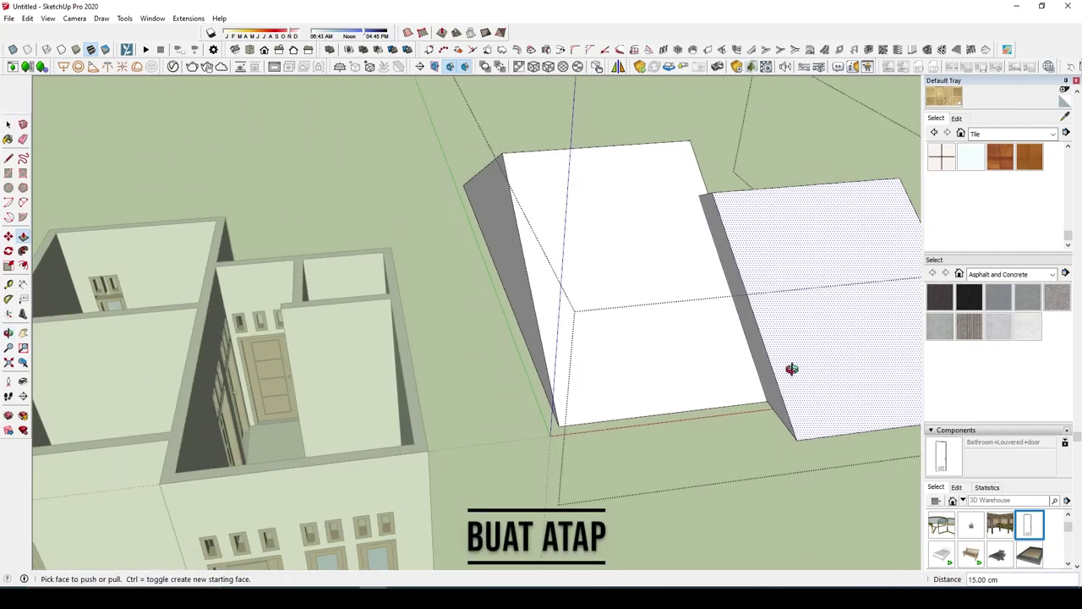
middle_drag(797, 367, 753, 282)
drag(754, 281, 725, 296)
text(6)
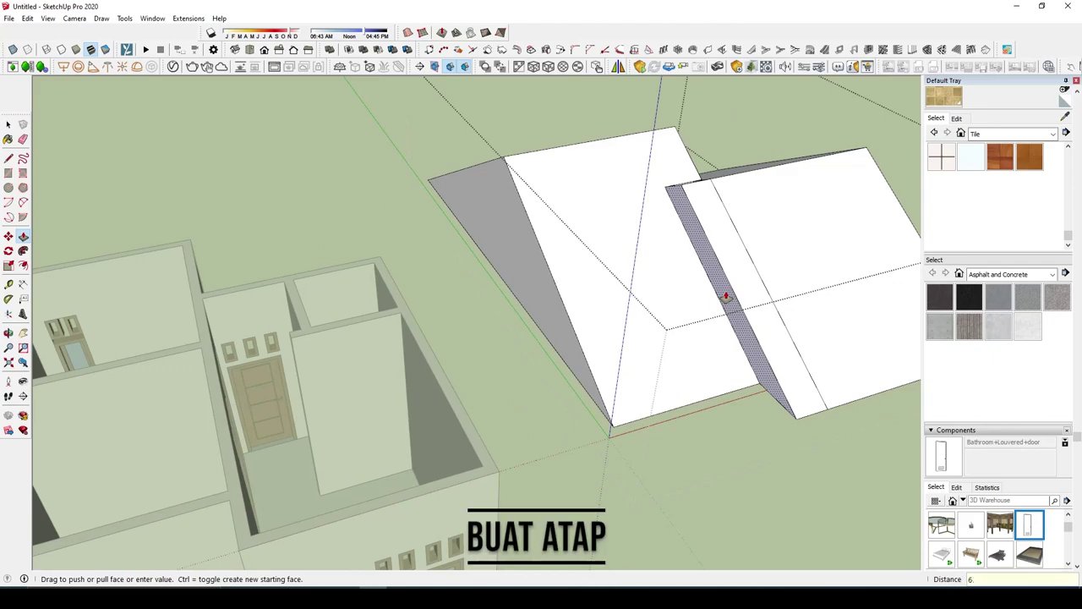
key(Return)
scroll(732, 275, up, 3)
Step: Erase leftover lines on the roof and select a narrow roof strip
key(e)
mouse_move(732, 253)
middle_down()
mouse_move(512, 214)
mouse_move(415, 245)
mouse_move(519, 237)
middle_up()
scroll(519, 236, down, 3)
scroll(411, 280, up, 3)
mouse_move(411, 280)
middle_down()
mouse_move(400, 290)
mouse_move(527, 307)
mouse_move(381, 290)
mouse_move(507, 279)
mouse_move(587, 149)
mouse_move(760, 190)
mouse_move(753, 121)
mouse_move(701, 145)
mouse_move(428, 123)
middle_up()
key(space)
click(357, 271)
key(p)
key(space)
Step: Complete the rectangle on the roof underside and Push/Pull it 20 cm
key(r)
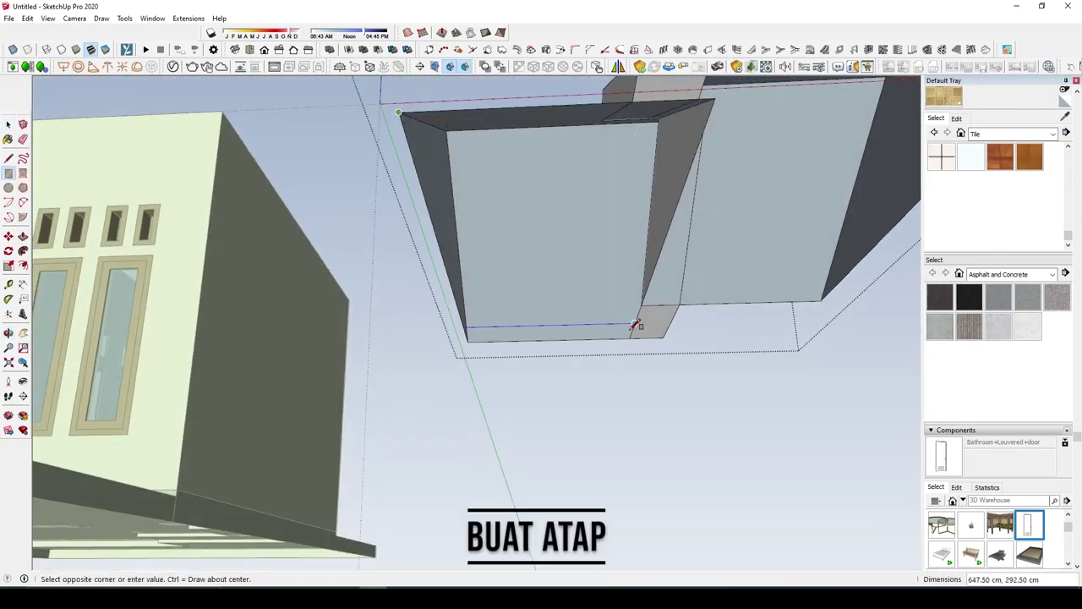
click(636, 326)
mouse_move(636, 325)
middle_down()
mouse_move(640, 266)
mouse_move(626, 271)
mouse_move(657, 230)
middle_up()
key(p)
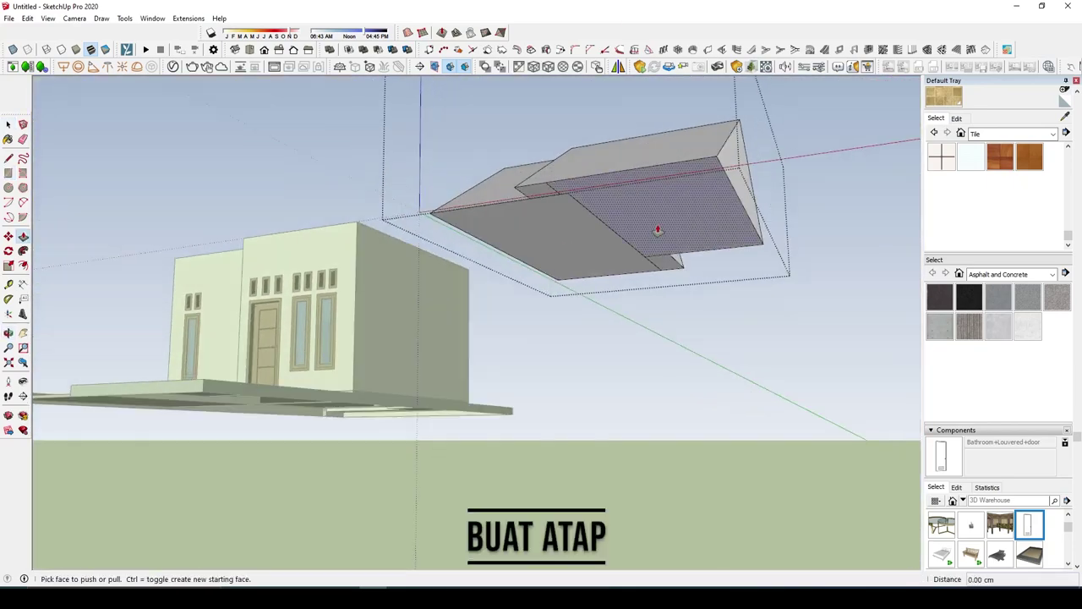
key(Return)
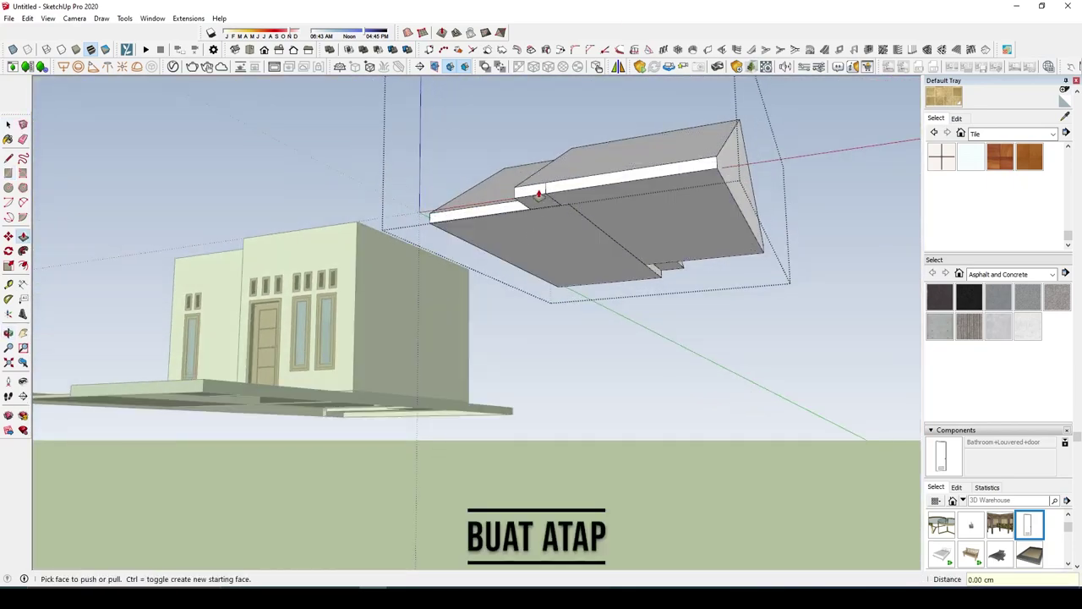
Step: Erase the leftover edges beneath the roof and review the house from above
mouse_move(537, 195)
middle_down()
mouse_move(655, 230)
mouse_move(669, 137)
middle_up()
key(e)
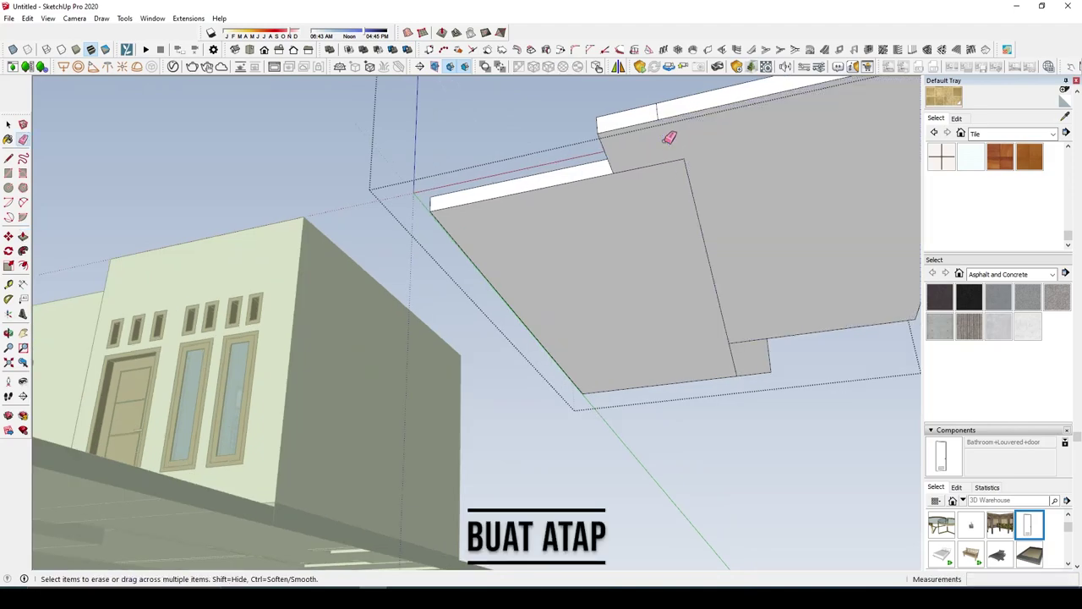
mouse_move(737, 343)
middle_down()
mouse_move(527, 380)
mouse_move(428, 368)
middle_up()
mouse_move(564, 322)
middle_down()
mouse_move(778, 307)
mouse_move(616, 261)
mouse_move(796, 247)
mouse_move(725, 273)
mouse_move(530, 307)
mouse_move(522, 256)
mouse_move(358, 221)
mouse_move(394, 318)
mouse_move(635, 242)
mouse_move(527, 225)
mouse_move(459, 345)
middle_up()
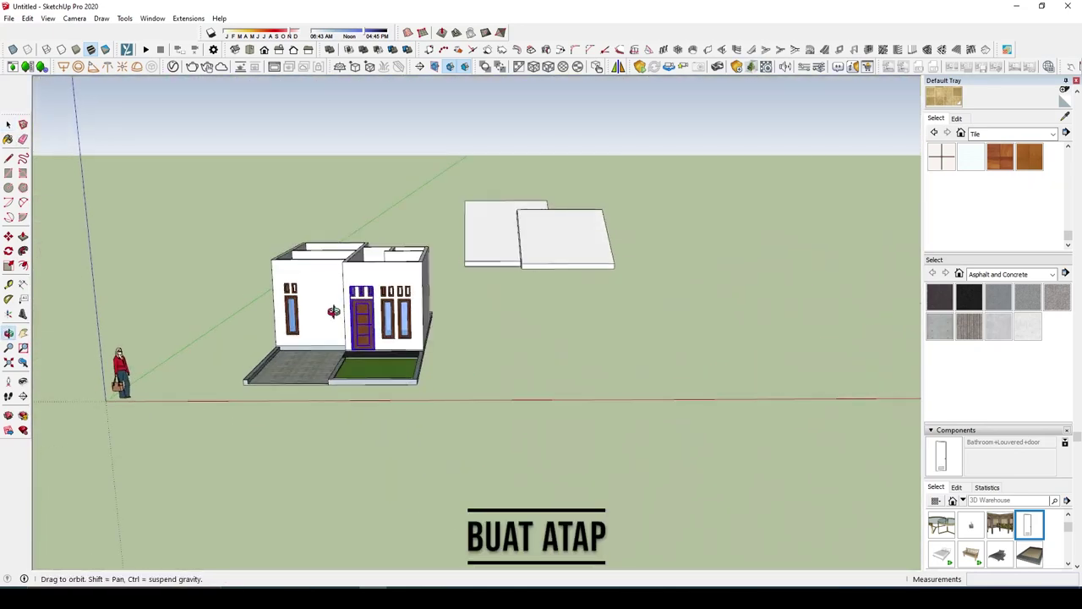
right_click(337, 266)
click(402, 330)
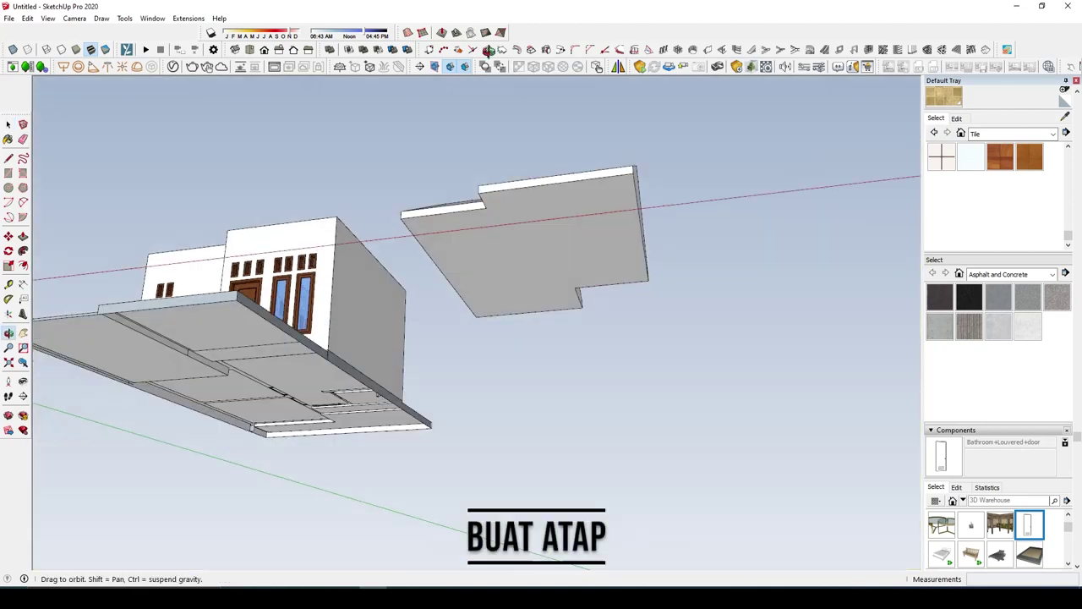
key(l)
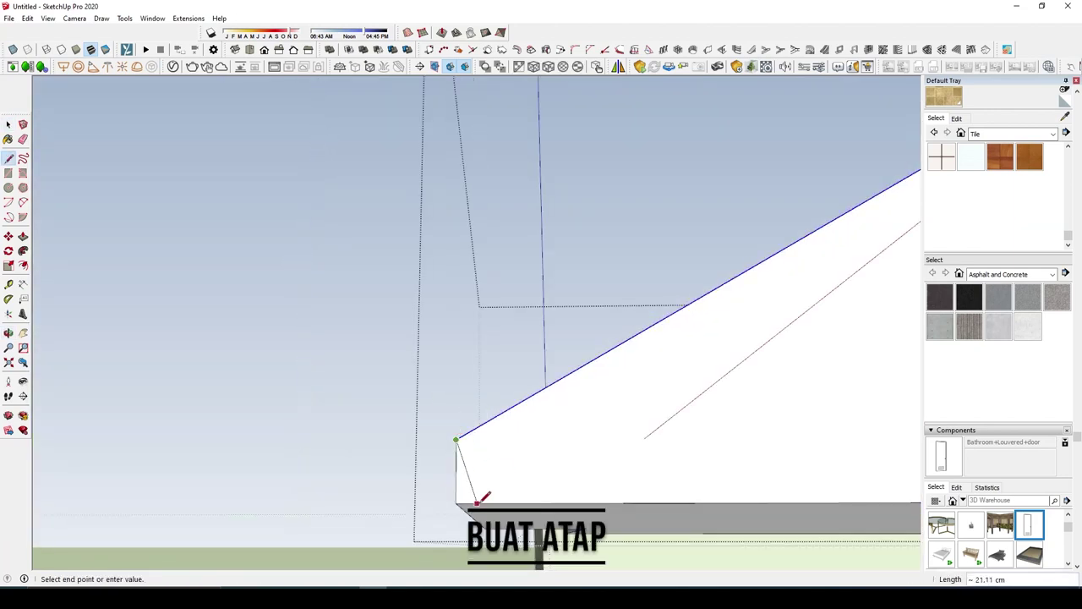
Step: Start copying the eave geometry and orbit in close to the roof edge's thickness
key(space)
click(456, 441)
key(ctrl)
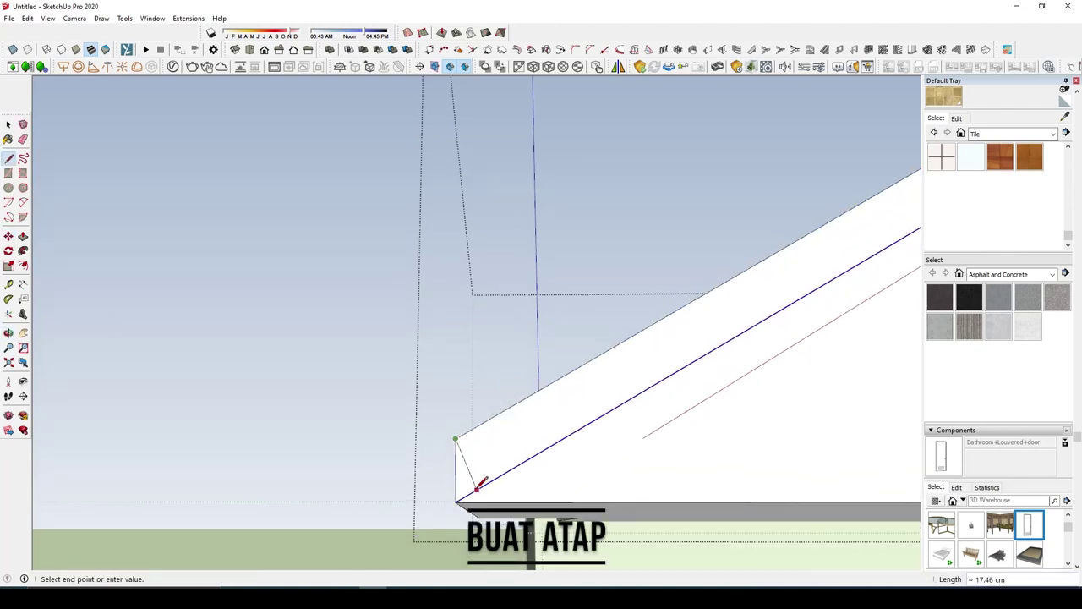
middle_drag(487, 460, 463, 411)
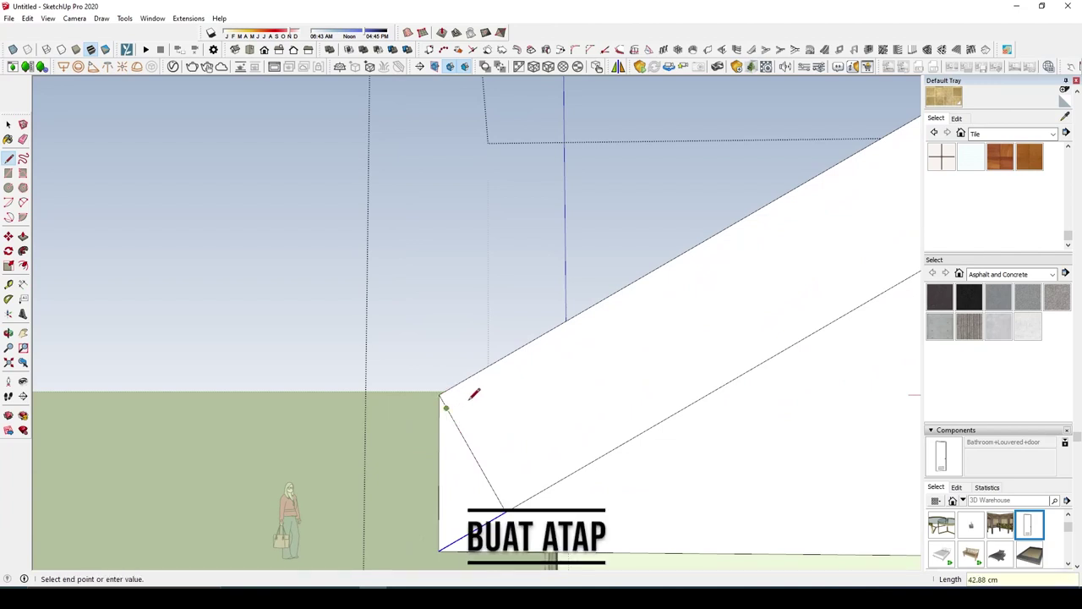
scroll(470, 398, up, 2)
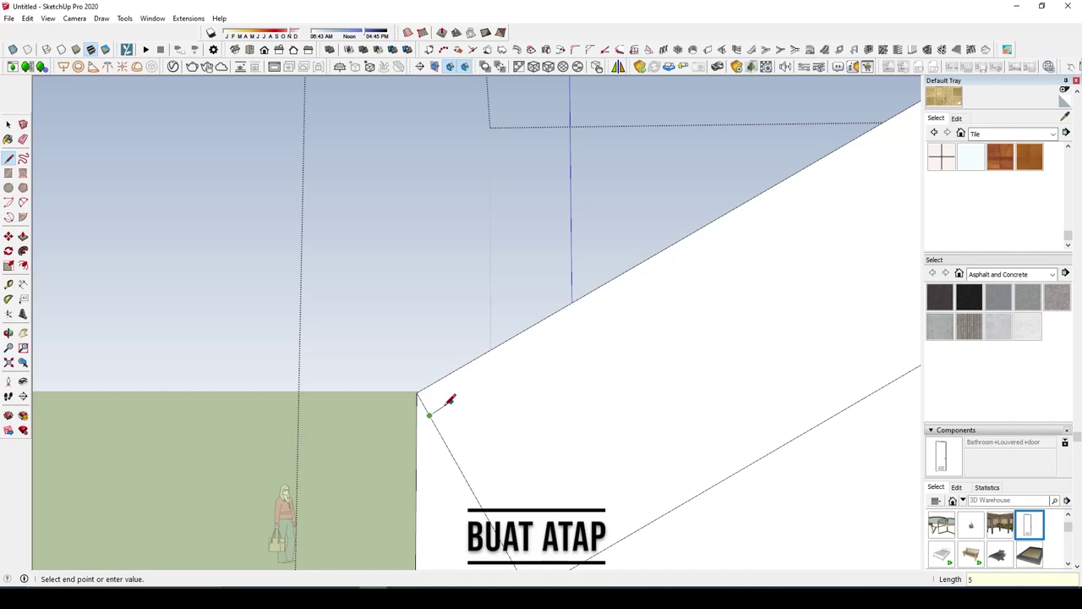
middle_drag(429, 414, 498, 442)
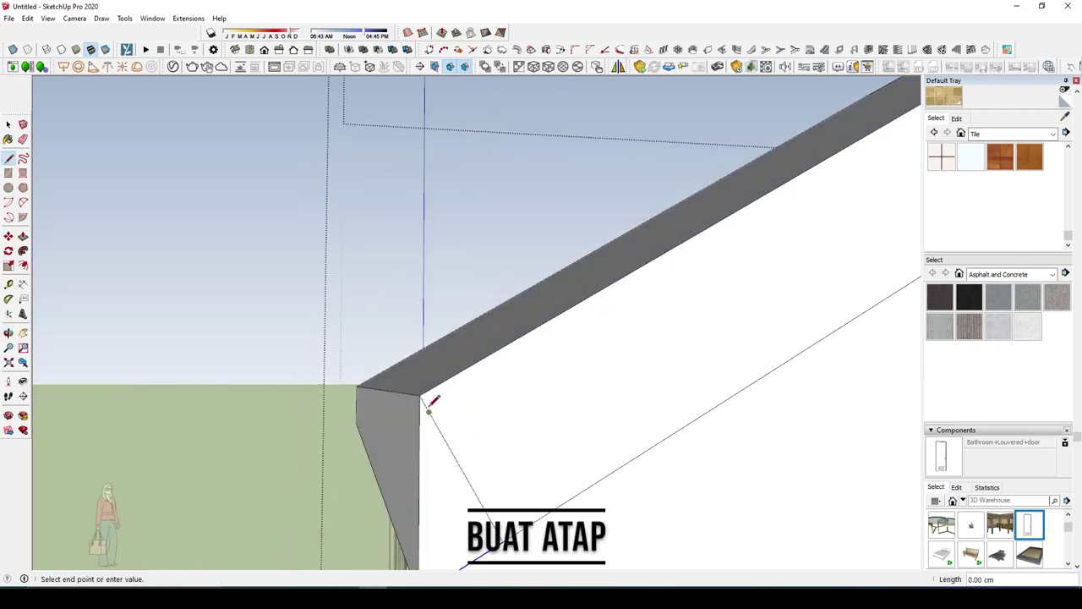
mouse_move(430, 409)
middle_down()
mouse_move(451, 389)
mouse_move(374, 375)
middle_up()
Step: Copy the roof's sloped top edge, offsetting it by 2 cm
key(space)
click(431, 376)
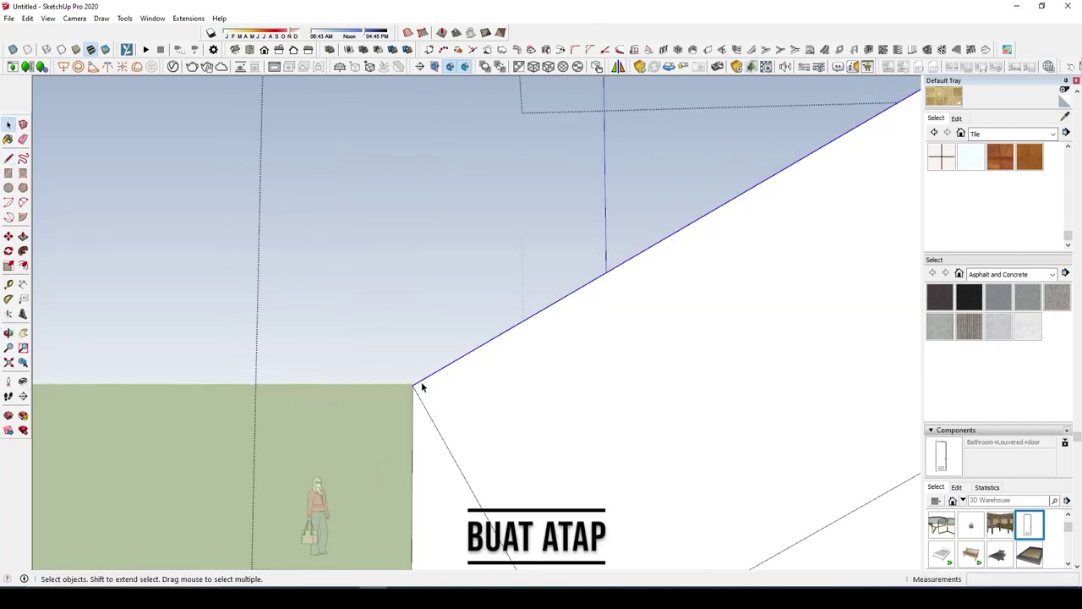
key(m)
key(ctrl)
click(413, 386)
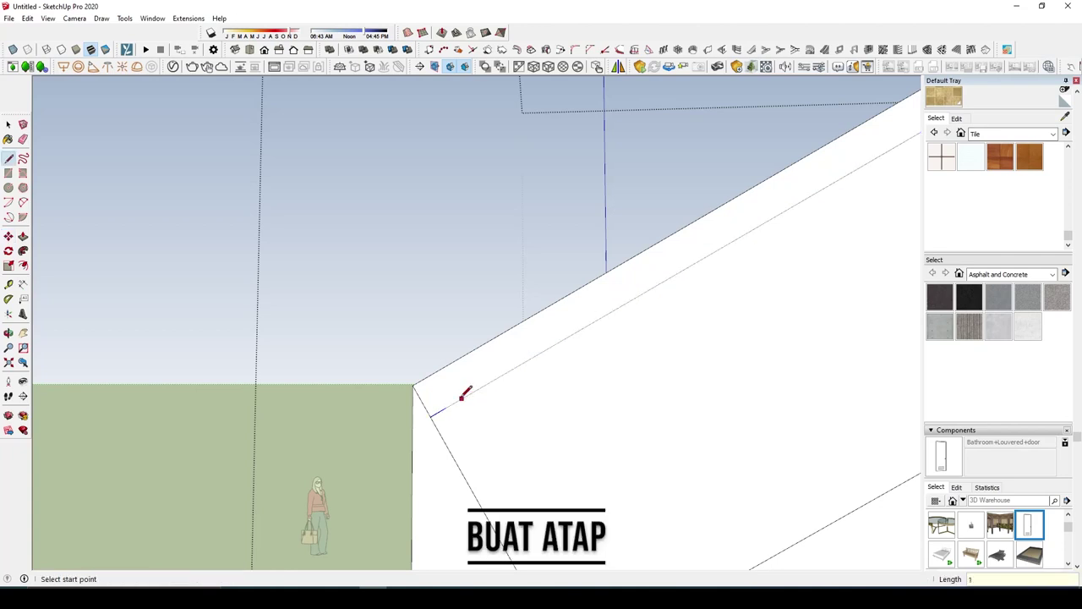
middle_drag(448, 402, 442, 394)
key(Escape)
Step: Erase the stray line at the fascia corner
key(e)
mouse_move(515, 502)
middle_down()
mouse_move(617, 514)
mouse_move(494, 483)
middle_up()
key(e)
click(514, 504)
mouse_move(512, 416)
middle_down()
mouse_move(882, 295)
mouse_move(449, 493)
mouse_move(490, 483)
mouse_move(388, 477)
mouse_move(436, 466)
middle_up()
Step: Select the fascia edge and view it around the roof panels
key(p)
scroll(397, 473, up, 2)
key(space)
click(436, 465)
scroll(426, 456, down, 3)
mouse_move(514, 471)
middle_down()
mouse_move(732, 391)
mouse_move(706, 466)
middle_up()
scroll(480, 480, up, 5)
mouse_move(480, 480)
middle_down()
mouse_move(598, 495)
mouse_move(541, 493)
middle_up()
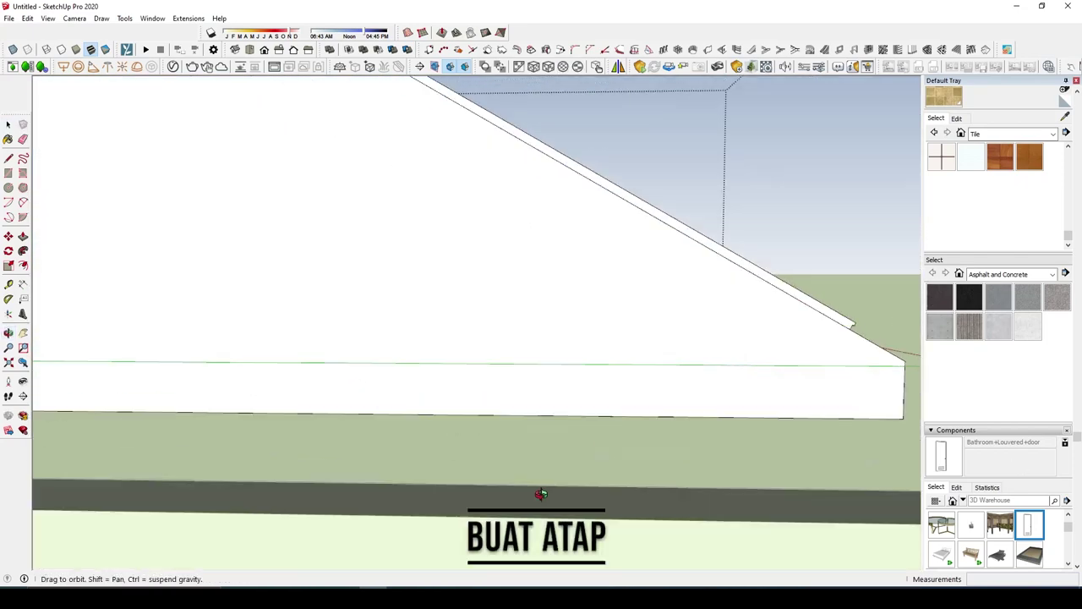
Step: Paste the copied roof piece and move it into position beside the first
key(ctrl+v)
click(651, 403)
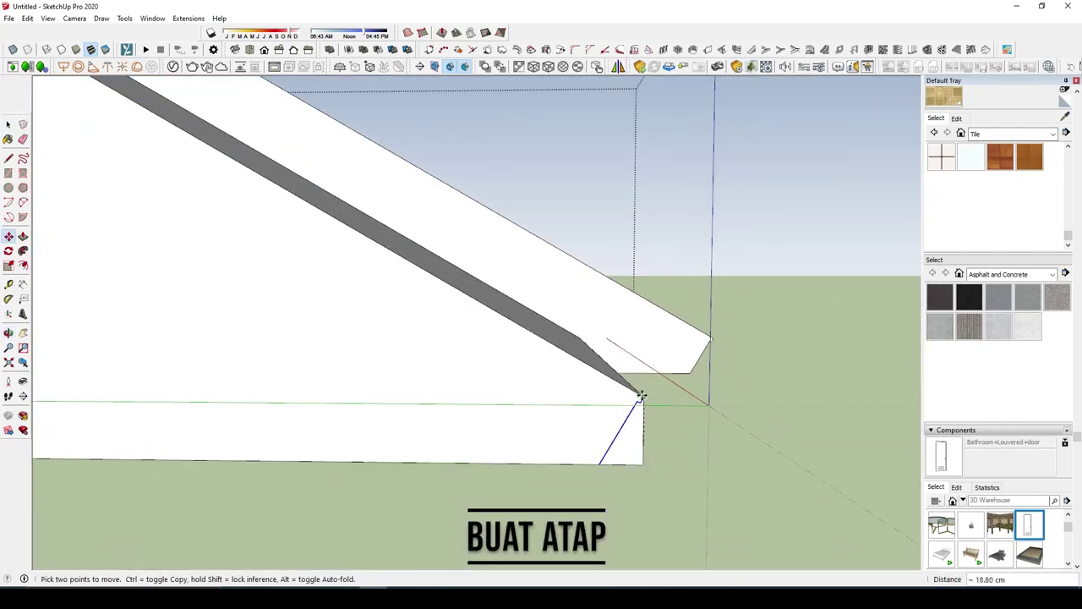
key(p)
mouse_move(635, 386)
middle_down()
mouse_move(640, 447)
mouse_move(683, 304)
mouse_move(602, 390)
mouse_move(719, 367)
mouse_move(734, 397)
middle_up()
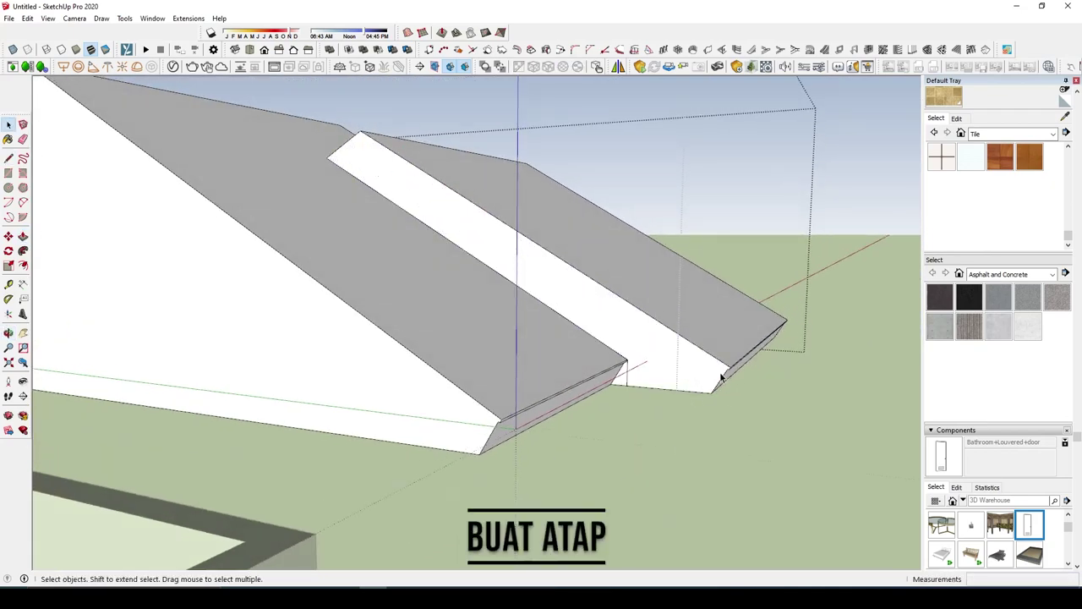
scroll(722, 378, up, 3)
key(m)
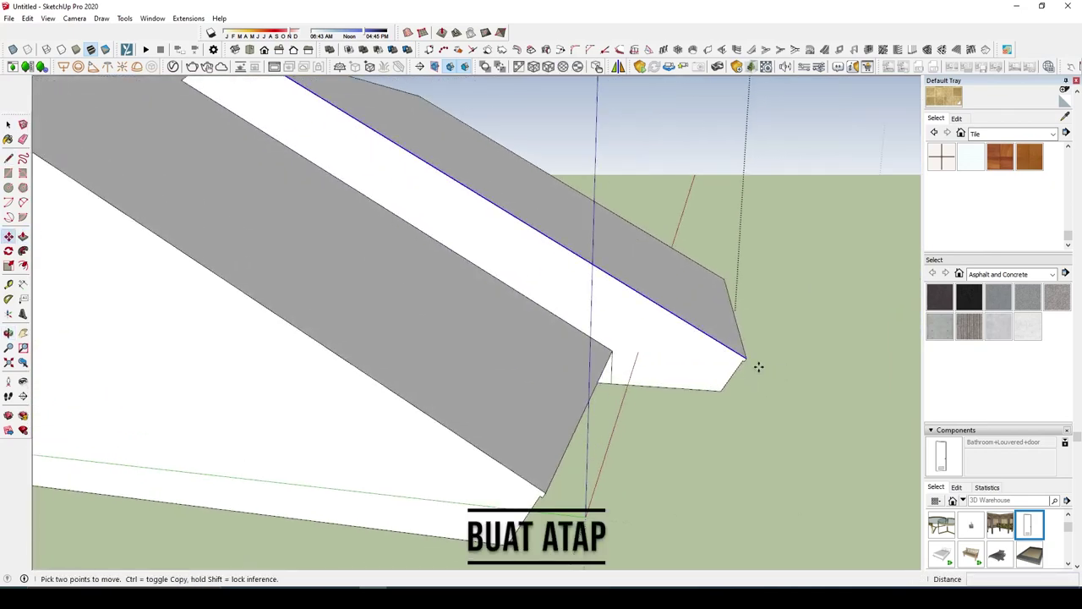
click(758, 366)
click(718, 392)
scroll(437, 201, up, 3)
Step: Push/Pull a roof face to thicken the roof strip
key(space)
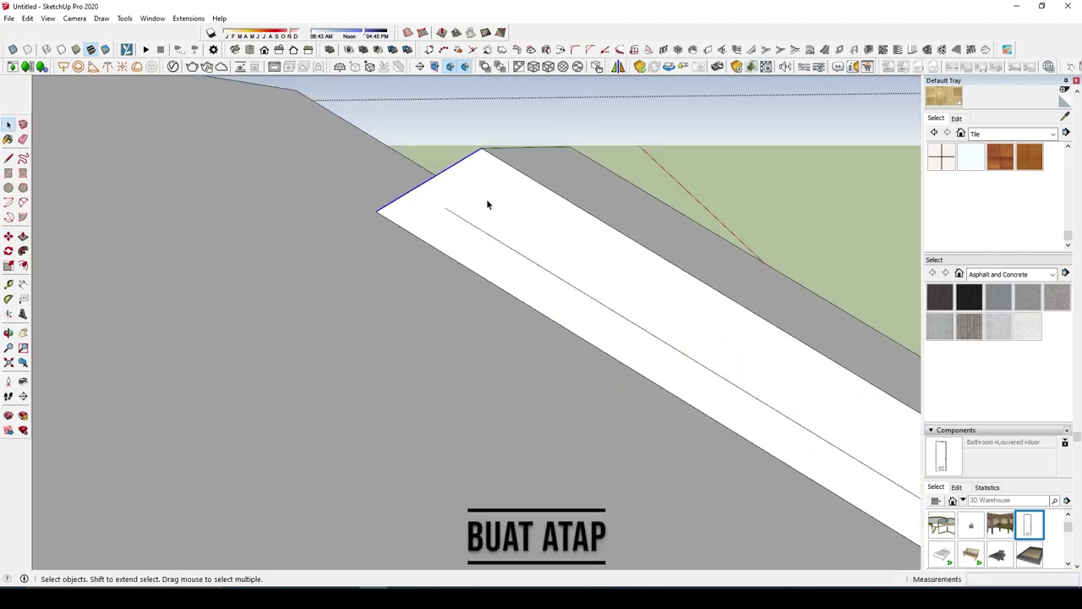
click(481, 152)
mouse_move(467, 218)
middle_down()
mouse_move(514, 174)
mouse_move(386, 249)
mouse_move(698, 363)
mouse_move(609, 317)
mouse_move(701, 333)
mouse_move(495, 319)
mouse_move(512, 338)
mouse_move(456, 210)
mouse_move(496, 466)
mouse_move(490, 513)
mouse_move(451, 538)
mouse_move(533, 533)
middle_up()
scroll(609, 317, up, 2)
key(p)
click(529, 348)
click(504, 474)
key(e)
Step: Draw a line from the strip's lower end to its top corner
key(space)
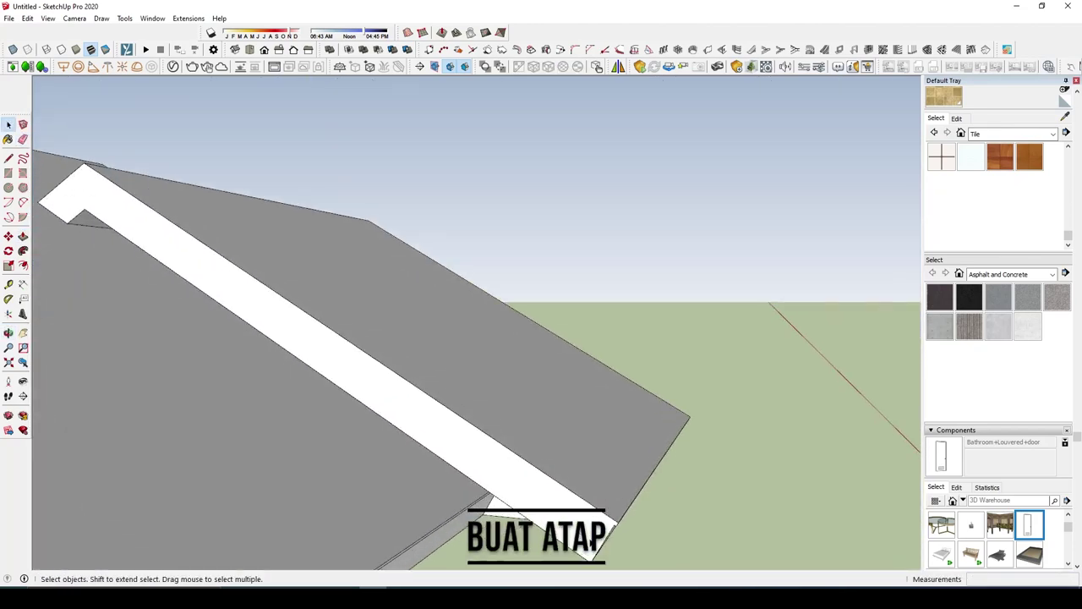
click(616, 522)
mouse_move(616, 522)
middle_down()
mouse_move(253, 271)
mouse_move(249, 227)
mouse_move(592, 442)
mouse_move(316, 314)
mouse_move(287, 235)
mouse_move(341, 216)
middle_up()
click(247, 267)
Step: Select the roof strip and make a copy of it with Move+Ctrl
key(space)
click(248, 226)
key(m)
click(602, 456)
key(ctrl)
click(602, 457)
Step: Copy the roof edge down from the apex to form a new strip
key(l)
click(341, 215)
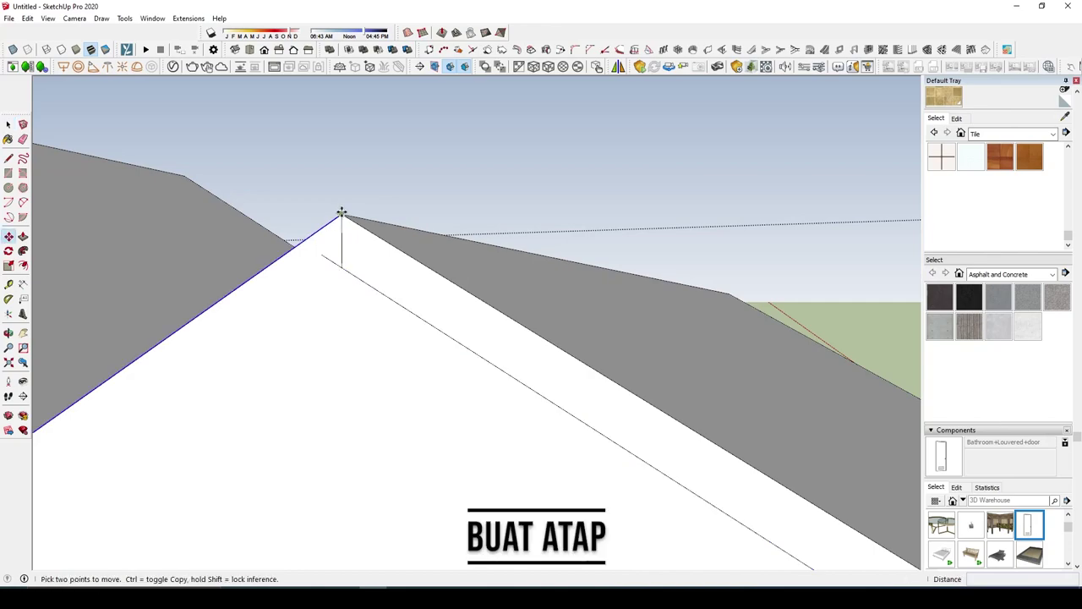
drag(342, 212, 343, 267)
mouse_move(350, 251)
middle_down()
mouse_move(381, 239)
mouse_move(440, 313)
mouse_move(612, 447)
mouse_move(700, 425)
mouse_move(594, 317)
mouse_move(661, 277)
mouse_move(667, 408)
mouse_move(728, 357)
middle_up()
key(space)
Step: Paste the roof piece, flip it along the green direction, and butt its sloped end against the wall
key(ctrl+v)
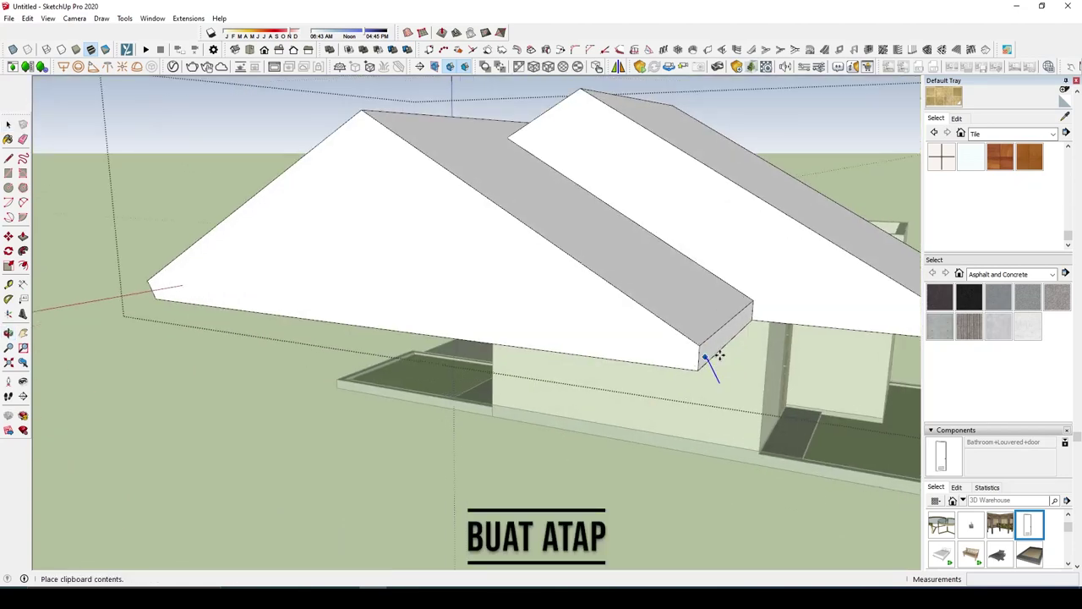
scroll(716, 357, up, 5)
key(space)
right_click(609, 381)
mouse_move(645, 515)
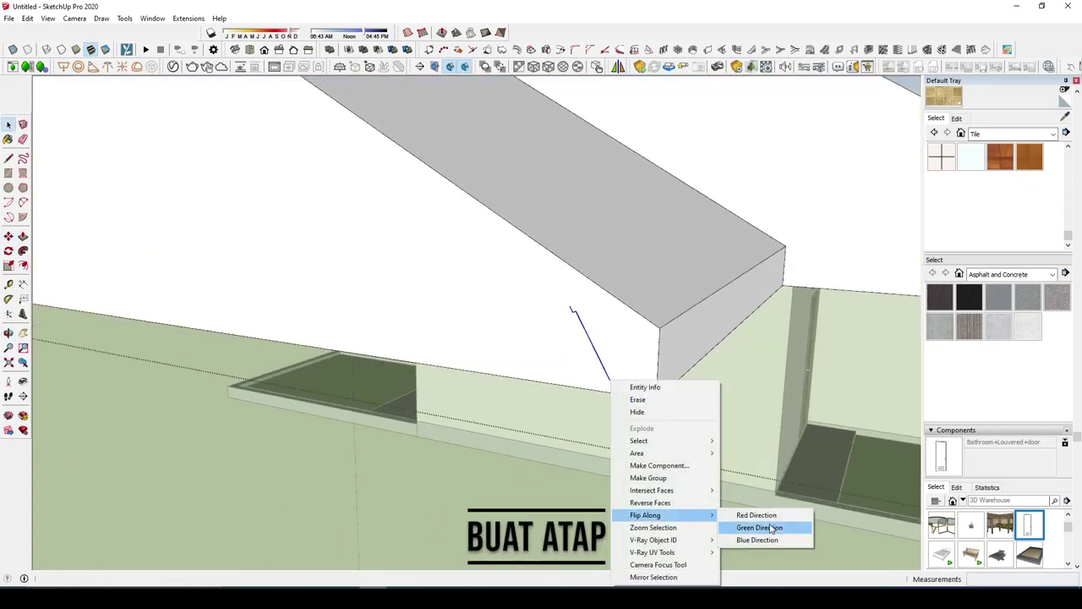
click(764, 528)
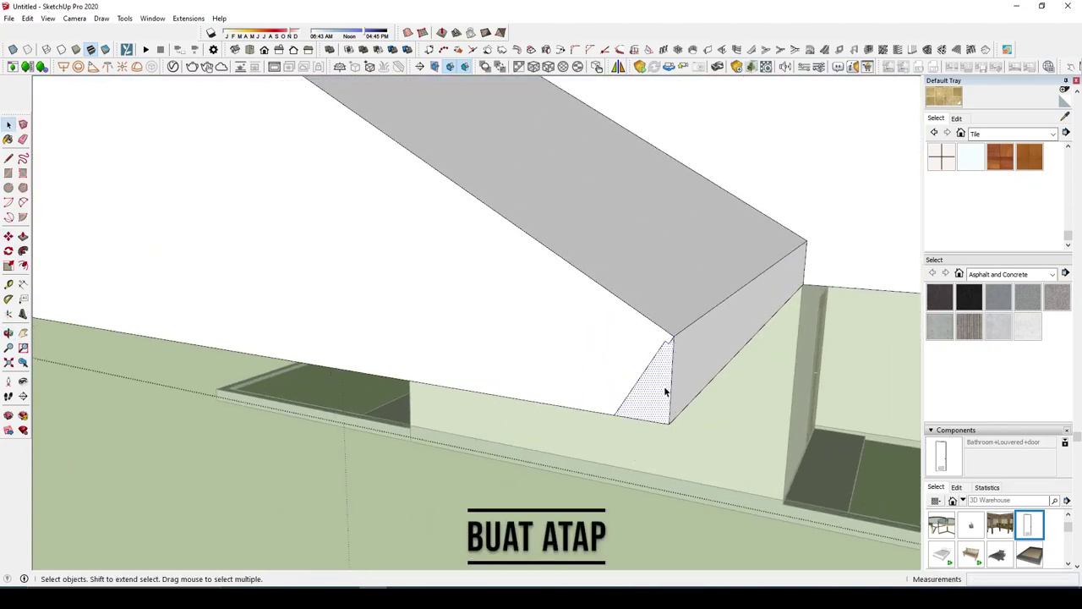
click(676, 337)
key(space)
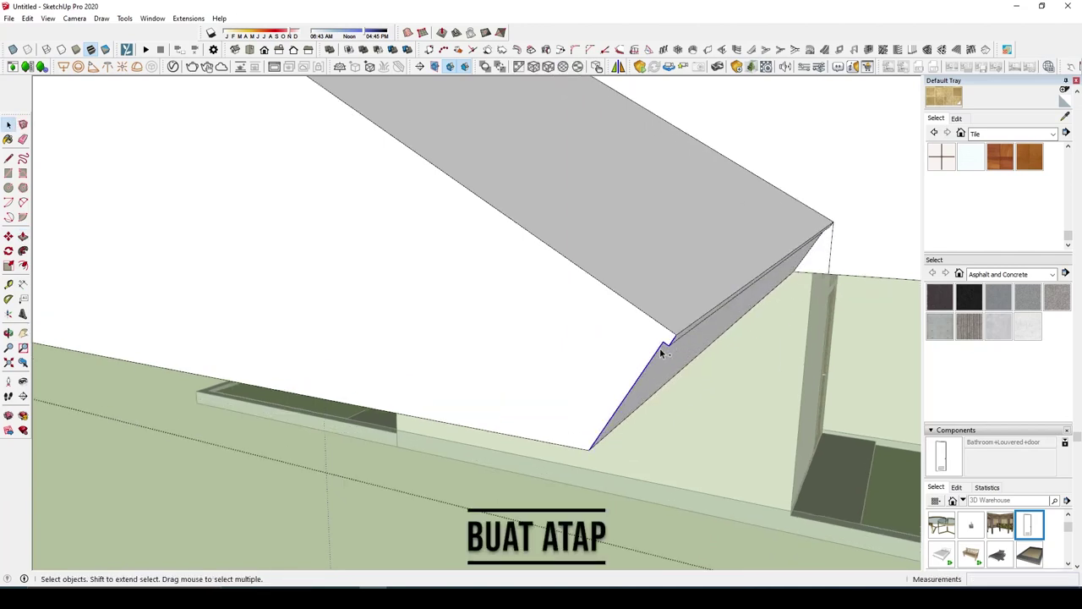
Step: Paste another copy of the roof piece beside the walls
key(ctrl+v)
middle_drag(662, 354, 841, 300)
scroll(637, 248, down, 3)
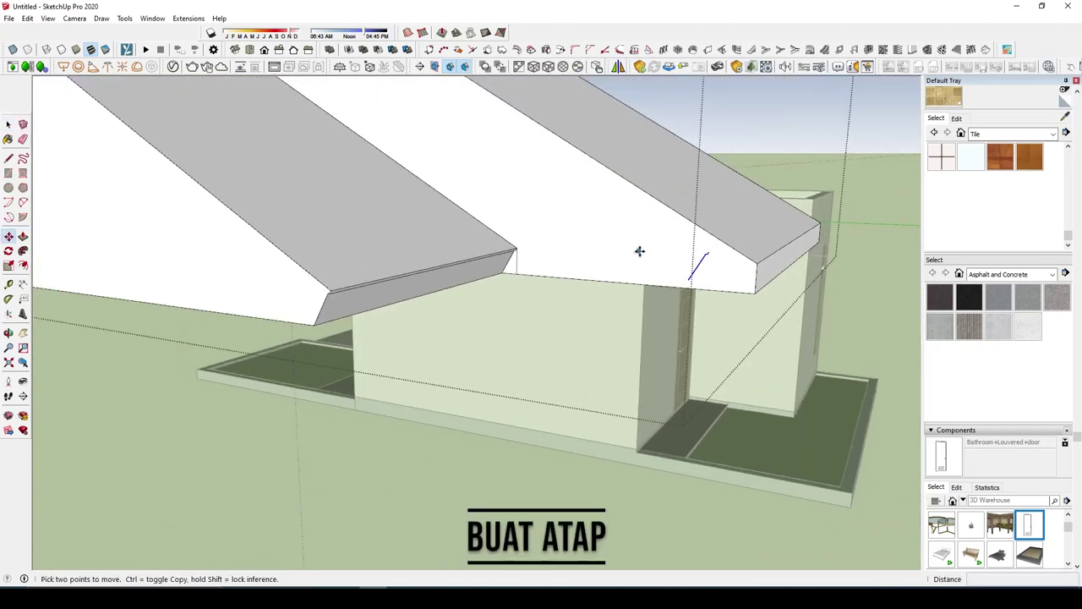
scroll(717, 251, up, 3)
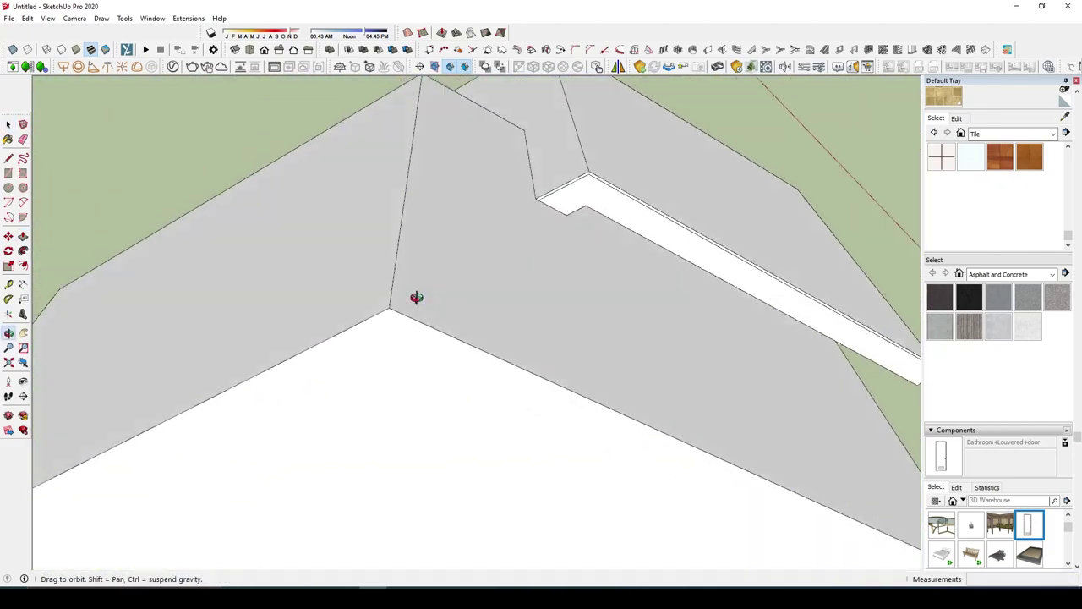
Step: Draw a circle centred on the ridge endpoint of the roof group
click(394, 311)
scroll(397, 313, down, 3)
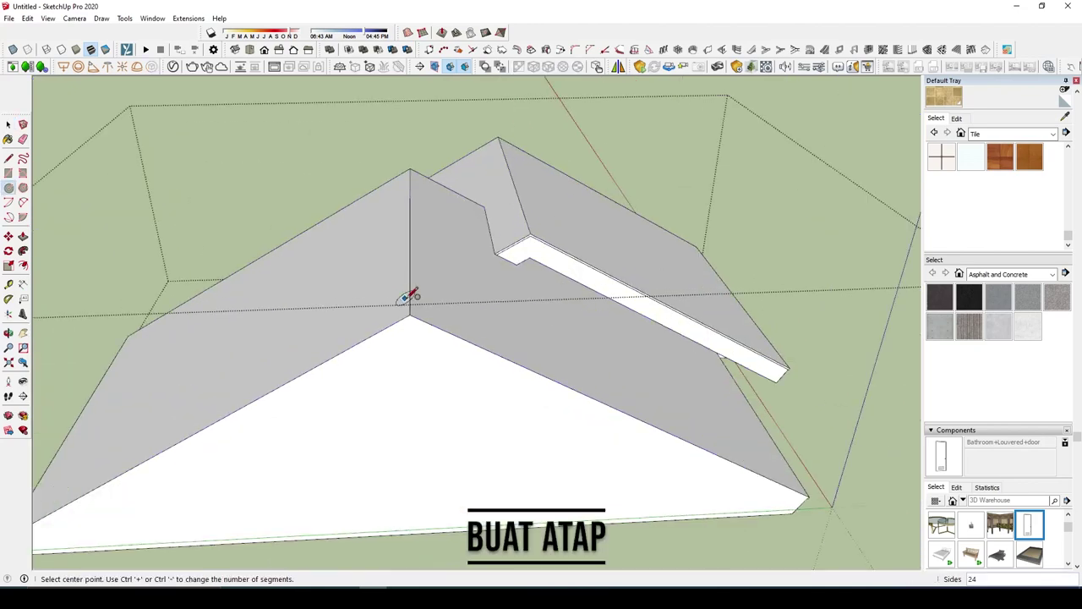
click(410, 314)
scroll(415, 311, up, 2)
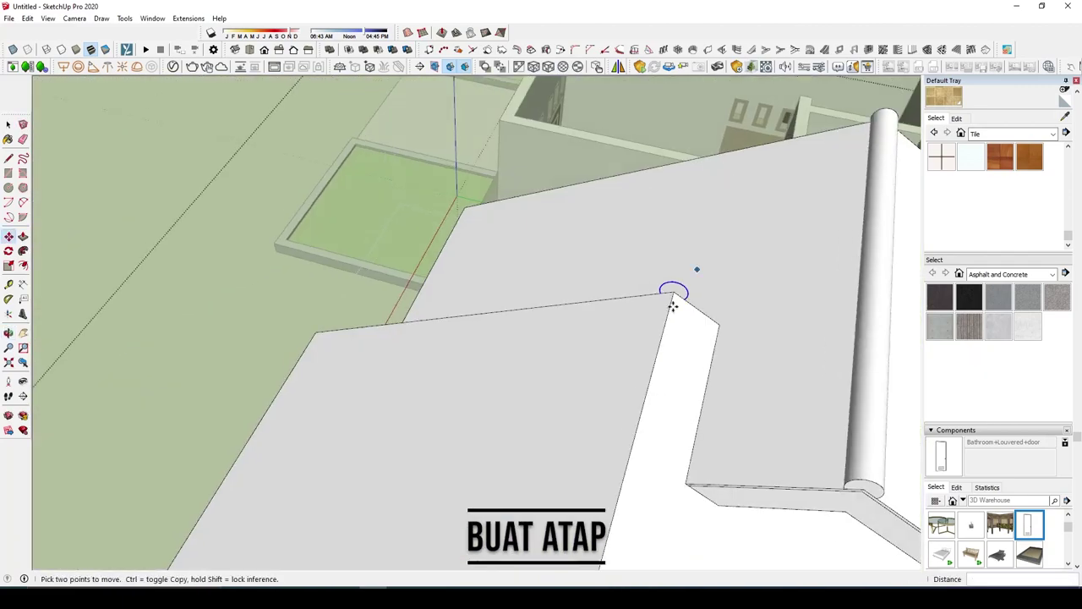
key(space)
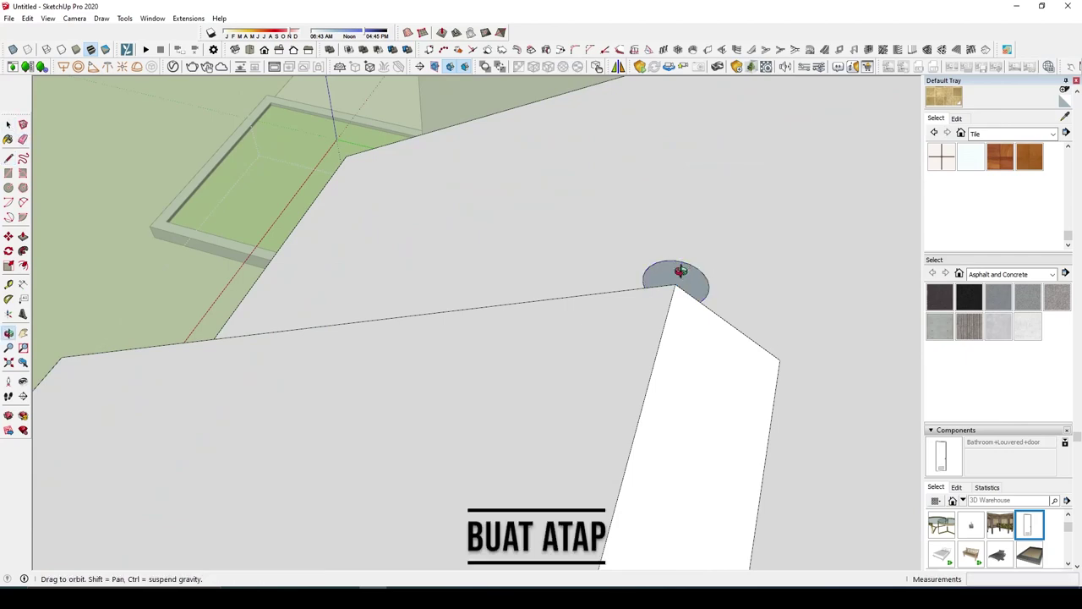
Step: Push/Pull the circle along the ridge into a 352.50 cm round ridge cap
key(p)
click(680, 270)
scroll(634, 375, down, 5)
scroll(542, 310, up, 1)
scroll(738, 441, down, 1)
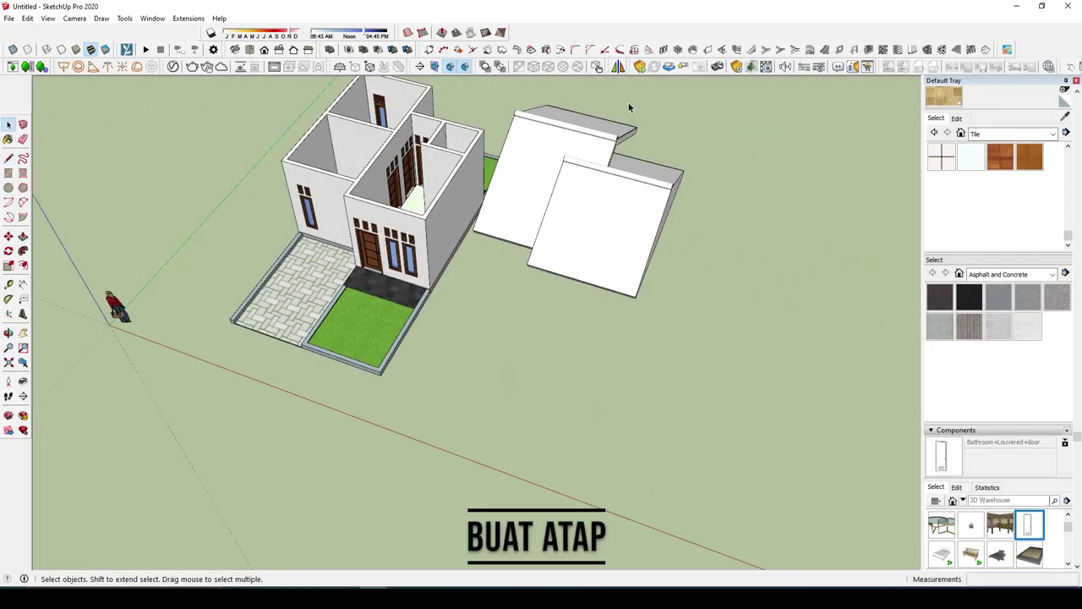
click(1023, 275)
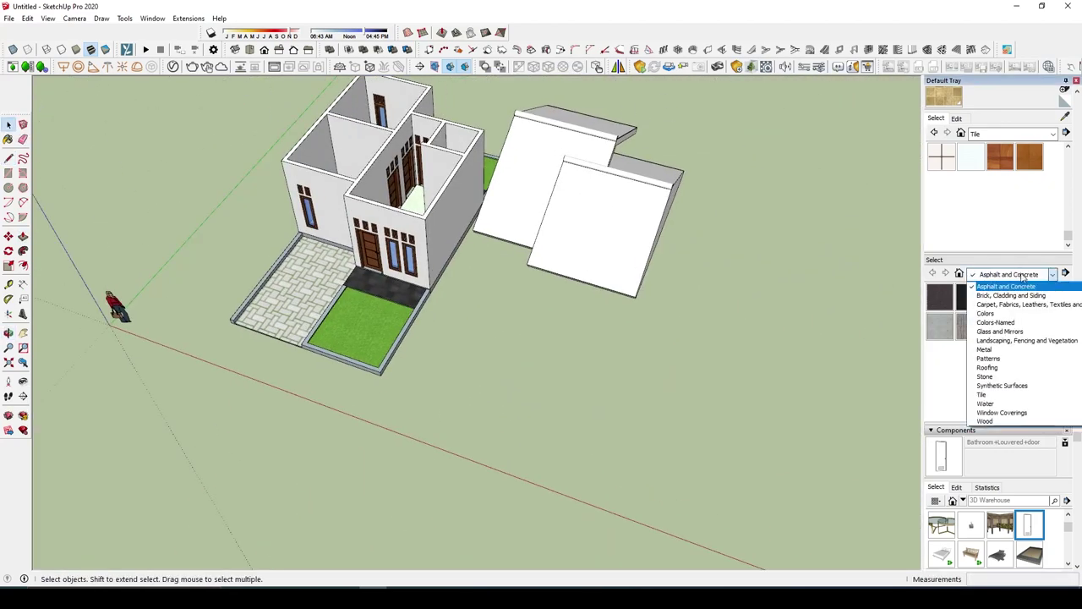
Step: Paint the roof panels with Roofing Tile Spanish, including inside the roof group
click(1009, 369)
click(1055, 332)
click(599, 197)
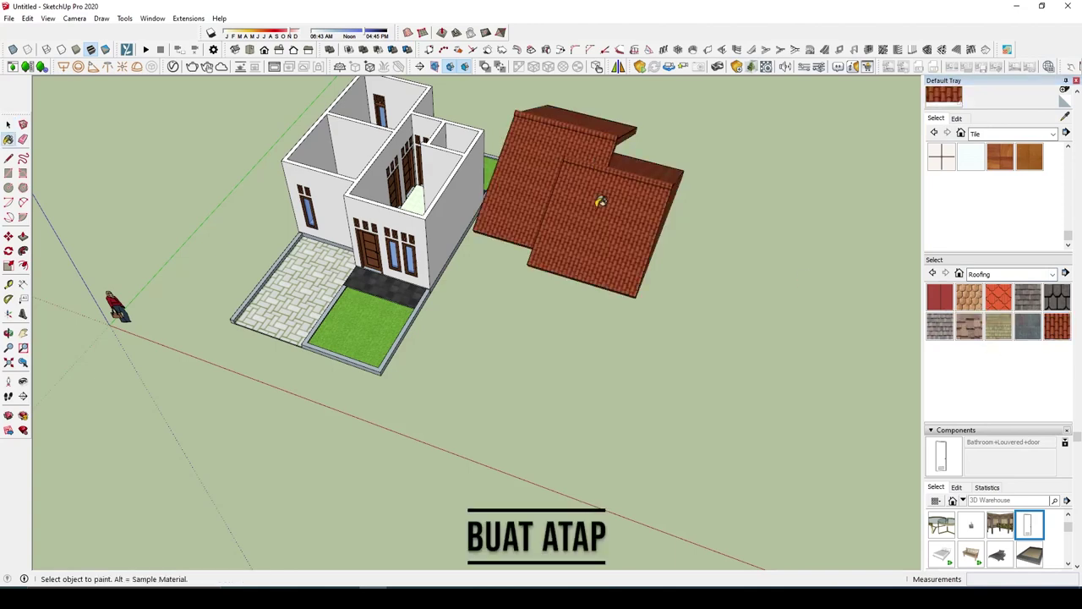
middle_drag(599, 198, 529, 193)
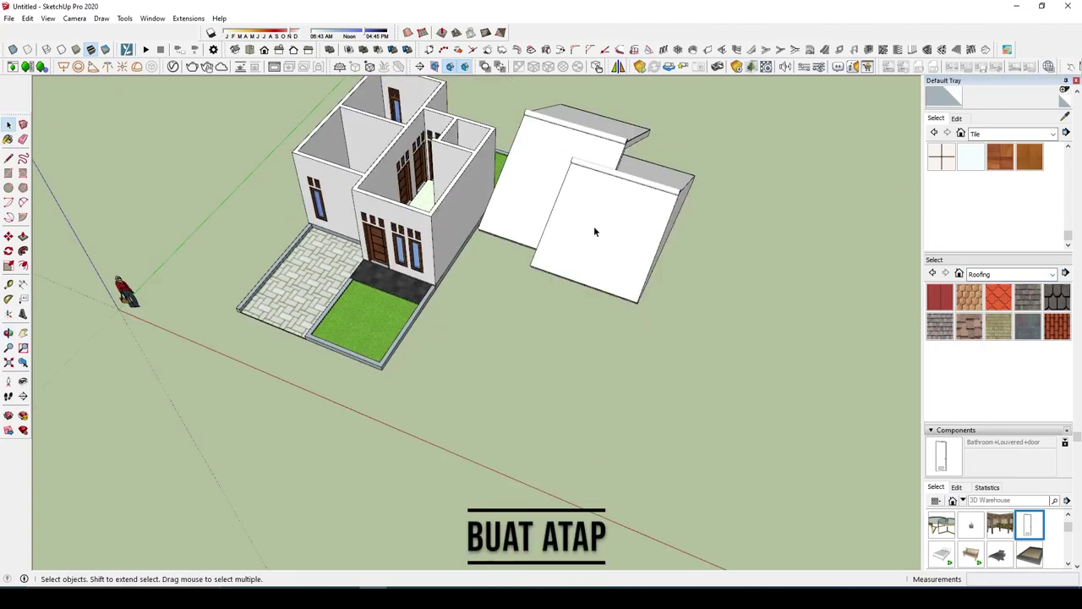
double_click(594, 226)
key(b)
click(605, 254)
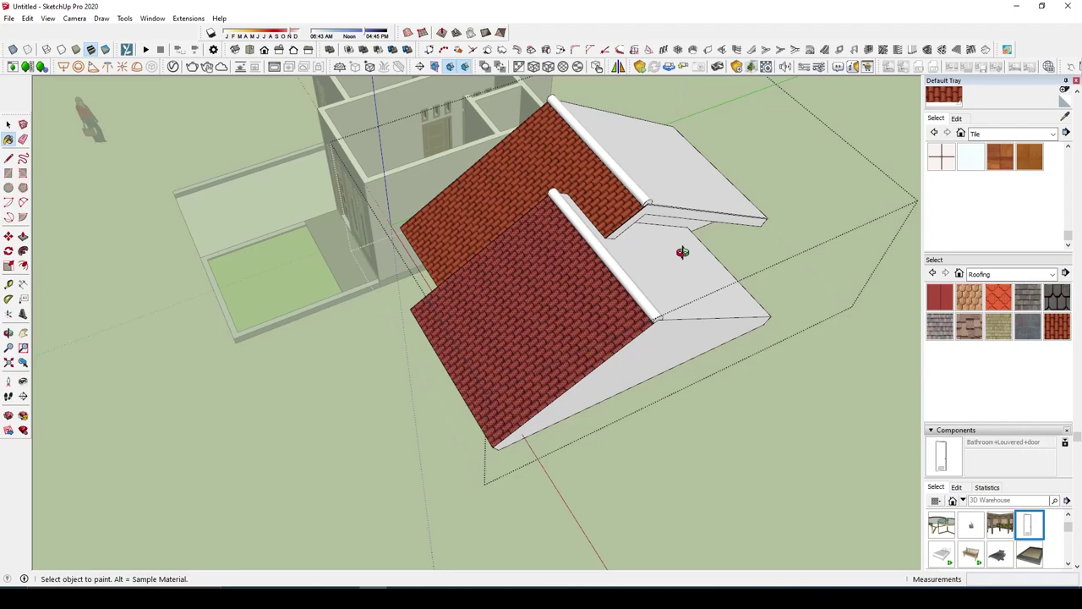
mouse_move(683, 252)
middle_down()
mouse_move(629, 212)
mouse_move(541, 212)
mouse_move(668, 256)
middle_up()
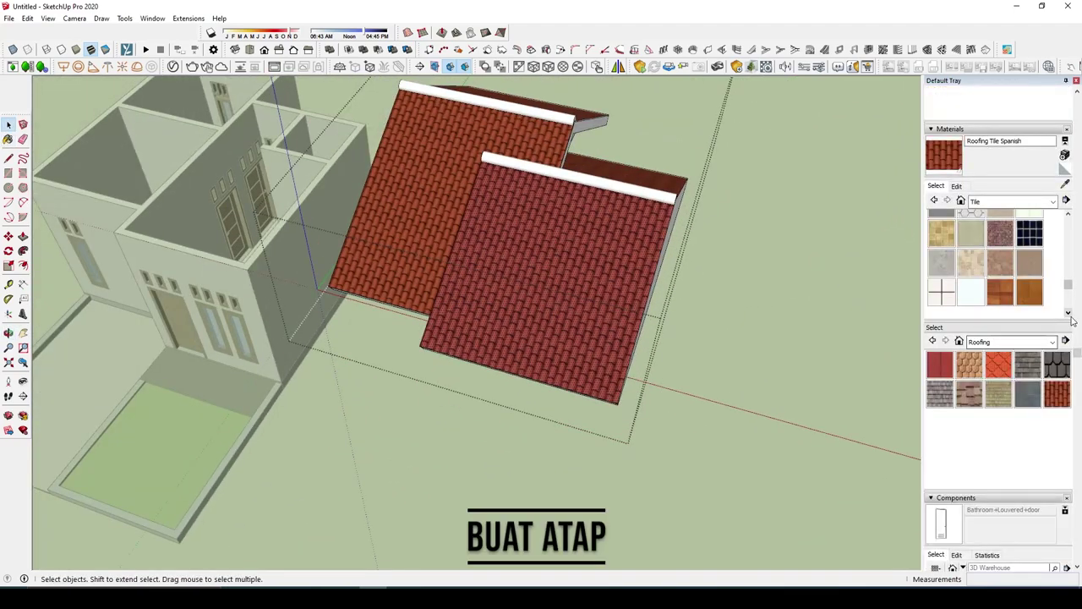
Step: Create a new material, then view the whole tiled roof and house
click(1058, 156)
click(790, 434)
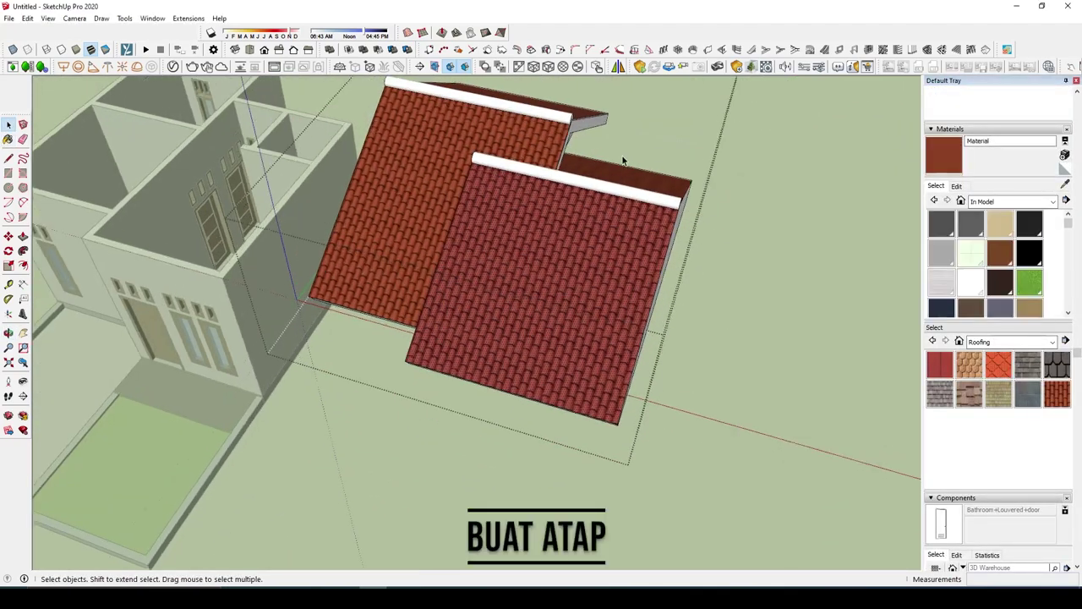
middle_drag(626, 162, 645, 177)
scroll(676, 254, up, 5)
scroll(626, 326, down, 3)
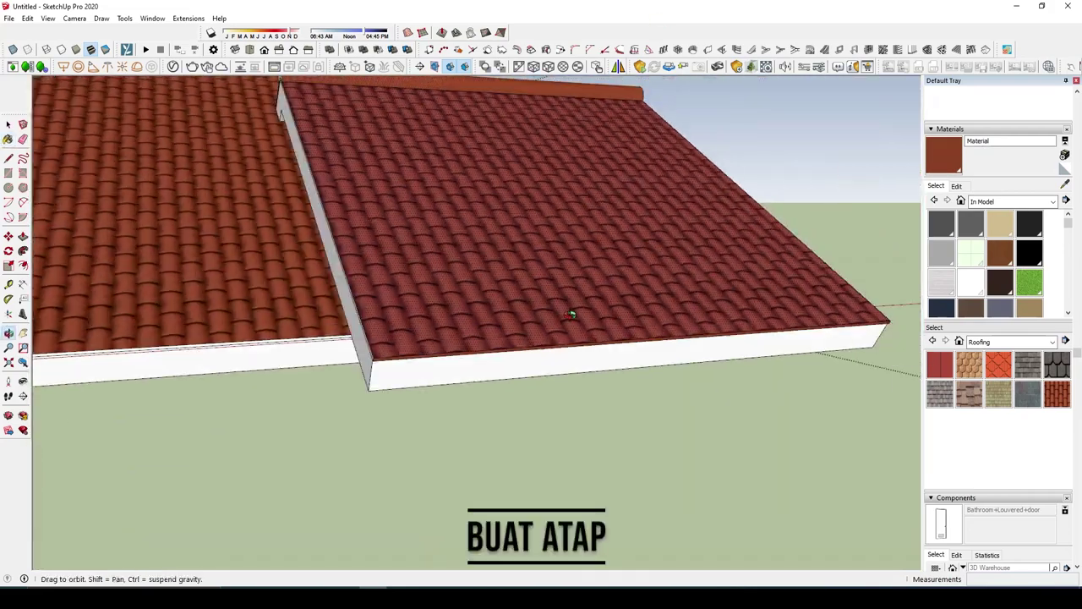
mouse_move(570, 312)
middle_down()
mouse_move(416, 358)
mouse_move(305, 338)
middle_up()
scroll(355, 296, down, 5)
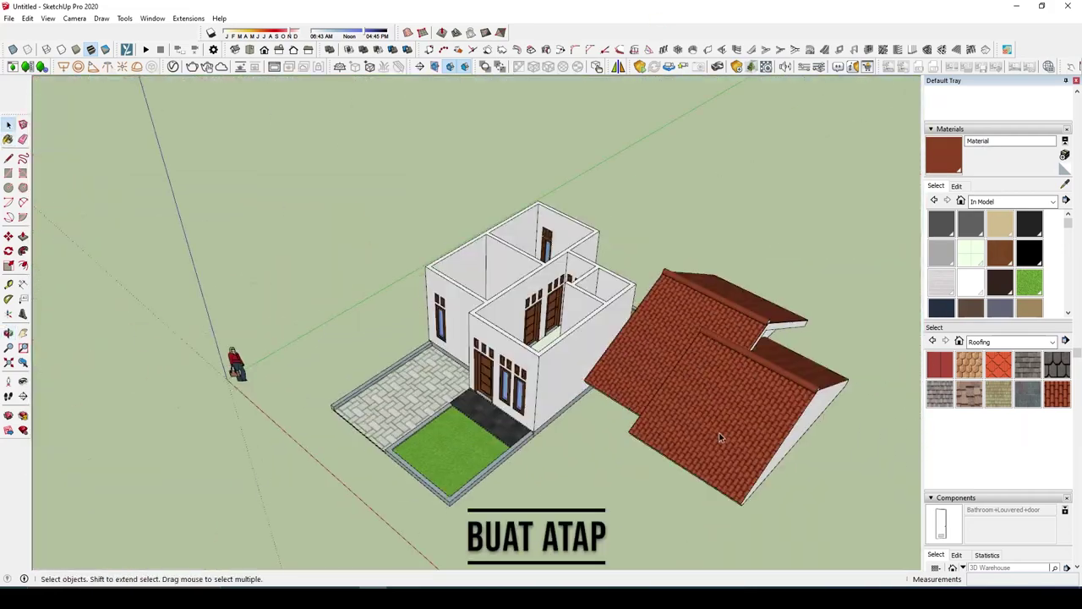
key(m)
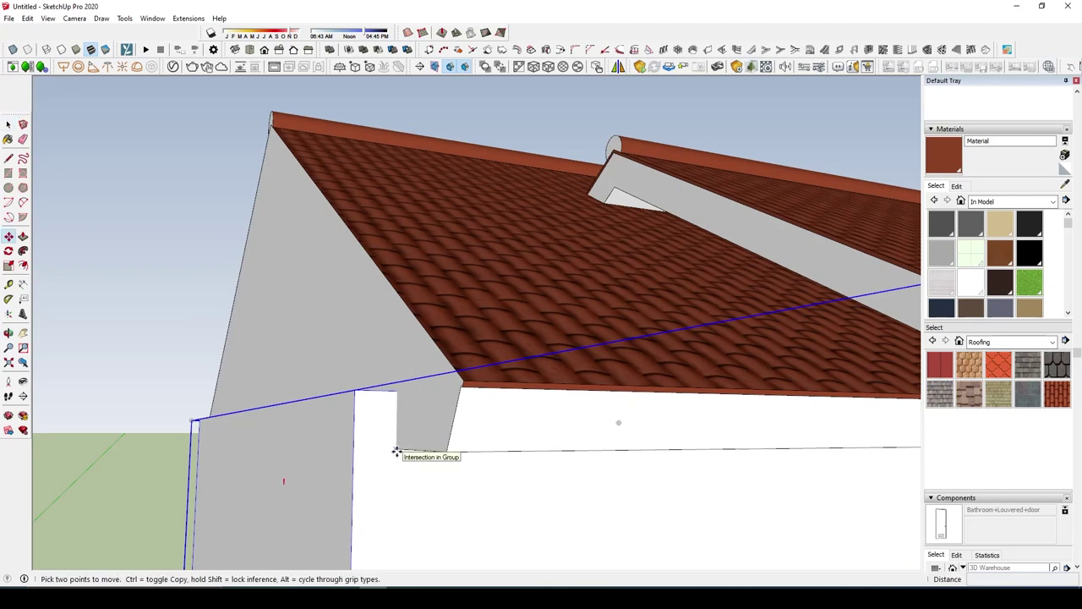
Step: Lift the gable wall 20 cm up under the tiled roof
key(space)
click(425, 432)
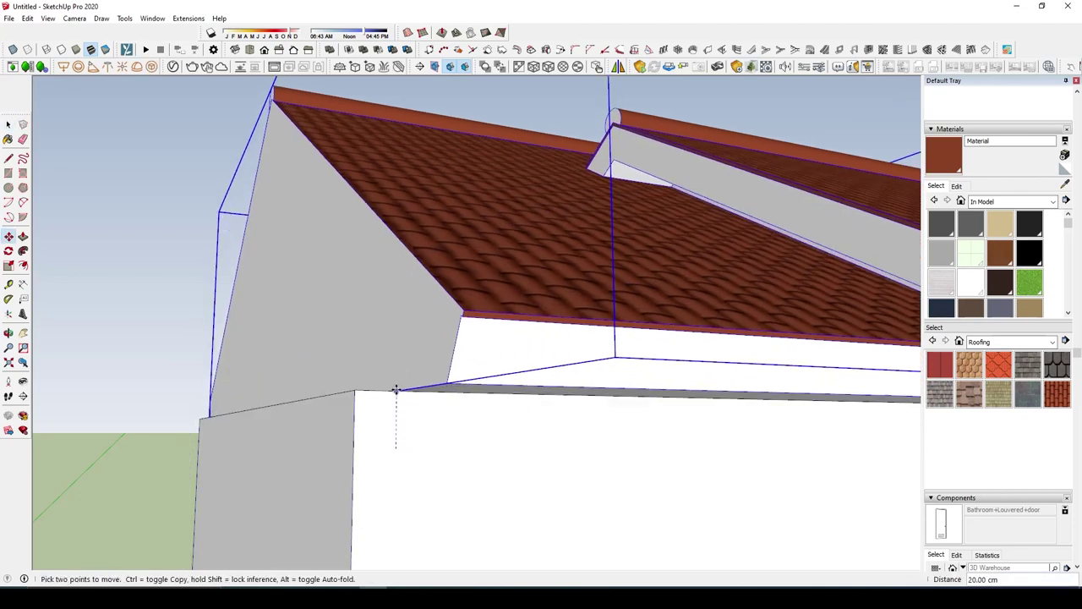
middle_drag(394, 450, 476, 445)
scroll(558, 417, down, 5)
key(space)
scroll(575, 419, up, 2)
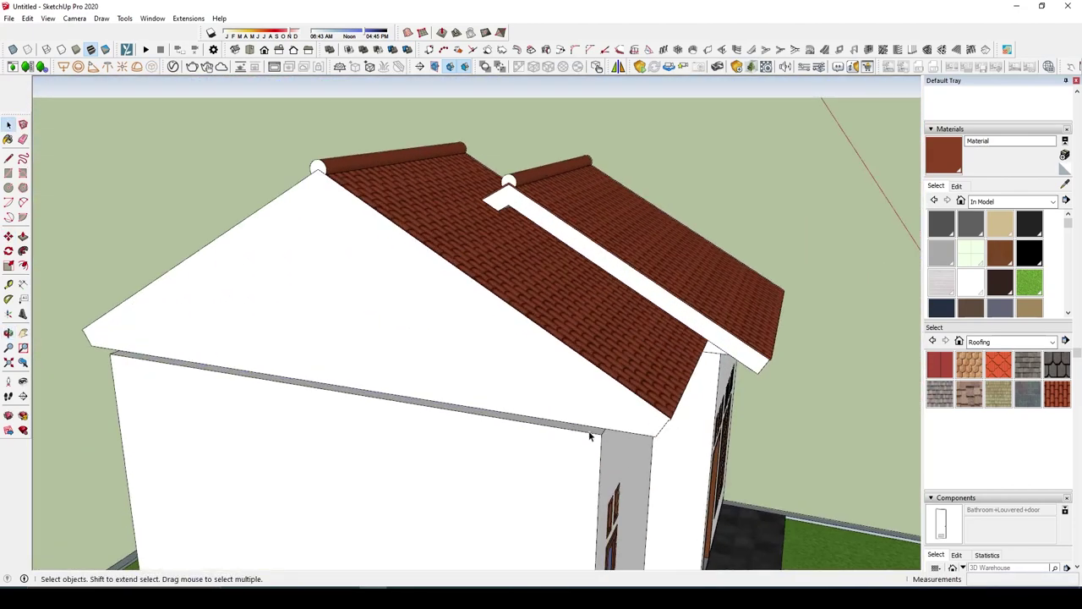
scroll(592, 431, up, 3)
scroll(567, 419, up, 2)
scroll(559, 437, up, 1)
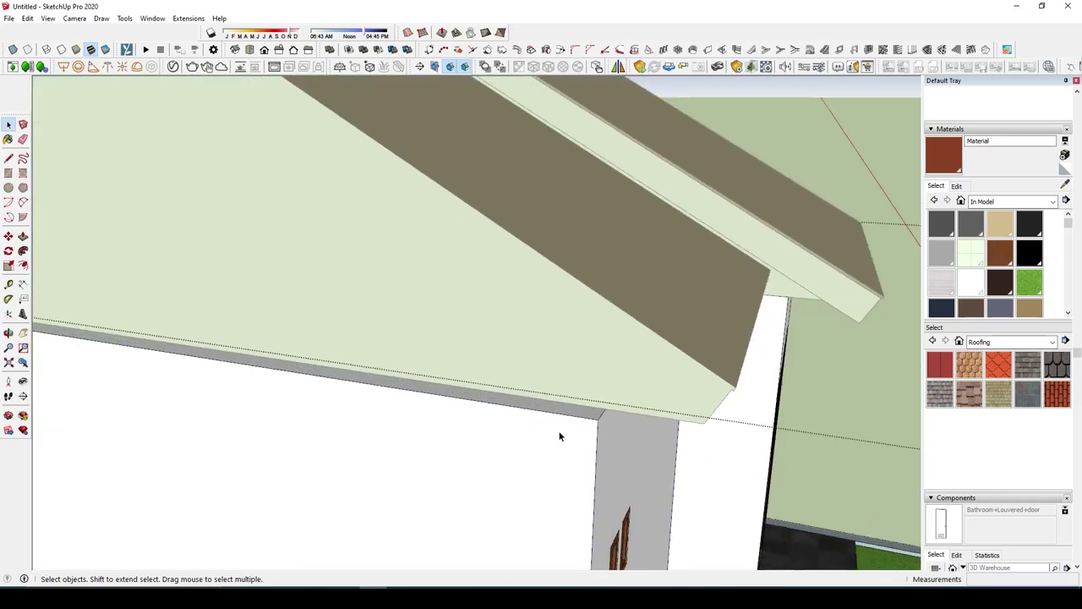
scroll(602, 435, down, 1)
Step: Inspect the gable end and roof eaves from several angles, cancelling an unfinished line
middle_drag(603, 424, 601, 380)
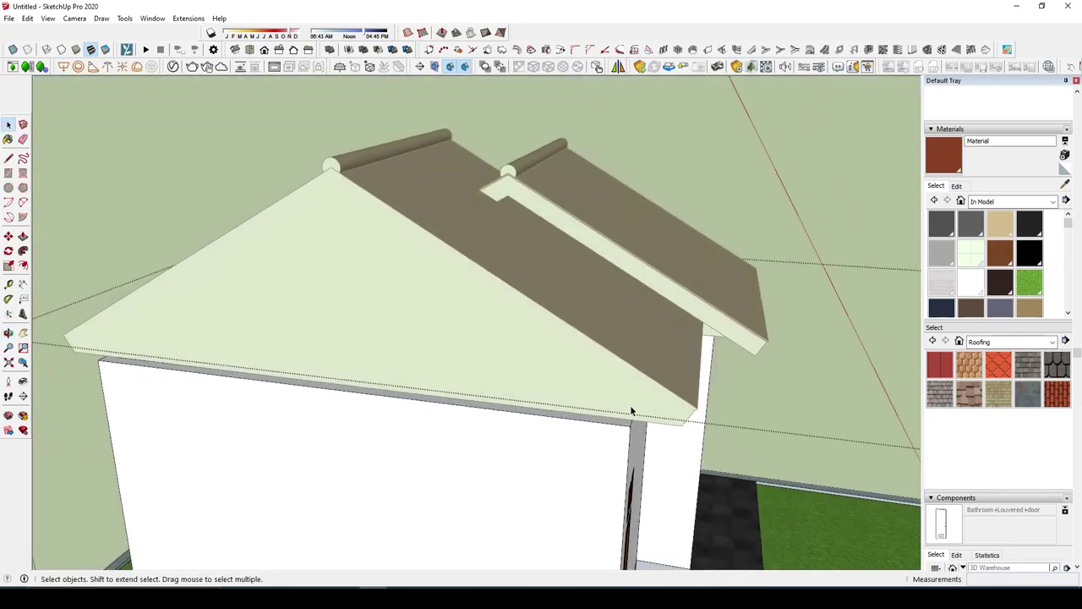
key(l)
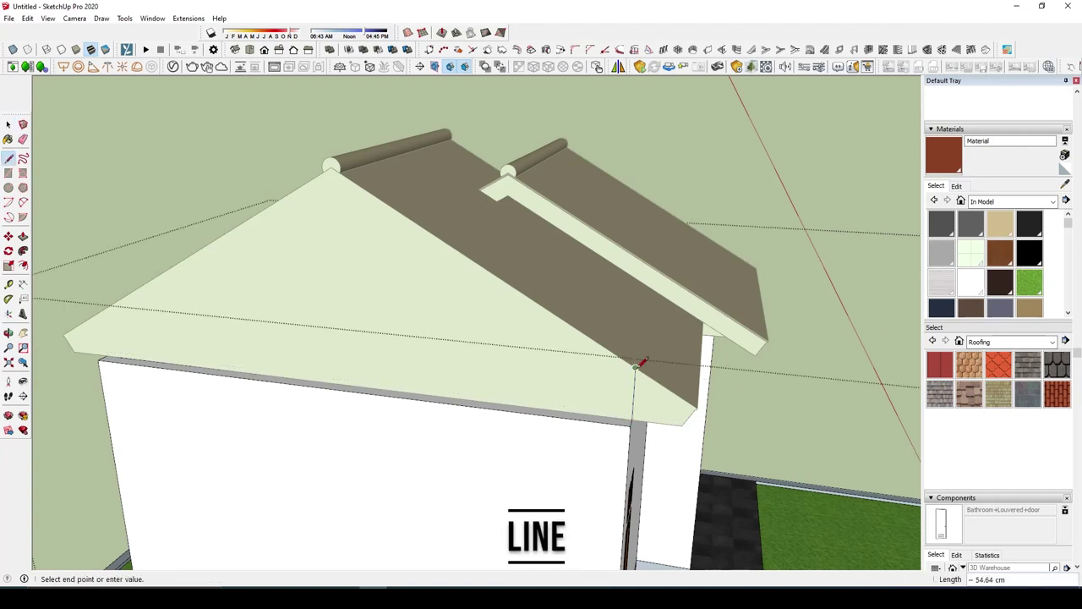
middle_drag(640, 362, 423, 227)
scroll(431, 222, down, 5)
scroll(213, 321, up, 5)
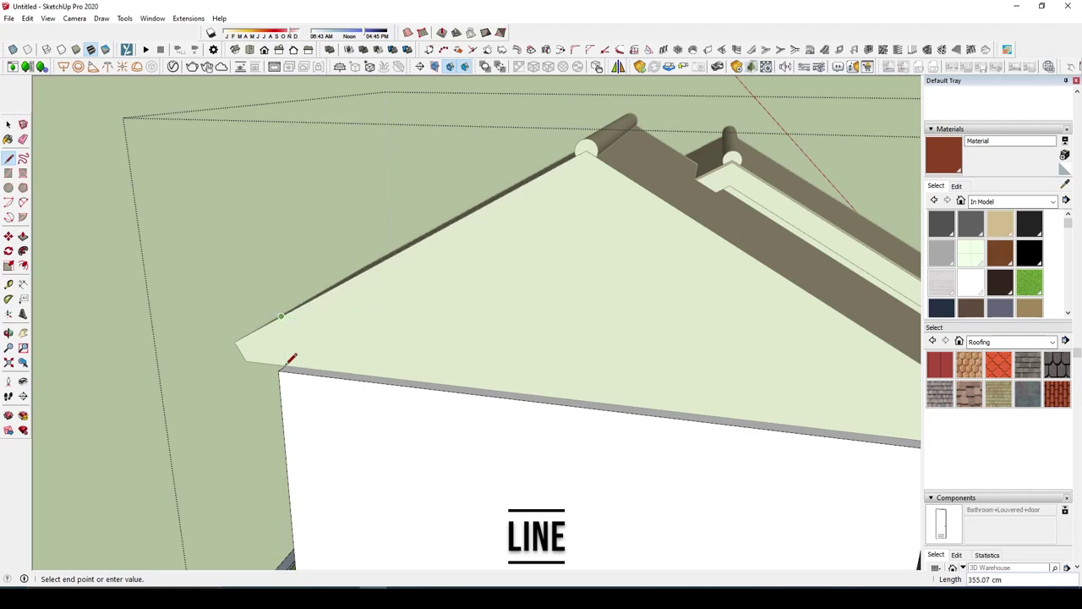
scroll(291, 358, down, 2)
scroll(288, 356, up, 2)
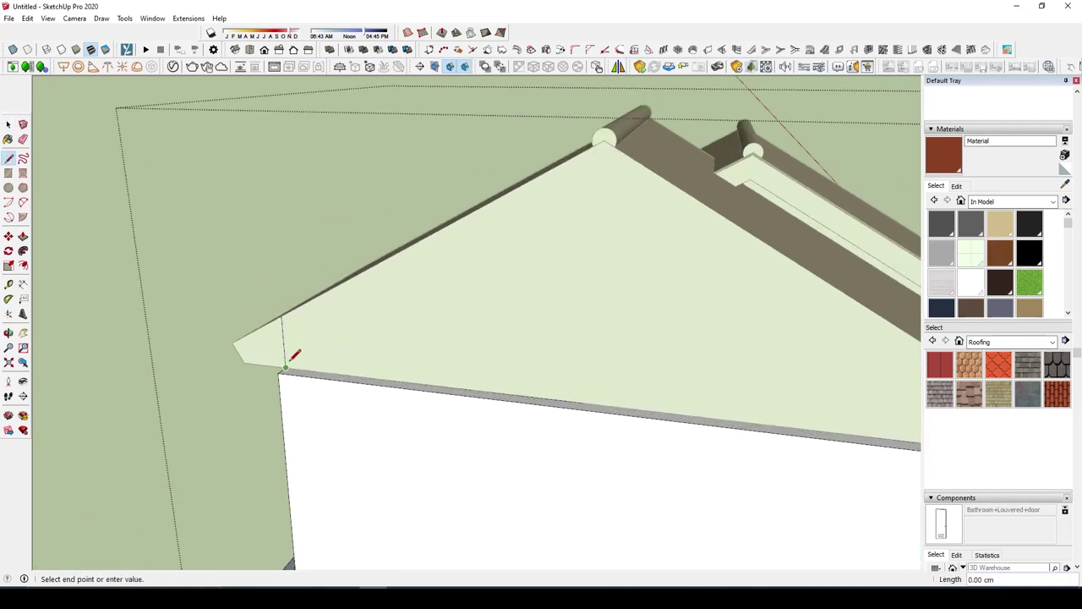
scroll(293, 357, down, 3)
key(Escape)
key(space)
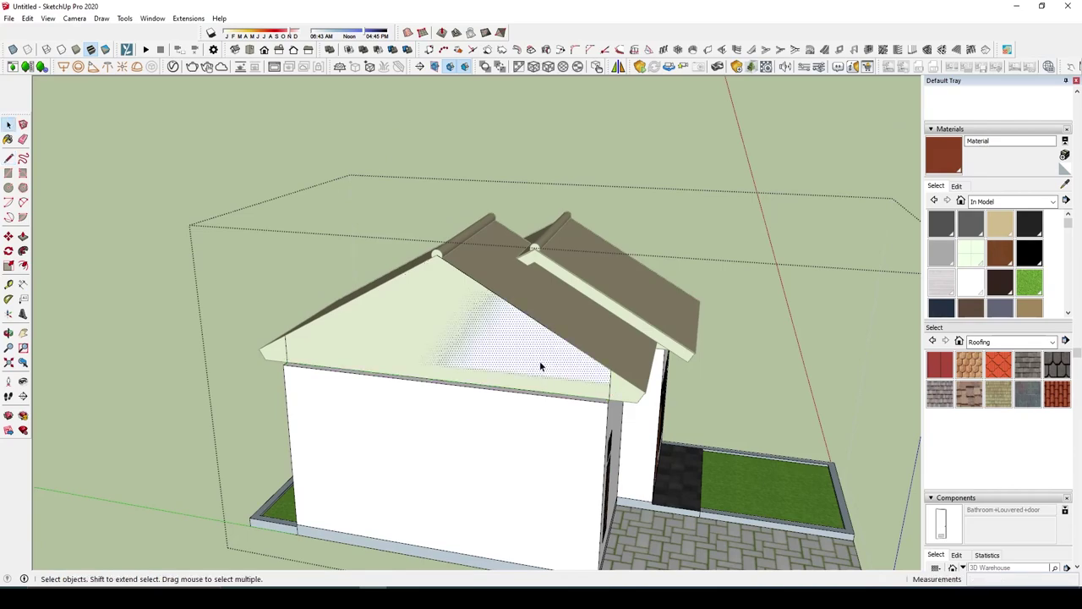
key(p)
mouse_move(609, 406)
middle_down()
mouse_move(640, 387)
mouse_move(564, 345)
mouse_move(778, 411)
mouse_move(597, 406)
mouse_move(571, 424)
mouse_move(616, 385)
mouse_move(621, 367)
mouse_move(544, 381)
mouse_move(829, 382)
mouse_move(570, 316)
mouse_move(442, 379)
middle_up()
Step: Try erasing and deleting the gable face, then undo to restore it
key(e)
click(412, 405)
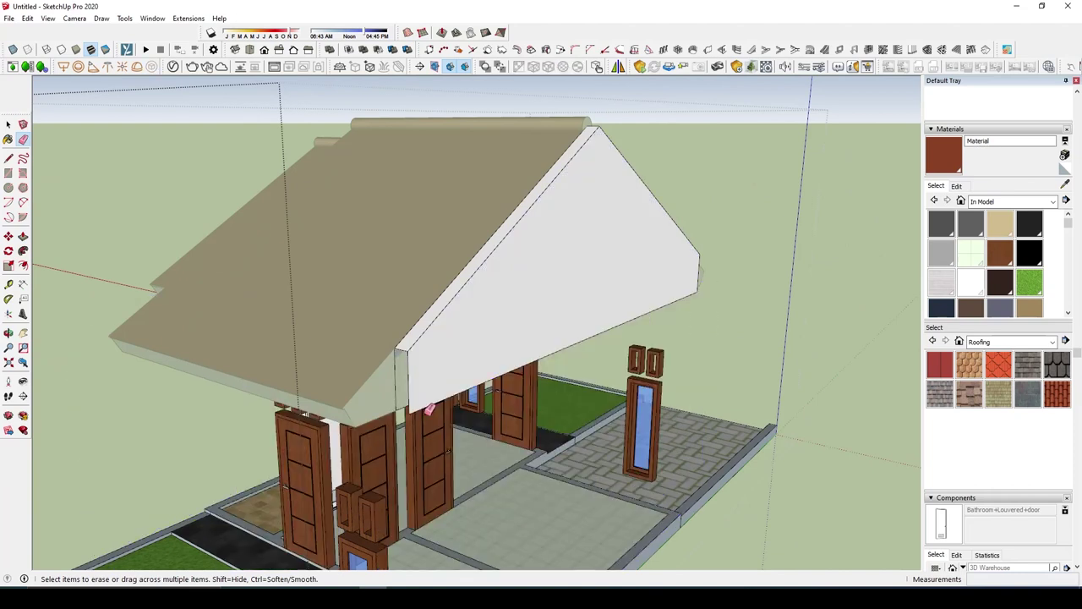
key(ctrl+z)
key(space)
double_click(445, 366)
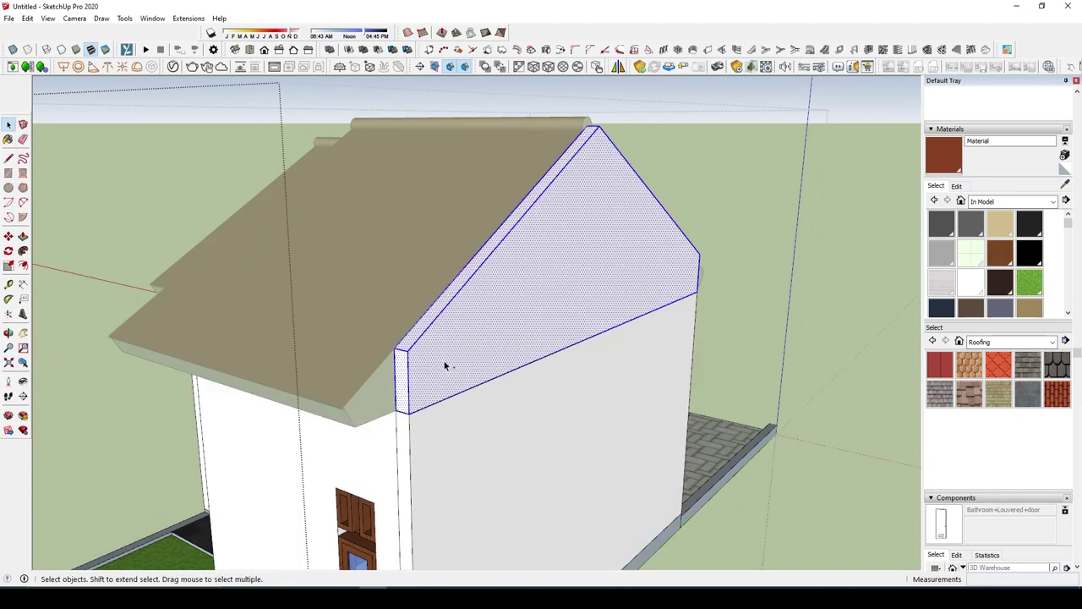
key(Delete)
click(501, 459)
click(48, 18)
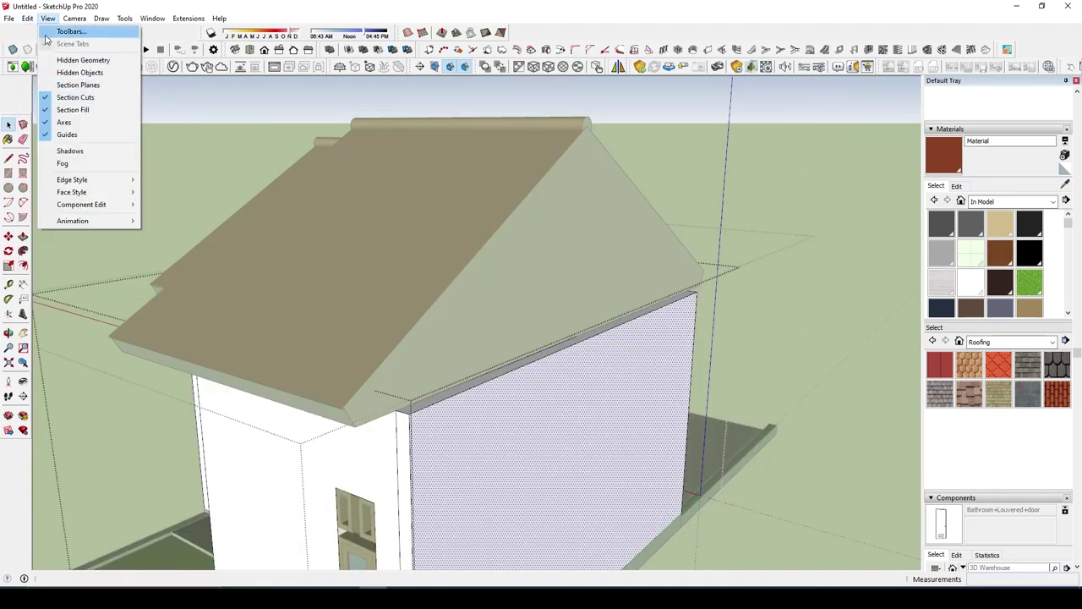
click(38, 31)
Step: Orbit and zoom around the house to view the gable wall from several angles
middle_drag(328, 276, 725, 275)
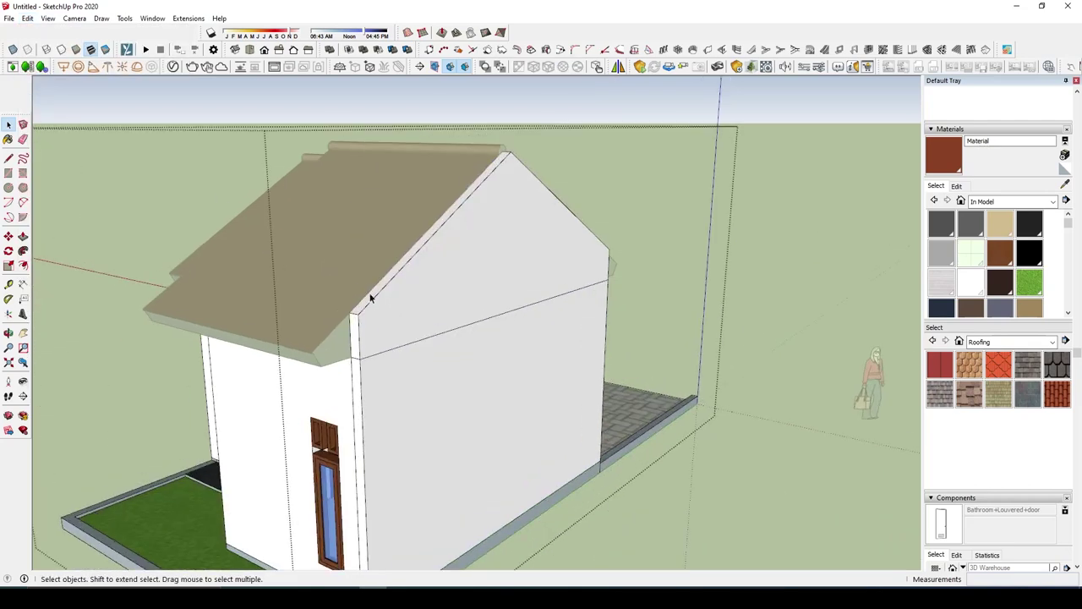
scroll(304, 273, up, 5)
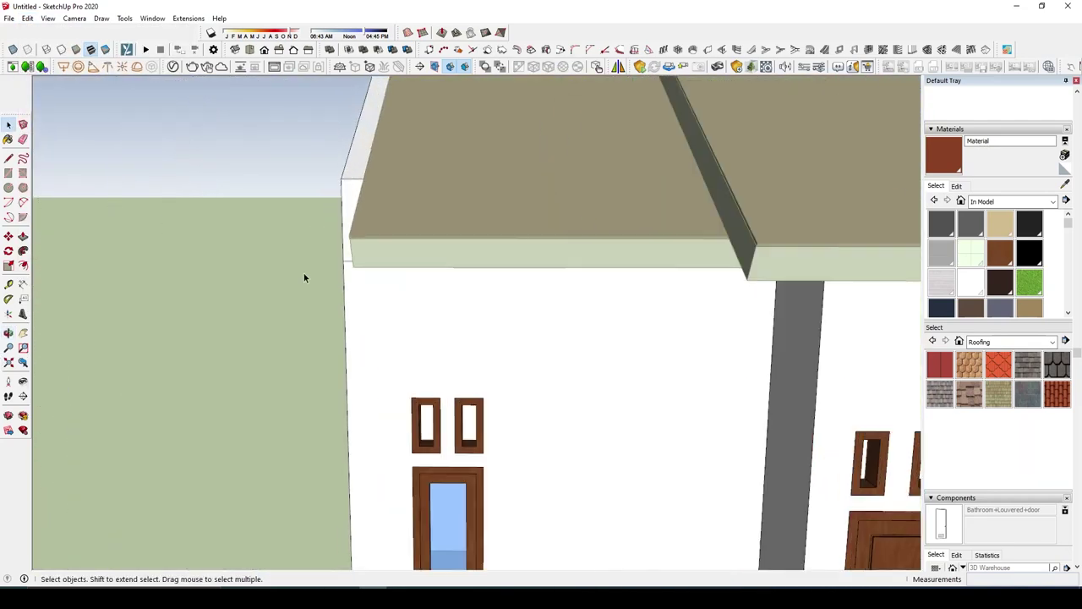
scroll(269, 271, up, 3)
key(e)
scroll(292, 272, up, 3)
scroll(292, 272, down, 2)
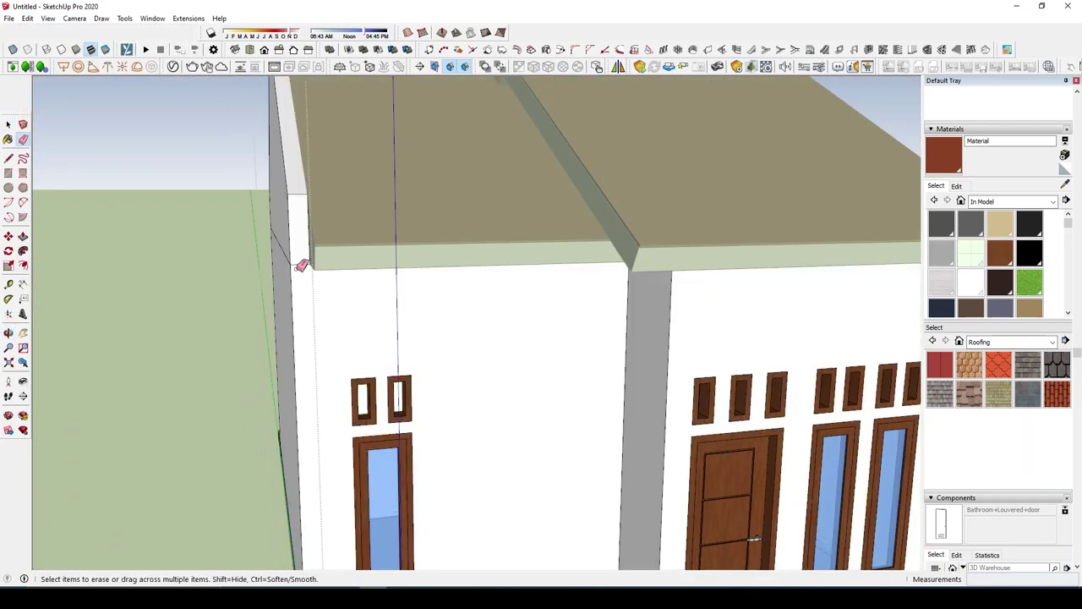
key(space)
middle_drag(298, 272, 294, 330)
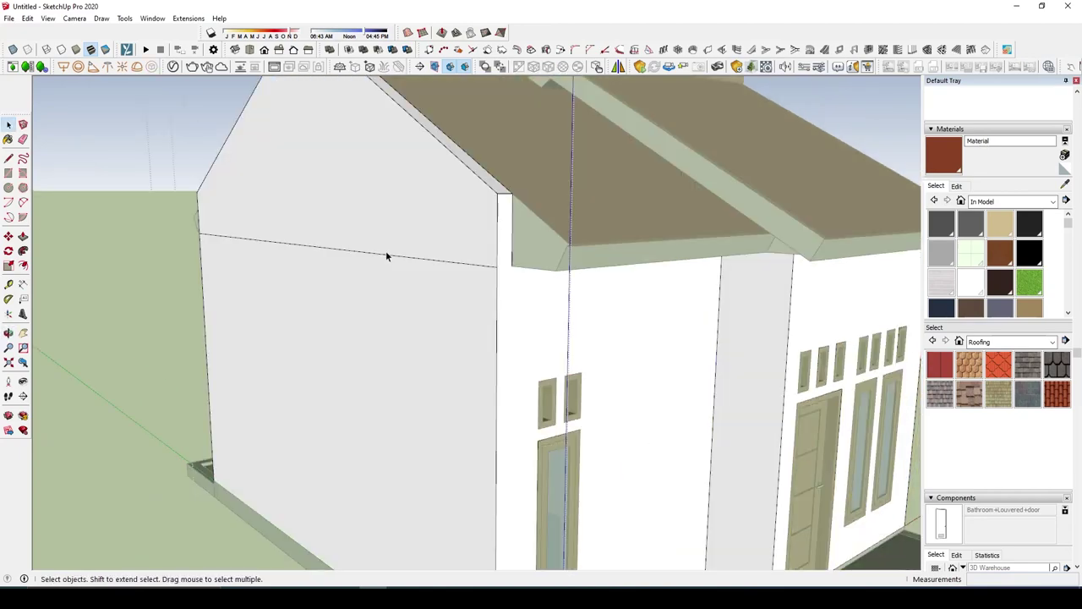
scroll(284, 333, down, 5)
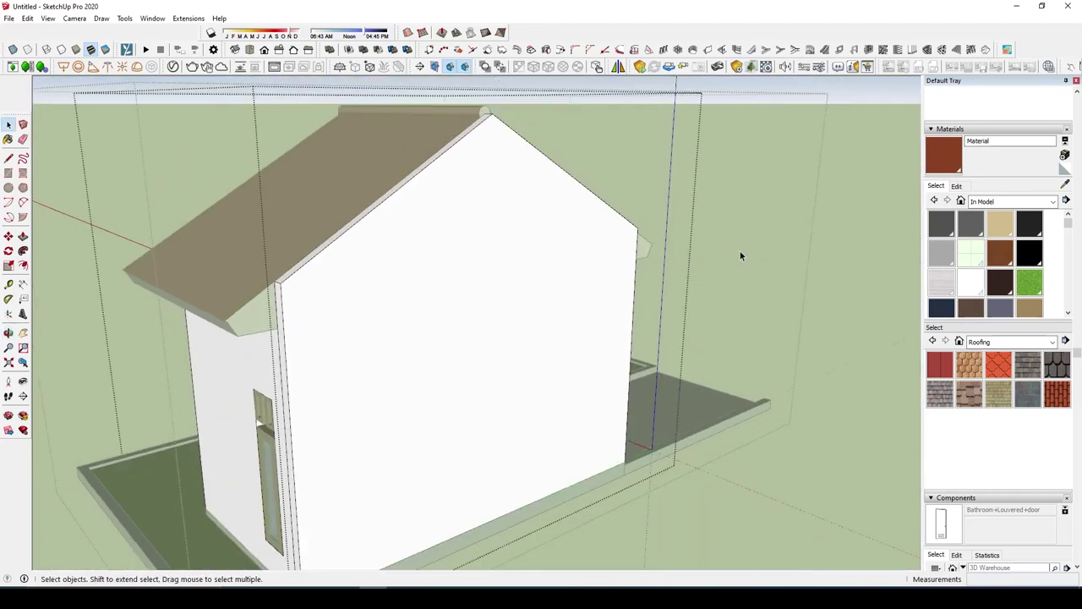
mouse_move(740, 251)
middle_down()
mouse_move(309, 318)
mouse_move(484, 270)
middle_up()
scroll(484, 270, up, 4)
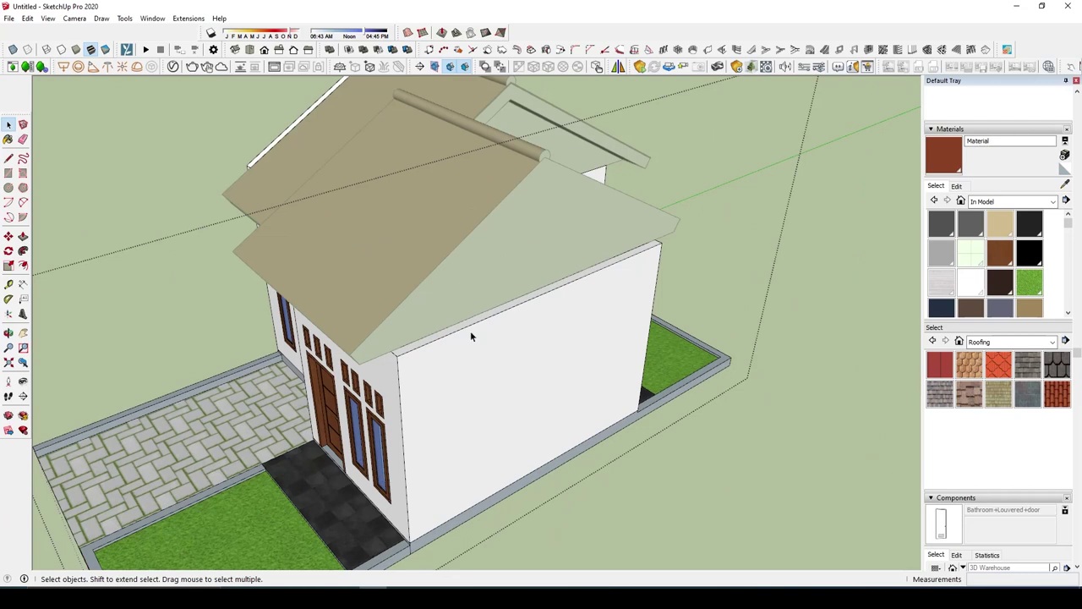
Step: Draw an edge from the lower roof corner up to the ridge end
key(l)
scroll(397, 351, up, 1)
click(391, 353)
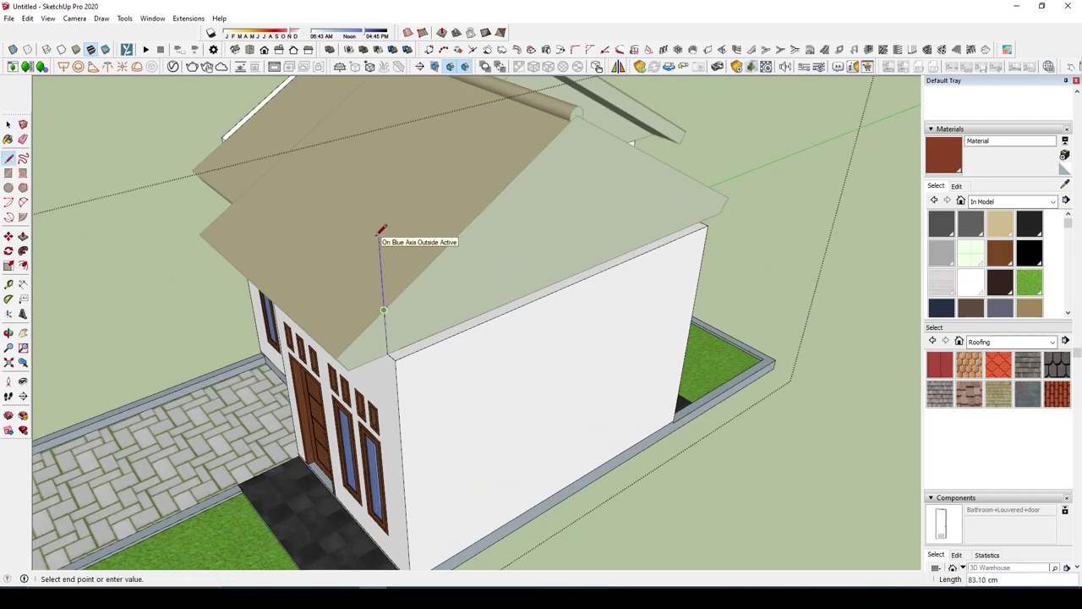
middle_drag(379, 231, 507, 169)
scroll(532, 138, up, 3)
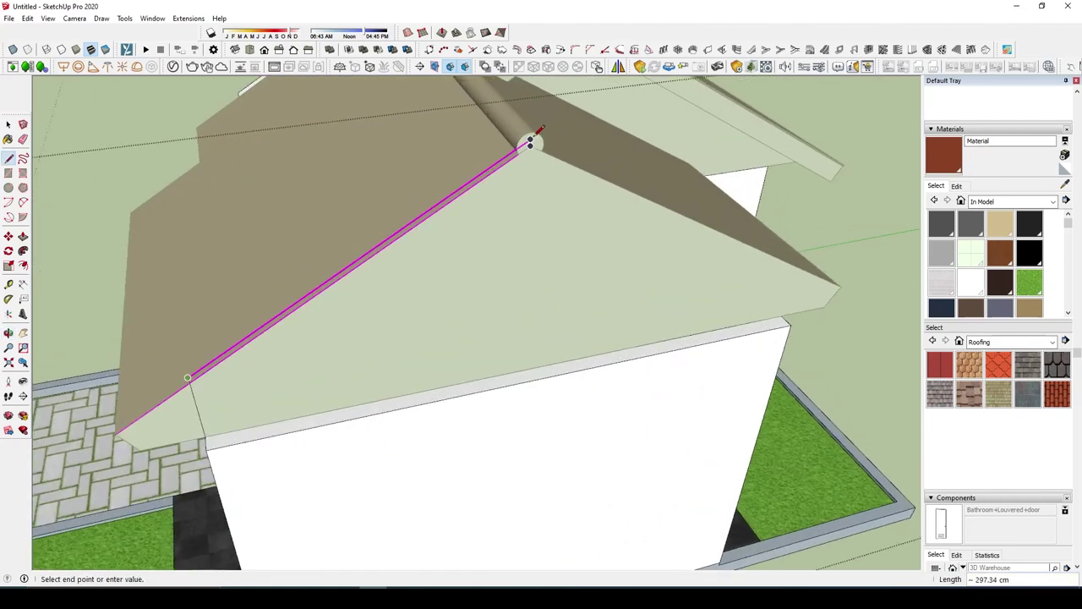
click(530, 142)
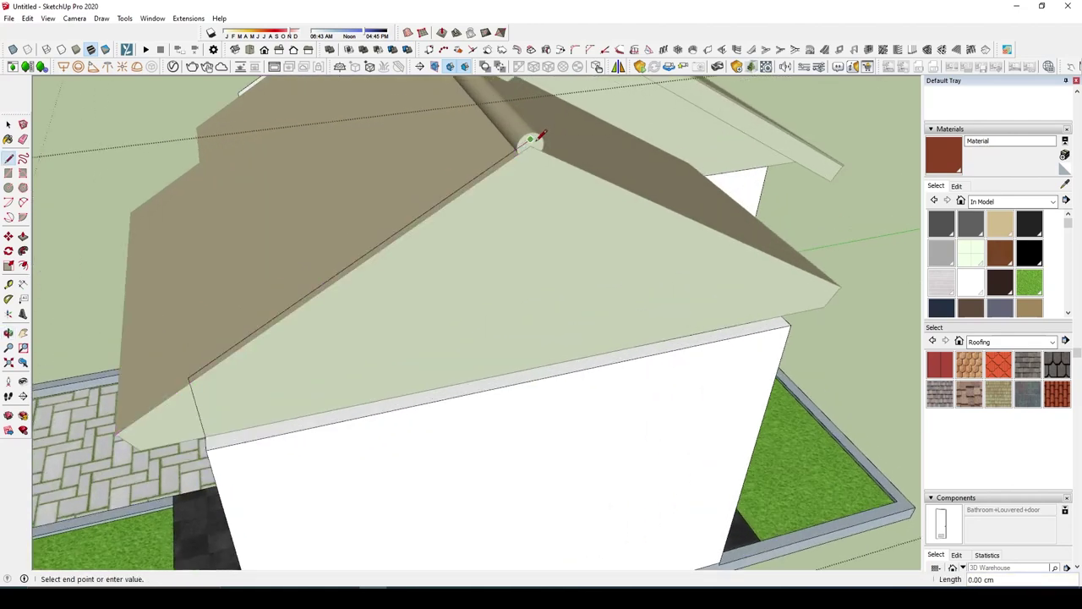
middle_drag(541, 135, 685, 196)
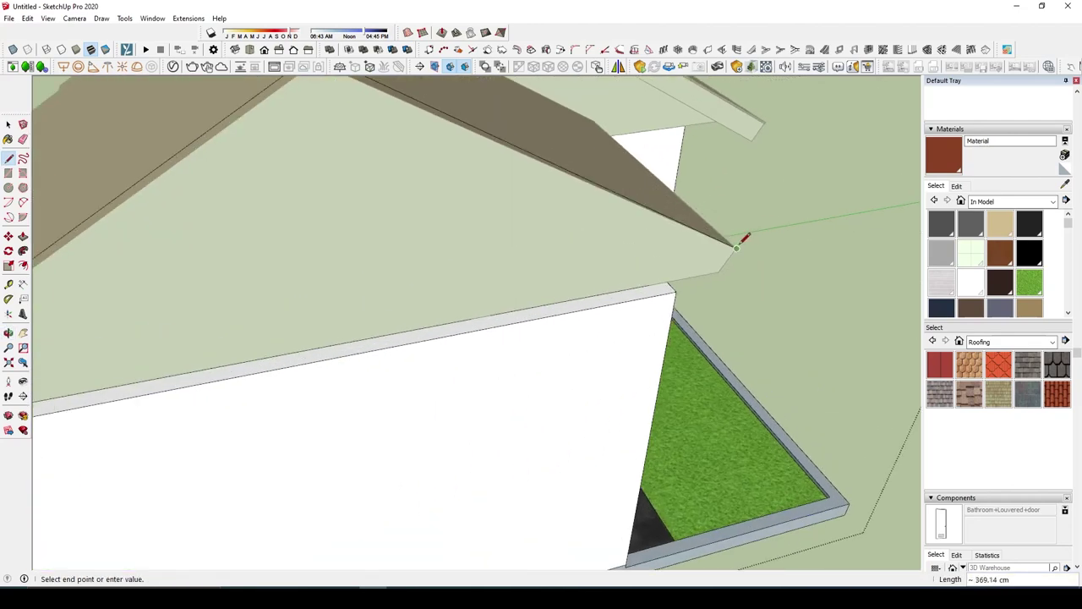
middle_drag(740, 248, 674, 258)
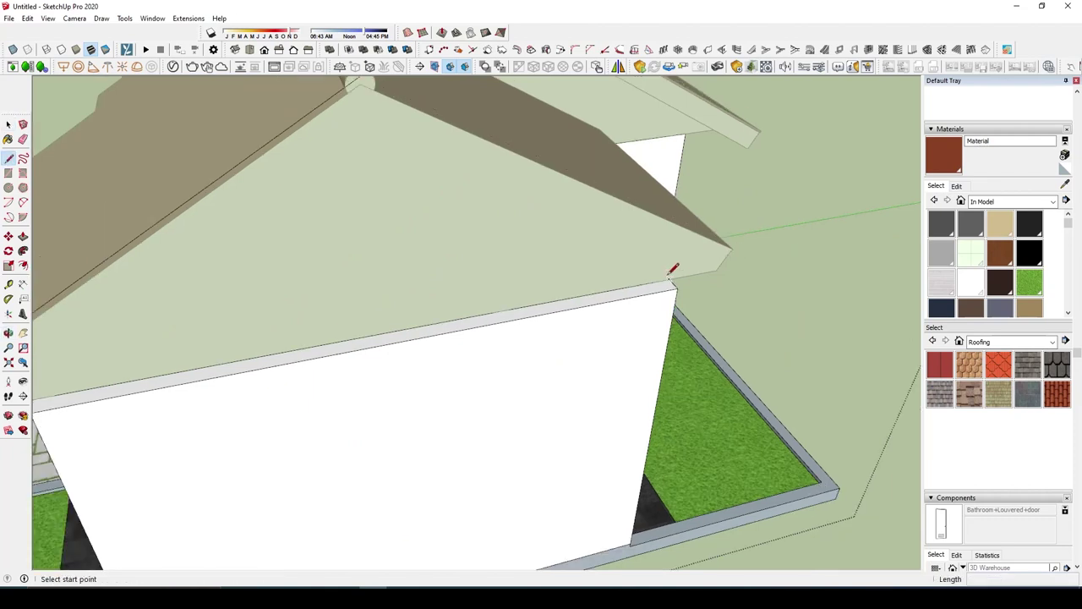
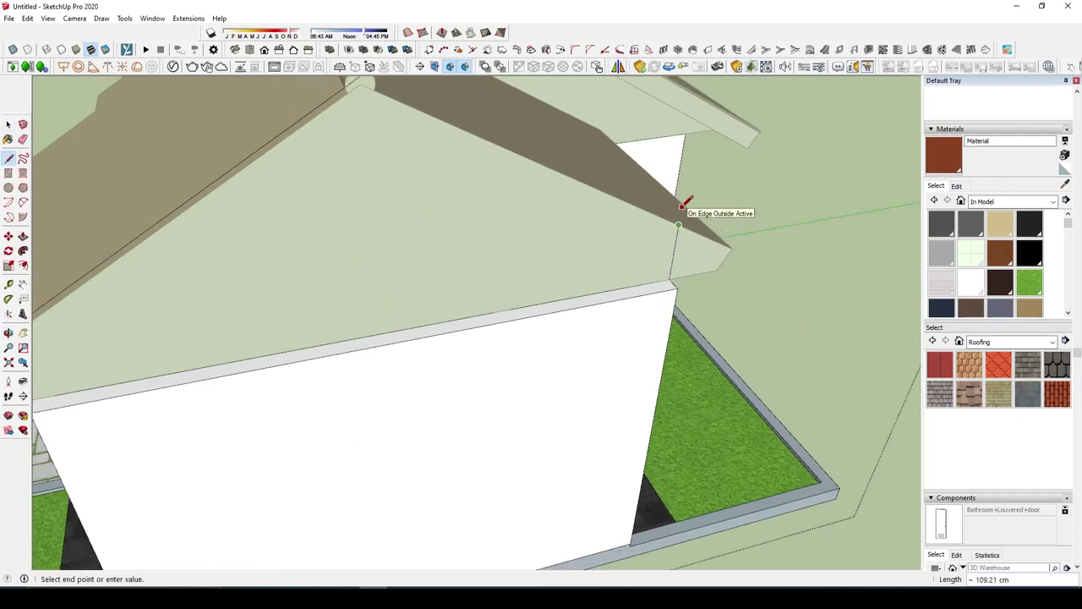
Step: Draw the closing edges at the roof corner and left corner so a triangular gable face forms
scroll(687, 191, down, 5)
scroll(524, 127, up, 5)
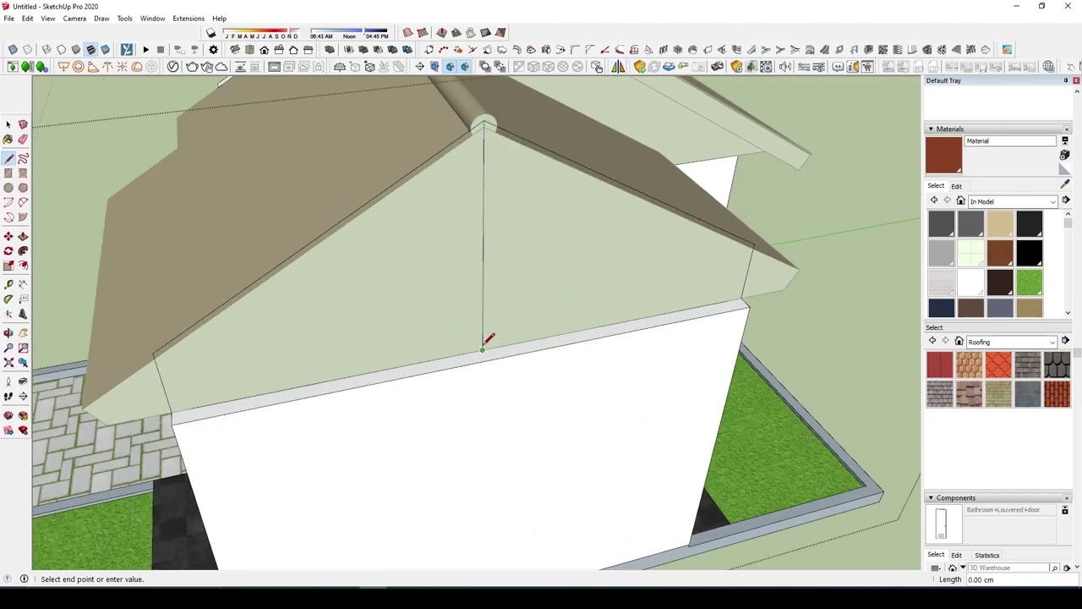
click(742, 298)
click(171, 410)
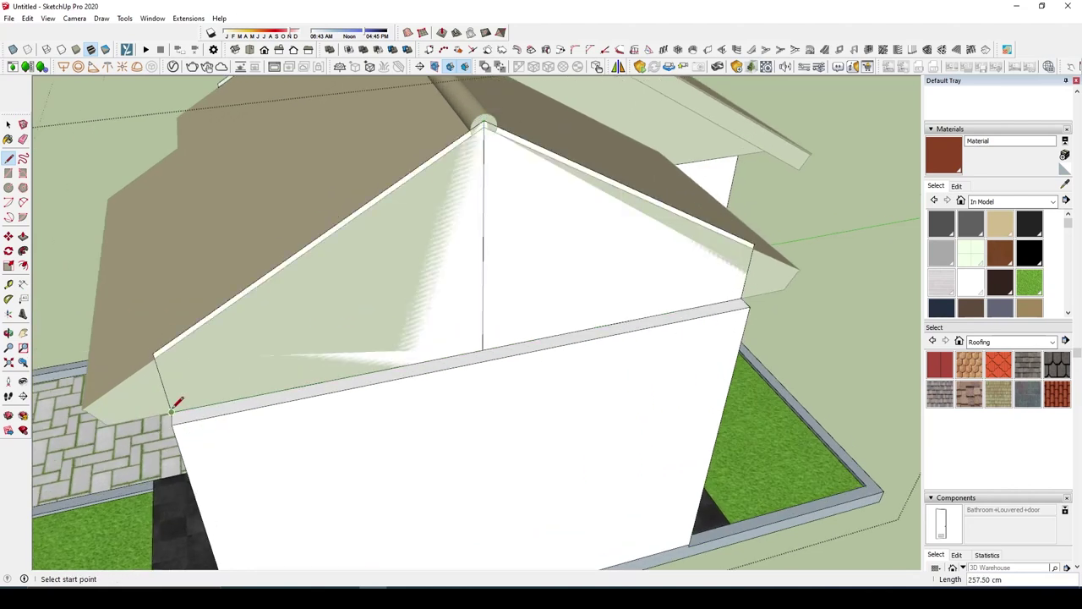
Step: Cancel the attempted Push/Pull on the gable face, then cut the triangle face from the model
key(p)
drag(485, 299, 738, 323)
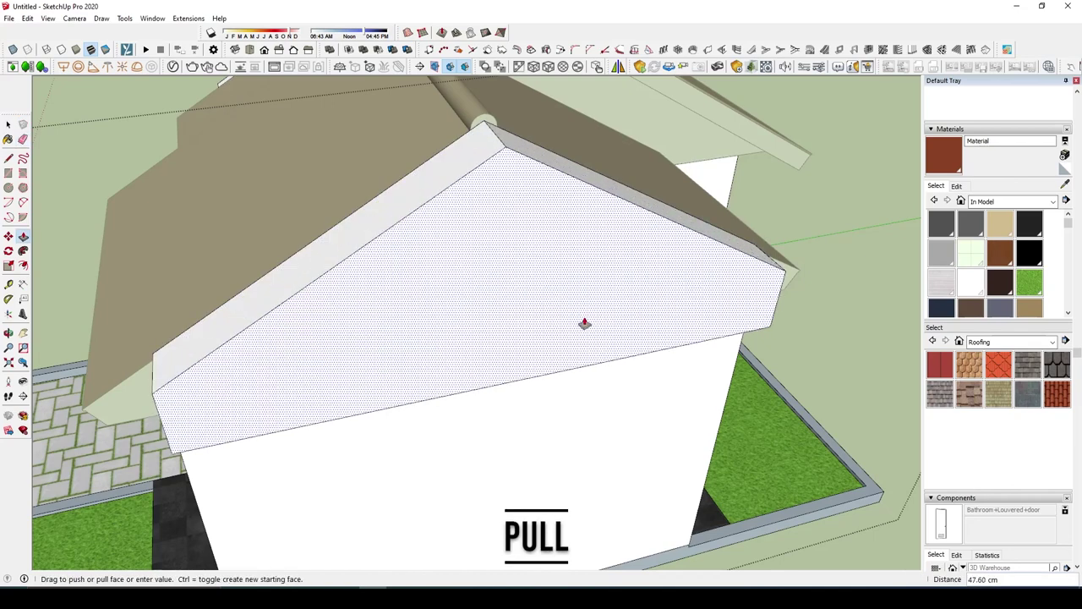
key(Escape)
key(space)
click(596, 273)
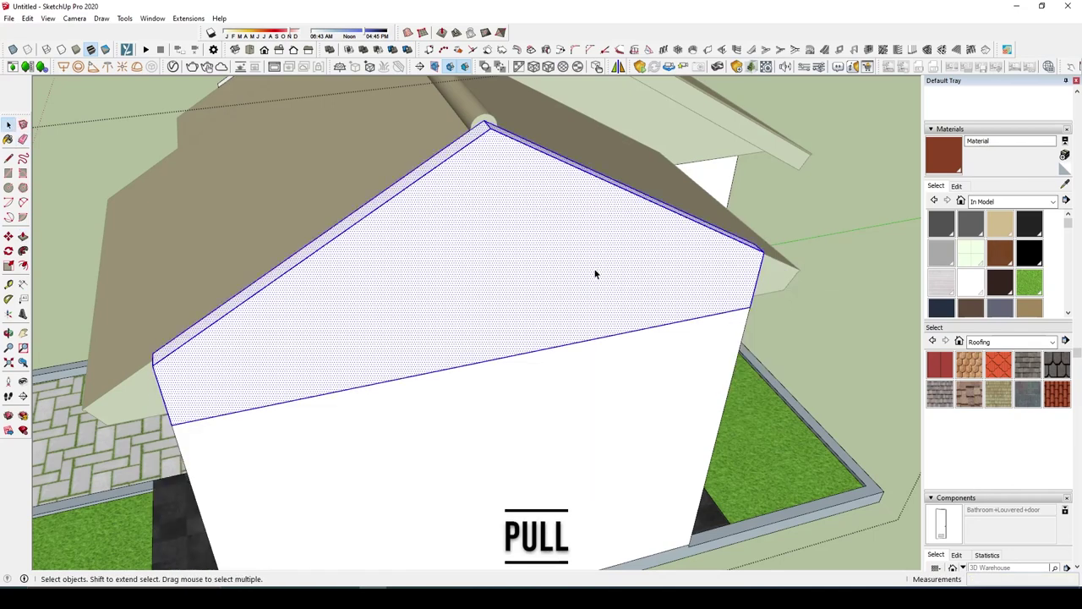
key(Delete)
Step: Paste the gable face in place inside the wall group with Edit > Paste In Place
double_click(592, 394)
click(567, 402)
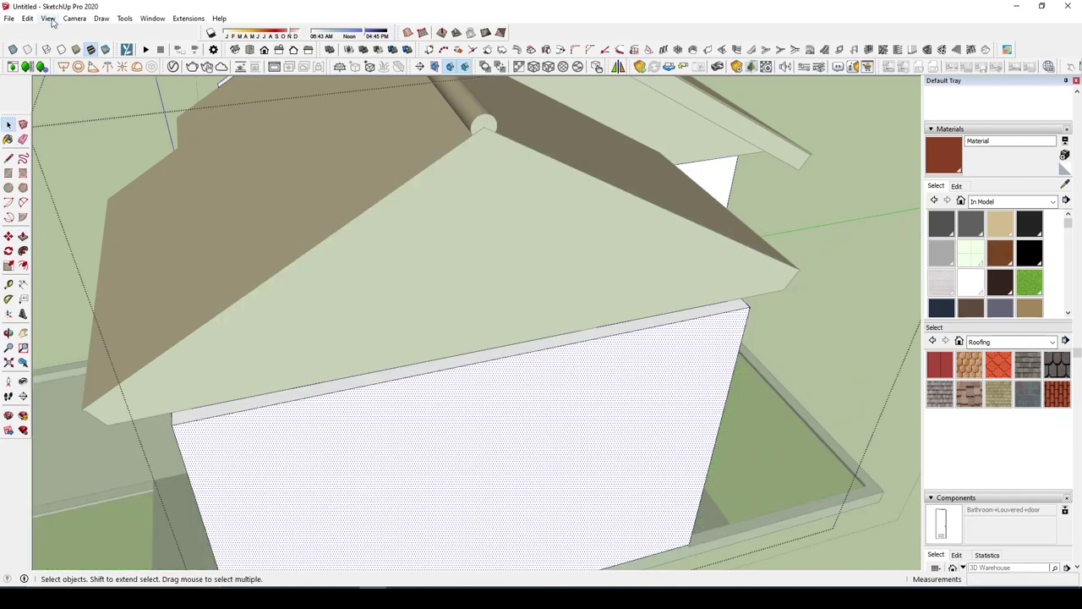
click(48, 18)
click(72, 97)
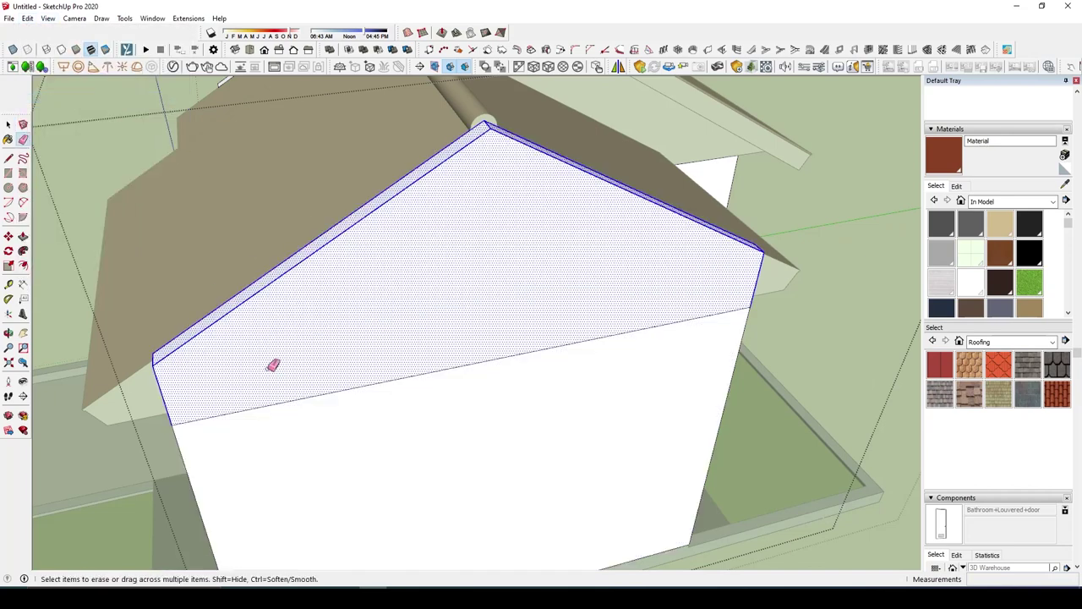
mouse_move(212, 394)
middle_down()
mouse_move(570, 270)
mouse_move(496, 313)
mouse_move(602, 178)
middle_up()
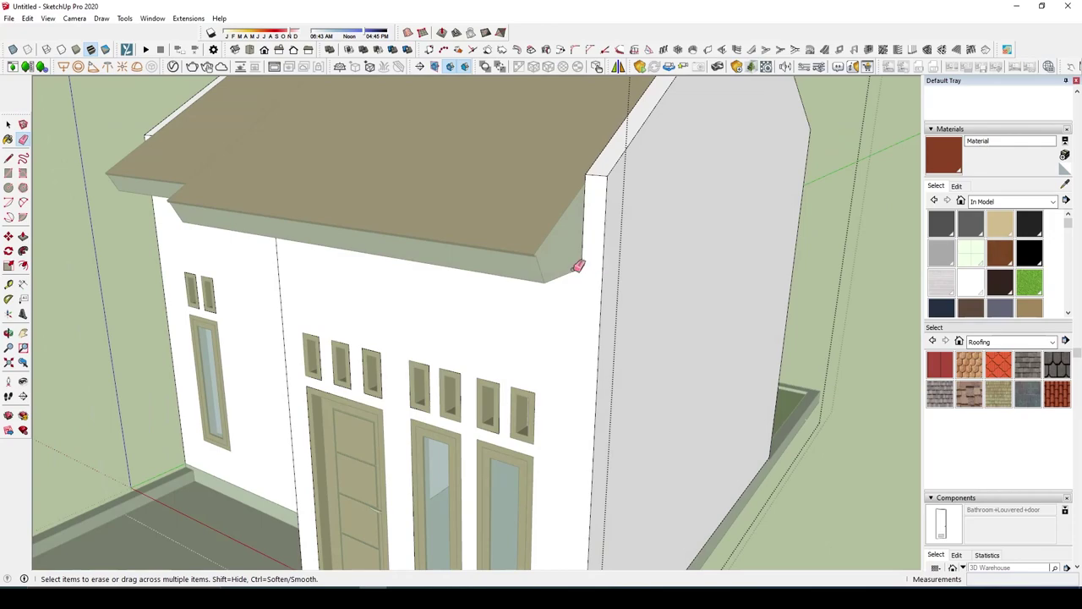
mouse_move(579, 266)
middle_down()
mouse_move(591, 225)
mouse_move(778, 282)
mouse_move(894, 232)
mouse_move(744, 217)
mouse_move(722, 249)
mouse_move(587, 144)
mouse_move(474, 140)
mouse_move(525, 117)
mouse_move(587, 114)
middle_up()
scroll(336, 229, down, 5)
mouse_move(336, 230)
middle_down()
mouse_move(688, 240)
mouse_move(358, 155)
middle_up()
scroll(649, 324, up, 5)
scroll(693, 259, down, 5)
mouse_move(618, 320)
middle_down()
mouse_move(693, 259)
mouse_move(310, 297)
mouse_move(667, 261)
mouse_move(361, 286)
middle_up()
scroll(667, 262, up, 5)
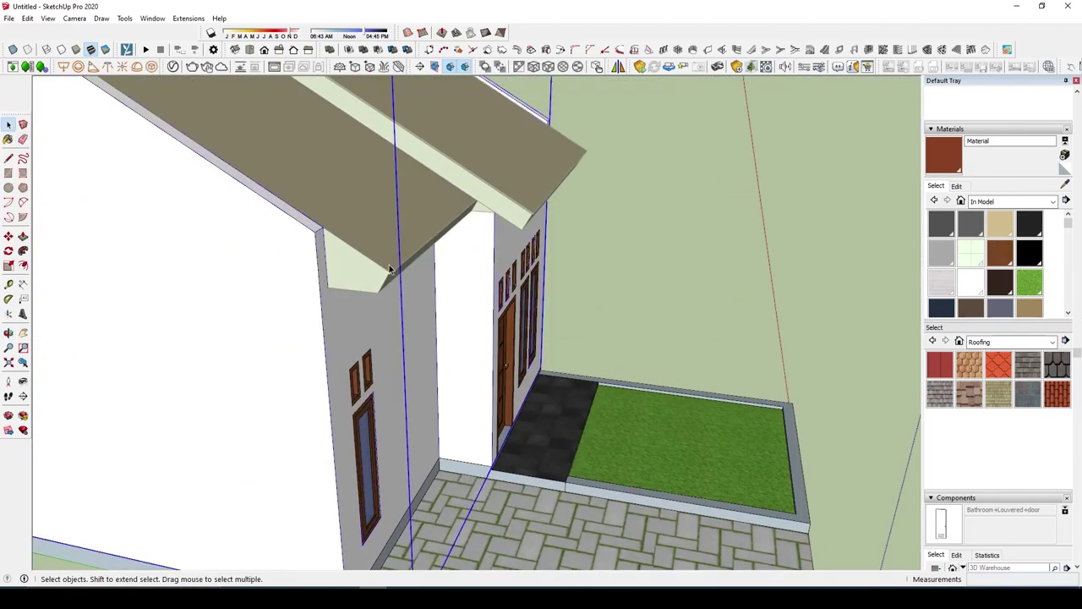
scroll(361, 286, up, 2)
click(378, 243)
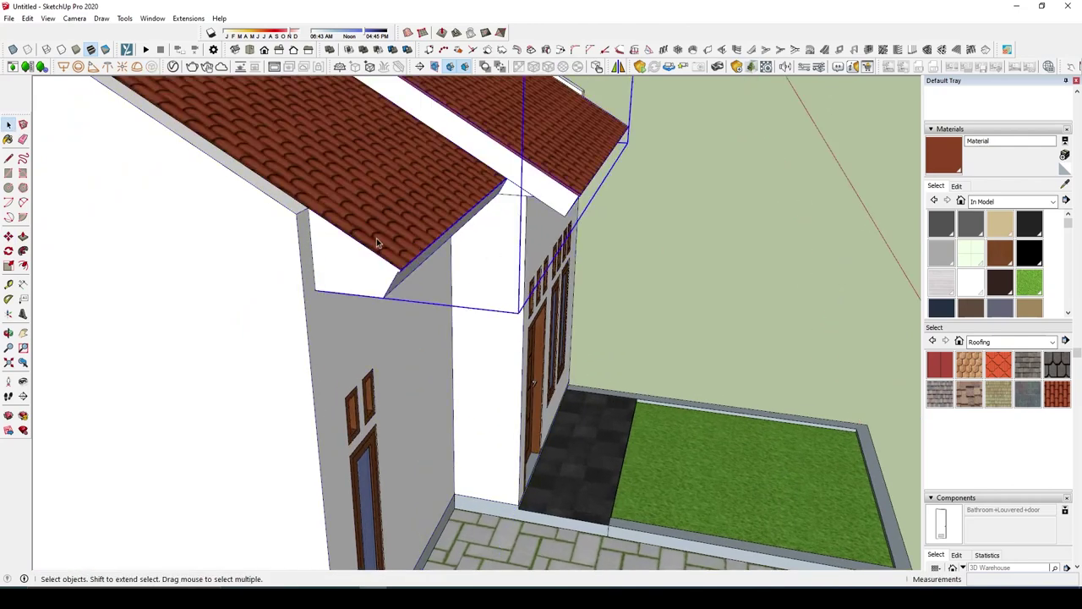
click(317, 290)
scroll(317, 290, down, 2)
middle_drag(317, 290, 140, 242)
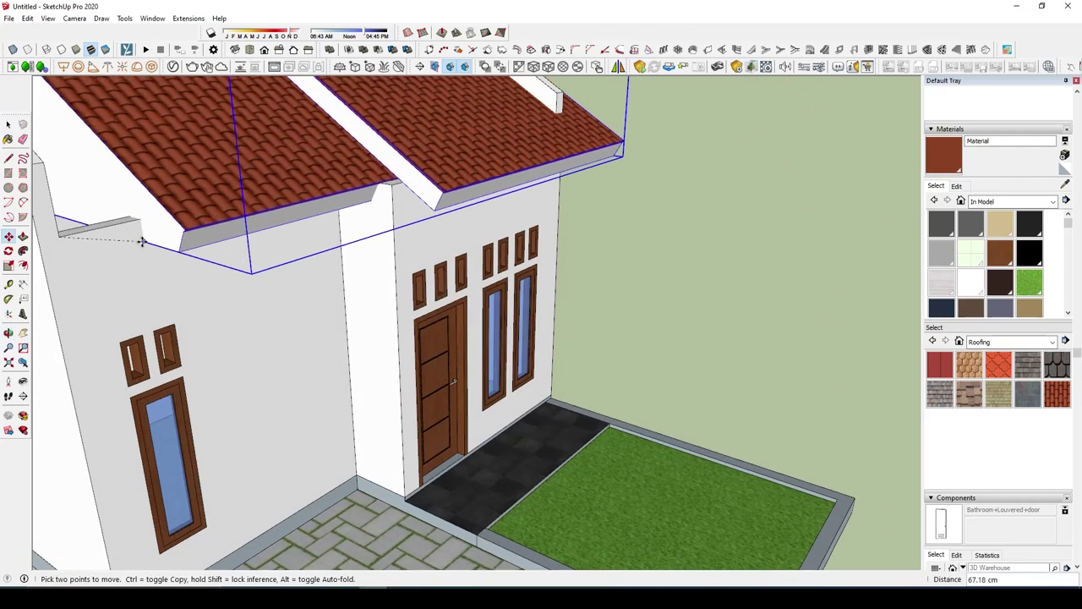
scroll(62, 239, up, 2)
scroll(63, 237, down, 2)
middle_drag(63, 238, 413, 268)
key(space)
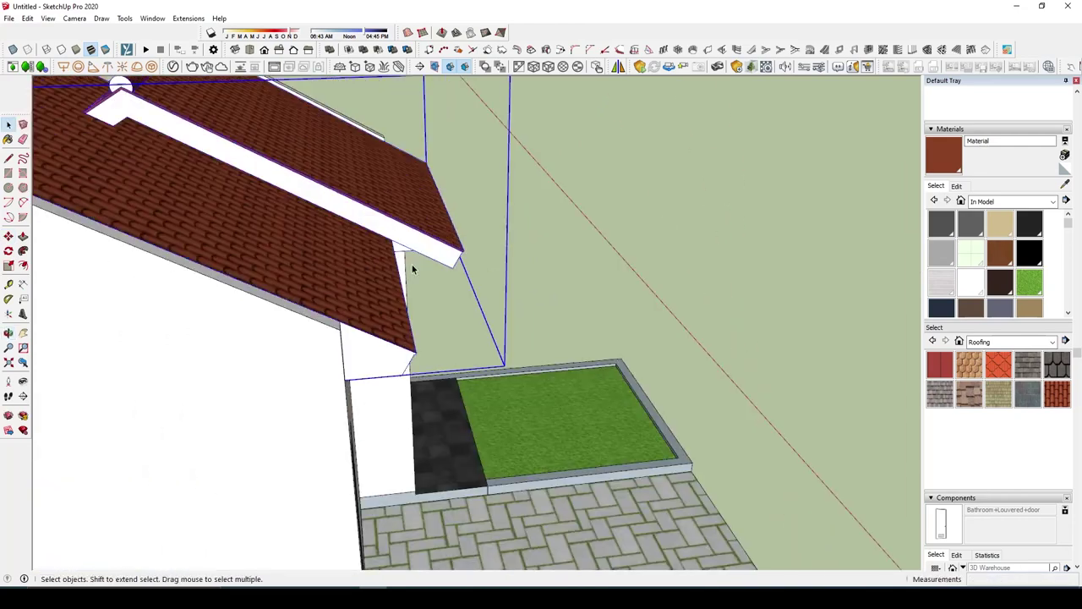
middle_drag(722, 275, 606, 307)
scroll(285, 333, down, 2)
Step: Select the roof and apply Push/Pull to the roof's fascia edge at the gable end
scroll(285, 334, up, 2)
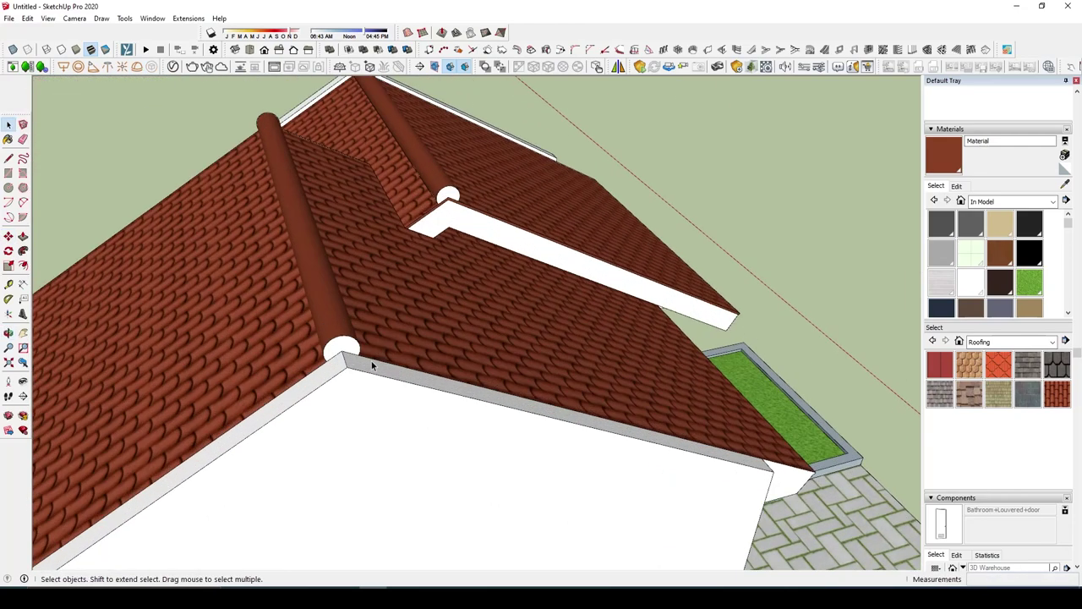
scroll(365, 370, up, 2)
click(365, 370)
scroll(395, 374, up, 2)
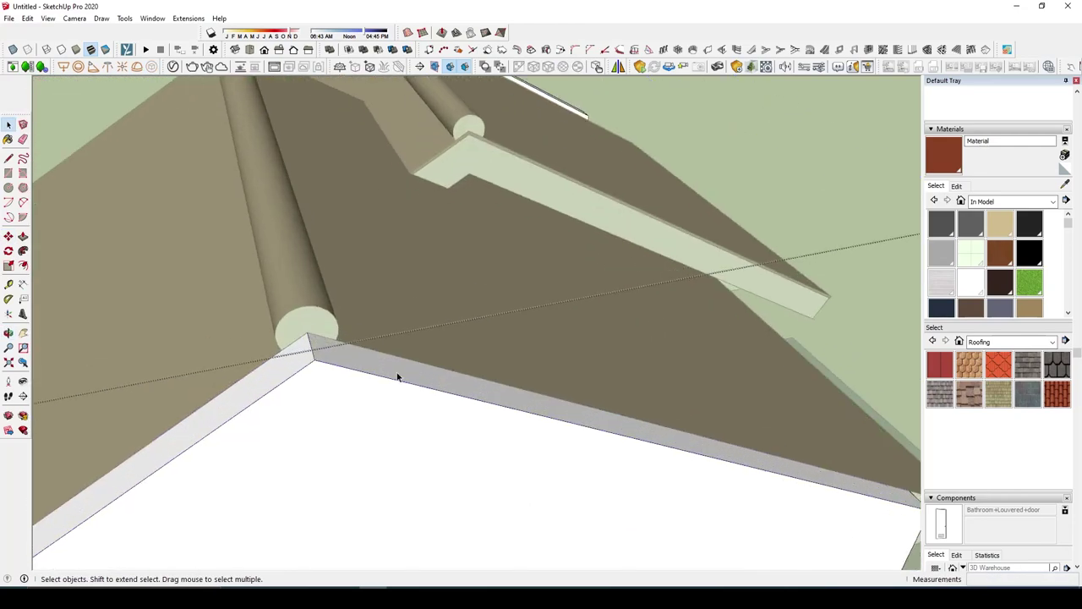
key(p)
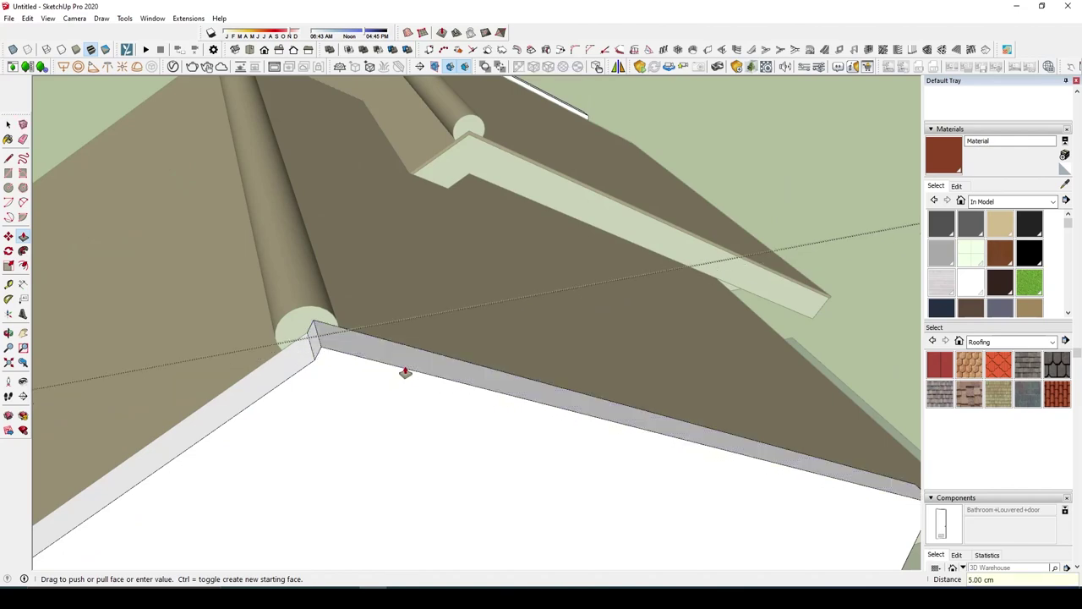
scroll(296, 362, up, 1)
Step: Draw lines at the ridge corner and erase the stray edges there
key(l)
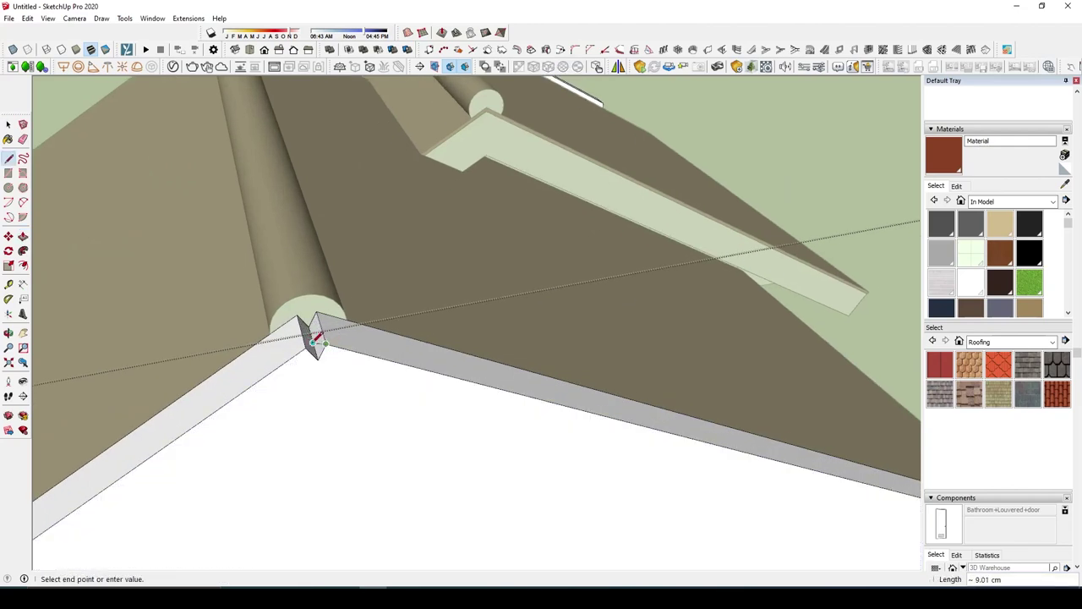
mouse_move(315, 340)
middle_down()
mouse_move(287, 142)
mouse_move(310, 284)
middle_up()
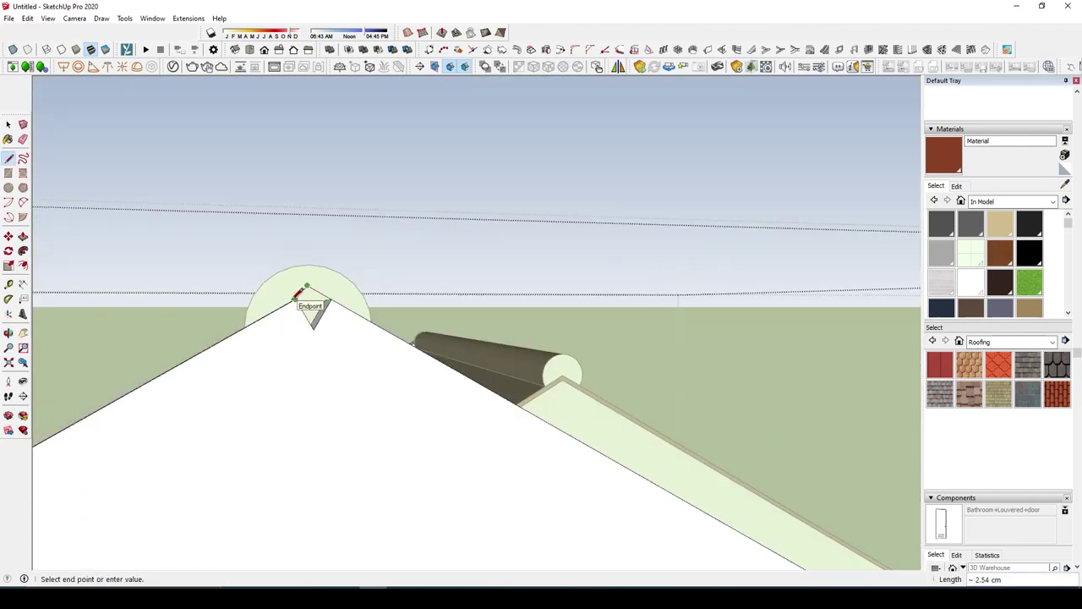
scroll(316, 289, up, 1)
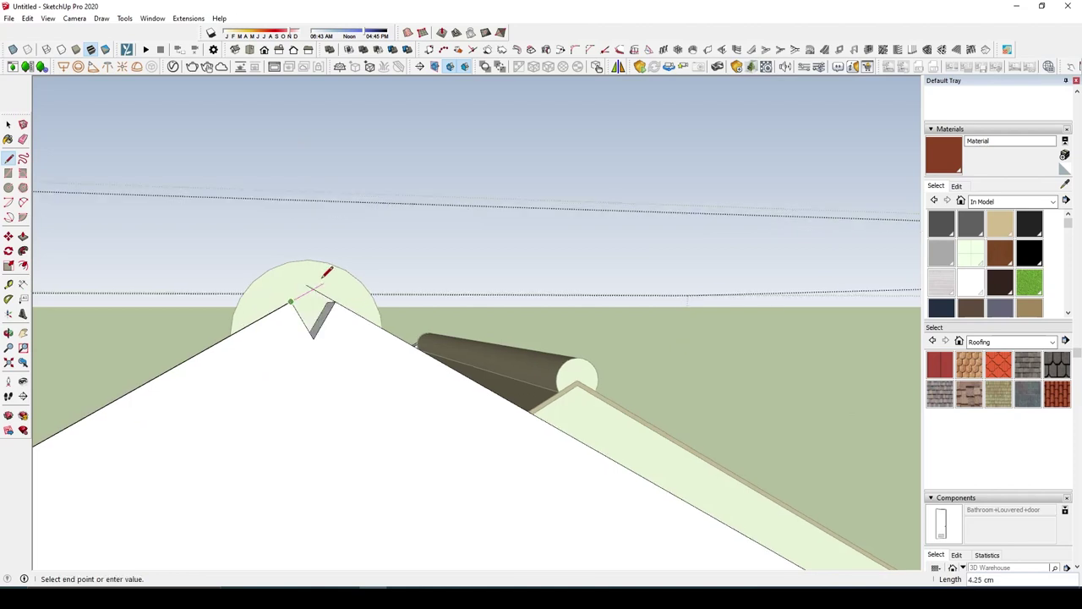
mouse_move(323, 277)
middle_down()
mouse_move(321, 355)
mouse_move(332, 313)
middle_up()
key(e)
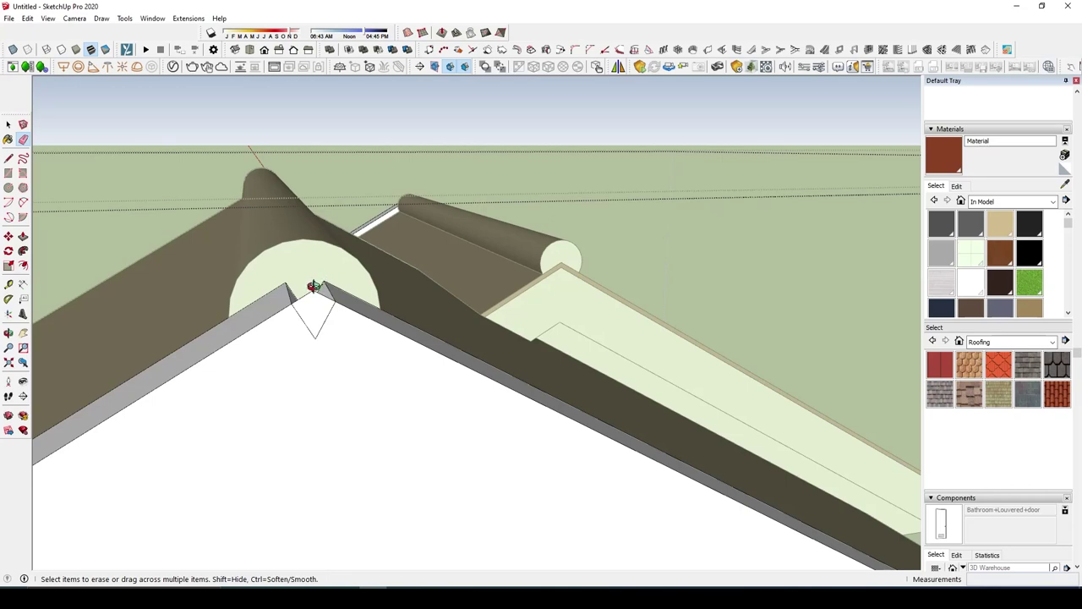
mouse_move(314, 290)
middle_down()
mouse_move(466, 386)
mouse_move(369, 390)
mouse_move(347, 372)
mouse_move(265, 399)
mouse_move(225, 322)
mouse_move(506, 317)
mouse_move(479, 285)
mouse_move(394, 244)
mouse_move(739, 344)
mouse_move(809, 312)
mouse_move(648, 206)
mouse_move(708, 289)
mouse_move(500, 229)
mouse_move(563, 257)
mouse_move(508, 273)
mouse_move(541, 303)
middle_up()
key(p)
key(e)
Step: Delete the stray white overhang face
key(l)
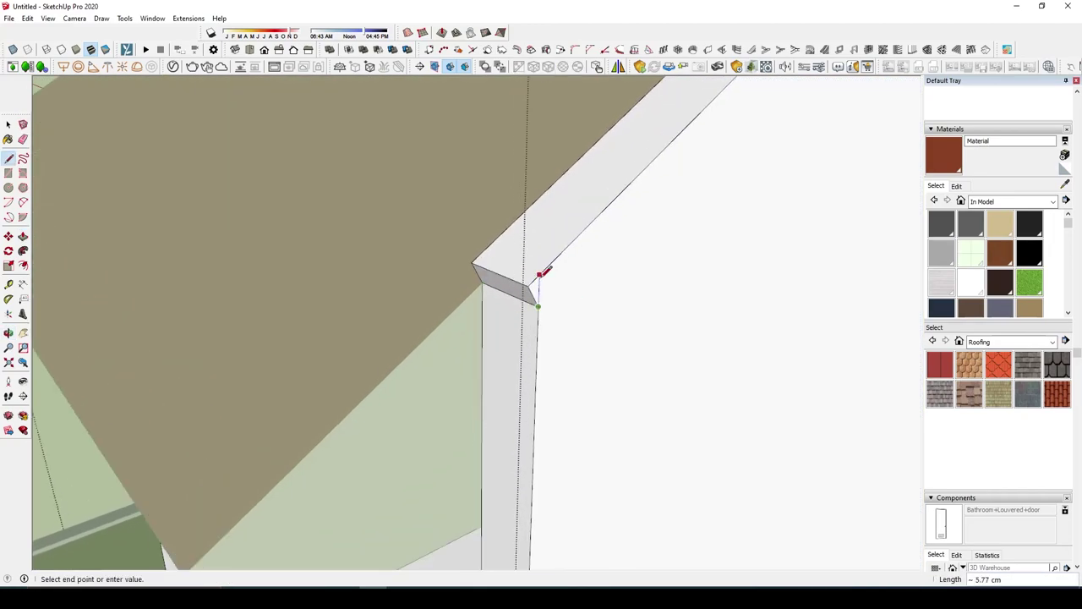
key(p)
scroll(611, 330, down, 3)
scroll(536, 244, down, 3)
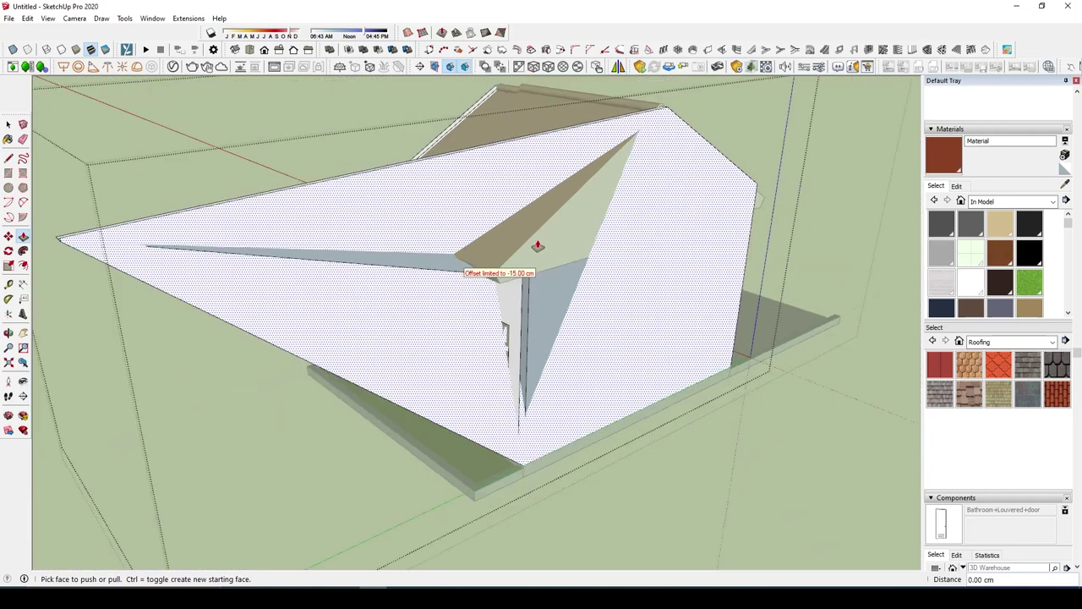
scroll(536, 244, down, 1)
key(space)
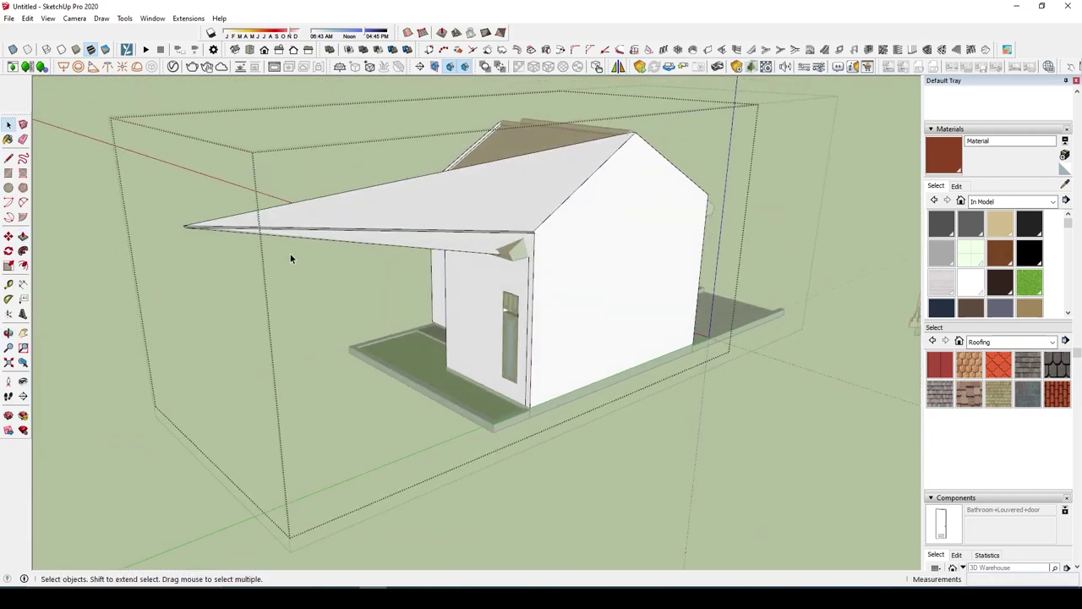
click(290, 254)
key(Delete)
Step: Hide the roof group to expose the walls underneath
mouse_move(265, 162)
middle_down()
mouse_move(584, 251)
mouse_move(652, 225)
middle_up()
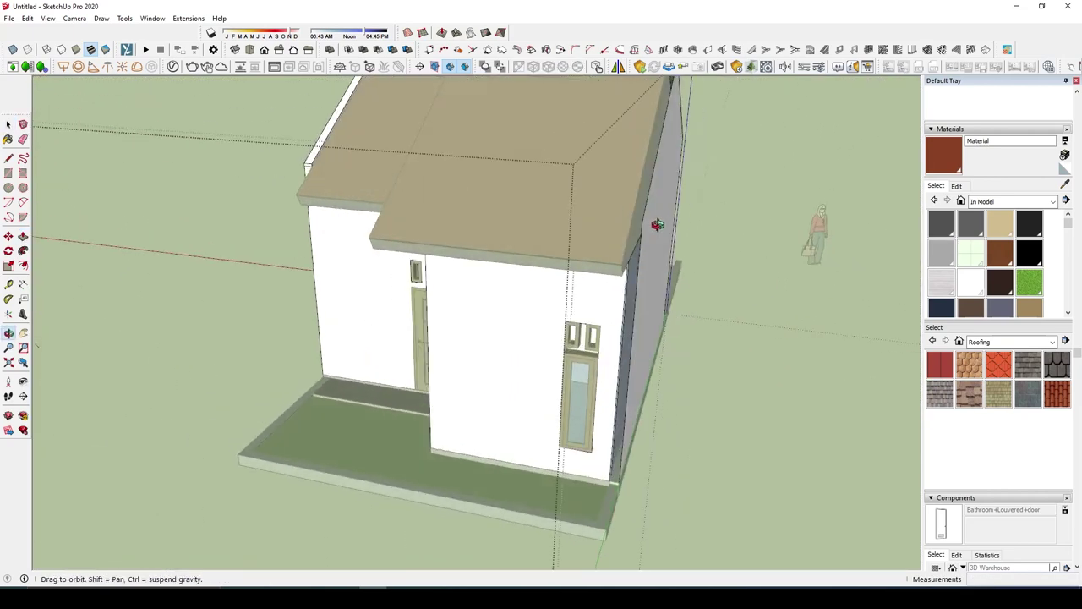
right_click(505, 175)
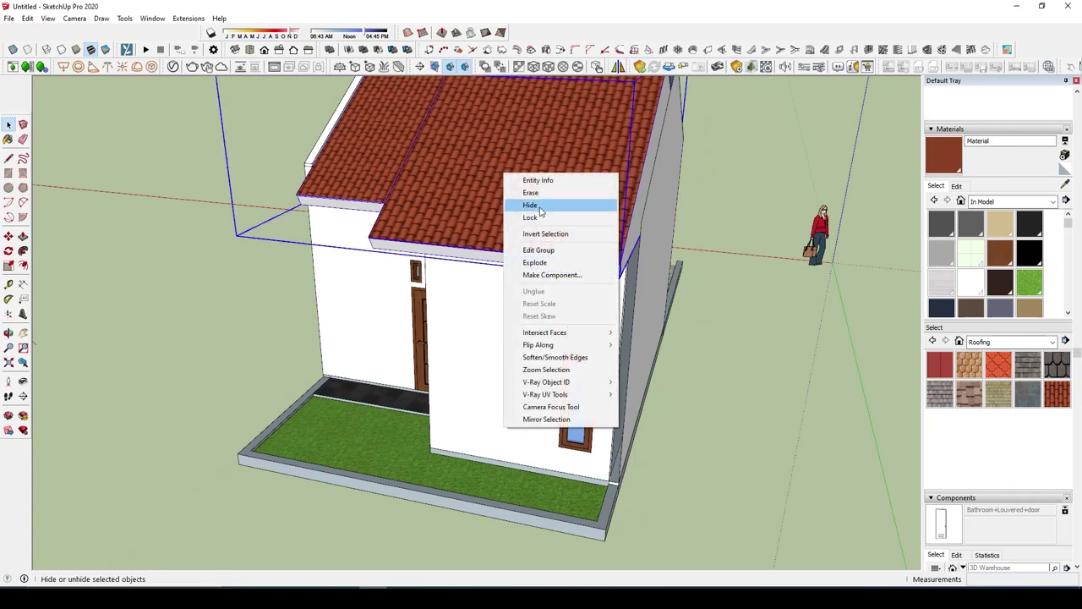
click(531, 206)
middle_drag(531, 205, 794, 284)
Step: Zoom in on the wall corner and start tracing its edge with the Line tool
scroll(732, 291, up, 3)
key(l)
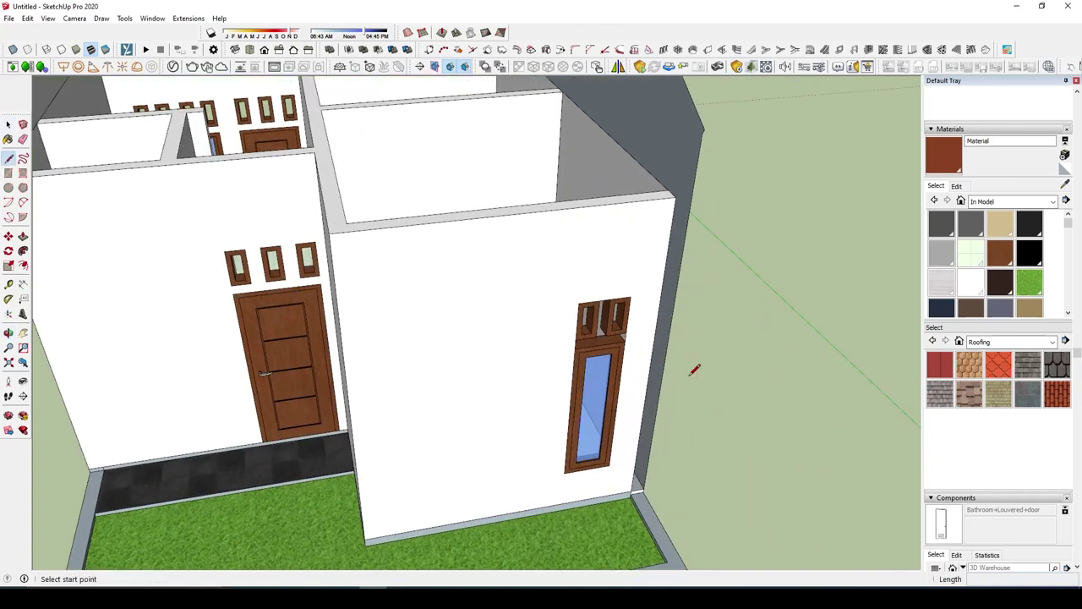
scroll(668, 246, down, 3)
scroll(671, 236, up, 2)
key(z)
scroll(677, 254, up, 1)
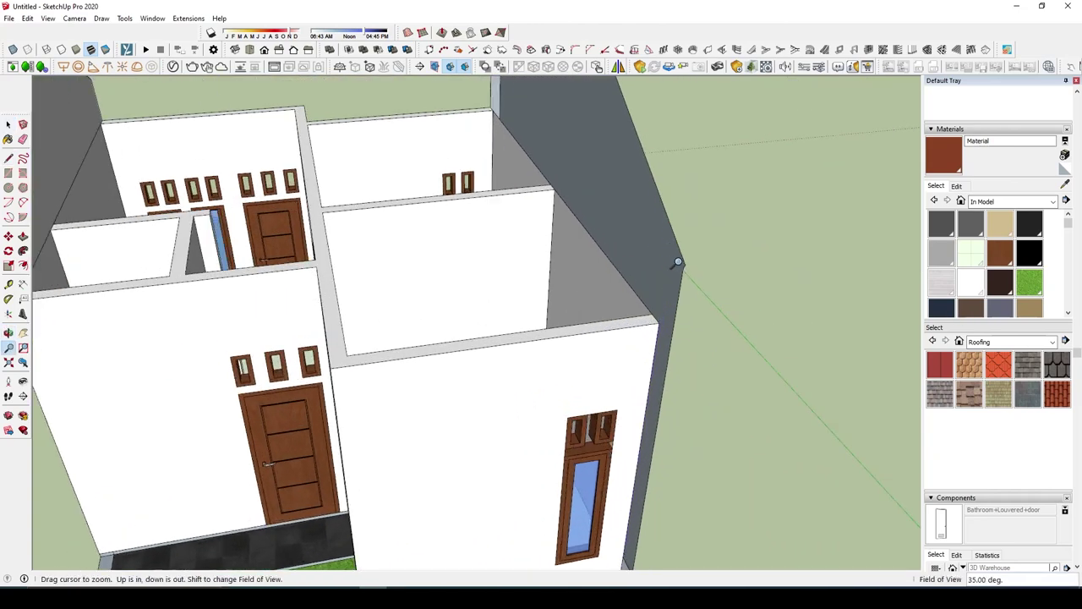
scroll(623, 188, up, 1)
scroll(718, 379, down, 5)
key(l)
scroll(682, 496, up, 2)
scroll(668, 476, up, 2)
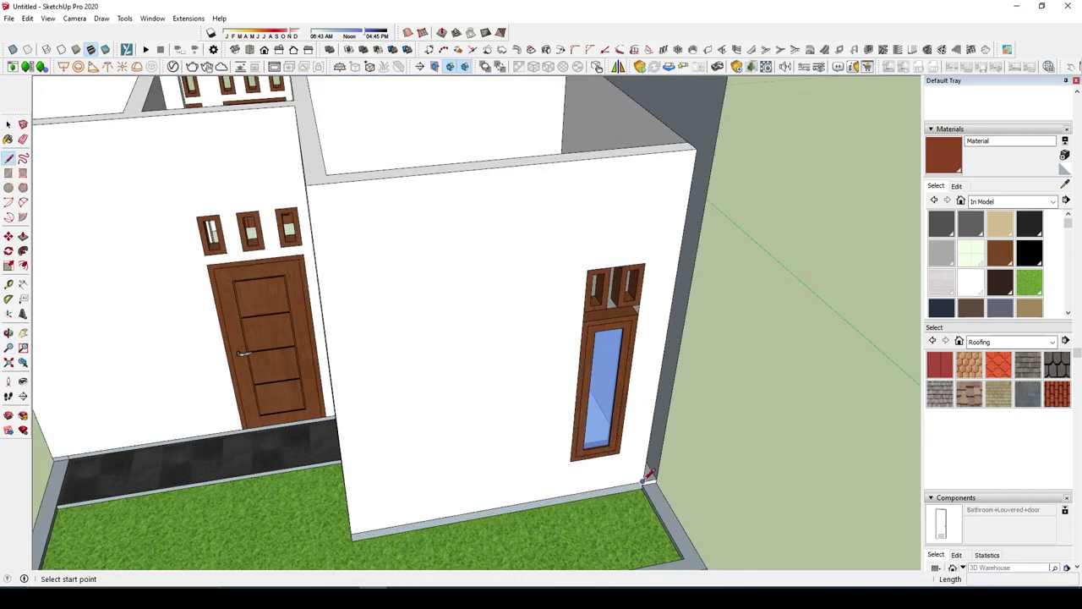
click(651, 474)
scroll(651, 473, down, 1)
scroll(704, 207, up, 2)
scroll(708, 190, up, 1)
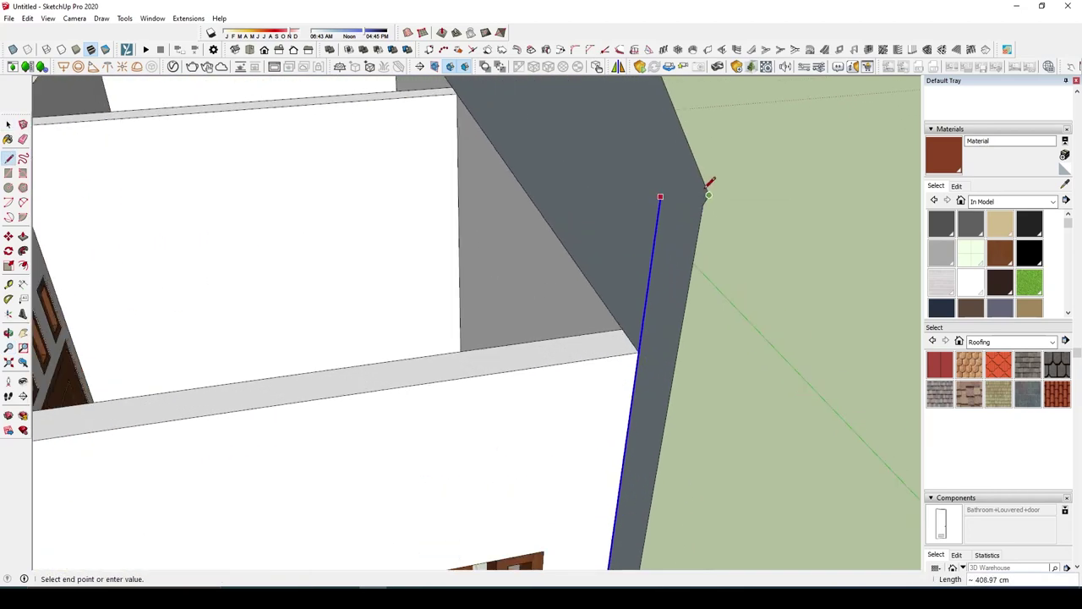
middle_drag(709, 193, 695, 181)
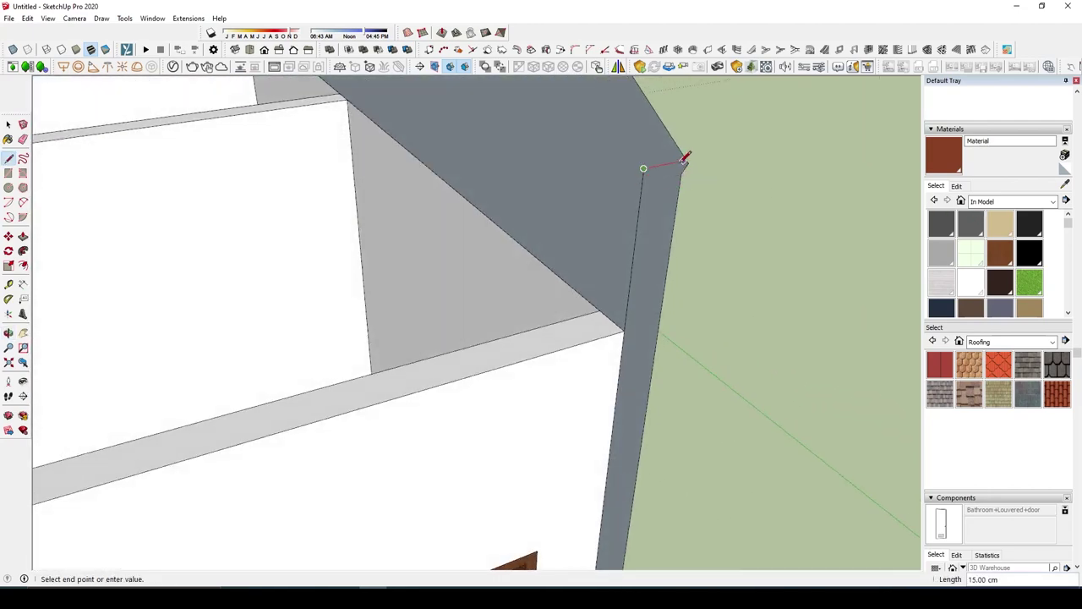
scroll(689, 151, down, 3)
scroll(681, 159, up, 3)
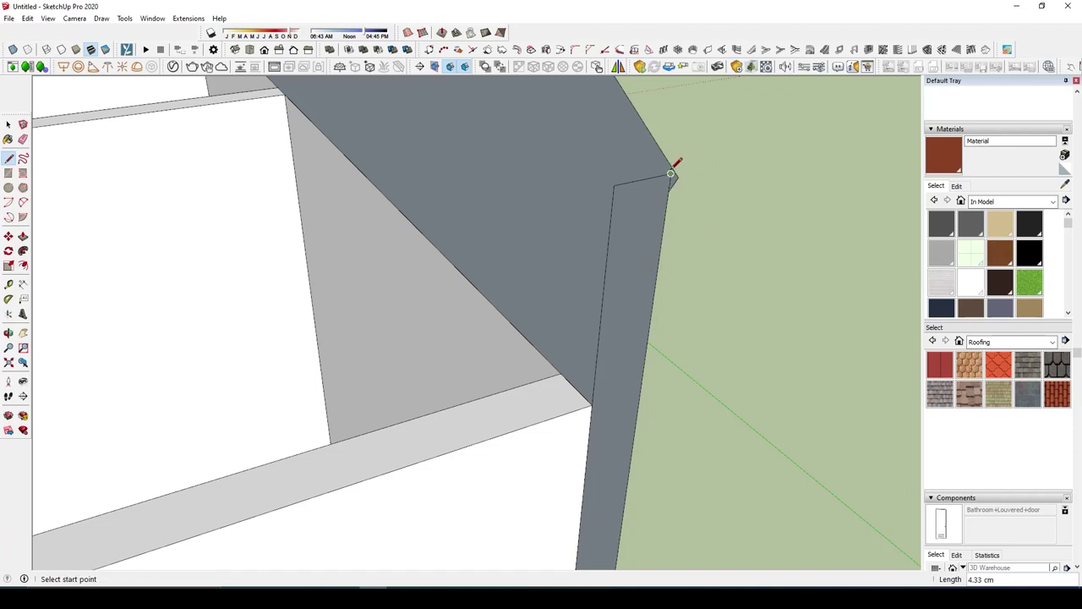
scroll(674, 169, up, 1)
click(672, 169)
Step: Cancel the line, select everything, then clear the selection and use the Edit menu
key(space)
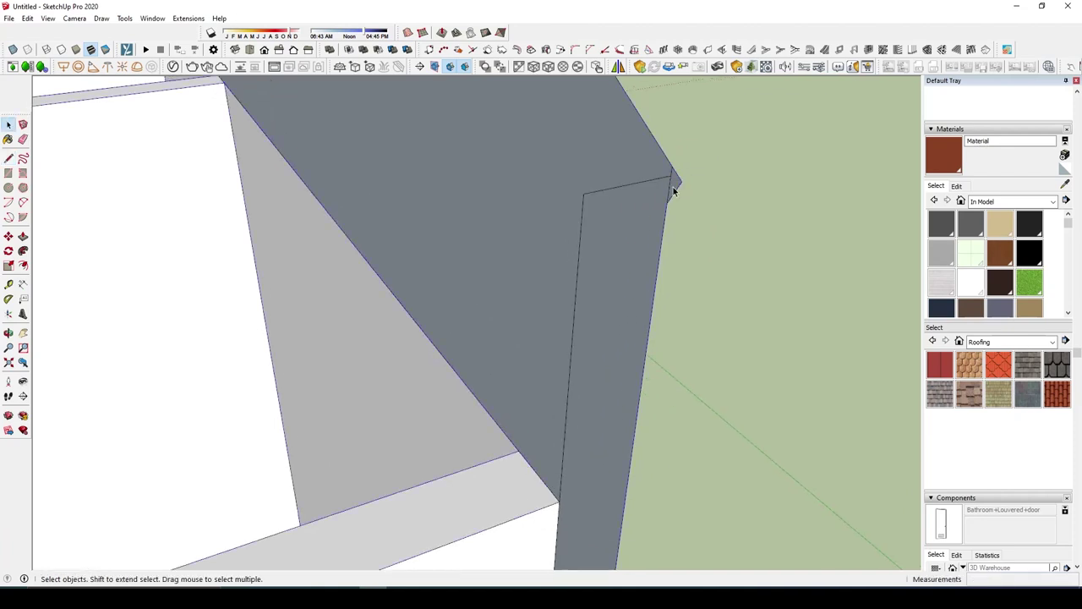
scroll(672, 182, down, 2)
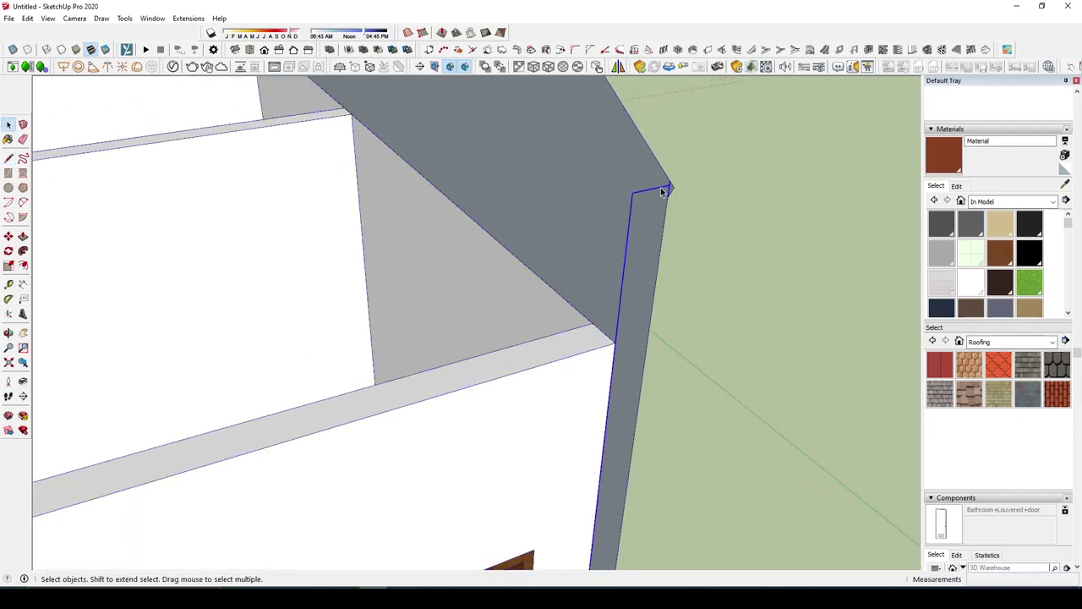
key(ctrl+a)
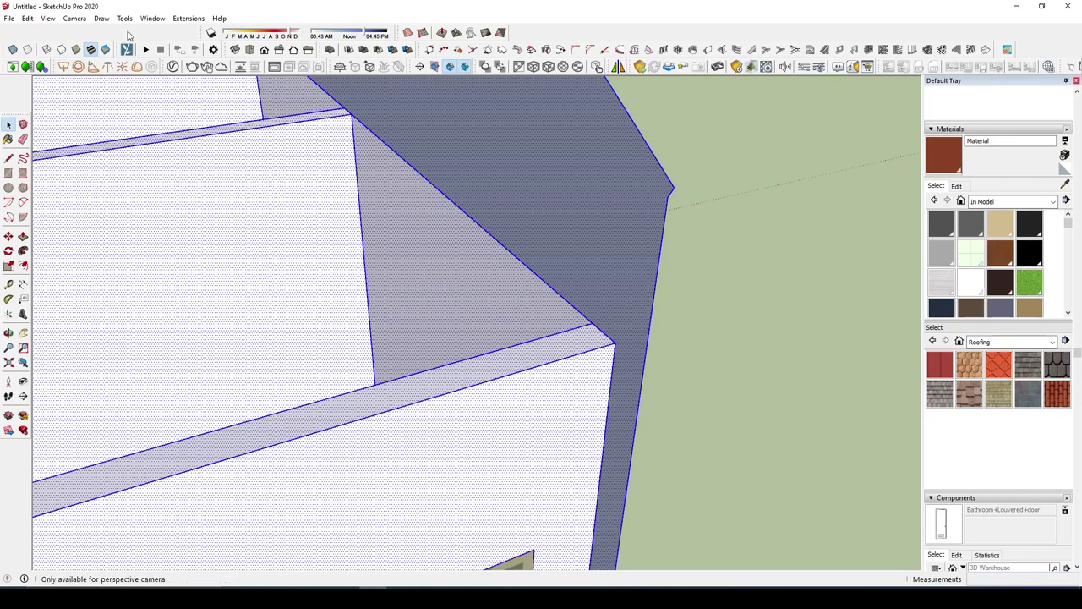
click(618, 227)
click(27, 18)
click(50, 31)
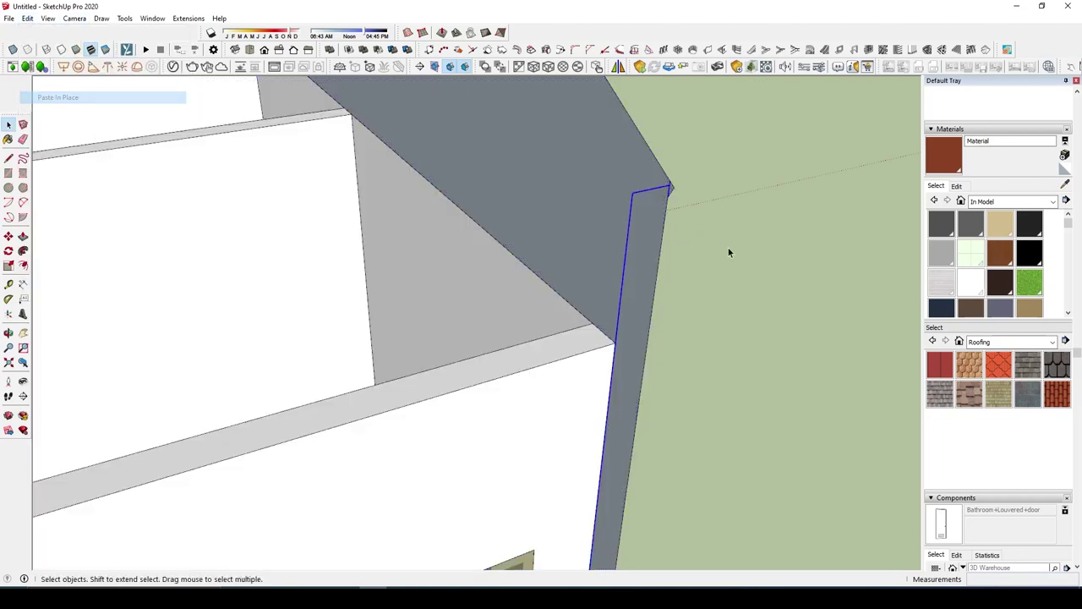
Step: Draw a line along the top of the wall corner
middle_drag(728, 248, 664, 173)
scroll(664, 169, down, 2)
scroll(661, 175, up, 2)
key(l)
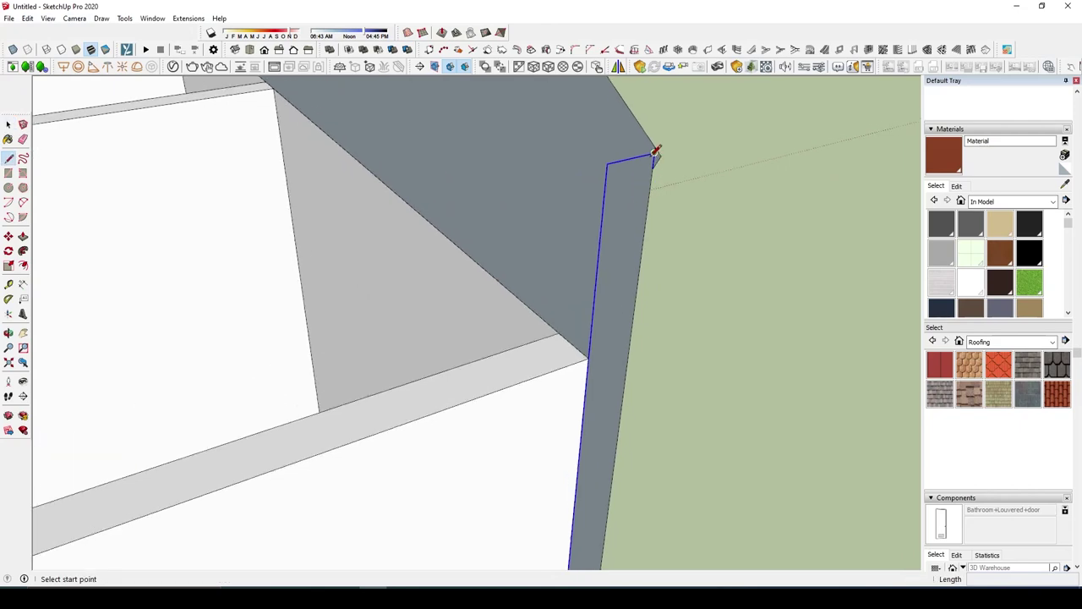
click(655, 155)
click(615, 157)
scroll(609, 161, down, 2)
scroll(584, 186, down, 3)
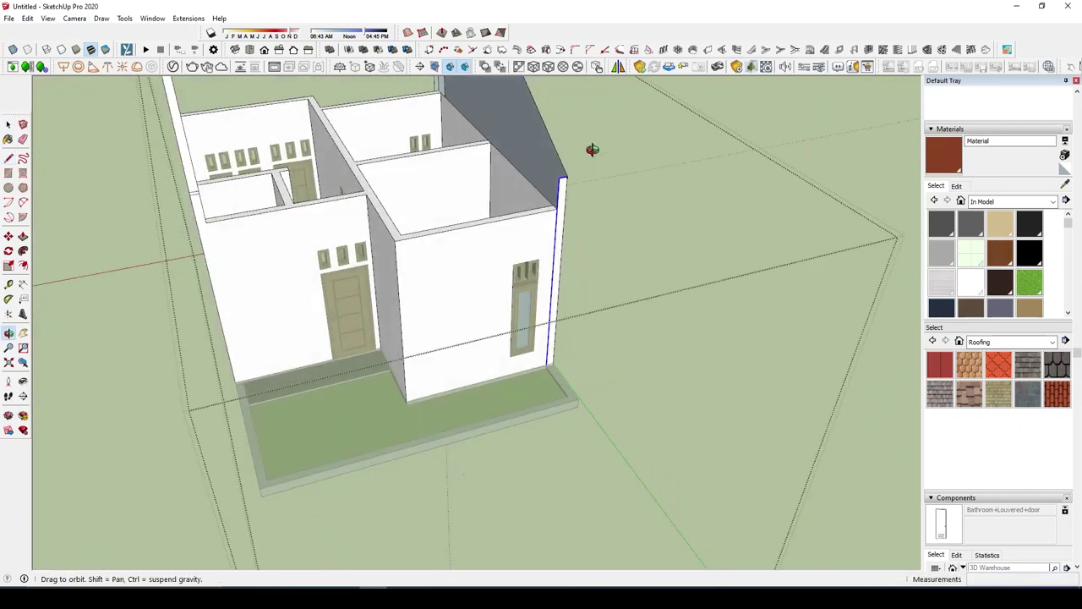
scroll(558, 160, up, 5)
mouse_move(529, 146)
middle_down()
mouse_move(572, 141)
mouse_move(543, 140)
middle_up()
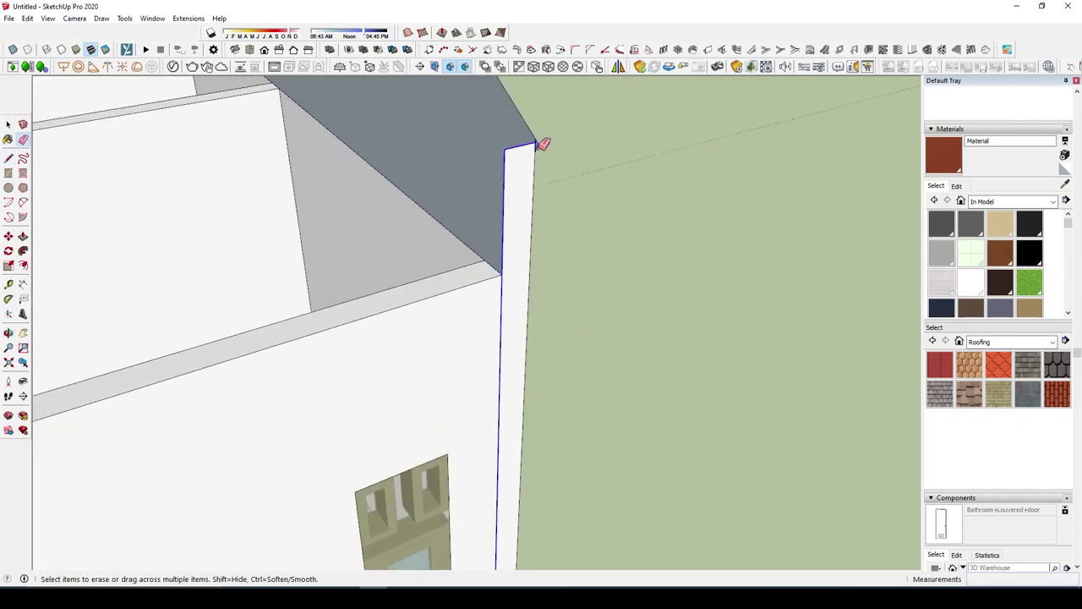
scroll(548, 144, down, 2)
Step: Trace the roof corner edge across to the other gable corner so the triangular face fills
click(520, 149)
scroll(592, 177, down, 3)
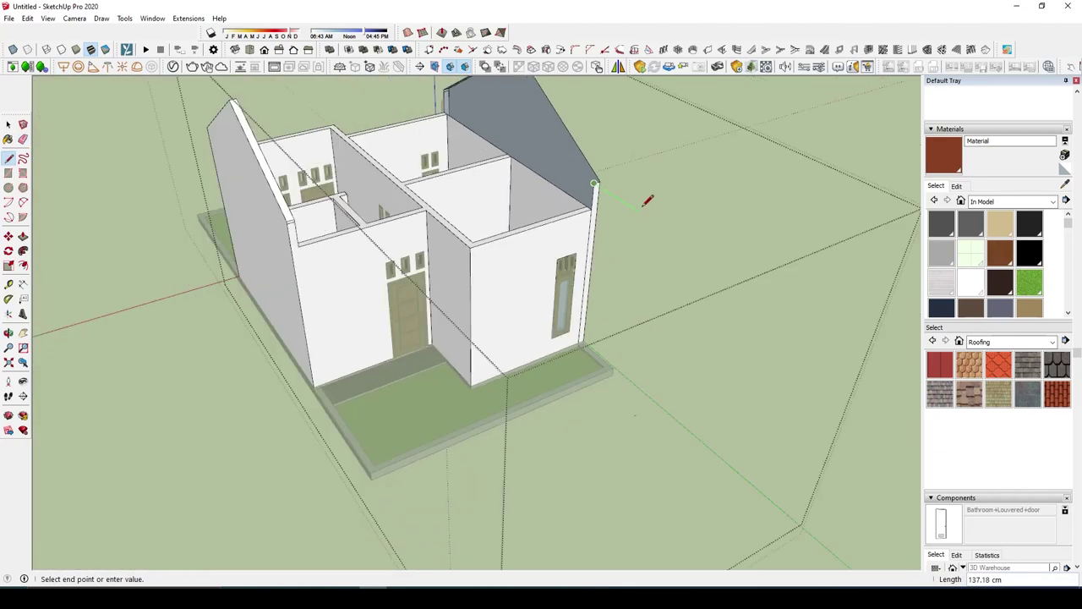
scroll(648, 198, up, 2)
scroll(461, 118, up, 4)
middle_drag(470, 106, 524, 118)
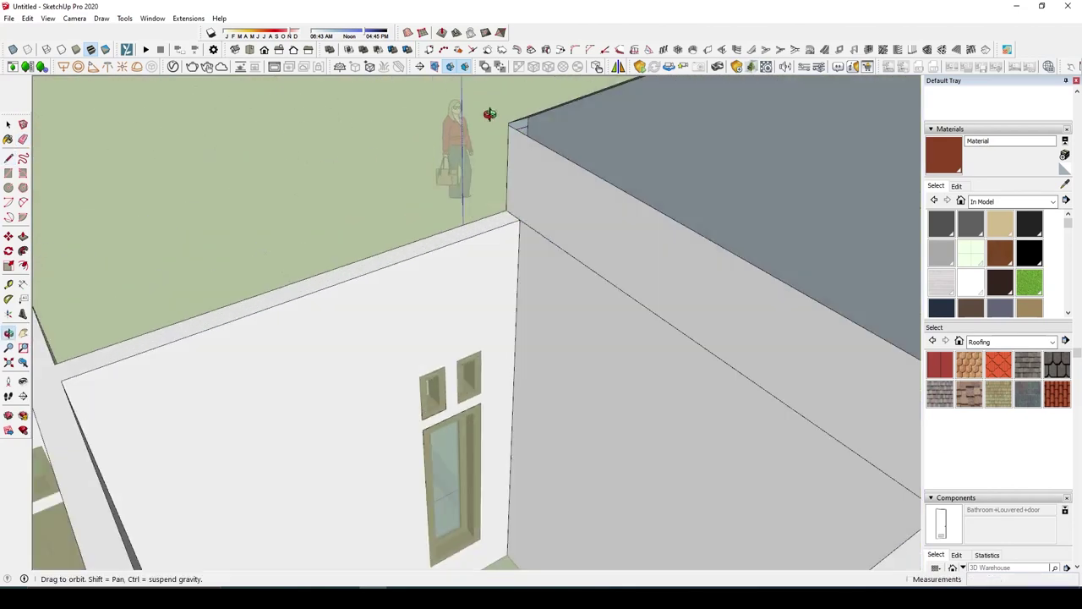
key(Escape)
scroll(677, 106, down, 4)
scroll(677, 110, up, 5)
scroll(676, 118, up, 2)
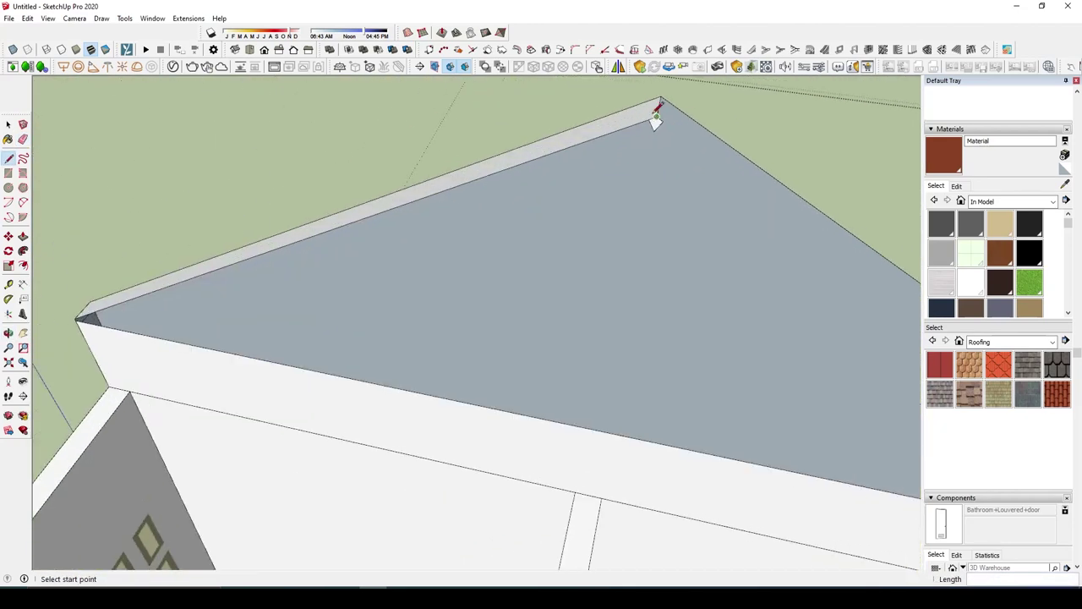
click(652, 104)
scroll(643, 103, down, 2)
mouse_move(634, 102)
middle_down()
mouse_move(815, 242)
mouse_move(747, 268)
middle_up()
click(815, 251)
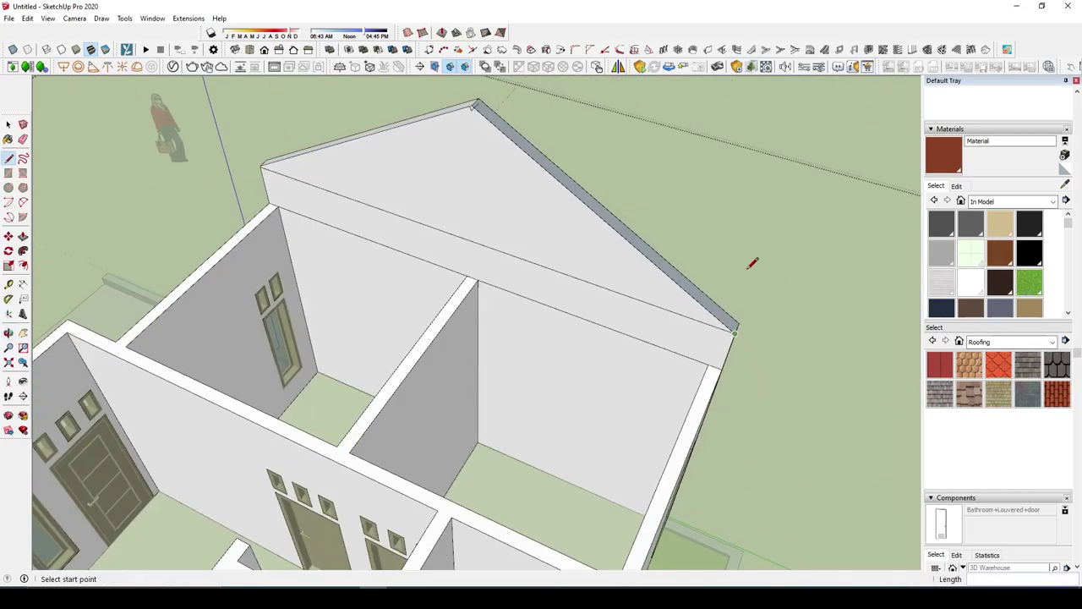
scroll(508, 110, up, 2)
scroll(539, 119, up, 3)
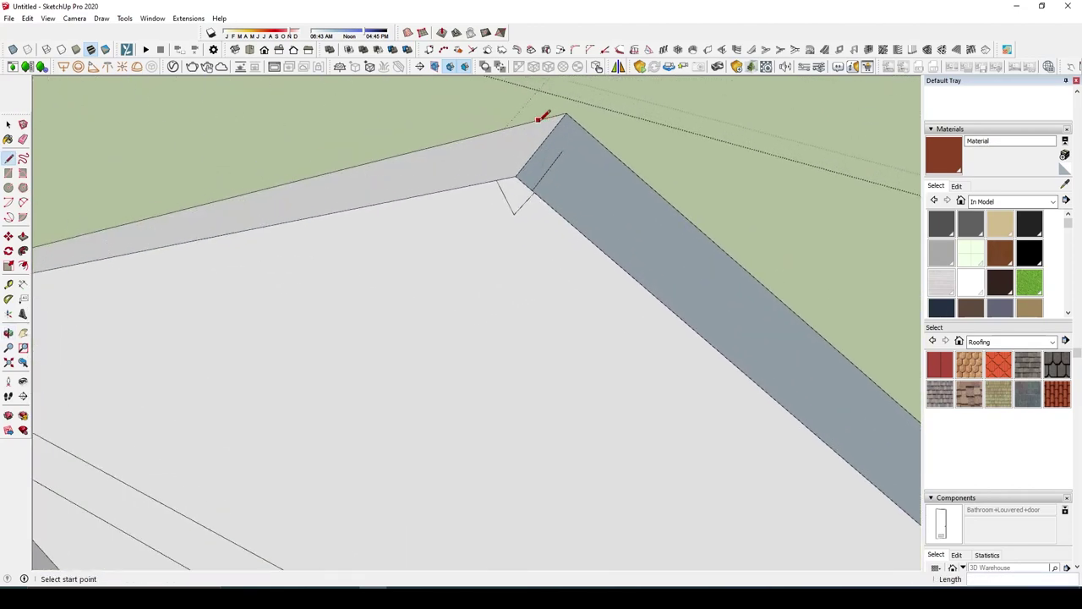
Step: Draw the edges from the roof corner up to the roof ridge on the tall gable wall
middle_drag(563, 150, 496, 144)
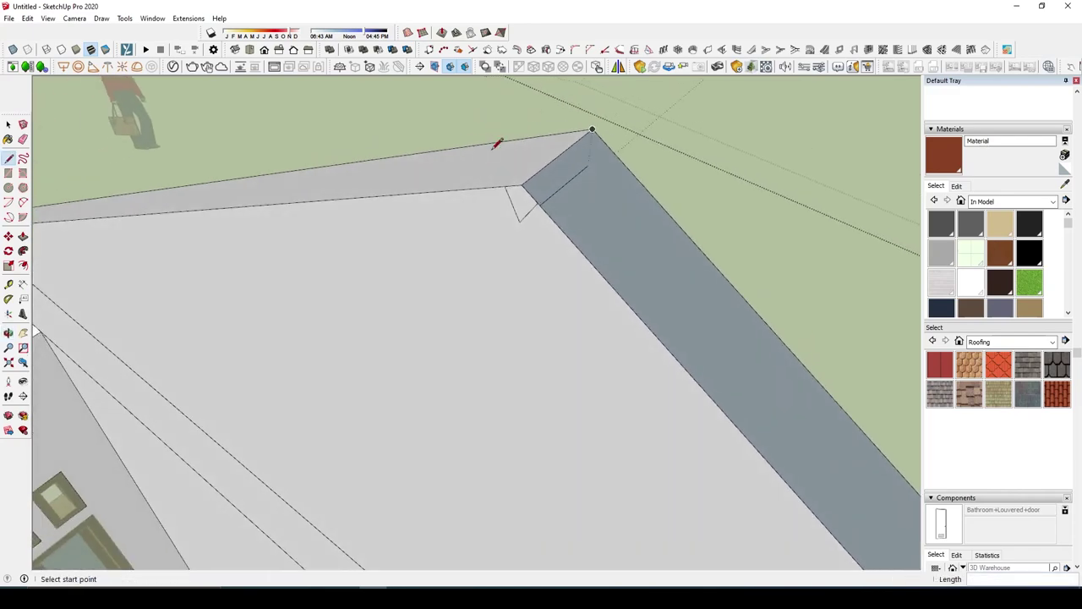
mouse_move(561, 187)
middle_down()
mouse_move(546, 225)
mouse_move(618, 237)
mouse_move(481, 215)
middle_up()
scroll(493, 172, down, 1)
scroll(577, 350, down, 3)
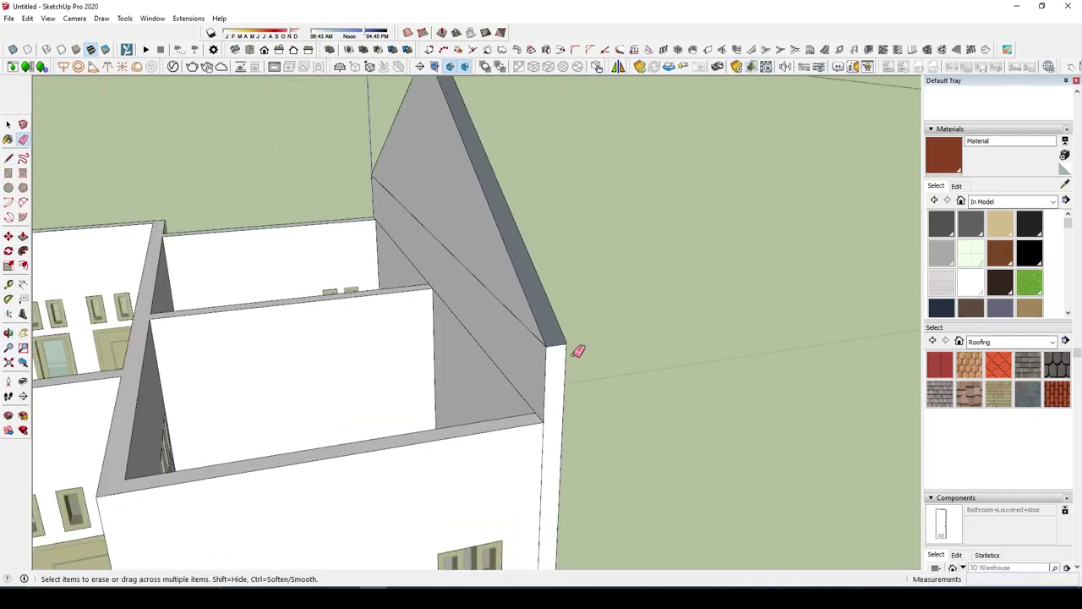
scroll(561, 336, up, 4)
mouse_move(562, 336)
middle_down()
mouse_move(350, 242)
mouse_move(244, 246)
mouse_move(313, 258)
middle_up()
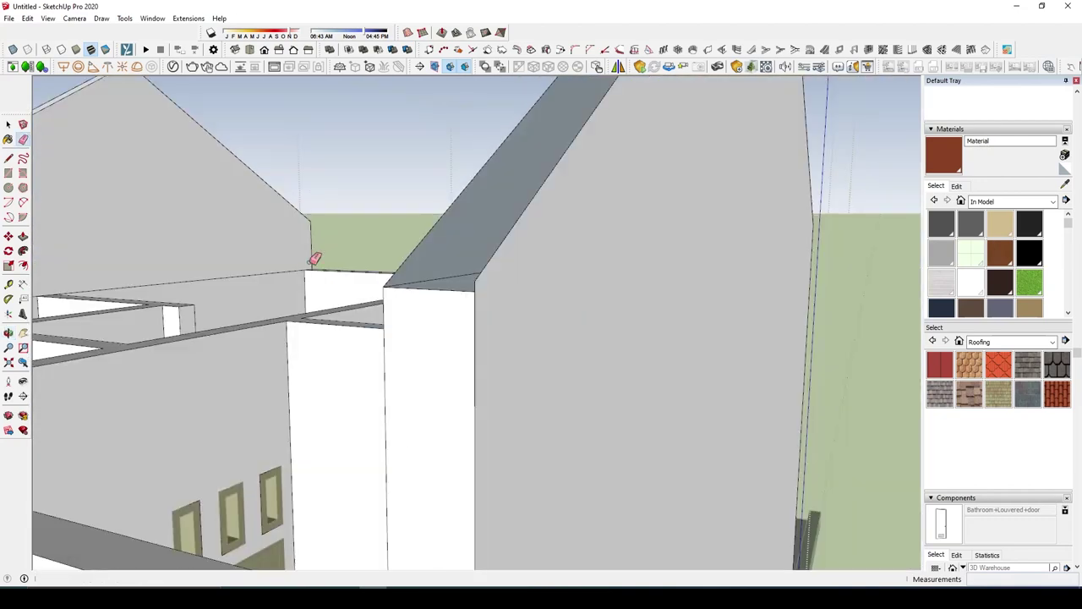
click(477, 279)
mouse_move(406, 275)
middle_down()
mouse_move(676, 304)
mouse_move(451, 290)
middle_up()
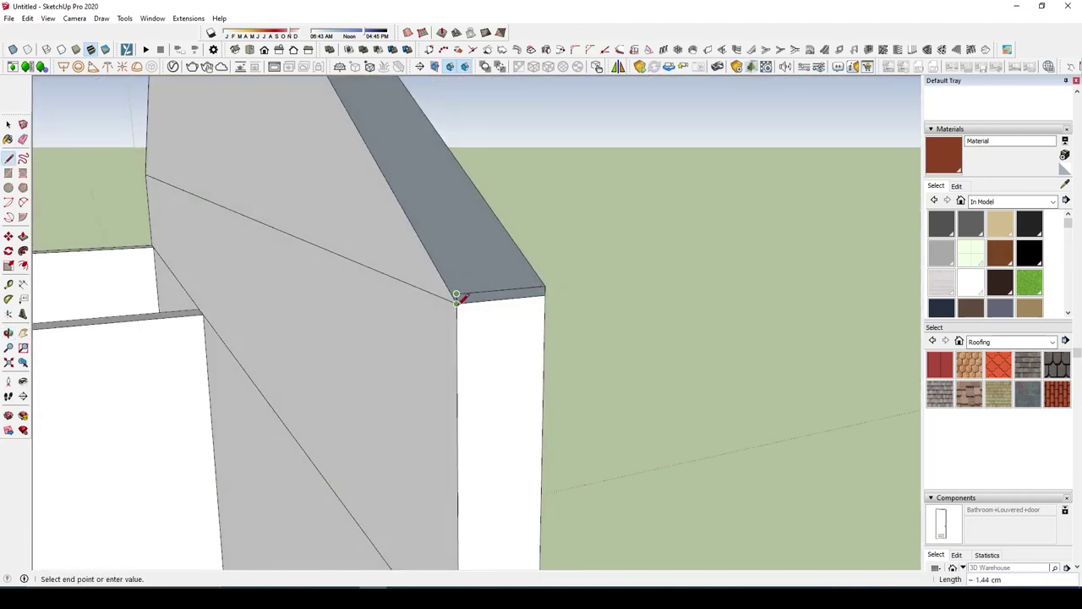
click(457, 289)
scroll(671, 358, down, 2)
scroll(510, 174, down, 3)
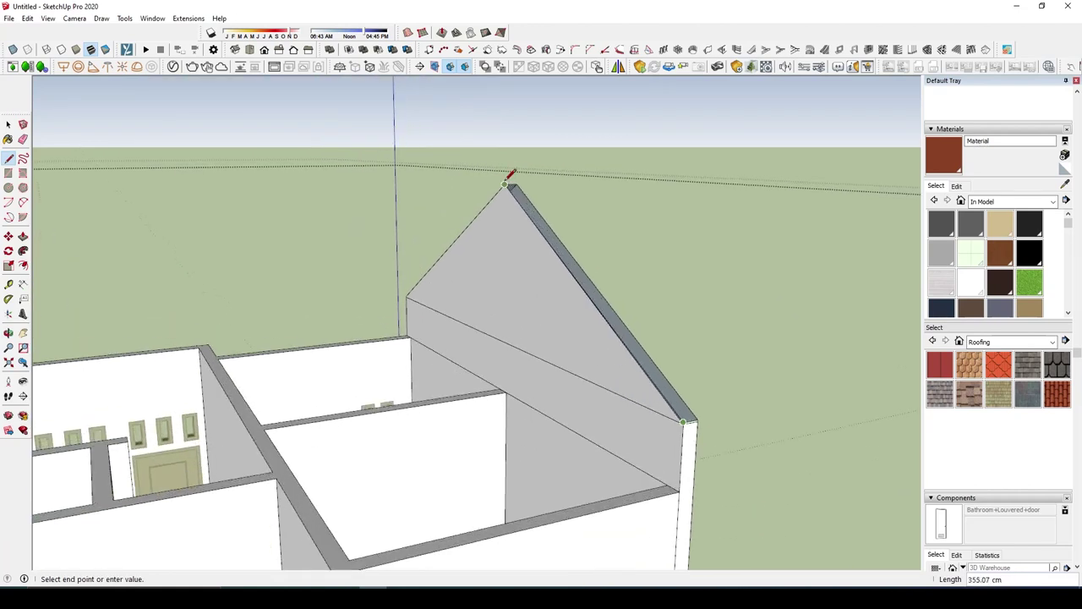
click(508, 175)
scroll(623, 283, up, 5)
scroll(620, 287, up, 1)
Step: Erase stray edges at the wall corners and zoom out to the whole house
key(e)
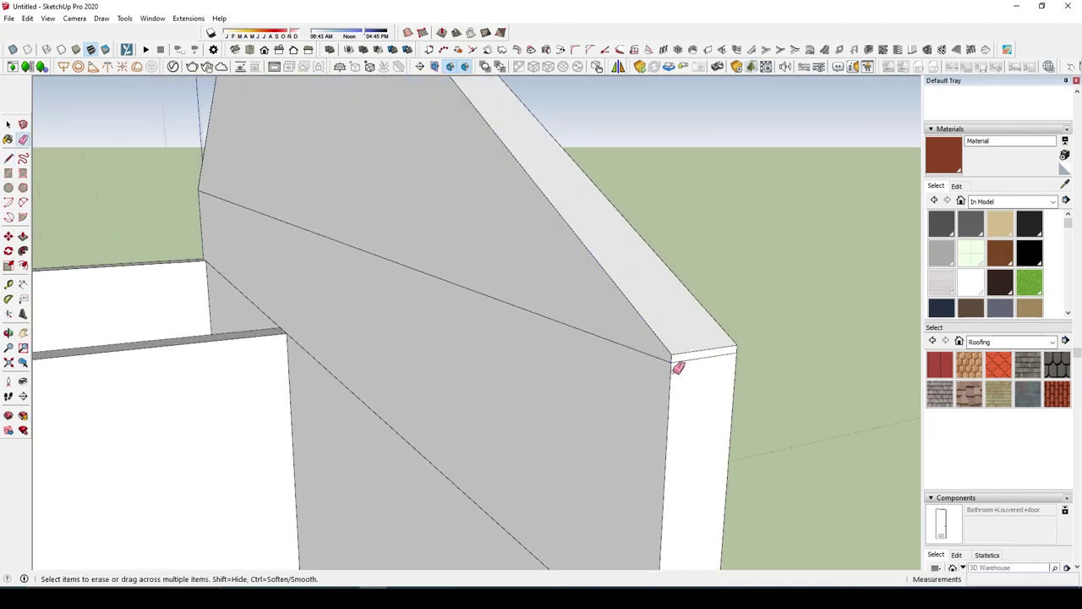
scroll(655, 345, down, 3)
scroll(468, 350, up, 3)
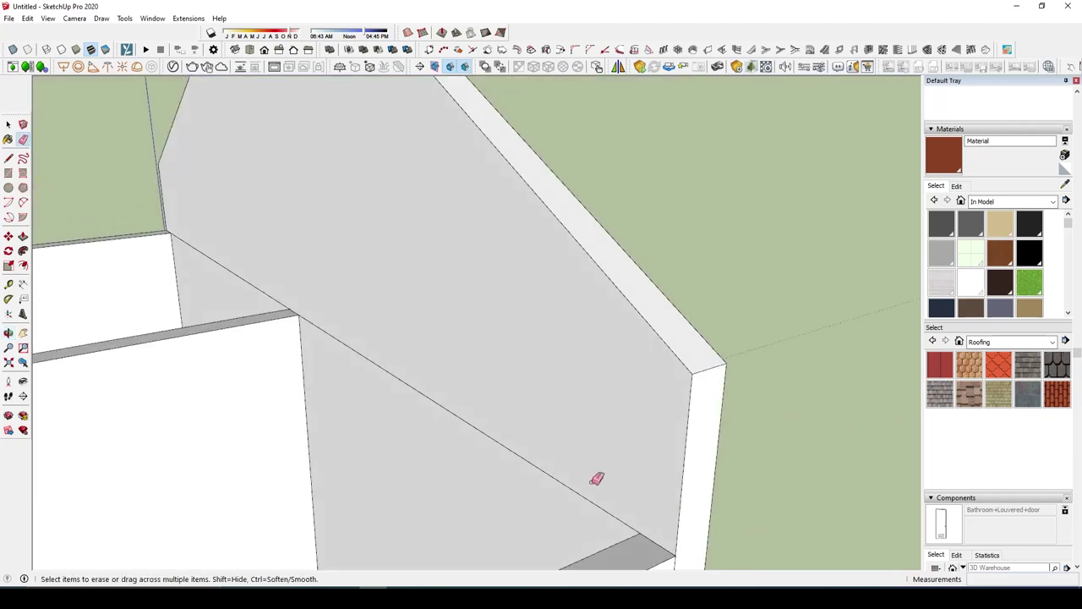
scroll(553, 457, down, 3)
middle_drag(332, 329, 600, 333)
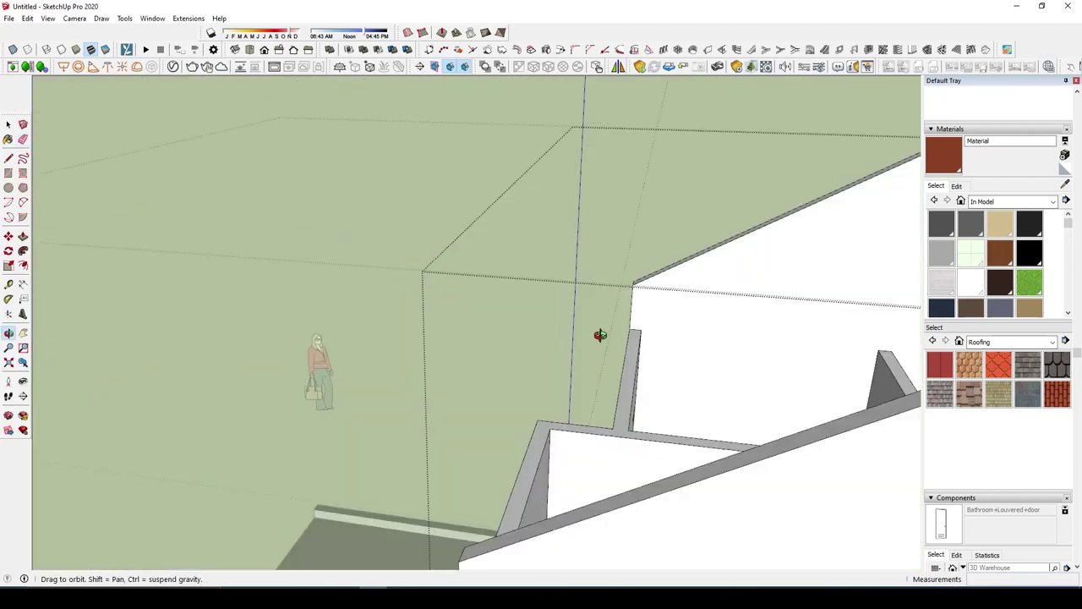
scroll(512, 282, down, 3)
scroll(686, 261, up, 4)
key(space)
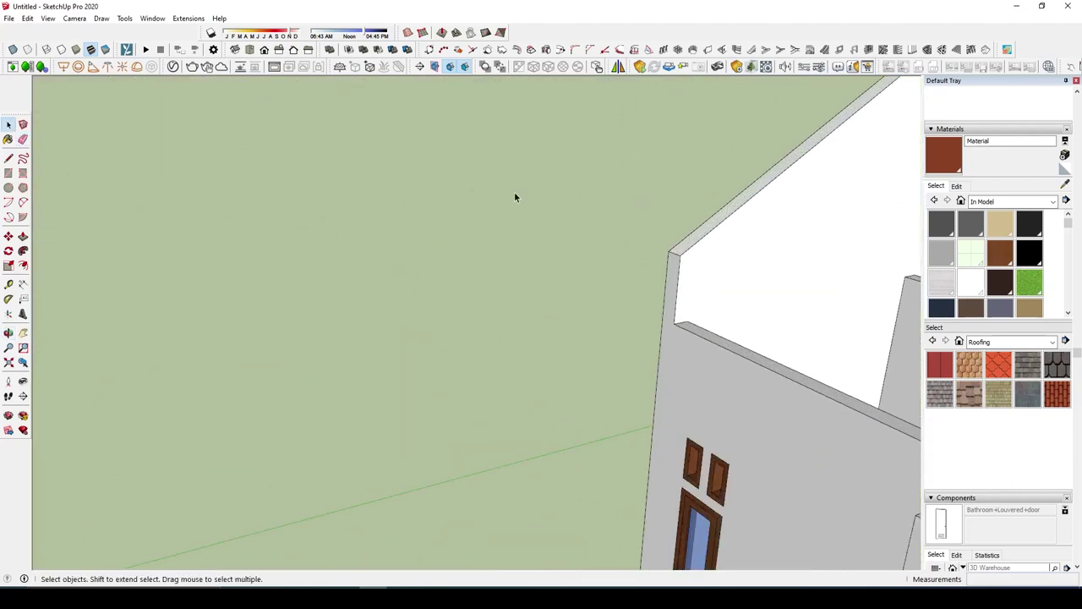
scroll(514, 195, down, 5)
middle_drag(514, 254, 550, 254)
click(26, 18)
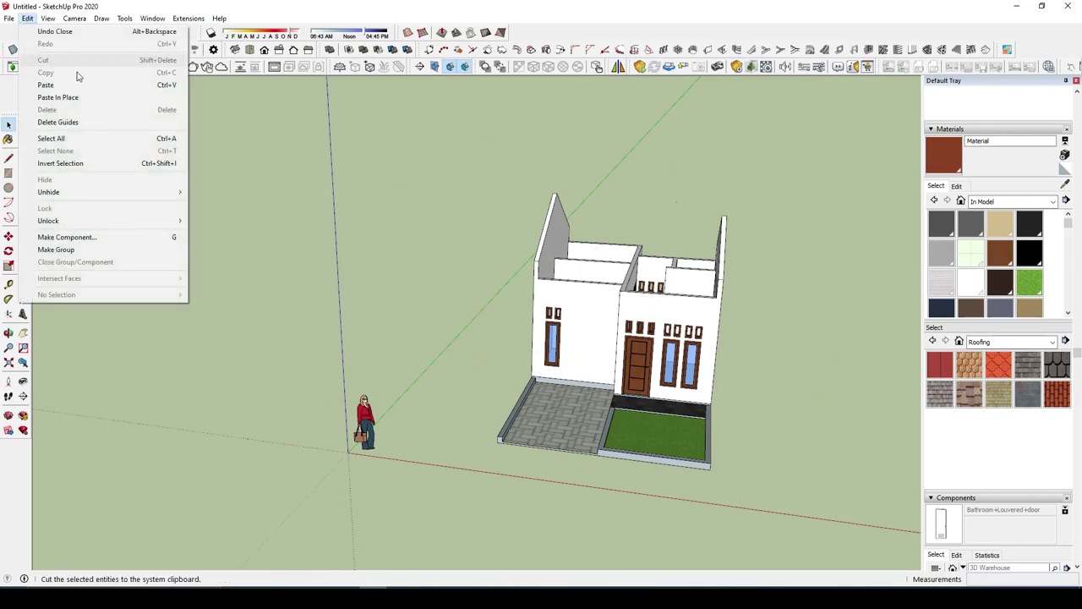
mouse_move(48, 192)
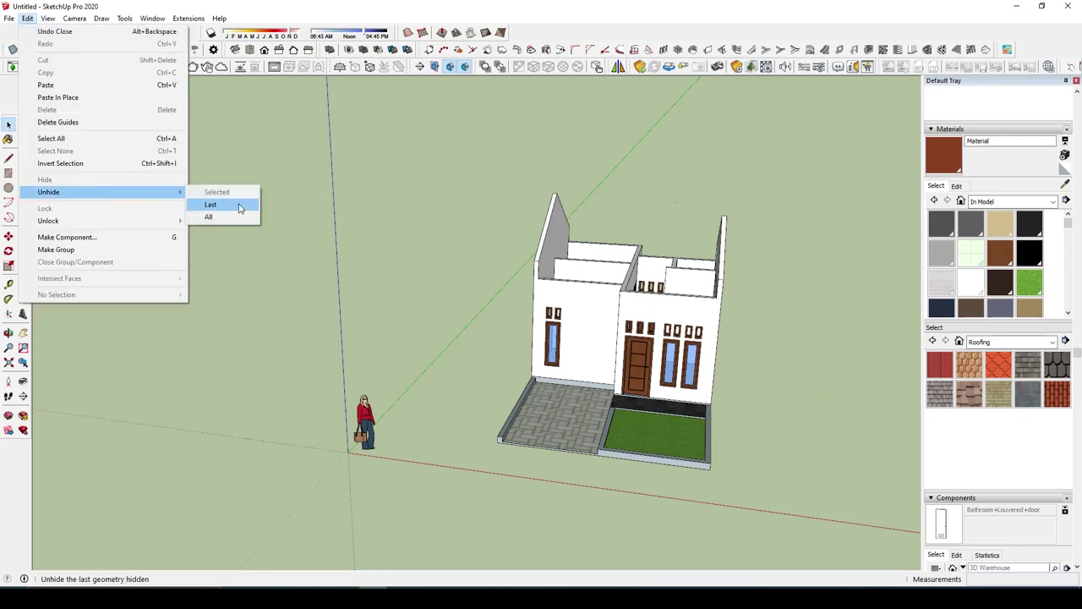
Step: Unhide the last hidden roof and frame an eye-level view of the facade
click(228, 204)
mouse_move(532, 203)
middle_down()
mouse_move(648, 290)
mouse_move(625, 389)
middle_up()
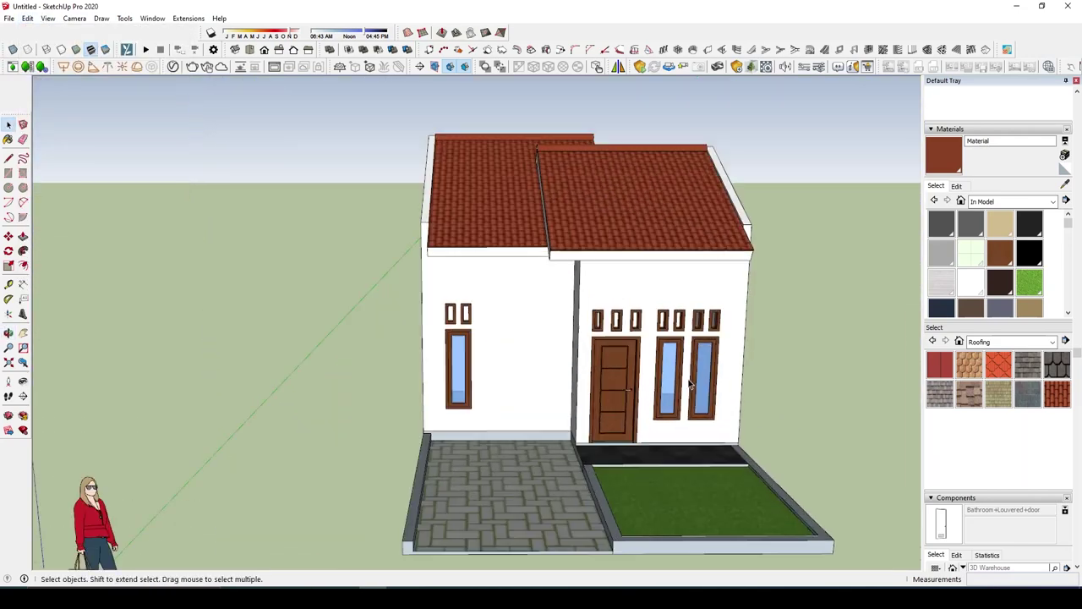
scroll(609, 398, up, 3)
scroll(600, 569, up, 3)
scroll(599, 569, down, 4)
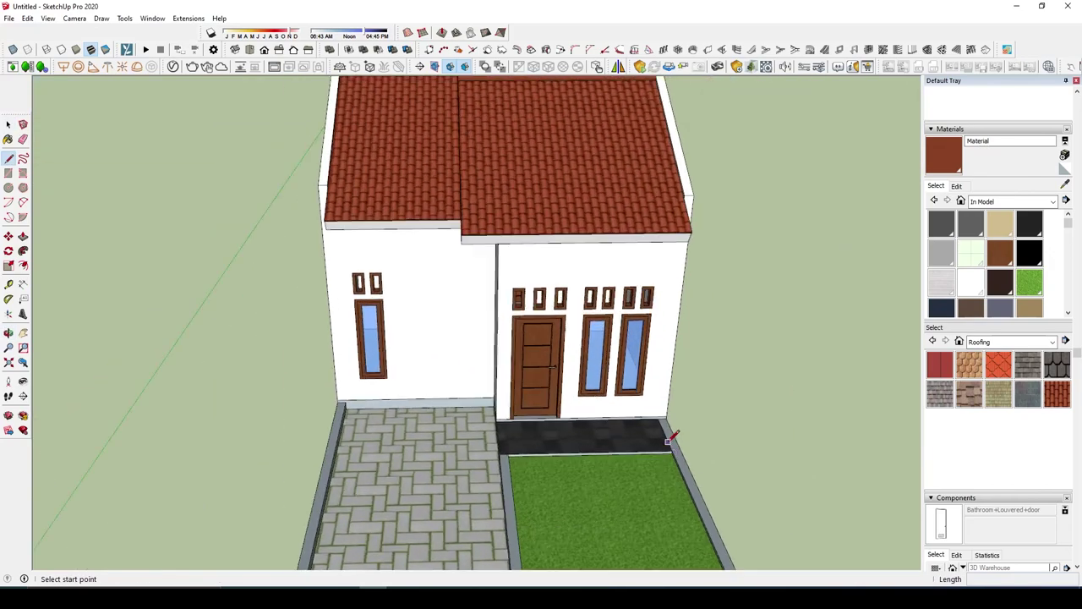
middle_drag(600, 558, 673, 433)
scroll(474, 307, up, 1)
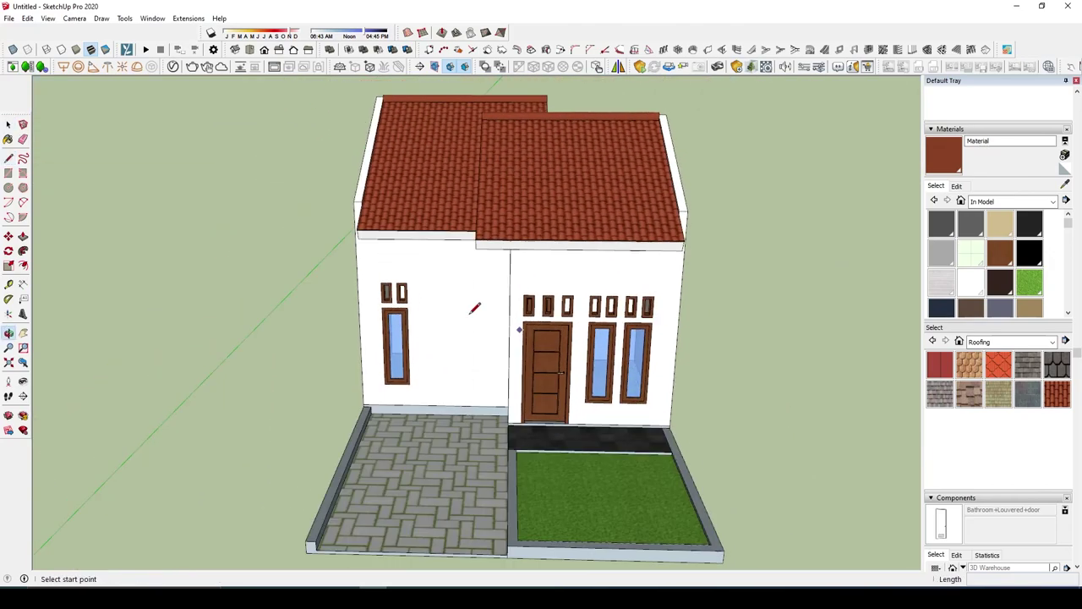
scroll(448, 261, up, 2)
scroll(445, 273, up, 1)
scroll(555, 382, down, 2)
Step: Select the house group and start the Tape Measure tool
key(space)
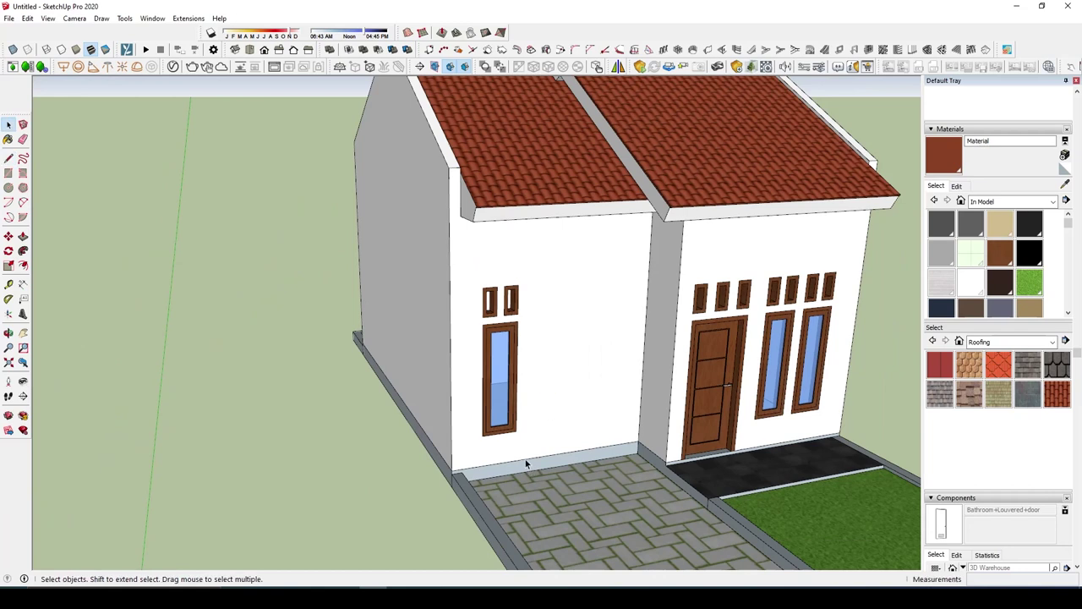
click(526, 464)
key(t)
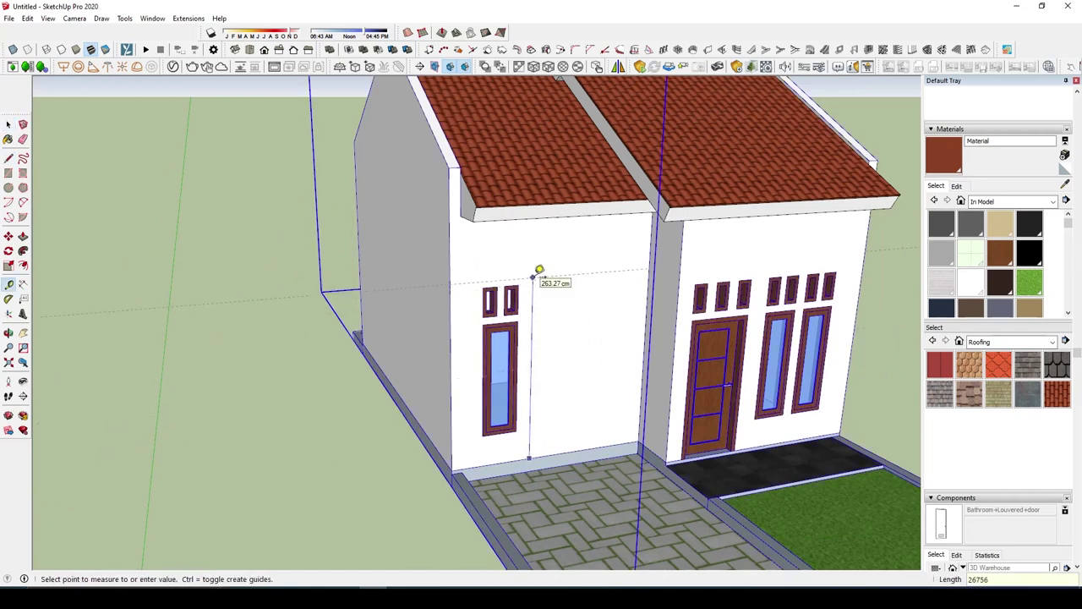
Step: Draw a horizontal line across the front-left wall and move it higher up the wall
click(539, 270)
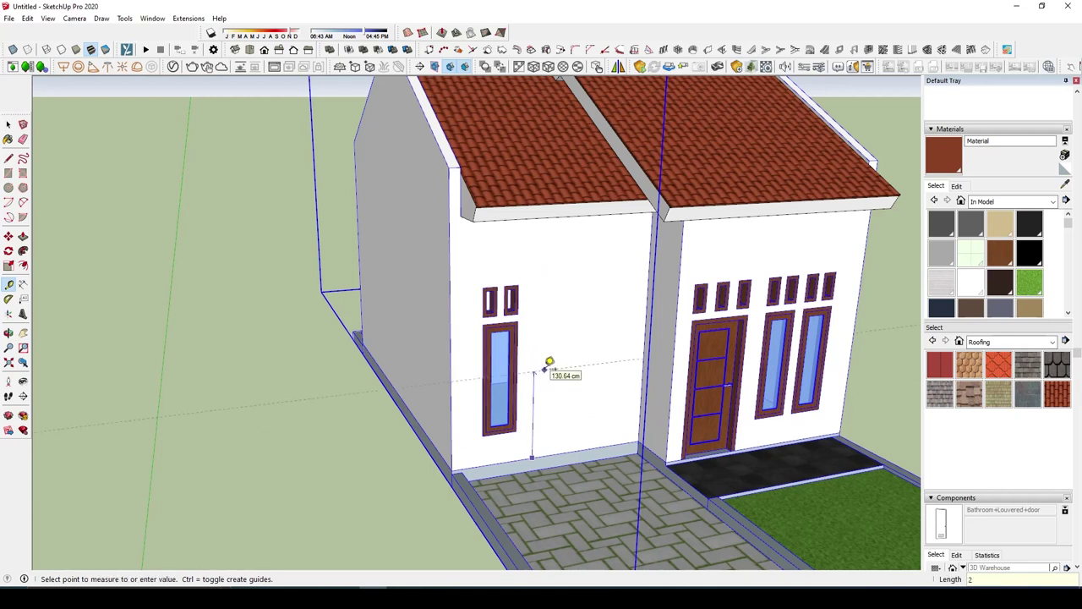
text(75)
key(Escape)
key(l)
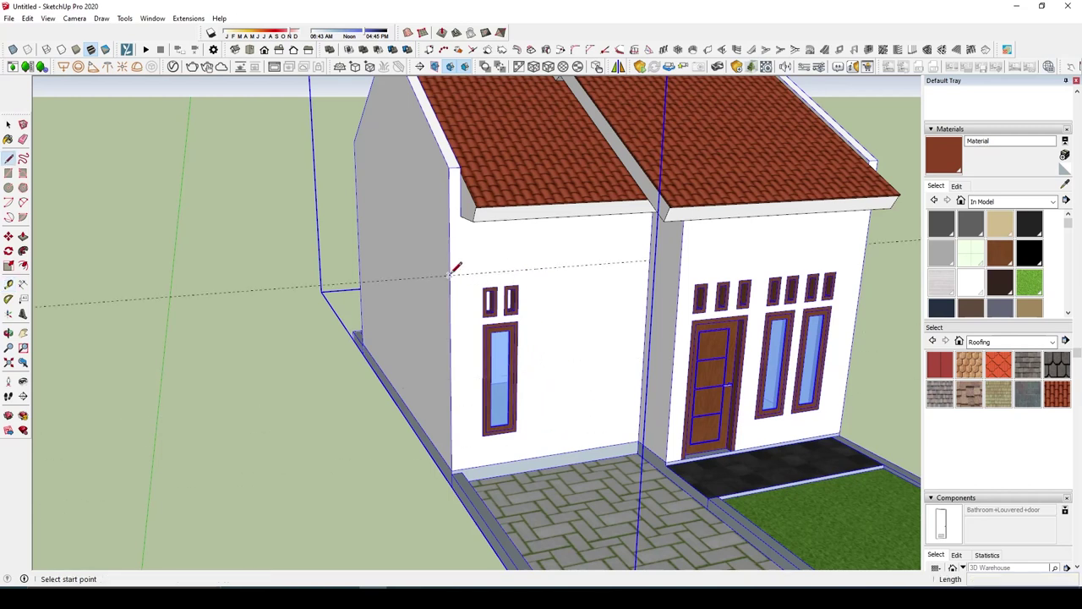
click(449, 274)
click(649, 258)
key(space)
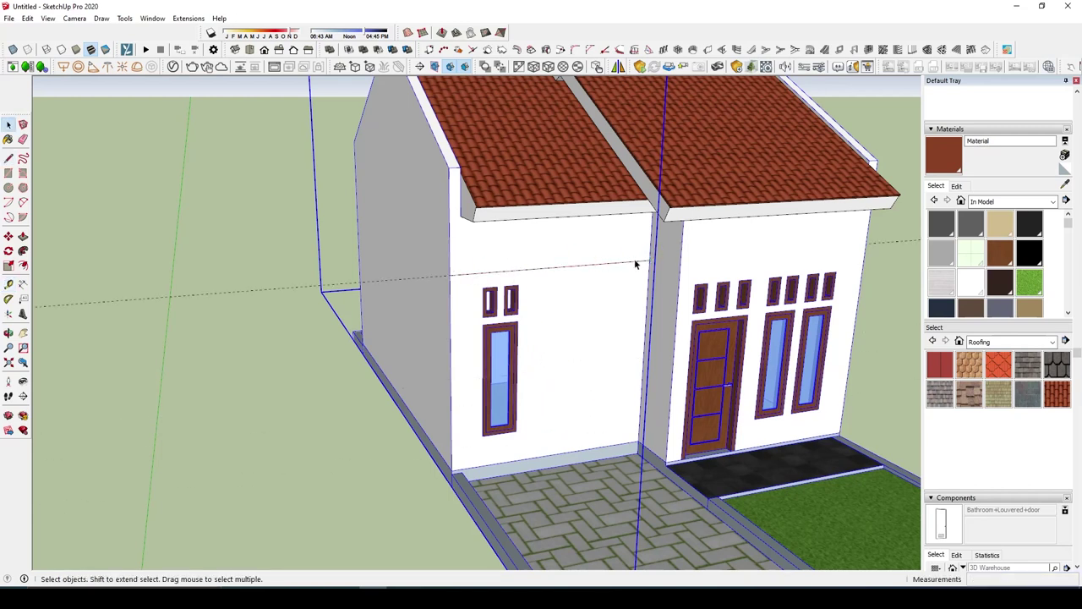
click(640, 262)
key(m)
click(637, 302)
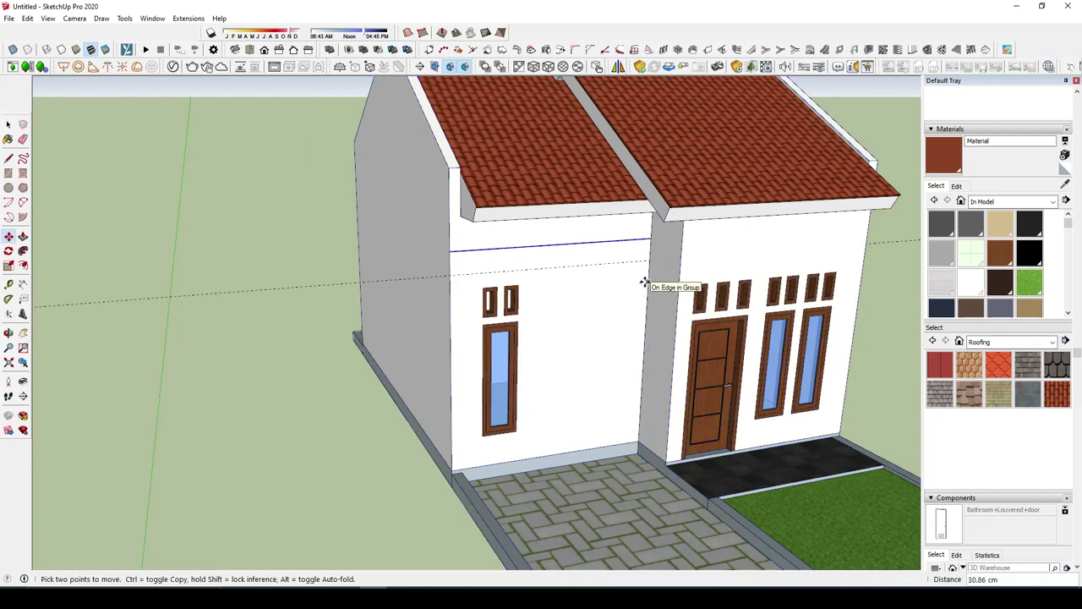
click(644, 283)
Step: Place a vertical guide 45 cm right of the right small window's top corner
scroll(564, 272, up, 1)
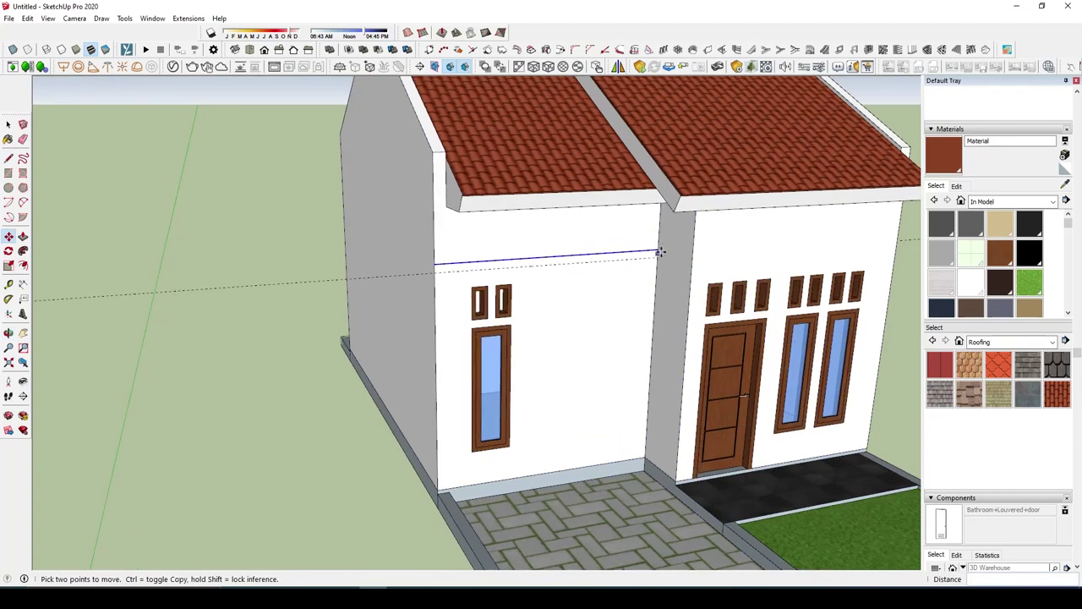
scroll(570, 290, down, 2)
middle_drag(569, 290, 486, 280)
scroll(443, 292, up, 2)
scroll(441, 289, up, 1)
scroll(441, 287, up, 2)
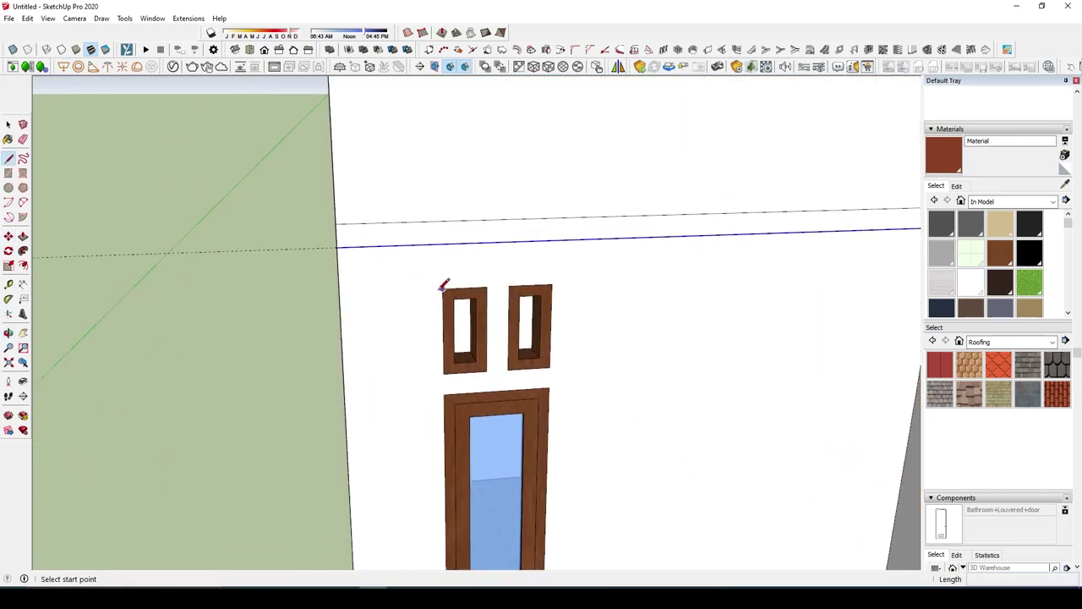
click(441, 289)
key(space)
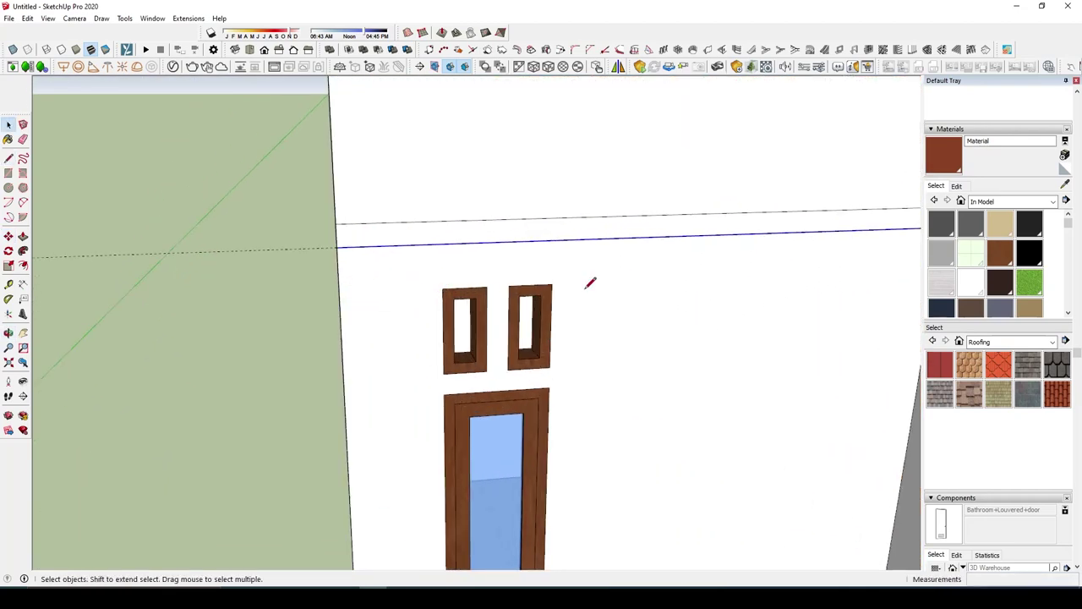
key(l)
click(552, 285)
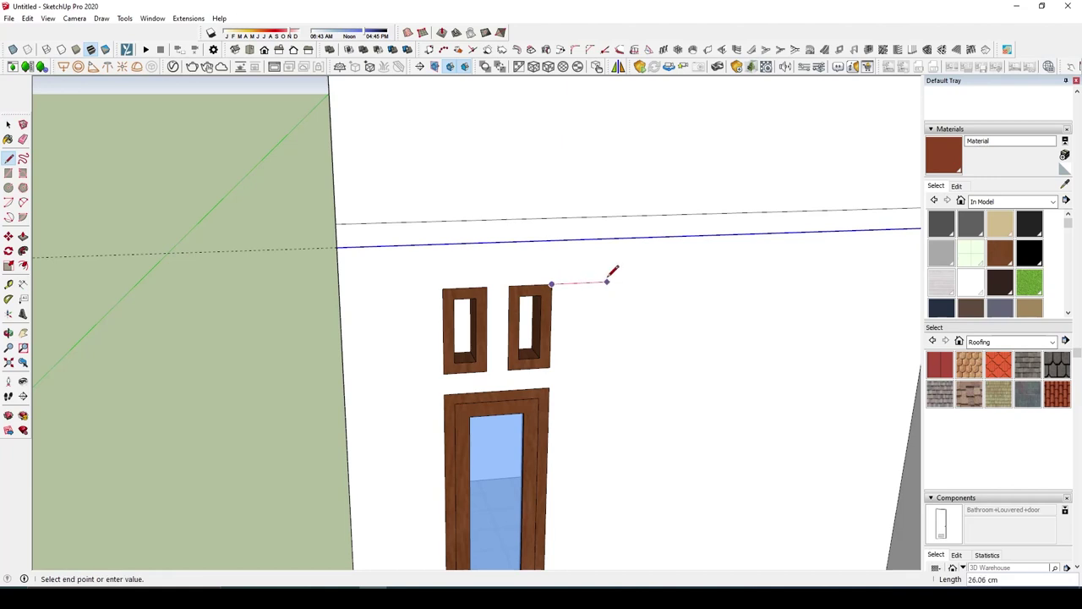
key(t)
click(551, 325)
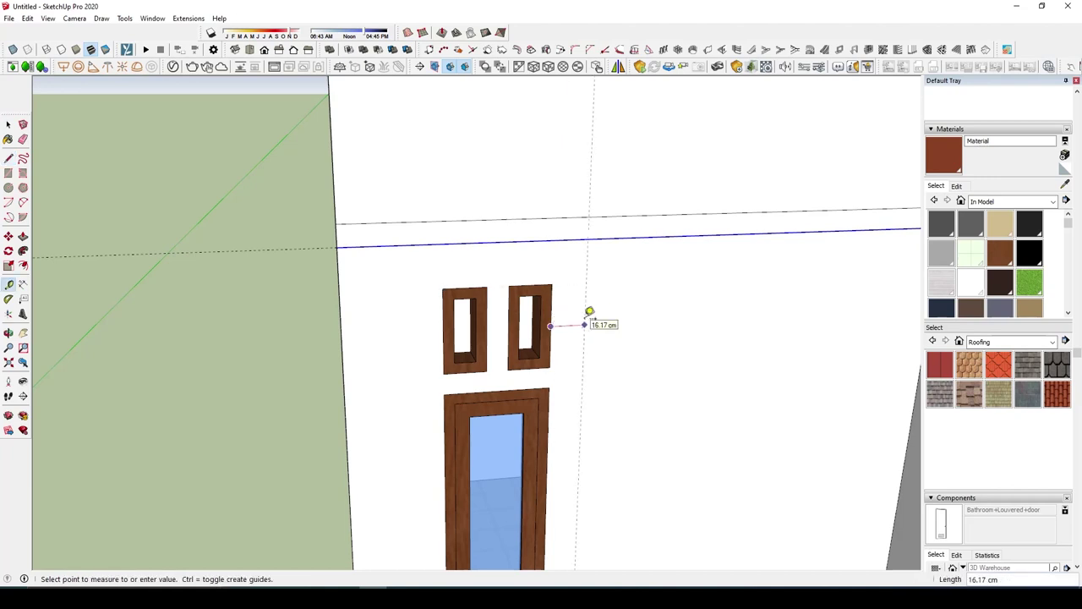
key(Return)
scroll(617, 285, down, 3)
Step: Draw a vertical line along the guide from wall bottom to top, erasing a leftover line
key(l)
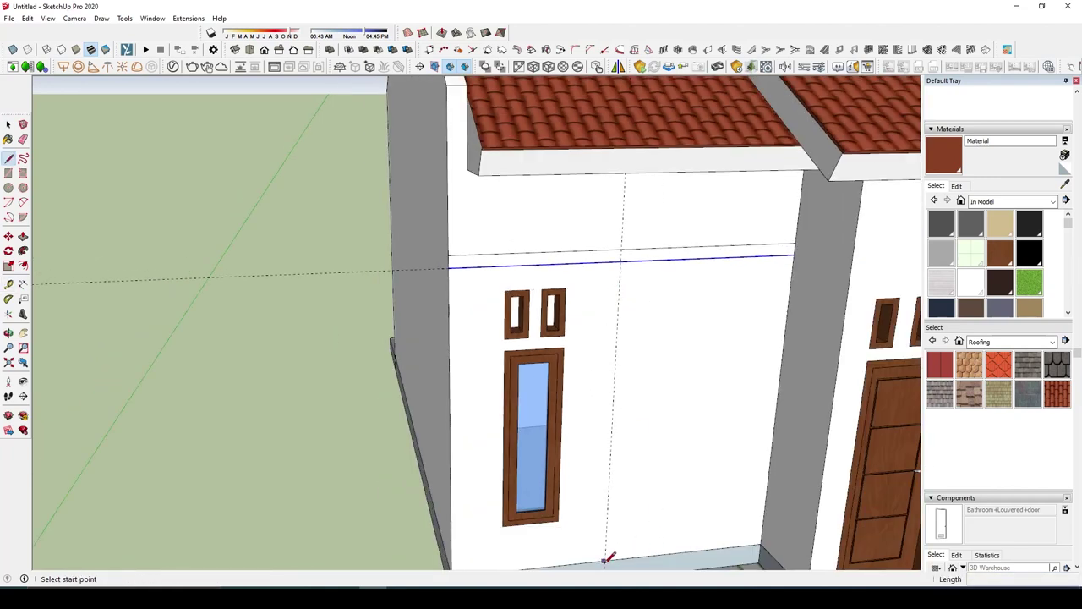
click(607, 561)
middle_drag(616, 403, 619, 149)
click(620, 149)
scroll(651, 225, down, 1)
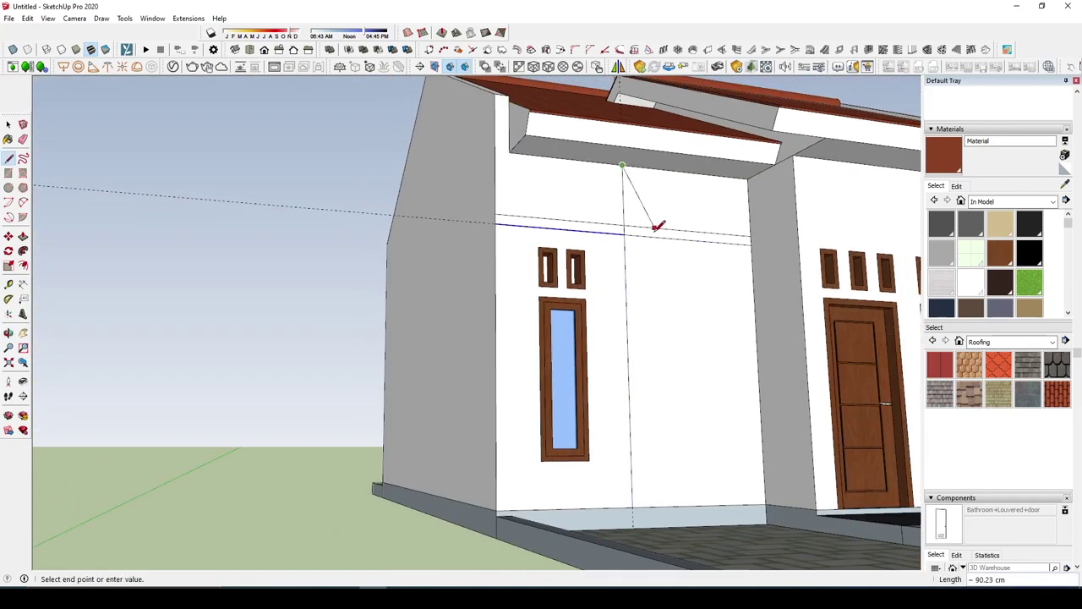
key(r)
key(e)
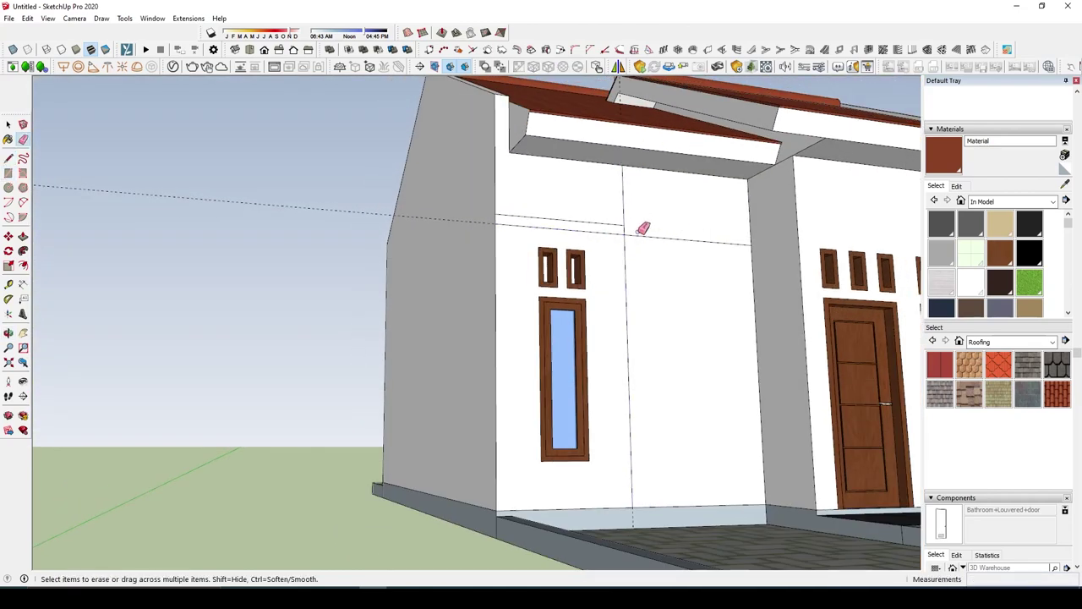
click(642, 233)
middle_drag(642, 233, 671, 300)
Step: Cut the front-left wall face and edges, then Paste In Place inside the left wall group
key(p)
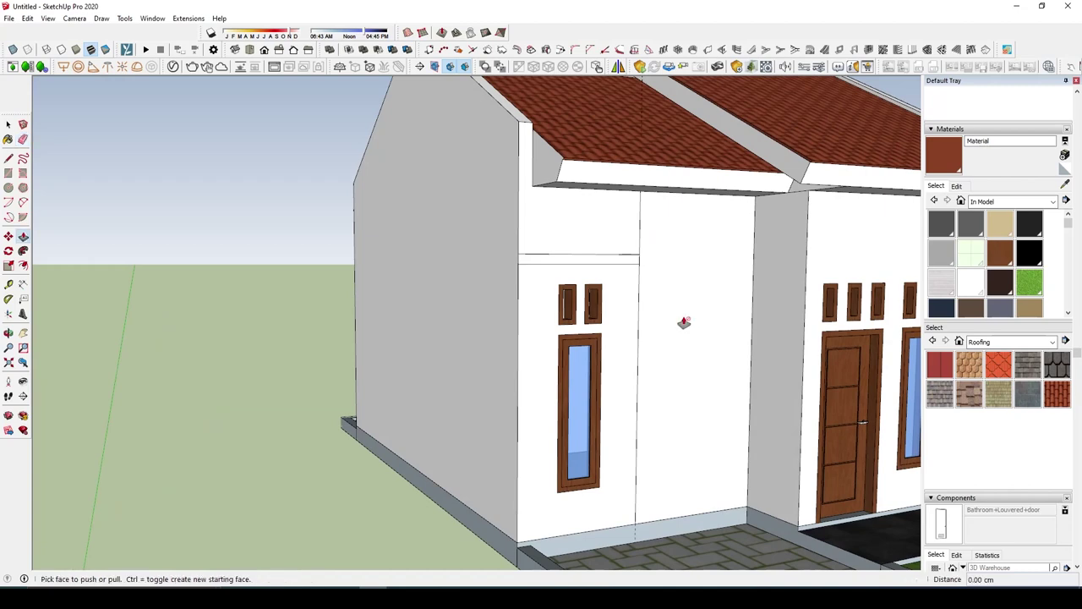
key(space)
click(640, 285)
click(640, 285)
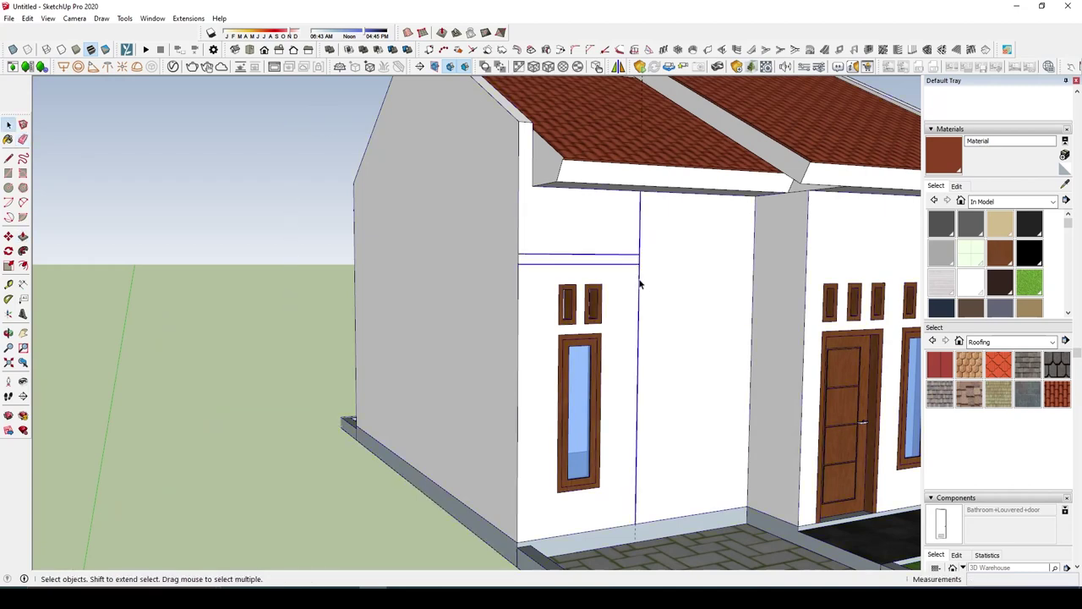
key(Delete)
click(688, 307)
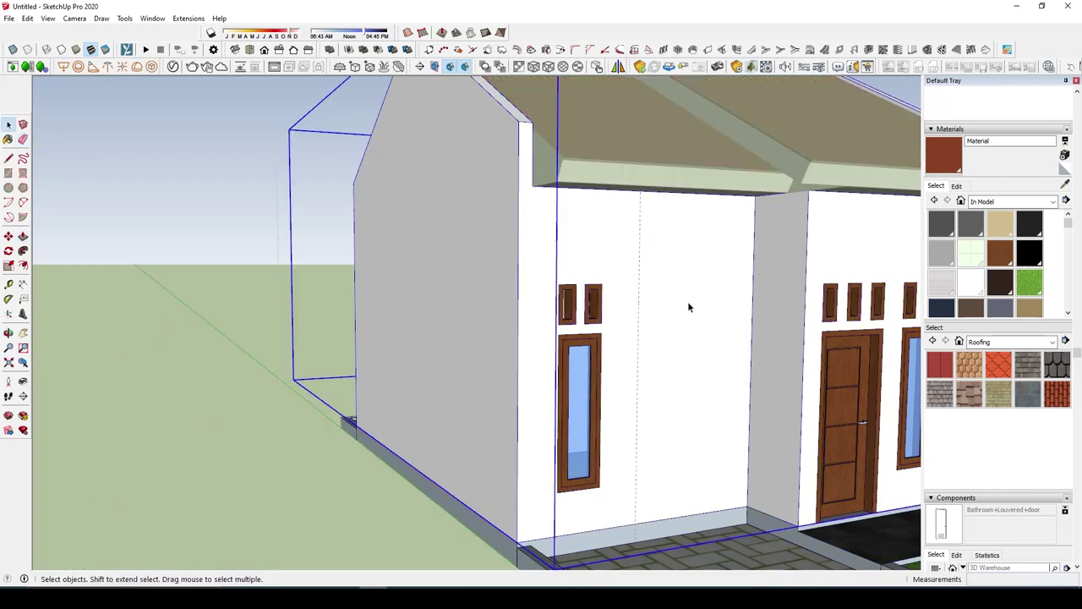
double_click(688, 307)
click(28, 19)
click(58, 97)
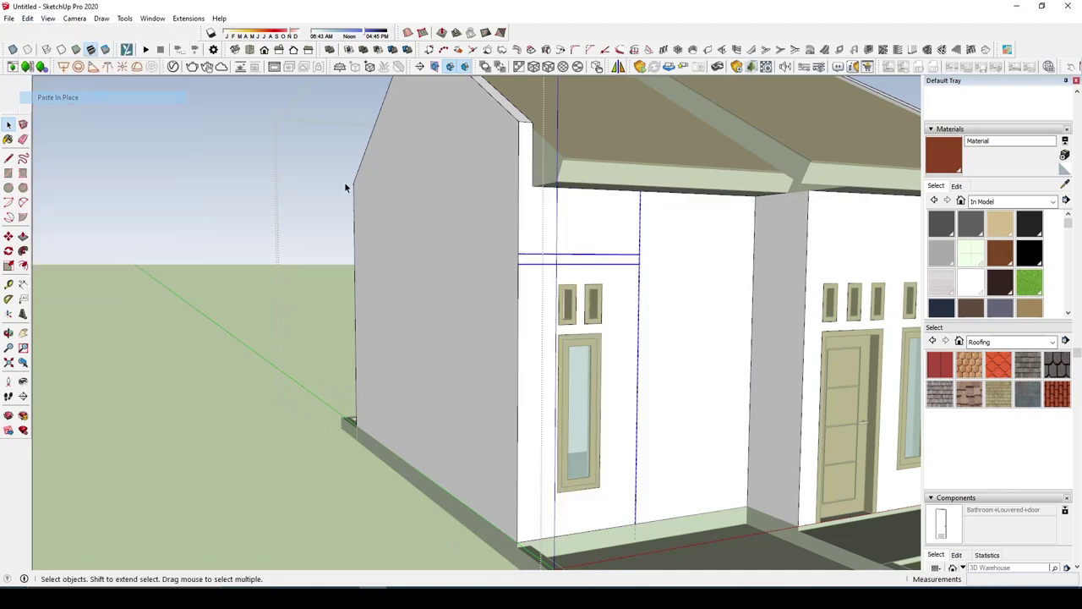
Step: Push the split right section of the wall forward
key(p)
drag(679, 289, 719, 284)
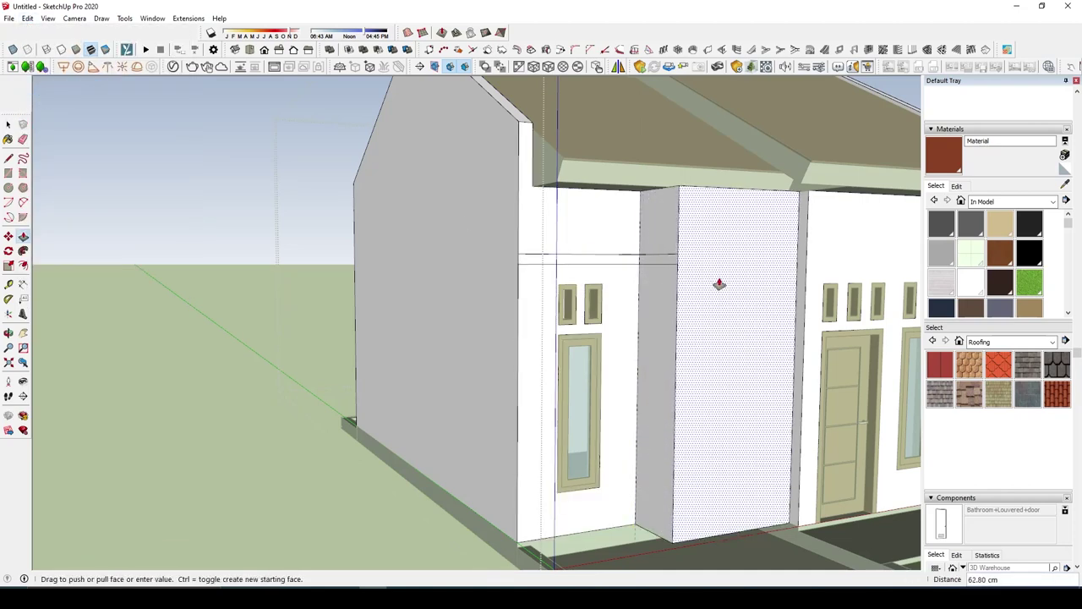
click(719, 284)
Step: Extrude the thin band above the windows 40 cm outward into a ledge
scroll(628, 254, up, 3)
click(623, 278)
scroll(652, 283, up, 1)
click(601, 286)
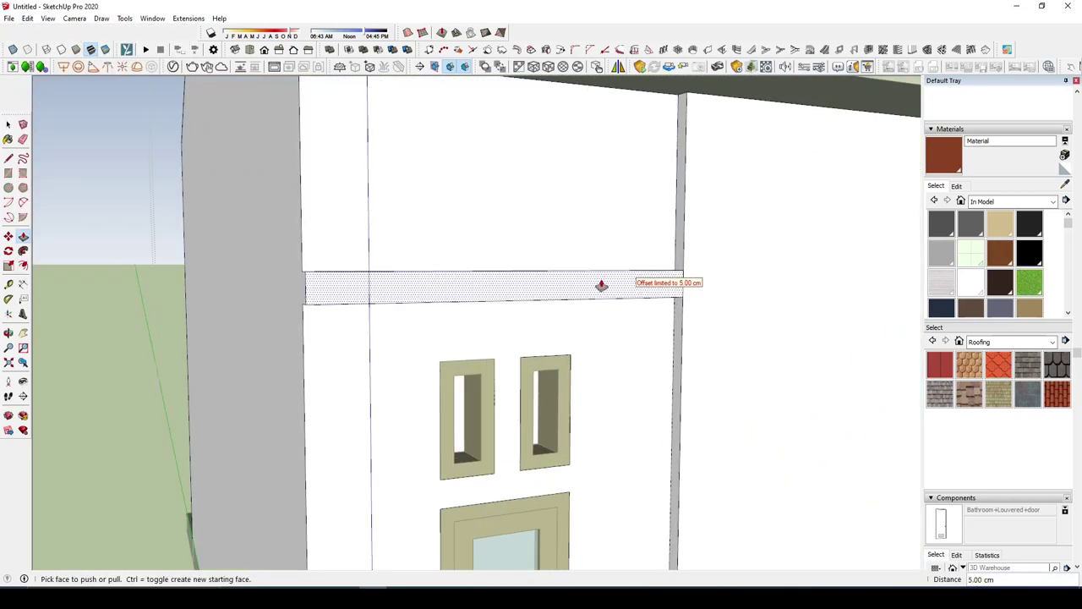
click(601, 285)
text(40)
key(Return)
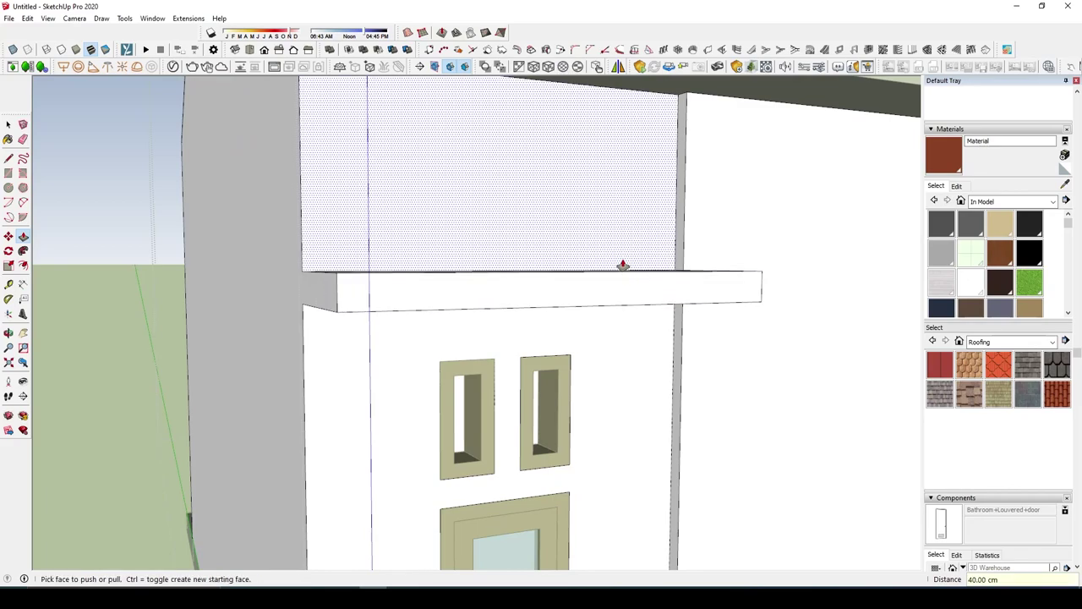
scroll(624, 263, down, 5)
key(space)
middle_drag(660, 225, 503, 213)
scroll(450, 279, up, 2)
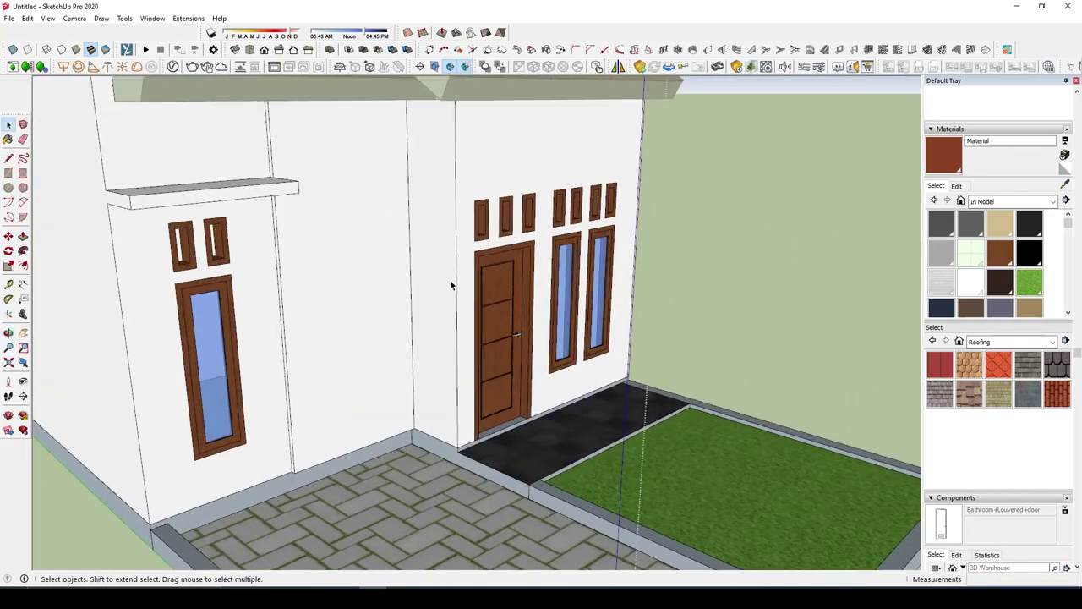
middle_drag(450, 279, 406, 220)
Step: Draw a vertical line splitting the base band at the wall corner
scroll(411, 415, up, 2)
scroll(322, 442, up, 2)
scroll(322, 442, up, 2)
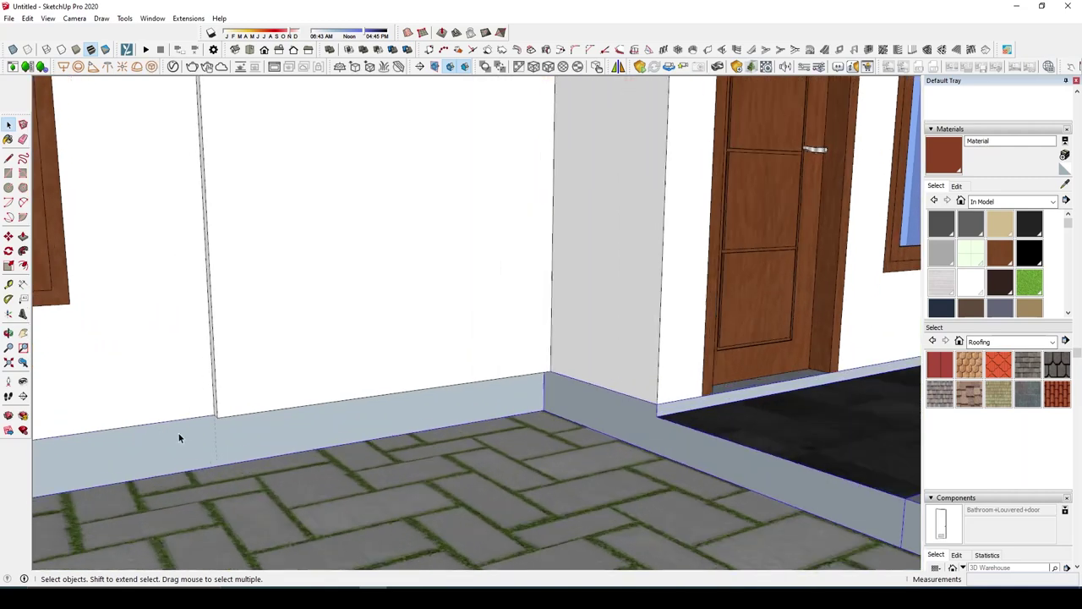
scroll(181, 437, up, 2)
middle_drag(225, 437, 254, 316)
key(l)
click(214, 400)
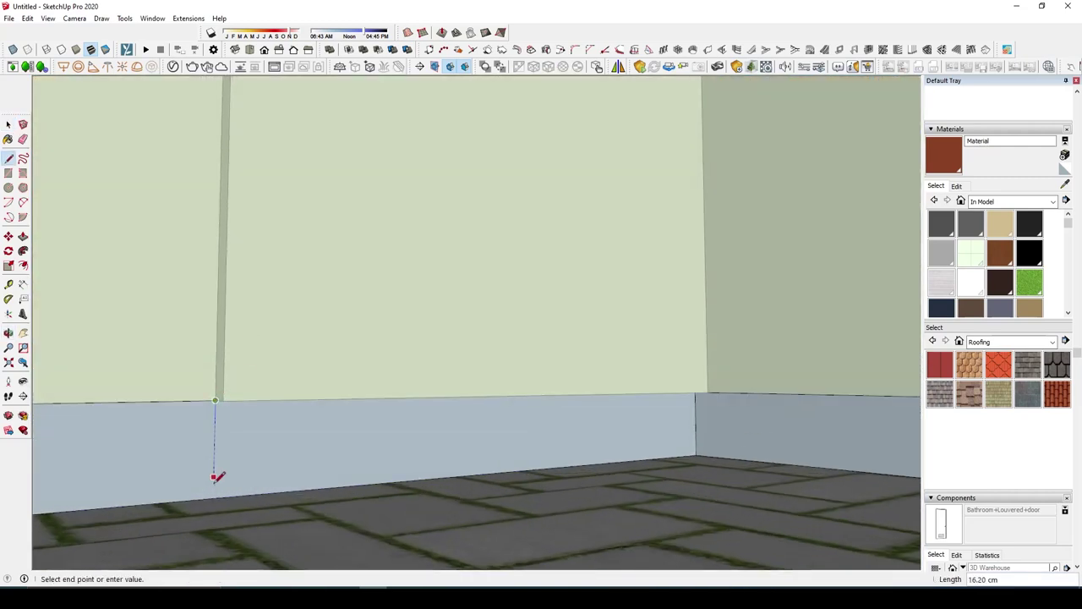
click(213, 497)
Step: Push the split base band face 5 cm inward
key(space)
click(254, 461)
key(p)
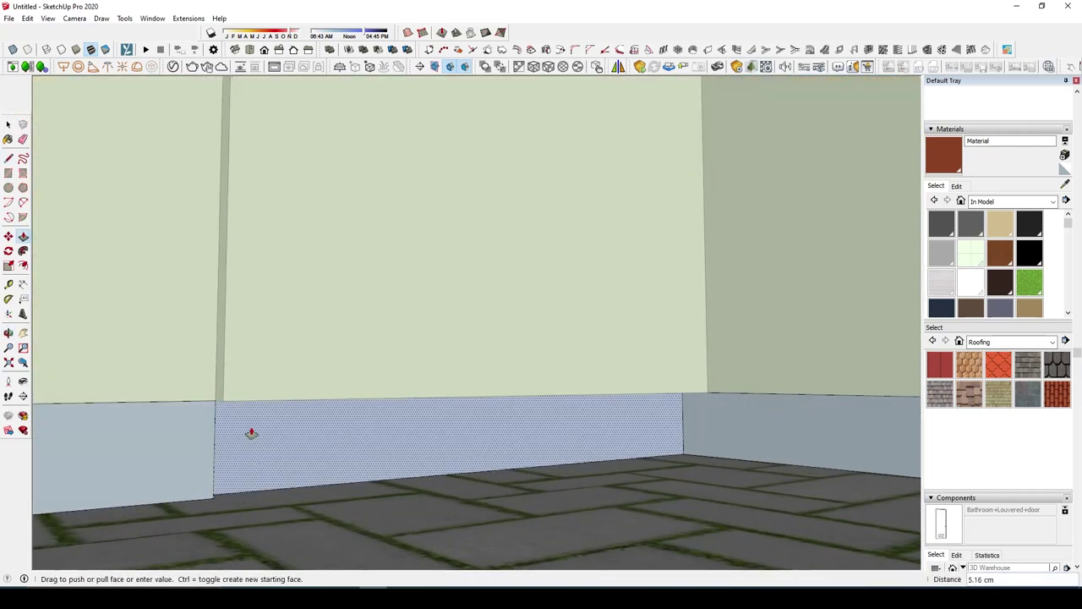
drag(249, 432, 233, 397)
click(233, 398)
scroll(221, 406, up, 1)
Step: Use Orient Faces on the base band so all its faces point outward
key(e)
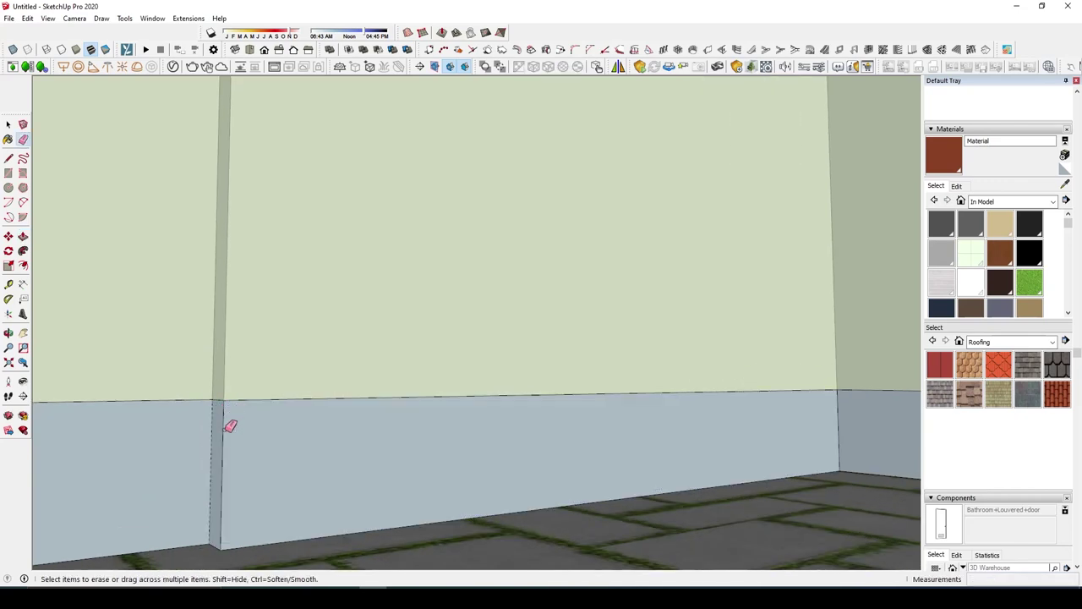
middle_drag(230, 428, 417, 488)
key(shift+z)
key(space)
middle_drag(551, 362, 401, 409)
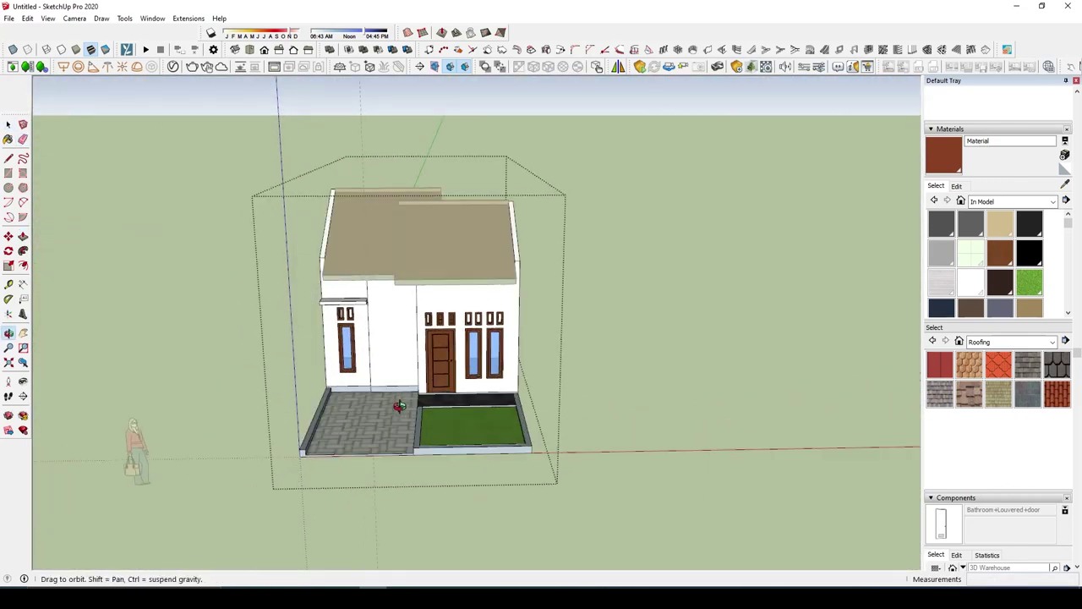
scroll(376, 344, up, 2)
scroll(381, 353, up, 1)
scroll(339, 415, up, 2)
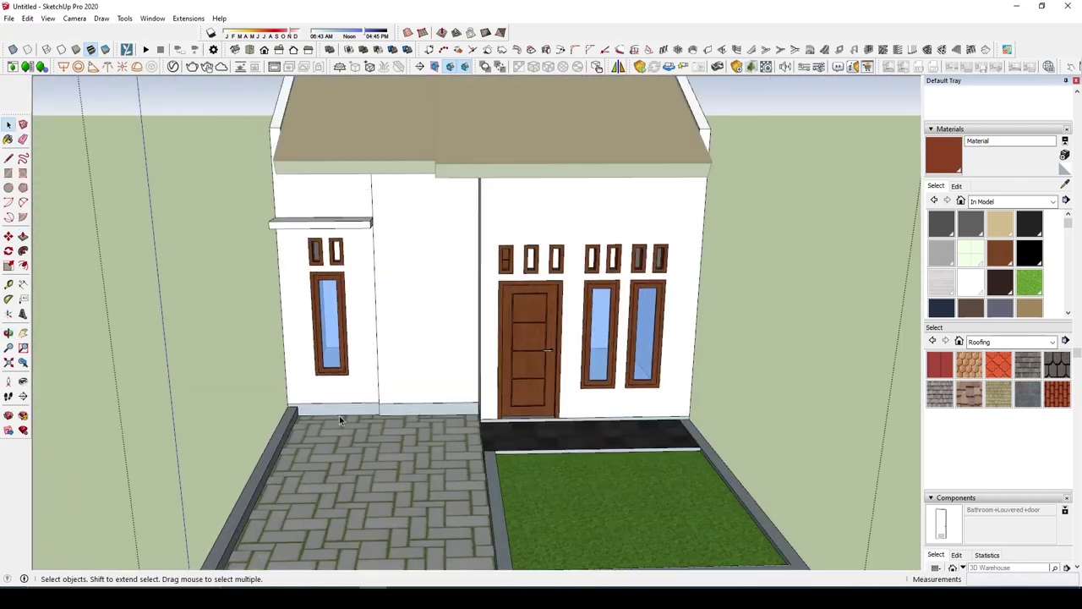
scroll(362, 408, up, 1)
click(362, 408)
right_click(362, 408)
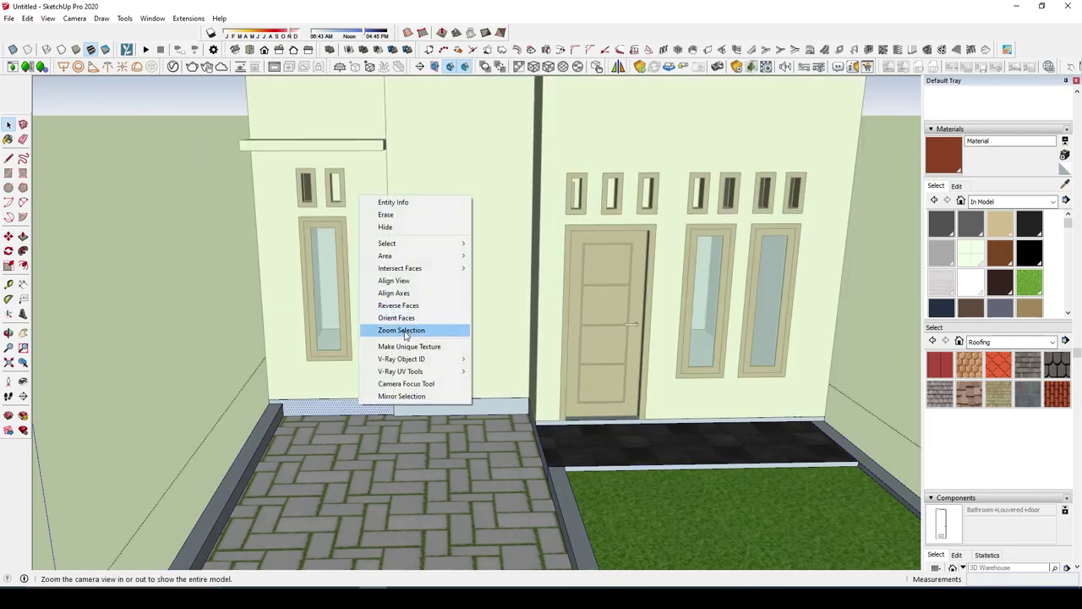
click(406, 317)
Step: Select the base band's front faces, then survey the paving and grass bed
scroll(701, 326, up, 5)
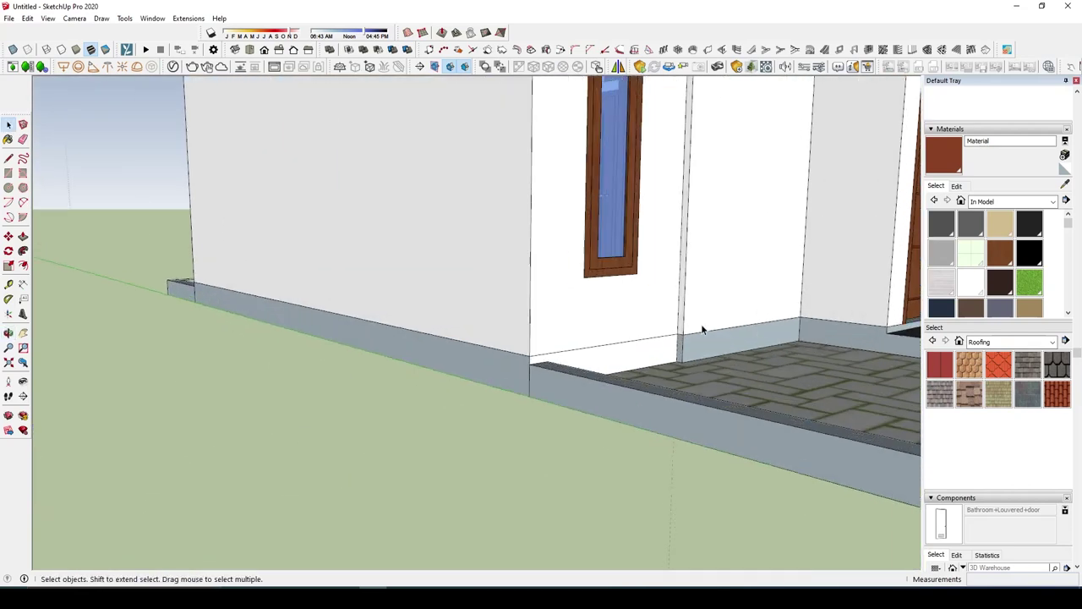
scroll(688, 345, up, 2)
triple_click(688, 345)
scroll(674, 343, down, 1)
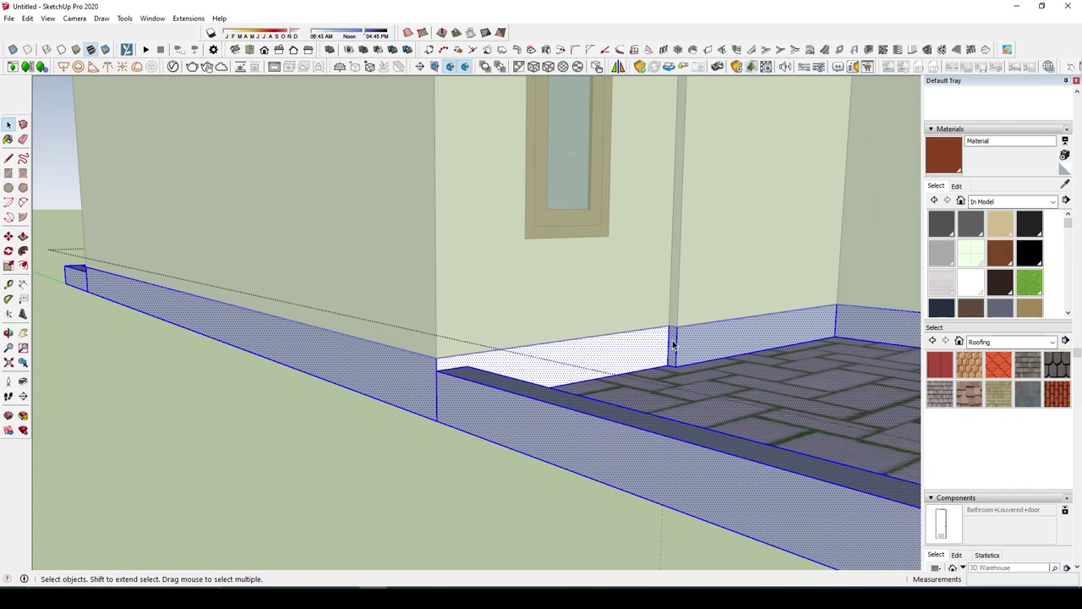
click(673, 343)
middle_drag(697, 336, 806, 349)
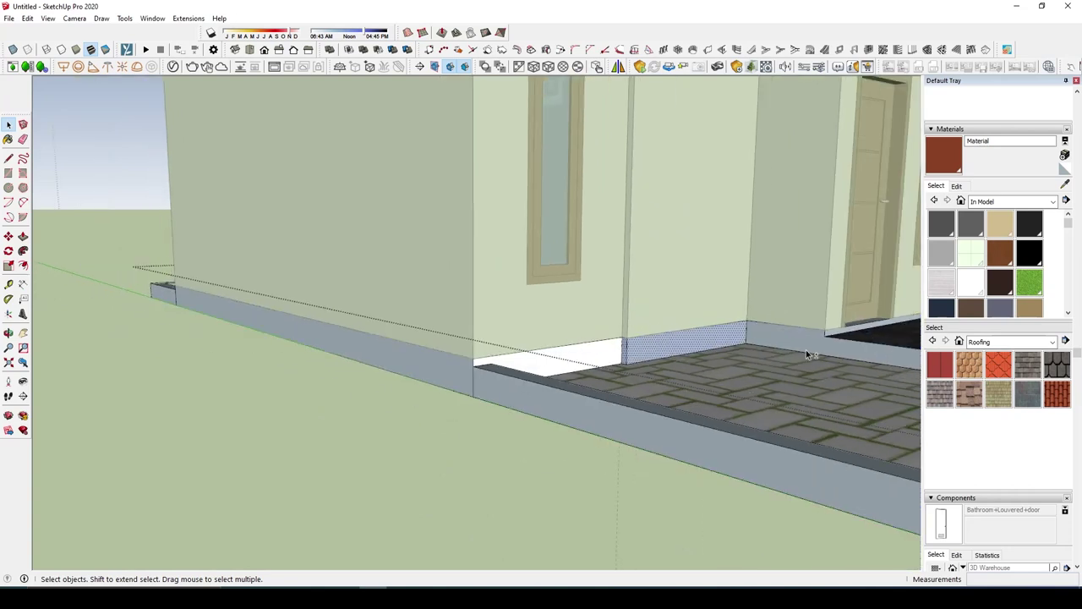
click(619, 443)
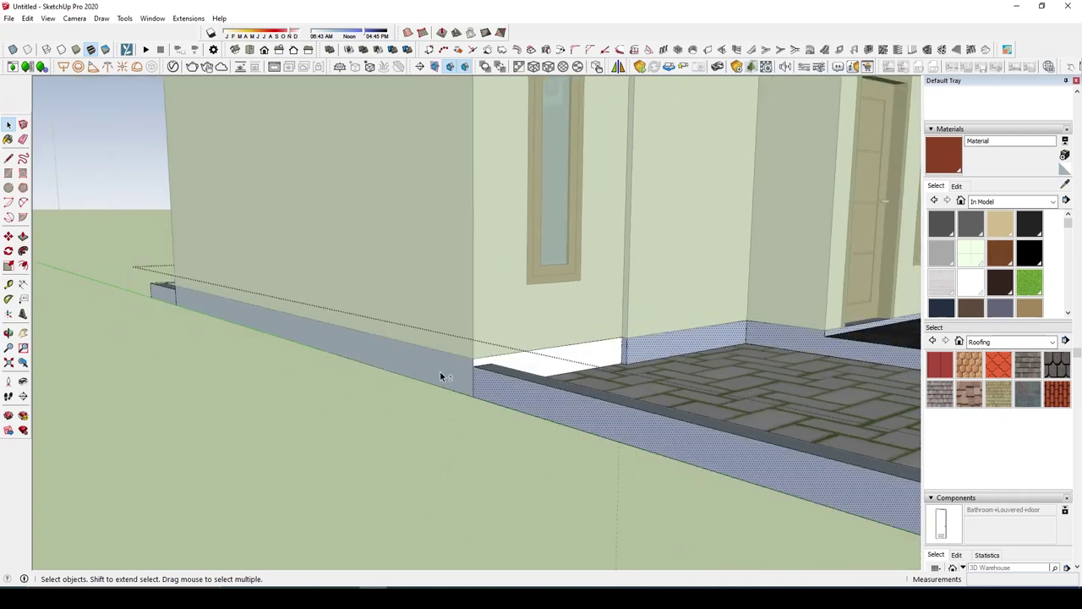
shift+click(440, 375)
middle_drag(133, 286, 161, 394)
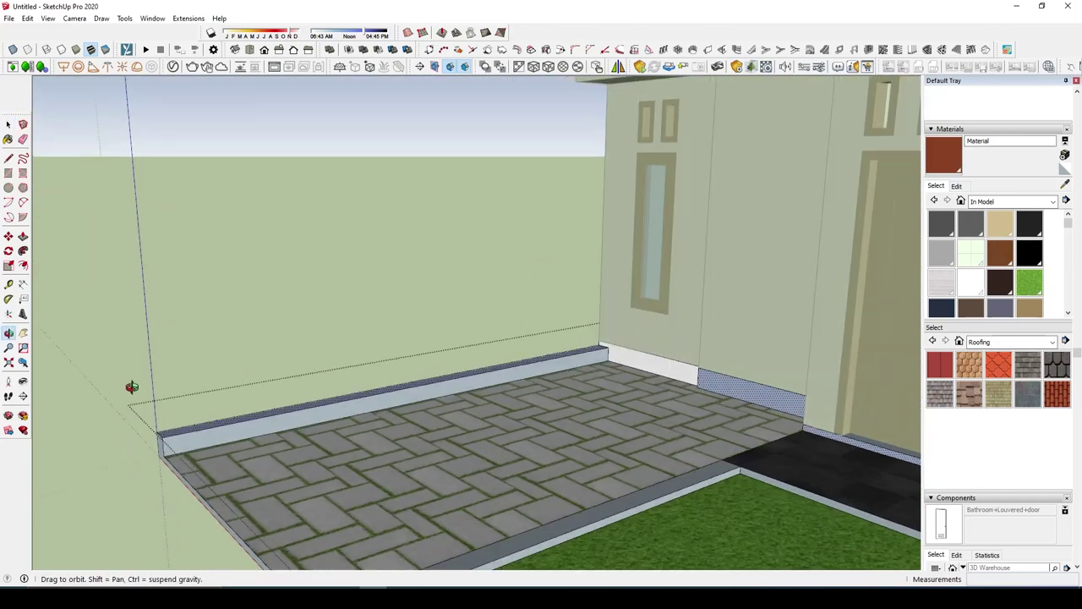
middle_drag(502, 375, 609, 443)
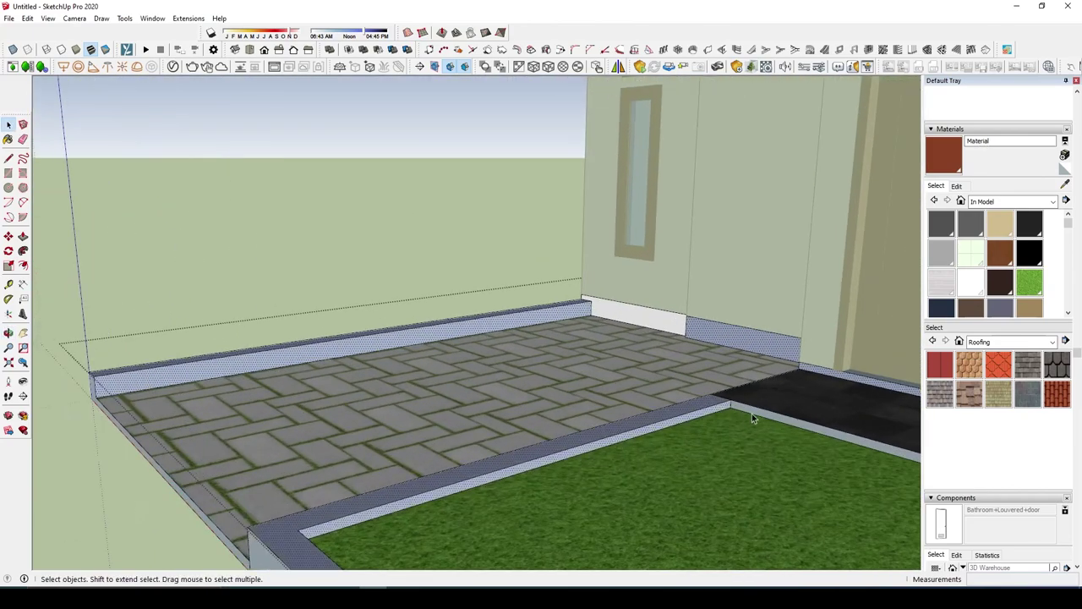
scroll(578, 402, down, 5)
mouse_move(575, 457)
middle_down()
mouse_move(865, 512)
mouse_move(674, 398)
mouse_move(480, 428)
middle_up()
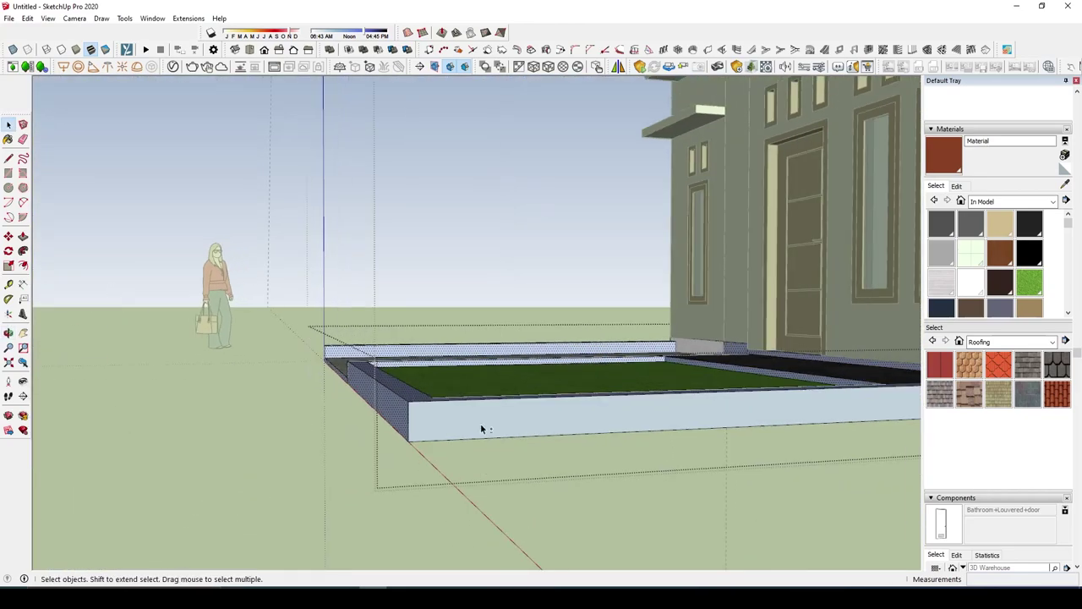
Step: Reverse the first two sets of inside-out blue faces on the grass bed border
right_click(485, 422)
click(520, 339)
middle_drag(548, 411, 660, 304)
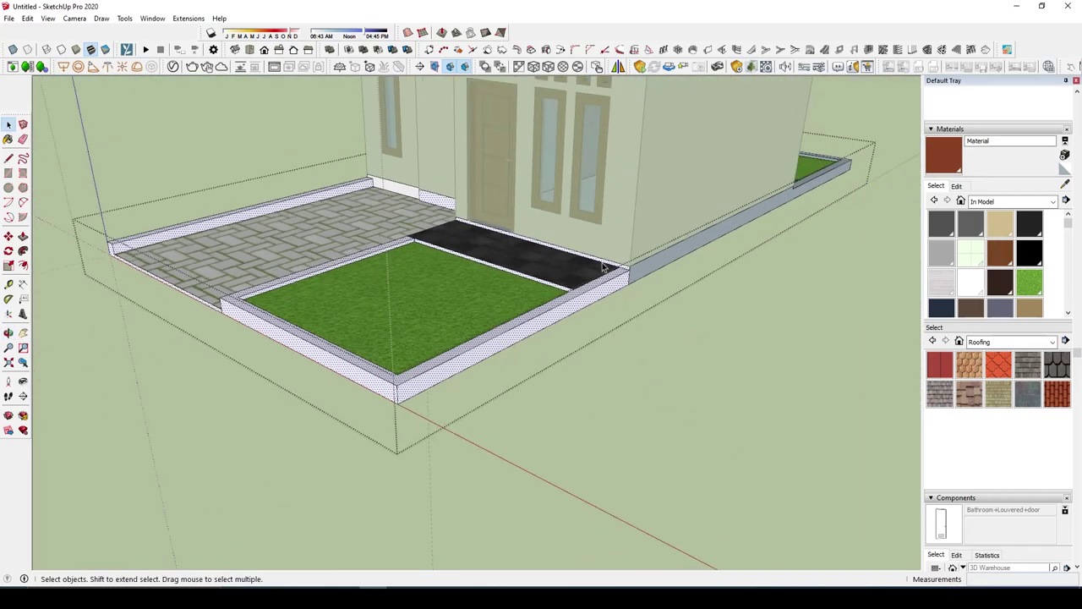
scroll(682, 281, up, 3)
right_click(682, 281)
click(737, 385)
Step: Reverse the remaining blue border faces seen from a low side view of the bed
scroll(597, 316, down, 3)
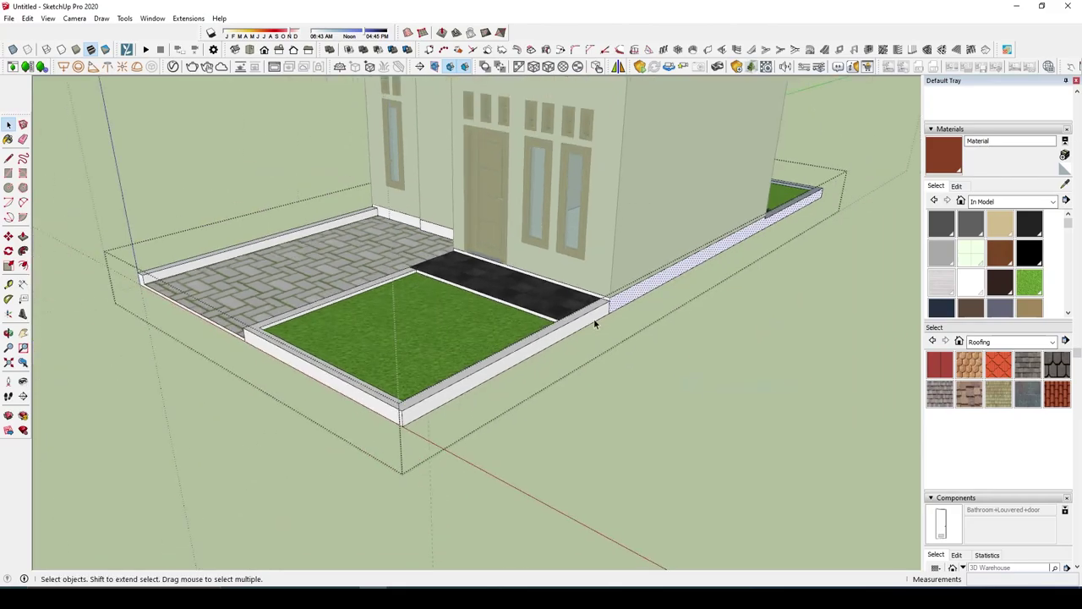
scroll(809, 208, up, 5)
scroll(810, 209, up, 3)
scroll(790, 249, down, 3)
middle_drag(768, 234, 871, 415)
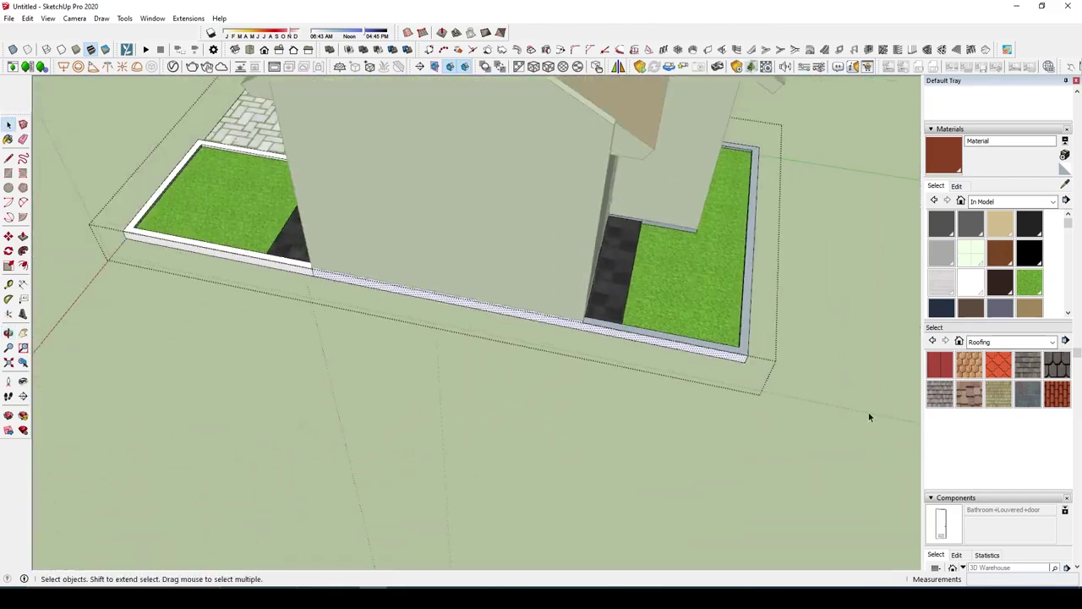
scroll(694, 343, up, 3)
middle_drag(669, 353, 702, 310)
scroll(703, 309, up, 3)
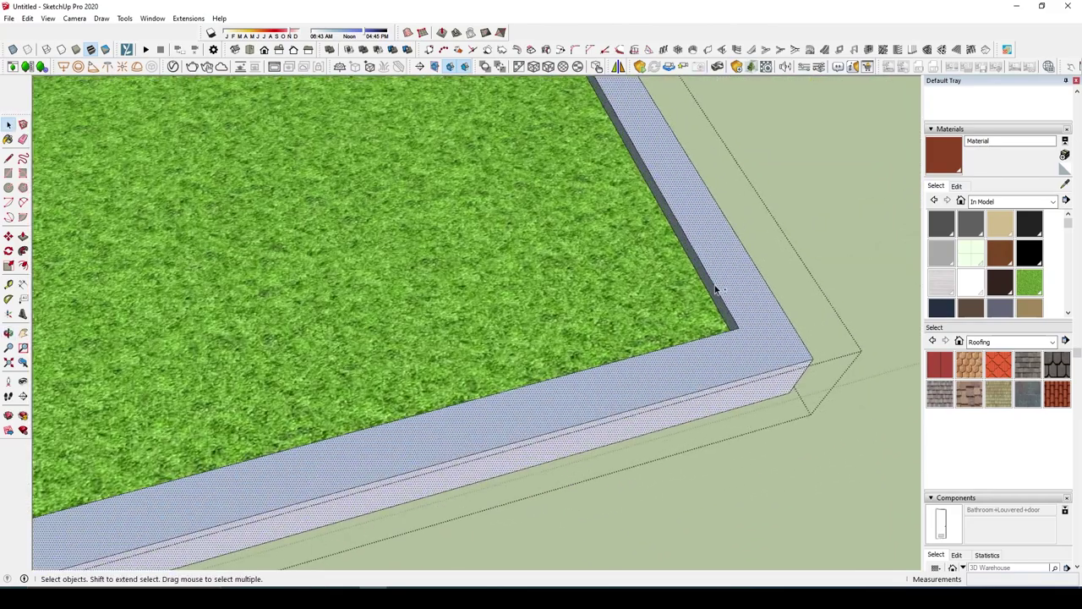
middle_drag(714, 272, 451, 363)
scroll(399, 382, down, 2)
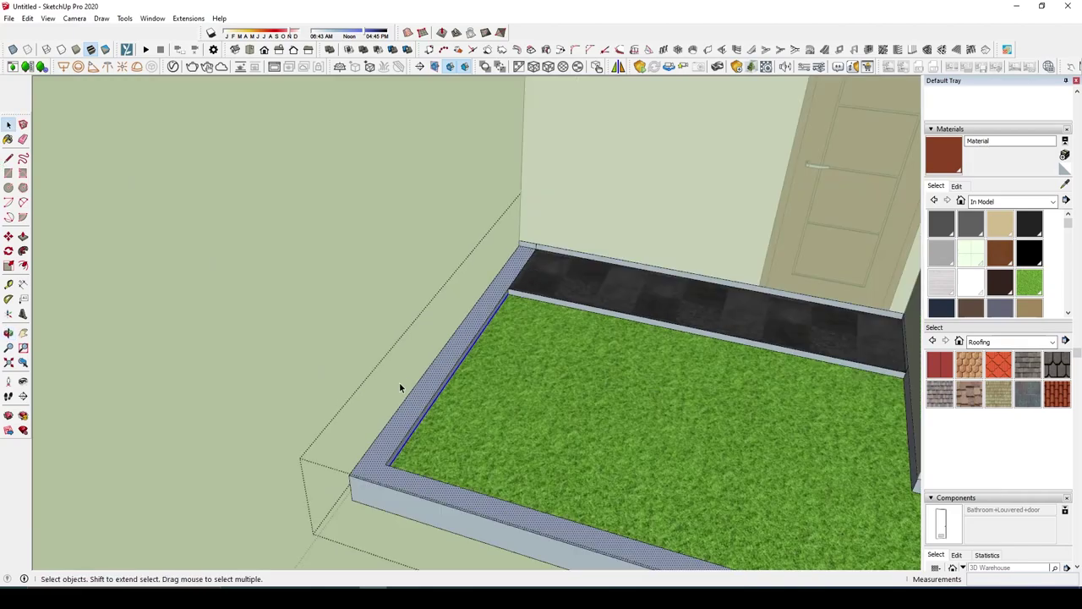
scroll(443, 361, up, 3)
scroll(438, 361, down, 3)
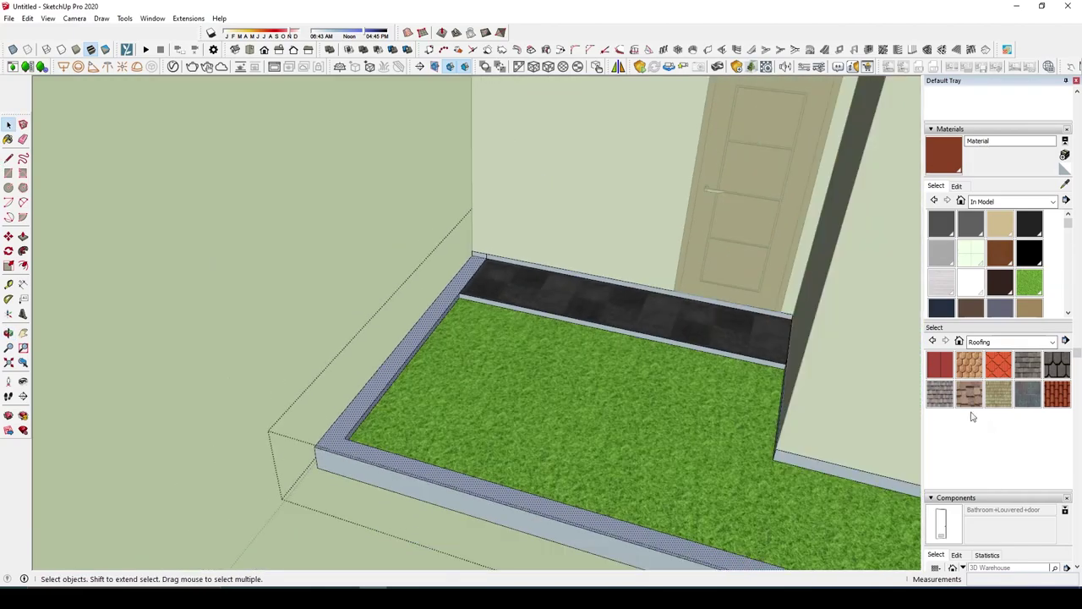
scroll(739, 366, up, 2)
middle_drag(750, 304, 687, 313)
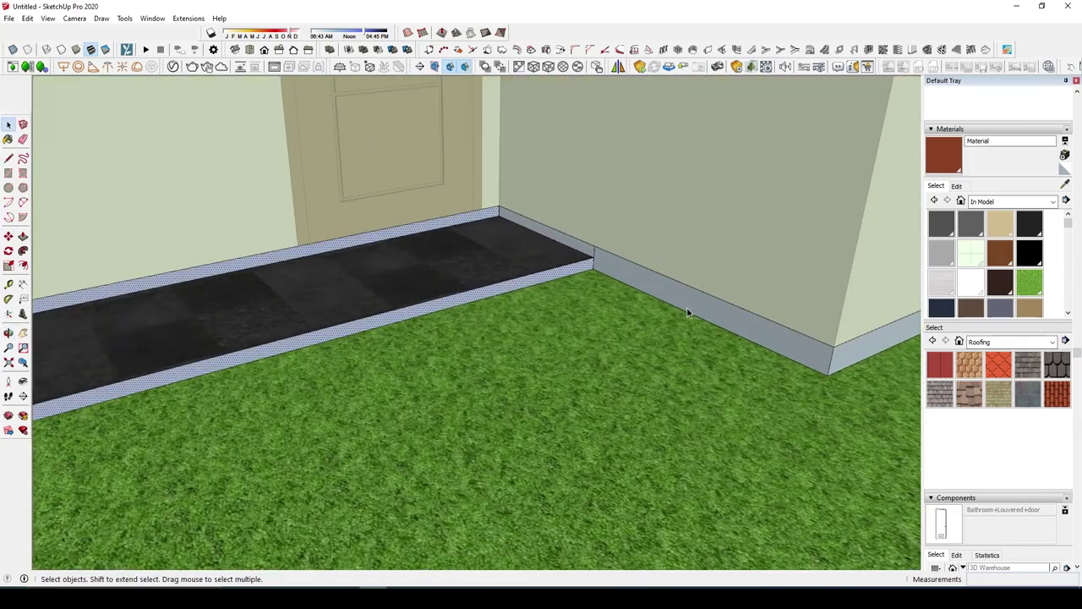
mouse_move(574, 249)
middle_down()
mouse_move(783, 311)
mouse_move(449, 333)
middle_up()
scroll(746, 454, down, 3)
scroll(458, 254, up, 5)
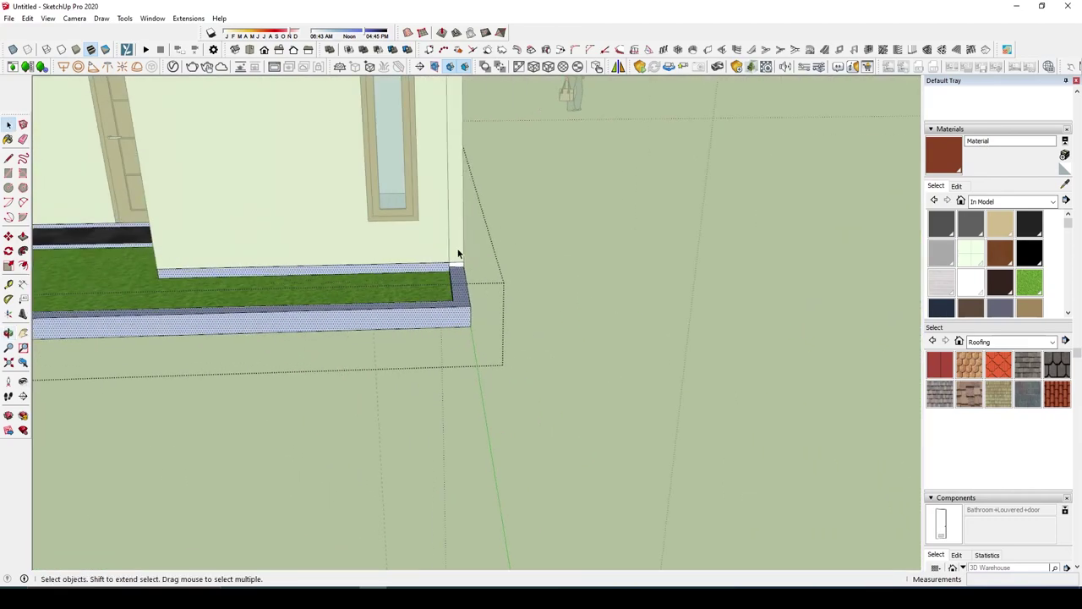
scroll(458, 254, up, 3)
scroll(603, 326, down, 2)
scroll(561, 293, down, 2)
mouse_move(560, 292)
middle_down()
mouse_move(410, 150)
mouse_move(573, 380)
middle_up()
right_click(572, 382)
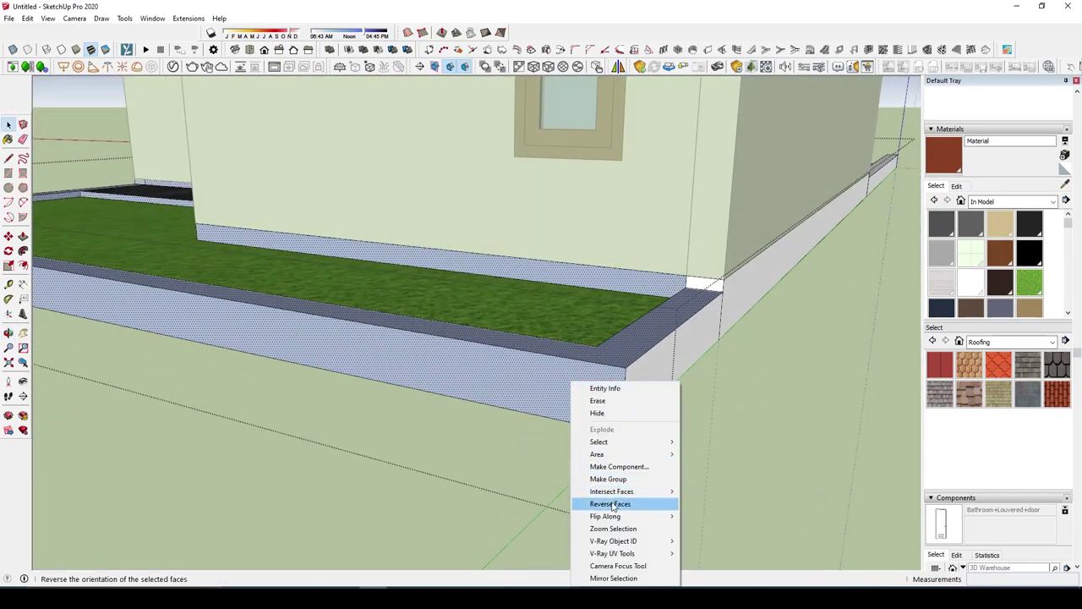
click(613, 504)
Step: Open the Materials In Model collections dropdown
mouse_move(613, 504)
middle_down()
mouse_move(273, 242)
mouse_move(356, 283)
mouse_move(406, 211)
middle_up()
scroll(273, 242, down, 3)
click(1031, 200)
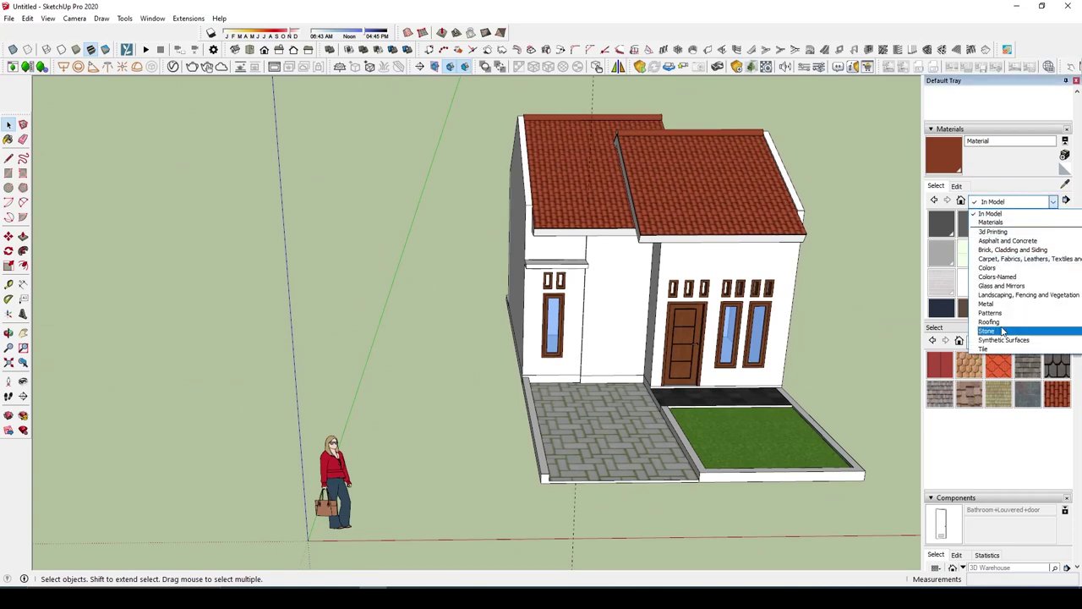
Step: Enter the house group and select the recessed wall face between the two blocks
click(612, 313)
click(613, 296)
double_click(613, 293)
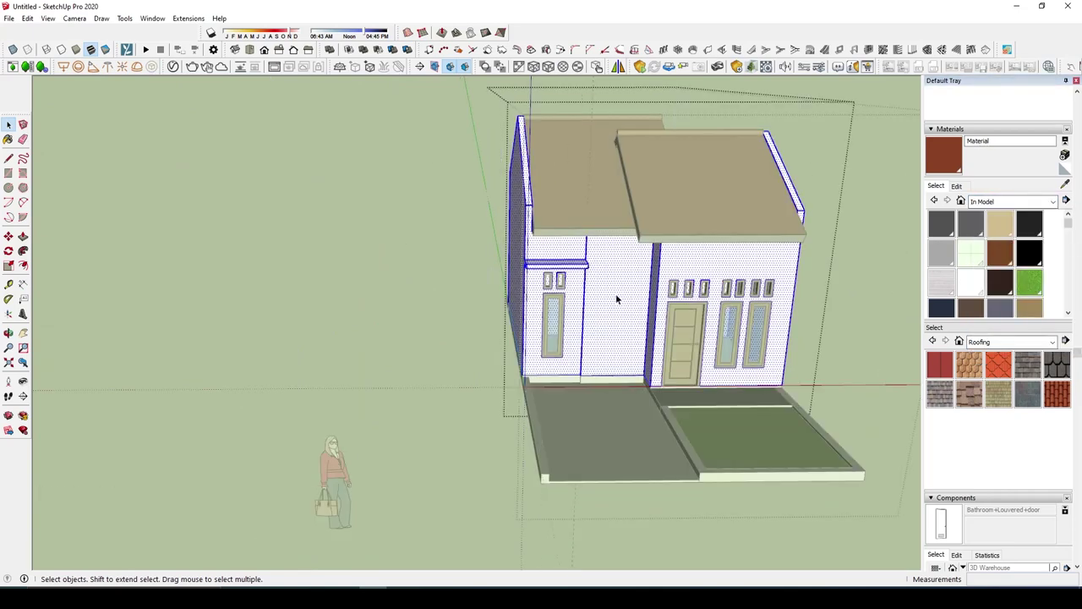
click(616, 293)
Step: Try painting the recessed wall with Cladding Weathered from Brick, Cladding and Siding
click(1012, 347)
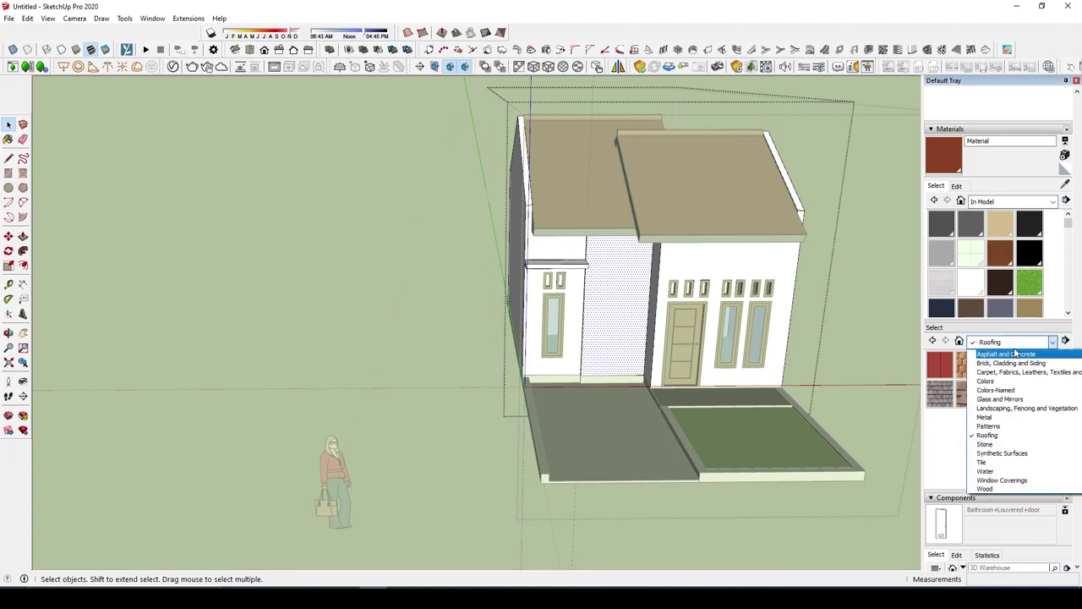
click(999, 443)
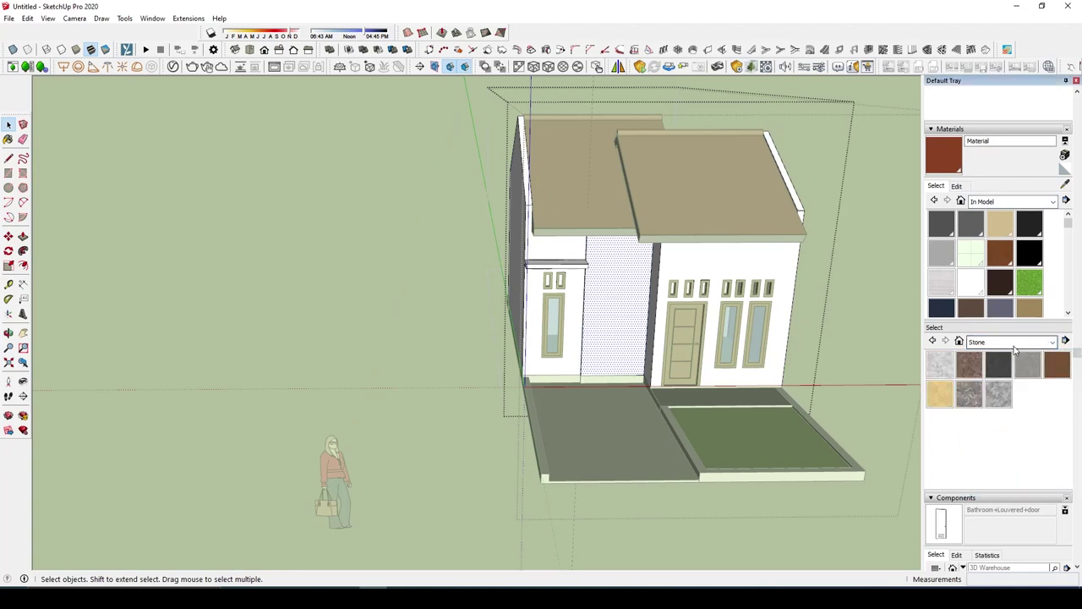
click(1015, 344)
click(1008, 362)
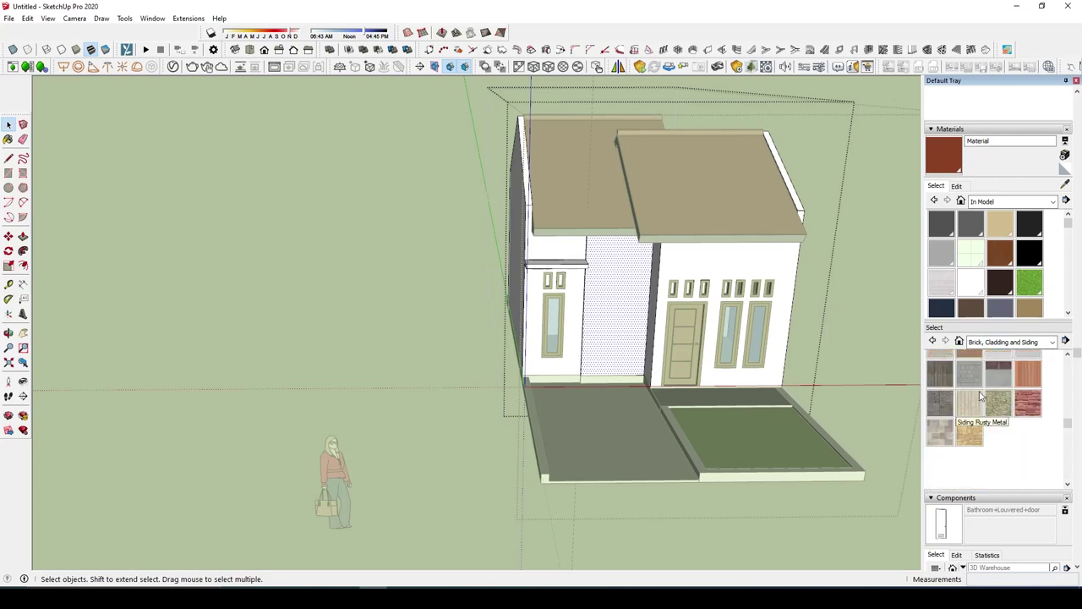
click(951, 375)
scroll(633, 313, up, 1)
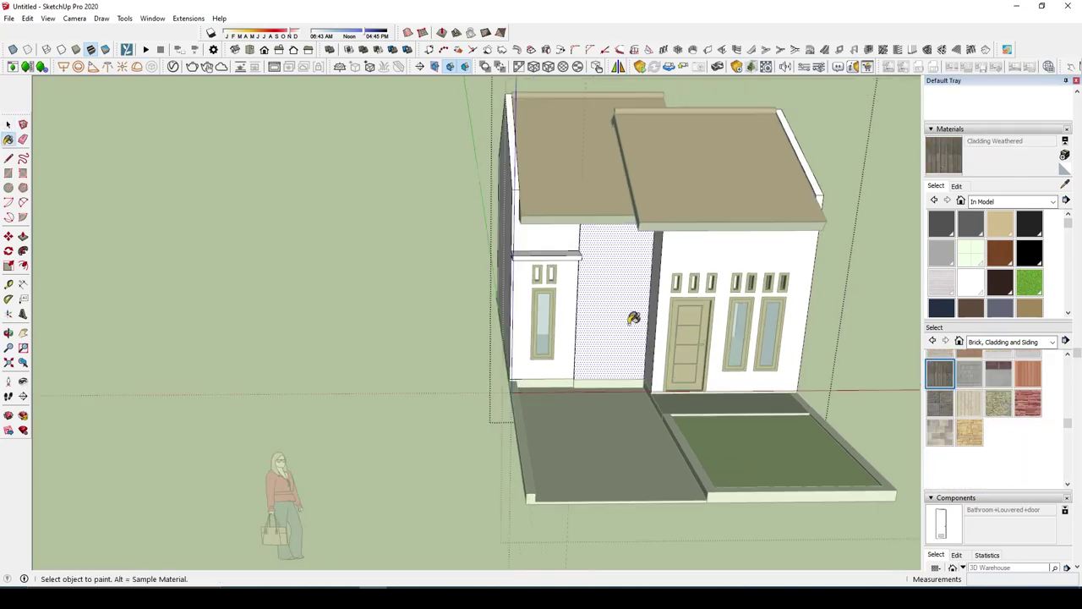
click(633, 313)
scroll(622, 308, up, 4)
scroll(609, 302, up, 3)
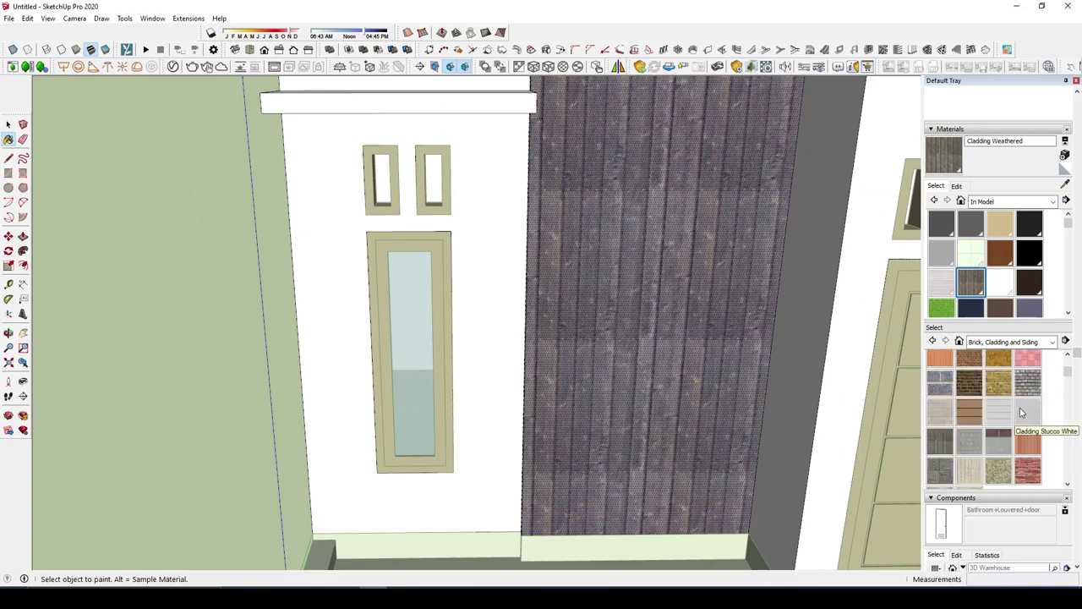
scroll(1030, 540, down, 1)
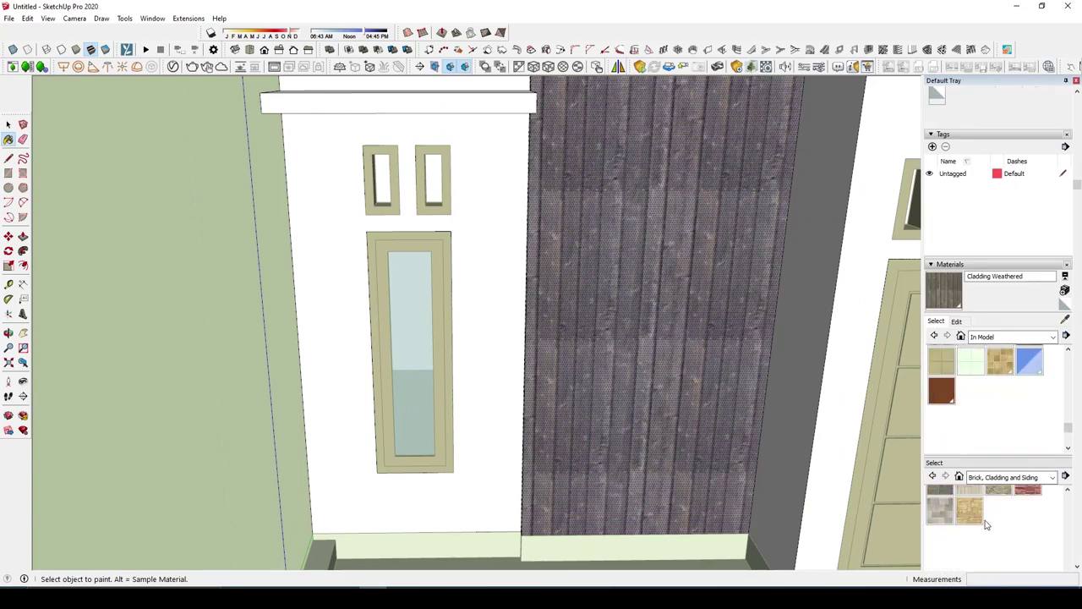
scroll(991, 519, down, 1)
Step: Repaint the wall with Stone Coursed Rough, then settle on Stone Flagstone Ashlar
click(998, 549)
click(621, 355)
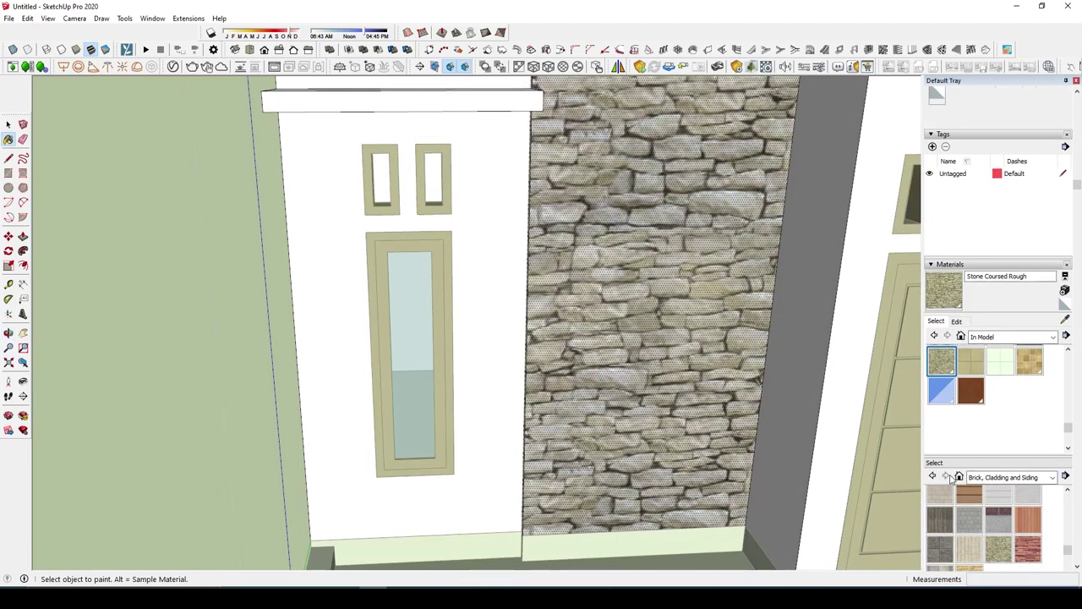
click(1030, 555)
click(672, 410)
middle_drag(672, 410, 561, 367)
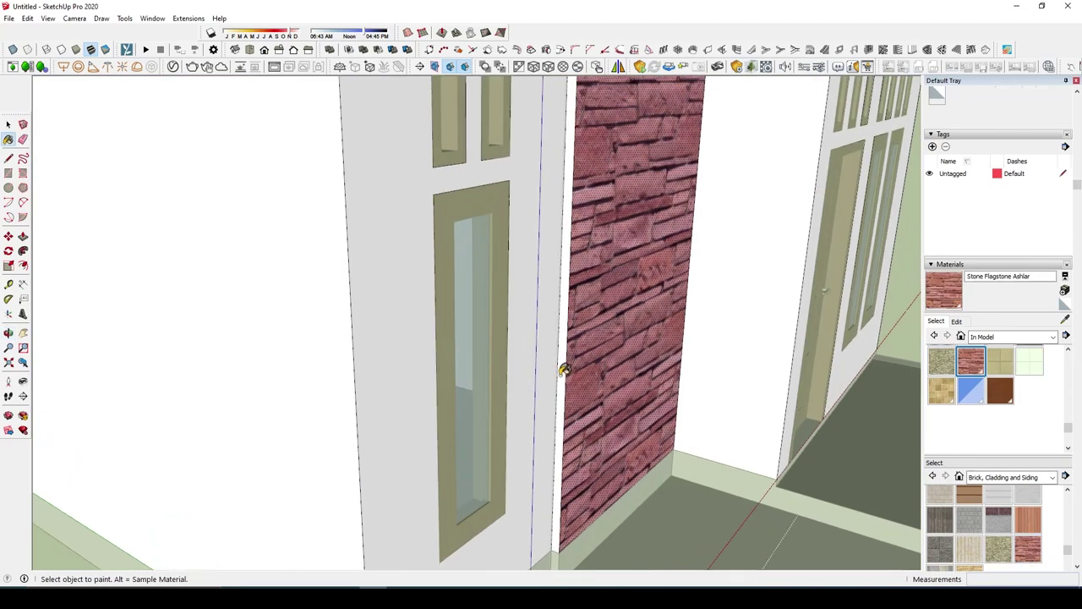
click(956, 322)
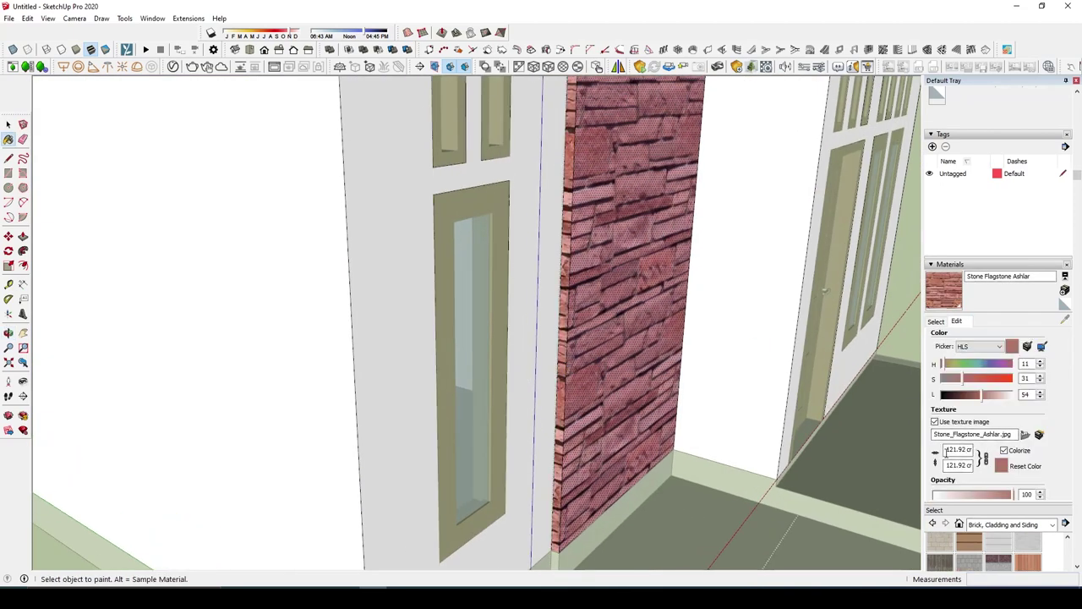
Step: Set the flagstone texture width to 50 cm
drag(946, 451, 974, 451)
text(5)
key(Return)
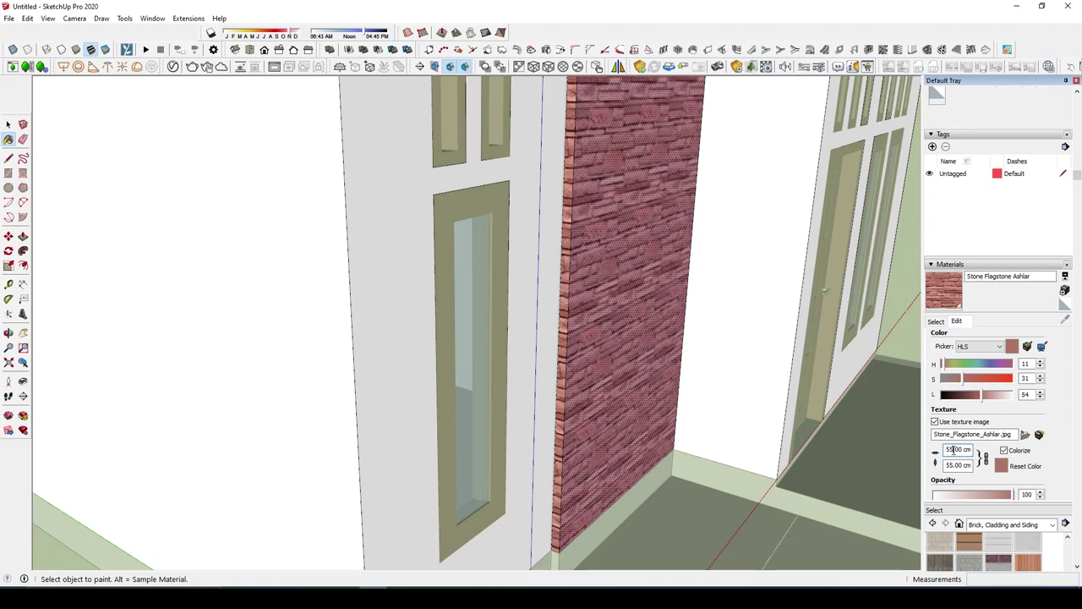
text(50)
key(Return)
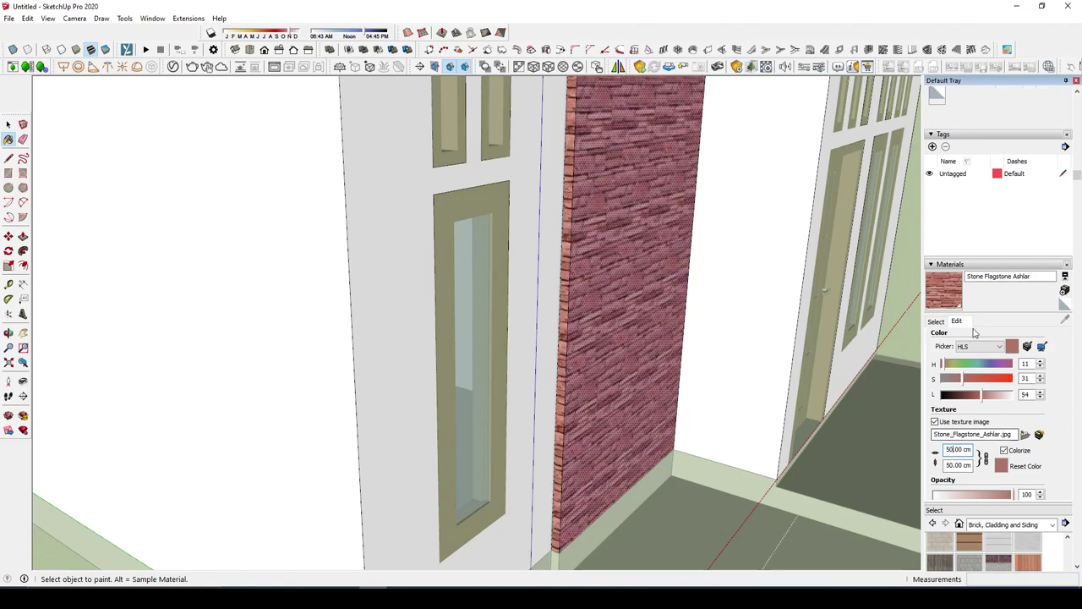
Step: Darken the flagstone to near-black with HLS Lightness 2, then orbit out to view the house
drag(974, 403, 946, 394)
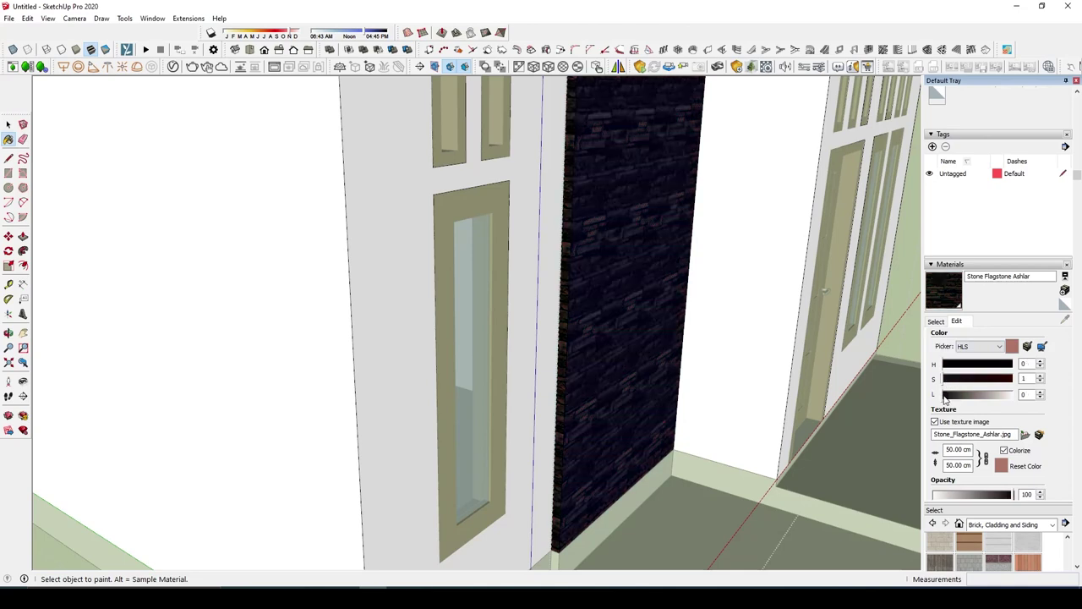
scroll(541, 376, down, 5)
scroll(516, 384, up, 5)
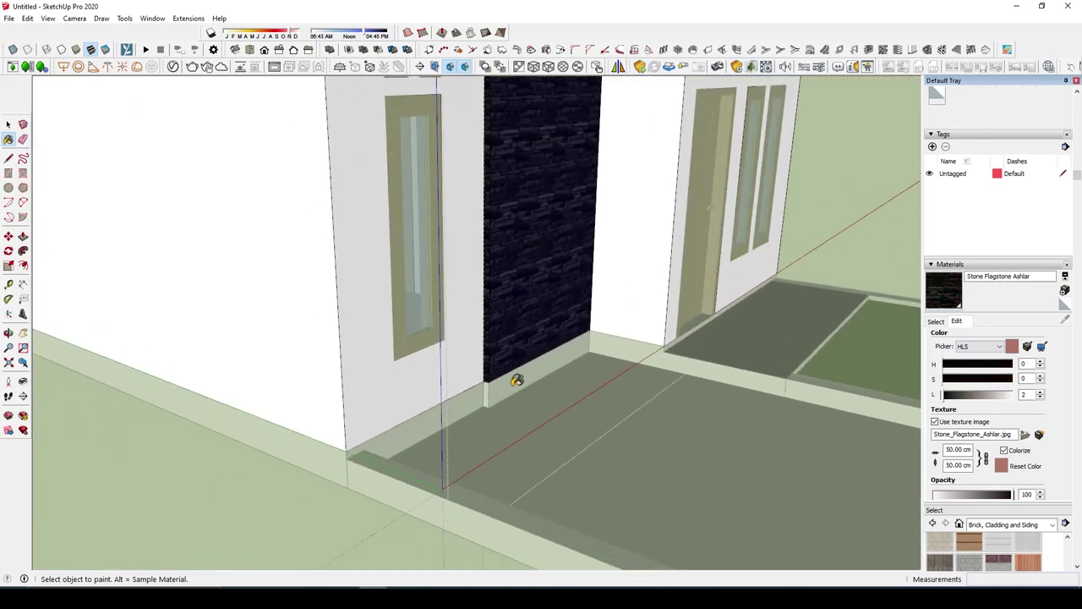
key(space)
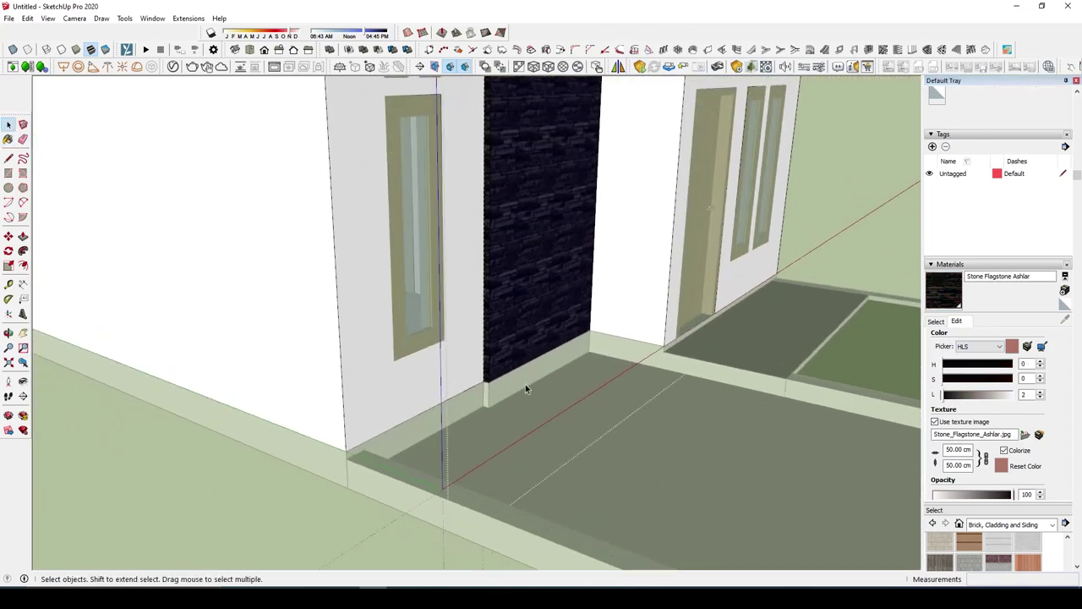
key(b)
scroll(515, 383, up, 3)
scroll(491, 377, down, 1)
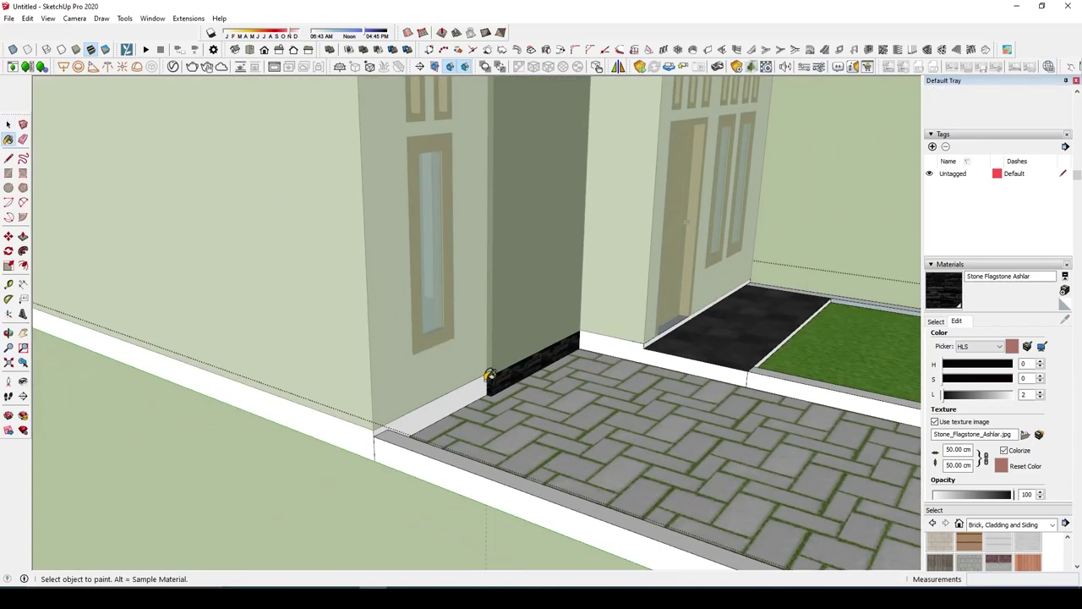
key(space)
scroll(757, 271, down, 3)
key(o)
scroll(715, 296, down, 3)
Step: From a frontal view, measure up from the bottom of the door on the front wall
drag(715, 295, 588, 272)
scroll(588, 273, up, 4)
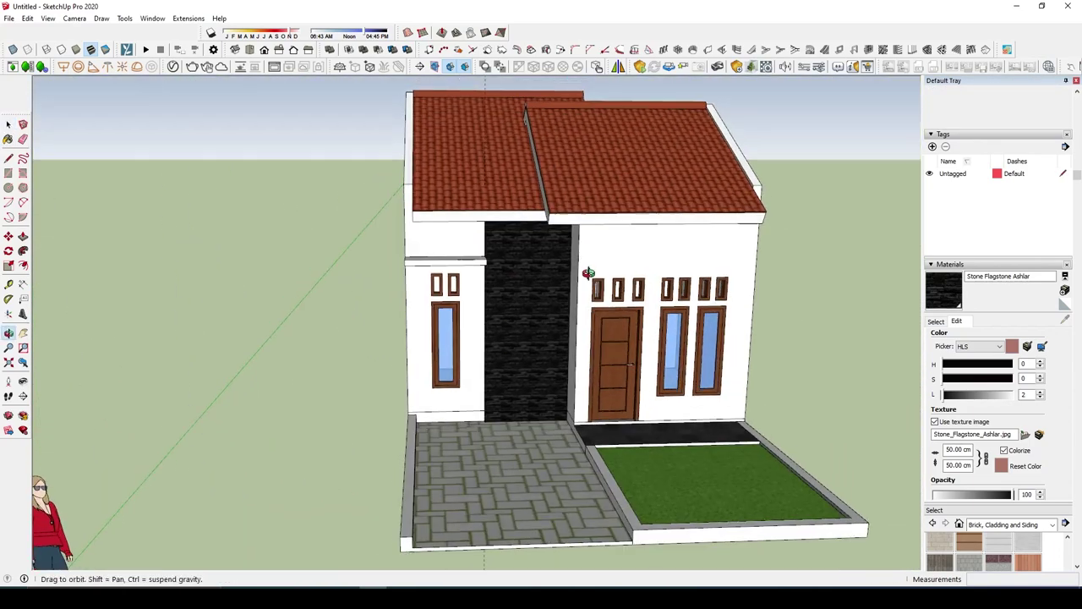
scroll(588, 272, down, 2)
key(space)
scroll(622, 366, up, 2)
key(t)
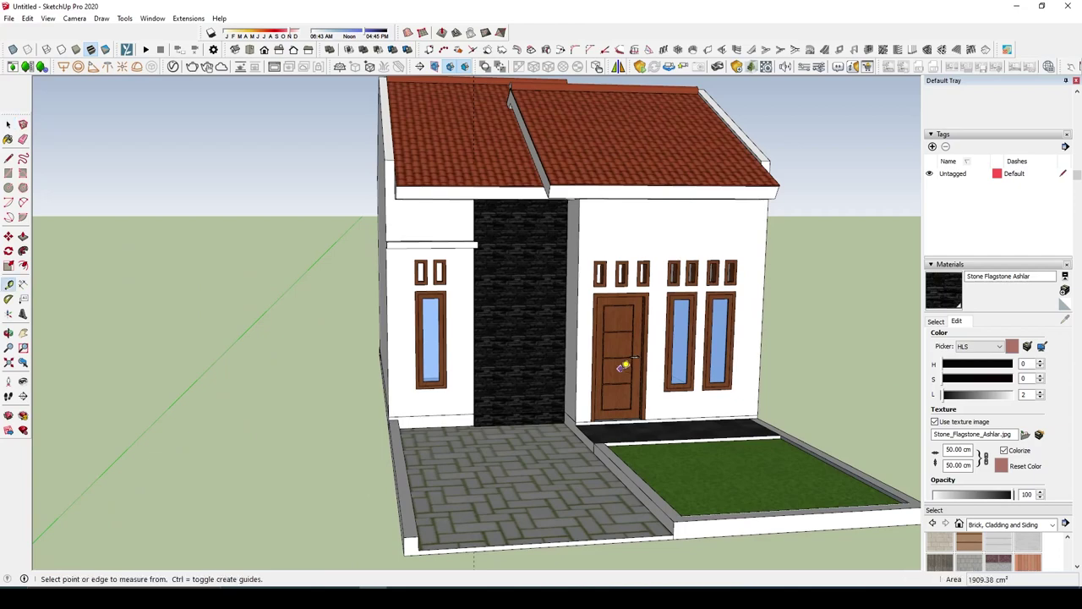
scroll(618, 403, up, 2)
click(601, 427)
scroll(601, 427, down, 1)
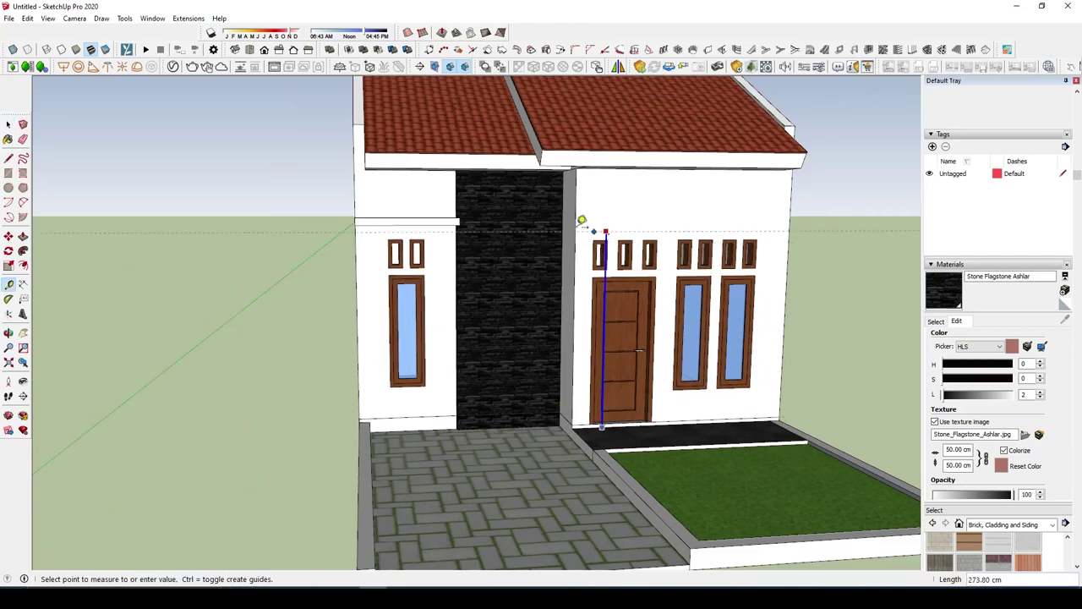
scroll(440, 222, up, 2)
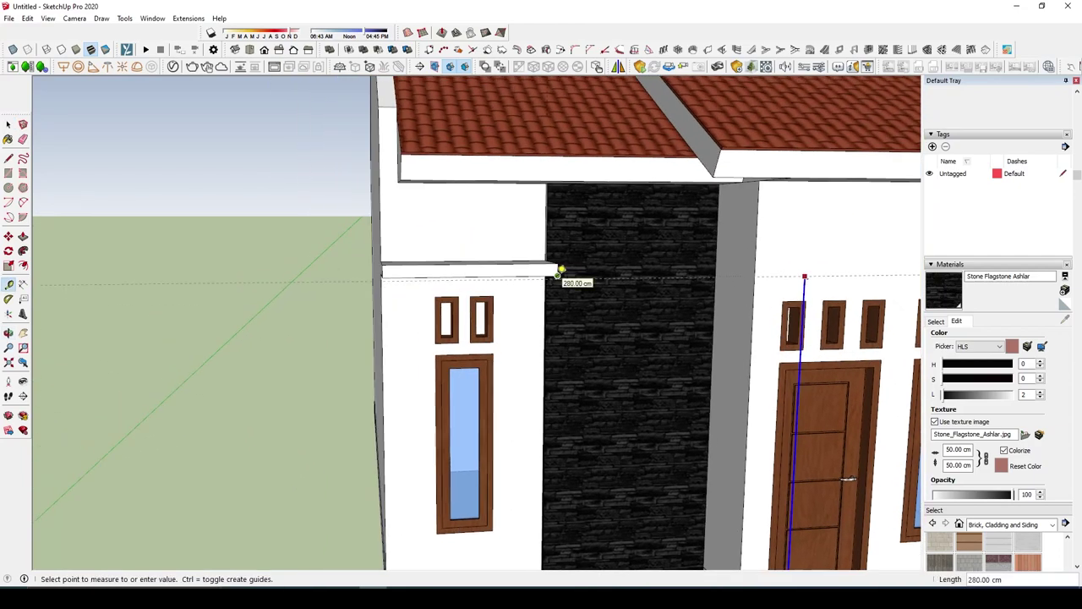
scroll(558, 270, down, 3)
scroll(668, 309, up, 1)
Step: Remove the edge across the right front wall and paste it back in place
key(l)
click(628, 283)
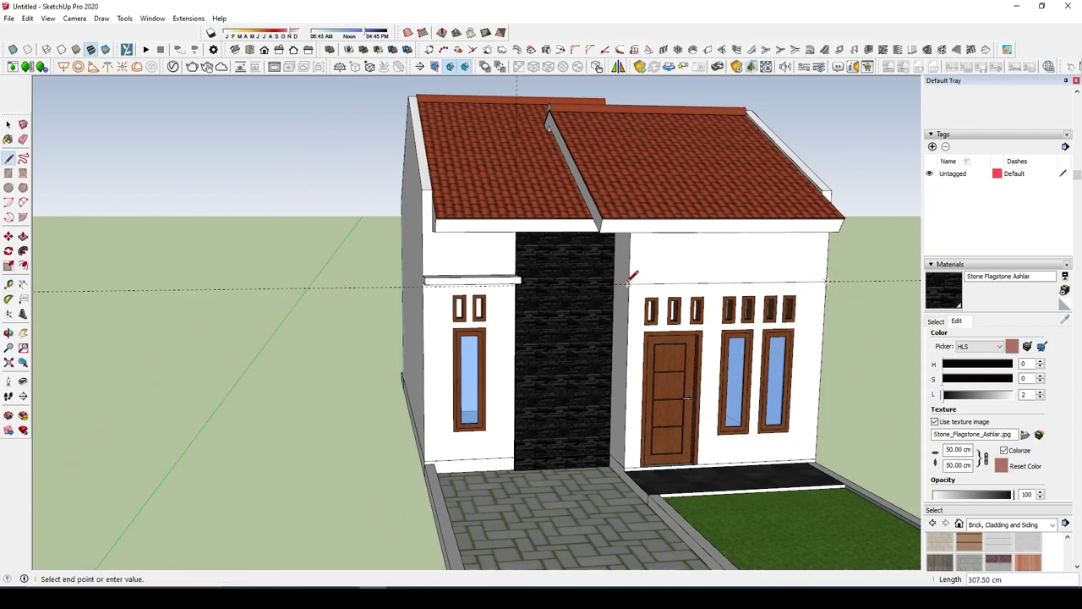
key(space)
scroll(733, 288, up, 2)
scroll(732, 289, up, 1)
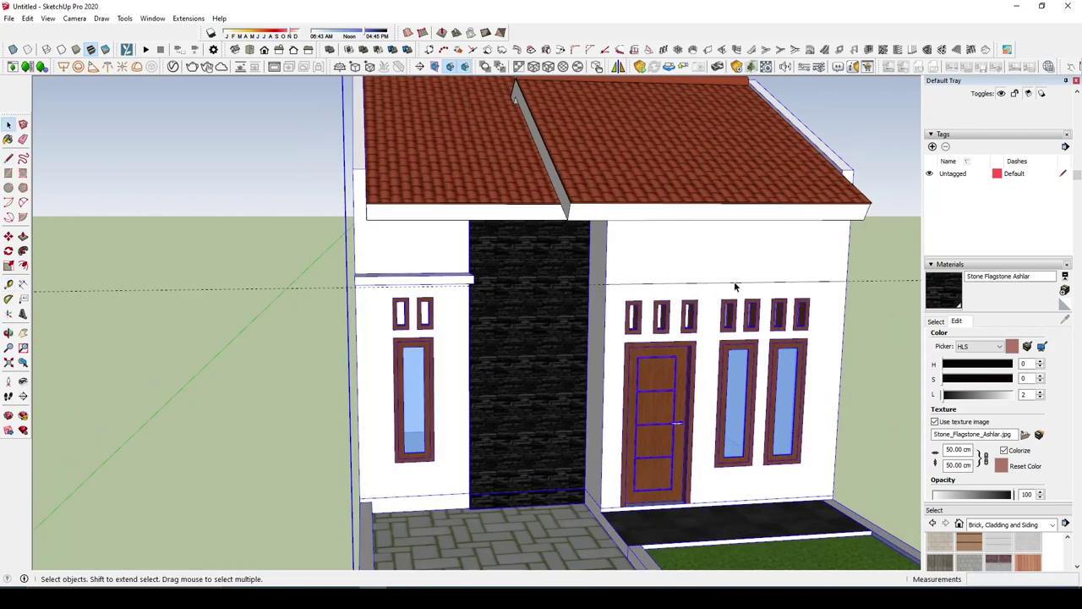
click(727, 284)
key(Delete)
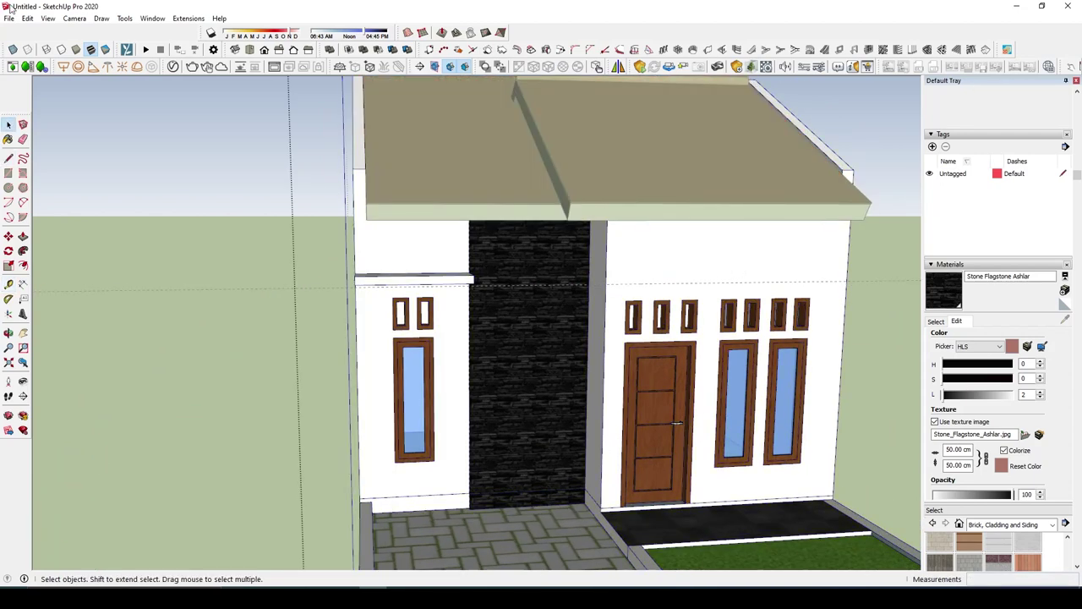
click(27, 18)
click(57, 98)
Step: Move-copy the wall edge 10 cm up the blue axis
key(m)
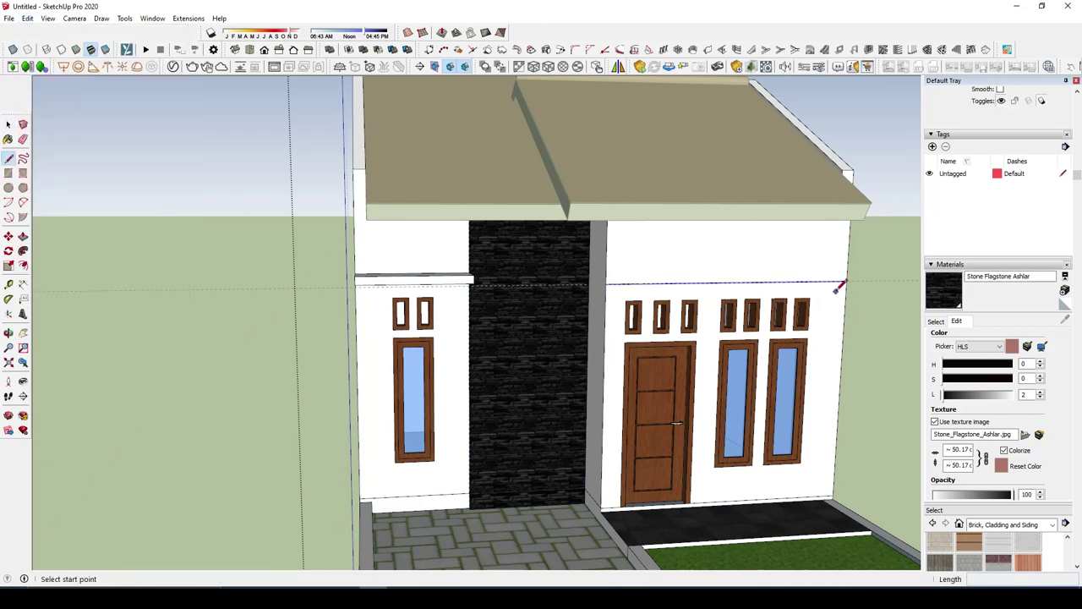
click(850, 275)
text(10)
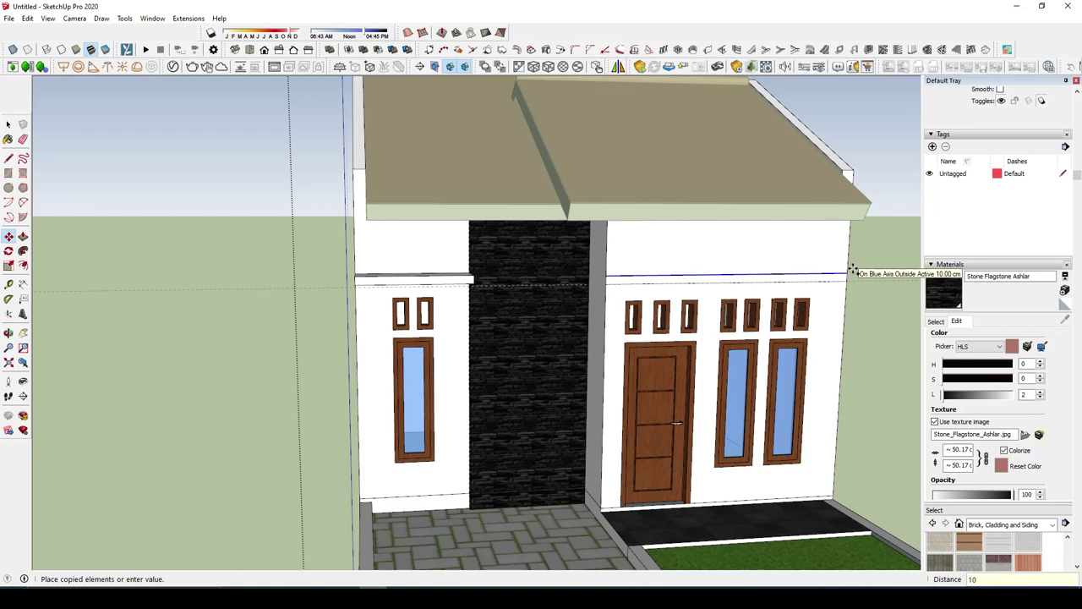
key(Return)
scroll(837, 275, up, 2)
key(space)
Step: Open the house group and select the new thin band on the right front wall
click(825, 276)
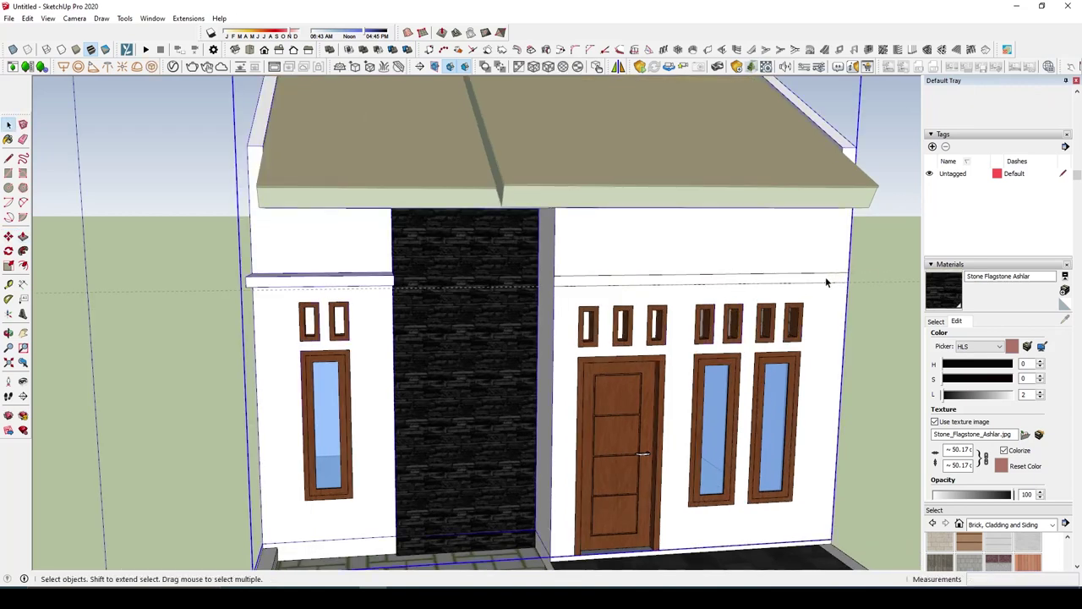
double_click(824, 274)
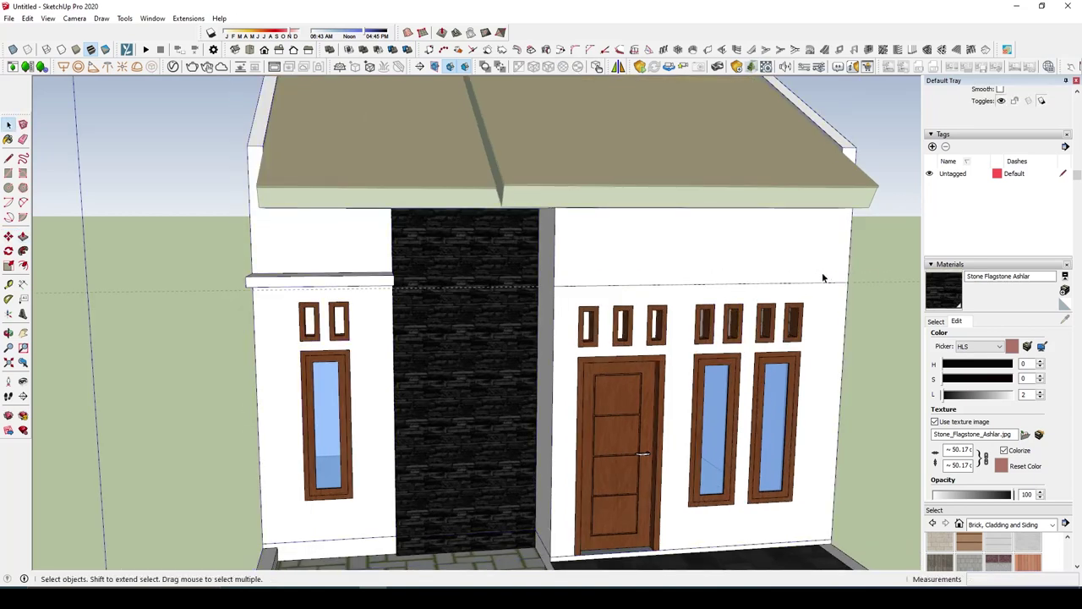
triple_click(822, 275)
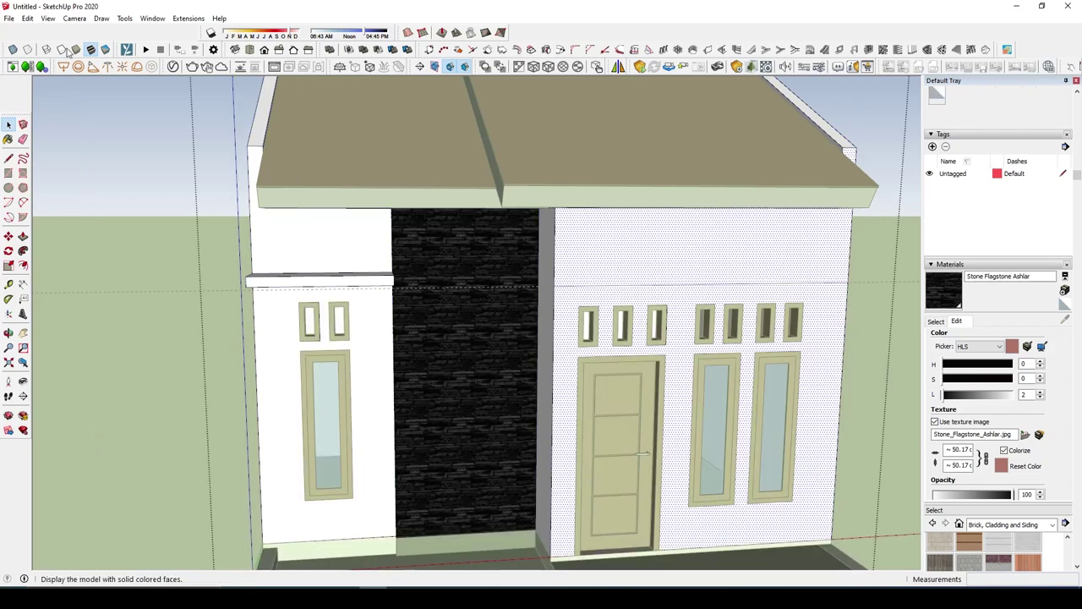
click(27, 17)
click(734, 282)
click(798, 285)
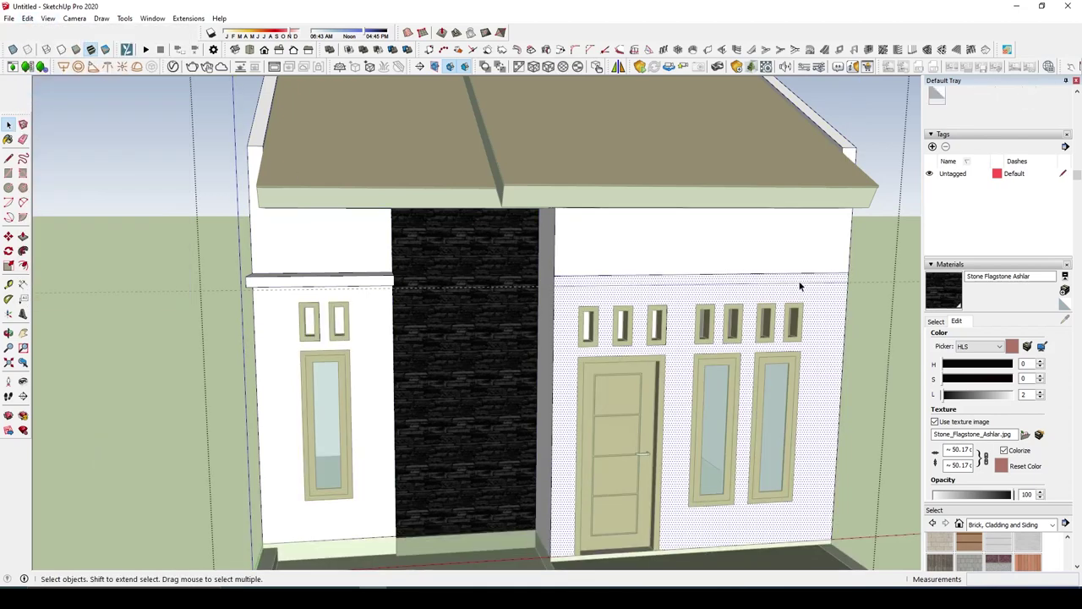
click(575, 279)
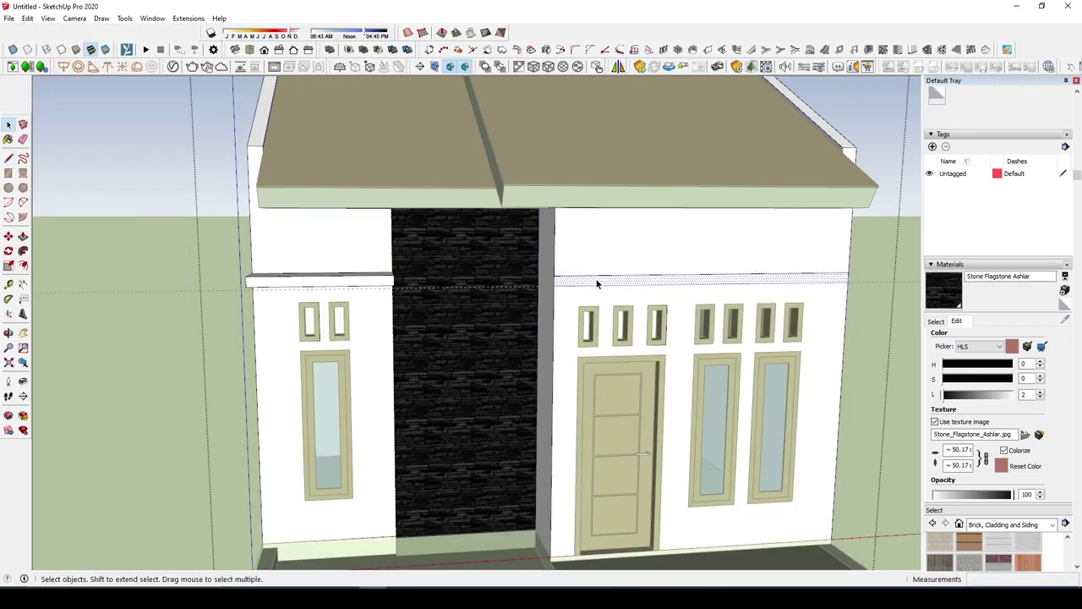
key(p)
scroll(623, 285, down, 2)
Step: Push/Pull the band outward from the wall into a canopy over the right front
mouse_move(635, 287)
mouse_down()
mouse_move(643, 376)
mouse_move(725, 287)
mouse_up()
mouse_move(702, 292)
middle_down()
mouse_move(744, 275)
mouse_move(764, 290)
middle_up()
drag(764, 290, 851, 464)
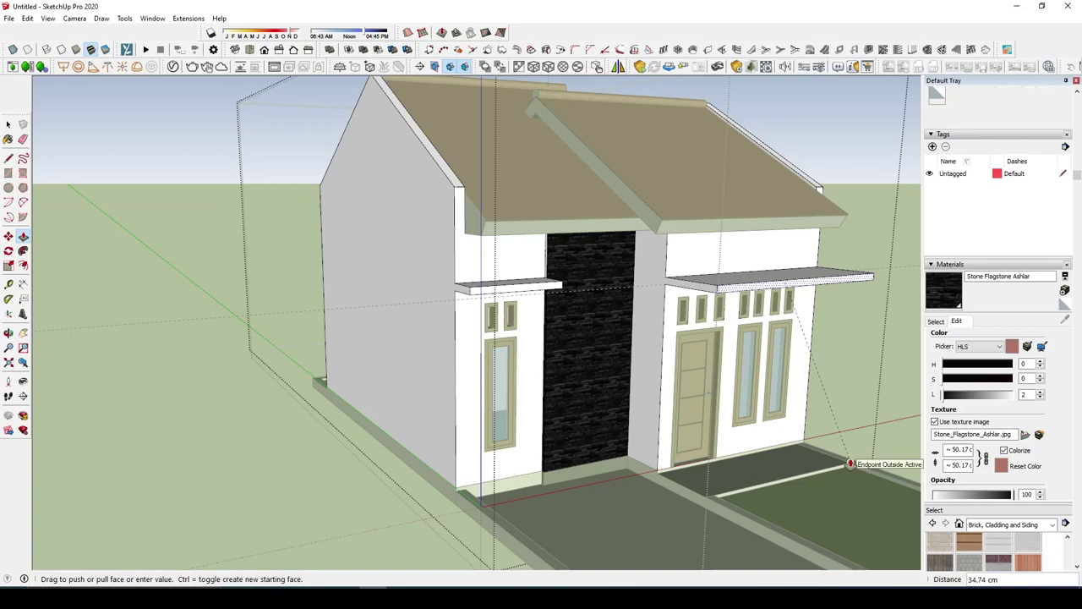
click(851, 464)
middle_drag(850, 464, 797, 448)
scroll(696, 321, up, 3)
scroll(556, 363, up, 2)
key(space)
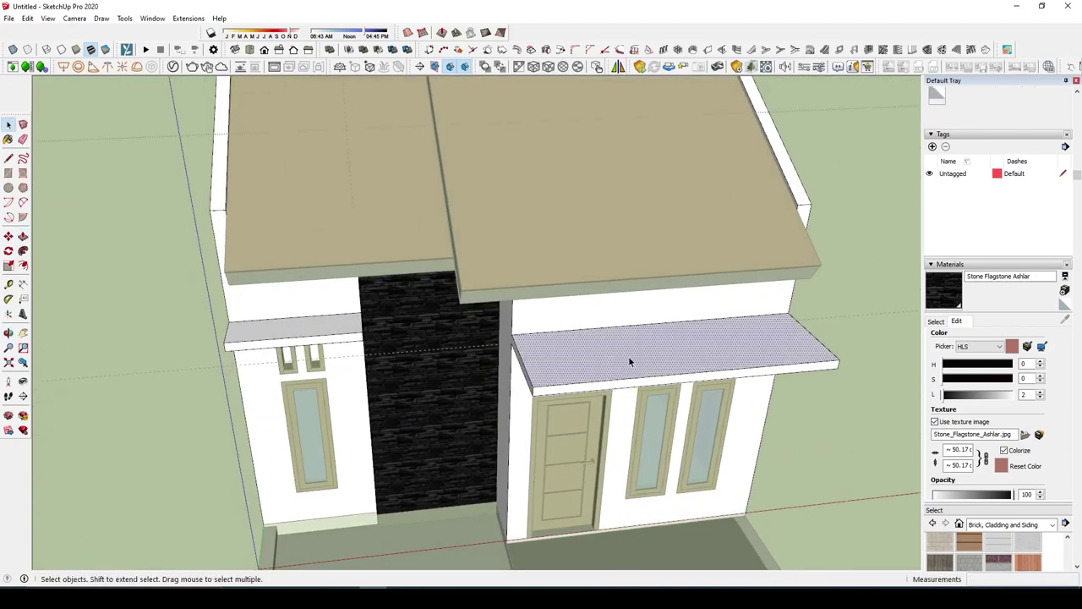
scroll(630, 359, up, 2)
key(g)
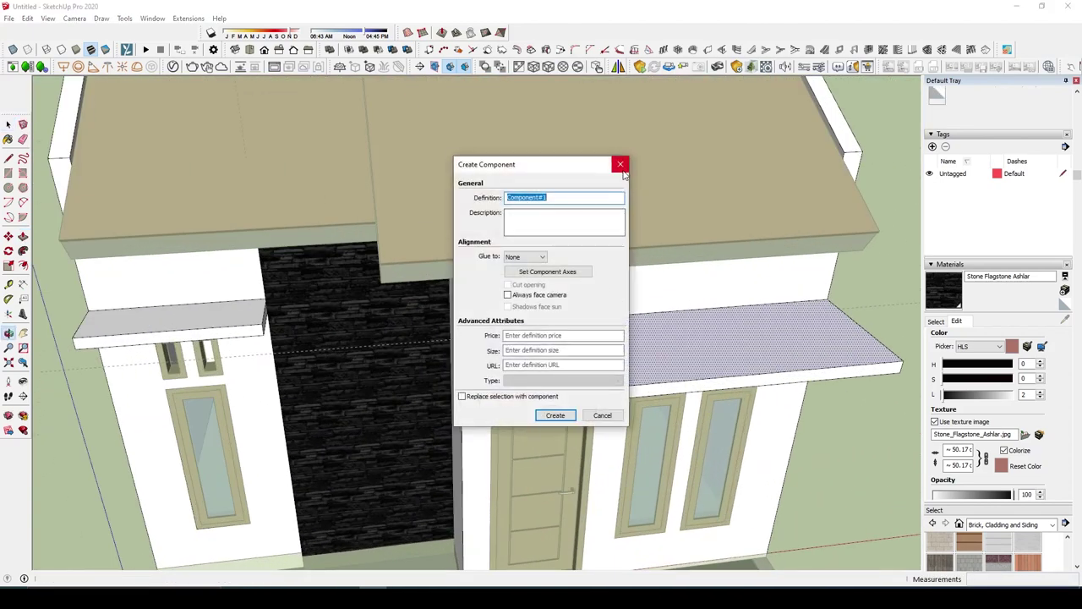
click(621, 168)
Step: Offset the canopy top inward by 10 and draw a line closing the border
key(f)
click(688, 312)
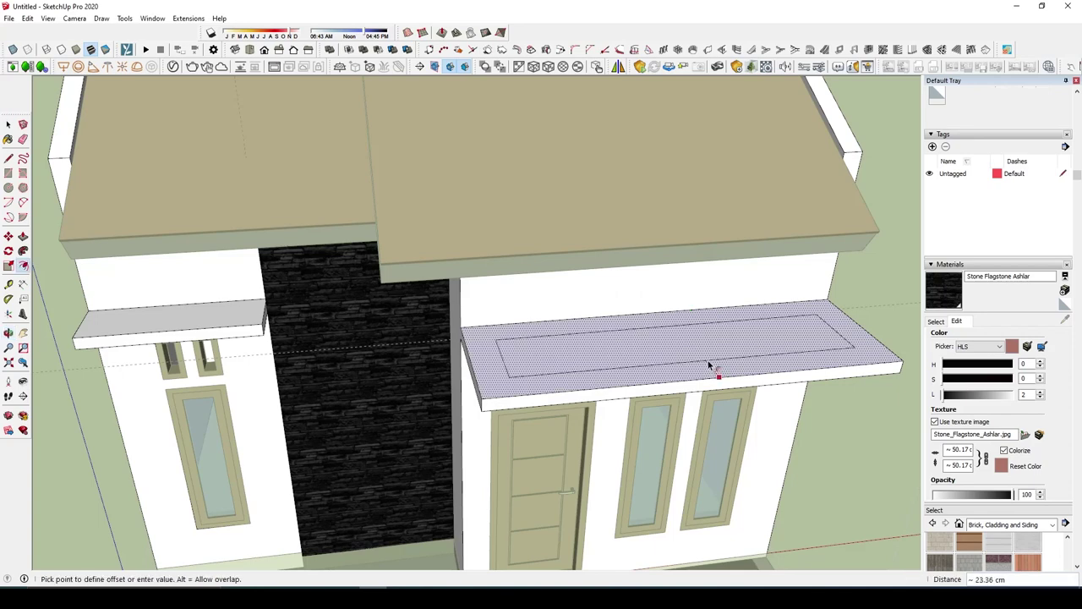
text(10)
key(Return)
key(l)
scroll(832, 301, up, 2)
click(834, 301)
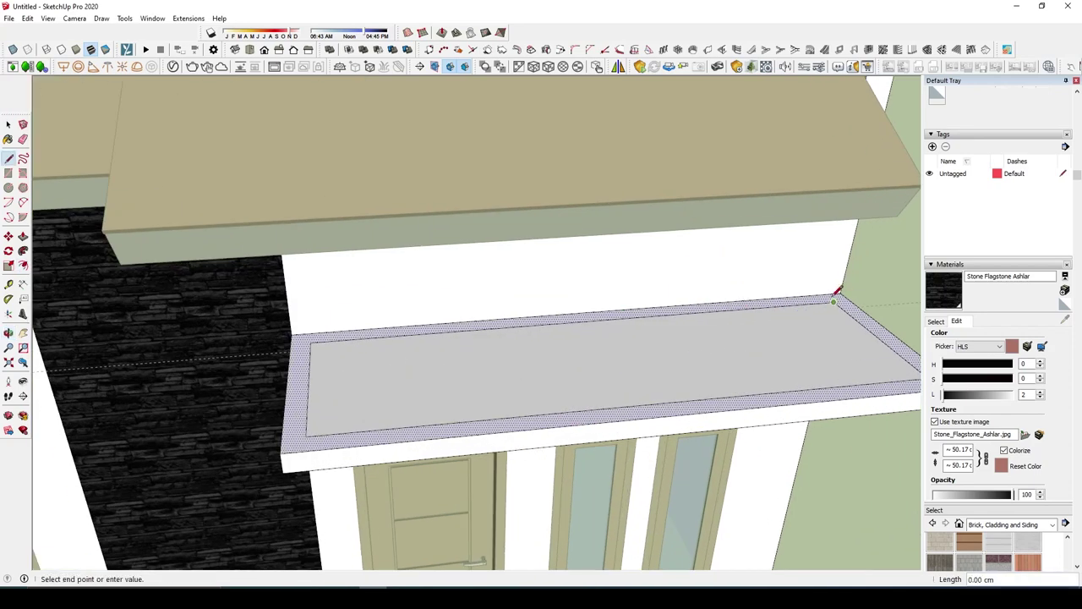
scroll(826, 295, down, 2)
scroll(449, 334, up, 2)
click(444, 328)
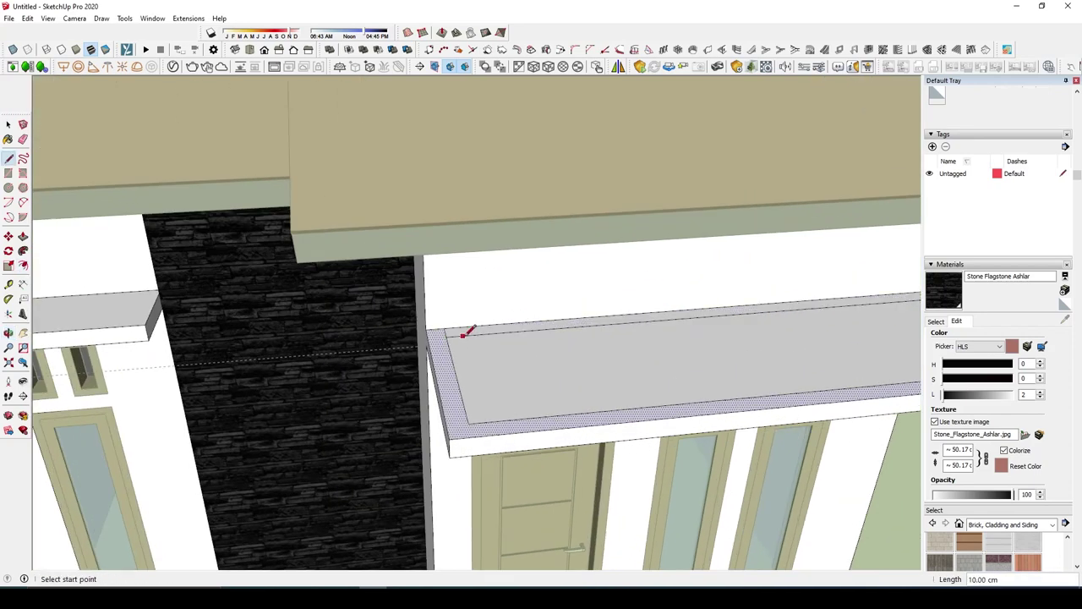
Step: Push/Pull the canopy's border strip up into a raised rim
key(space)
scroll(466, 331, down, 2)
scroll(737, 350, up, 2)
key(p)
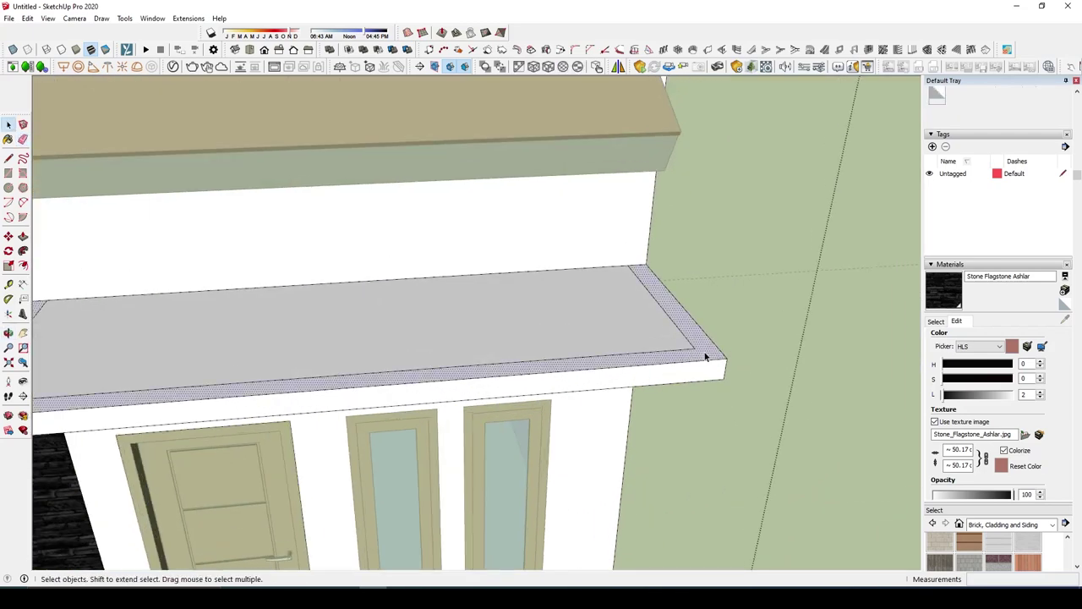
click(705, 356)
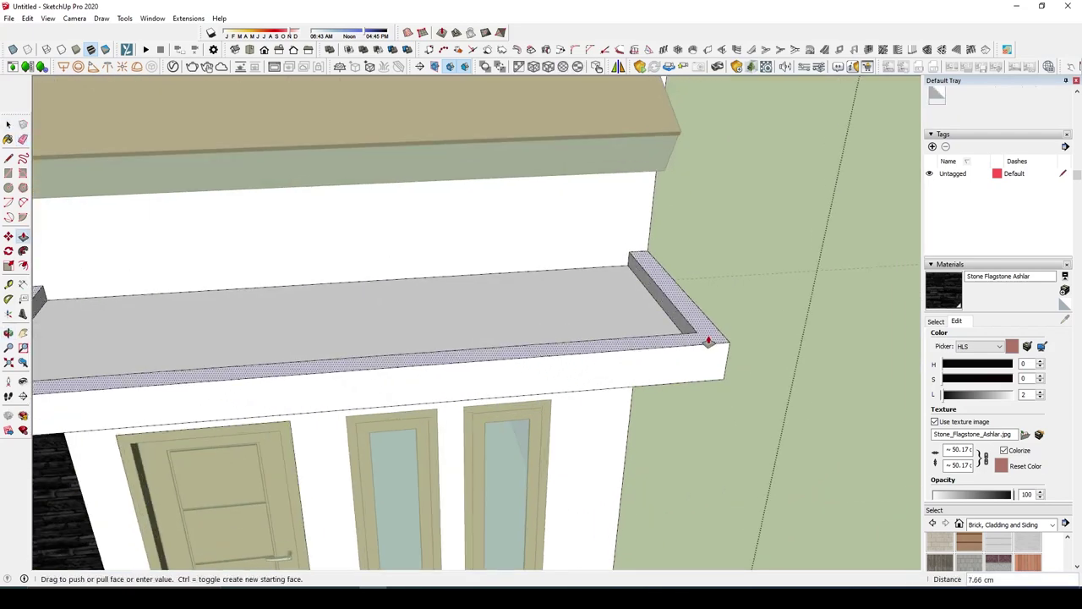
key(Return)
mouse_move(725, 346)
middle_down()
mouse_move(707, 364)
mouse_move(725, 314)
mouse_move(591, 301)
middle_up()
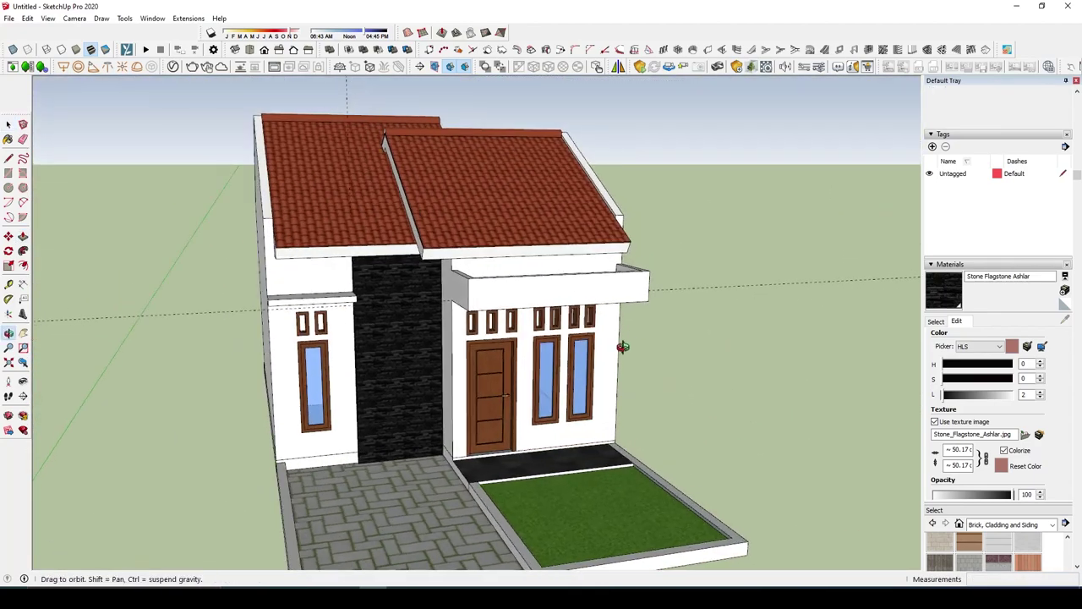
Step: From a low view under the canopy, open the house group for editing
mouse_move(615, 338)
middle_down()
mouse_move(592, 321)
mouse_move(541, 195)
middle_up()
scroll(534, 171, up, 3)
key(r)
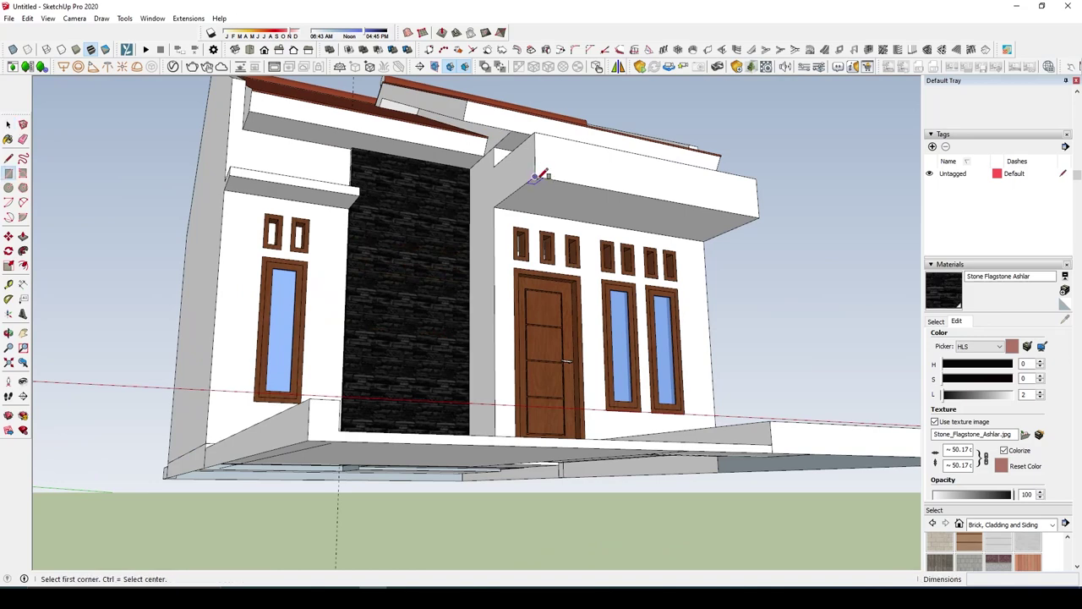
click(535, 178)
key(space)
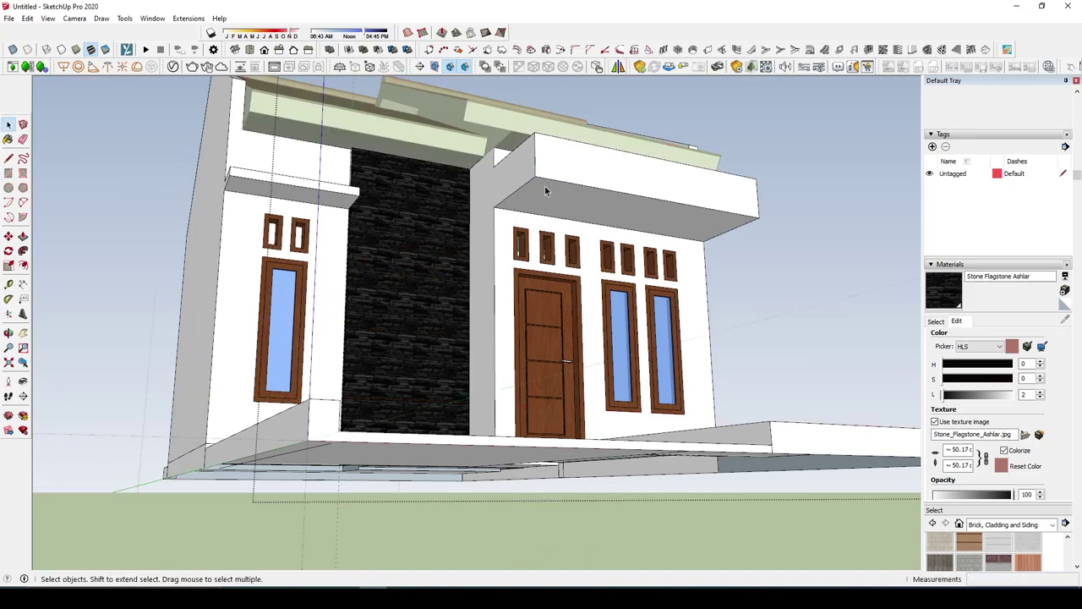
double_click(554, 196)
Step: Draw 20 cm lines on the canopy underside outlining the post's square
key(l)
click(534, 177)
text(2)
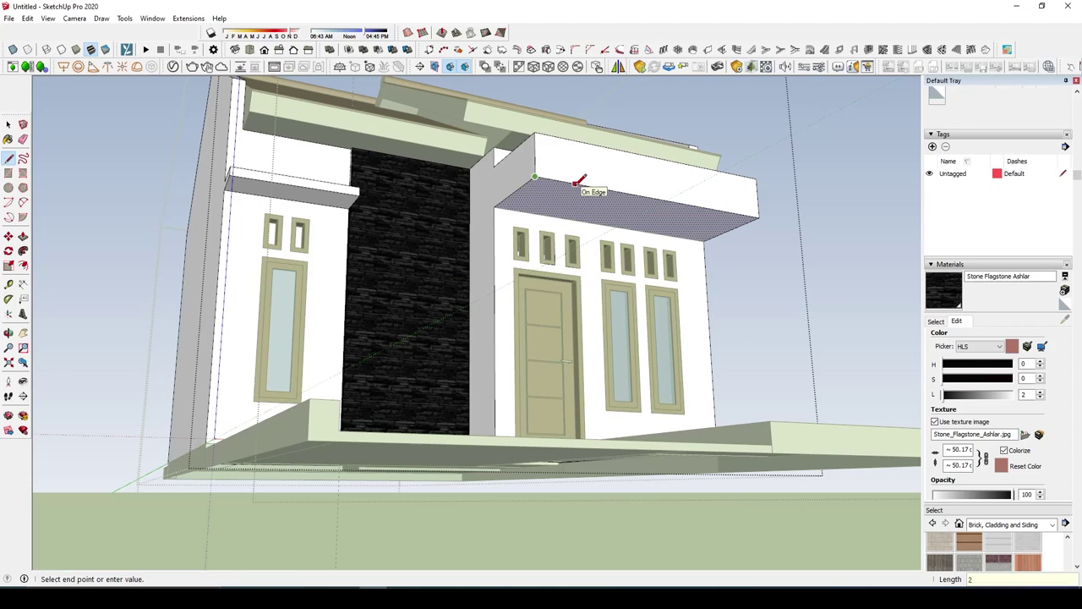
key(Return)
scroll(532, 171, up, 3)
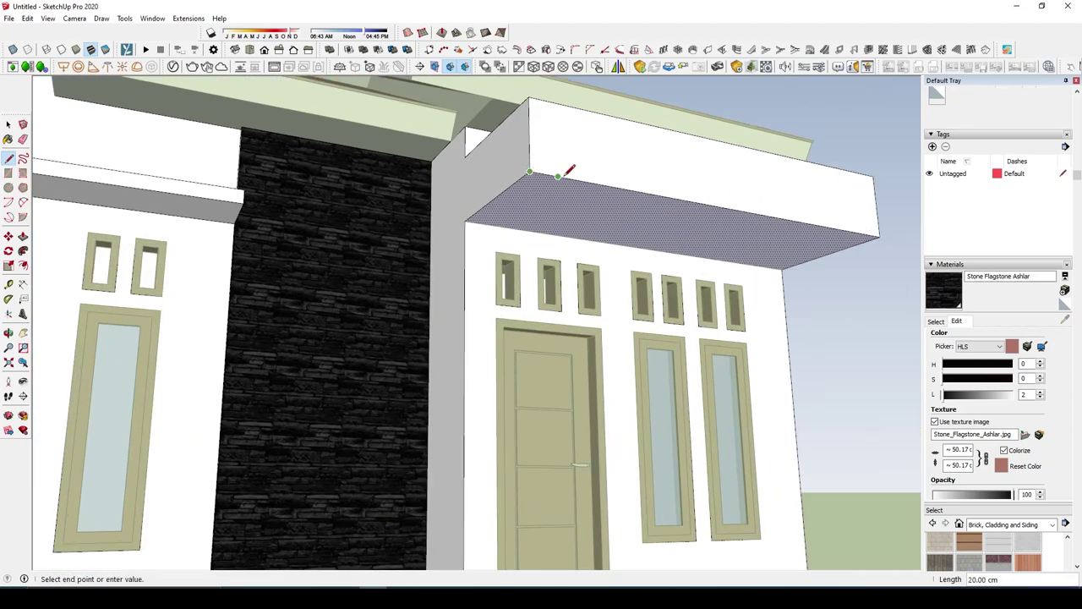
text(20)
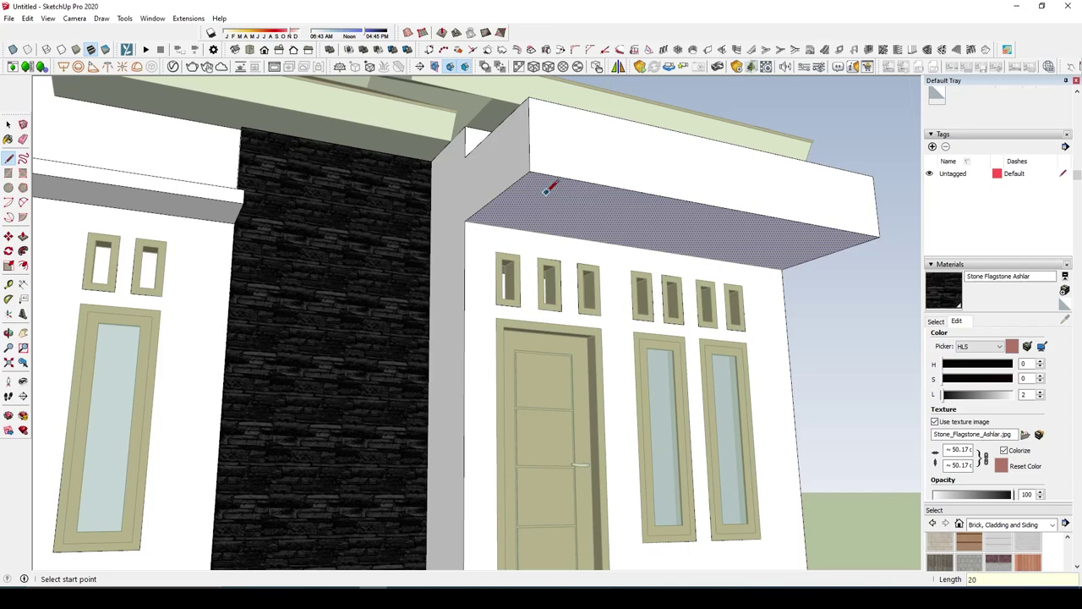
click(557, 177)
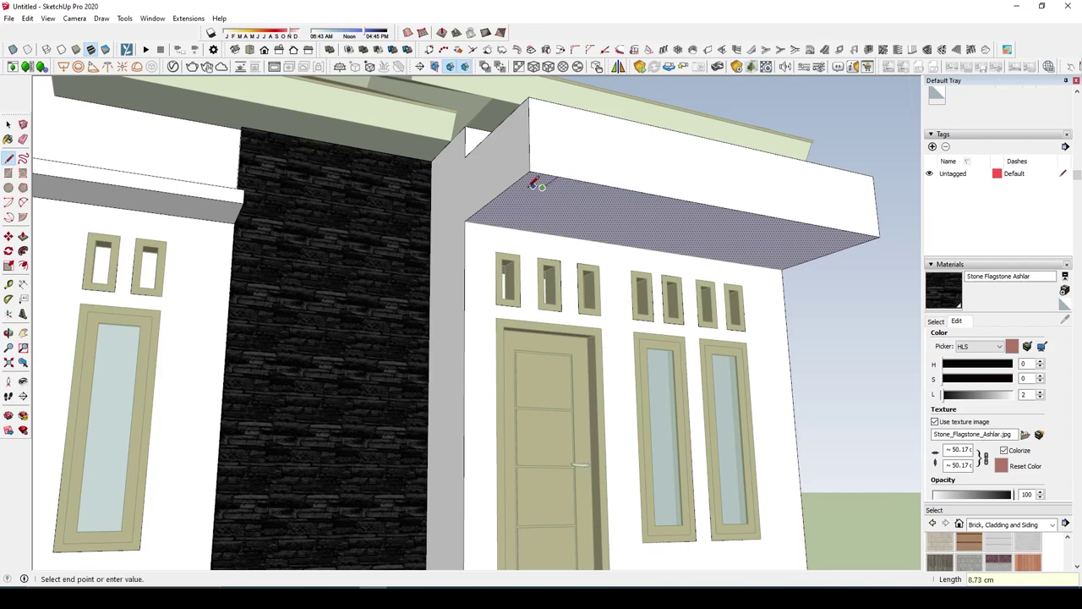
key(space)
Step: Push/Pull the 20 cm square down 280 cm to form a post reaching the porch floor
key(p)
scroll(535, 182, down, 5)
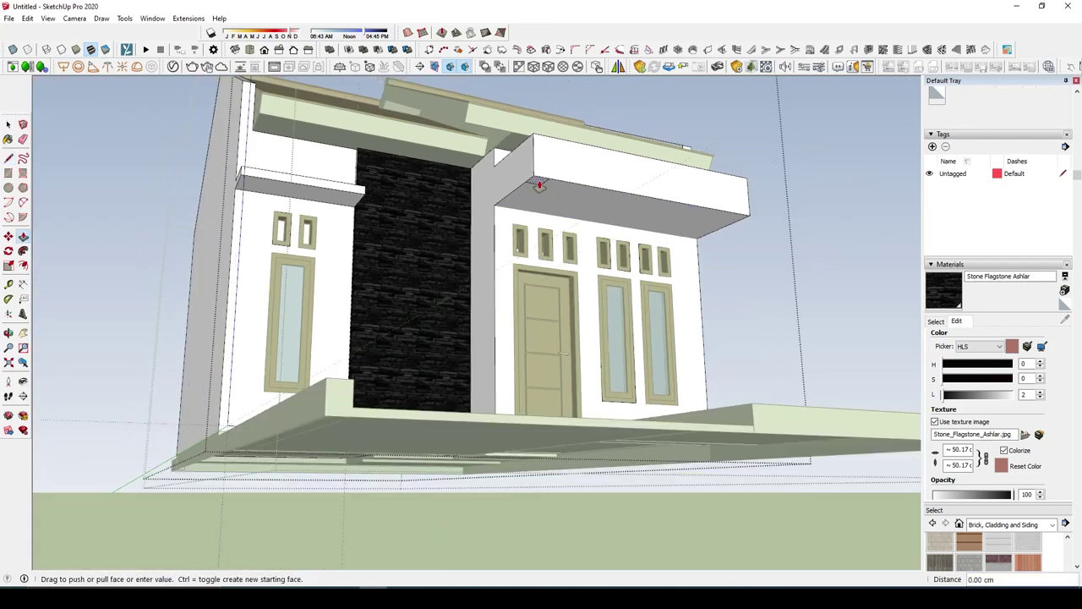
scroll(521, 341, down, 3)
scroll(501, 470, up, 5)
scroll(552, 476, down, 3)
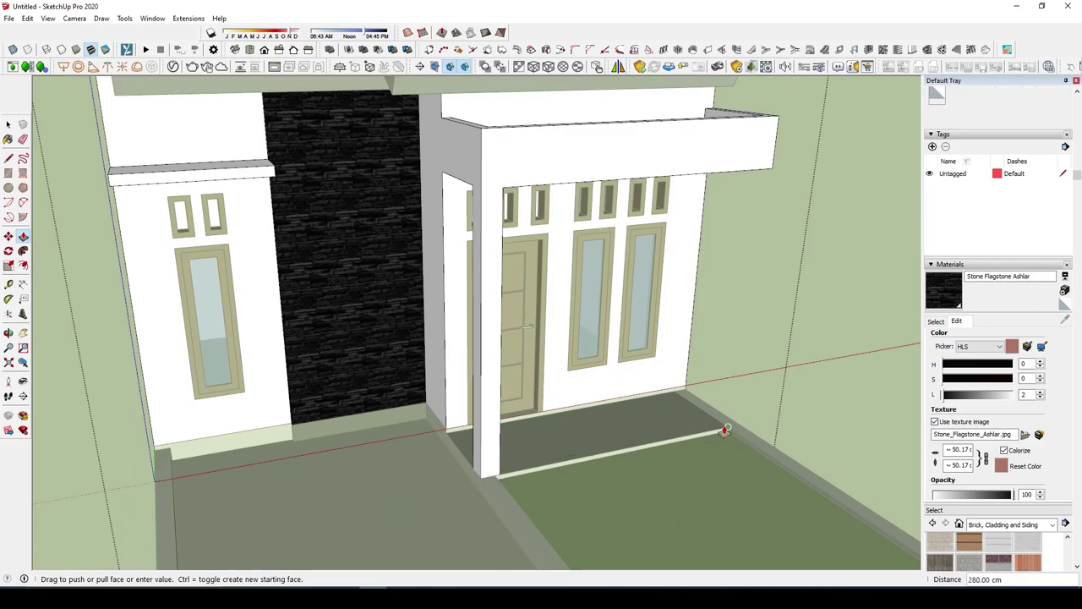
scroll(725, 432, down, 3)
key(space)
scroll(668, 352, up, 2)
scroll(668, 352, down, 3)
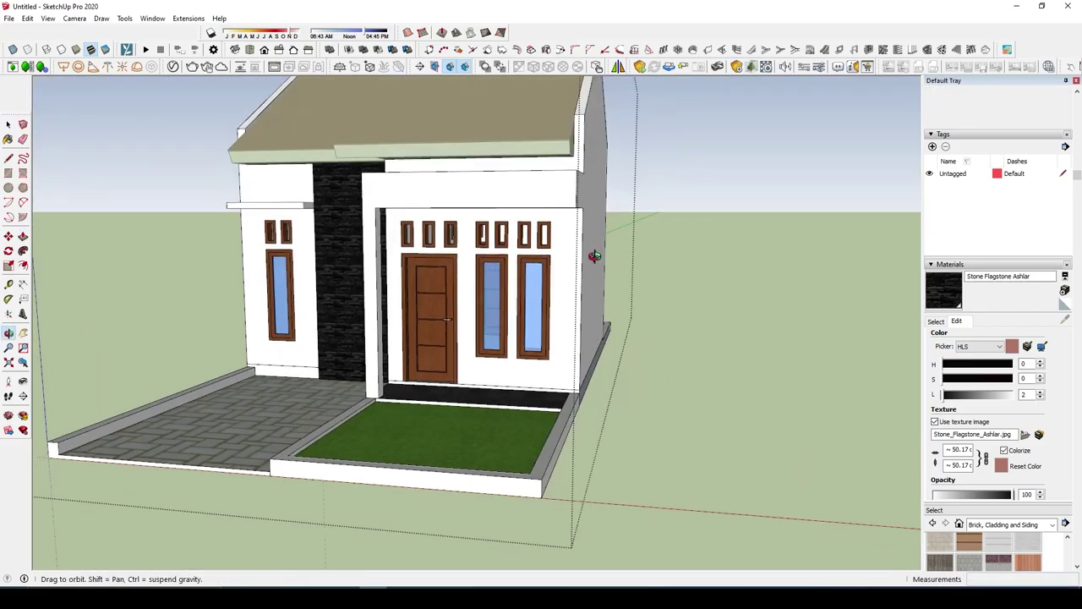
middle_drag(668, 352, 507, 270)
scroll(507, 270, up, 2)
scroll(449, 252, up, 2)
Step: Open the house group for editing and select the wall face beside the porch's right end
middle_drag(449, 252, 624, 215)
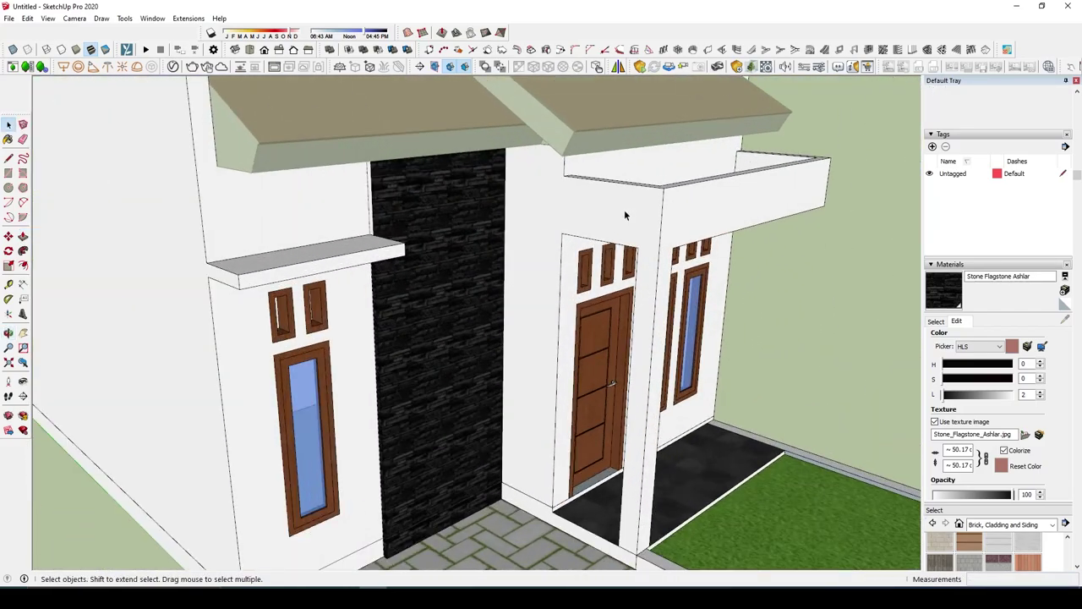
key(l)
click(565, 175)
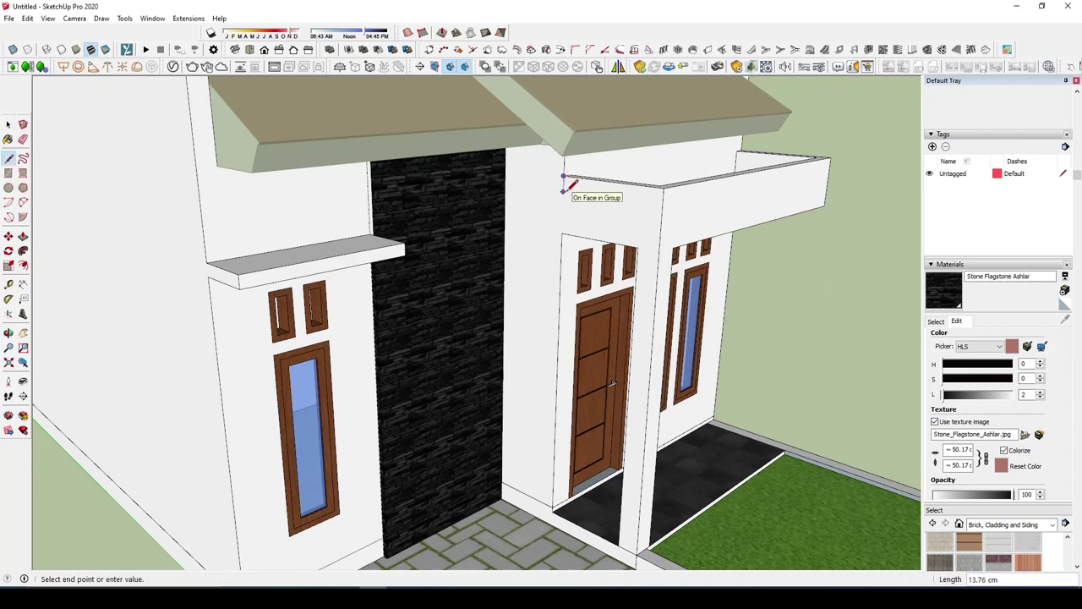
key(space)
click(582, 194)
double_click(583, 196)
click(586, 199)
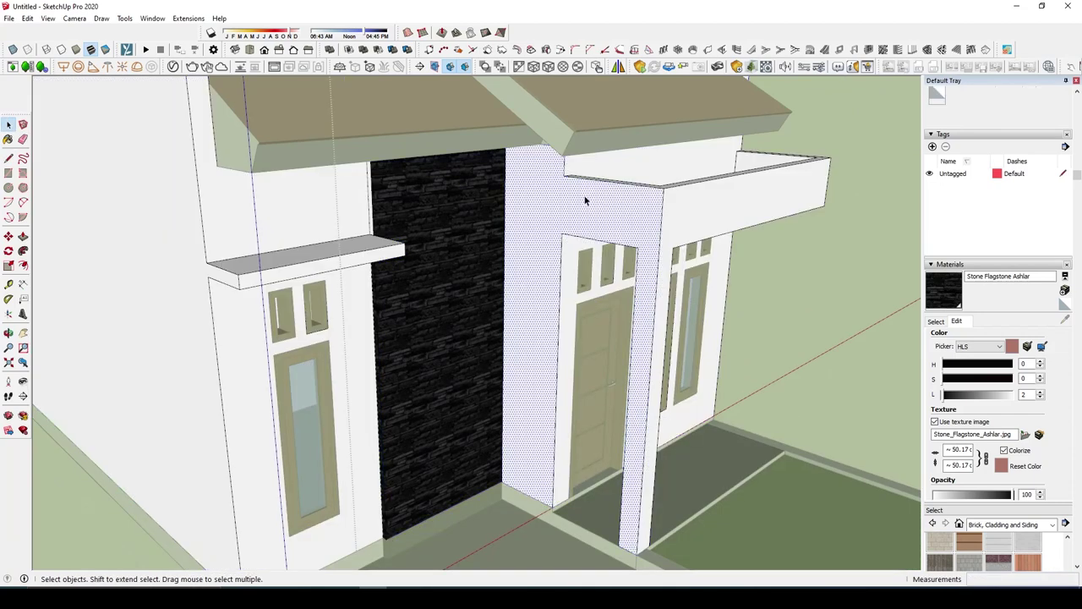
Step: Draw a line along the canopy's back edge out to its outer corner
key(l)
click(563, 176)
click(563, 187)
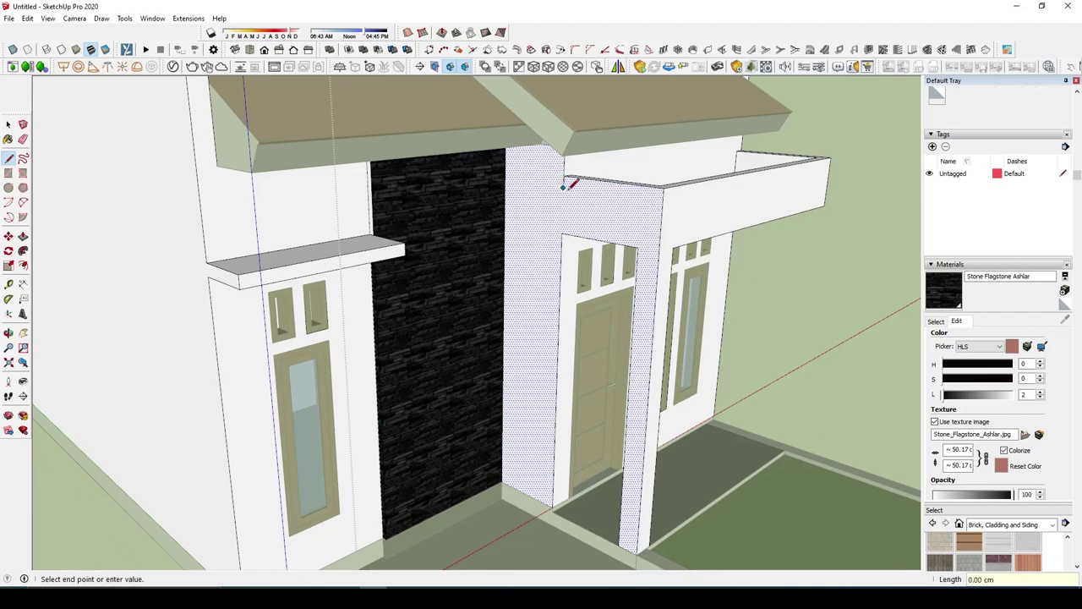
mouse_move(667, 197)
middle_down()
mouse_move(769, 212)
mouse_move(745, 198)
mouse_move(773, 203)
mouse_move(608, 223)
middle_up()
click(799, 195)
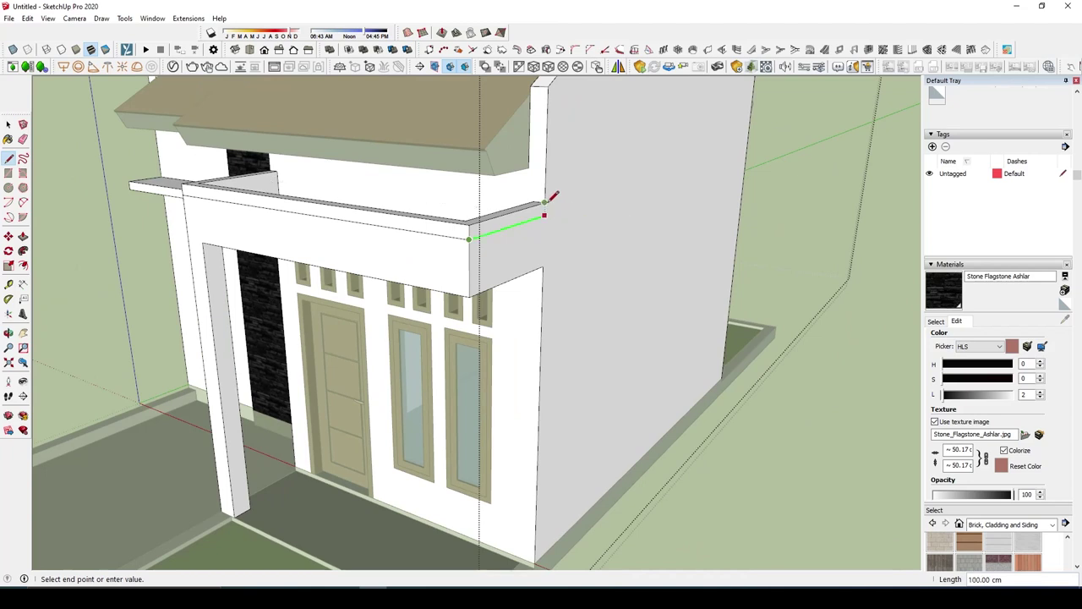
key(space)
Step: Push/Pull the fascia's end face outward so it projects past the side wall
key(p)
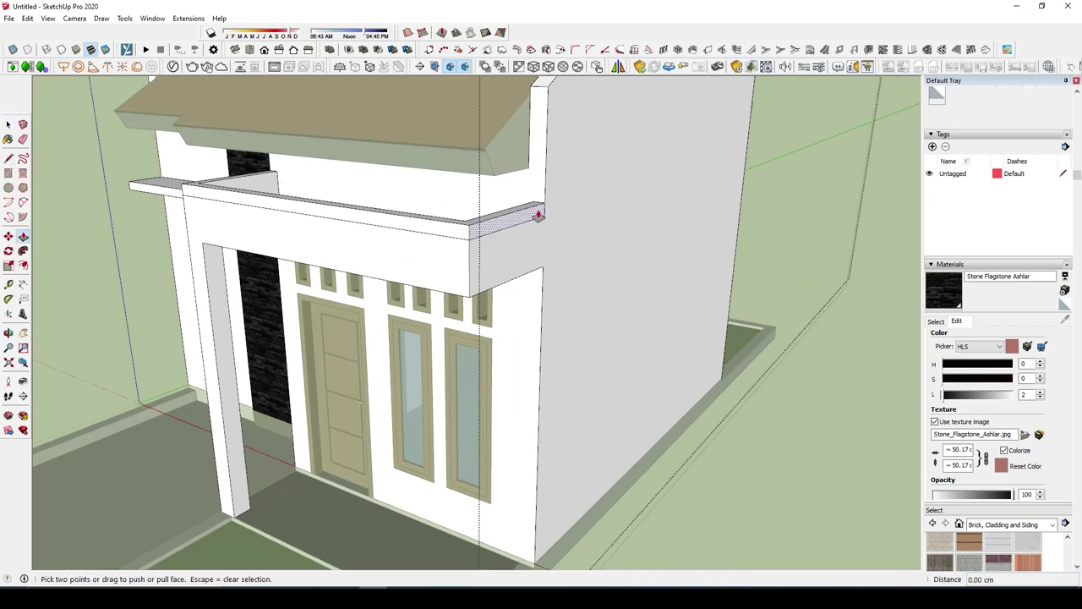
click(543, 214)
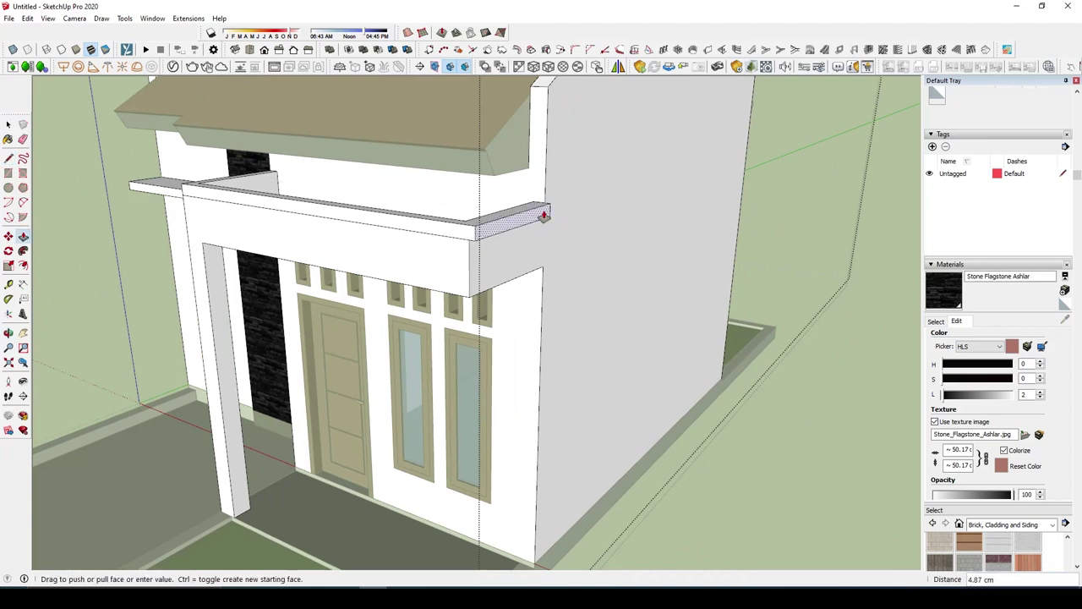
key(Return)
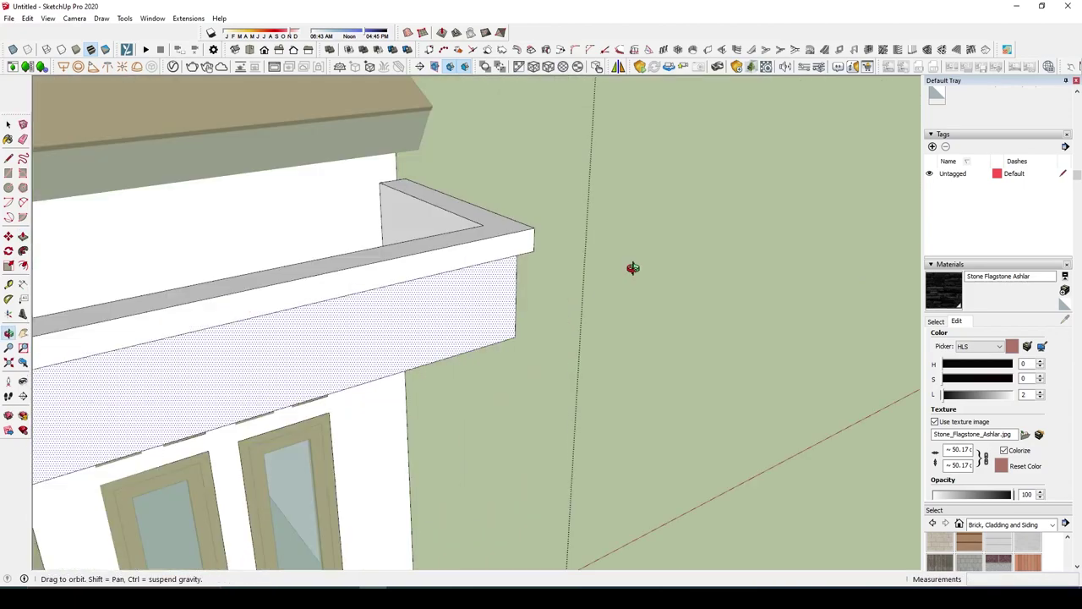
mouse_move(633, 266)
middle_down()
mouse_move(278, 424)
mouse_move(380, 242)
mouse_move(491, 315)
middle_up()
scroll(491, 316, down, 5)
key(space)
mouse_move(652, 338)
middle_down()
mouse_move(493, 345)
mouse_move(290, 386)
middle_up()
Step: Draw a line across the canopy underside to split off the soffit's right end
scroll(357, 409, up, 5)
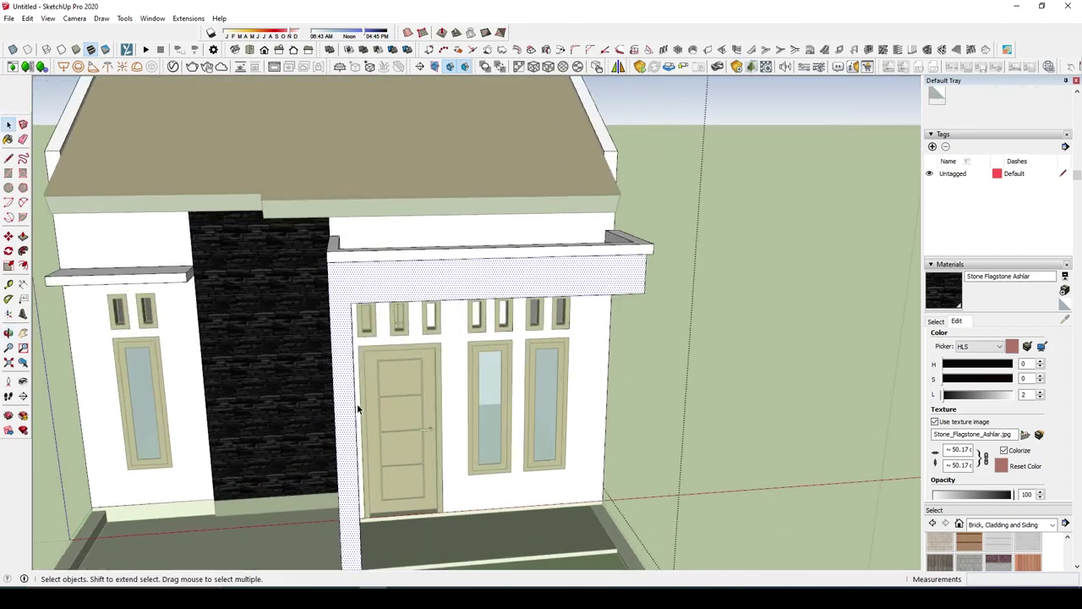
mouse_move(352, 413)
middle_down()
mouse_move(203, 418)
mouse_move(688, 355)
mouse_move(713, 338)
mouse_move(545, 297)
middle_up()
click(200, 418)
scroll(602, 141, up, 5)
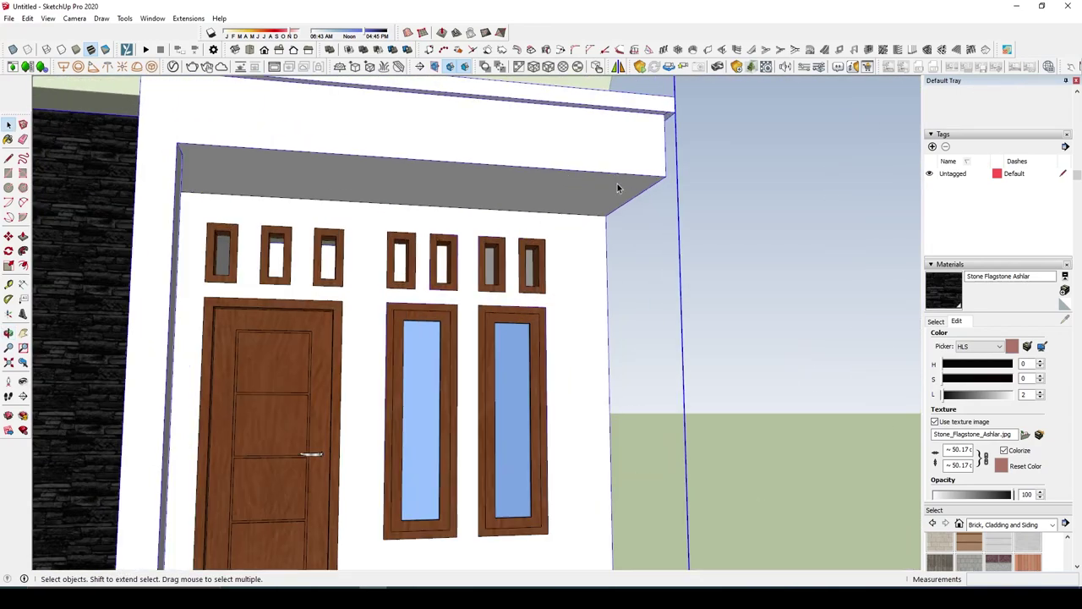
click(623, 193)
key(l)
click(666, 176)
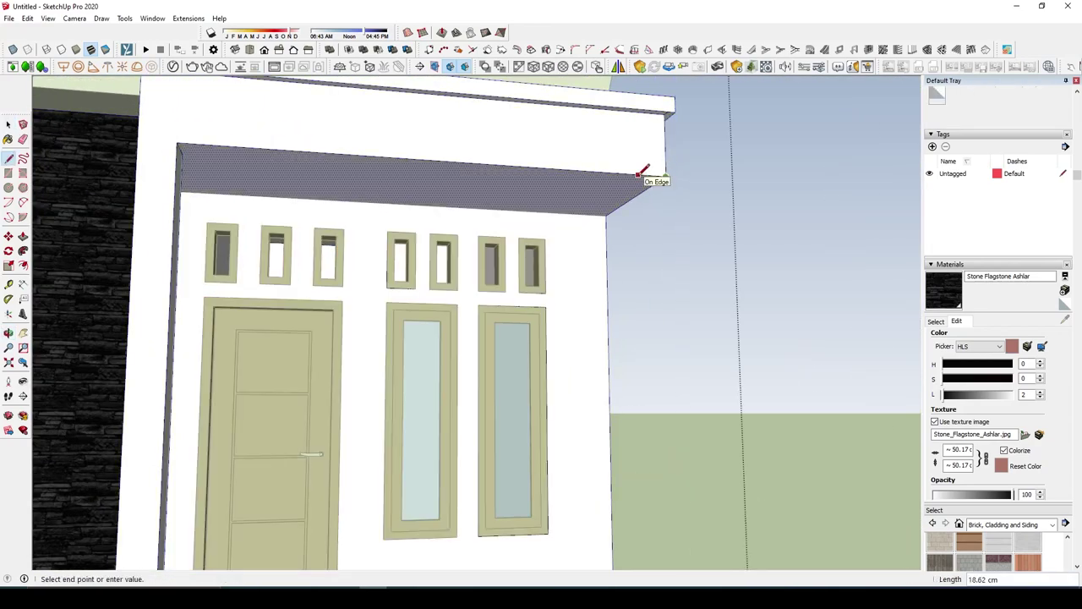
click(636, 174)
middle_drag(636, 173, 626, 321)
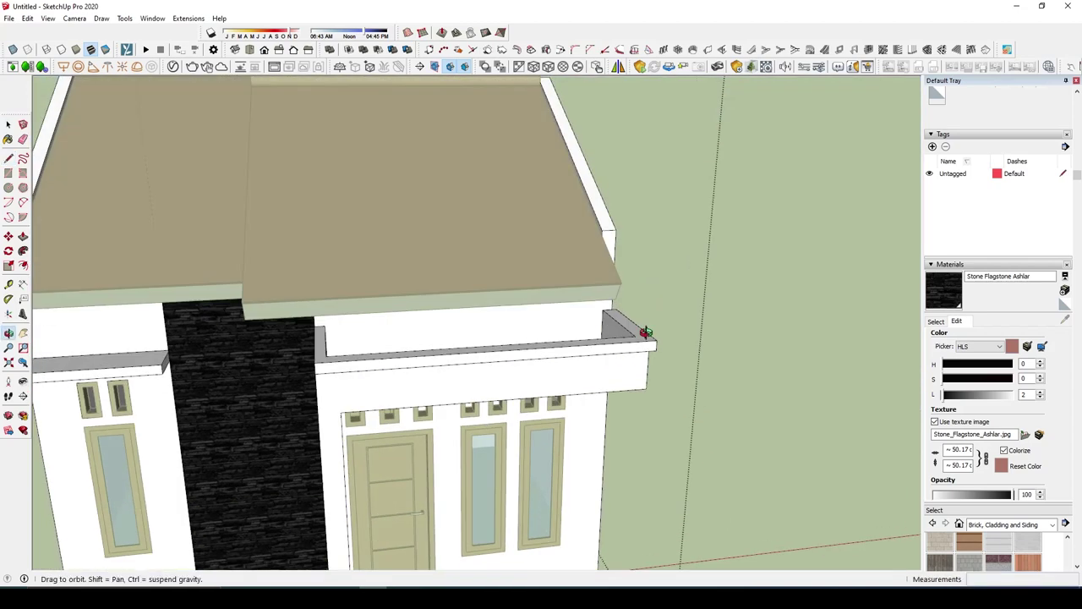
middle_drag(589, 109, 591, 165)
scroll(591, 165, up, 2)
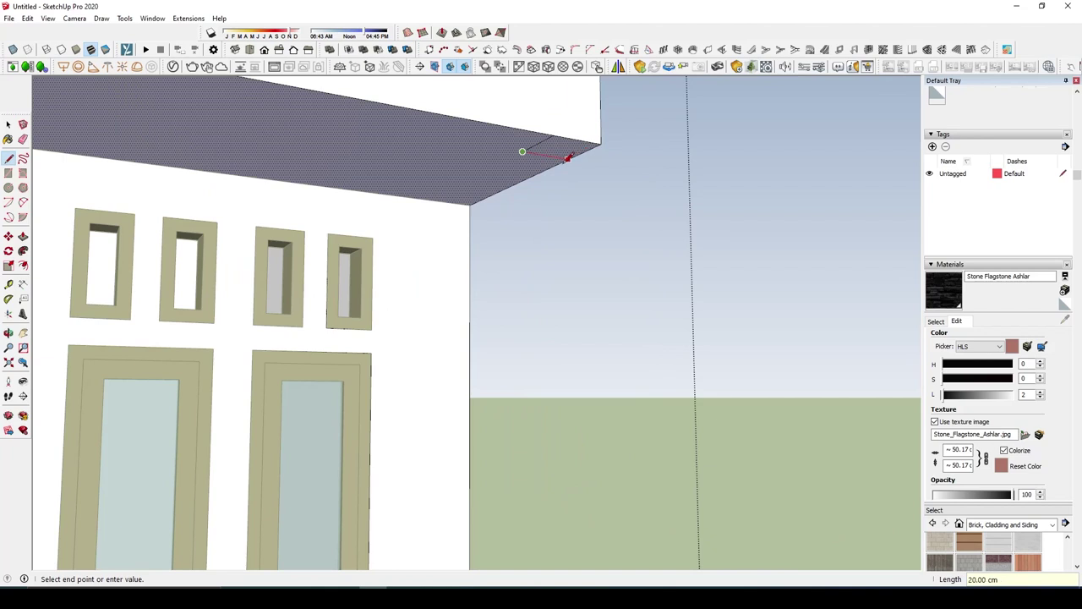
click(568, 158)
Step: Push/Pull that small soffit face downward into a short block below the canopy
key(p)
scroll(595, 144, down, 5)
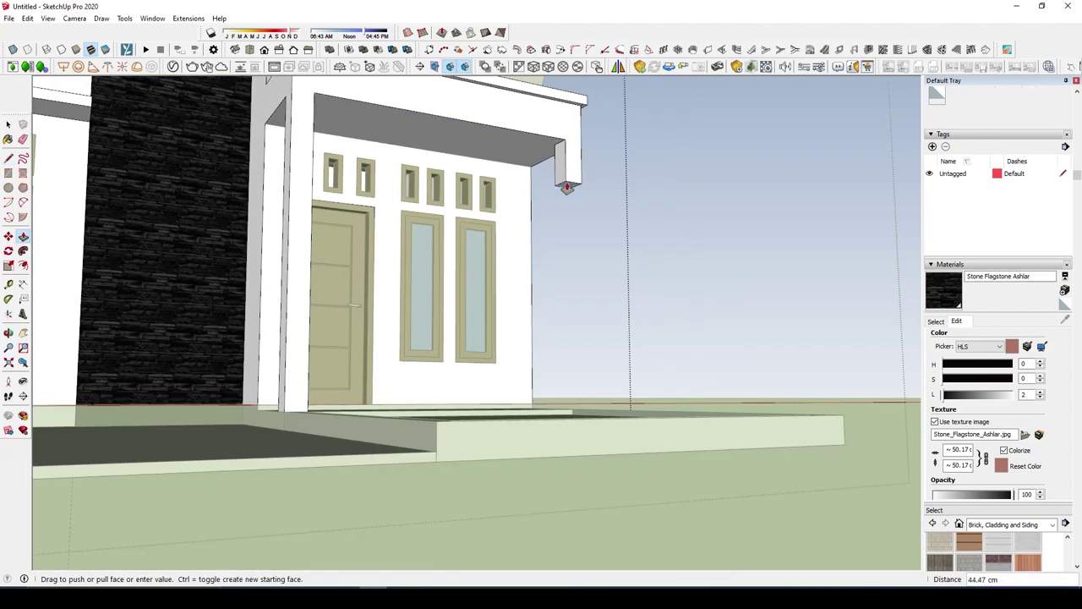
mouse_move(575, 397)
middle_down()
mouse_move(555, 459)
mouse_move(523, 491)
mouse_move(552, 452)
mouse_move(459, 414)
mouse_move(442, 379)
middle_up()
key(space)
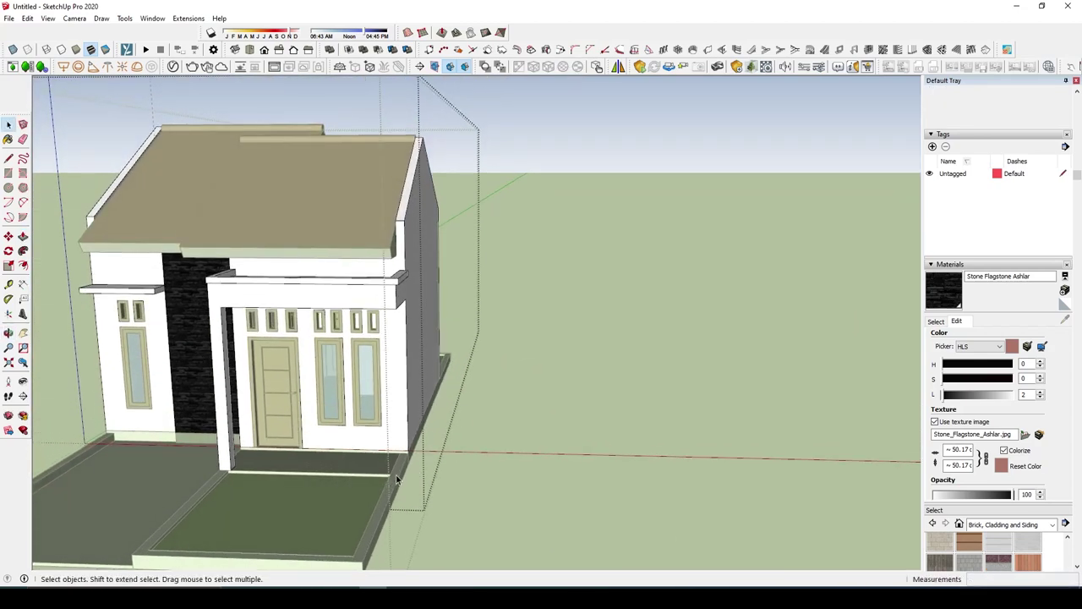
scroll(564, 474, down, 3)
scroll(410, 490, up, 3)
Step: Open the house group for editing, zooming in on the porch
double_click(410, 491)
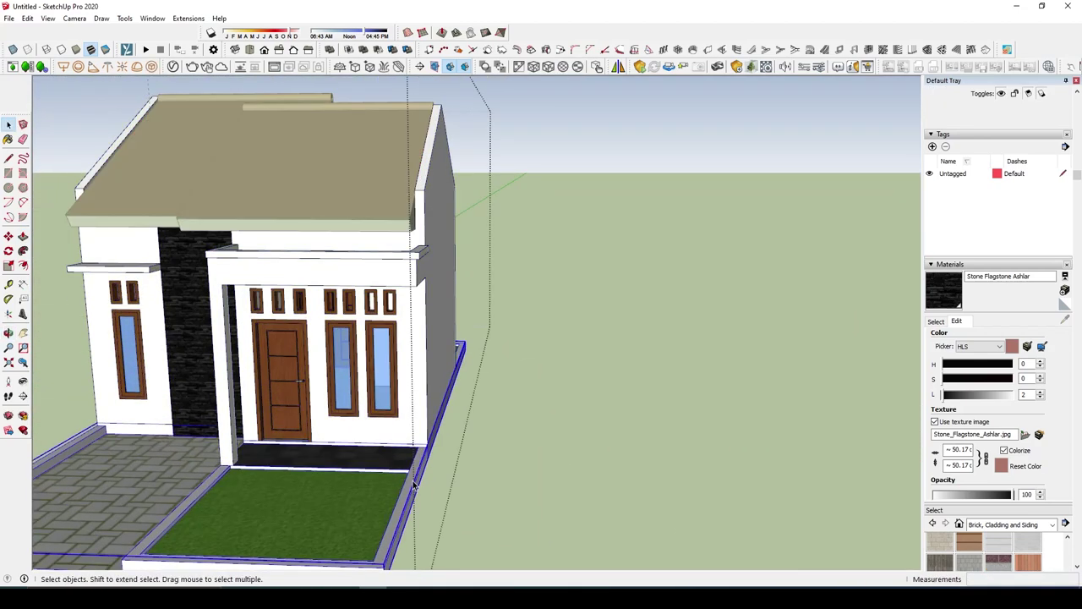
scroll(473, 490, up, 1)
scroll(546, 488, up, 2)
scroll(472, 471, up, 2)
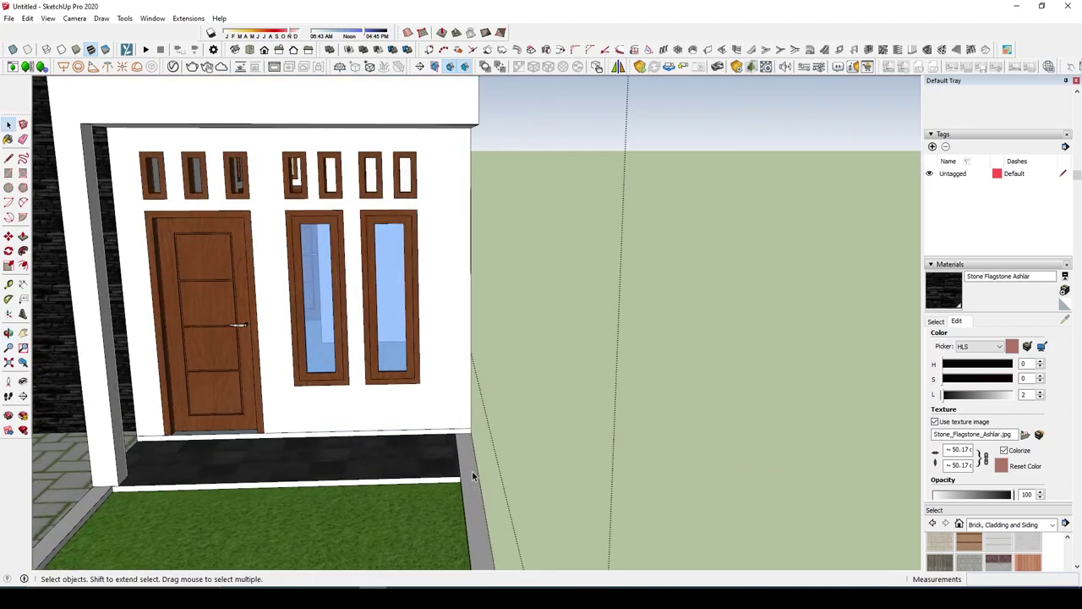
scroll(465, 469, up, 2)
click(471, 473)
scroll(471, 472, up, 2)
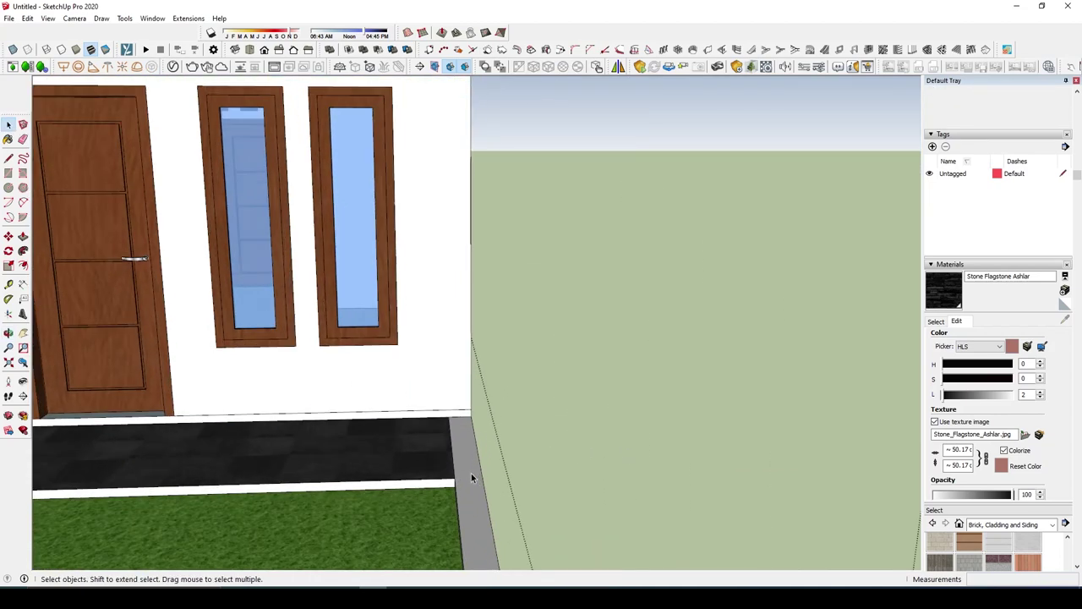
scroll(467, 423, up, 2)
double_click(446, 366)
Step: Abandon a line at the front wall's bottom corner and view the porch from side and front
key(l)
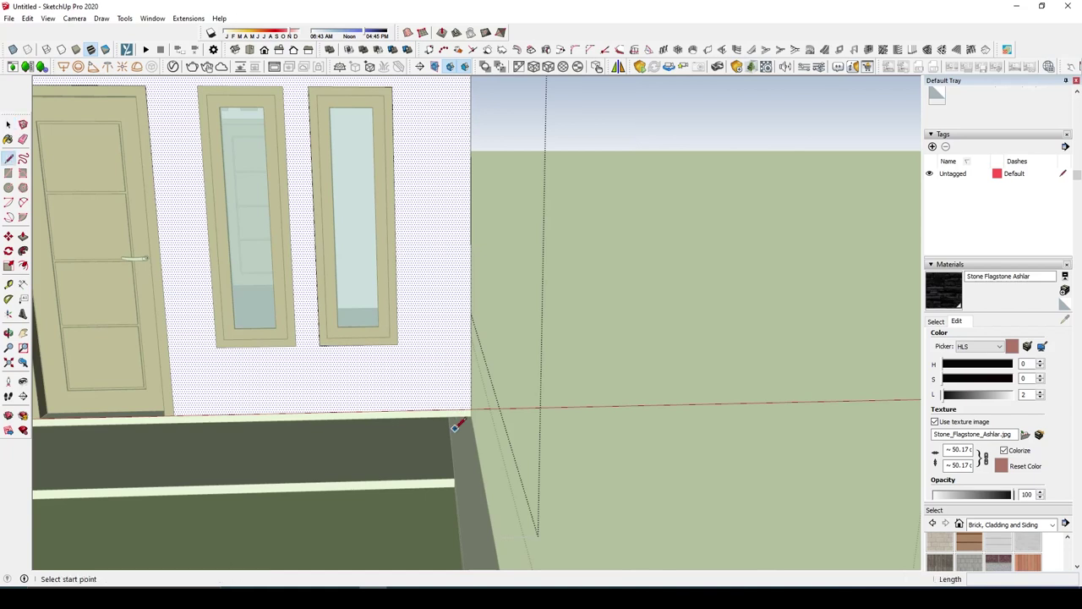
click(449, 414)
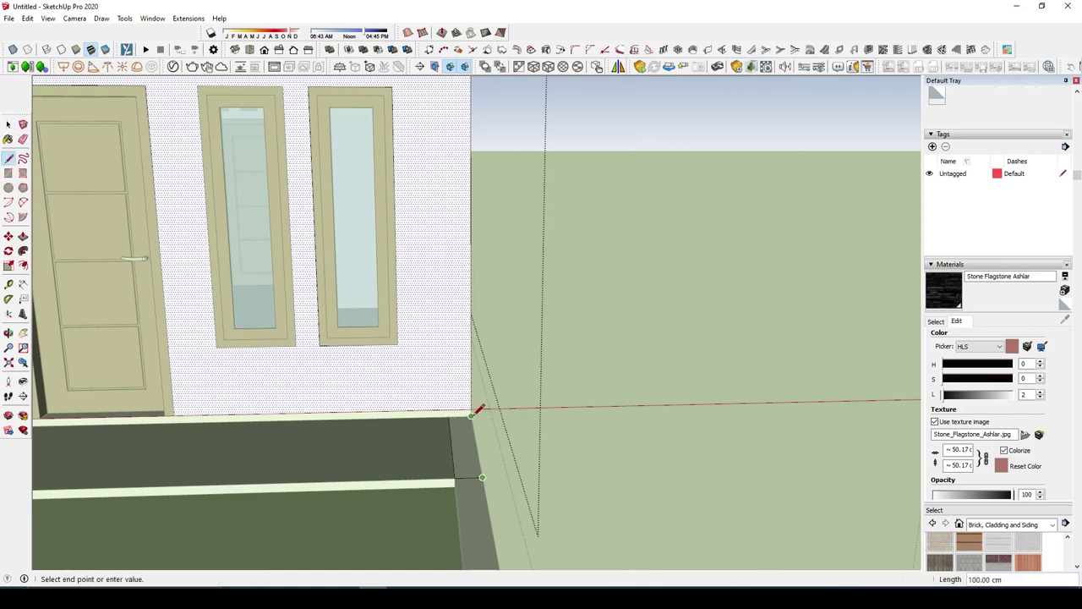
key(space)
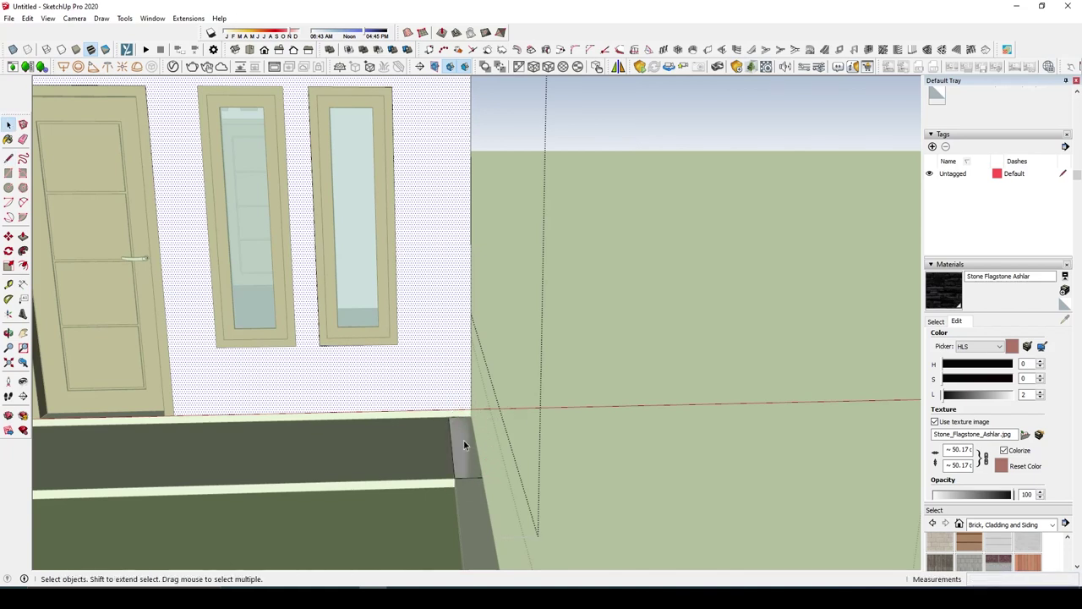
scroll(495, 186, down, 3)
key(p)
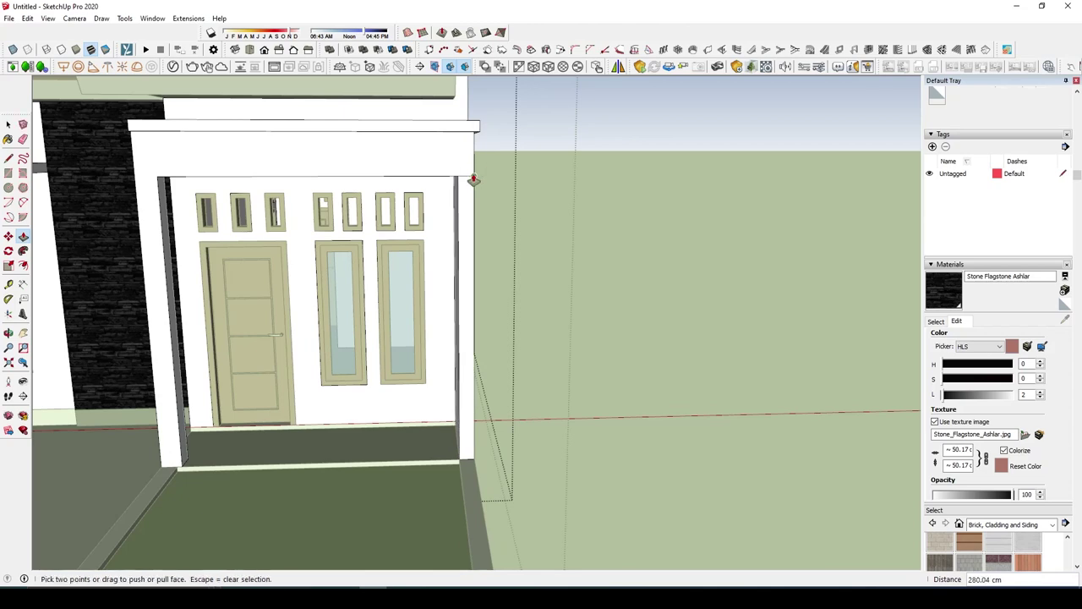
key(e)
middle_drag(480, 172, 111, 216)
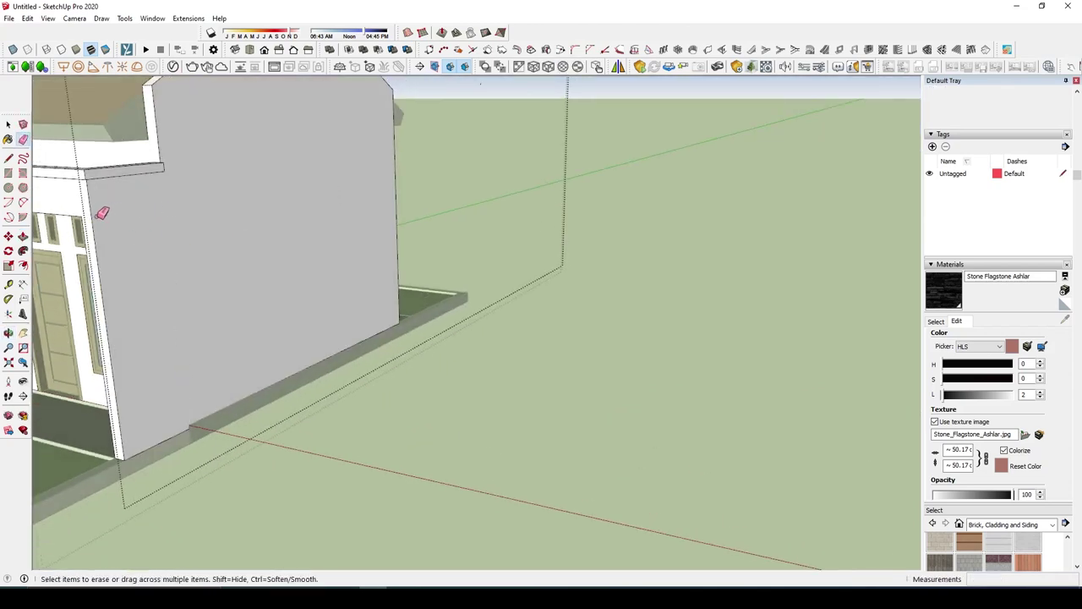
middle_drag(103, 212, 756, 174)
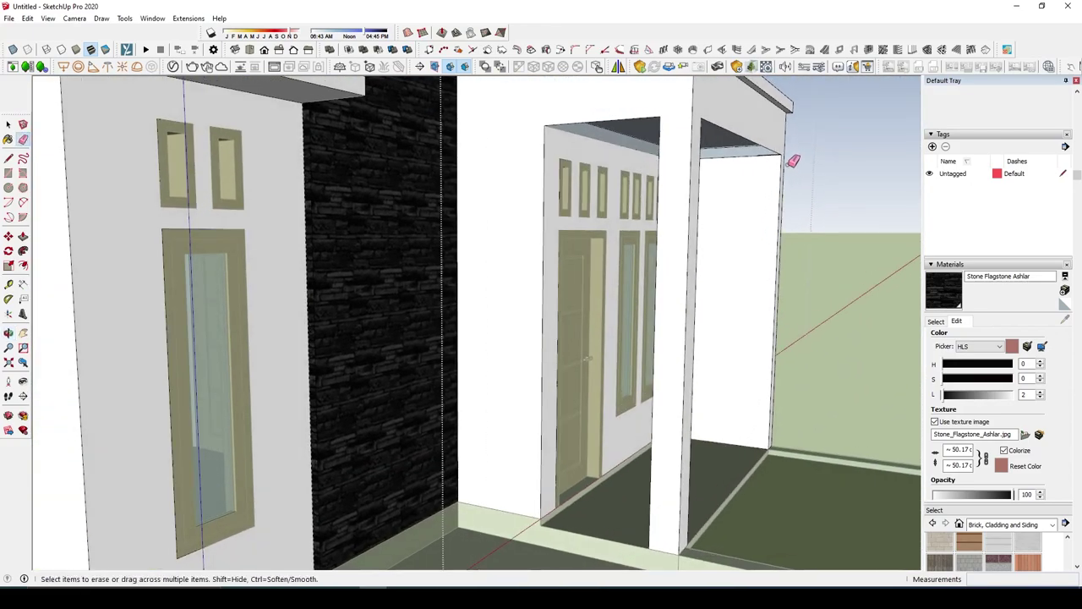
key(space)
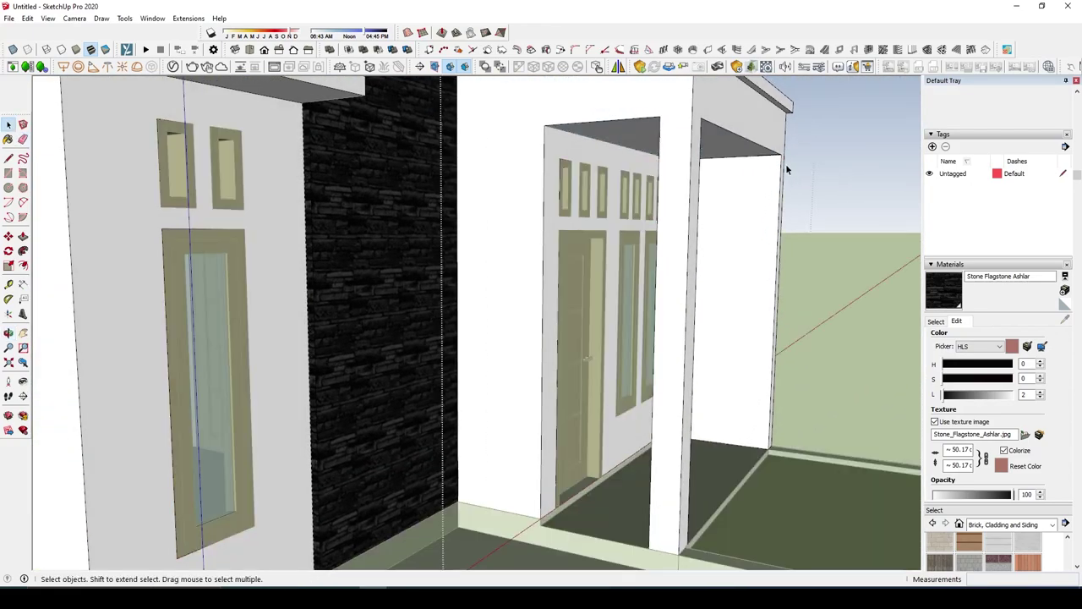
Step: Select the pillar's inner face and the canopy overhang, then look up at the porch ceiling
click(788, 176)
middle_drag(790, 177, 322, 270)
middle_drag(548, 243, 722, 113)
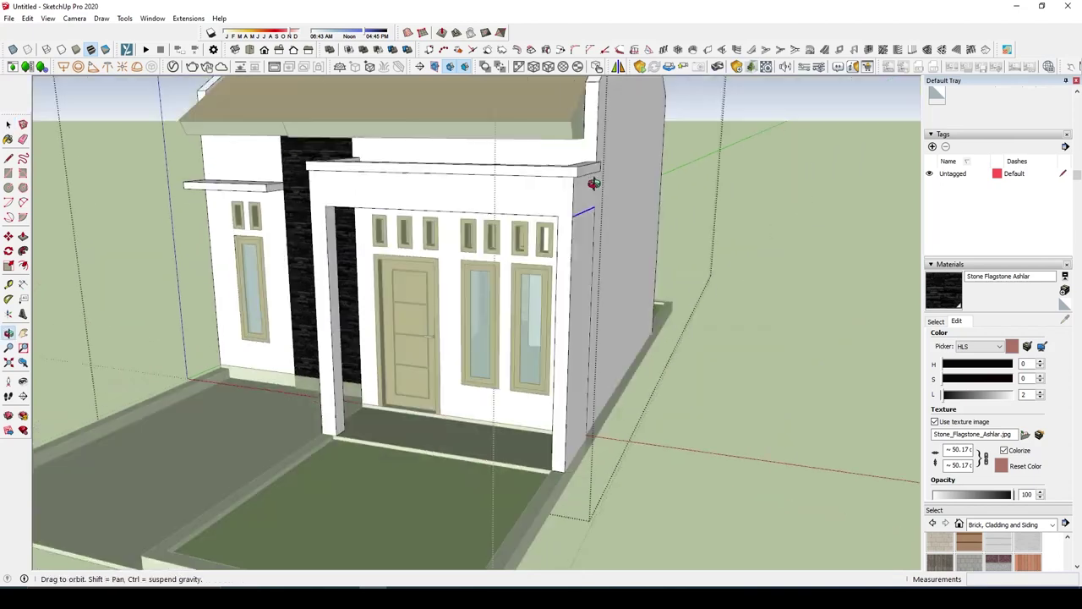
scroll(640, 165, up, 5)
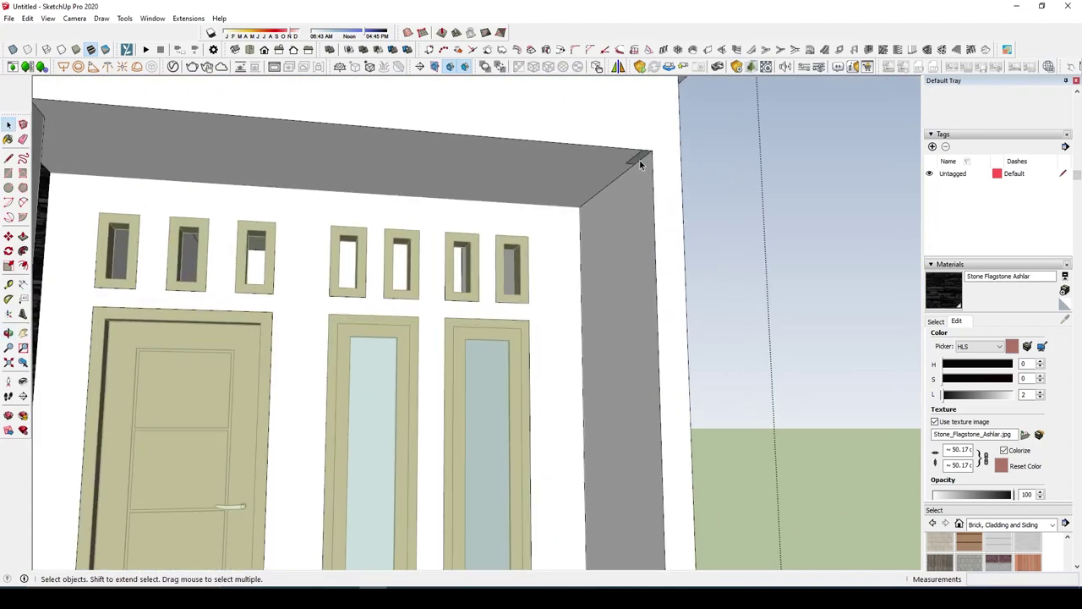
click(637, 162)
scroll(636, 163, up, 3)
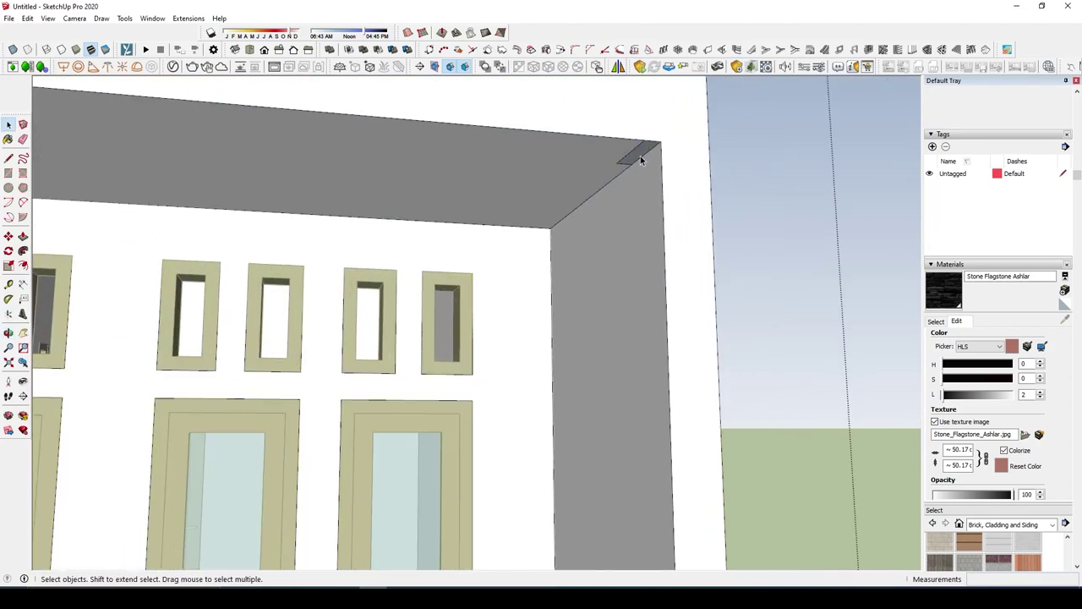
scroll(626, 181, up, 3)
mouse_move(611, 203)
middle_down()
mouse_move(814, 77)
mouse_move(879, 98)
middle_up()
Step: Draw a 20 cm line across the beam end on the porch ceiling, then erase it
key(l)
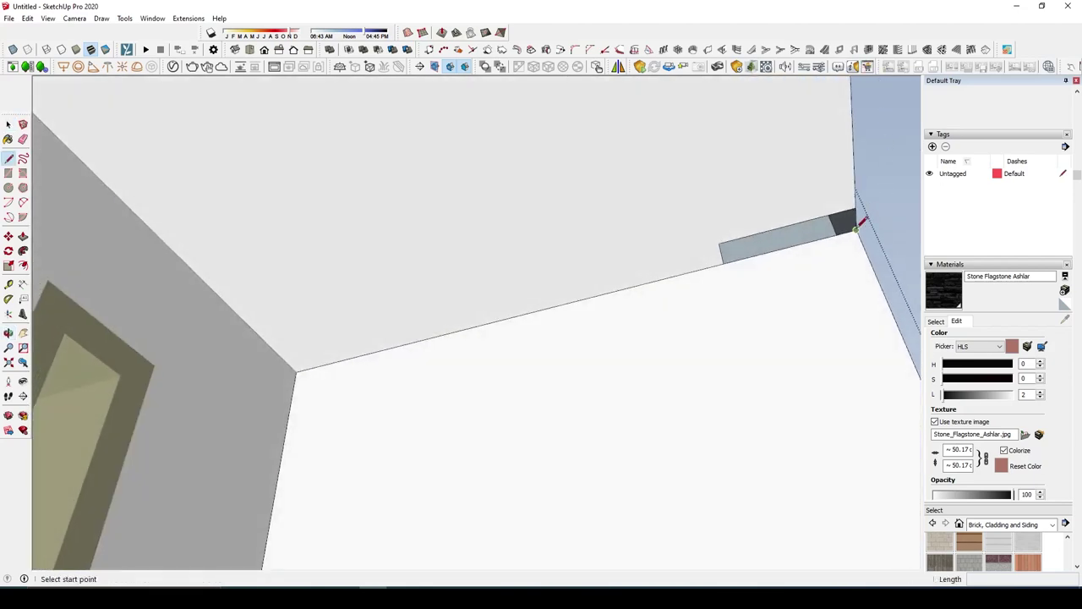
click(856, 207)
key(space)
click(801, 222)
key(l)
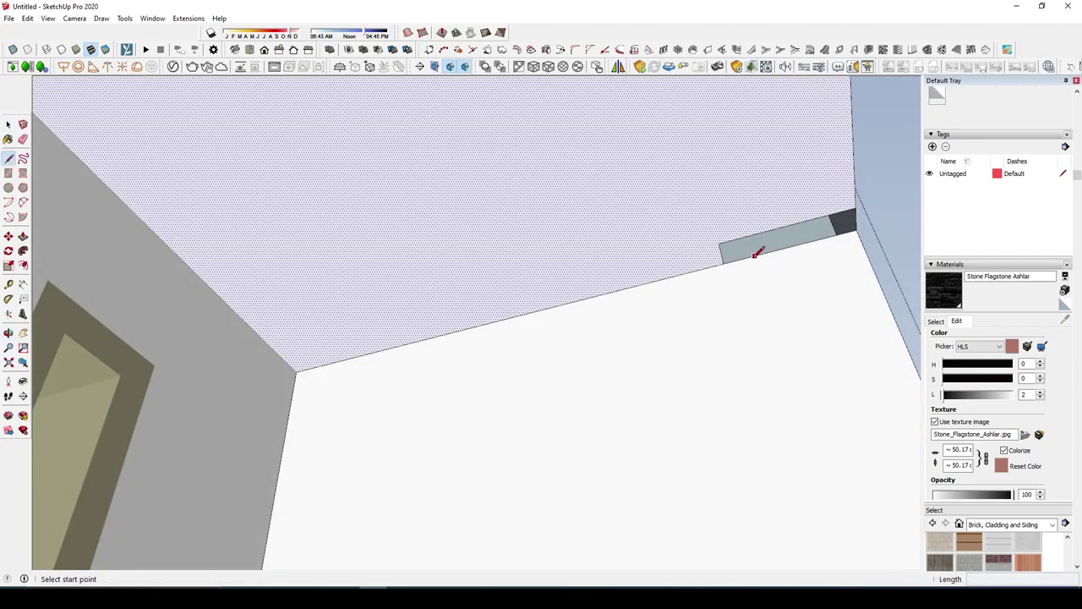
scroll(723, 263, up, 1)
click(723, 260)
click(887, 220)
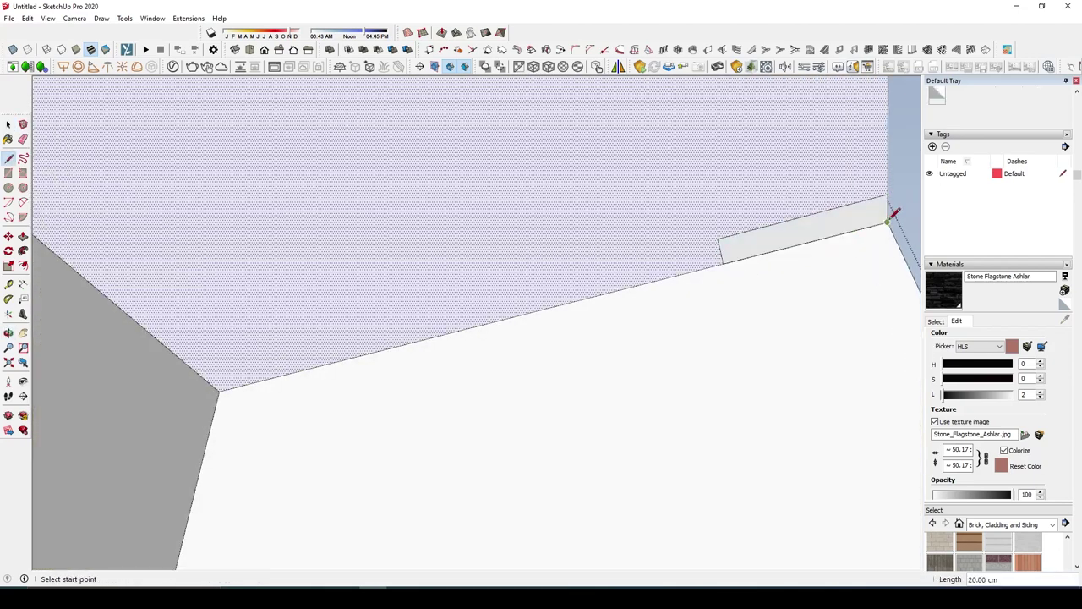
key(e)
click(717, 235)
Step: Orbit past the facade and right side wall back to the porch ceiling
mouse_move(716, 234)
middle_down()
mouse_move(522, 387)
mouse_move(618, 348)
middle_up()
scroll(544, 338, down, 3)
middle_drag(544, 338, 476, 321)
scroll(476, 321, up, 3)
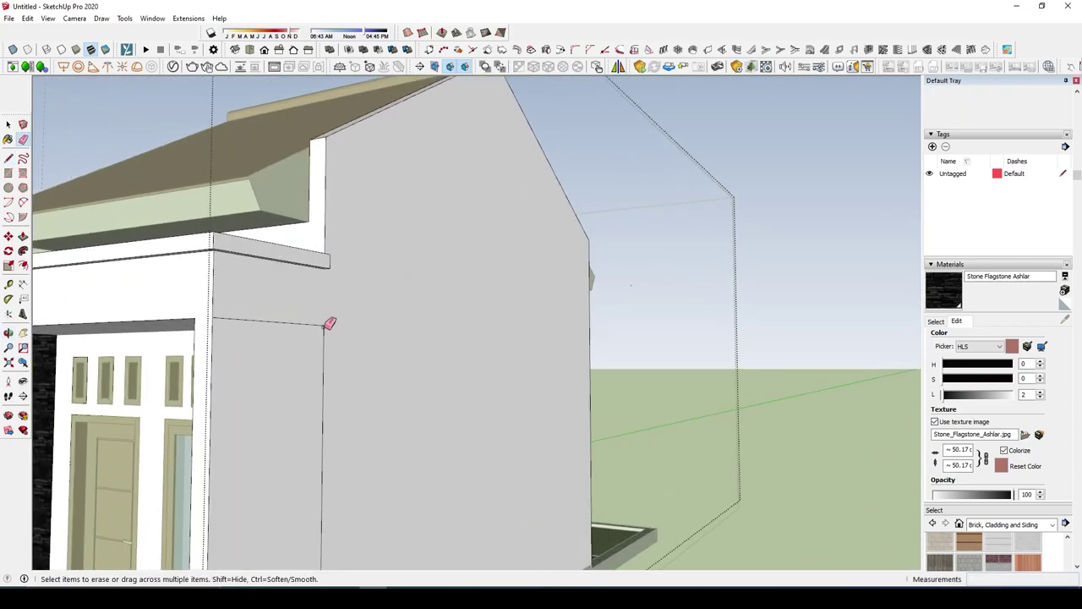
mouse_move(230, 315)
middle_down()
mouse_move(551, 261)
mouse_move(735, 246)
middle_up()
key(l)
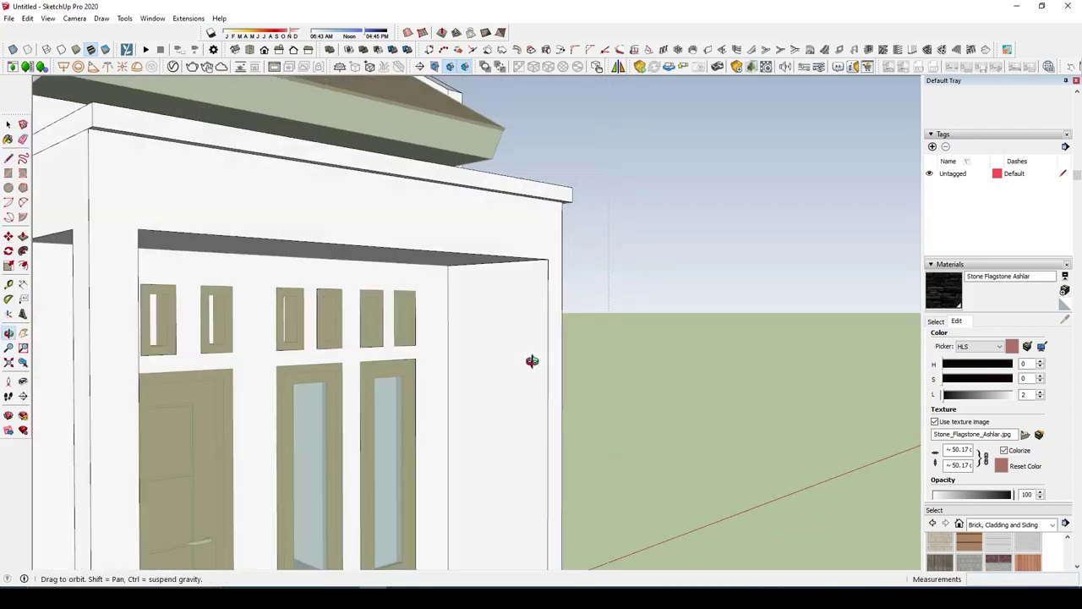
key(space)
mouse_move(590, 227)
middle_down()
mouse_move(712, 285)
mouse_move(686, 318)
mouse_move(624, 261)
mouse_move(597, 304)
mouse_move(592, 254)
middle_up()
scroll(680, 222, up, 3)
Step: Offset the porch ceiling face's outline by 10
middle_drag(680, 222, 640, 246)
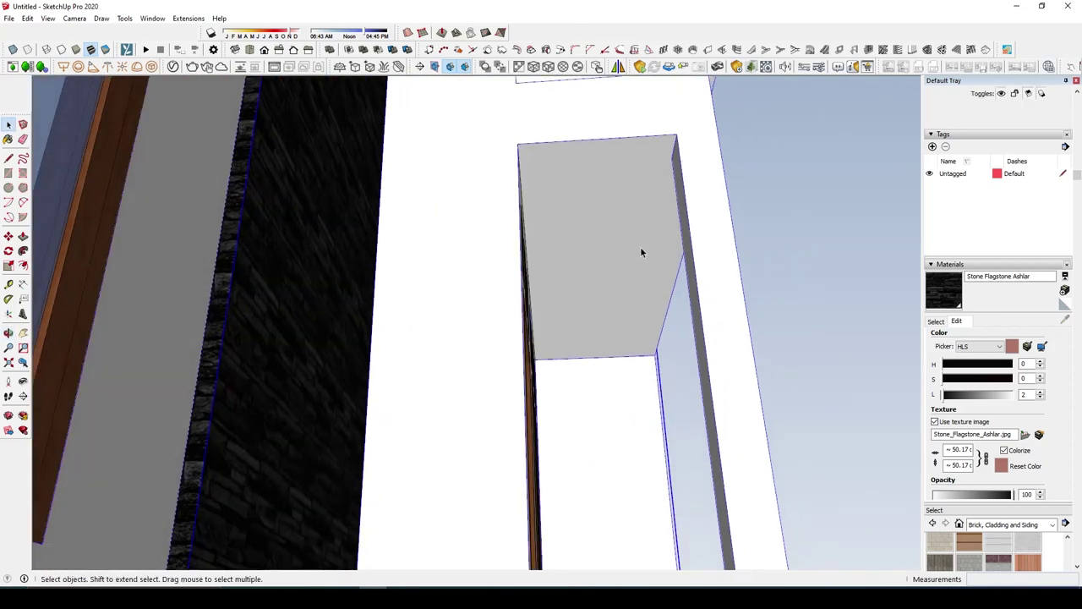
click(618, 240)
key(f)
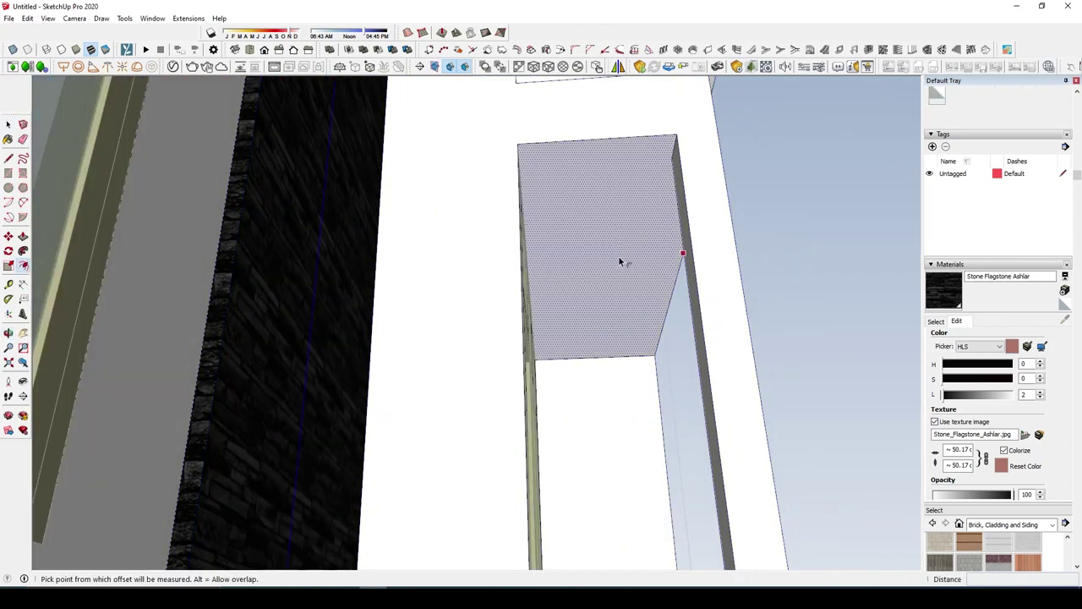
click(682, 253)
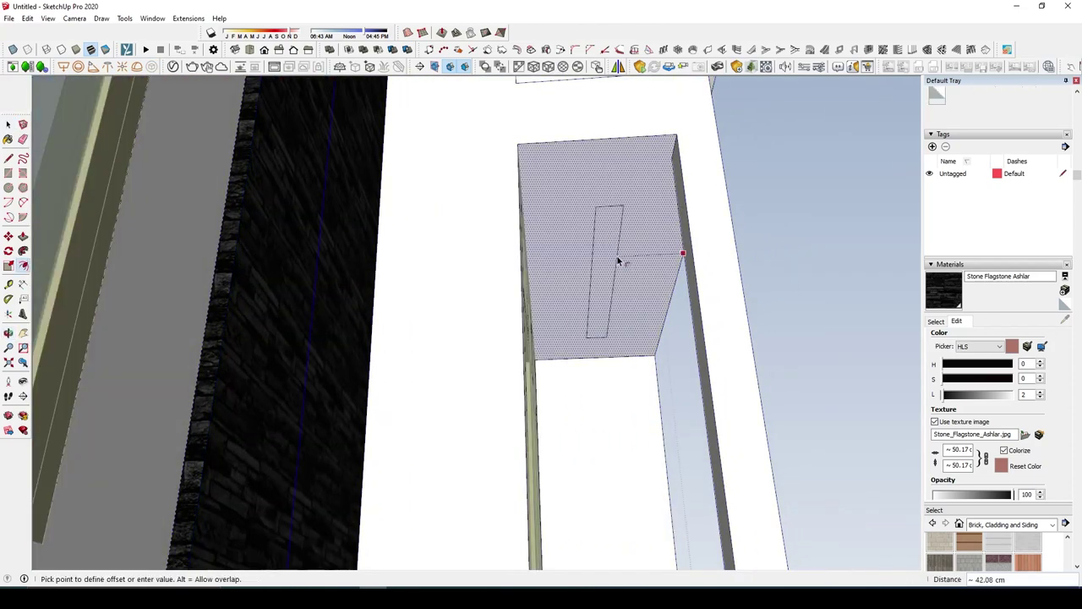
key(Return)
mouse_move(618, 261)
middle_down()
mouse_move(642, 261)
mouse_move(505, 288)
mouse_move(510, 261)
mouse_move(540, 277)
mouse_move(553, 249)
mouse_move(550, 258)
mouse_move(539, 235)
mouse_move(546, 247)
middle_up()
Step: Start a line at the porch ceiling corner, then switch to the Eraser for stray edges
key(l)
middle_drag(599, 292, 633, 355)
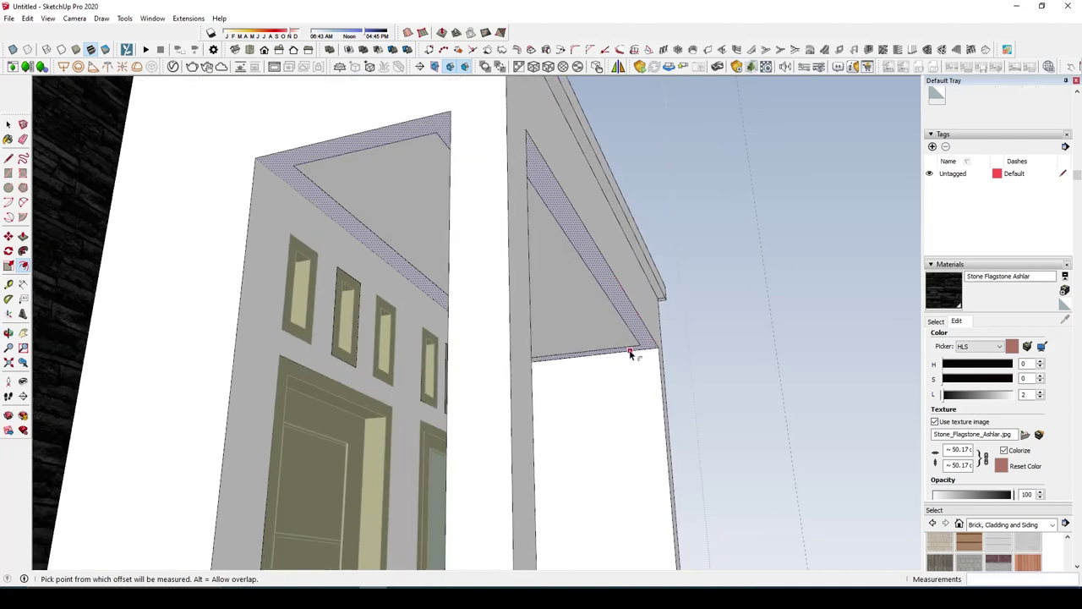
scroll(643, 341, up, 2)
click(640, 344)
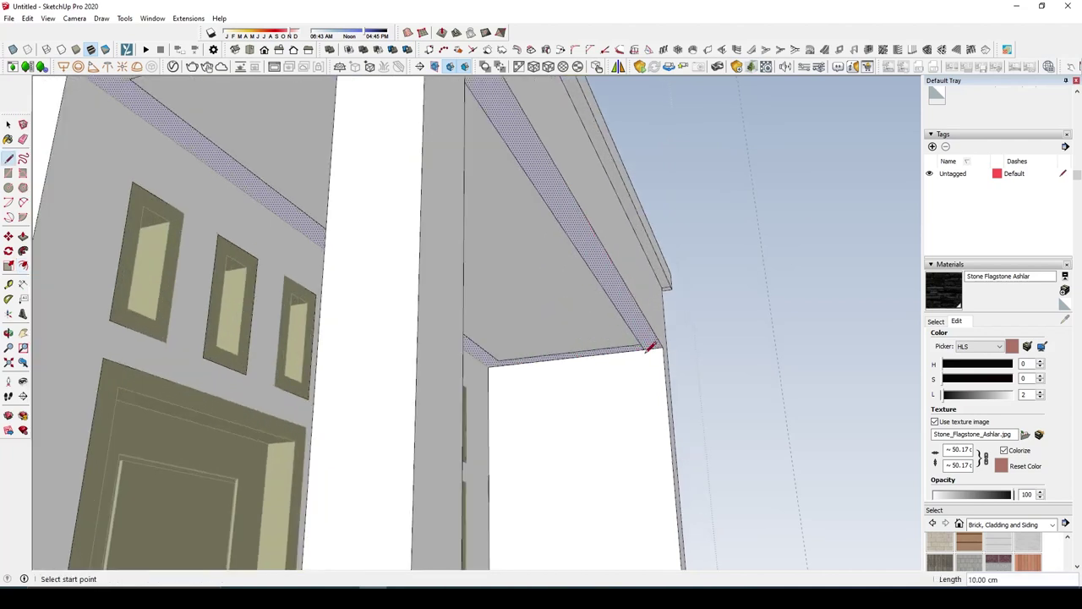
key(space)
key(e)
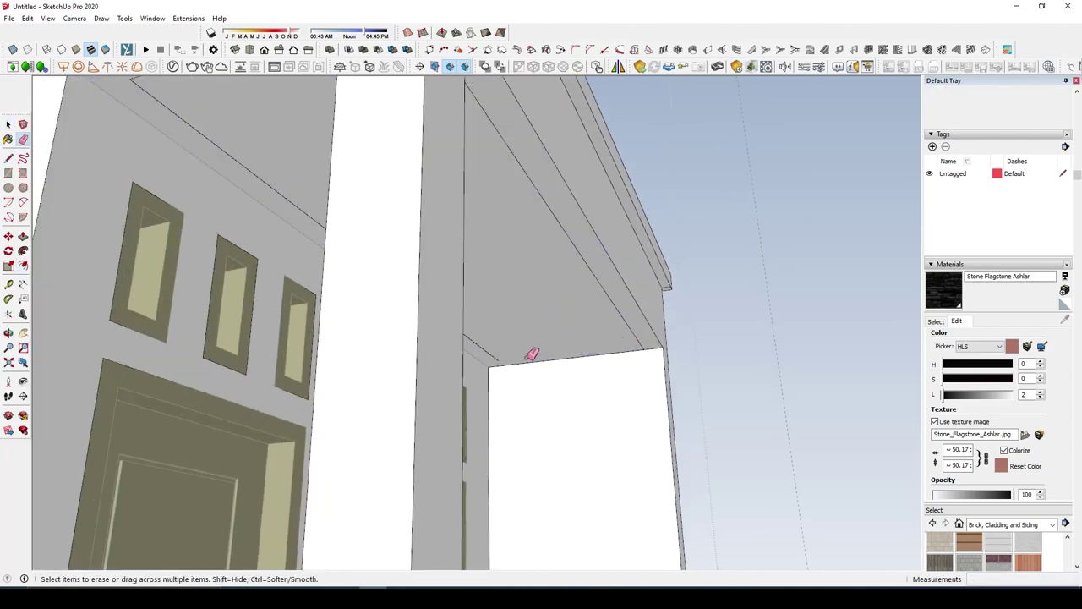
mouse_move(491, 358)
middle_down()
mouse_move(592, 358)
mouse_move(411, 253)
middle_up()
key(space)
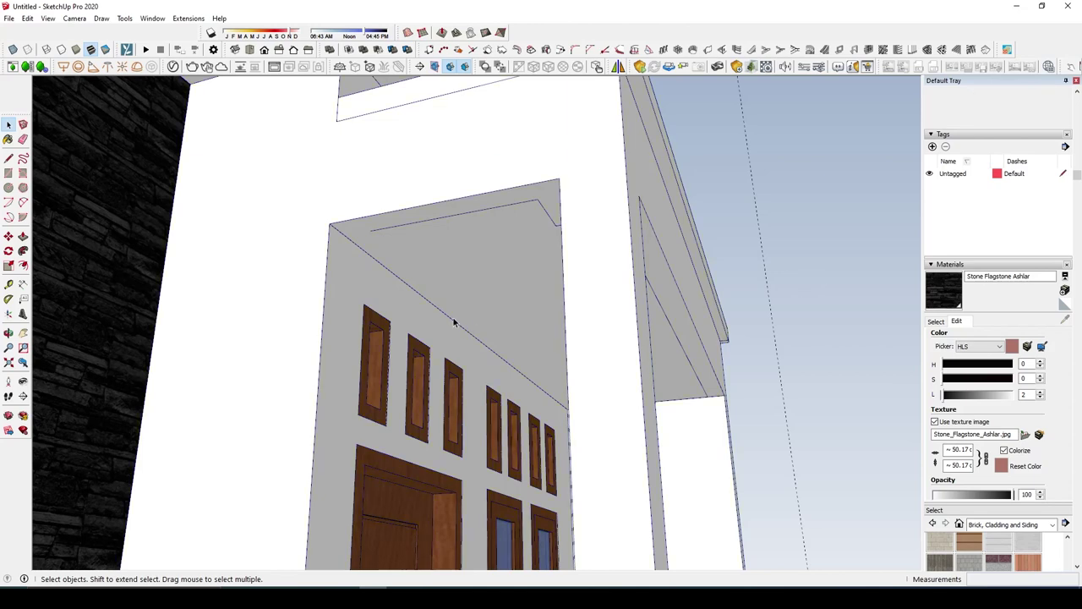
mouse_move(843, 320)
middle_down()
mouse_move(684, 174)
mouse_move(561, 179)
mouse_move(370, 247)
middle_up()
Step: Draw and select a new edge on the ceiling face, briefly testing Push/Pull on the upper face
key(l)
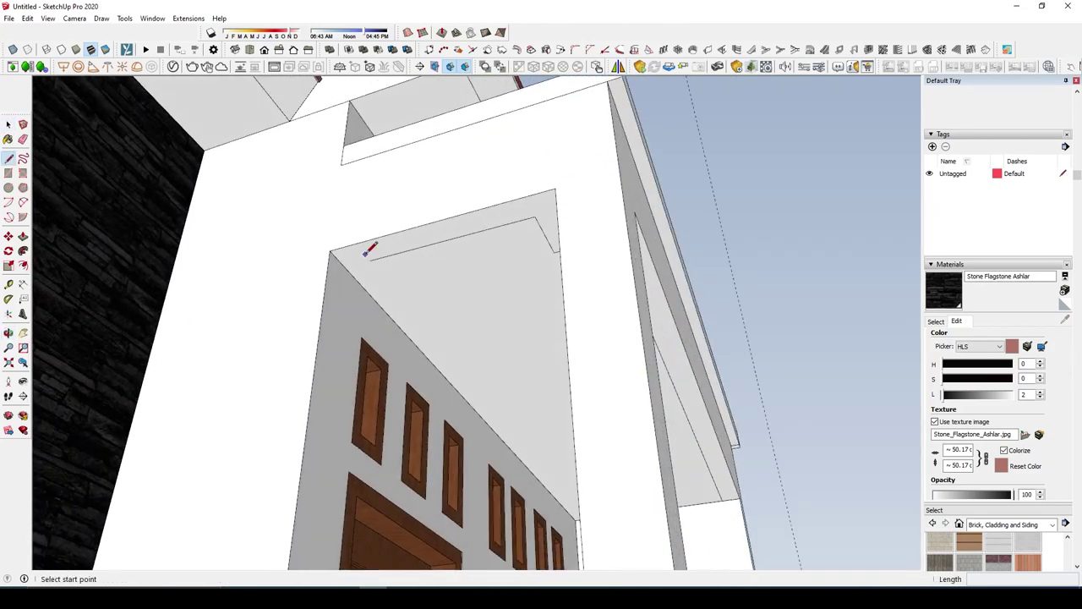
click(369, 259)
key(space)
click(397, 257)
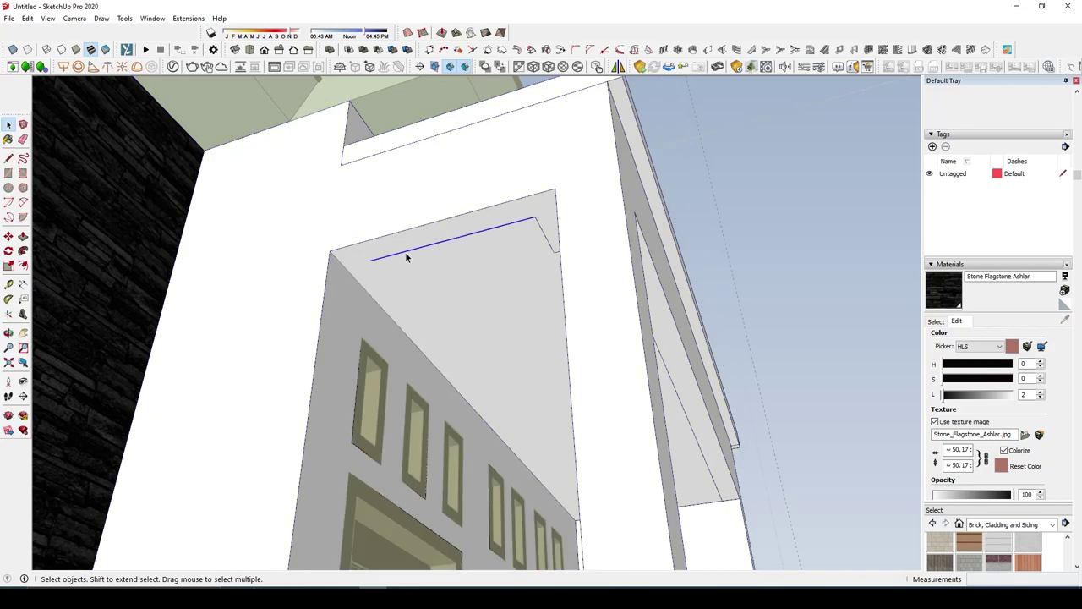
key(l)
click(369, 260)
key(space)
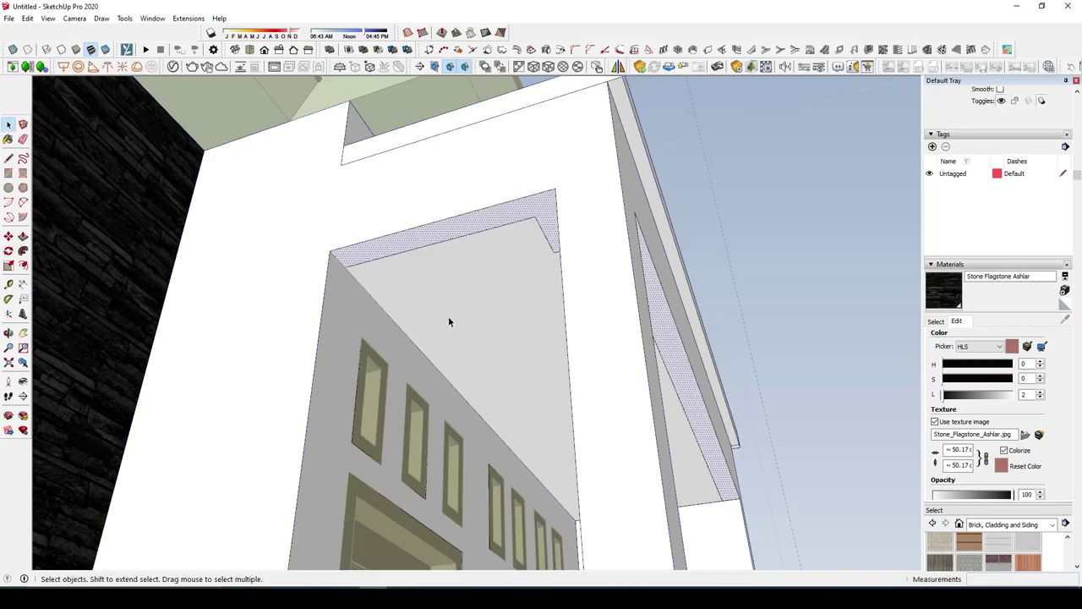
middle_drag(448, 319, 476, 307)
key(p)
click(476, 312)
key(l)
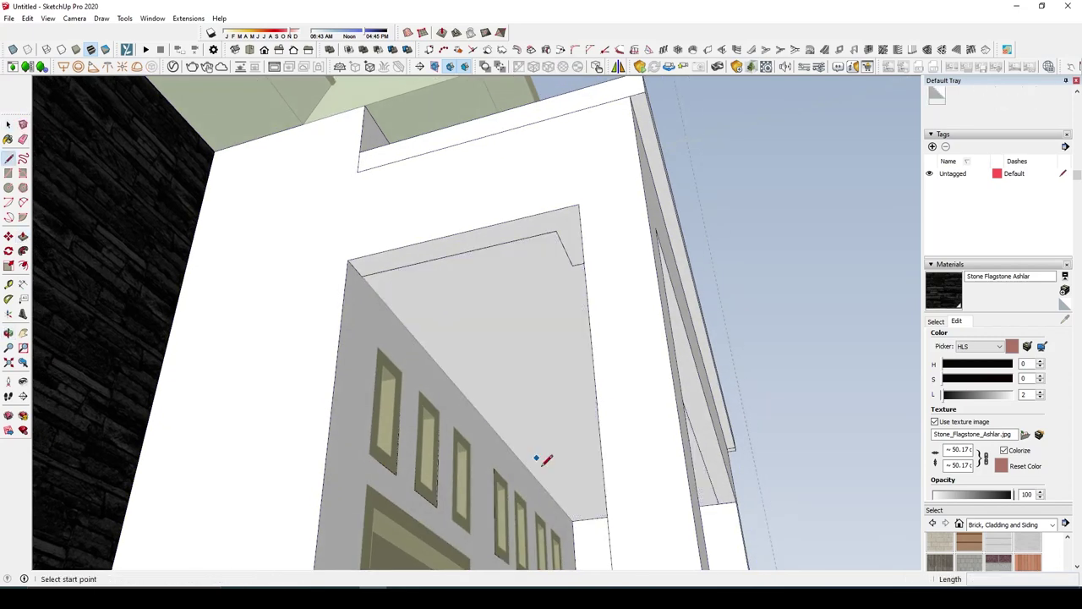
Step: Split the ceiling with a line from its corner, then Push/Pull the inner ceiling panel
click(573, 520)
click(362, 273)
key(space)
click(469, 297)
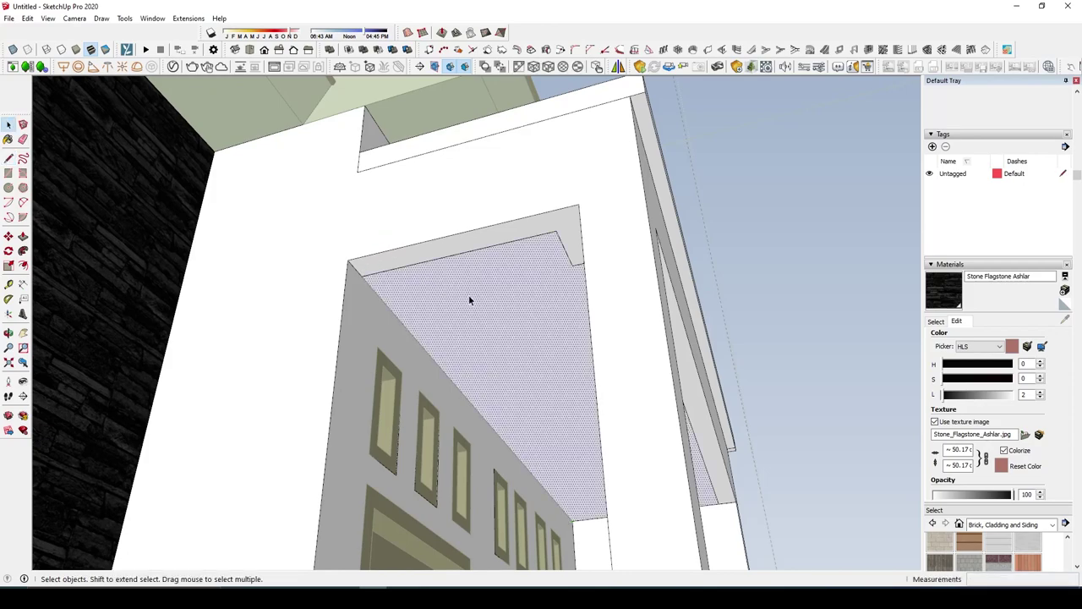
middle_drag(469, 296, 611, 380)
key(p)
click(509, 321)
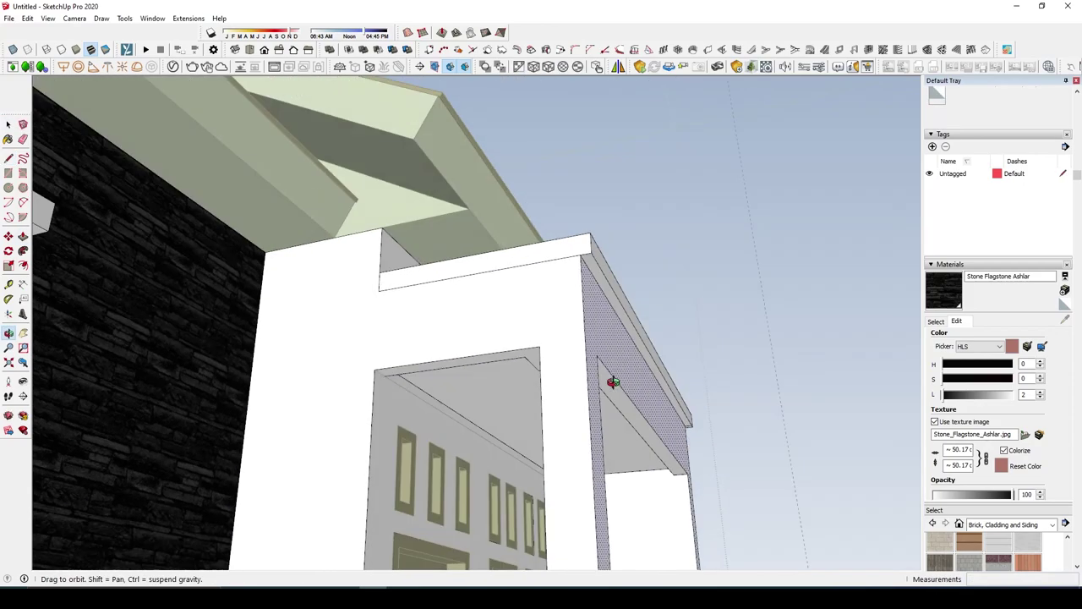
key(space)
scroll(491, 287, down, 5)
scroll(510, 385, up, 5)
scroll(510, 385, down, 3)
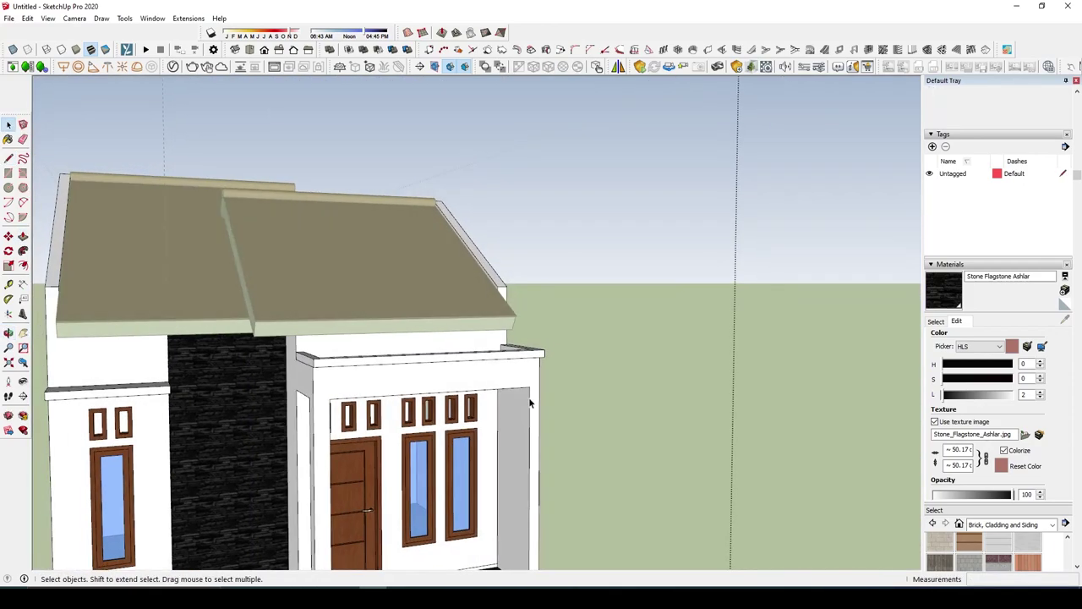
scroll(529, 401, down, 3)
middle_drag(645, 375, 186, 378)
scroll(186, 379, up, 5)
Step: Open the house group for editing and pick 0133_Gray from the Colors-Named materials
click(339, 376)
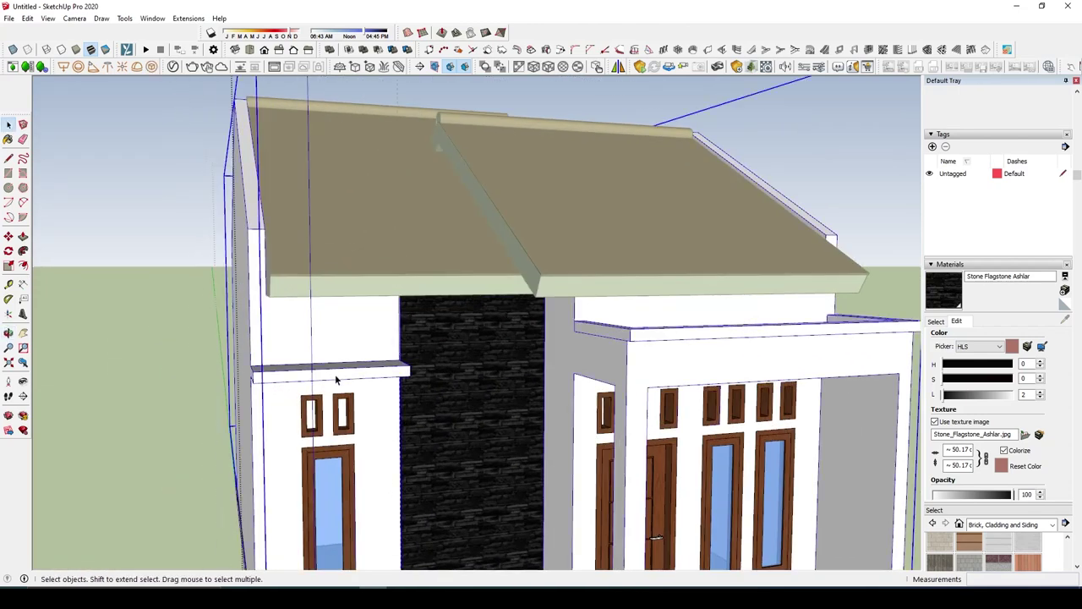
double_click(339, 376)
click(936, 321)
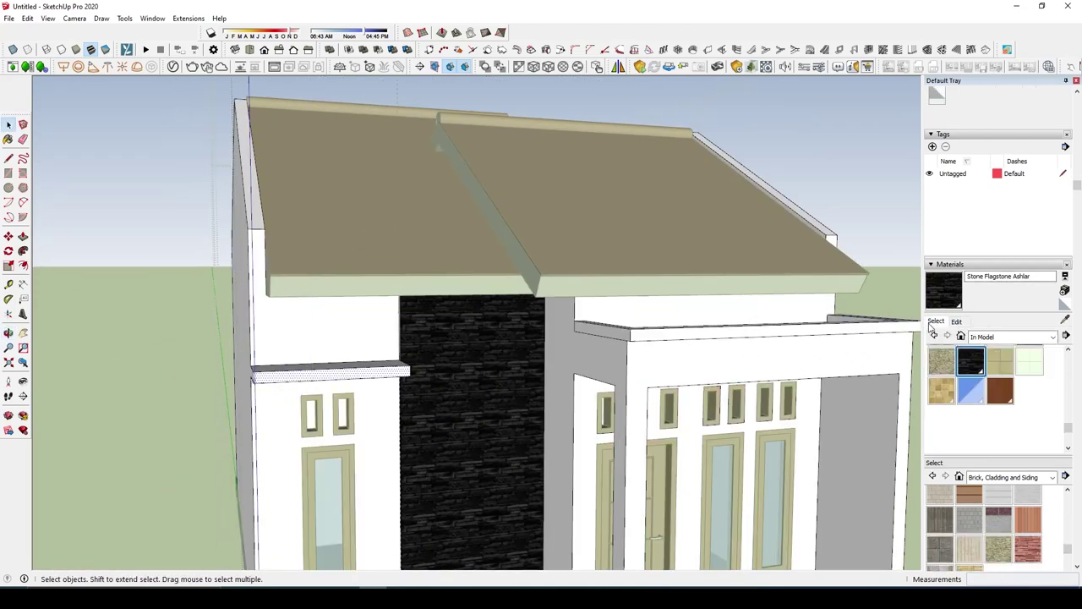
click(1010, 336)
click(1002, 427)
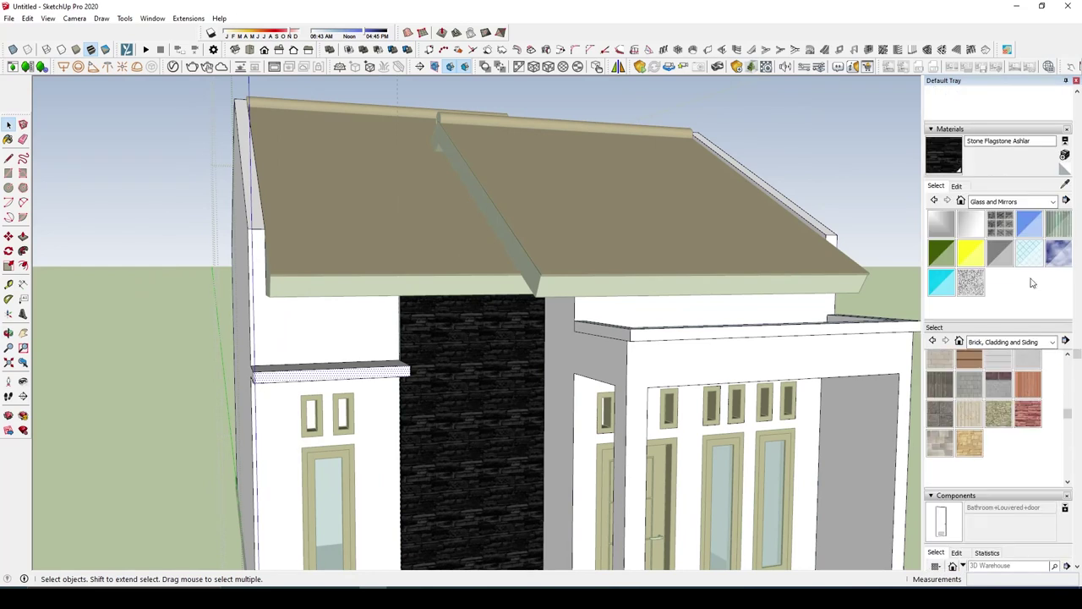
click(1021, 203)
click(1006, 247)
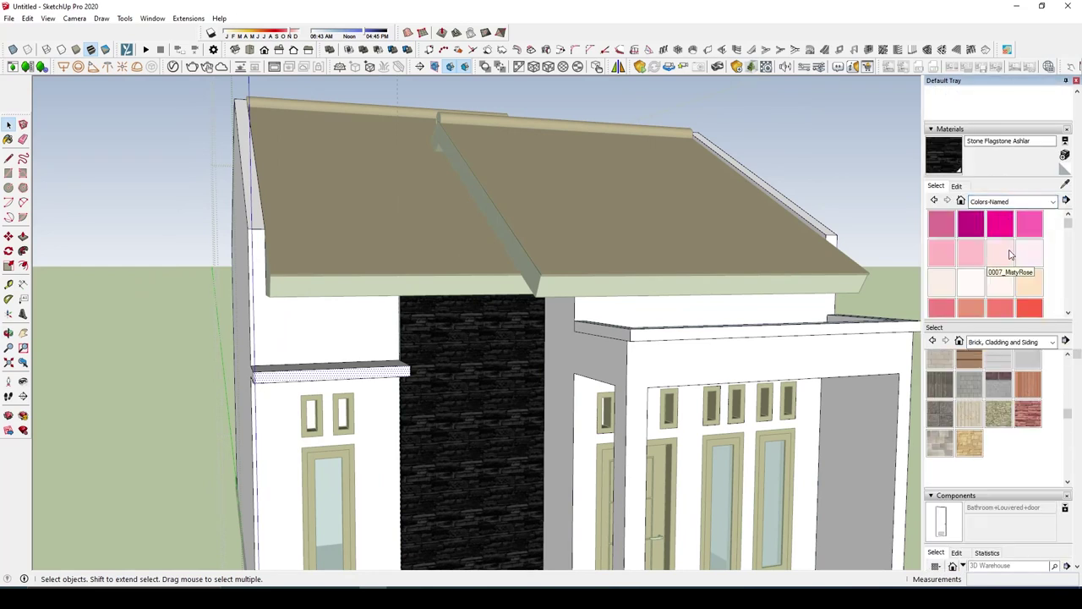
scroll(1010, 255, down, 2)
scroll(1010, 256, down, 2)
scroll(1007, 259, down, 2)
scroll(1004, 263, down, 3)
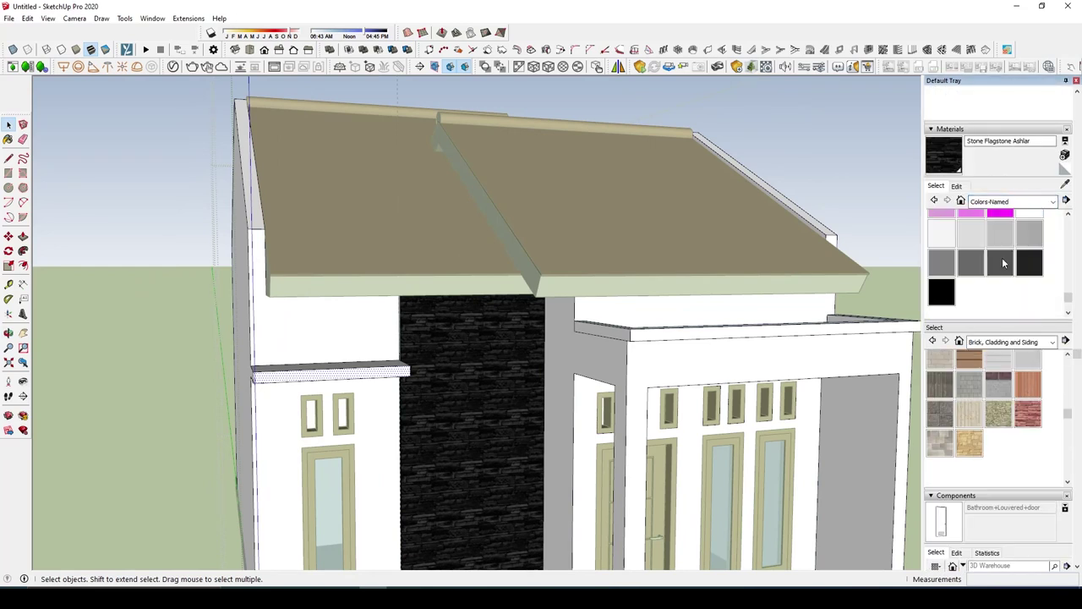
click(942, 263)
Step: Paint the ledge above the left windows and the porch ledge top 0133_Gray
click(385, 367)
scroll(398, 367, up, 2)
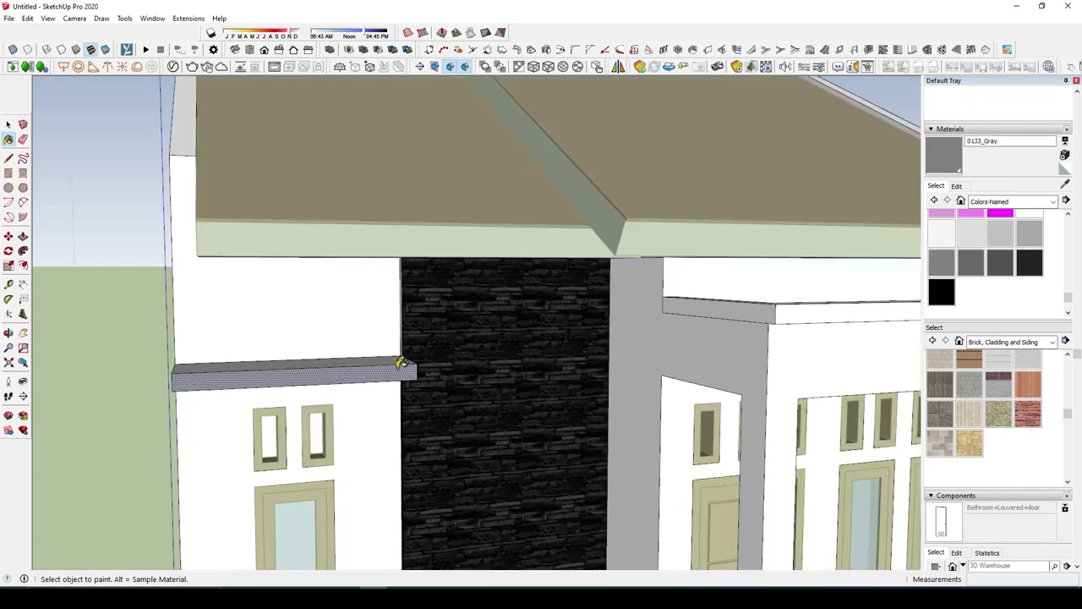
scroll(465, 351, up, 2)
scroll(520, 343, up, 2)
mouse_move(514, 355)
middle_down()
mouse_move(702, 366)
mouse_move(127, 416)
mouse_move(317, 545)
middle_up()
scroll(427, 324, up, 3)
click(428, 324)
scroll(428, 324, down, 3)
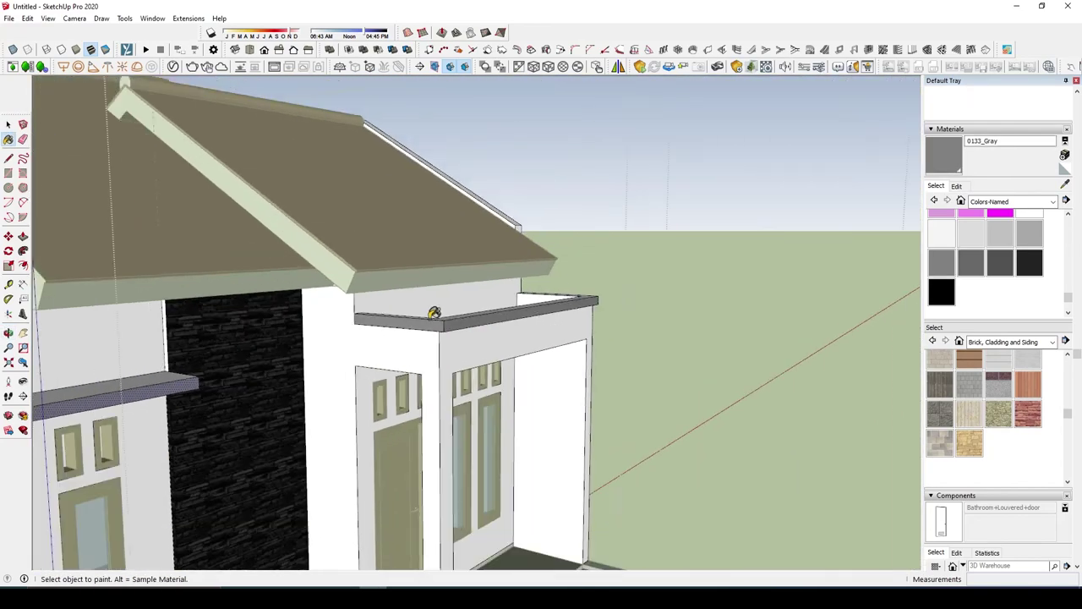
scroll(430, 309, down, 3)
scroll(459, 300, up, 5)
middle_drag(459, 299, 481, 301)
Step: Start a Push/Pull on the porch ledge end face, then reframe the view around the ledge
key(space)
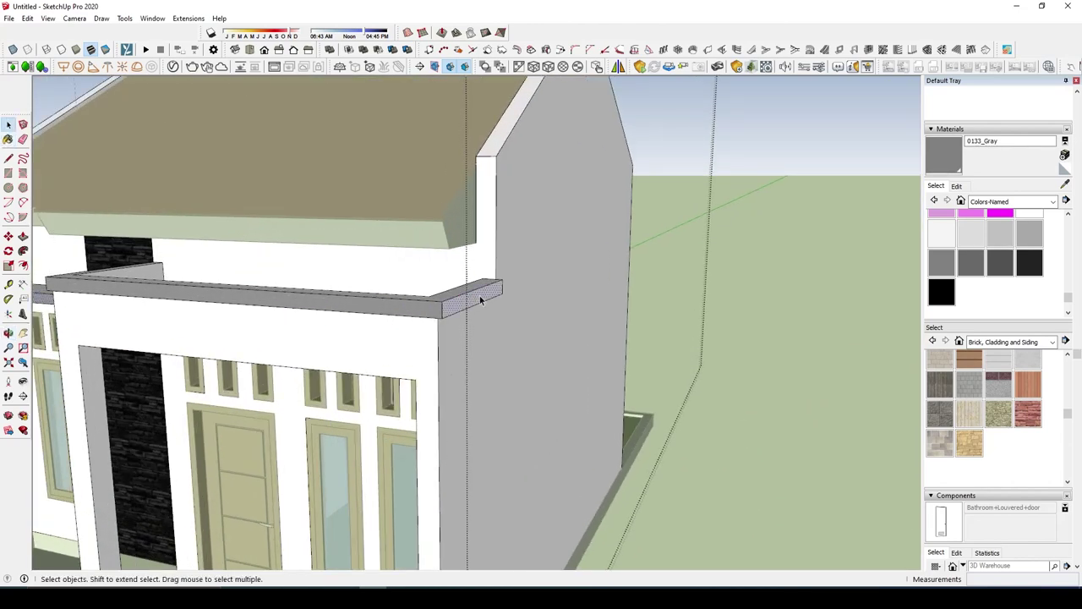
key(p)
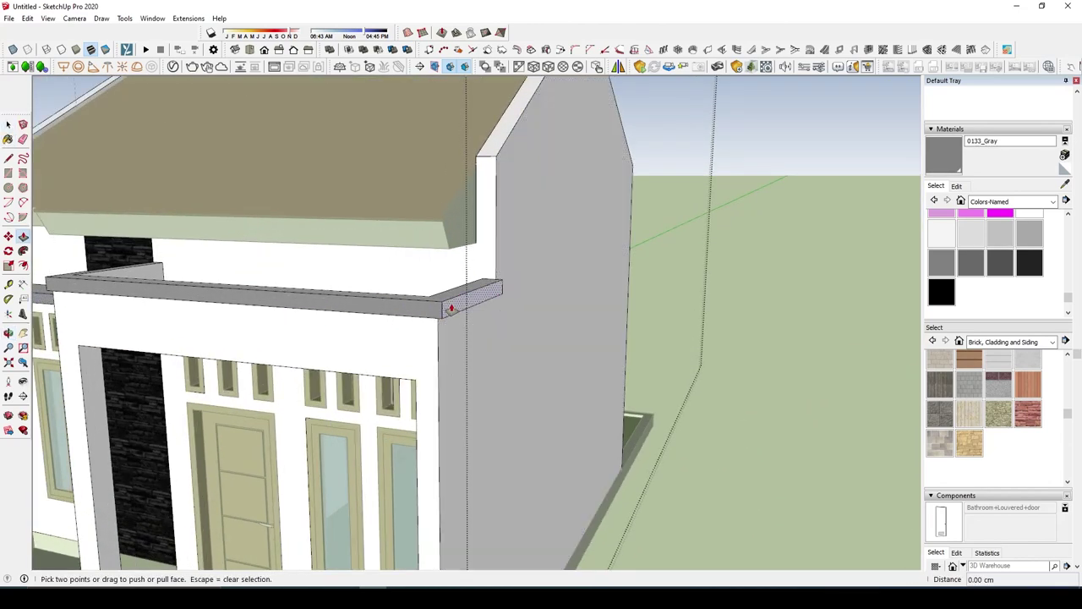
click(450, 309)
scroll(452, 309, up, 1)
key(b)
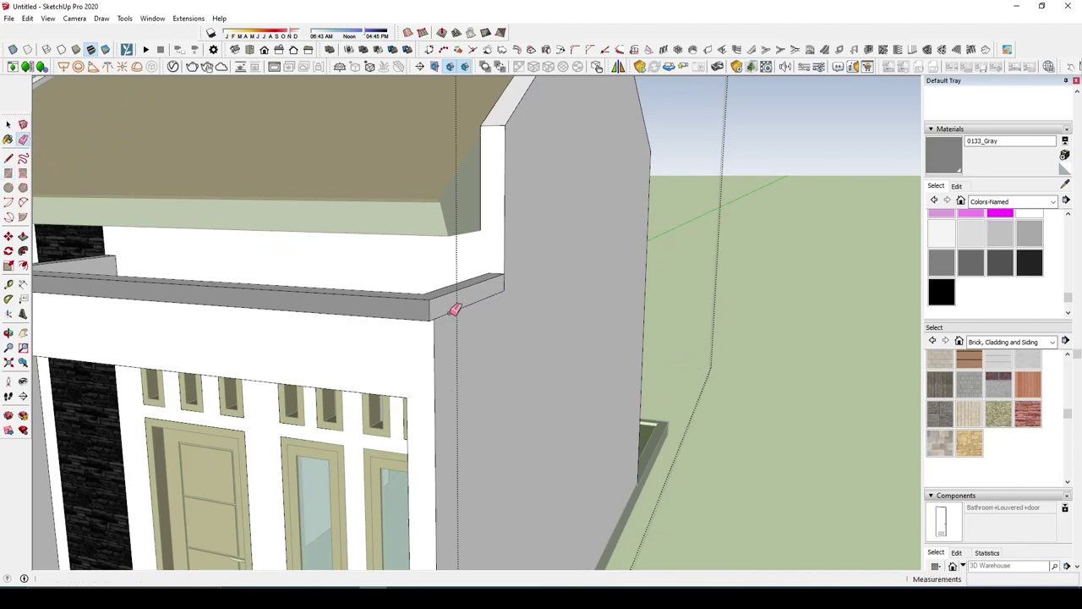
scroll(507, 288, down, 5)
scroll(572, 257, down, 3)
key(space)
mouse_move(703, 387)
middle_down()
mouse_move(574, 366)
mouse_move(742, 280)
middle_up()
scroll(592, 355, up, 4)
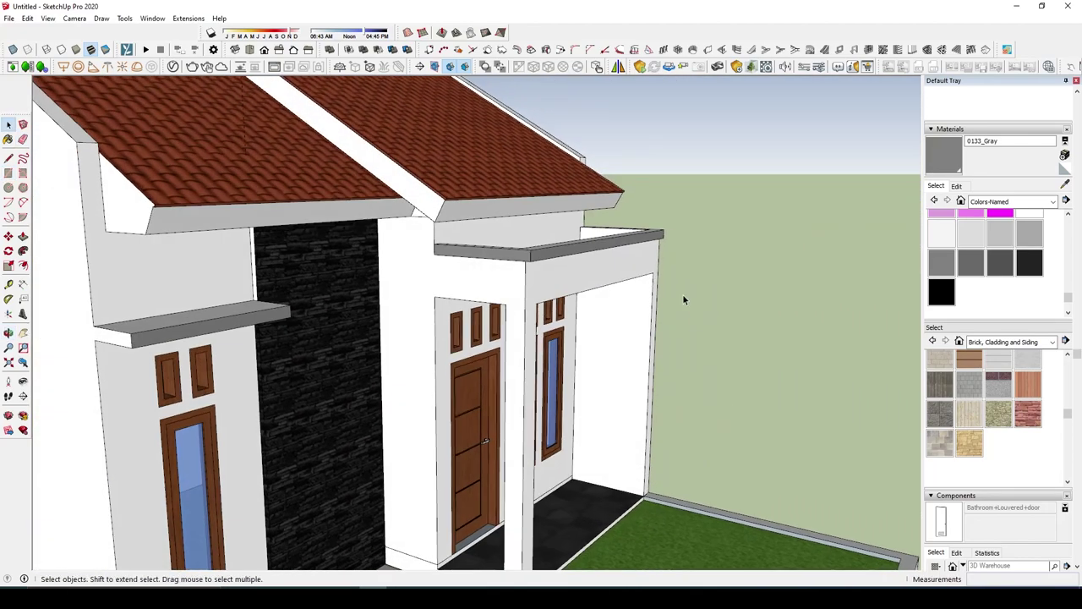
scroll(434, 242, up, 3)
mouse_move(434, 241)
middle_down()
mouse_move(452, 283)
mouse_move(333, 285)
mouse_move(237, 239)
mouse_move(302, 254)
middle_up()
scroll(451, 282, up, 3)
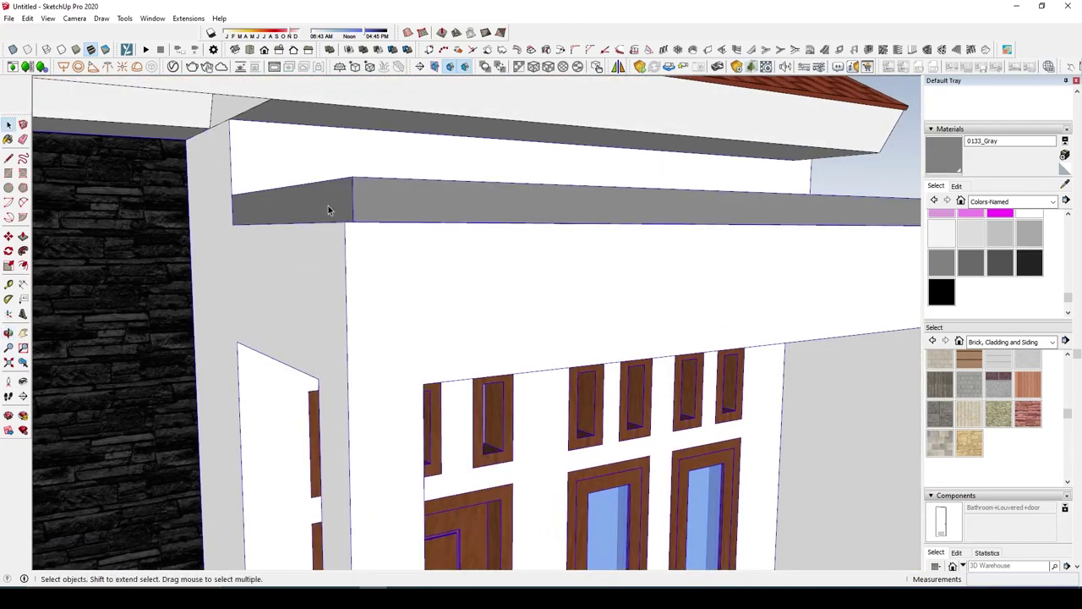
mouse_move(329, 201)
middle_down()
mouse_move(568, 205)
mouse_move(573, 186)
mouse_move(582, 200)
middle_up()
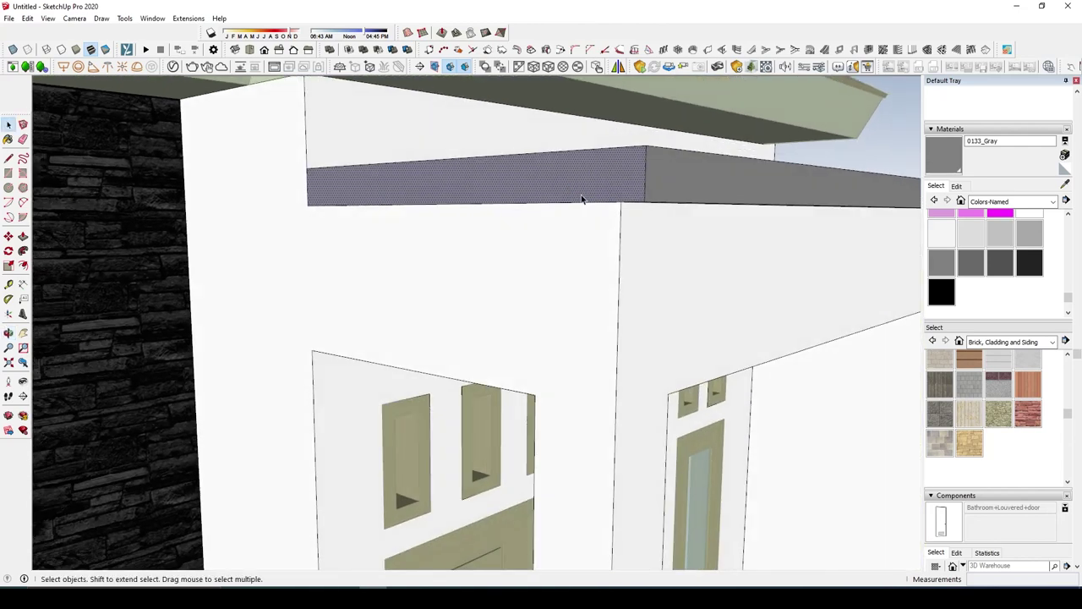
Step: Draw an edge on the porch ledge and pull the gray ledge face out 5 cm
key(l)
click(644, 201)
key(space)
key(p)
click(618, 186)
click(606, 192)
mouse_move(606, 192)
middle_down()
mouse_move(248, 158)
mouse_move(466, 174)
mouse_move(442, 290)
mouse_move(370, 212)
middle_up()
click(442, 288)
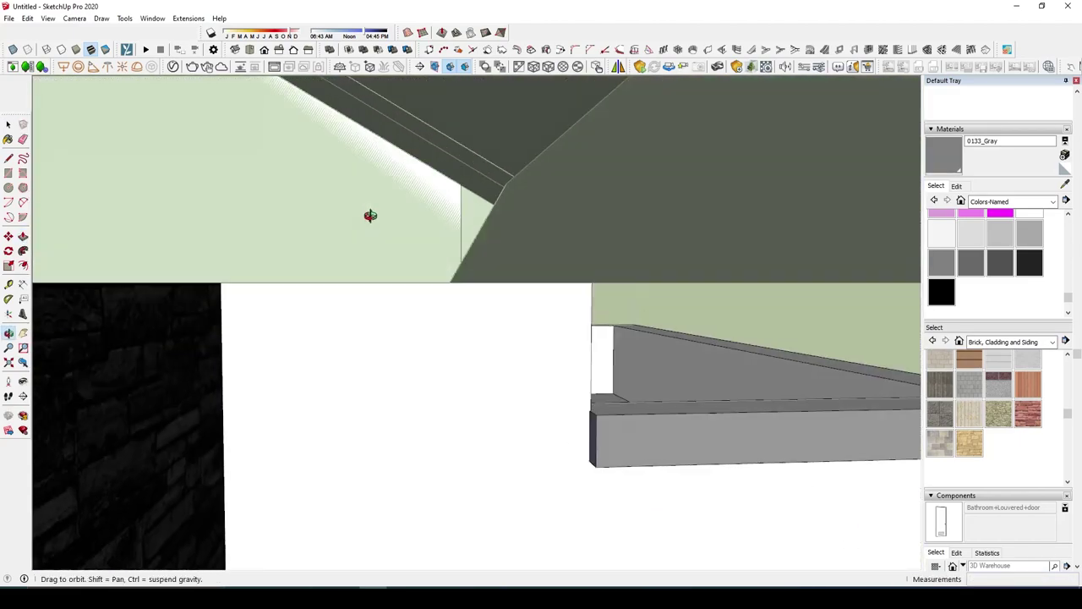
Step: Extend the porch ledge end by 70 cm and reopen the building group
click(253, 440)
mouse_move(245, 314)
middle_down()
mouse_move(549, 429)
mouse_move(421, 406)
middle_up()
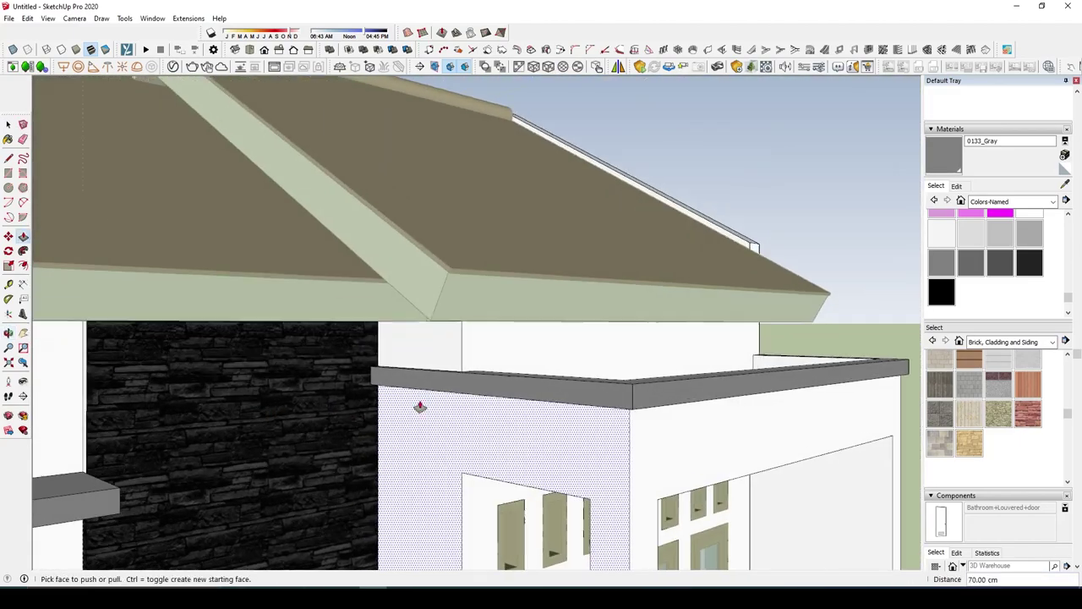
key(space)
scroll(733, 398, down, 3)
middle_drag(733, 397, 420, 418)
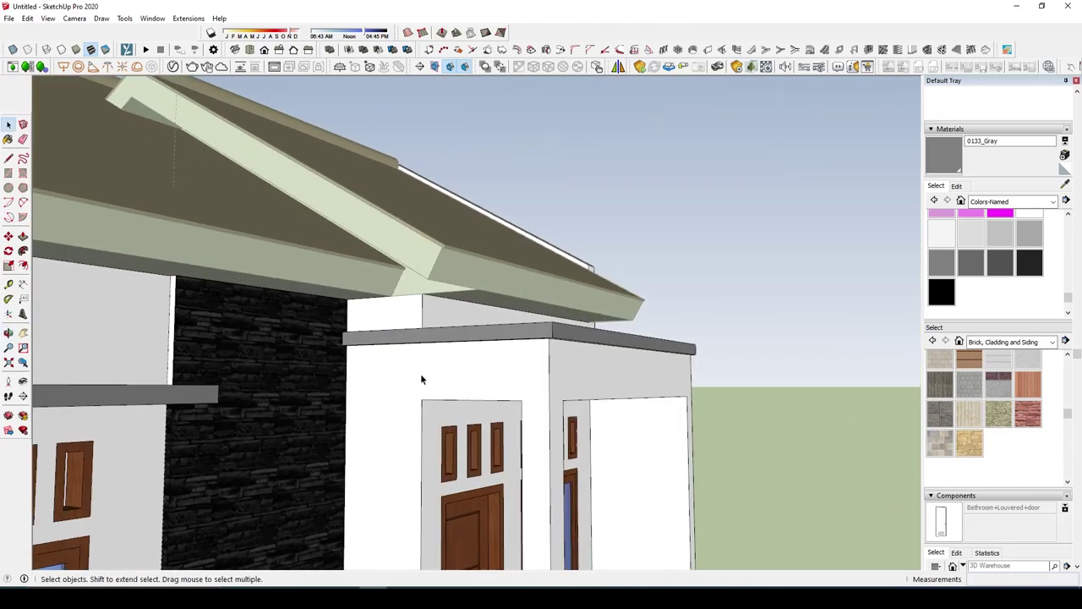
double_click(521, 407)
Step: Place a guide 5 cm above the door frame and draw a line along it across the porch wall
key(t)
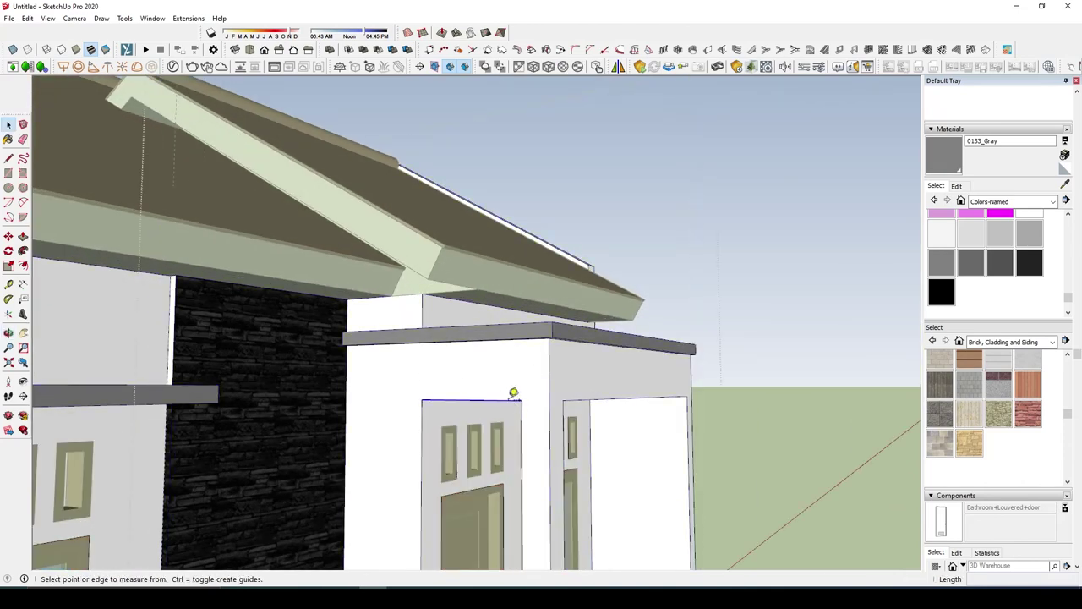
click(498, 400)
text(5)
key(Return)
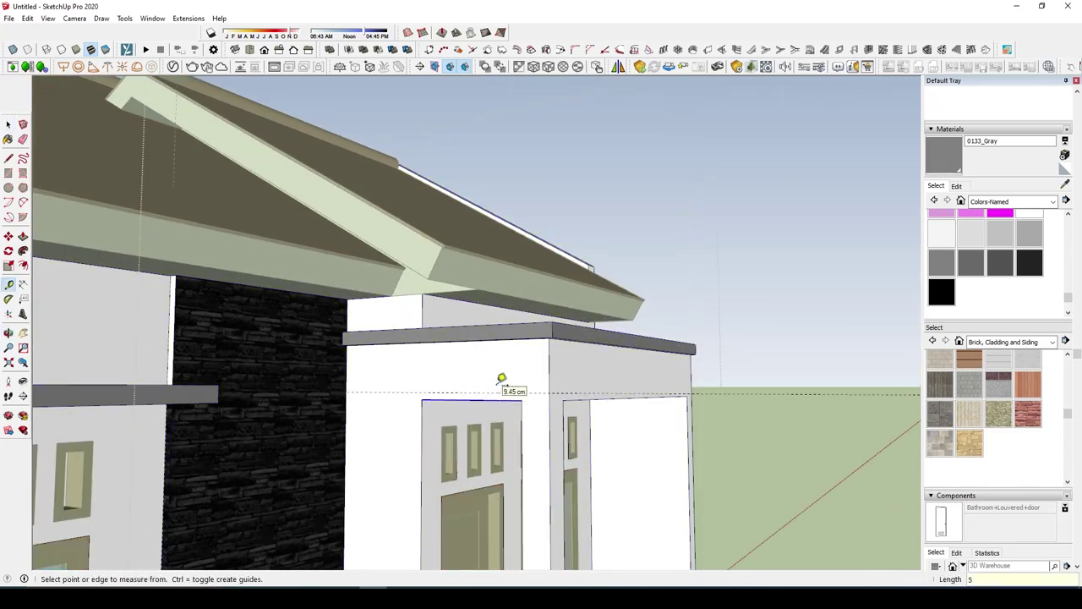
key(l)
click(345, 391)
scroll(554, 391, up, 2)
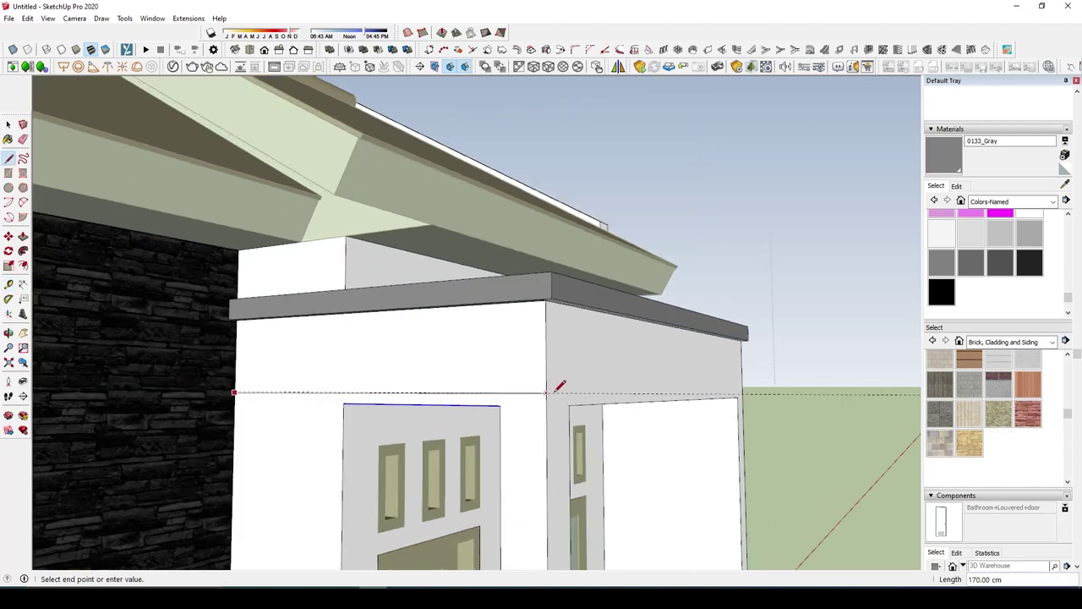
click(546, 393)
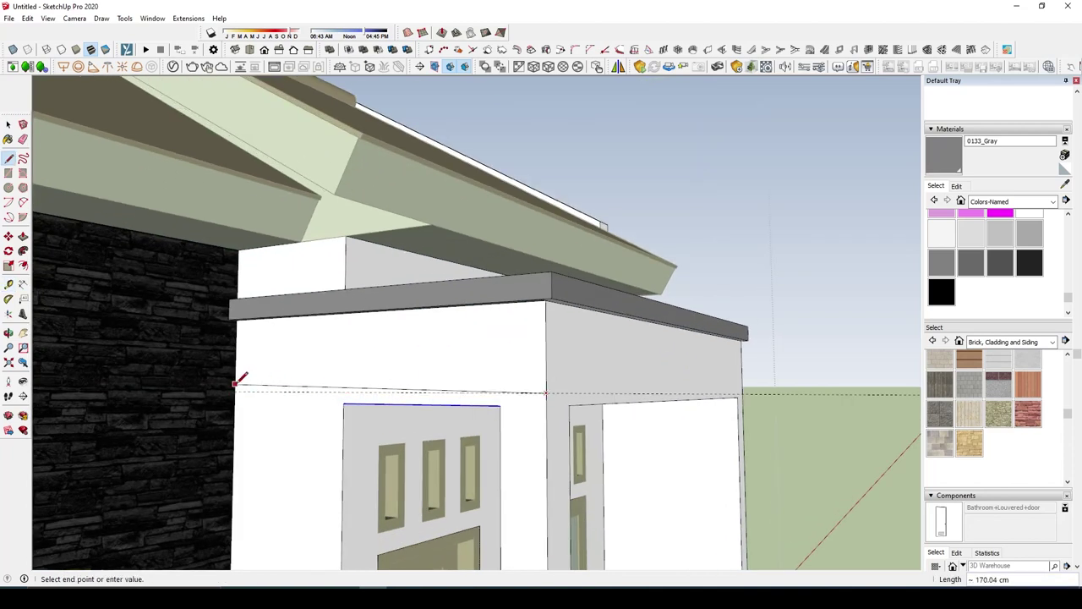
click(237, 391)
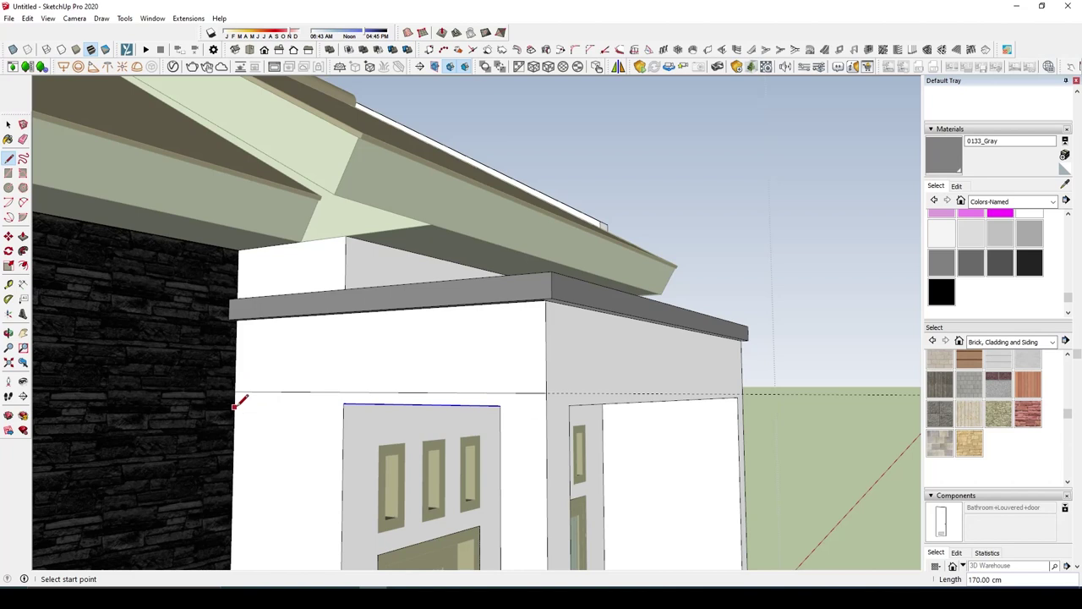
key(space)
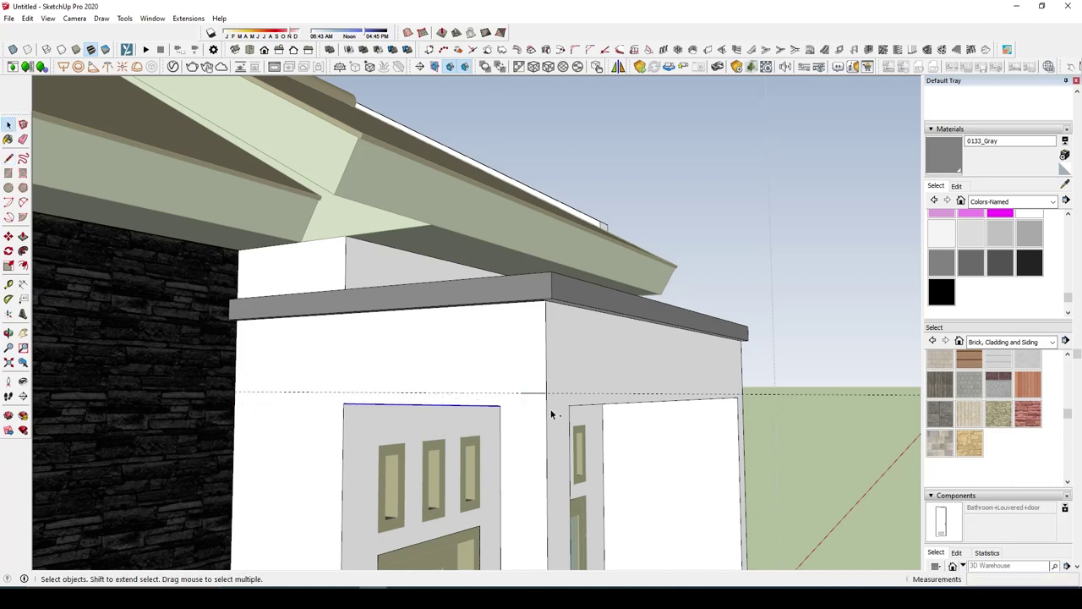
Step: Draw strip edges from the porch corner to the stone wall and along the door top
key(l)
click(538, 391)
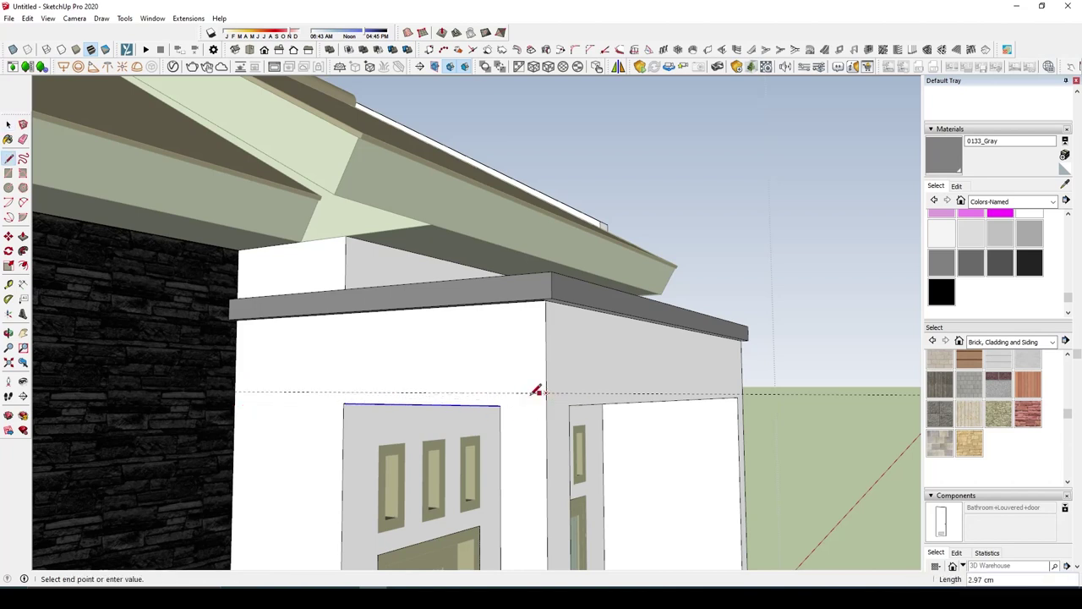
click(234, 391)
click(549, 390)
mouse_move(548, 390)
middle_down()
mouse_move(405, 398)
mouse_move(732, 398)
mouse_move(638, 387)
mouse_move(708, 409)
middle_up()
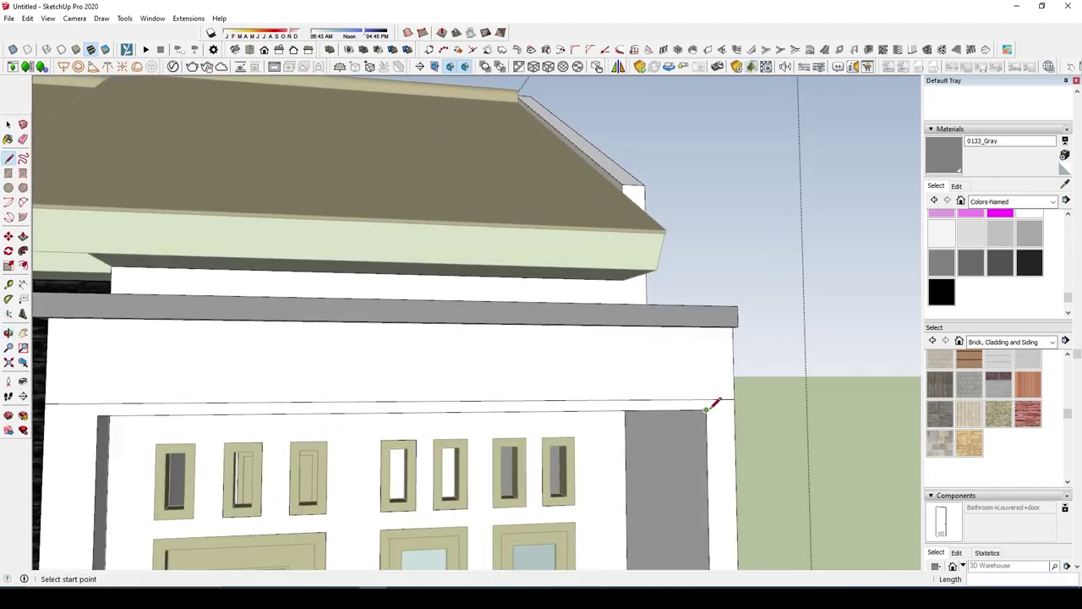
mouse_move(787, 408)
middle_down()
mouse_move(507, 415)
mouse_move(512, 406)
mouse_move(449, 421)
mouse_move(523, 439)
middle_up()
click(449, 420)
click(523, 439)
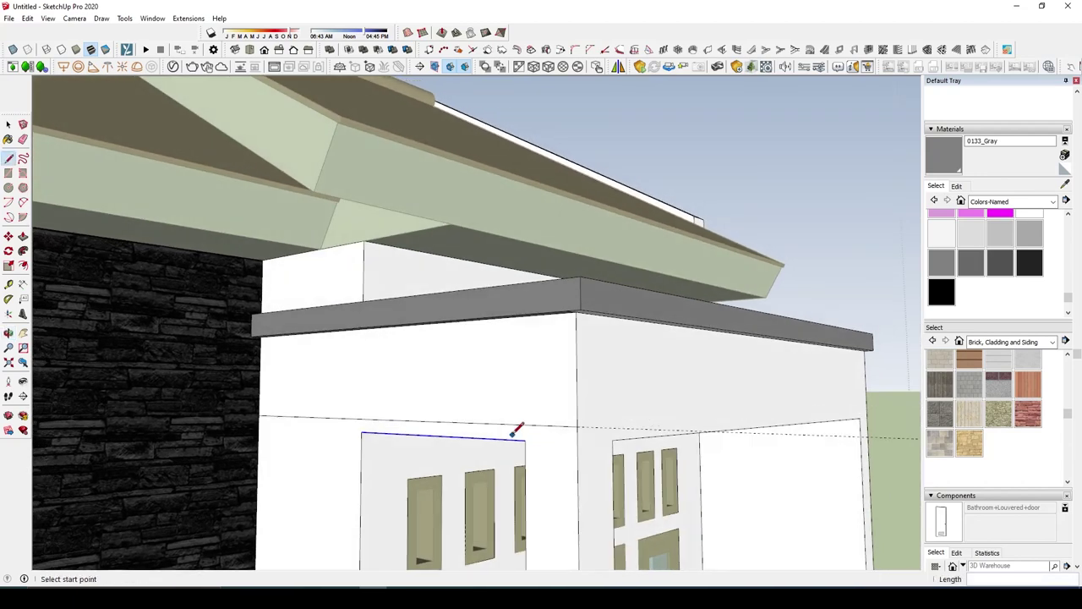
key(space)
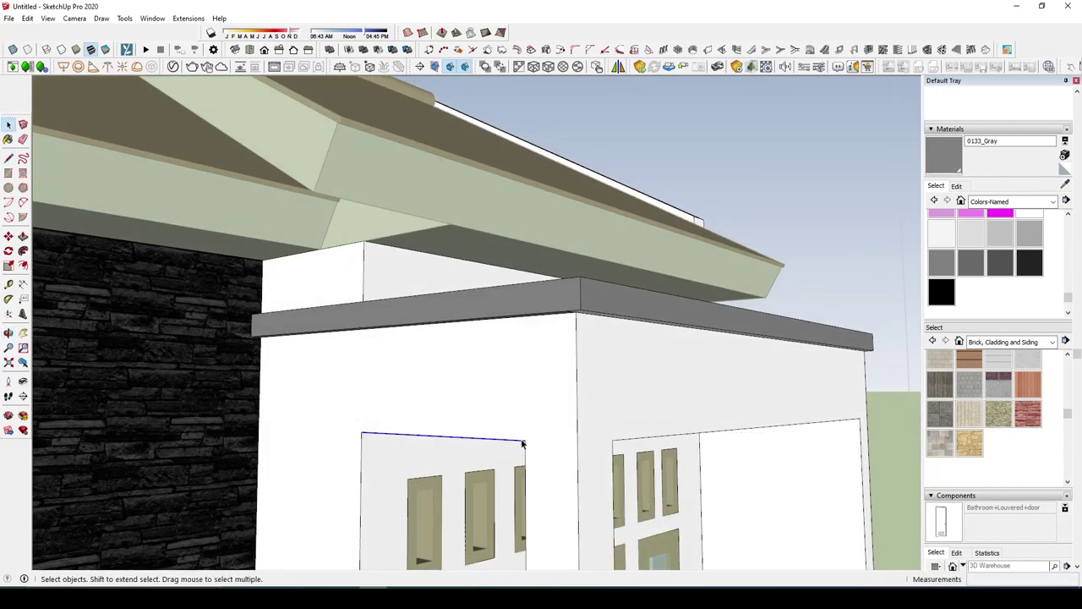
Step: Place a guide 10 cm above the door top and close the band strip's edges to the stone wall
key(t)
click(522, 439)
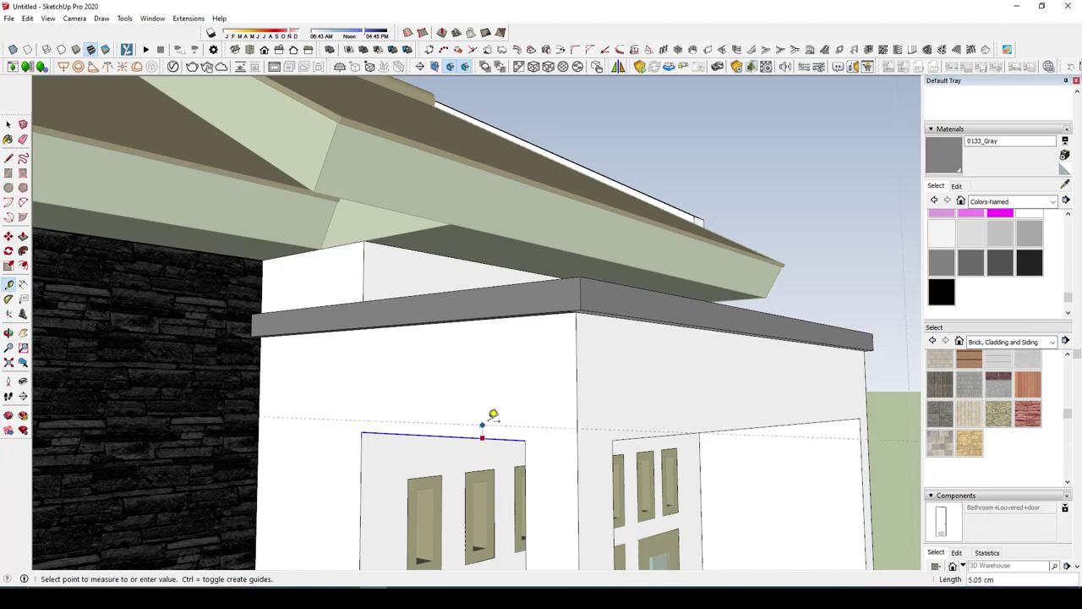
text(10)
key(Return)
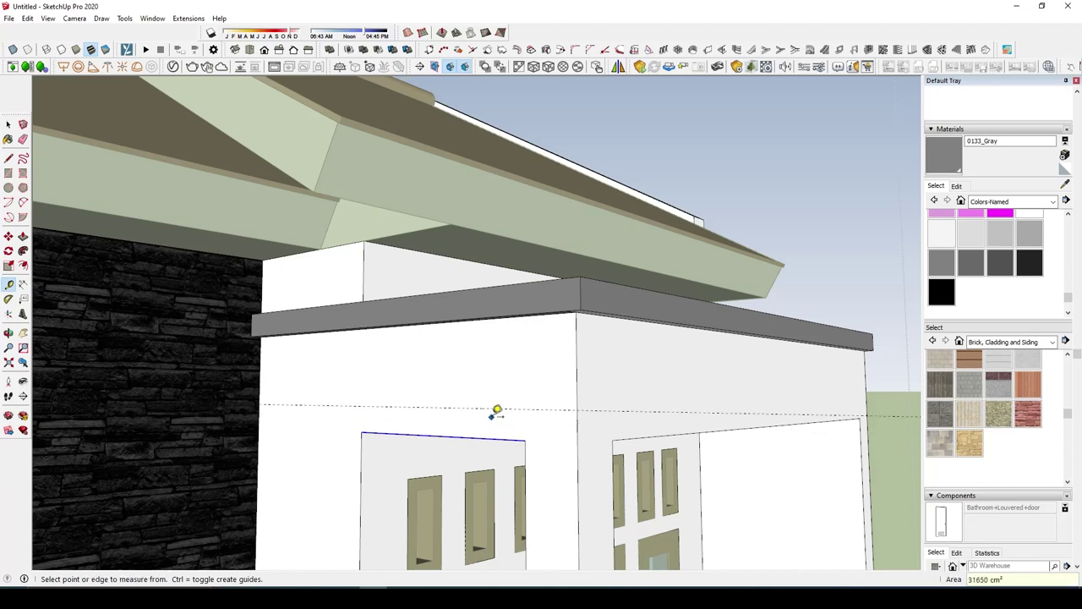
key(l)
click(580, 315)
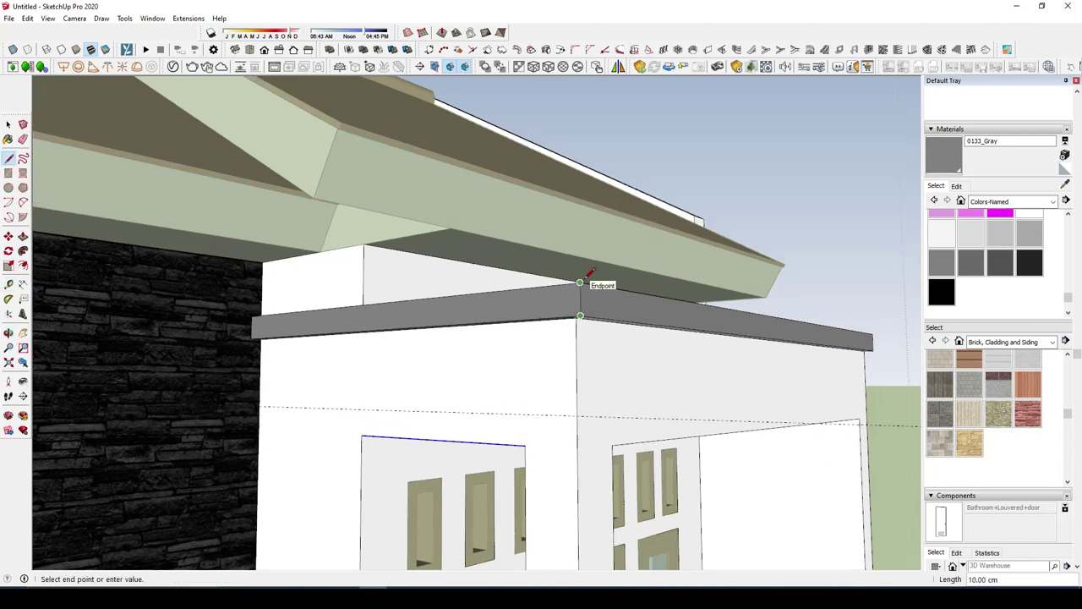
key(space)
key(l)
click(577, 416)
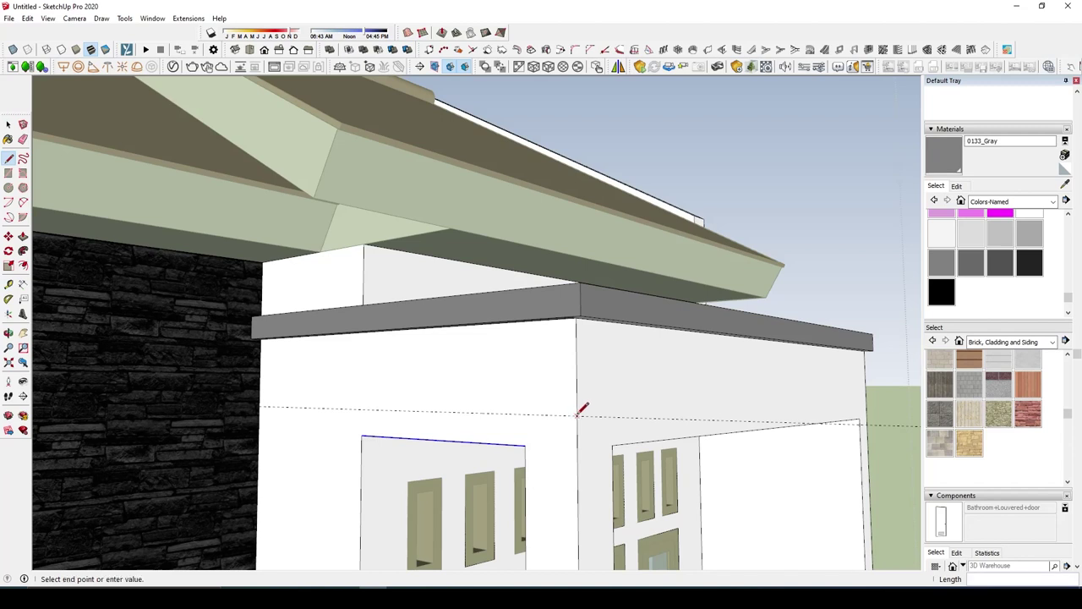
click(260, 406)
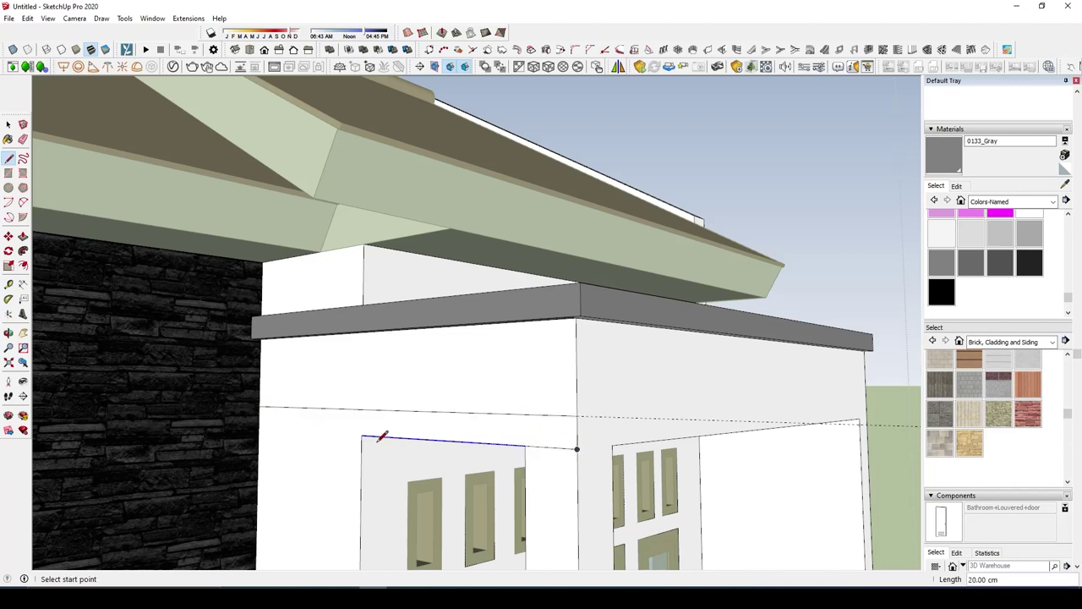
click(258, 428)
key(space)
Step: Push/Pull the front and side band strips out 5 cm
key(p)
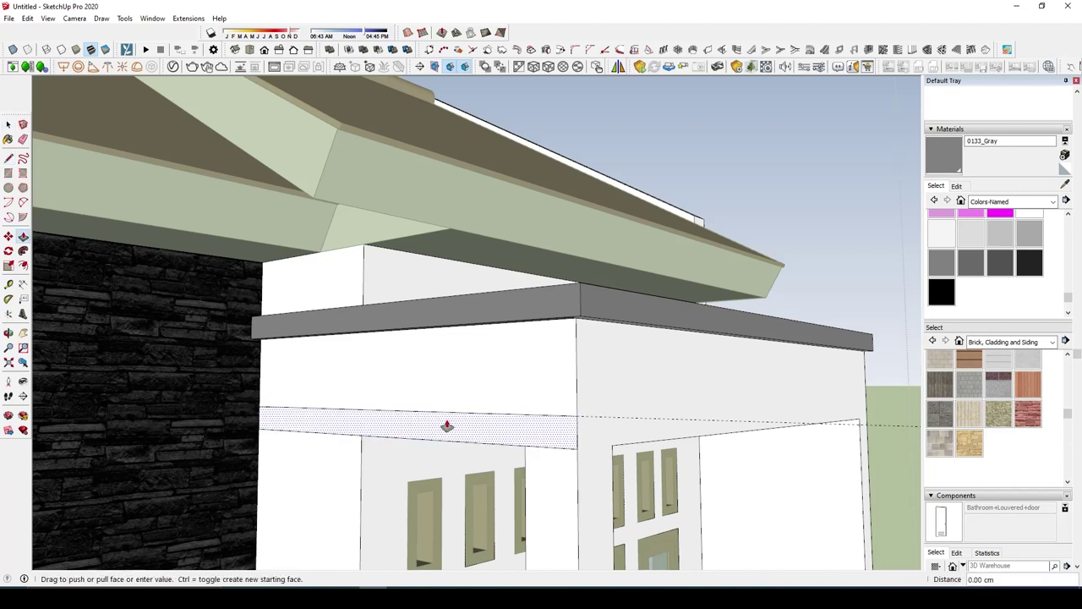
click(444, 425)
click(438, 429)
middle_drag(438, 429, 459, 443)
key(l)
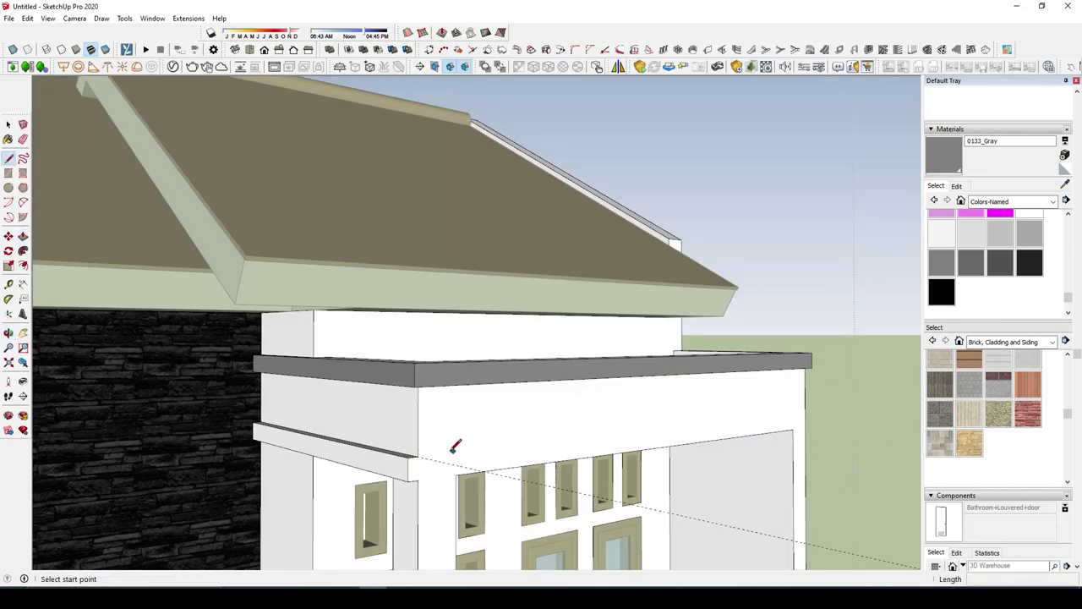
click(417, 456)
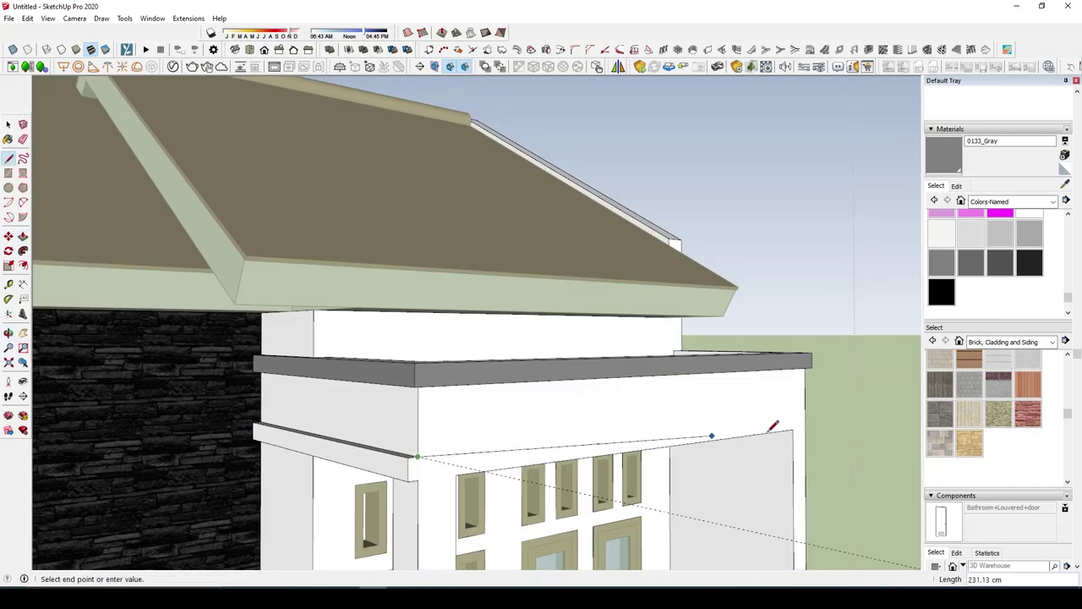
click(418, 479)
click(795, 429)
key(space)
key(p)
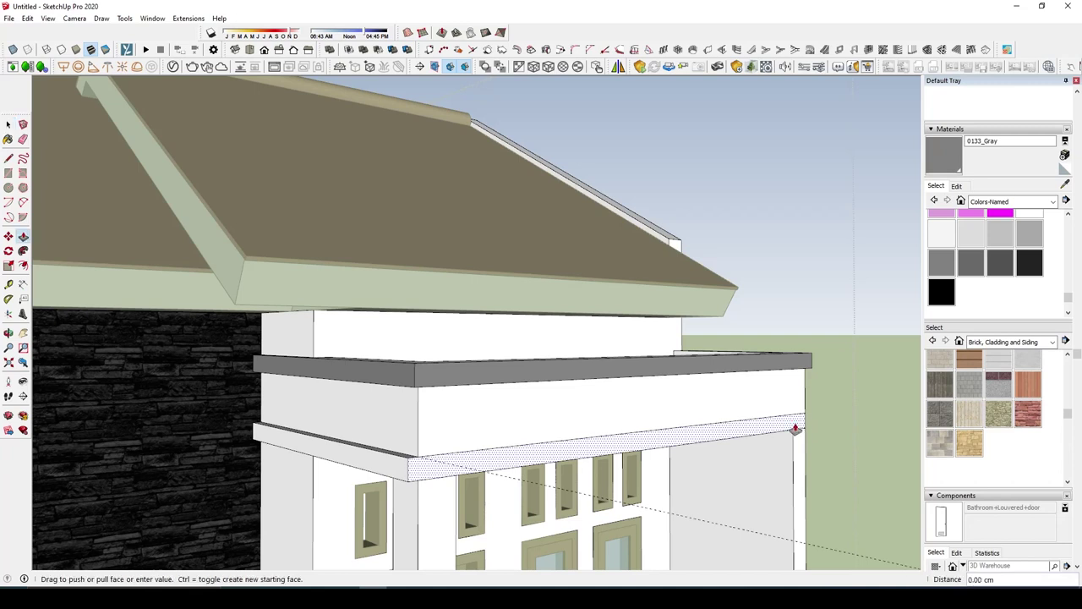
double_click(795, 428)
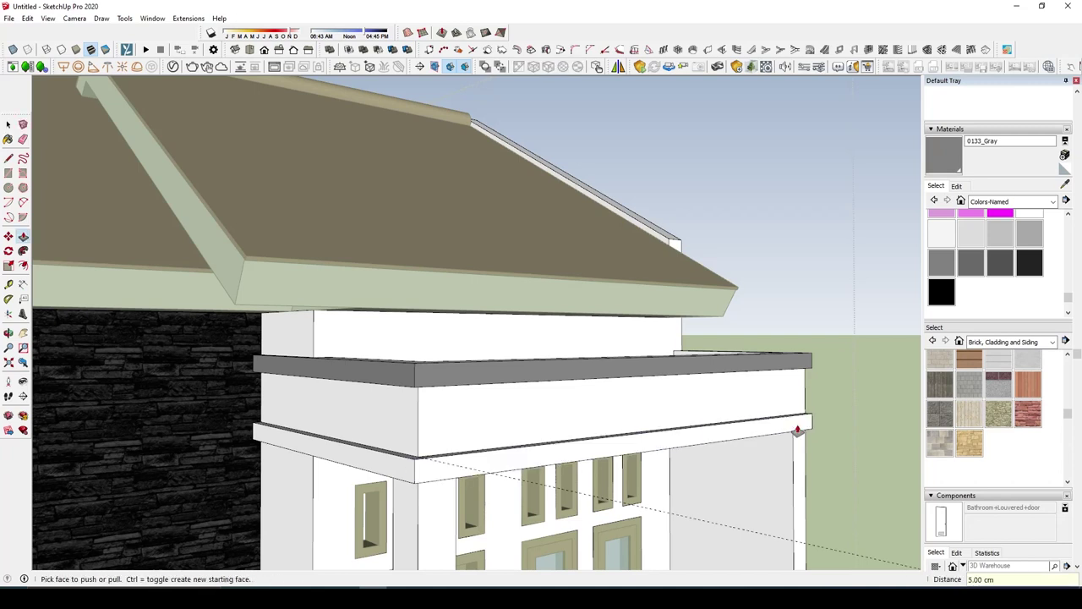
key(space)
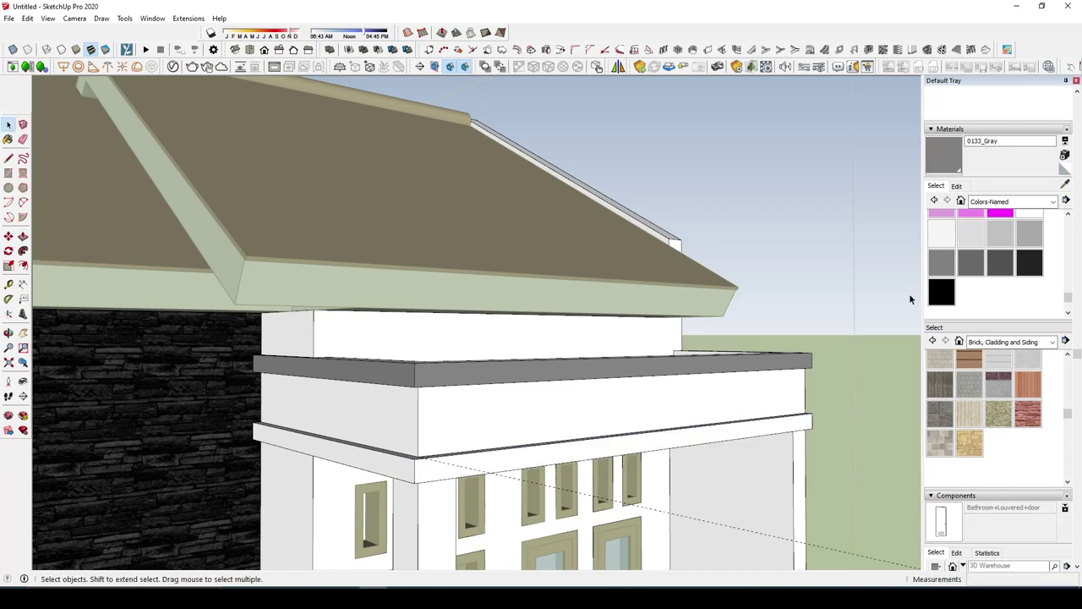
Step: Sample the top ledge's 0133_Gray for the band and check the porch corner and roof
click(1066, 185)
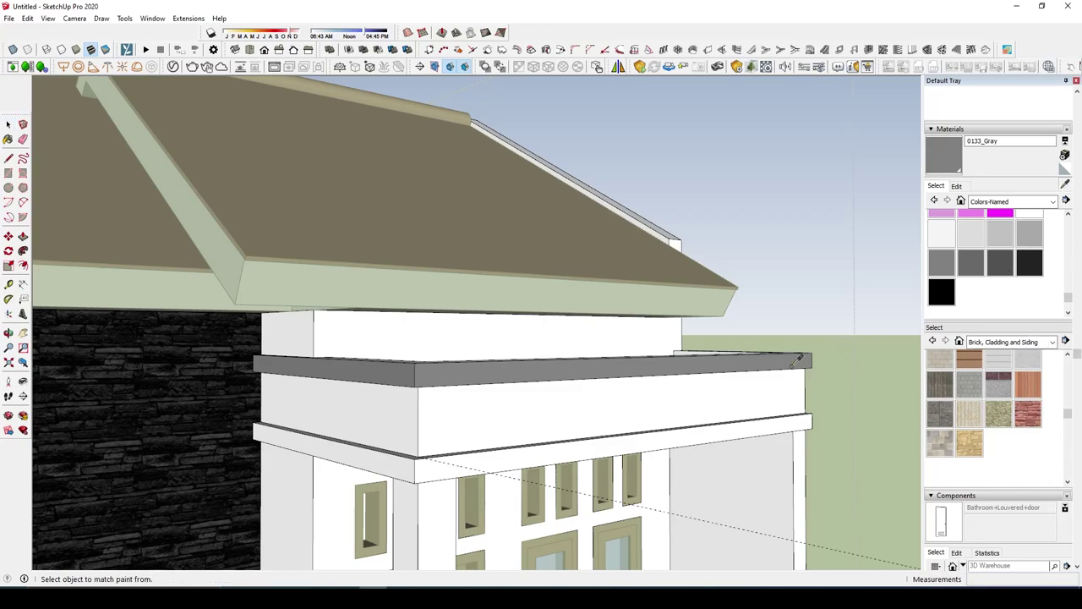
mouse_move(795, 423)
middle_down()
mouse_move(580, 430)
mouse_move(509, 379)
mouse_move(522, 295)
mouse_move(550, 230)
middle_up()
key(e)
scroll(545, 194, up, 2)
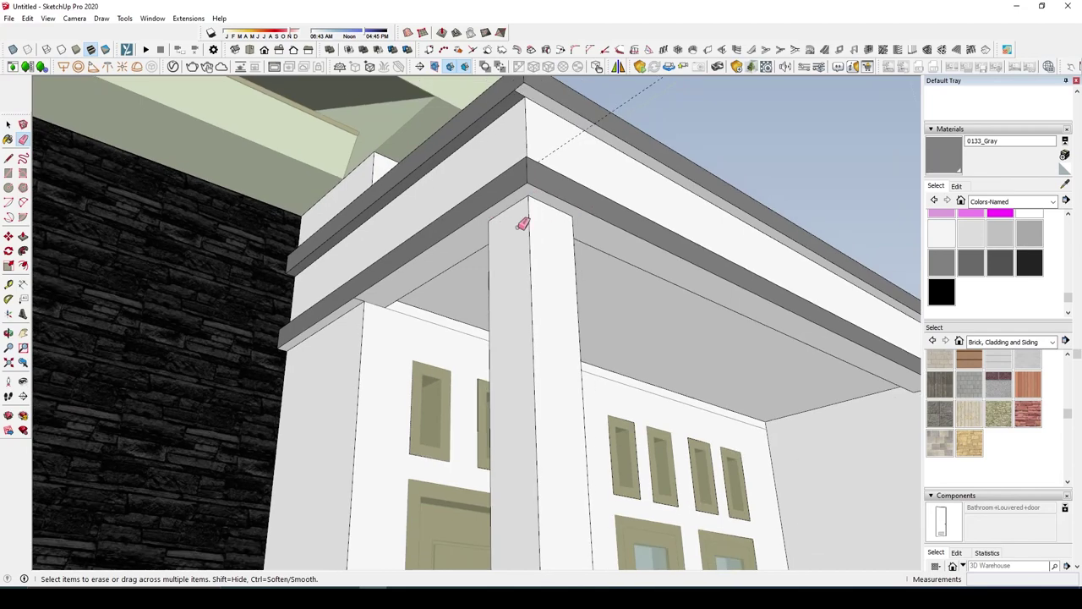
scroll(325, 300, up, 2)
mouse_move(351, 285)
middle_down()
mouse_move(546, 239)
mouse_move(447, 350)
mouse_move(532, 327)
middle_up()
click(8, 125)
scroll(791, 224, down, 4)
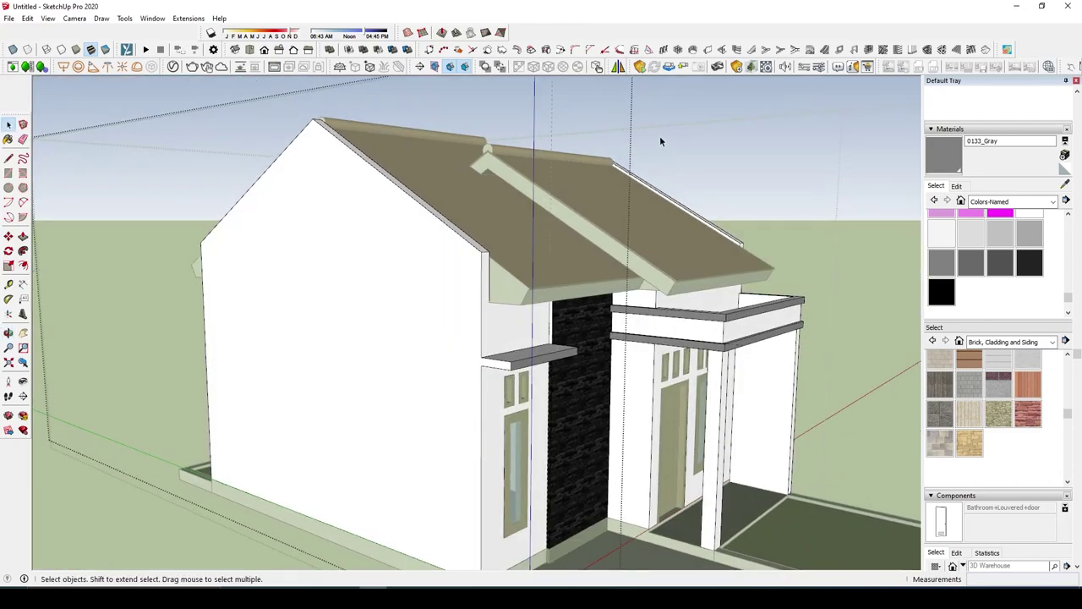
middle_drag(617, 123, 536, 290)
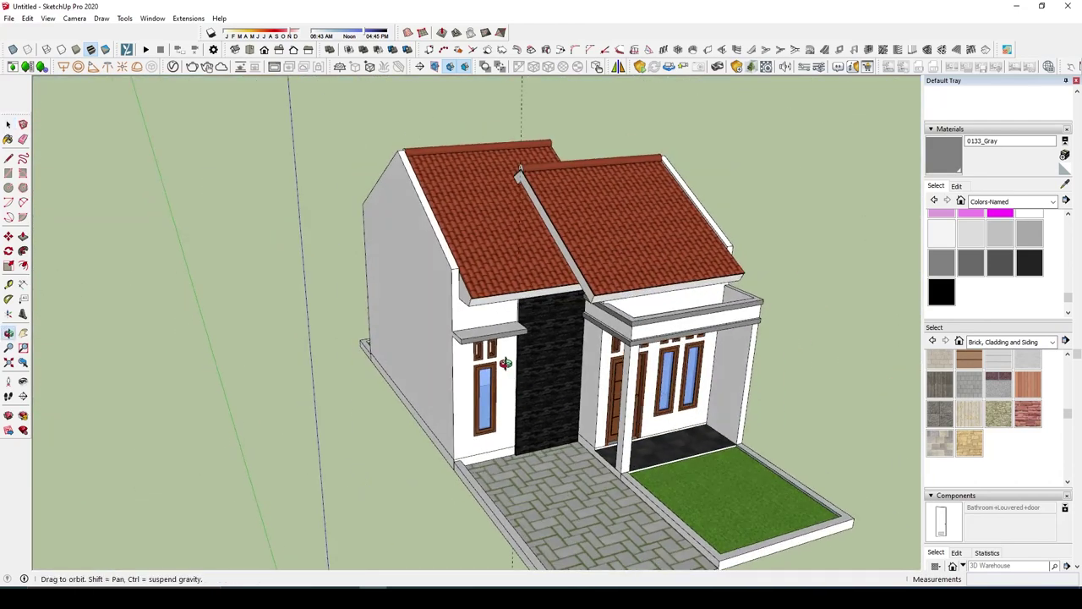
middle_drag(297, 399, 673, 297)
scroll(458, 209, up, 2)
scroll(416, 138, down, 3)
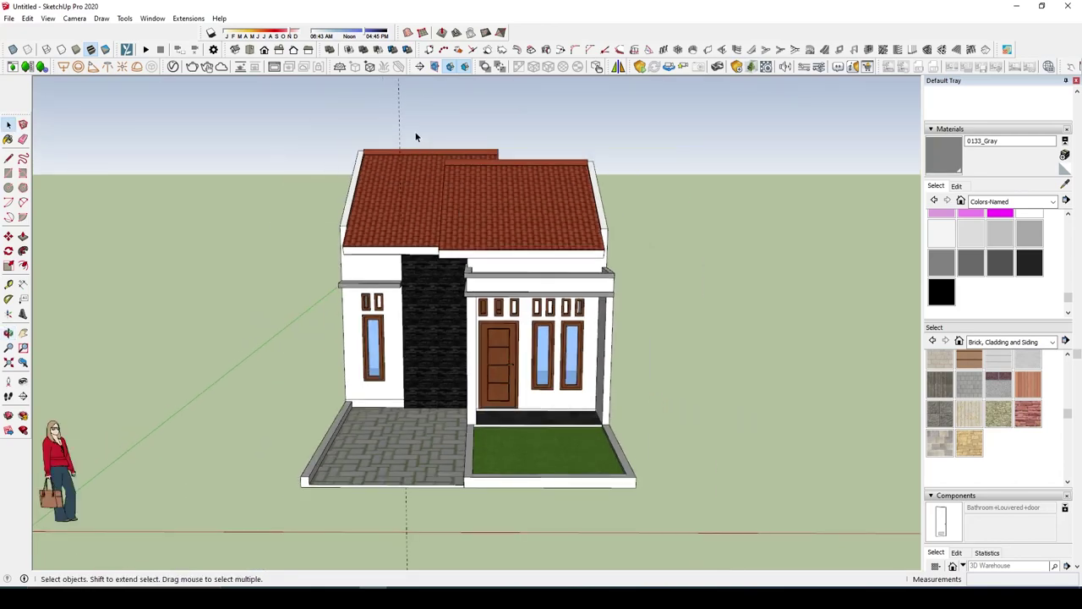
scroll(618, 347, up, 2)
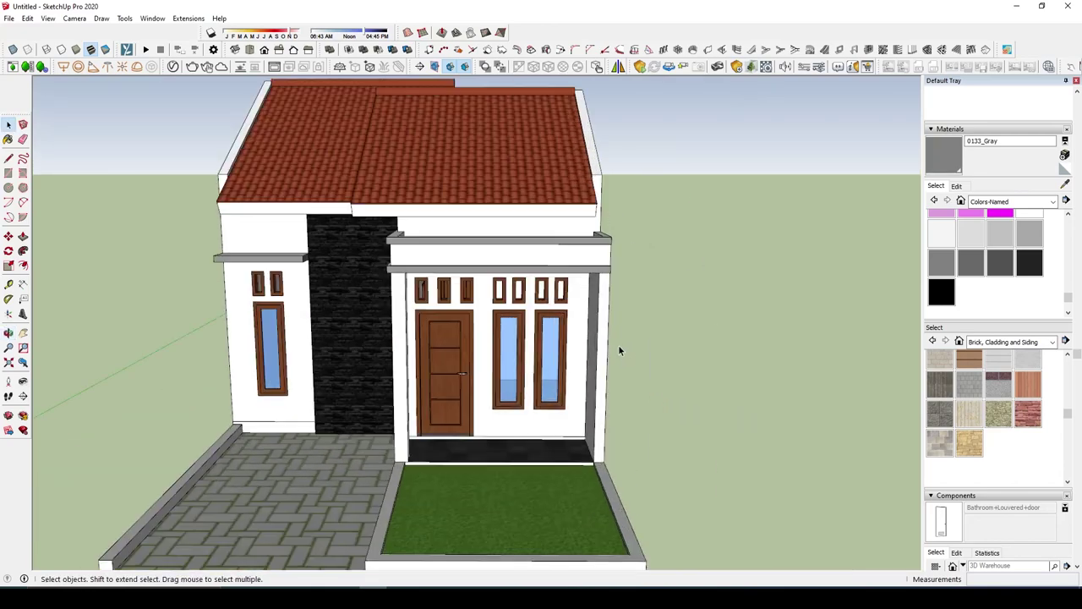
scroll(405, 472, up, 3)
scroll(400, 461, up, 2)
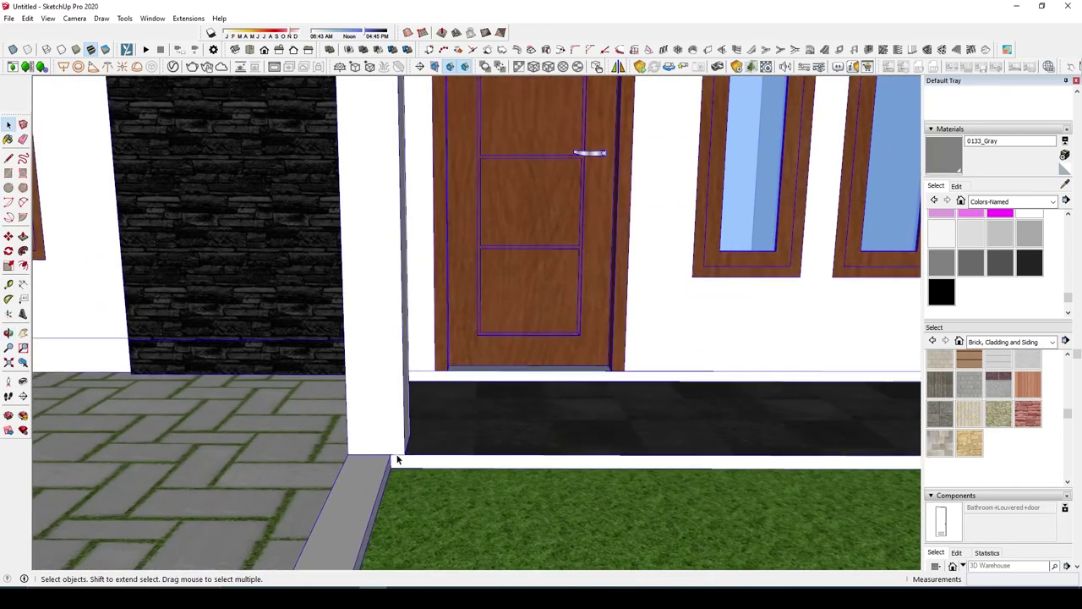
scroll(399, 461, down, 3)
scroll(626, 491, down, 2)
mouse_move(626, 492)
middle_down()
mouse_move(710, 389)
mouse_move(482, 483)
middle_up()
scroll(474, 479, down, 2)
scroll(551, 487, down, 2)
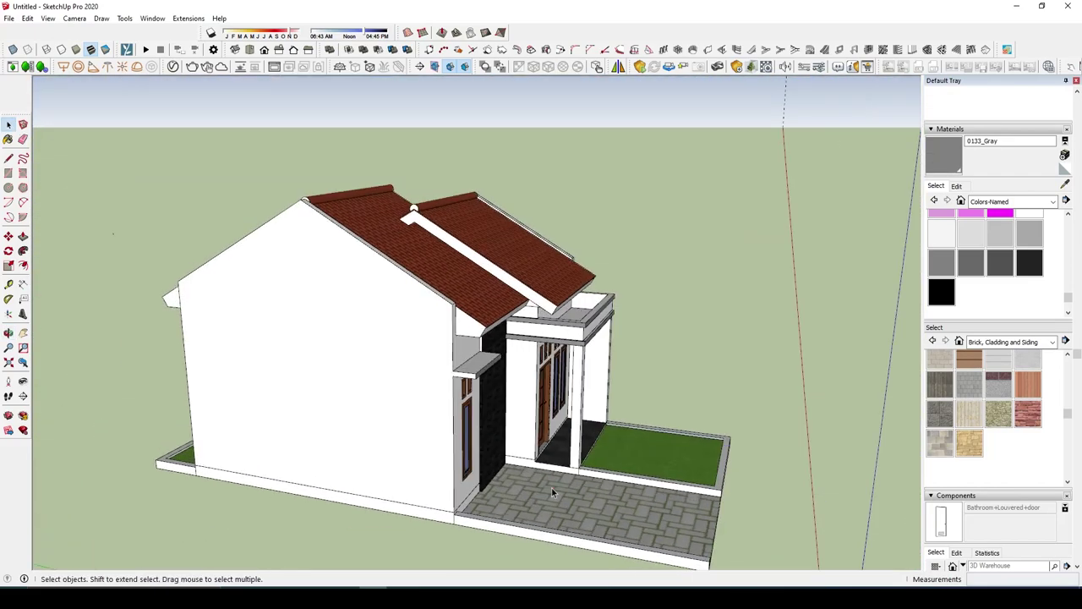
scroll(552, 487, up, 2)
mouse_move(552, 487)
middle_down()
mouse_move(531, 464)
mouse_move(558, 512)
middle_up()
scroll(531, 463, down, 2)
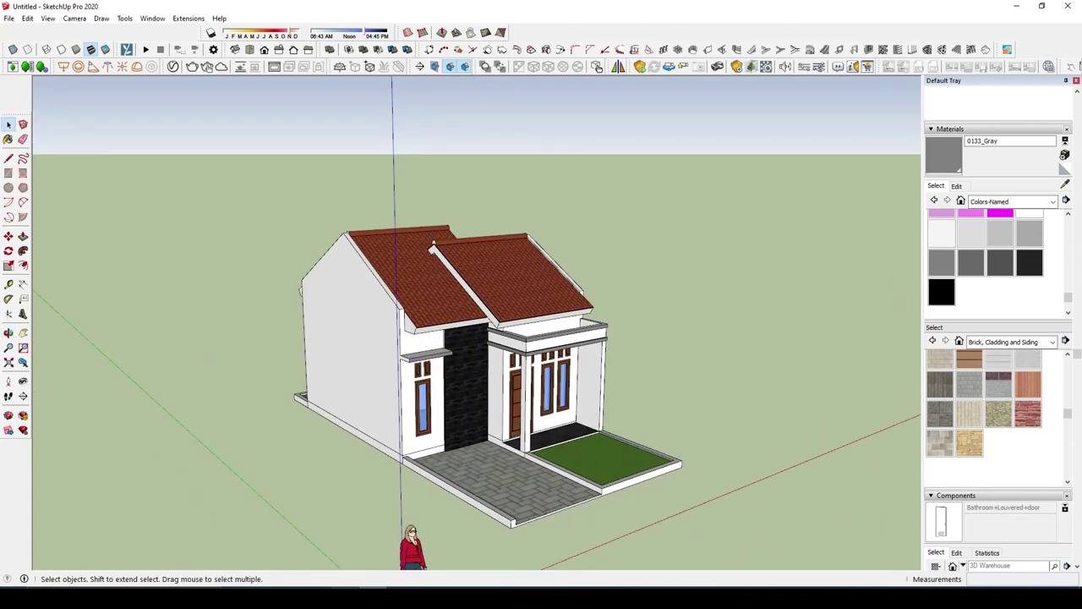
key(alt+Tab)
key(alt+Tab)
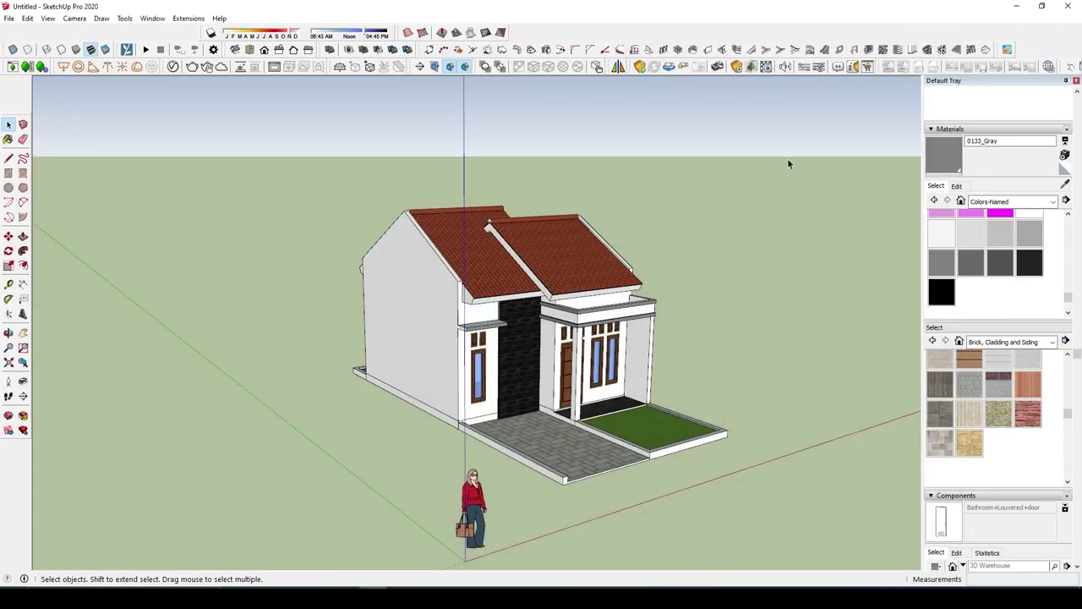
middle_drag(786, 259, 710, 237)
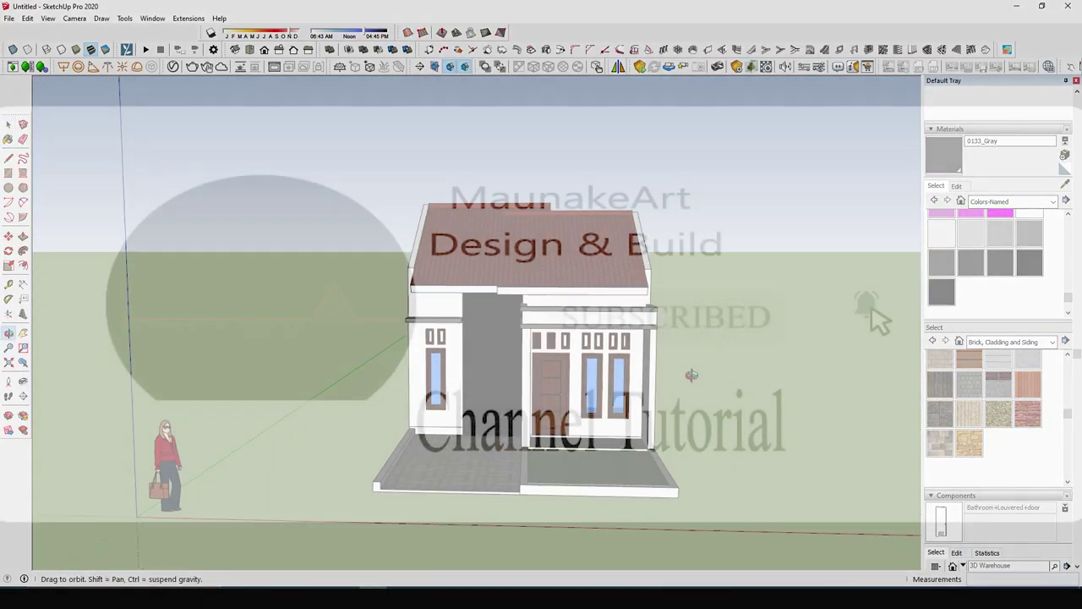
mouse_move(689, 375)
middle_down()
mouse_move(711, 351)
mouse_move(592, 355)
middle_up()
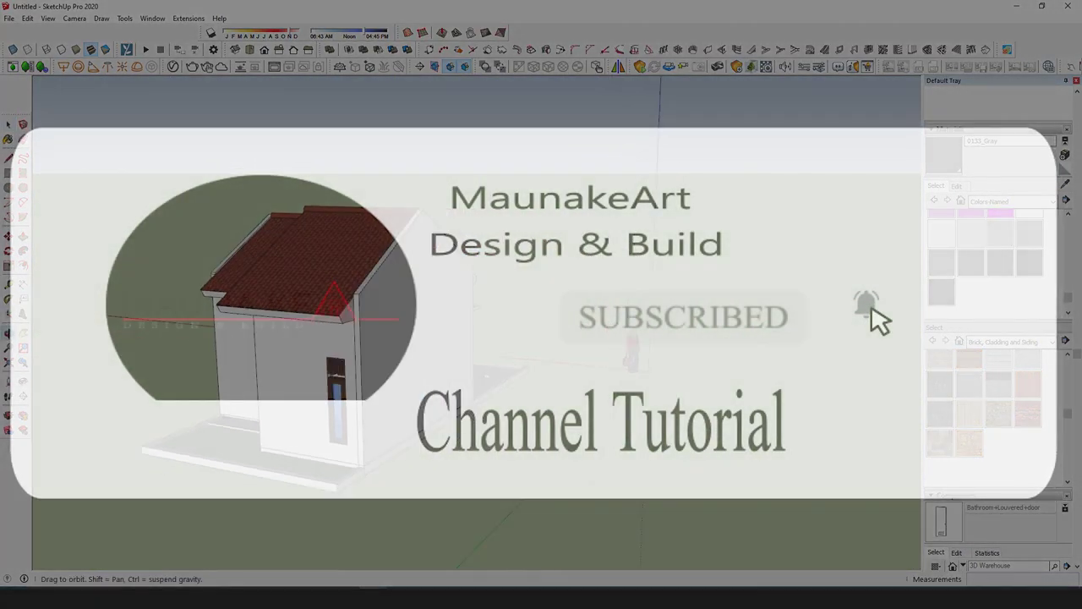